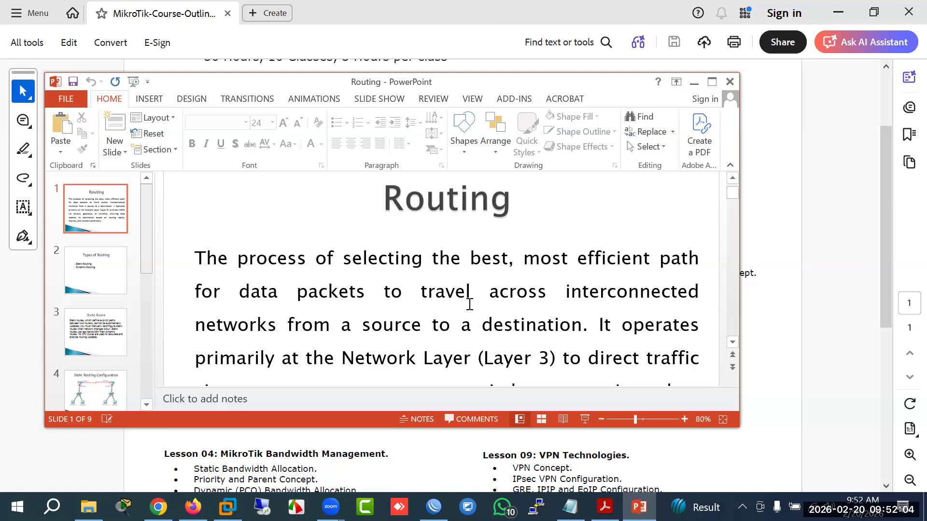
Step: Search Windows for 'p' and launch Microsoft Paint from the best-match result
{"action": "mouse_move", "coordinate": [639, 507]}
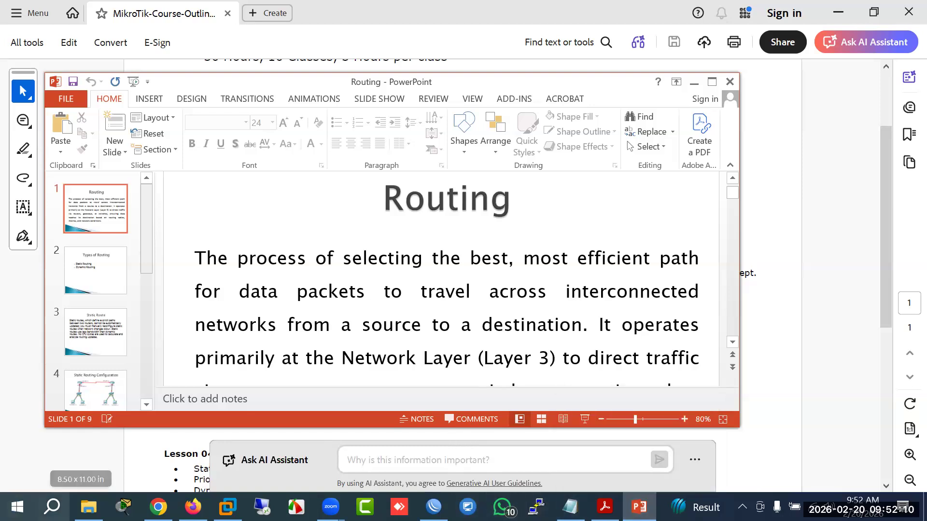
{"action": "left_click", "coordinate": [52, 506]}
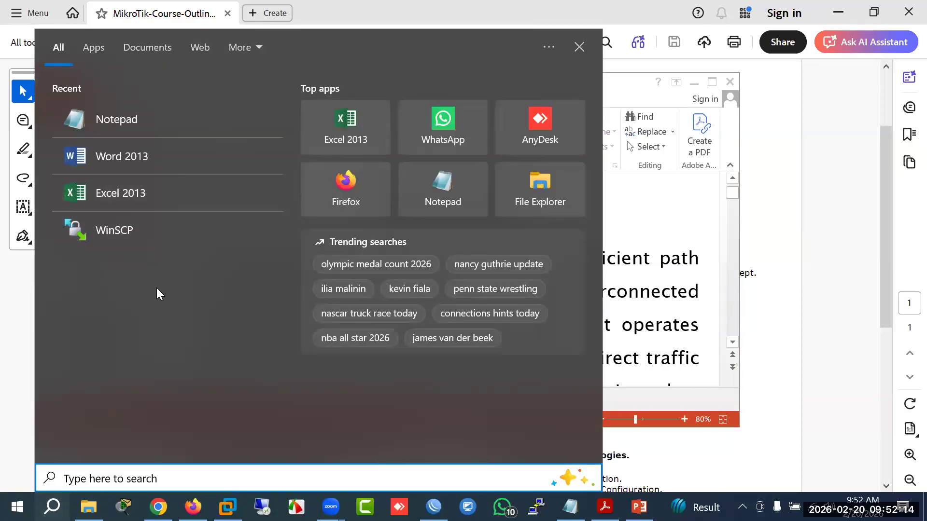
{"action": "type", "text": "p"}
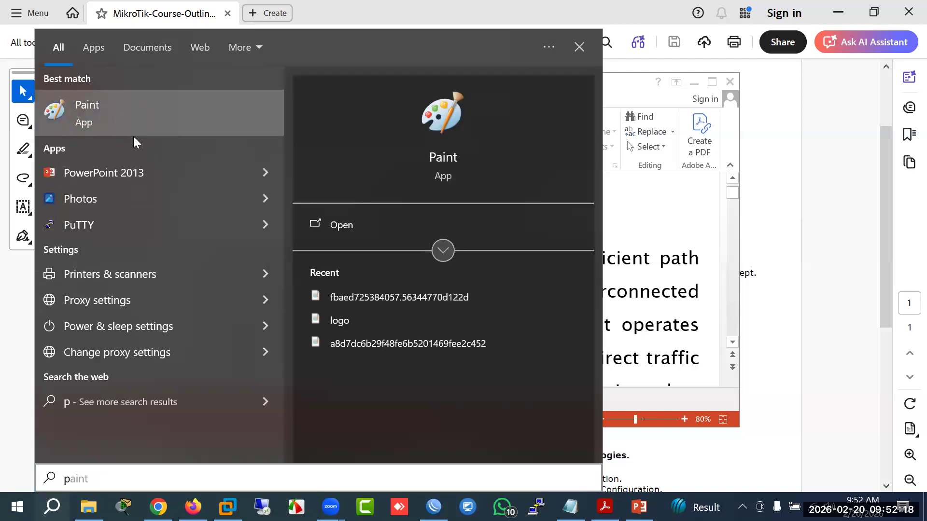
{"action": "left_click", "coordinate": [133, 133]}
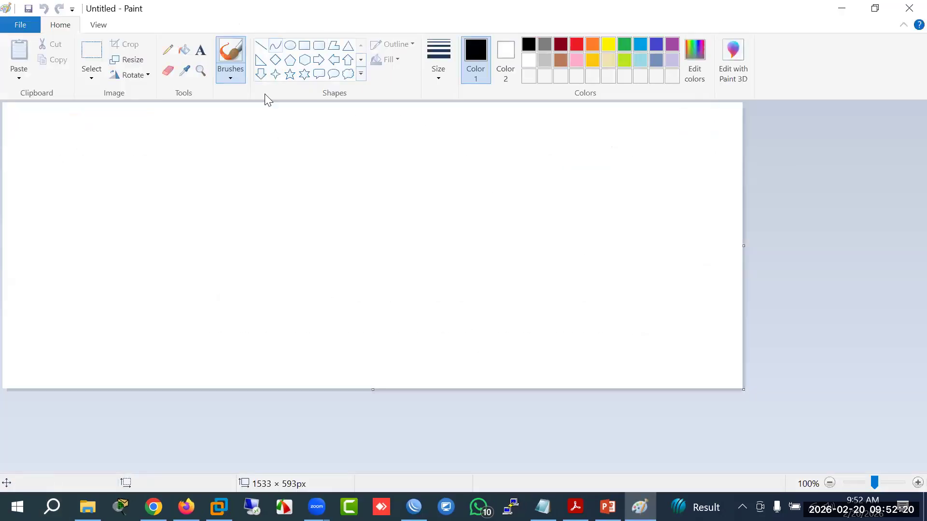
Step: Draw four outlined ovals: a wide left one, a small top-middle, a tall lower-middle and a right one
{"action": "left_click", "coordinate": [290, 45]}
{"action": "left_click_drag", "start_coordinate": [181, 160], "coordinate": [256, 206]}
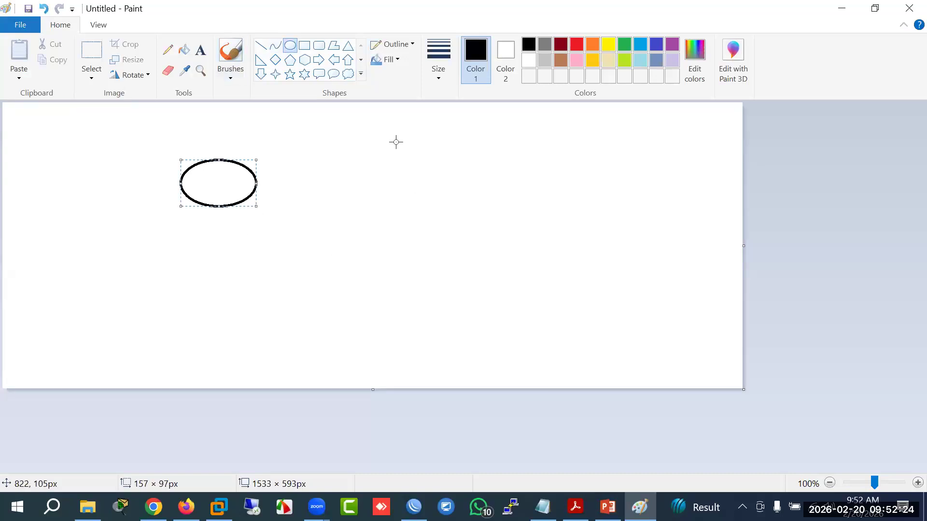
{"action": "left_click_drag", "start_coordinate": [396, 140], "coordinate": [435, 180]}
{"action": "left_click_drag", "start_coordinate": [392, 218], "coordinate": [427, 267]}
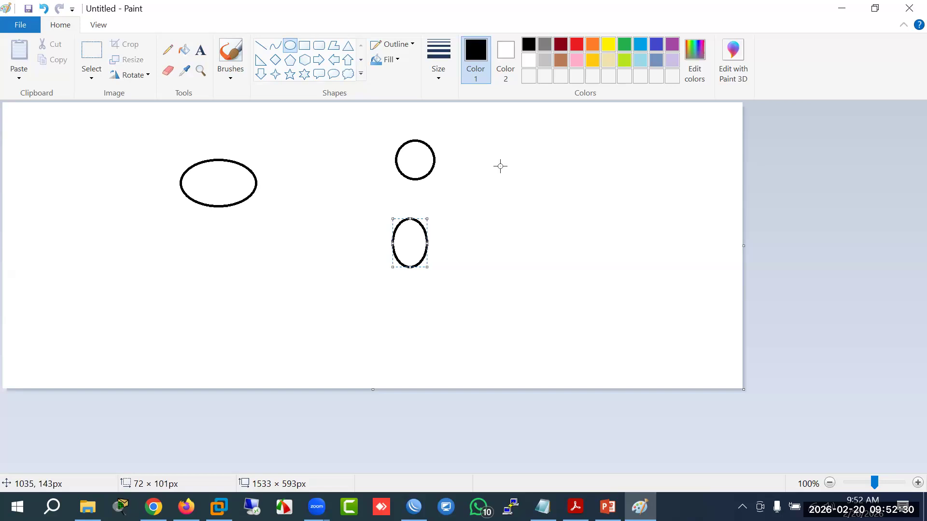
{"action": "left_click_drag", "start_coordinate": [653, 216], "coordinate": [700, 267]}
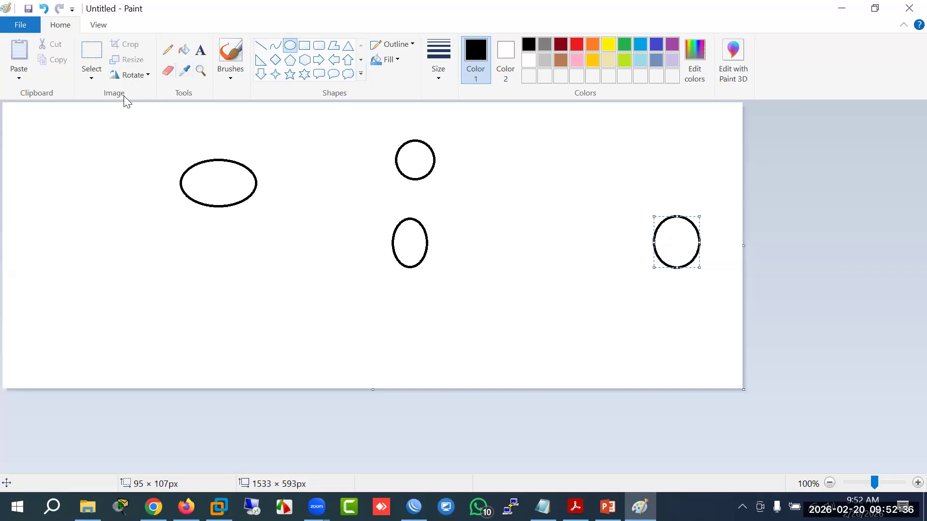
{"action": "left_click", "coordinate": [200, 49]}
Step: Type the labels ISP, SCL, Earth and Yahoo inside the four ovals
{"action": "left_click", "coordinate": [211, 167]}
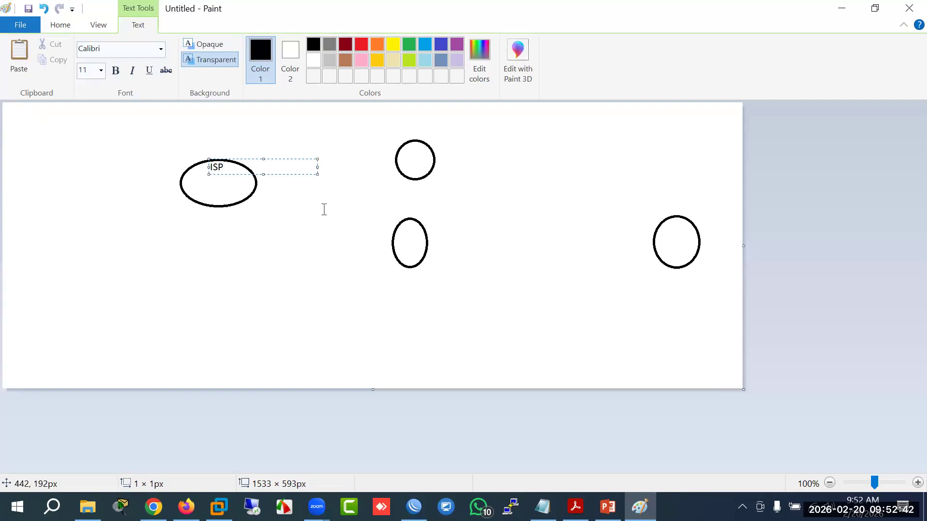
{"action": "left_click", "coordinate": [419, 158]}
{"action": "left_click", "coordinate": [419, 159]}
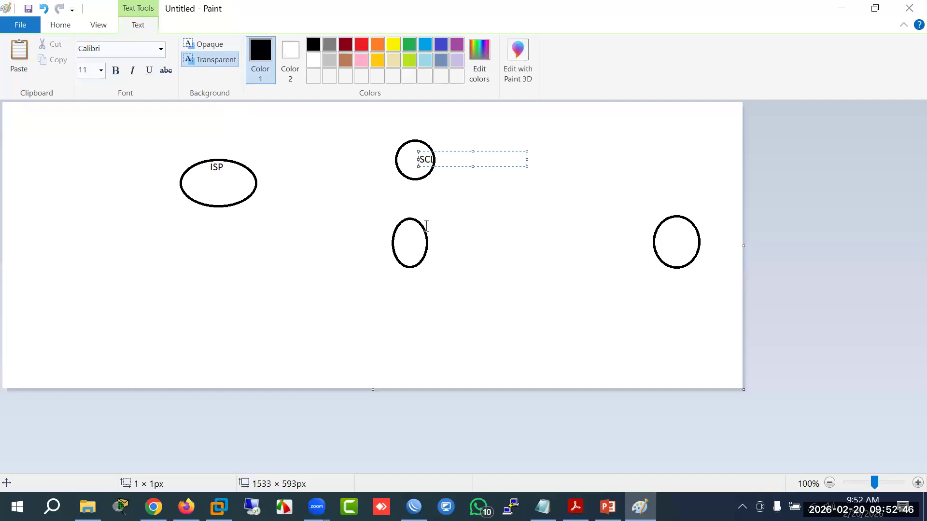
{"action": "left_click", "coordinate": [444, 266]}
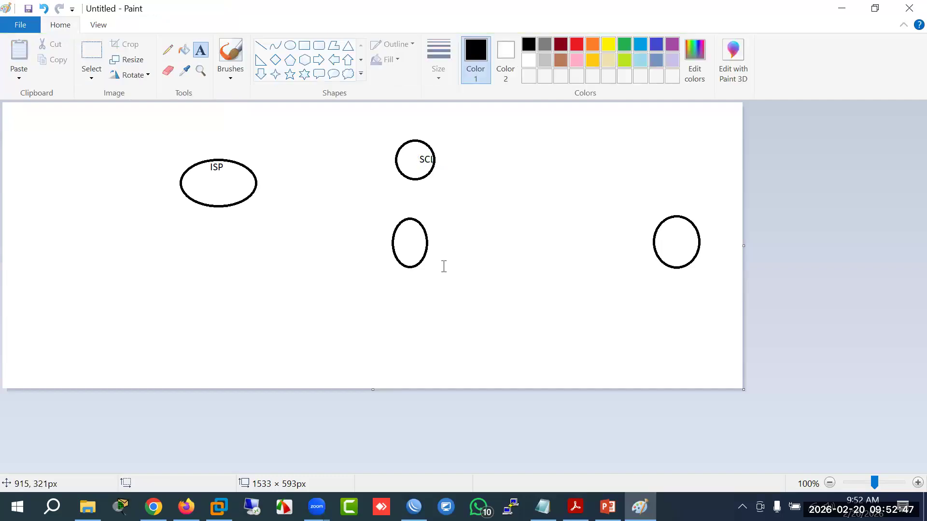
{"action": "left_click", "coordinate": [420, 237]}
{"action": "type", "text": "Earth"}
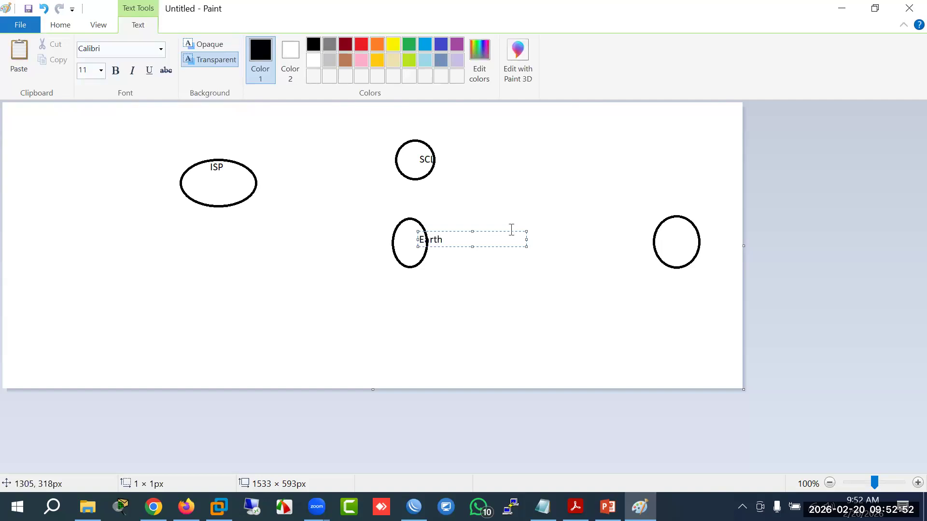
{"action": "left_click", "coordinate": [687, 248]}
{"action": "left_click", "coordinate": [686, 248]}
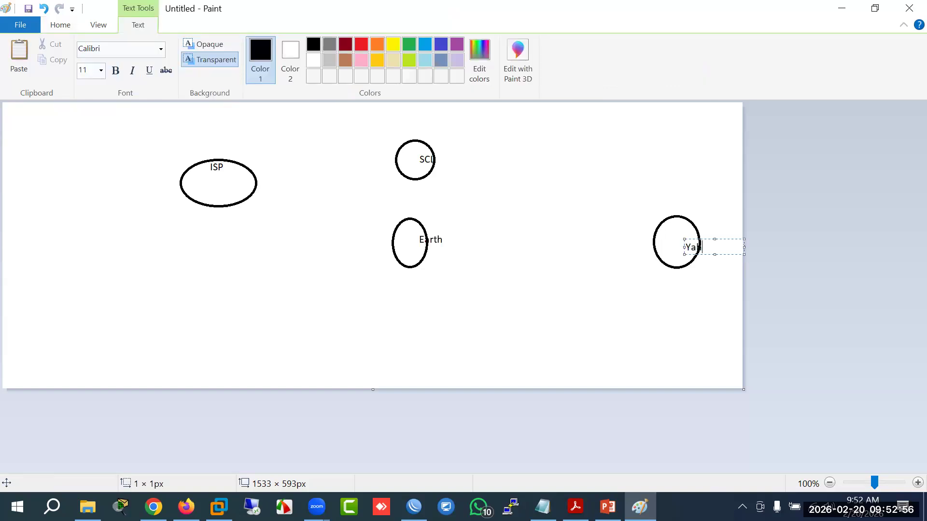
{"action": "left_click", "coordinate": [61, 258]}
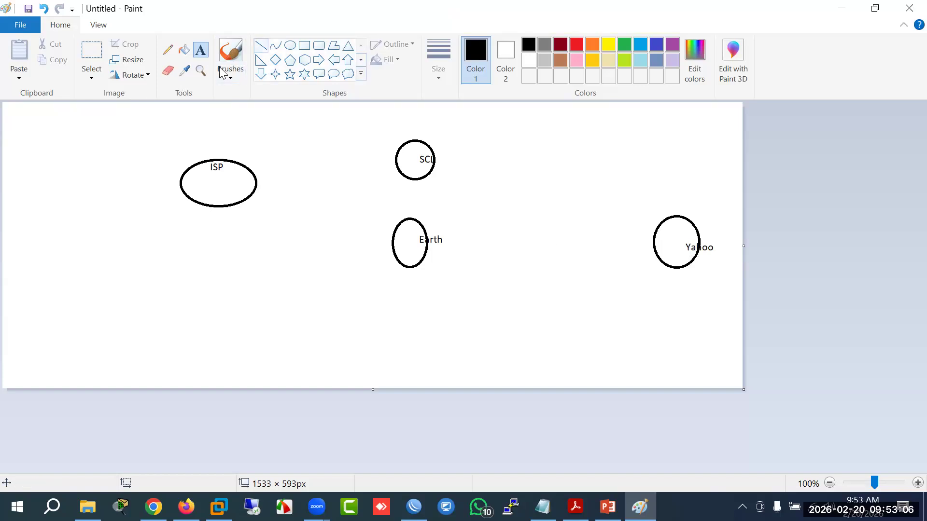
{"action": "left_click", "coordinate": [261, 46]}
Step: Draw lines from ISP to SCL and to Earth, then add a fifth oval between SCL and Yahoo
{"action": "mouse_move", "coordinate": [258, 181]}
{"action": "left_mouse_down"}
{"action": "mouse_move", "coordinate": [409, 169]}
{"action": "mouse_move", "coordinate": [395, 164]}
{"action": "left_mouse_up"}
{"action": "mouse_move", "coordinate": [246, 197]}
{"action": "left_mouse_down"}
{"action": "mouse_move", "coordinate": [349, 208]}
{"action": "mouse_move", "coordinate": [395, 242]}
{"action": "left_mouse_up"}
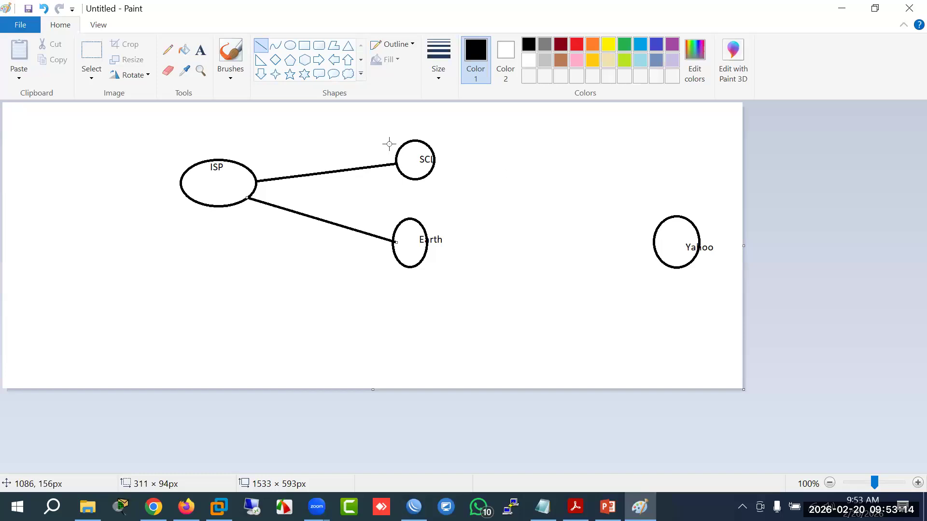
{"action": "left_click", "coordinate": [289, 45]}
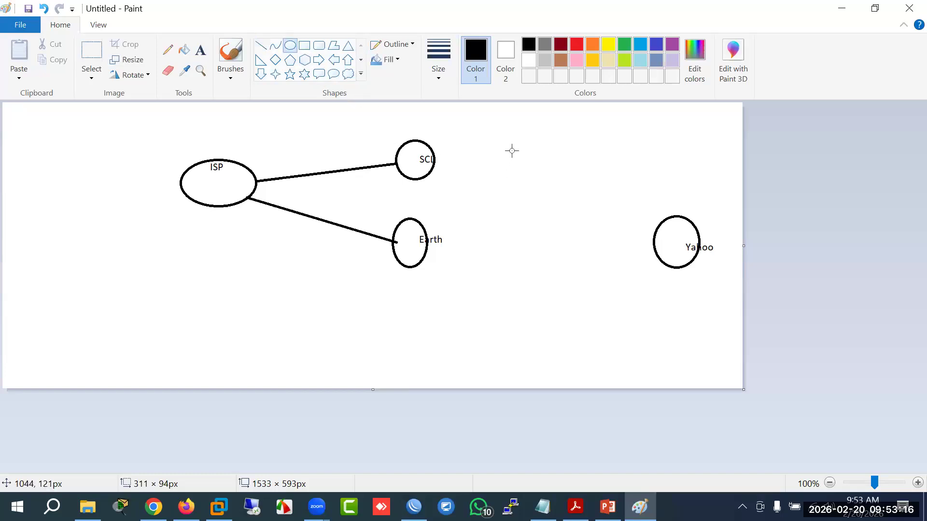
{"action": "left_click_drag", "start_coordinate": [527, 161], "coordinate": [590, 212]}
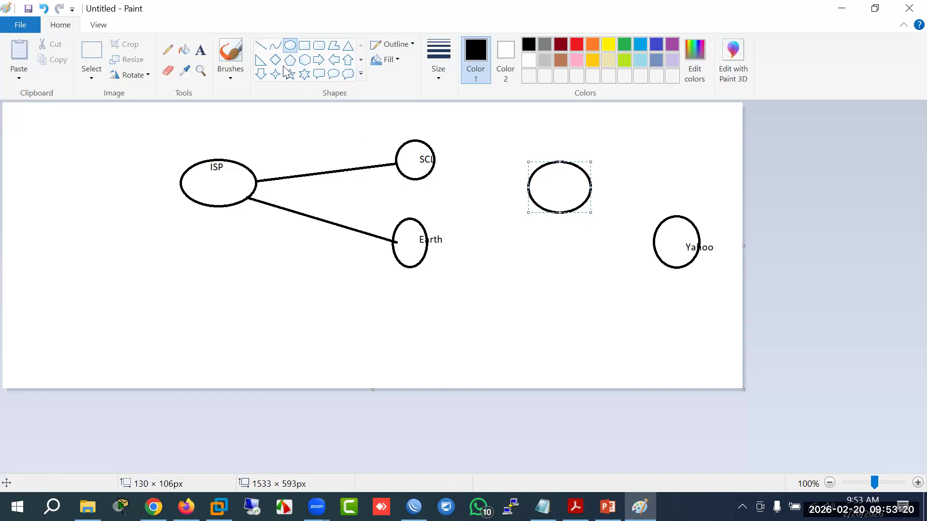
Step: Label the new oval Singa
{"action": "left_click", "coordinate": [260, 46]}
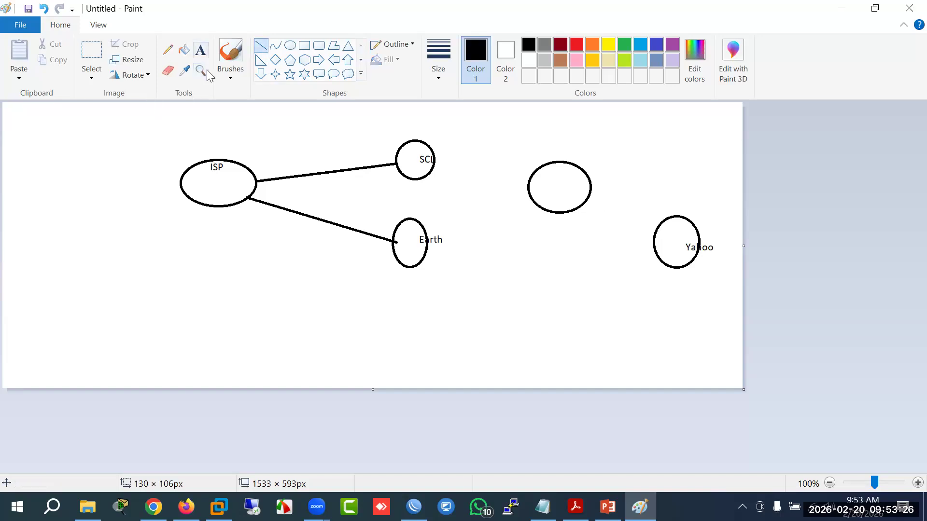
{"action": "left_click", "coordinate": [201, 49]}
{"action": "left_click", "coordinate": [540, 172]}
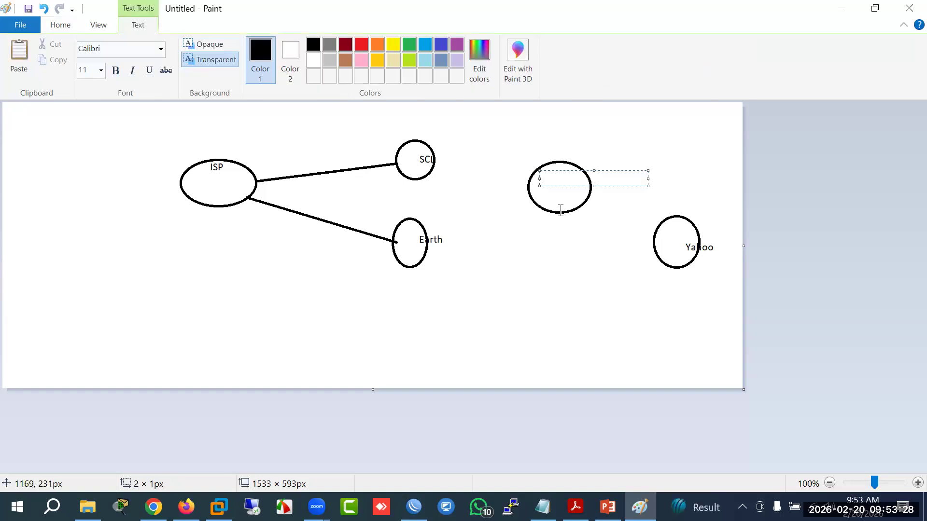
{"action": "type", "text": "Singa"}
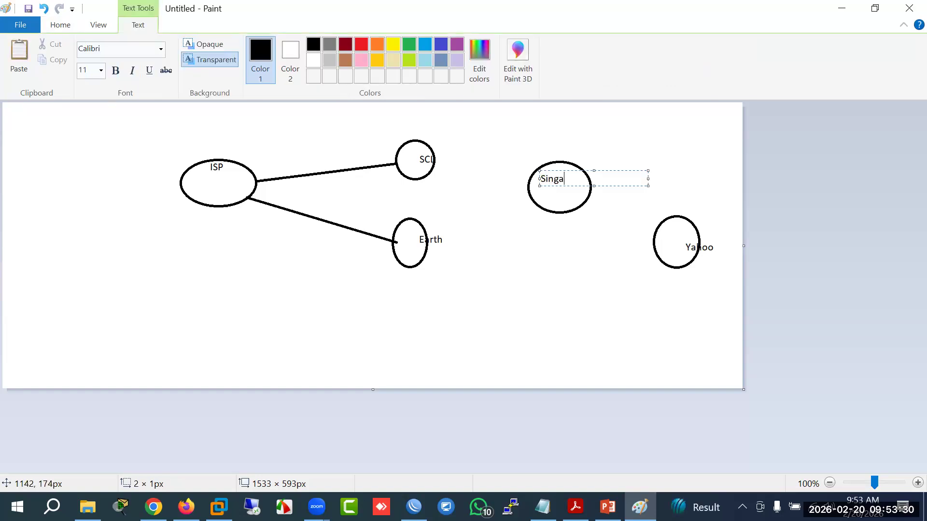
{"action": "left_click", "coordinate": [530, 266]}
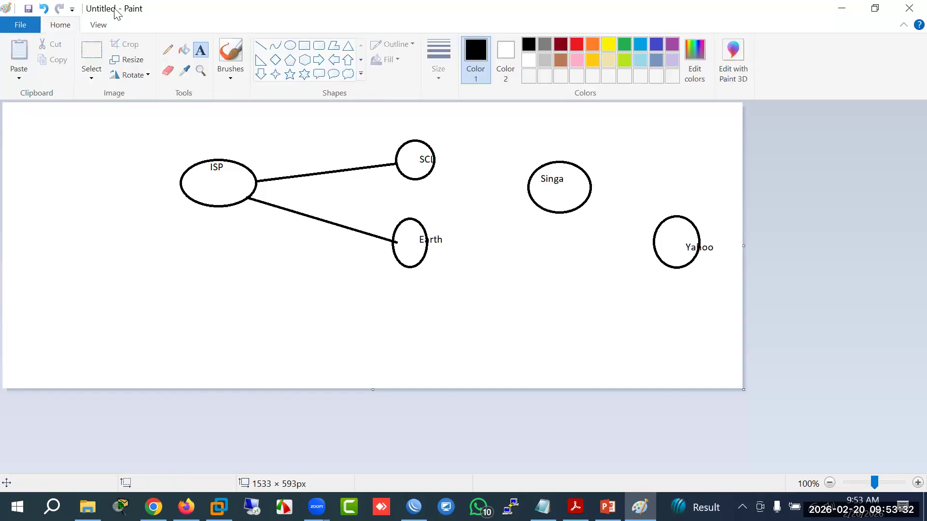
Step: Link SCL to Singa, Singa to Yahoo and Earth to Yahoo, plus a second line from ISP
{"action": "left_click", "coordinate": [261, 45]}
{"action": "left_click_drag", "start_coordinate": [434, 168], "coordinate": [531, 180]}
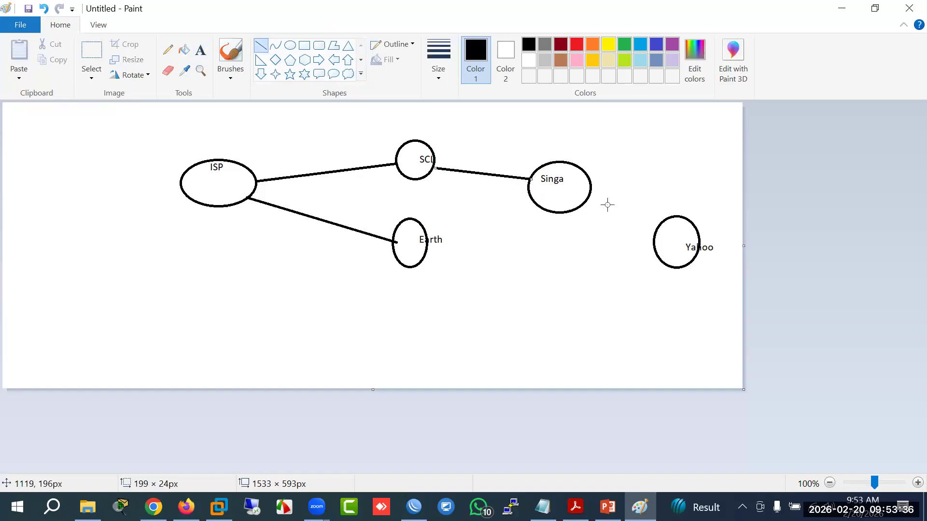
{"action": "mouse_move", "coordinate": [591, 193]}
{"action": "left_mouse_down"}
{"action": "mouse_move", "coordinate": [637, 231]}
{"action": "mouse_move", "coordinate": [657, 228]}
{"action": "left_mouse_up"}
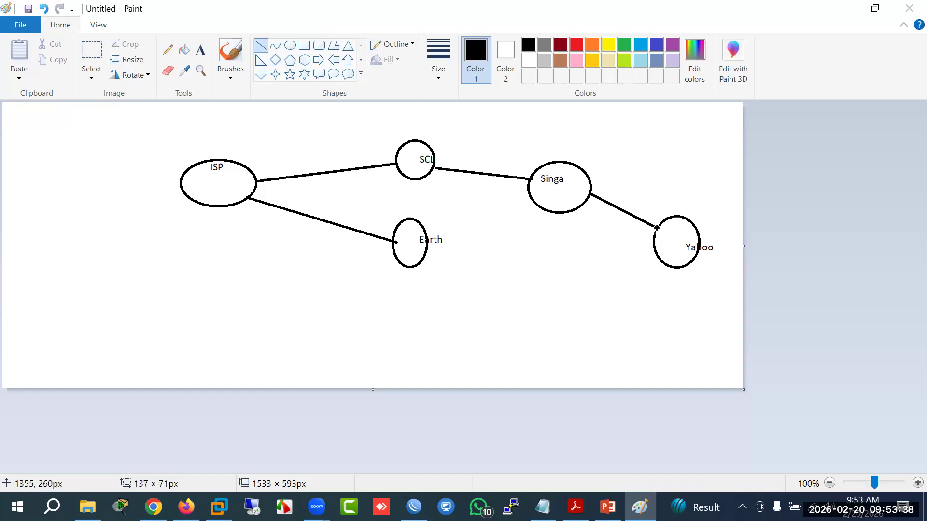
{"action": "left_click_drag", "start_coordinate": [424, 253], "coordinate": [654, 242]}
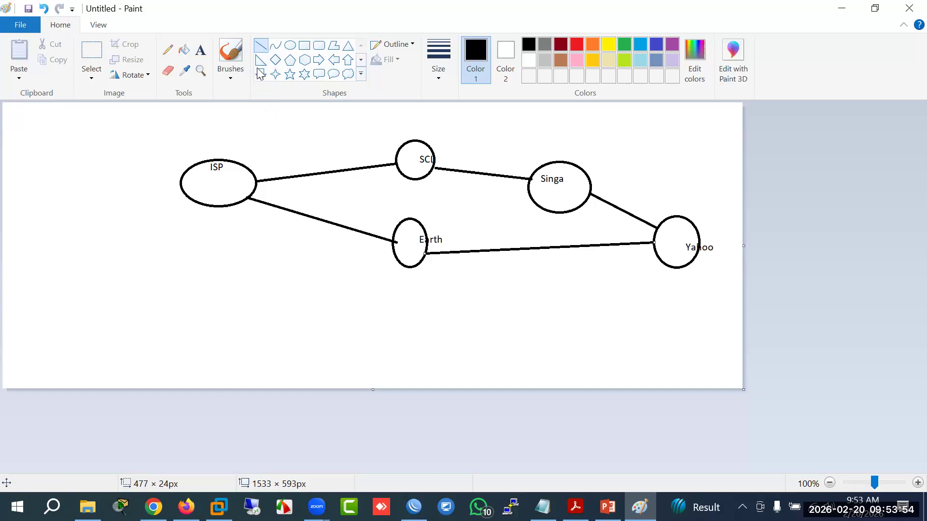
{"action": "mouse_move", "coordinate": [245, 172]}
{"action": "left_mouse_down"}
{"action": "mouse_move", "coordinate": [260, 158]}
{"action": "mouse_move", "coordinate": [342, 148]}
{"action": "mouse_move", "coordinate": [525, 163]}
{"action": "mouse_move", "coordinate": [659, 231]}
{"action": "mouse_move", "coordinate": [379, 173]}
{"action": "mouse_move", "coordinate": [386, 153]}
{"action": "mouse_move", "coordinate": [400, 151]}
{"action": "mouse_move", "coordinate": [537, 168]}
{"action": "left_mouse_up"}
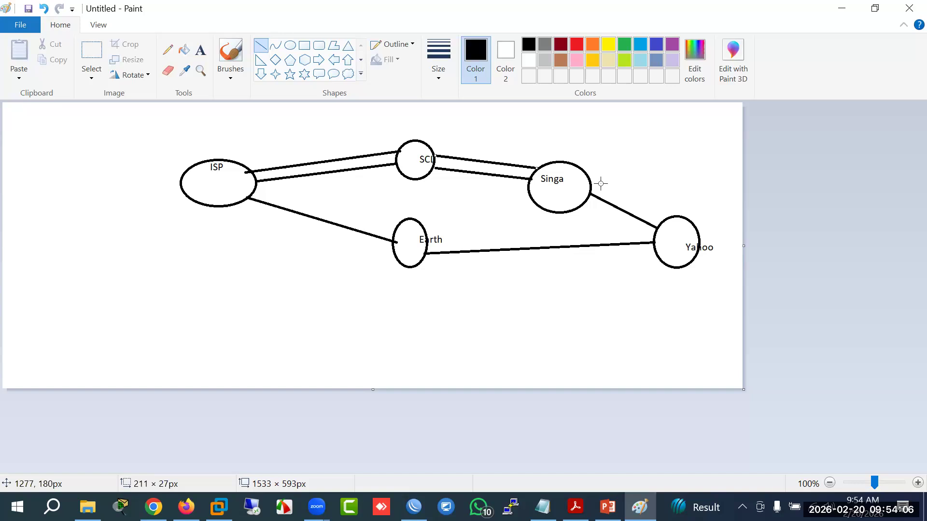
Step: Draw parallel second lines beside the Singa–Yahoo and ISP–Earth links
{"action": "left_click_drag", "start_coordinate": [590, 185], "coordinate": [662, 220]}
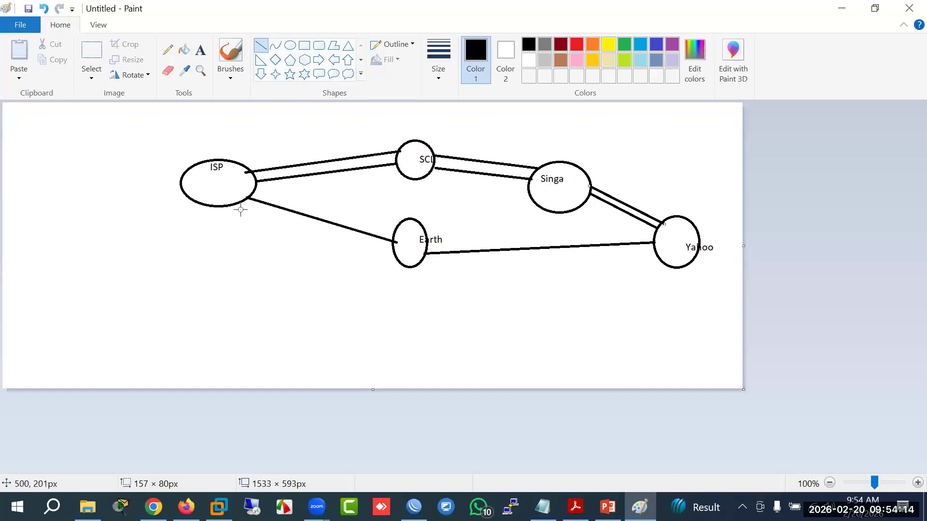
{"action": "mouse_move", "coordinate": [238, 204]}
{"action": "left_mouse_down"}
{"action": "mouse_move", "coordinate": [395, 256]}
{"action": "mouse_move", "coordinate": [655, 250]}
{"action": "left_mouse_up"}
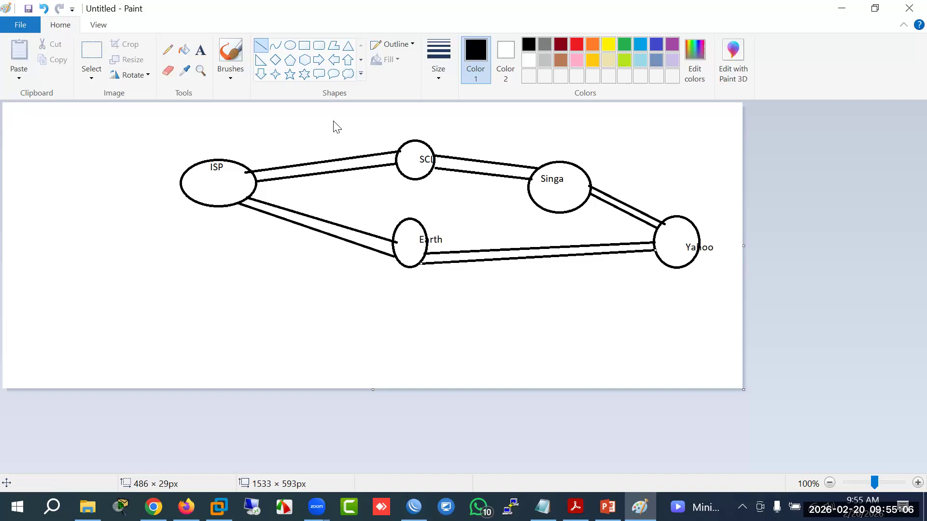
Step: Trace the upper and lower ISP-to-Yahoo routes in orange, writing orange figures near Yahoo and Earth
{"action": "mouse_move", "coordinate": [247, 171]}
{"action": "left_mouse_down"}
{"action": "mouse_move", "coordinate": [333, 144]}
{"action": "mouse_move", "coordinate": [416, 151]}
{"action": "mouse_move", "coordinate": [515, 139]}
{"action": "mouse_move", "coordinate": [551, 161]}
{"action": "mouse_move", "coordinate": [612, 171]}
{"action": "mouse_move", "coordinate": [664, 224]}
{"action": "left_mouse_up"}
{"action": "mouse_move", "coordinate": [658, 180]}
{"action": "left_mouse_down"}
{"action": "mouse_move", "coordinate": [684, 167]}
{"action": "mouse_move", "coordinate": [708, 205]}
{"action": "left_mouse_up"}
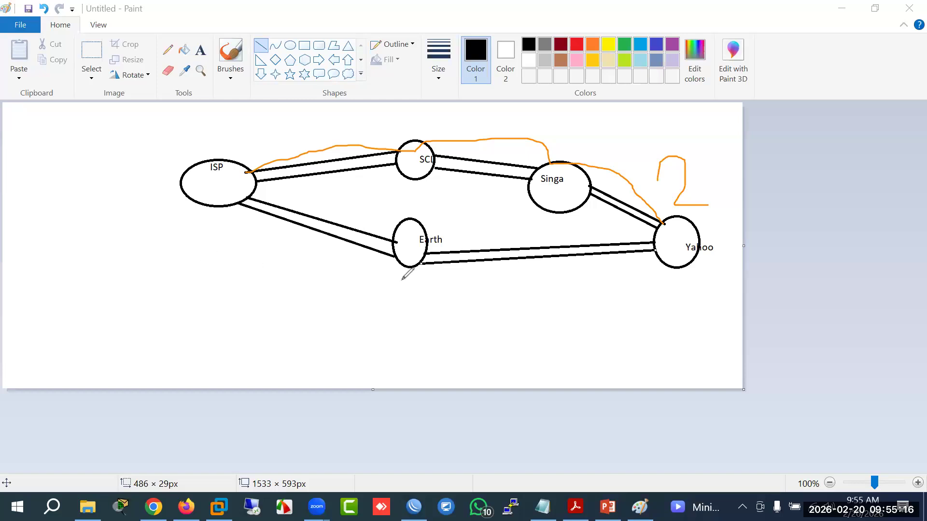
{"action": "left_click", "coordinate": [429, 301]}
{"action": "mouse_move", "coordinate": [705, 169]}
{"action": "left_mouse_down"}
{"action": "mouse_move", "coordinate": [722, 186]}
{"action": "mouse_move", "coordinate": [709, 198]}
{"action": "mouse_move", "coordinate": [722, 169]}
{"action": "left_mouse_up"}
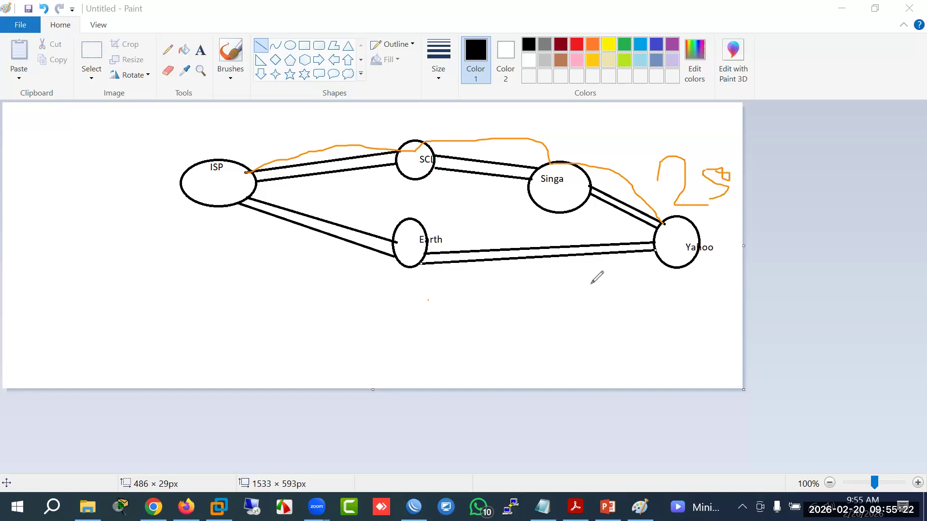
{"action": "mouse_move", "coordinate": [512, 303]}
{"action": "left_mouse_down"}
{"action": "mouse_move", "coordinate": [528, 346]}
{"action": "mouse_move", "coordinate": [582, 348]}
{"action": "left_mouse_up"}
{"action": "mouse_move", "coordinate": [573, 309]}
{"action": "left_mouse_down"}
{"action": "mouse_move", "coordinate": [575, 321]}
{"action": "mouse_move", "coordinate": [586, 315]}
{"action": "mouse_move", "coordinate": [573, 308]}
{"action": "mouse_move", "coordinate": [606, 318]}
{"action": "mouse_move", "coordinate": [604, 300]}
{"action": "mouse_move", "coordinate": [581, 316]}
{"action": "left_mouse_up"}
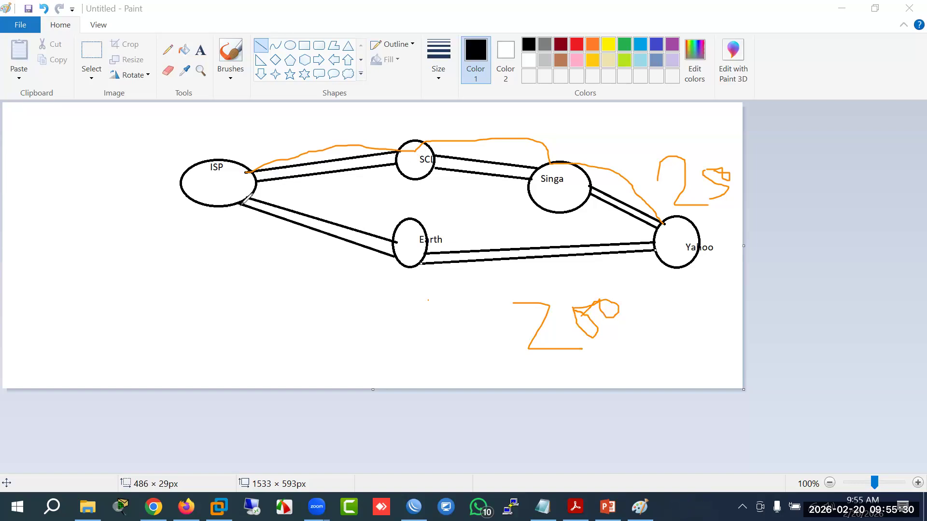
{"action": "mouse_move", "coordinate": [232, 206]}
{"action": "left_mouse_down"}
{"action": "mouse_move", "coordinate": [310, 298]}
{"action": "mouse_move", "coordinate": [369, 306]}
{"action": "left_mouse_up"}
{"action": "mouse_move", "coordinate": [439, 262]}
{"action": "left_mouse_down"}
{"action": "mouse_move", "coordinate": [426, 249]}
{"action": "mouse_move", "coordinate": [493, 271]}
{"action": "mouse_move", "coordinate": [636, 261]}
{"action": "mouse_move", "coordinate": [656, 249]}
{"action": "left_mouse_up"}
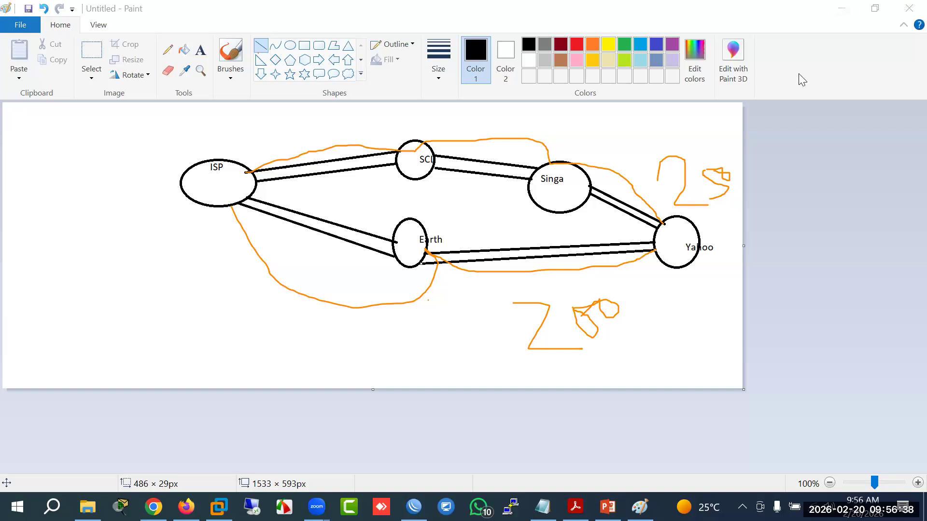
{"action": "left_click", "coordinate": [575, 507]}
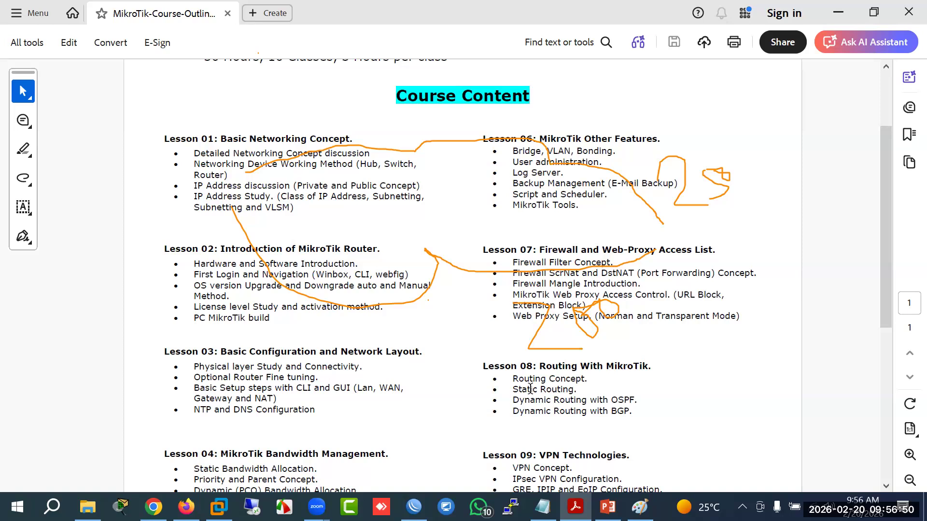
{"action": "left_click_drag", "start_coordinate": [515, 389], "coordinate": [573, 390]}
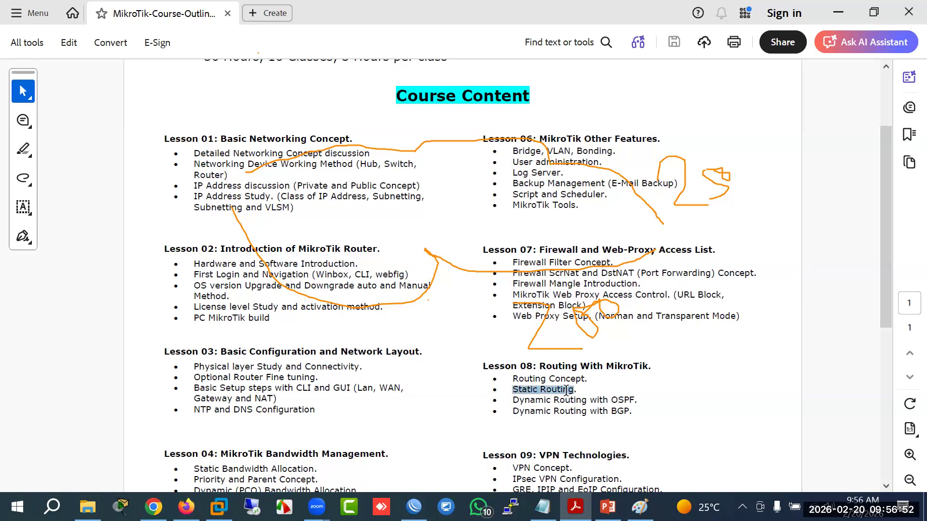
{"action": "left_click_drag", "start_coordinate": [512, 400], "coordinate": [586, 401]}
{"action": "left_click", "coordinate": [520, 376]}
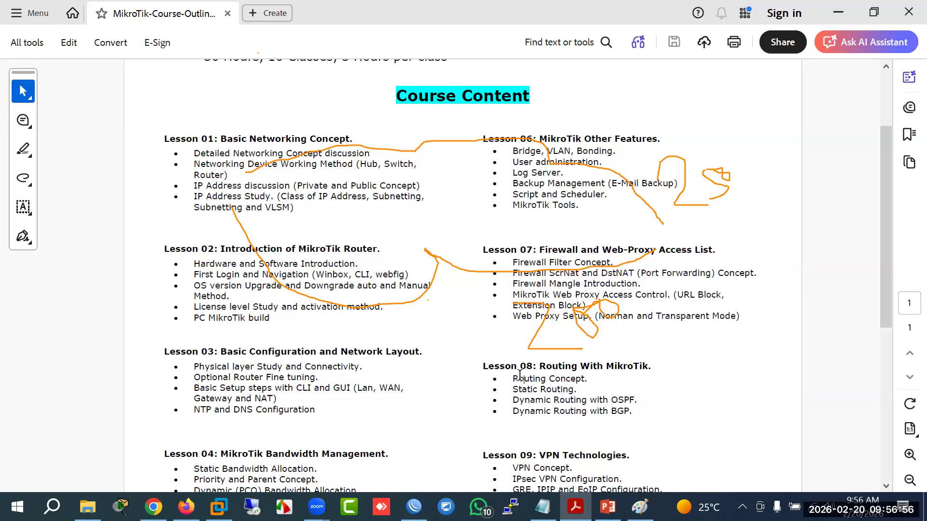
{"action": "key", "text": "alt+Tab"}
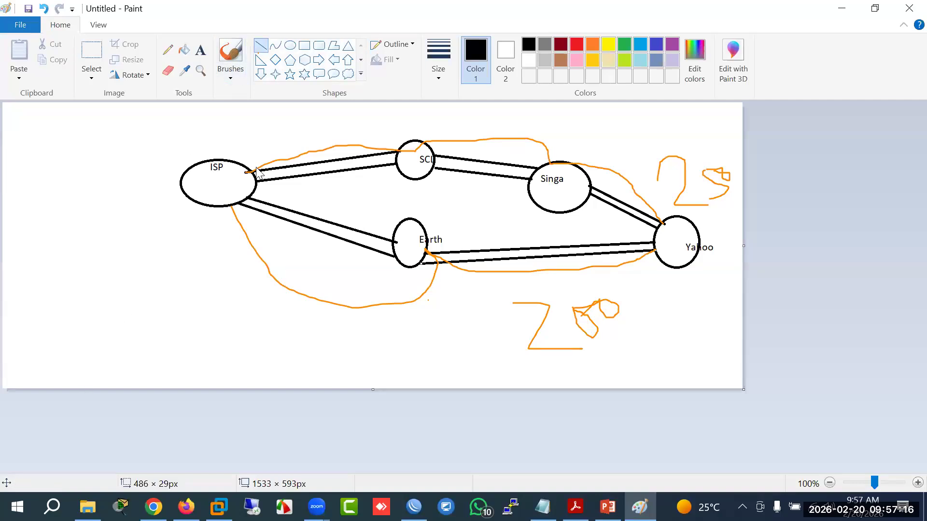
Step: Trace and retrace the ISP–SCL and ISP–Earth links in orange, circling the ISP node
{"action": "mouse_move", "coordinate": [255, 169]}
{"action": "left_mouse_down"}
{"action": "mouse_move", "coordinate": [327, 151]}
{"action": "mouse_move", "coordinate": [401, 151]}
{"action": "left_mouse_up"}
{"action": "mouse_move", "coordinate": [250, 199]}
{"action": "left_mouse_down"}
{"action": "mouse_move", "coordinate": [335, 245]}
{"action": "mouse_move", "coordinate": [398, 233]}
{"action": "left_mouse_up"}
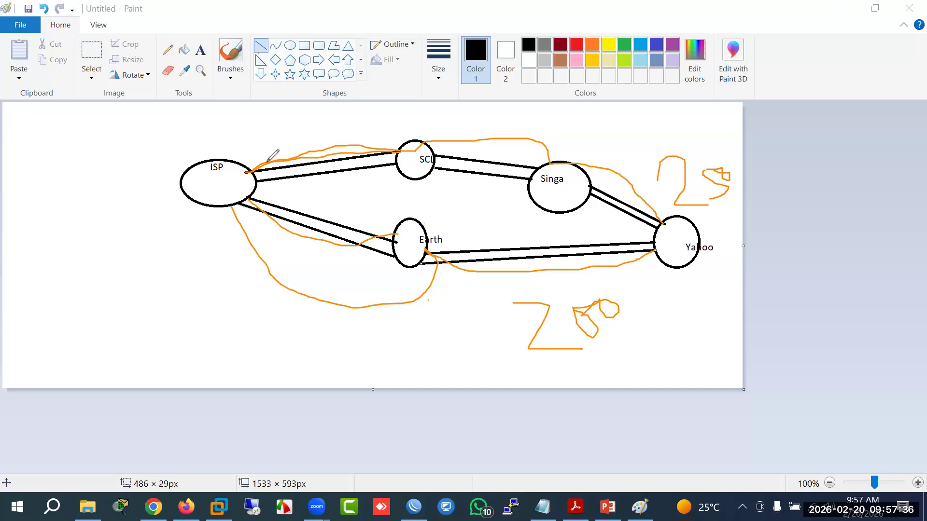
{"action": "mouse_move", "coordinate": [256, 161]}
{"action": "left_mouse_down"}
{"action": "mouse_move", "coordinate": [238, 169]}
{"action": "mouse_move", "coordinate": [270, 225]}
{"action": "mouse_move", "coordinate": [282, 207]}
{"action": "mouse_move", "coordinate": [249, 163]}
{"action": "left_mouse_up"}
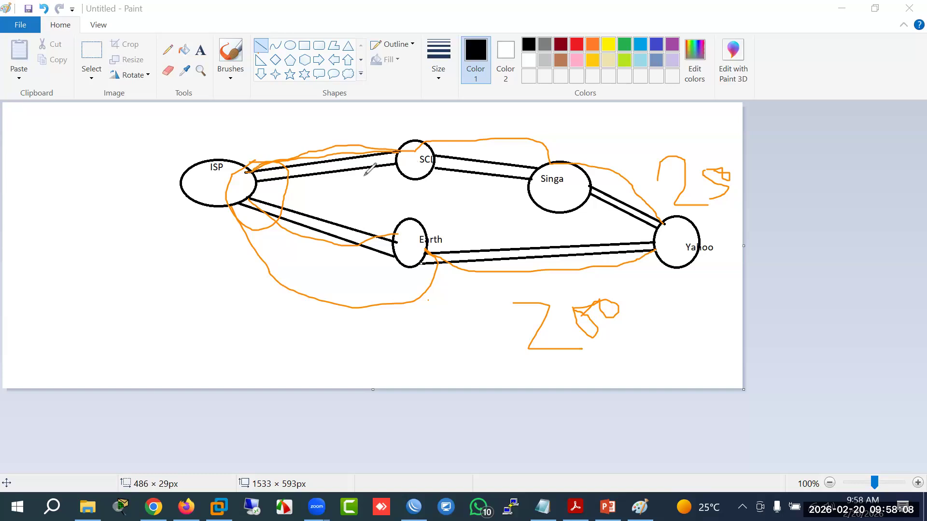
{"action": "mouse_move", "coordinate": [245, 163]}
{"action": "left_mouse_down"}
{"action": "mouse_move", "coordinate": [309, 145]}
{"action": "mouse_move", "coordinate": [397, 146]}
{"action": "left_mouse_up"}
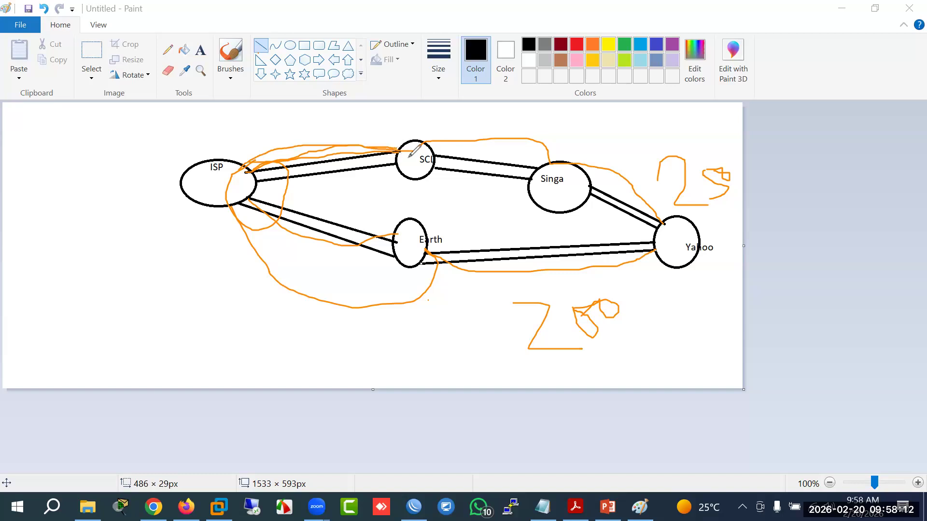
{"action": "mouse_move", "coordinate": [242, 196]}
{"action": "left_mouse_down"}
{"action": "mouse_move", "coordinate": [320, 243]}
{"action": "mouse_move", "coordinate": [399, 245]}
{"action": "left_mouse_up"}
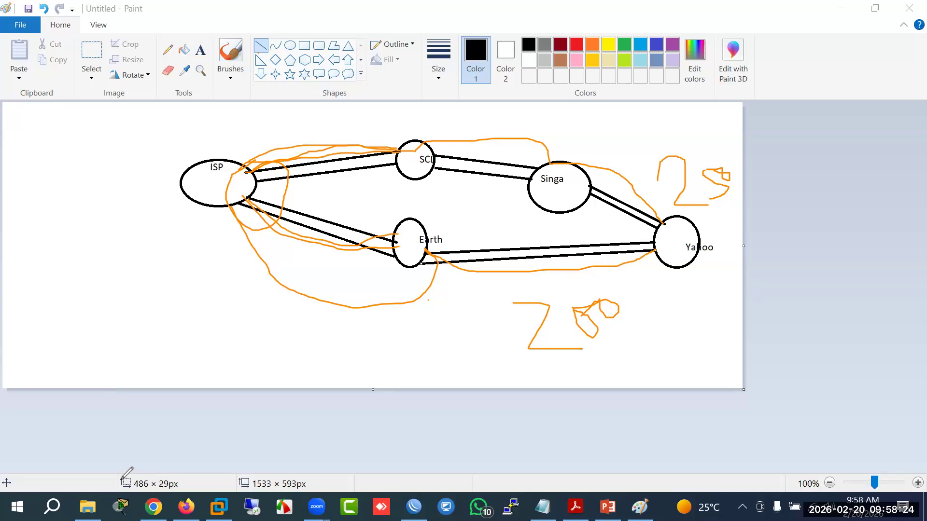
Step: In WinBox, start a new route from IP > Routes and position its window to show all fields
{"action": "key", "text": "alt+Tab"}
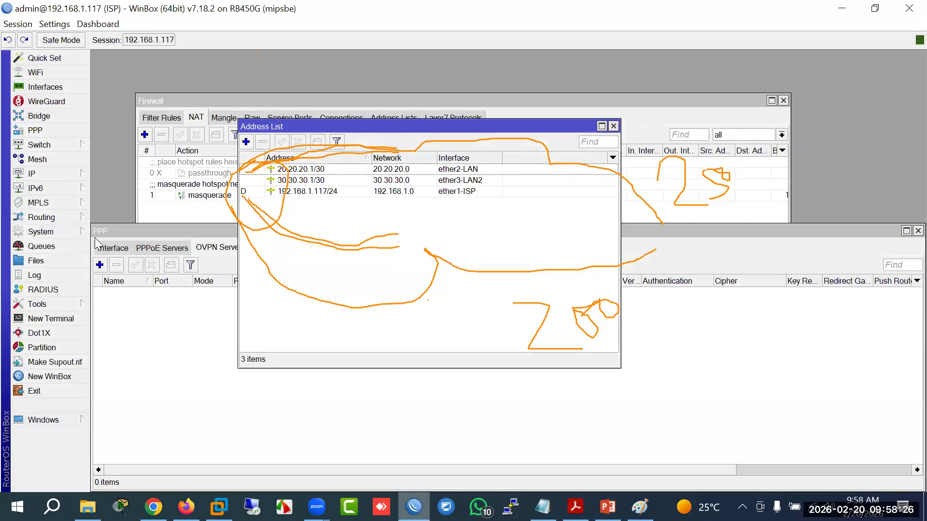
{"action": "left_click", "coordinate": [67, 174]}
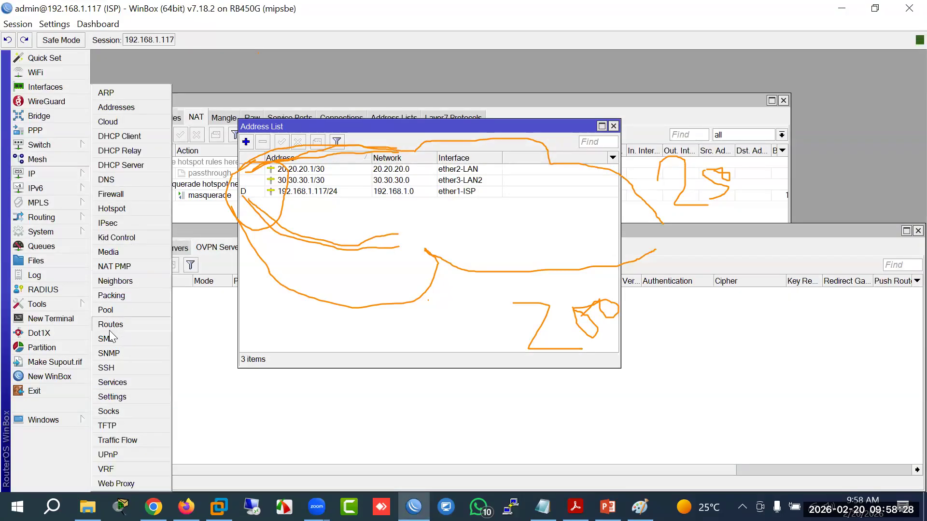
{"action": "left_click", "coordinate": [110, 324]}
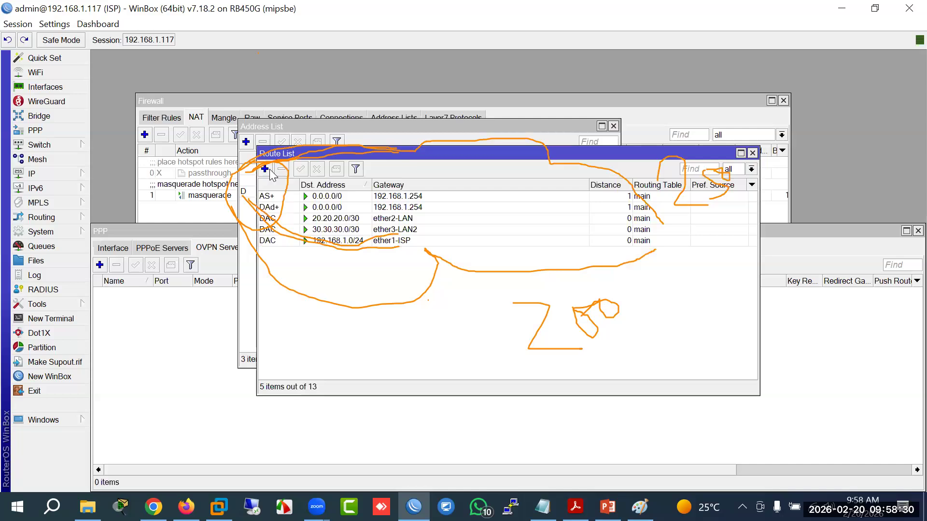
{"action": "left_click", "coordinate": [264, 169]}
{"action": "key", "text": "Tab"}
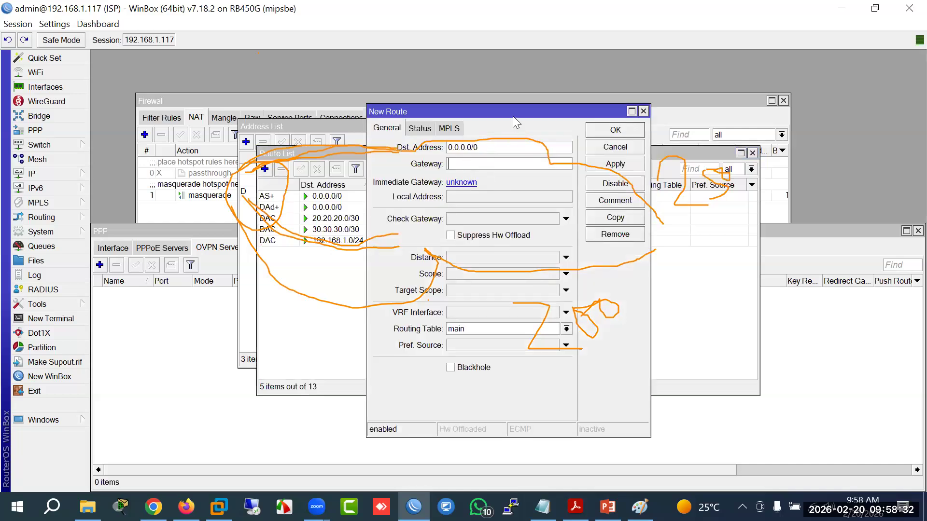
{"action": "left_click_drag", "start_coordinate": [513, 116], "coordinate": [315, 273]}
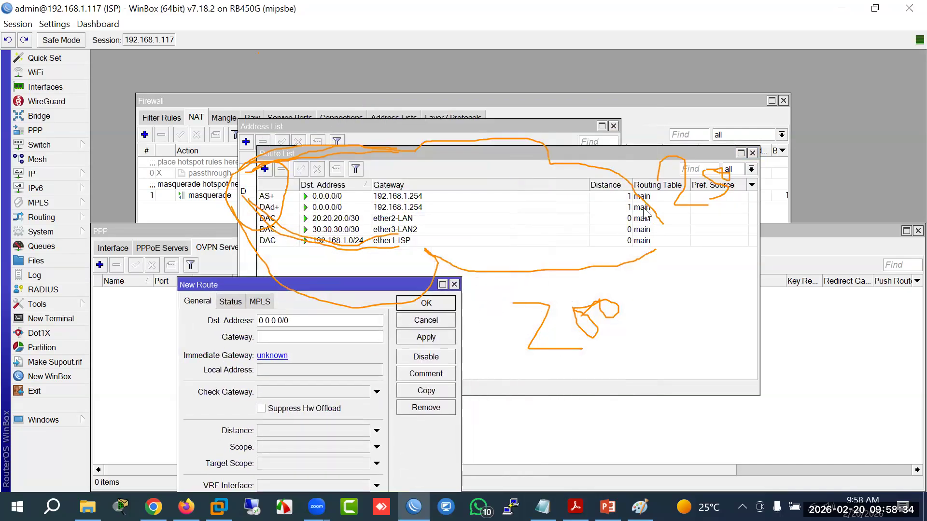
{"action": "left_click_drag", "start_coordinate": [223, 285], "coordinate": [419, 156]}
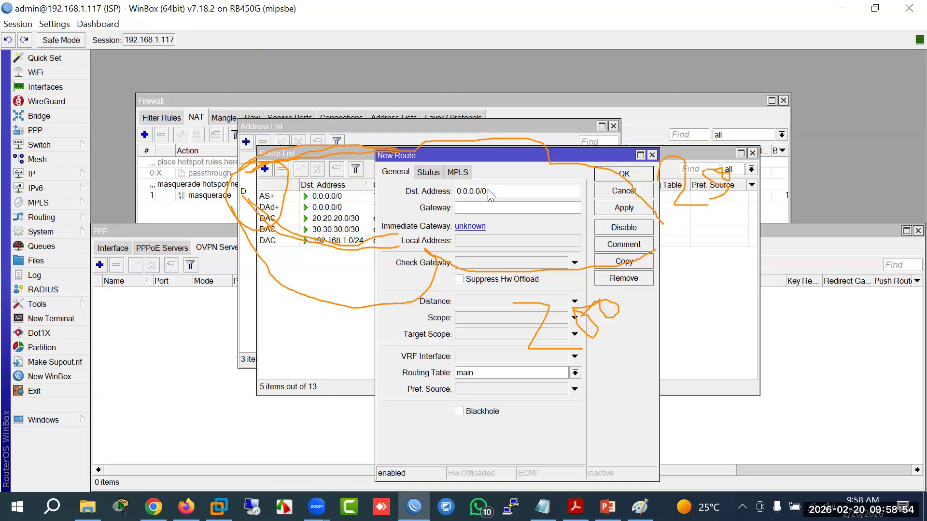
Step: Set the new route's Dst. Address to yahho.com and Gateway to 30.30.30.1
{"action": "double_click", "coordinate": [478, 191]}
{"action": "type", "text": "yahho.com"}
{"action": "double_click", "coordinate": [454, 192]}
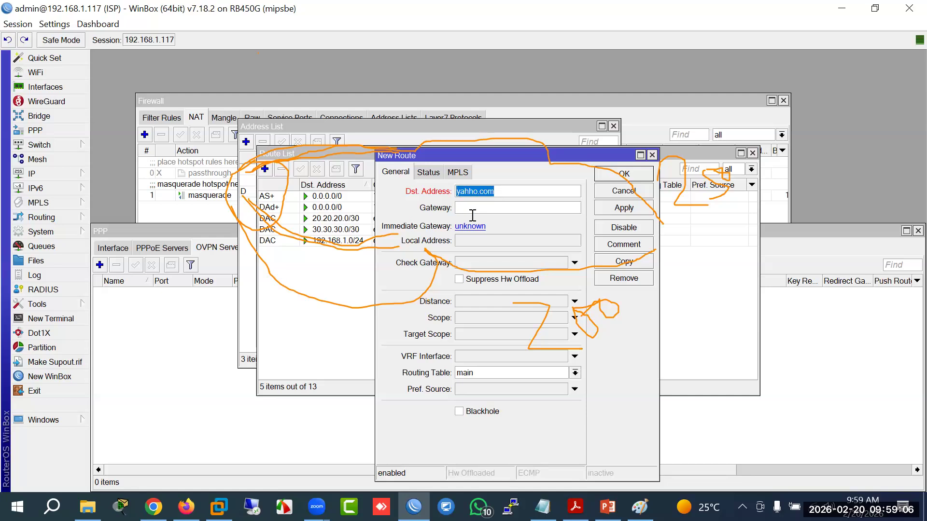
{"action": "left_click", "coordinate": [461, 209]}
{"action": "type", "text": "30.30"}
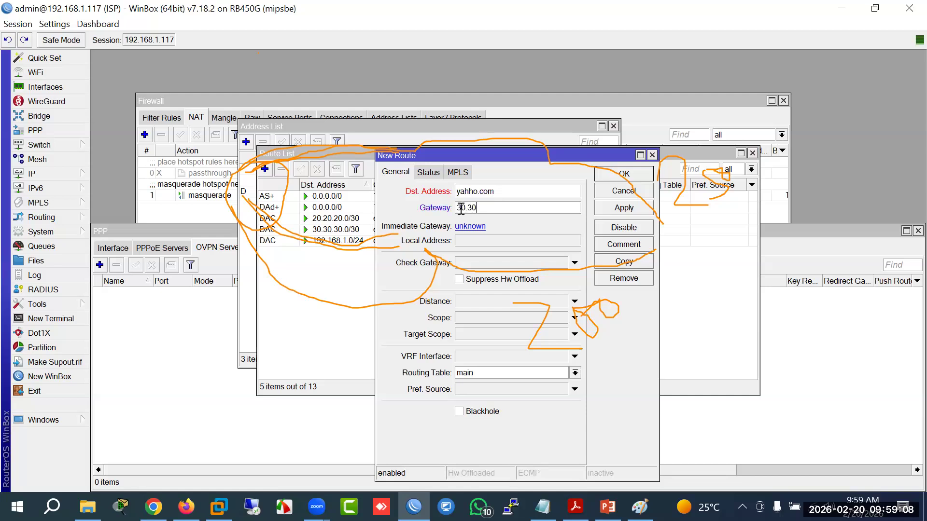
{"action": "type", "text": ".30.1"}
{"action": "left_click_drag", "start_coordinate": [492, 192], "coordinate": [460, 194]}
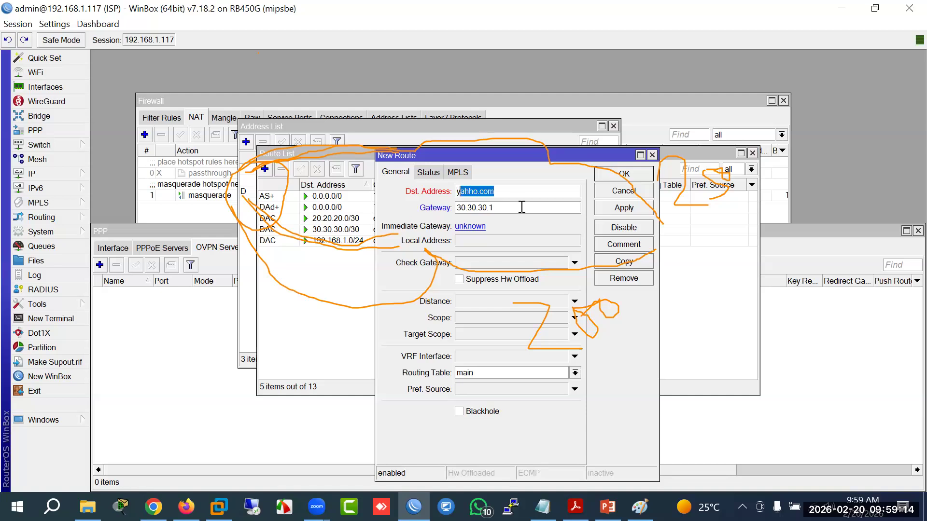
{"action": "key", "text": "Tab"}
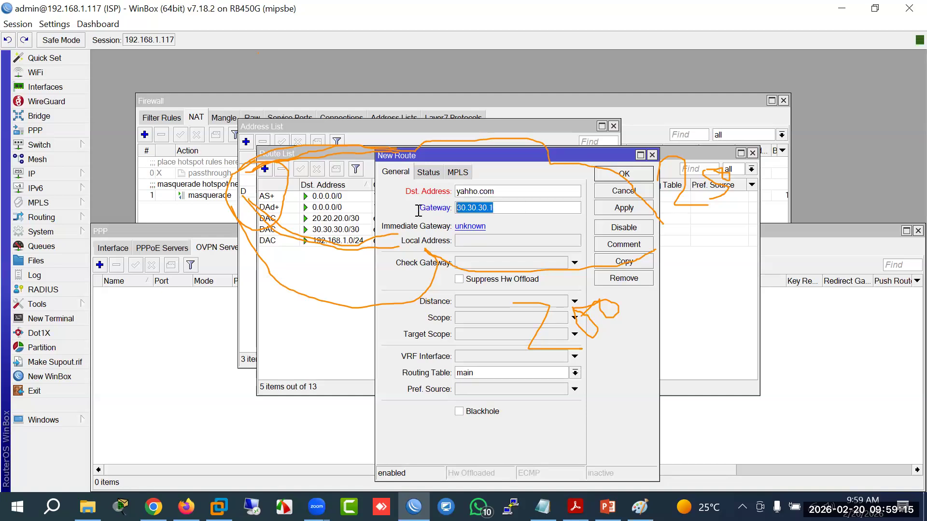
{"action": "left_click", "coordinate": [482, 208]}
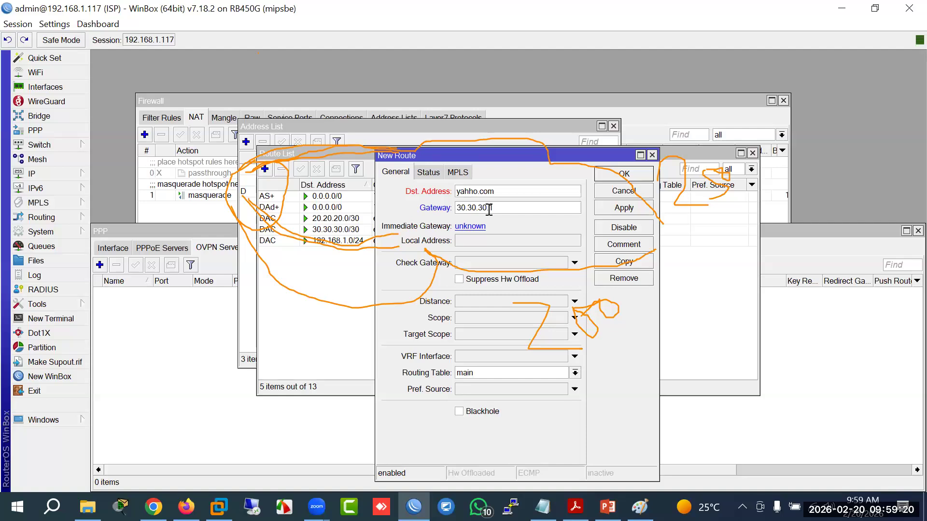
{"action": "left_click_drag", "start_coordinate": [498, 208], "coordinate": [409, 208]}
{"action": "key", "text": "shift+Tab"}
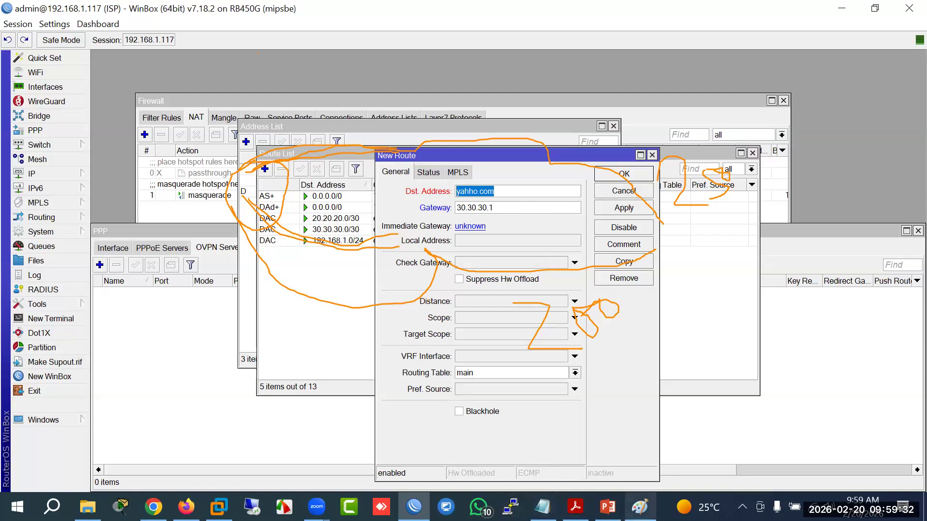
{"action": "left_click", "coordinate": [639, 506]}
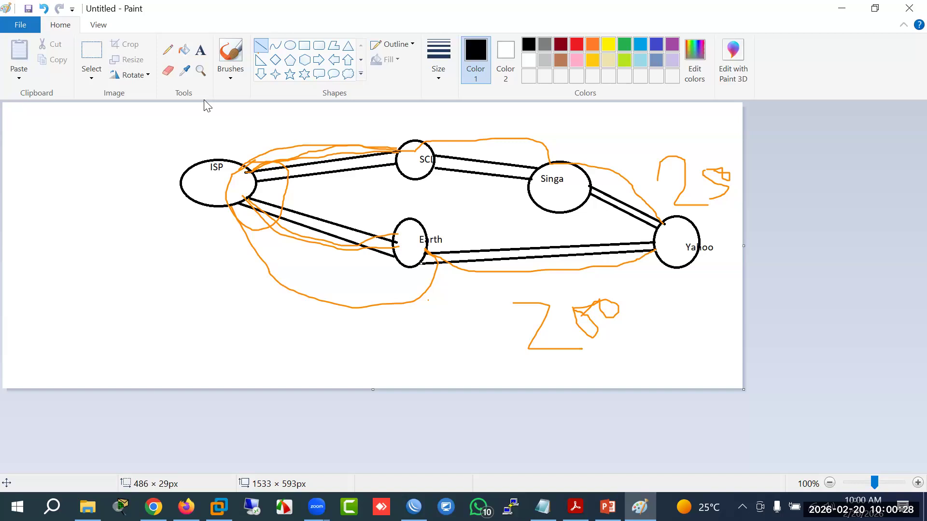
Step: Draw another black ISP–SCL line in Paint, then cancel the WinBox New Route draft
{"action": "left_click_drag", "start_coordinate": [257, 176], "coordinate": [400, 163]}
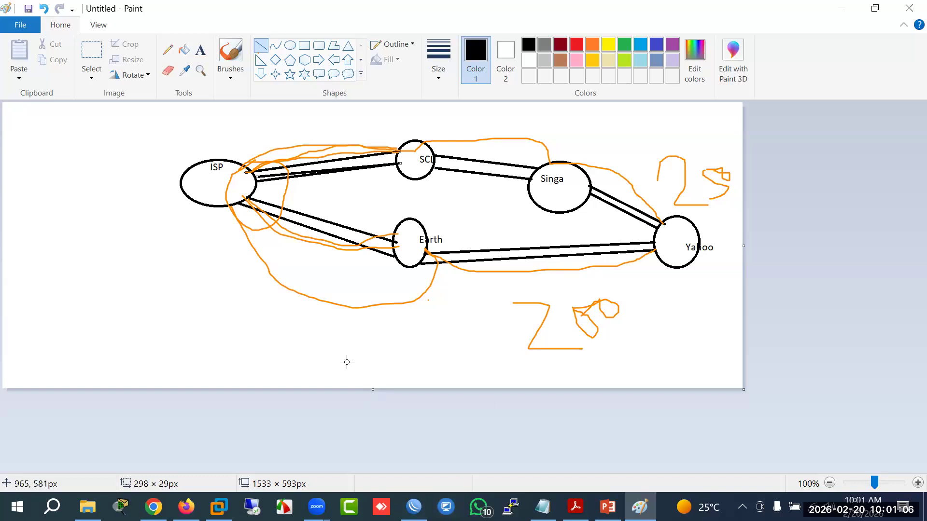
{"action": "left_click", "coordinate": [414, 507]}
{"action": "left_click", "coordinate": [603, 192]}
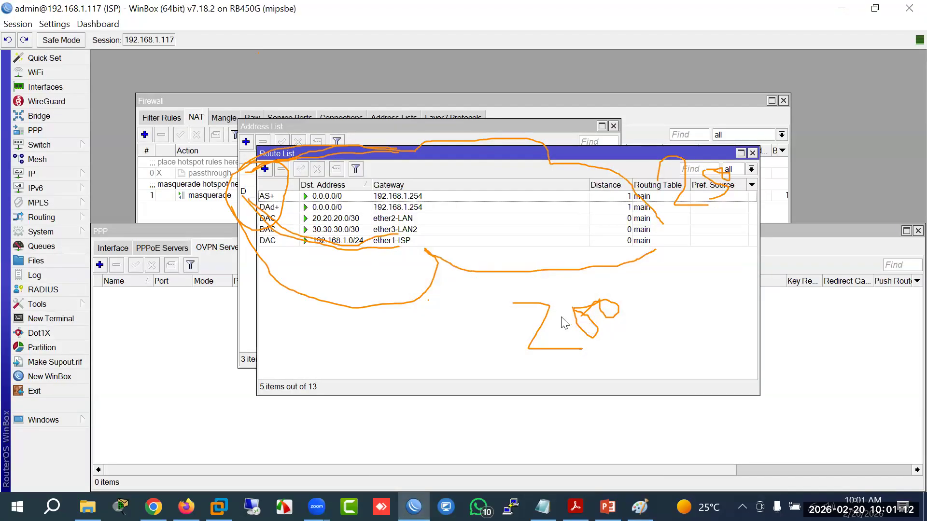
Step: Bring the Firewall NAT window forward, select the passthrough rule, and clear the orange annotations
{"action": "left_click_drag", "start_coordinate": [631, 95], "coordinate": [585, 87]}
{"action": "left_click", "coordinate": [299, 157]}
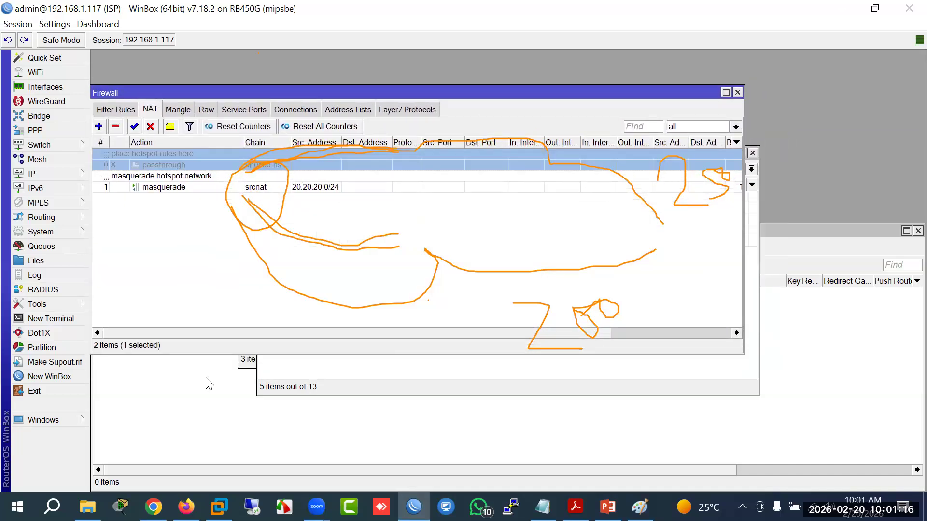
{"action": "left_click", "coordinate": [93, 424]}
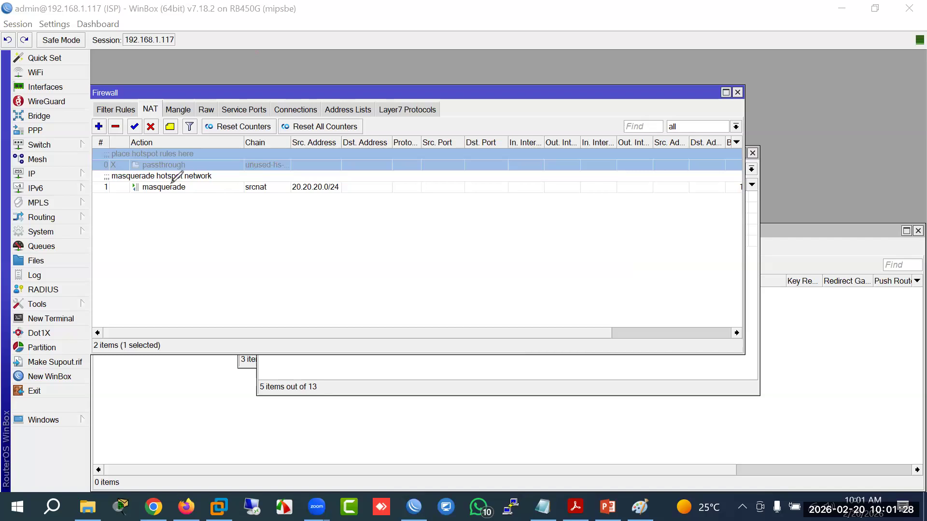
{"action": "left_click", "coordinate": [73, 174]}
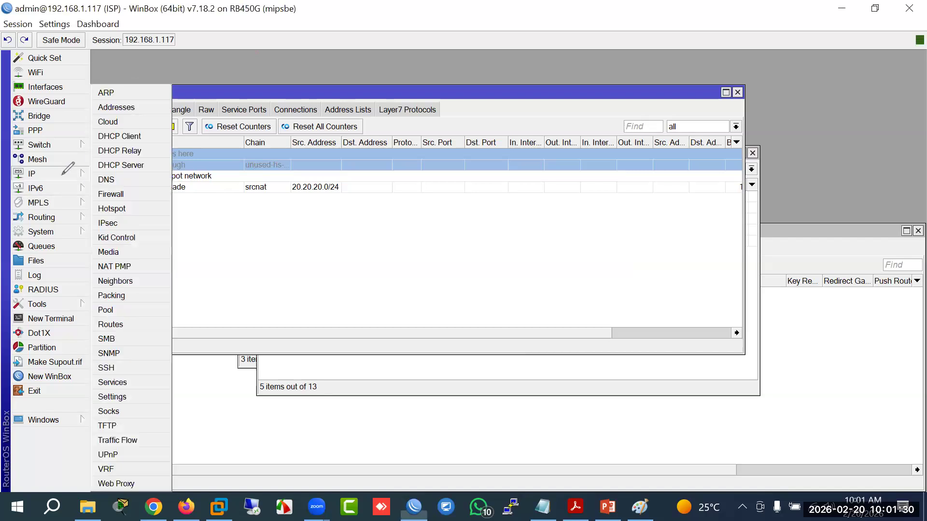
Step: Open the DHCP client list and look at the ether1-ISP client entry
{"action": "left_click", "coordinate": [118, 137]}
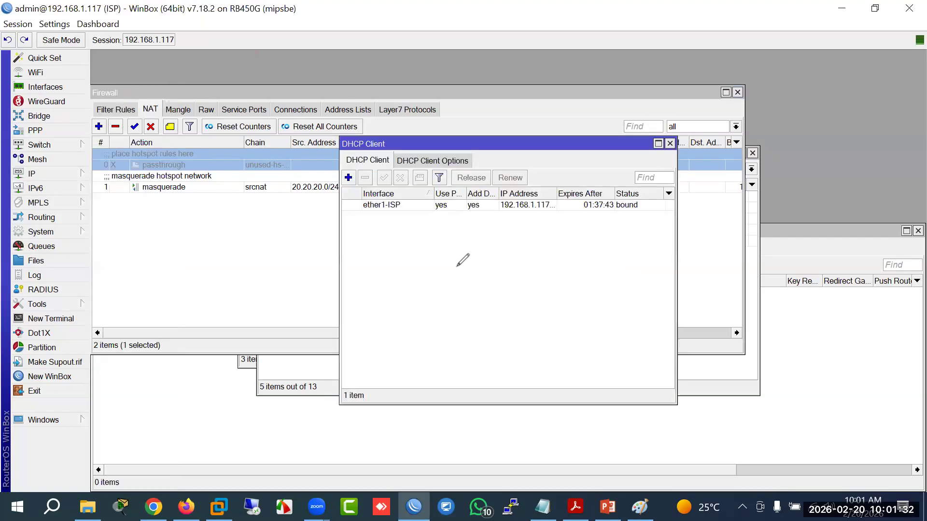
{"action": "left_click", "coordinate": [404, 204]}
{"action": "left_click_drag", "start_coordinate": [555, 193], "coordinate": [604, 193]}
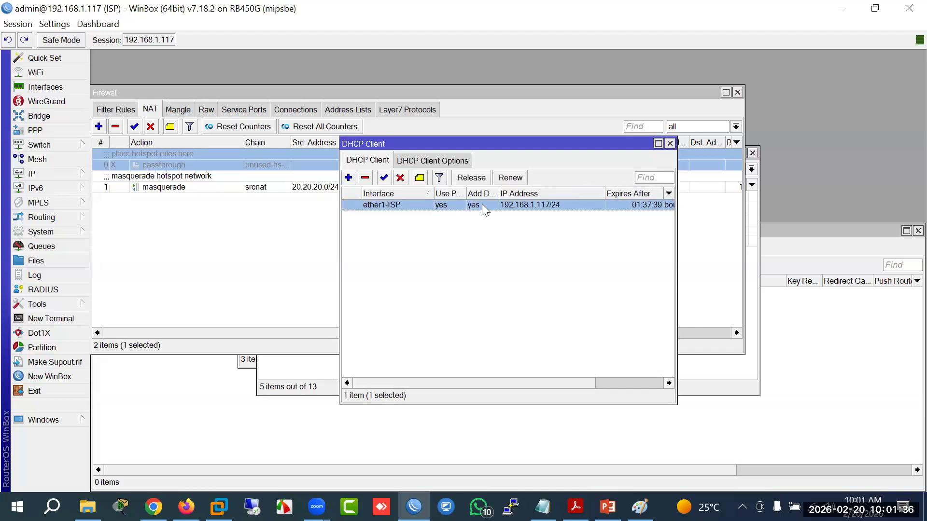
{"action": "double_click", "coordinate": [387, 207]}
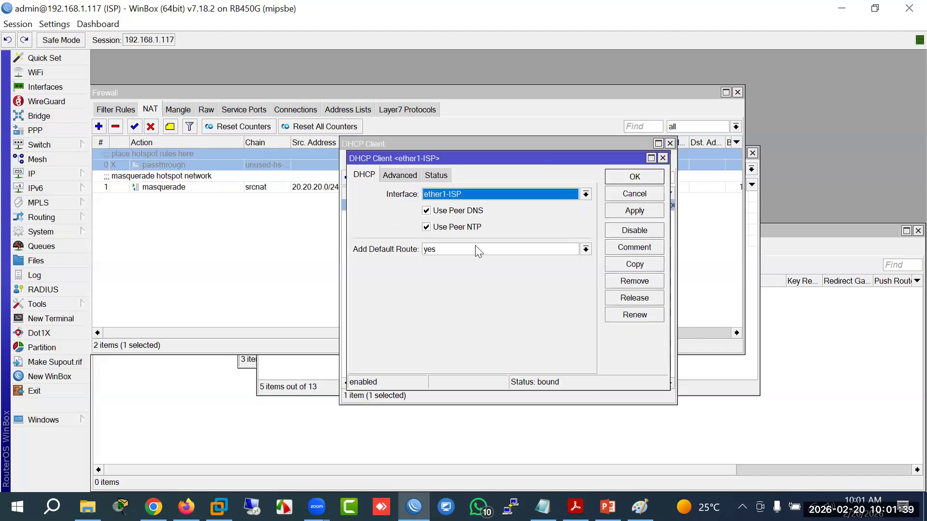
{"action": "left_click", "coordinate": [624, 195]}
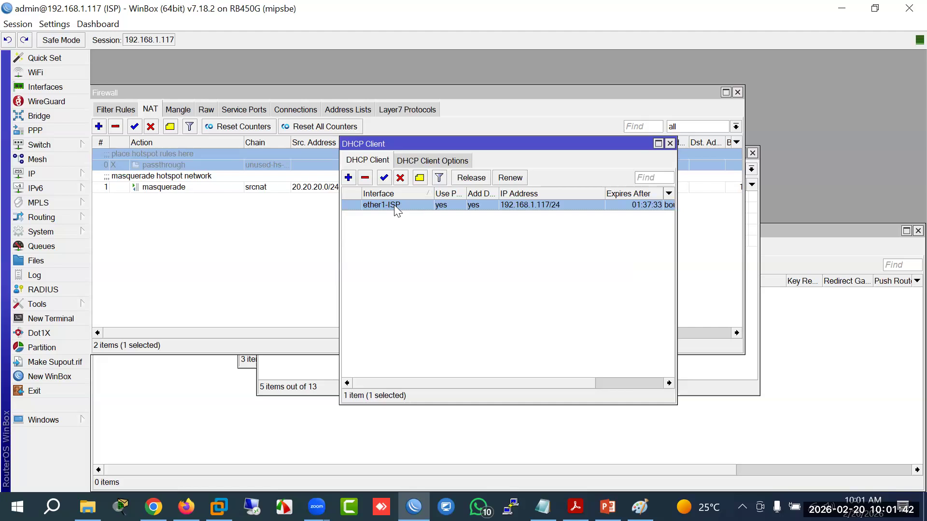
Step: Check the ether1-ISP lease status: 192.168.1.117/24 with gateway and DNS 192.168.1.254
{"action": "double_click", "coordinate": [396, 207]}
{"action": "left_click", "coordinate": [400, 173]}
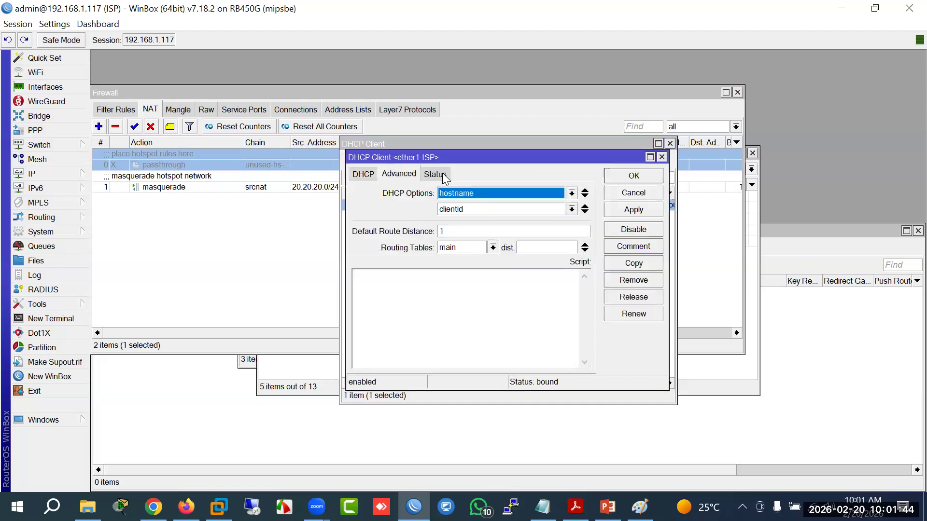
{"action": "left_click", "coordinate": [434, 174]}
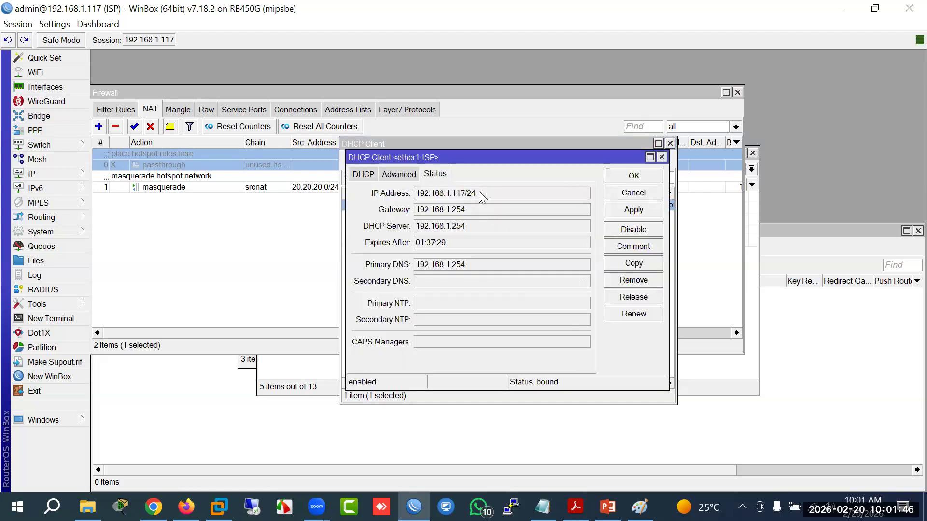
{"action": "double_click", "coordinate": [478, 192]}
{"action": "key", "text": "ctrl+c"}
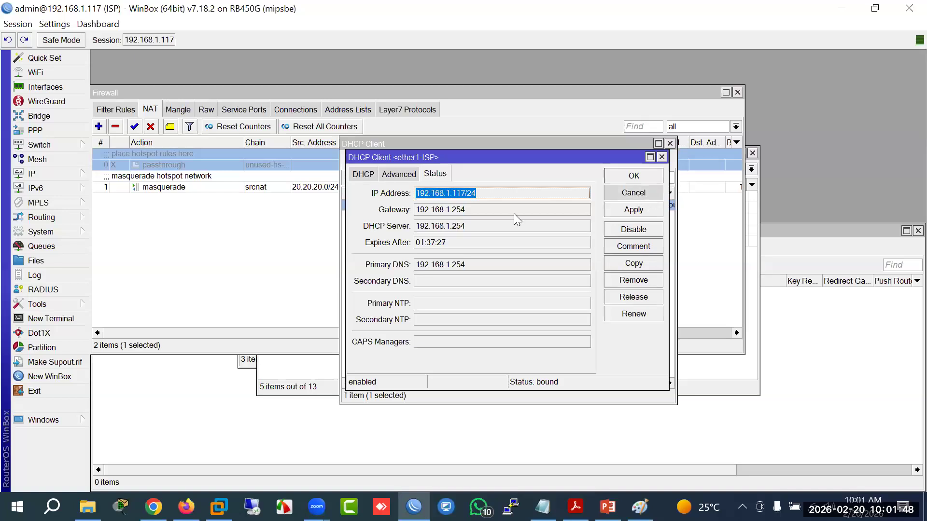
{"action": "left_click", "coordinate": [636, 196]}
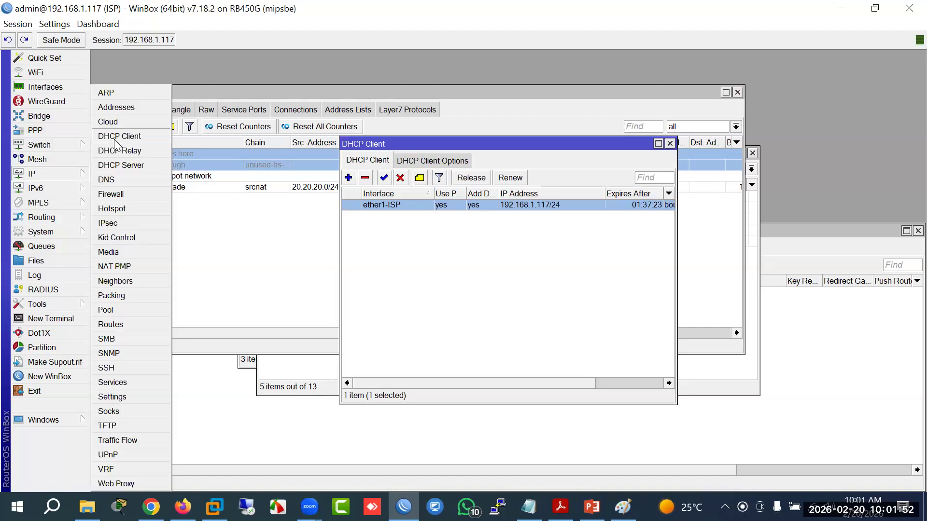
Step: Add a new address 192.168.1.117/24 on interface ether1-ISP in the Address List
{"action": "left_click", "coordinate": [118, 107]}
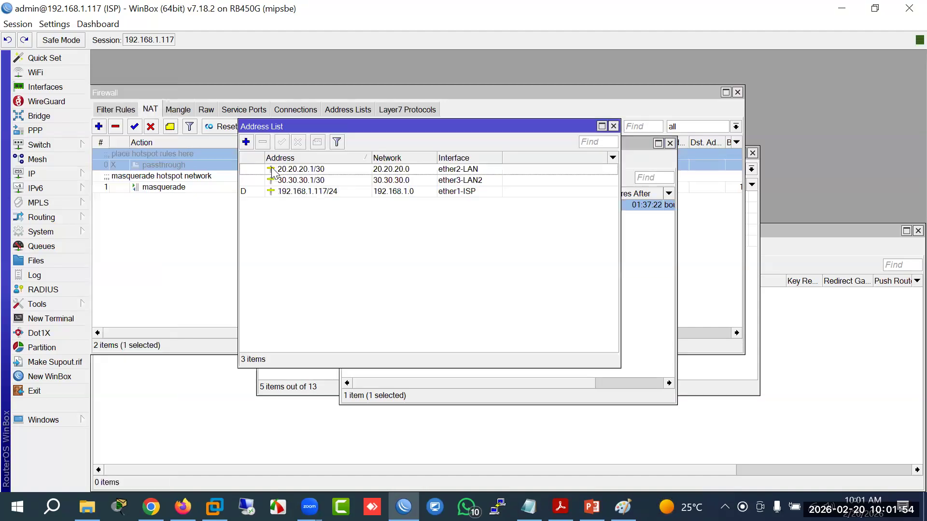
{"action": "left_click", "coordinate": [246, 141]}
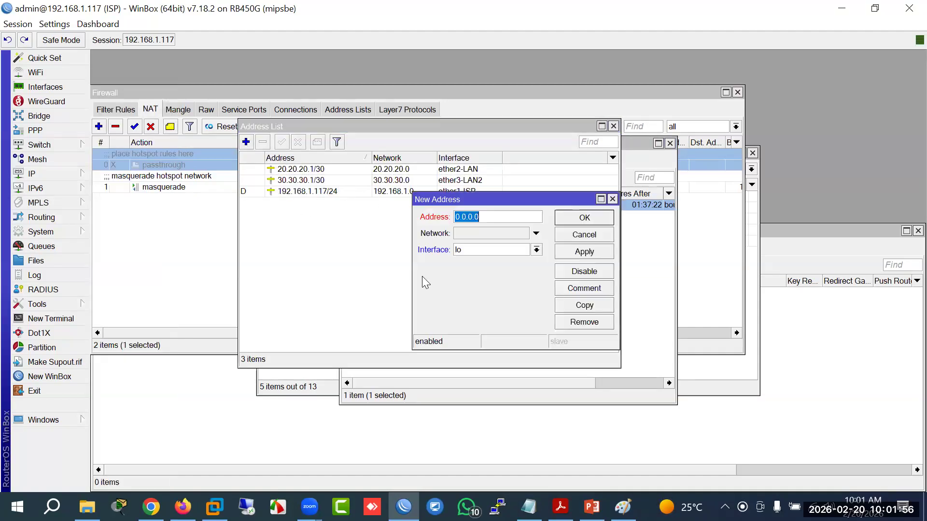
{"action": "key", "text": "ctrl+v"}
{"action": "left_click", "coordinate": [536, 250]}
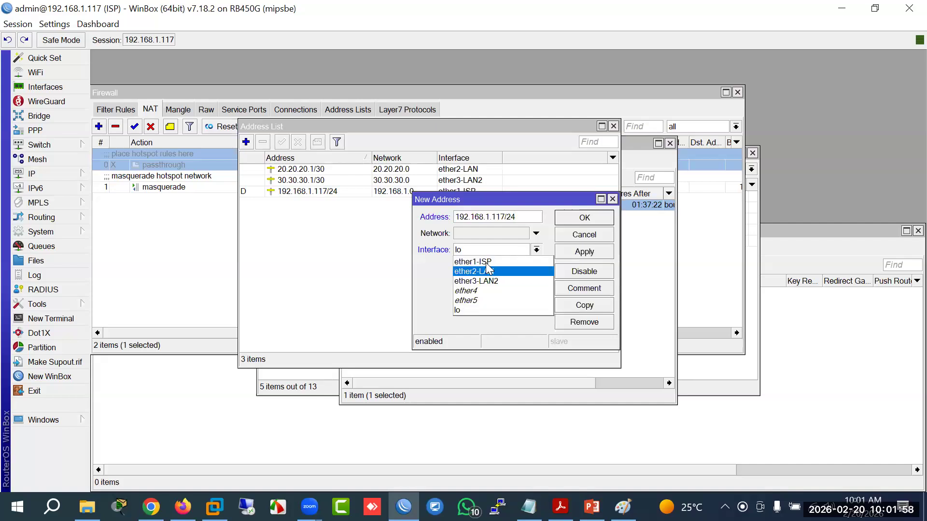
{"action": "left_click", "coordinate": [485, 263]}
{"action": "left_click", "coordinate": [589, 252]}
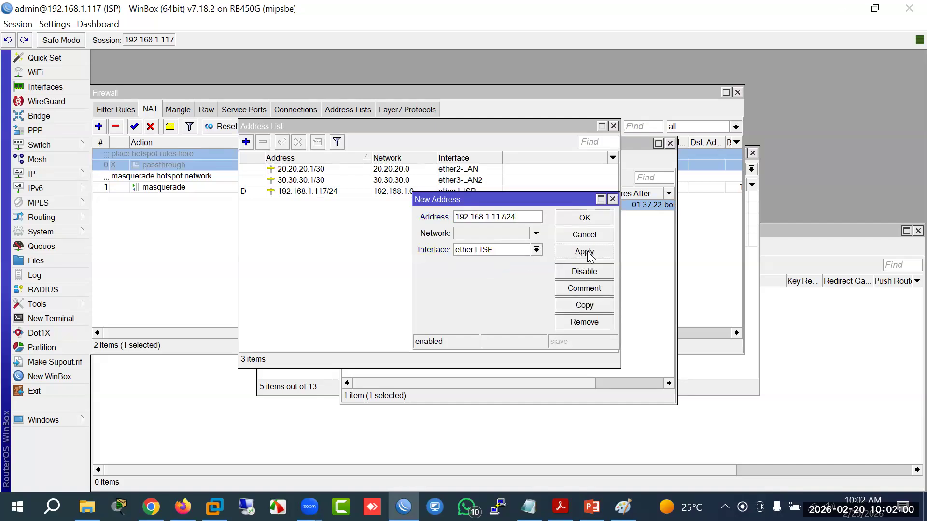
{"action": "left_click", "coordinate": [579, 220]}
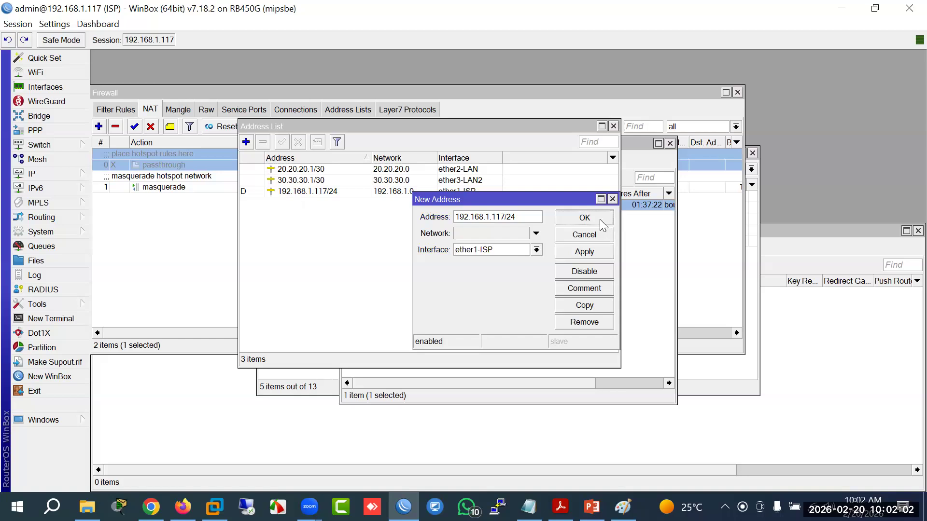
Step: Reconnect to the ISP router by its MAC address from the refreshed Neighbors list
{"action": "left_click", "coordinate": [405, 507]}
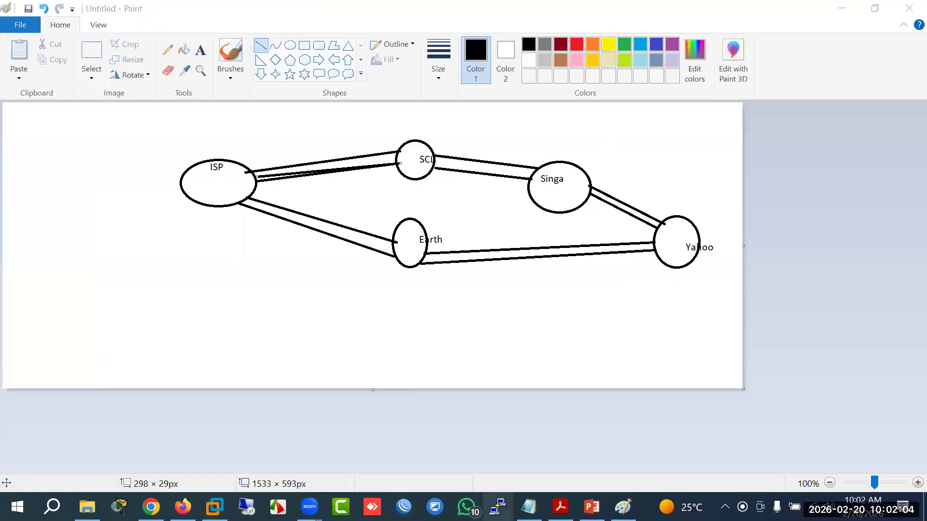
{"action": "left_click", "coordinate": [405, 506]}
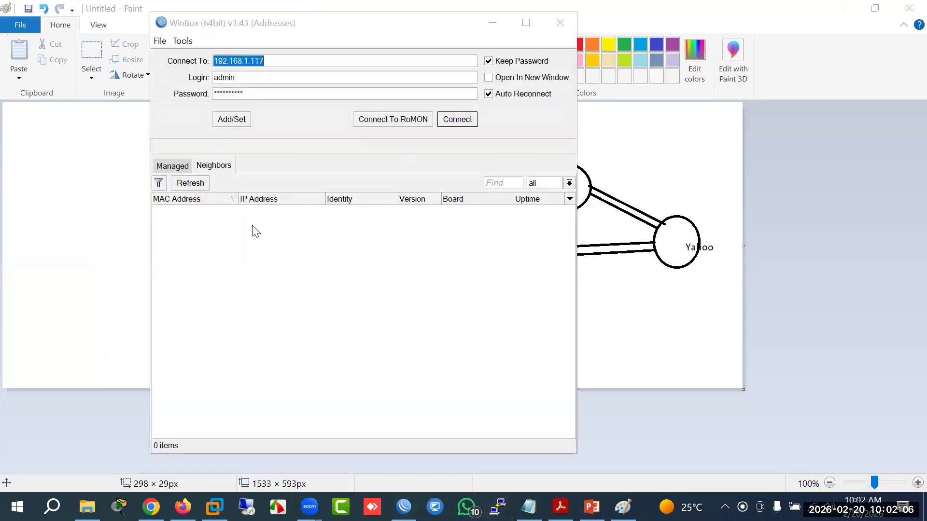
{"action": "left_click", "coordinate": [190, 183]}
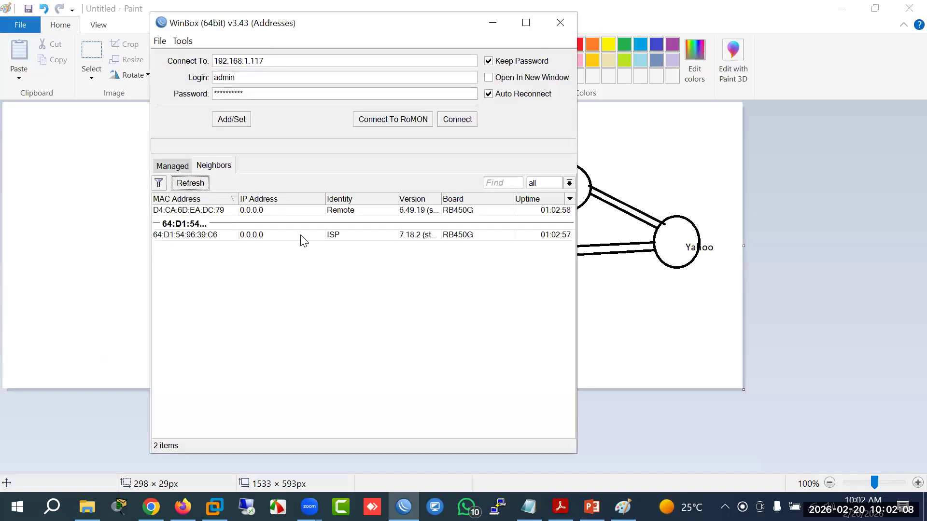
{"action": "left_click", "coordinate": [199, 236]}
{"action": "left_click", "coordinate": [463, 121]}
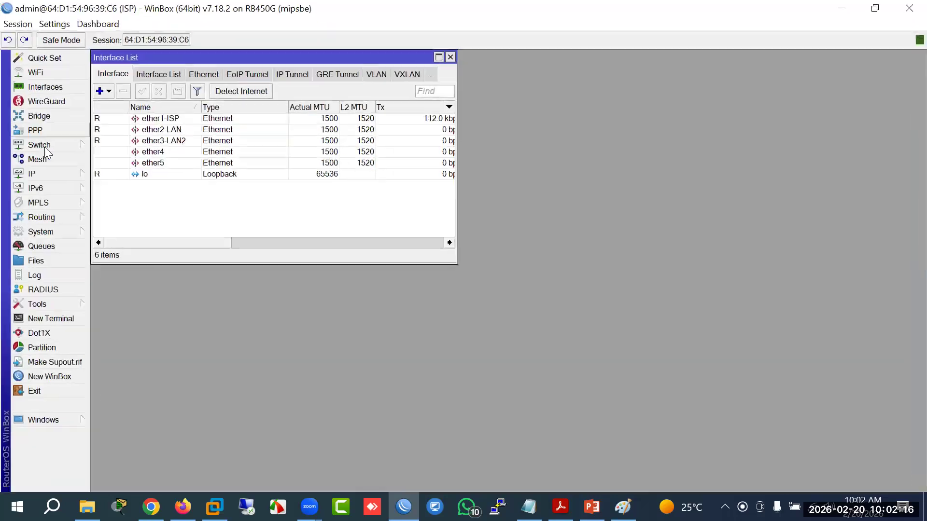
Step: Add static address 192.168.1.117/24 on ether1-ISP, then display the IP Route List
{"action": "left_click", "coordinate": [72, 175]}
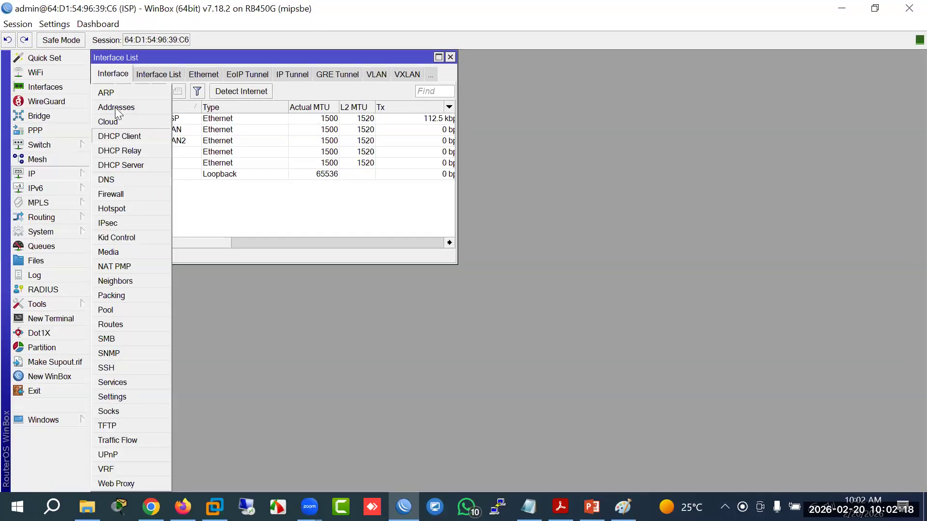
{"action": "left_click", "coordinate": [116, 108]}
{"action": "left_click", "coordinate": [426, 189]}
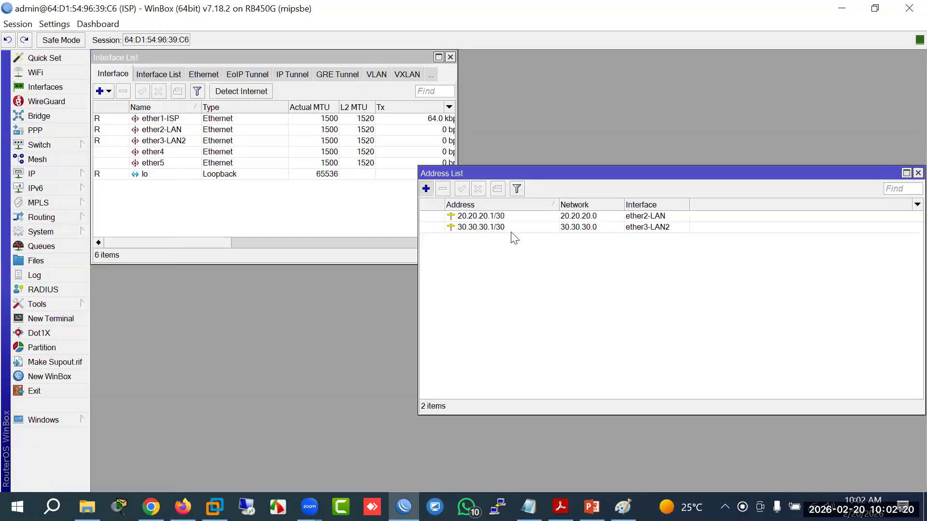
{"action": "left_click", "coordinate": [544, 249]}
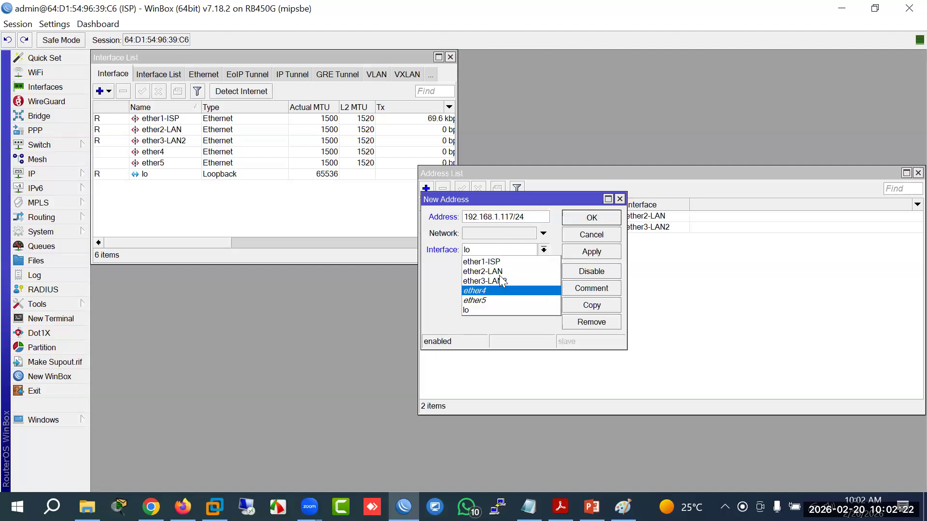
{"action": "left_click", "coordinate": [512, 262]}
{"action": "left_click", "coordinate": [591, 222]}
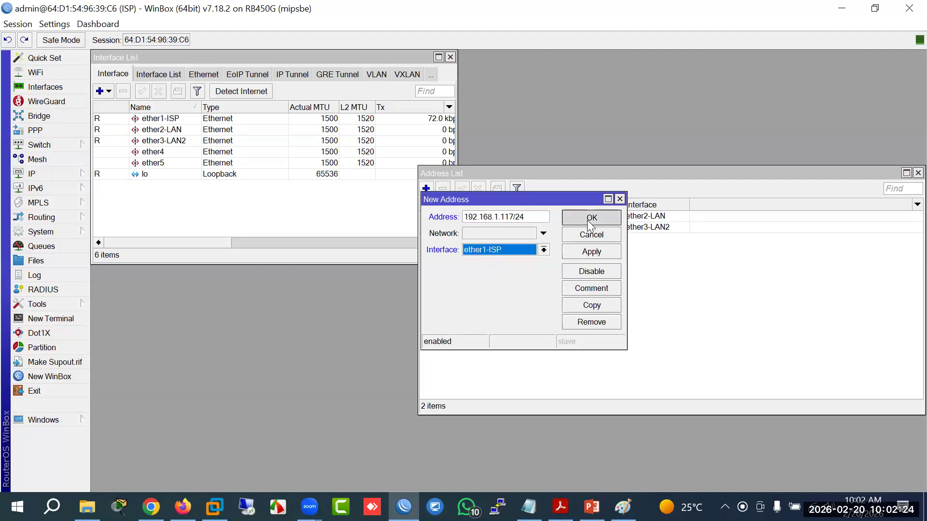
{"action": "left_click", "coordinate": [492, 239]}
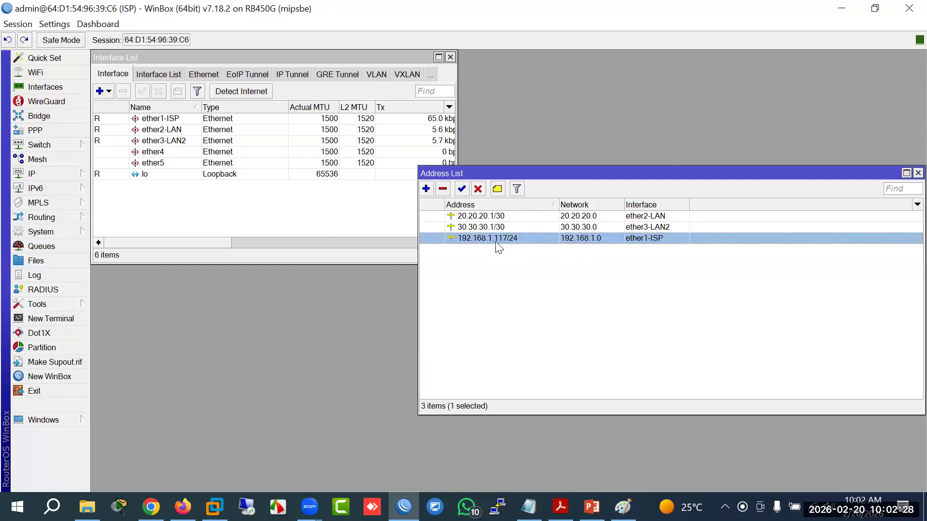
{"action": "left_click_drag", "start_coordinate": [558, 171], "coordinate": [422, 143]}
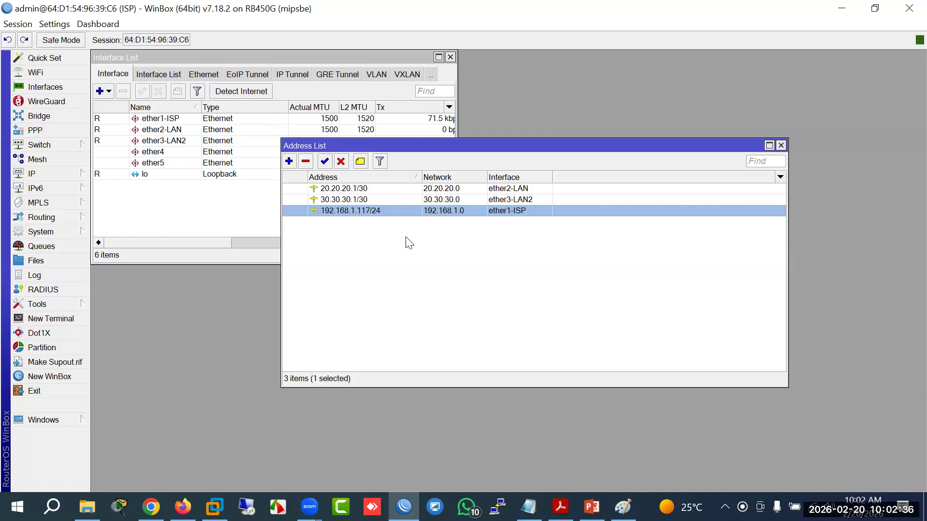
{"action": "left_click", "coordinate": [60, 175]}
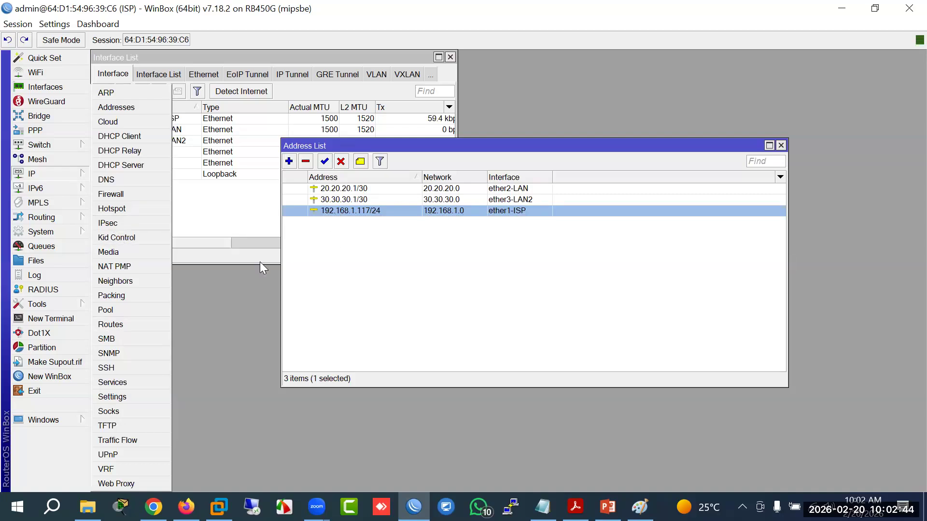
{"action": "left_click", "coordinate": [110, 324]}
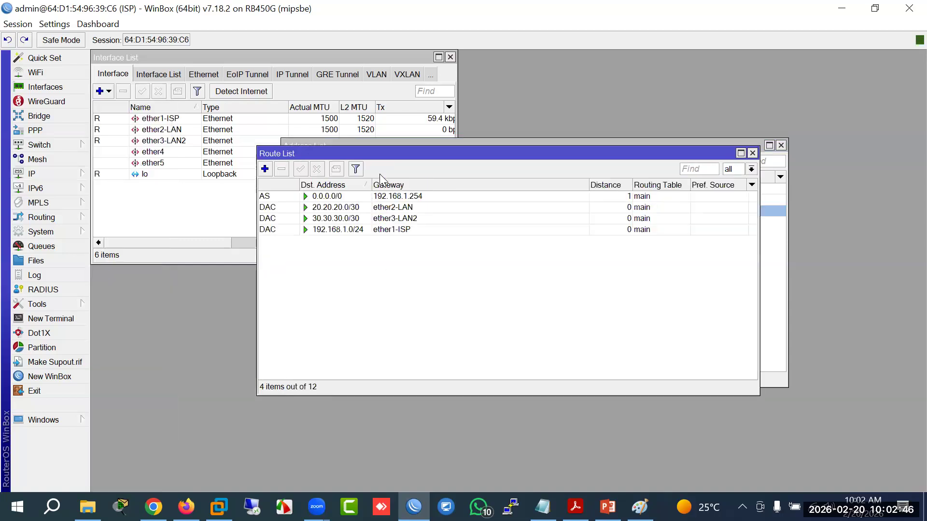
Step: Inspect the dynamic 0.0.0.0/0 default route and delete it
{"action": "left_click_drag", "start_coordinate": [384, 152], "coordinate": [368, 269]}
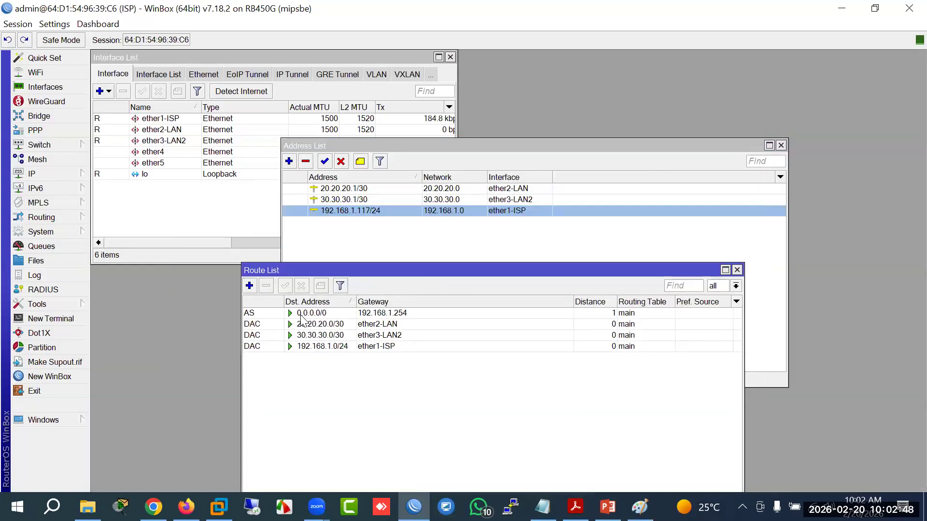
{"action": "left_click", "coordinate": [300, 313]}
{"action": "double_click", "coordinate": [301, 314]}
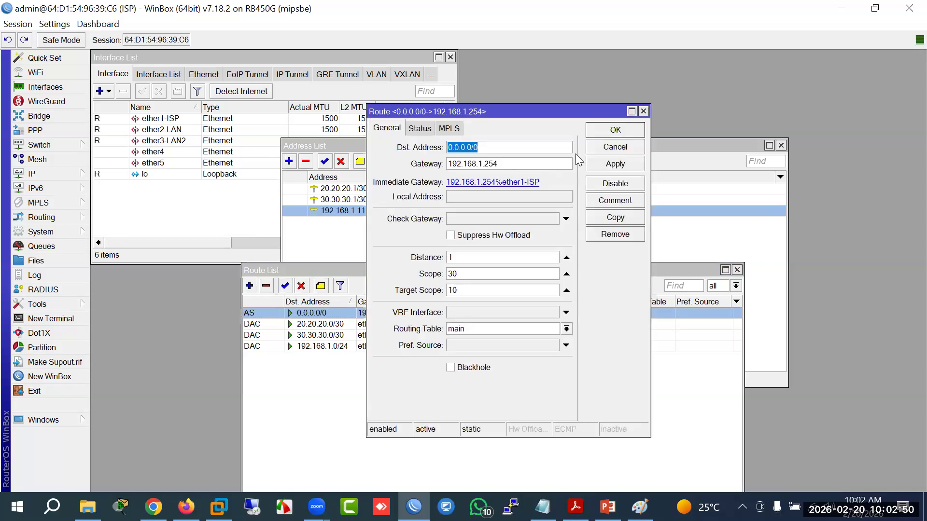
{"action": "left_click", "coordinate": [596, 151]}
{"action": "left_click", "coordinate": [266, 285]}
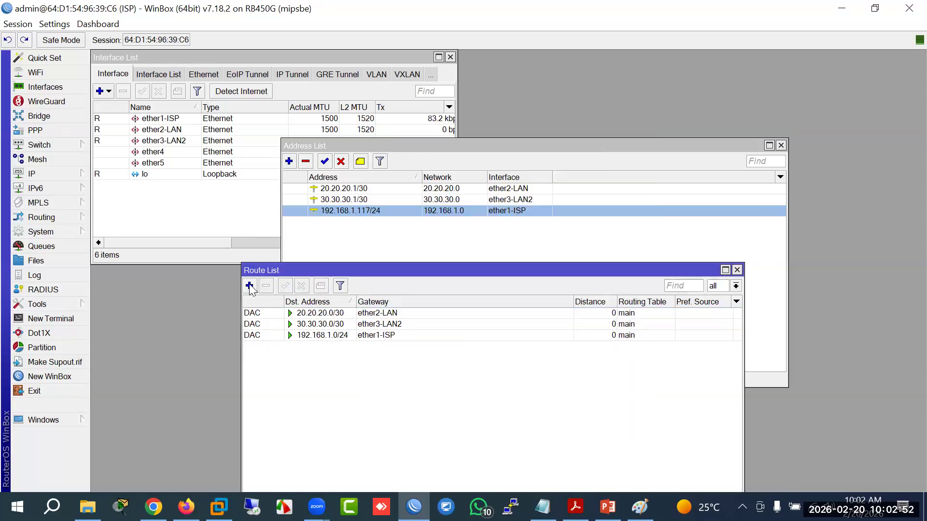
Step: Add a static 0.0.0.0/0 route via 192.168.1.254 and enter ping 8.8.8.8 in a terminal
{"action": "left_click", "coordinate": [249, 285]}
{"action": "left_click", "coordinate": [479, 165]}
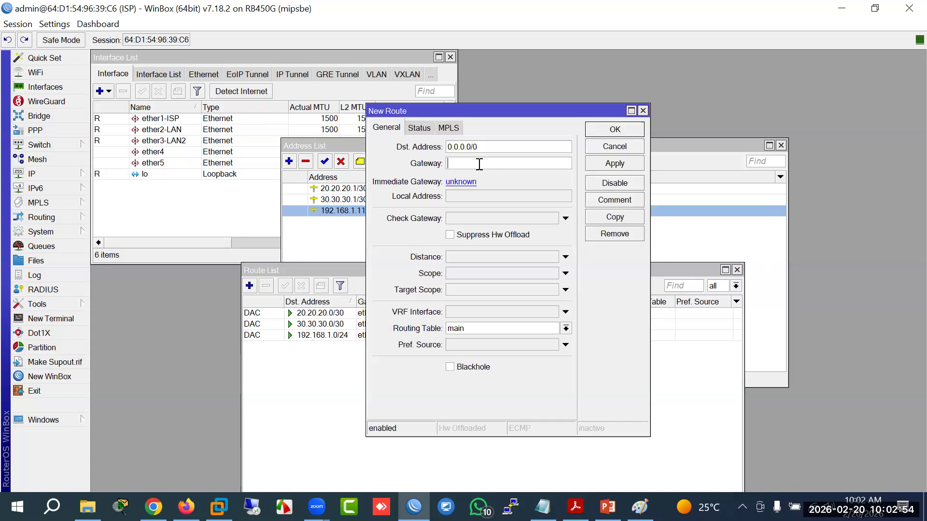
{"action": "type", "text": "192.168.1.254"}
{"action": "left_click", "coordinate": [613, 165]}
{"action": "left_click", "coordinate": [615, 130]}
{"action": "left_click", "coordinate": [62, 323]}
{"action": "type", "text": "ping 8.8.8.8"}
Step: Ping 8.8.8.8 successfully, then ping yahoo.com, which fails DNS resolution
{"action": "key", "text": "Return"}
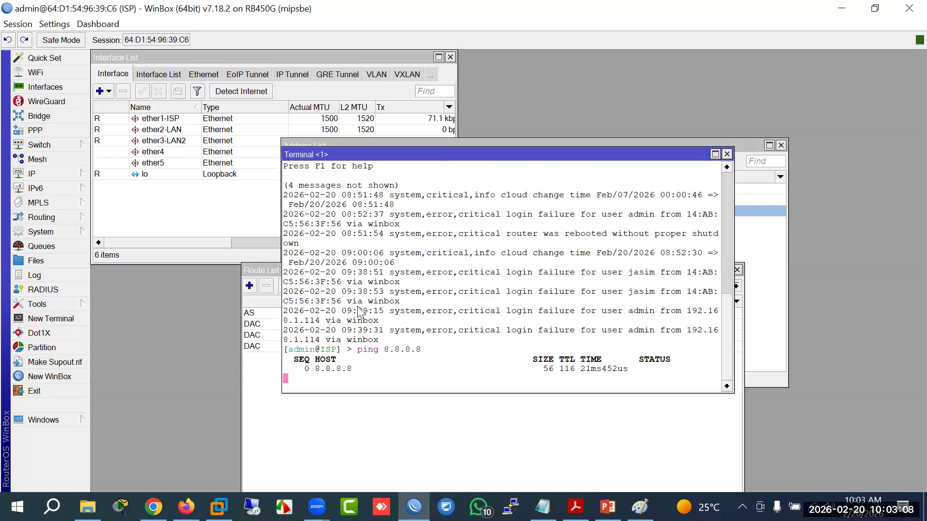
{"action": "key", "text": "ctrl+c"}
{"action": "key", "text": "Up"}
{"action": "key", "text": "BackSpace"}
{"action": "key", "text": "BackSpace"}
{"action": "key", "text": "BackSpace"}
{"action": "key", "text": "BackSpace"}
{"action": "key", "text": "BackSpace"}
{"action": "type", "text": "yahoo.c"}
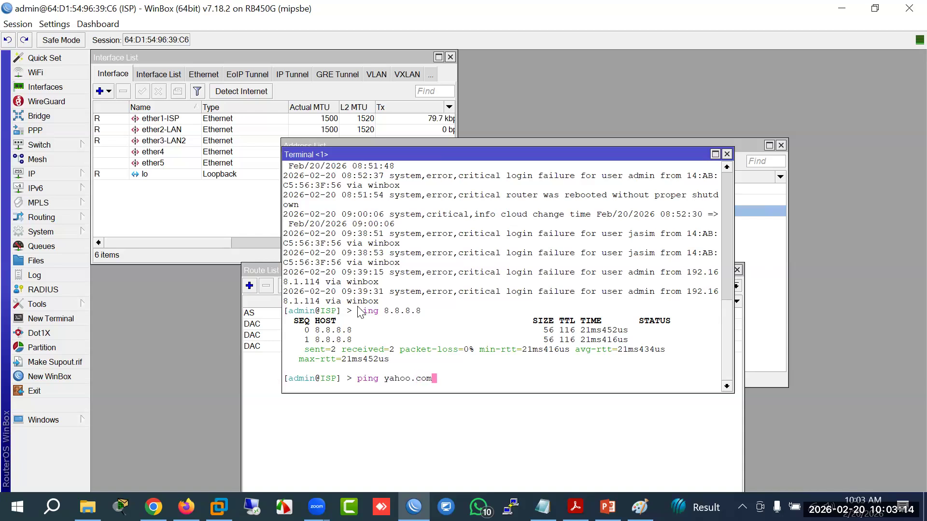
{"action": "type", "text": "om"}
{"action": "key", "text": "Return"}
Step: Rerun ping yahoo.com, which fails to resolve again, and start typing another ping
{"action": "key", "text": "Up"}
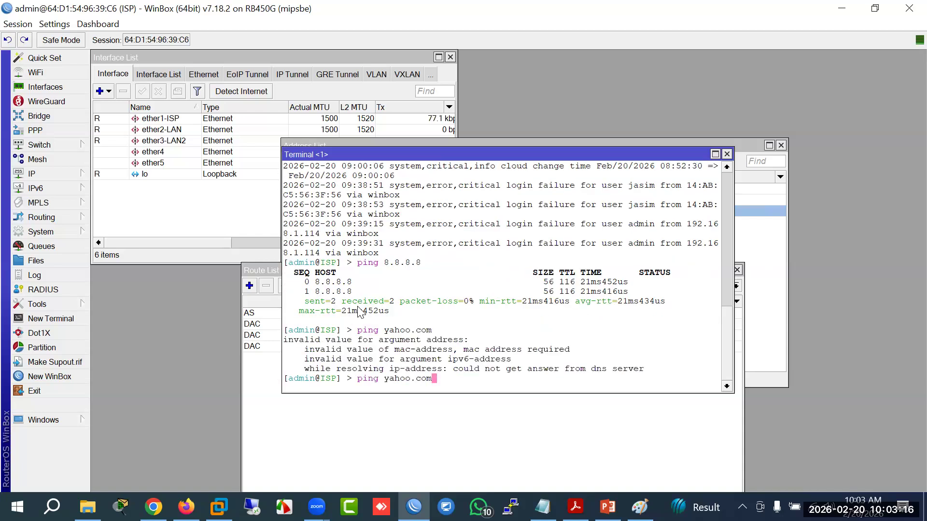
{"action": "key", "text": "BackSpace"}
{"action": "key", "text": "BackSpace"}
{"action": "key", "text": "BackSpace"}
{"action": "key", "text": "BackSpace"}
{"action": "key", "text": "BackSpace"}
{"action": "key", "text": "BackSpace"}
{"action": "key", "text": "BackSpace"}
{"action": "key", "text": "BackSpace"}
{"action": "key", "text": "BackSpace"}
{"action": "key", "text": "BackSpace"}
{"action": "key", "text": "BackSpace"}
{"action": "key", "text": "BackSpace"}
{"action": "key", "text": "BackSpace"}
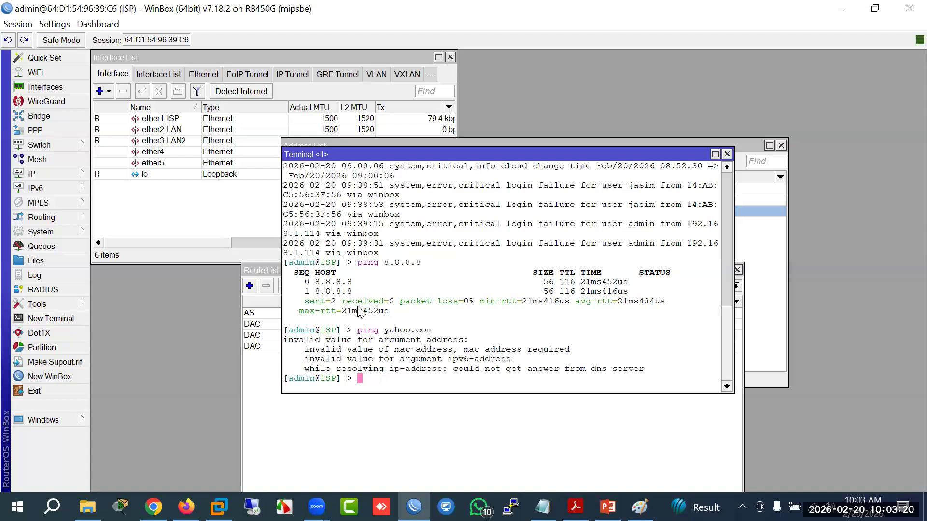
{"action": "type", "text": "tool/"}
{"action": "key", "text": "BackSpace"}
{"action": "key", "text": "BackSpace"}
{"action": "type", "text": "tra"}
{"action": "key", "text": "BackSpace"}
{"action": "key", "text": "BackSpace"}
{"action": "key", "text": "BackSpace"}
{"action": "key", "text": "BackSpace"}
{"action": "key", "text": "BackSpace"}
{"action": "key", "text": "BackSpace"}
{"action": "key", "text": "BackSpace"}
{"action": "type", "text": "ping yahoo.com"}
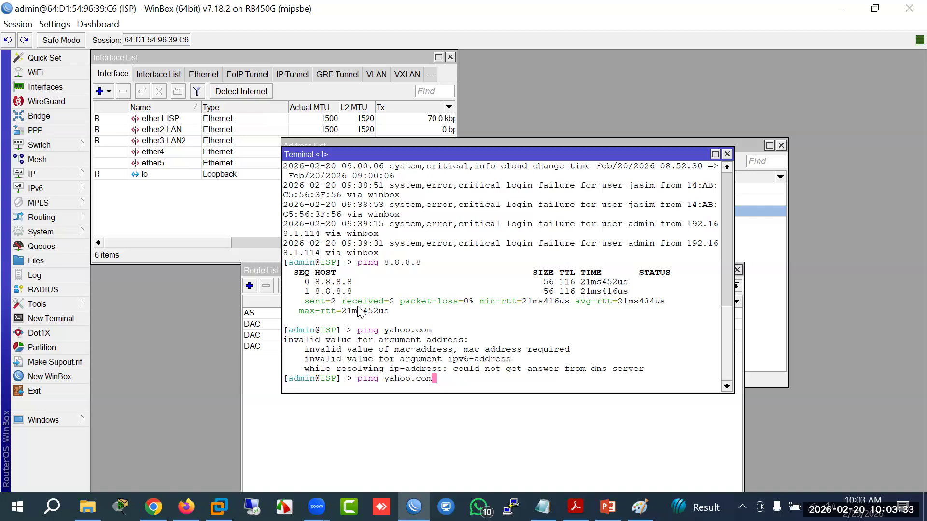
{"action": "key", "text": "Return"}
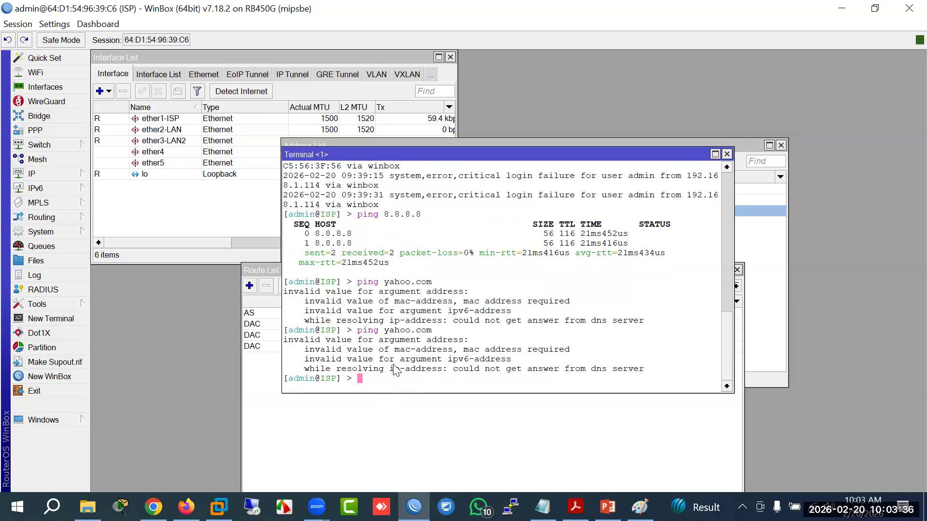
{"action": "type", "text": "ping"}
Step: Ping yahoo.com from a Windows cmd prompt and copy its resolved address 74.6.231.20
{"action": "right_click", "coordinate": [30, 493]}
{"action": "key", "text": "r"}
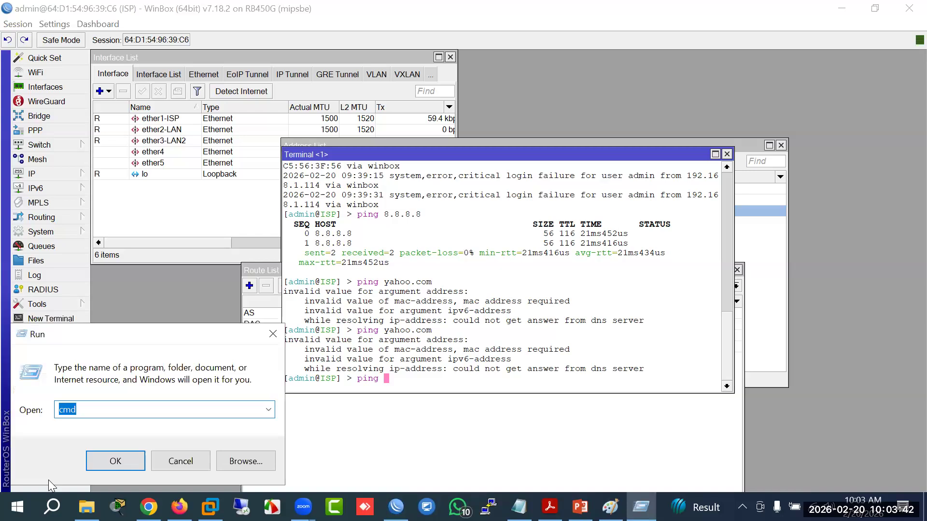
{"action": "key", "text": "Return"}
{"action": "type", "text": "ping"}
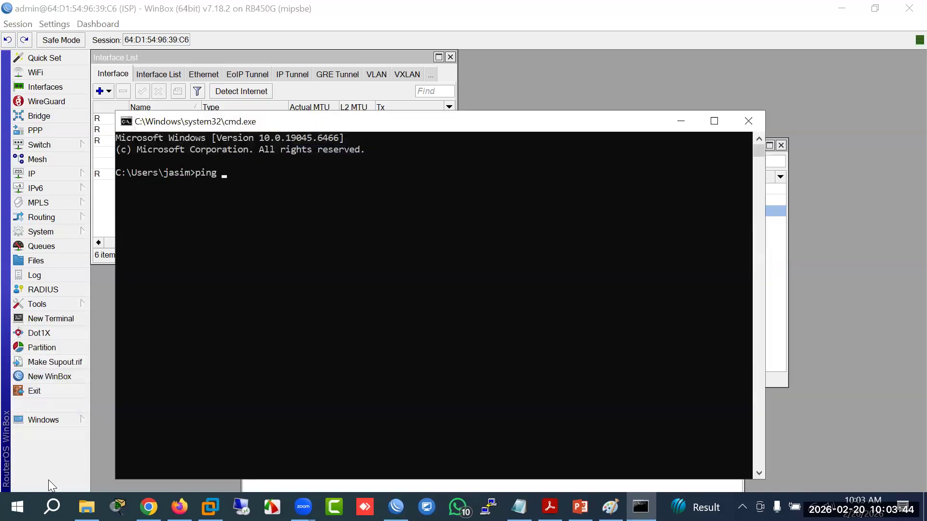
{"action": "type", "text": " yahoo.com"}
{"action": "key", "text": "Return"}
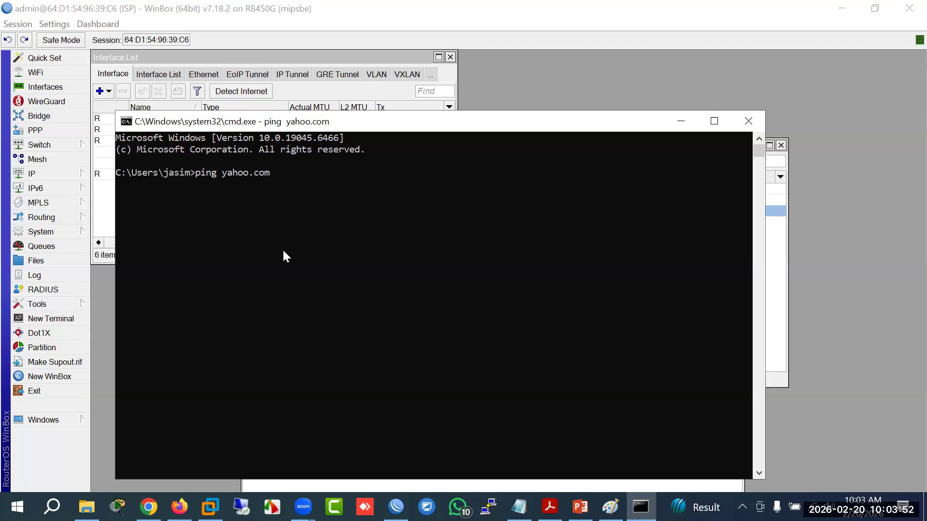
{"action": "left_click_drag", "start_coordinate": [370, 122], "coordinate": [457, 168]}
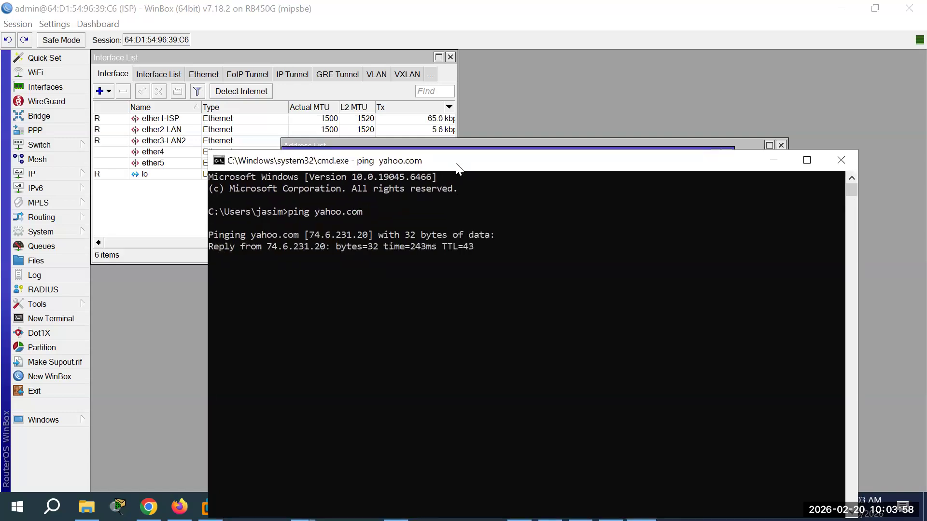
{"action": "key", "text": "ctrl+c"}
{"action": "left_click_drag", "start_coordinate": [375, 268], "coordinate": [317, 267]}
{"action": "right_click", "coordinate": [318, 268]}
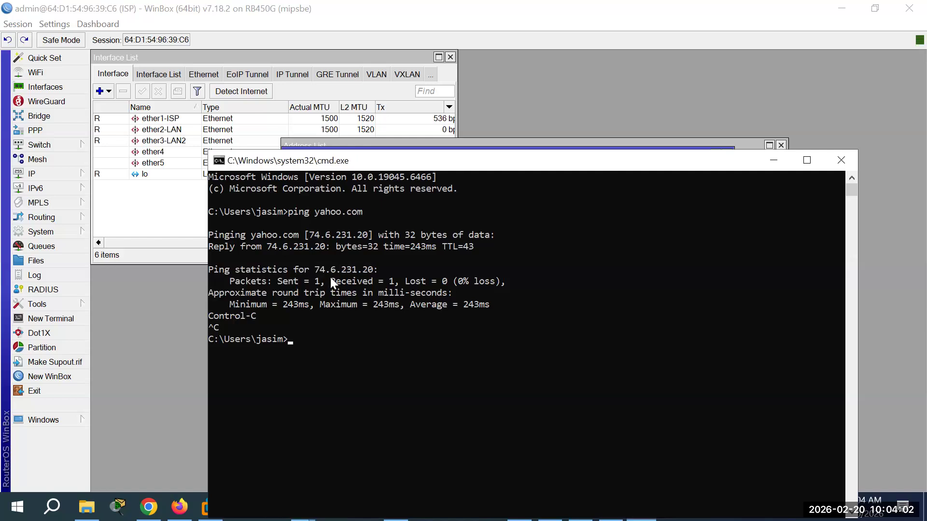
Step: In a new router terminal, ping the pasted address 74.6.231.20
{"action": "left_click", "coordinate": [53, 318]}
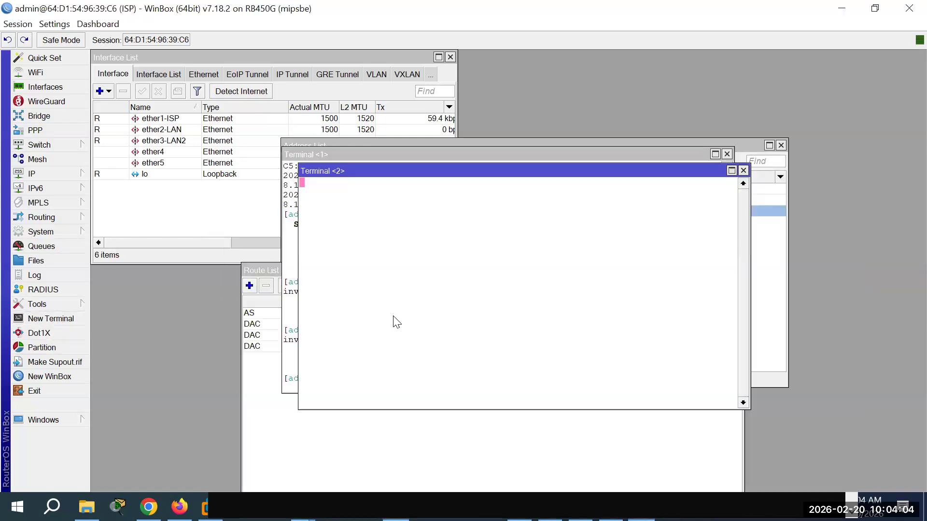
{"action": "type", "text": "ping"}
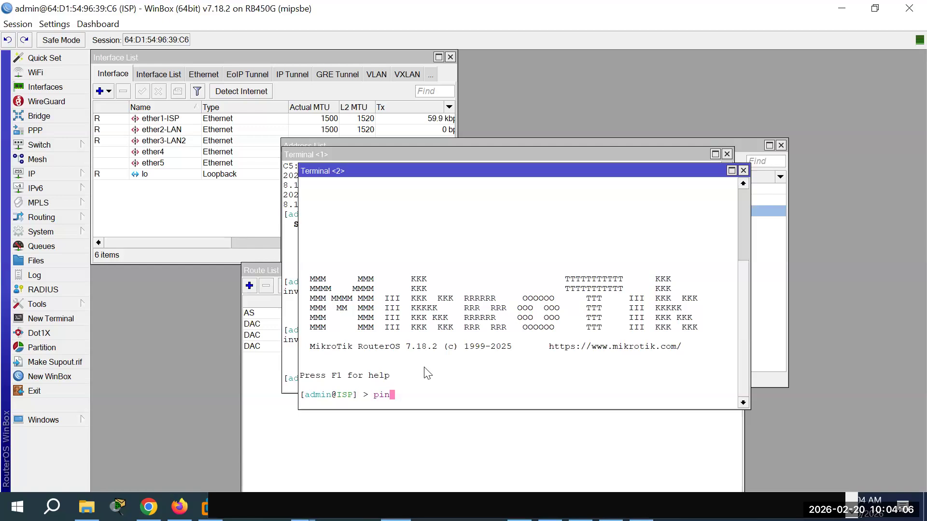
{"action": "right_click", "coordinate": [423, 368]}
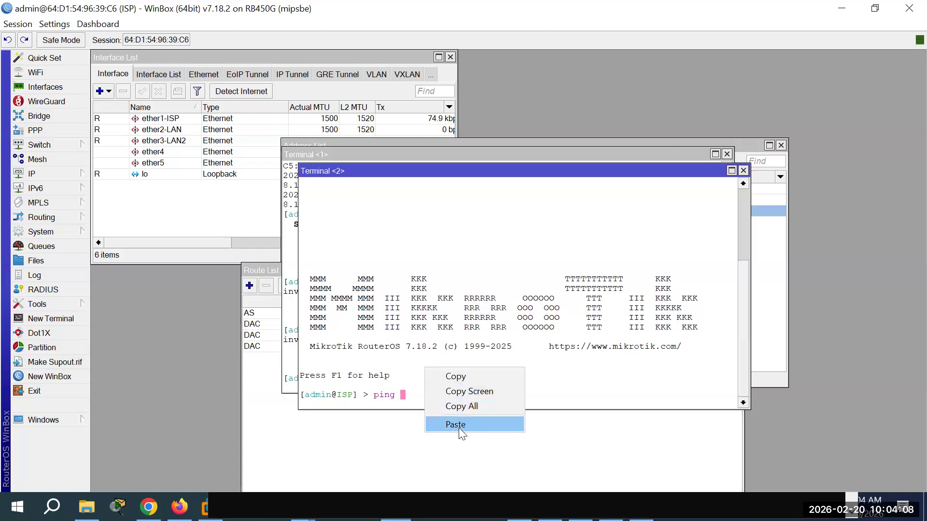
{"action": "left_click", "coordinate": [459, 428]}
{"action": "key", "text": "BackSpace"}
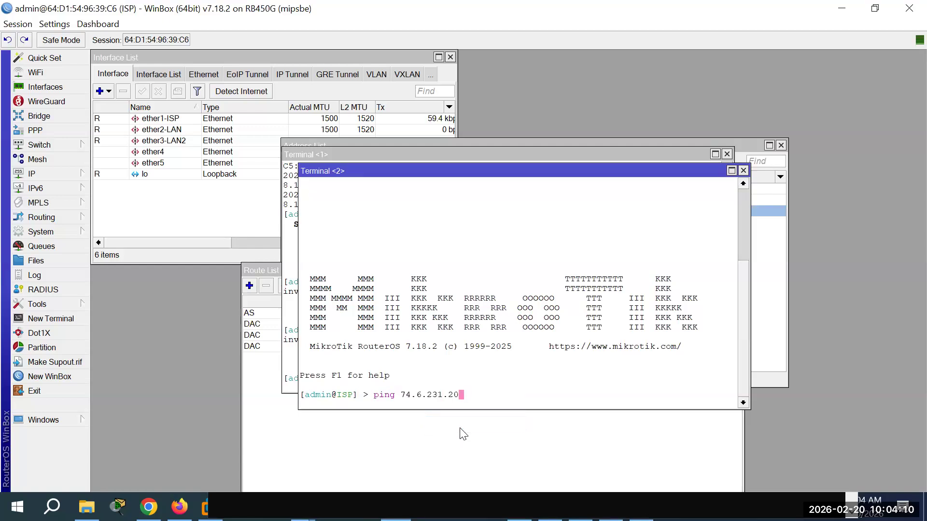
{"action": "key", "text": "Return"}
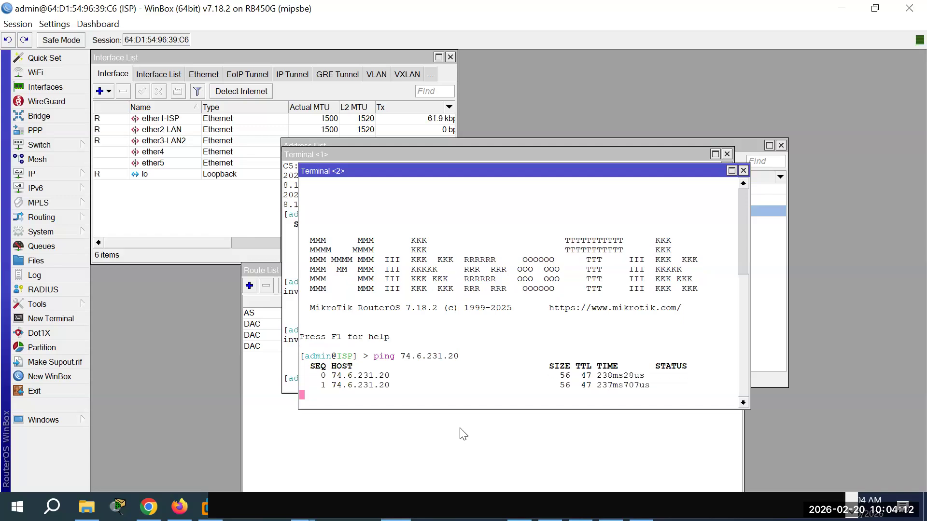
Step: Rearrange the two terminal windows and bring up the IP Route List
{"action": "left_click_drag", "start_coordinate": [416, 173], "coordinate": [527, 148]}
{"action": "left_click_drag", "start_coordinate": [379, 154], "coordinate": [201, 214]}
{"action": "left_click", "coordinate": [539, 150]}
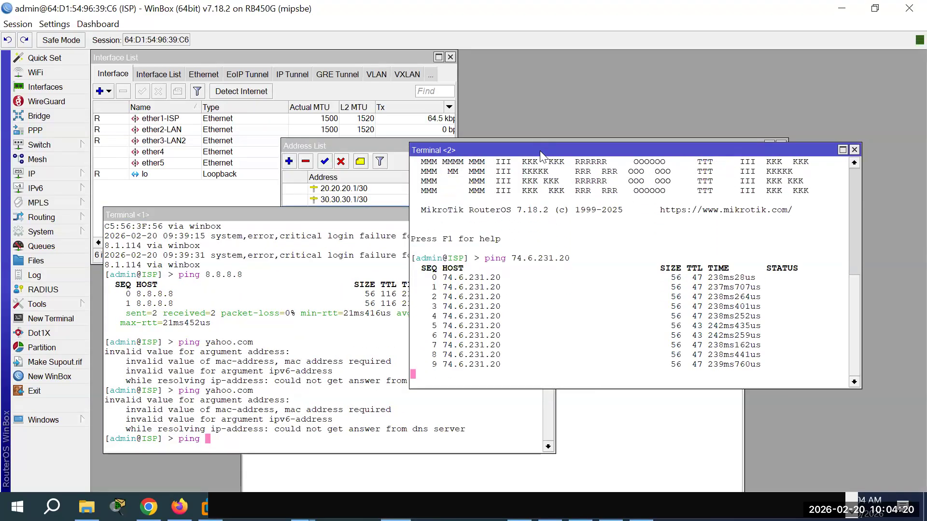
{"action": "left_click", "coordinate": [59, 228]}
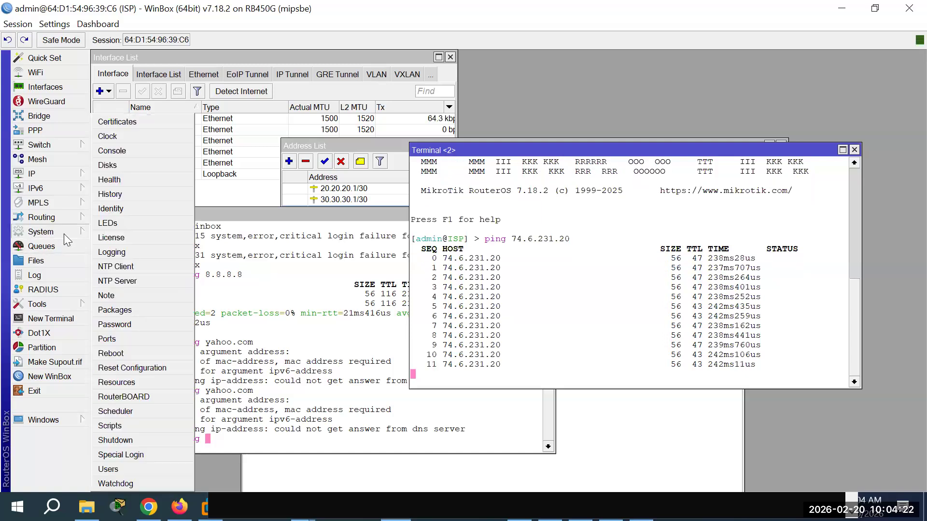
{"action": "mouse_move", "coordinate": [63, 177]}
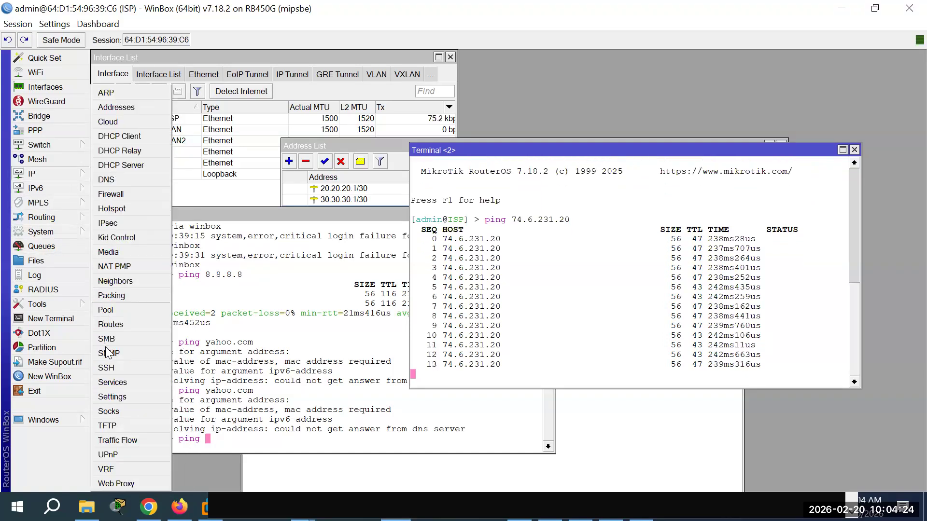
{"action": "left_click", "coordinate": [121, 325]}
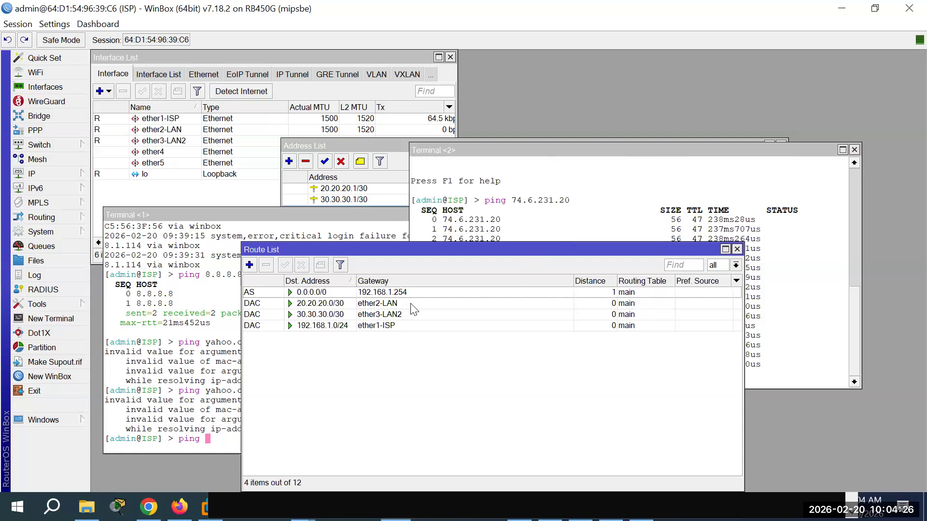
Step: Set the default route's destination to 74.6.231.20 via 192.168.1.254, then stop Terminal 2's ping
{"action": "double_click", "coordinate": [383, 291]}
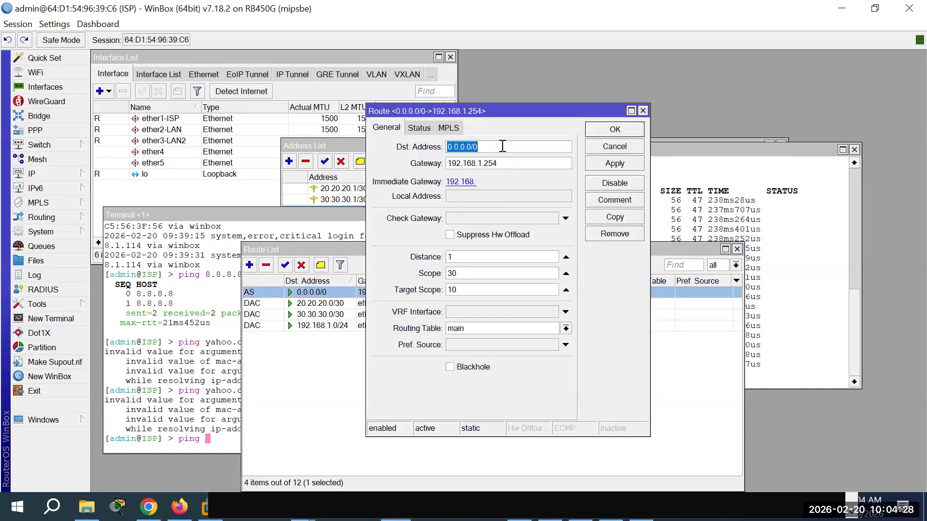
{"action": "key", "text": "ctrl+v"}
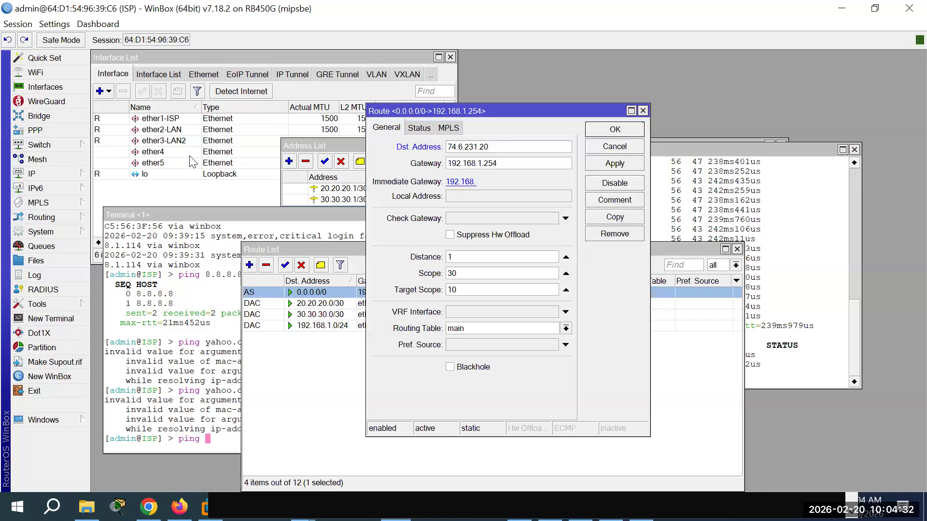
{"action": "left_click", "coordinate": [615, 165]}
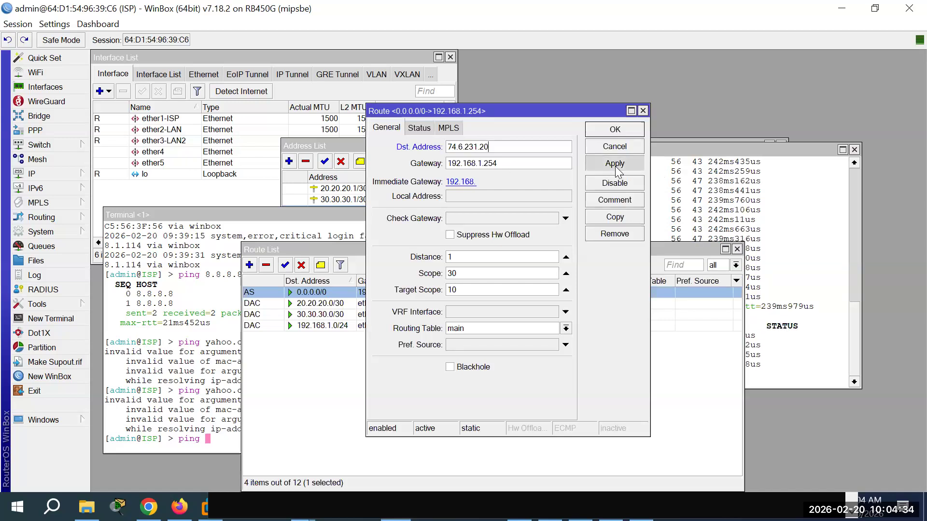
{"action": "left_click", "coordinate": [613, 133]}
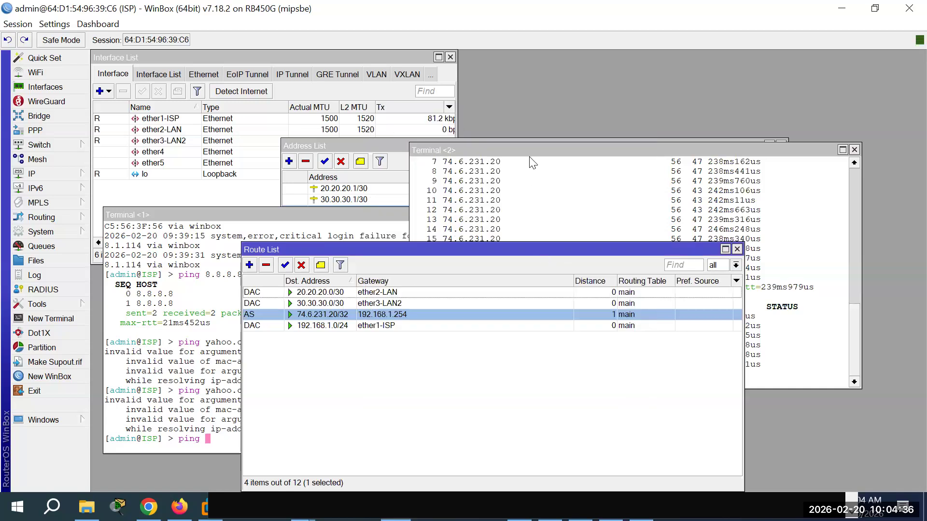
{"action": "left_click", "coordinate": [531, 161]}
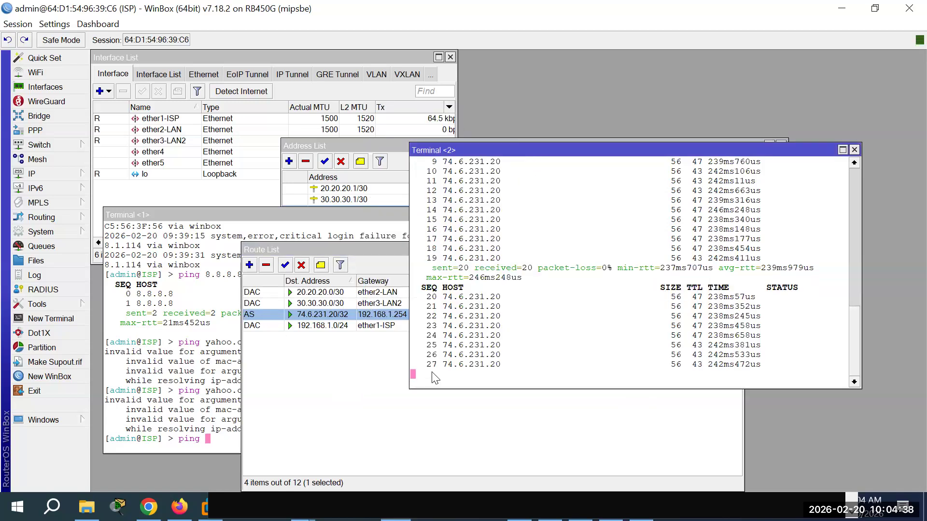
{"action": "key", "text": "ctrl+c"}
Step: Ping 8.8.8.8 from Terminal 2 until 20 packets fail with no route, then stop it
{"action": "type", "text": "ping 8.8.8.8"}
{"action": "key", "text": "Return"}
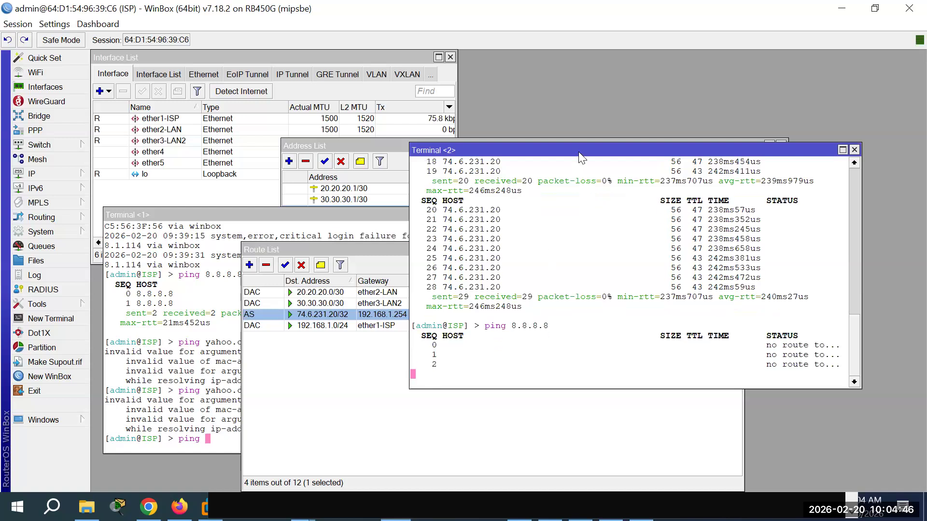
{"action": "left_click_drag", "start_coordinate": [578, 151], "coordinate": [467, 108]}
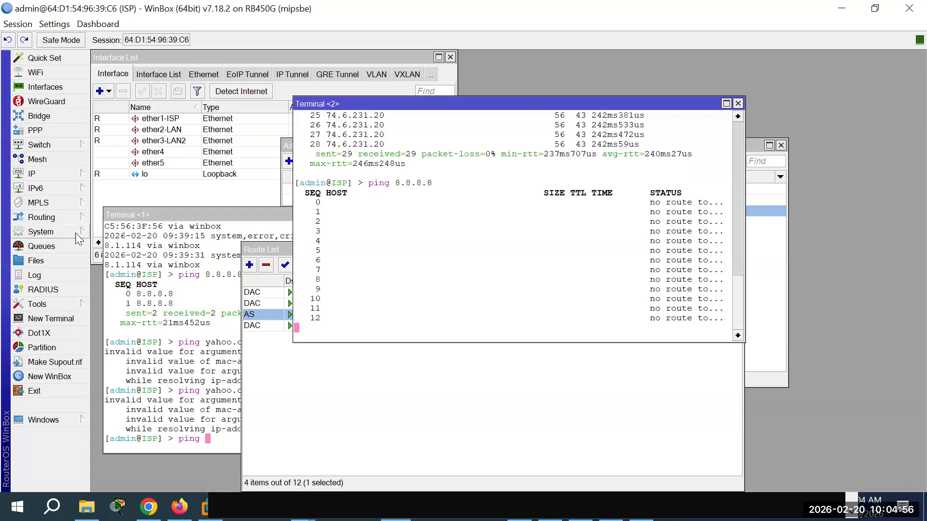
{"action": "left_click_drag", "start_coordinate": [428, 103], "coordinate": [369, 94]}
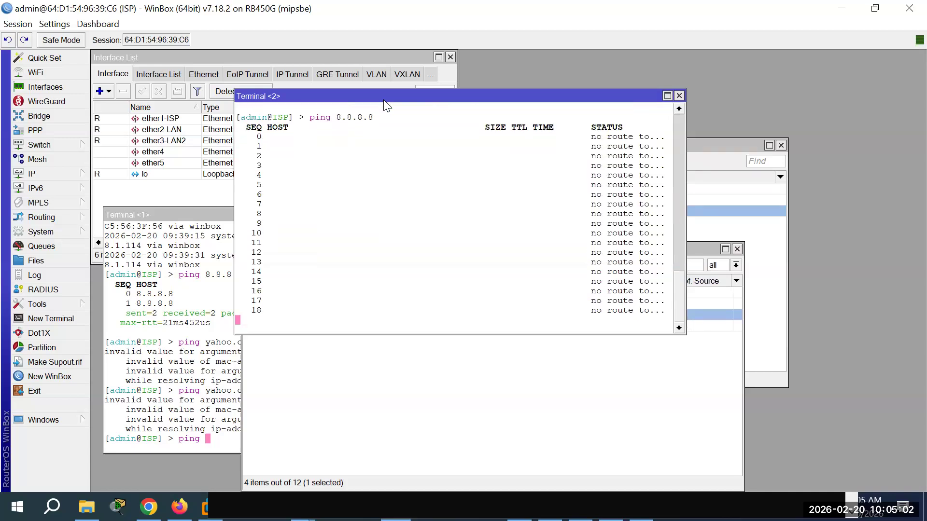
{"action": "key", "text": "ctrl+c"}
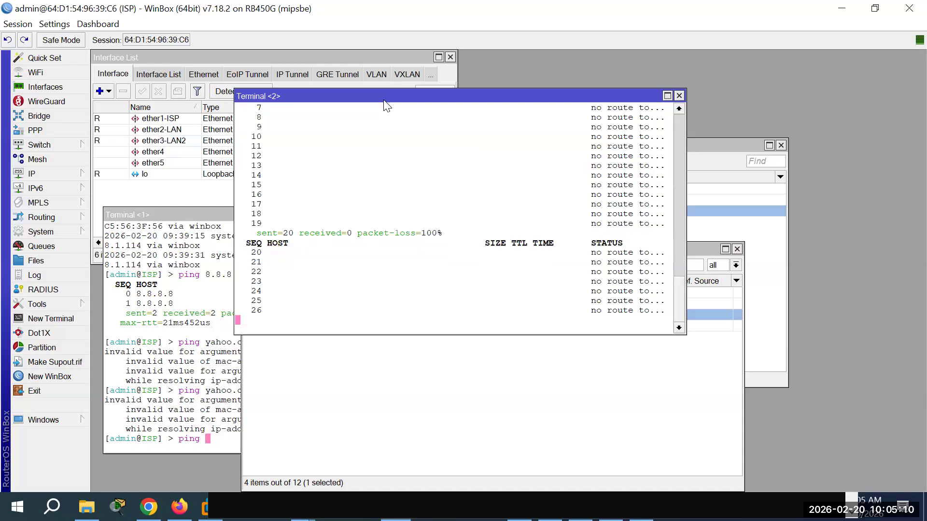
{"action": "left_click", "coordinate": [66, 175]}
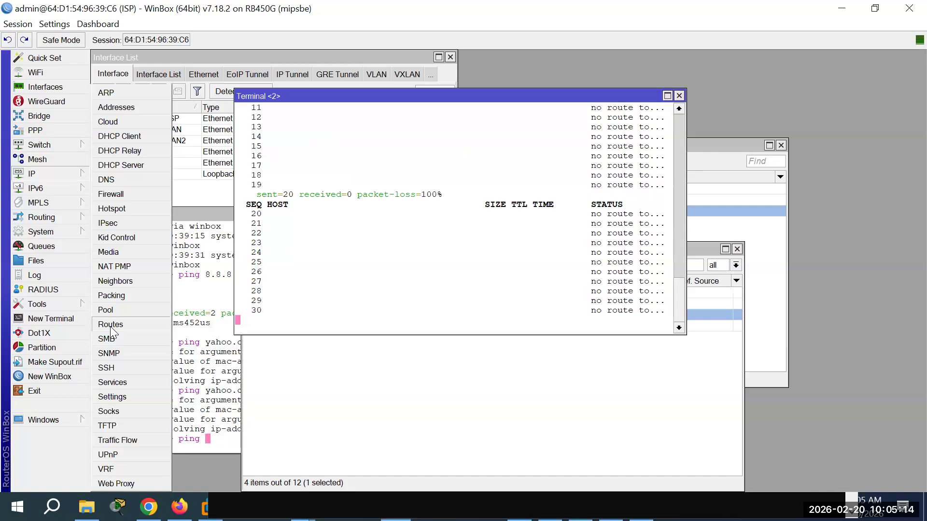
Step: Add a 0.0.0.0/0 default route with gateway 192.168.1.254
{"action": "left_click", "coordinate": [112, 326]}
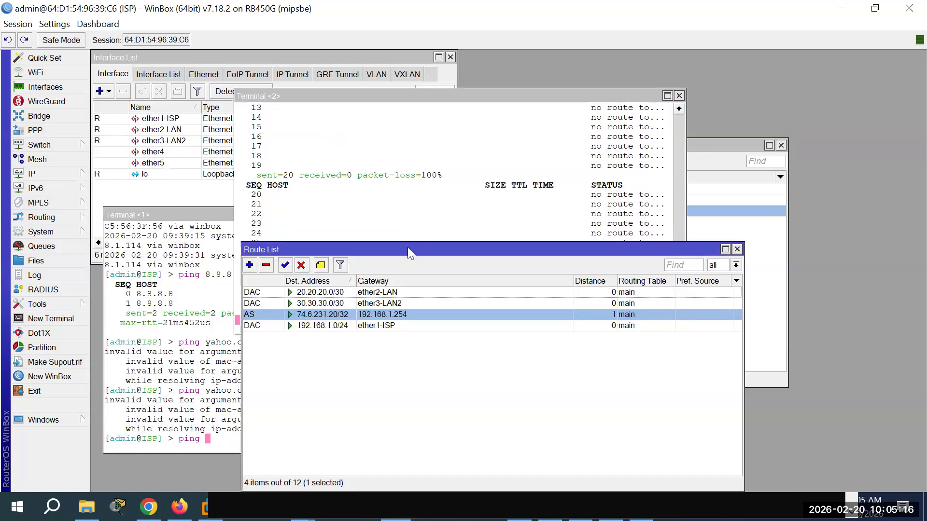
{"action": "left_click_drag", "start_coordinate": [407, 247], "coordinate": [399, 288]}
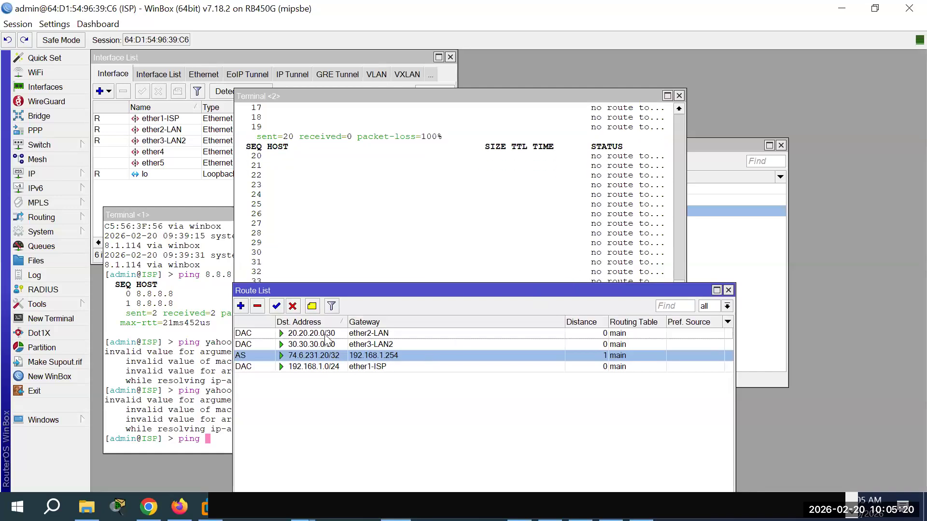
{"action": "left_click", "coordinate": [241, 306]}
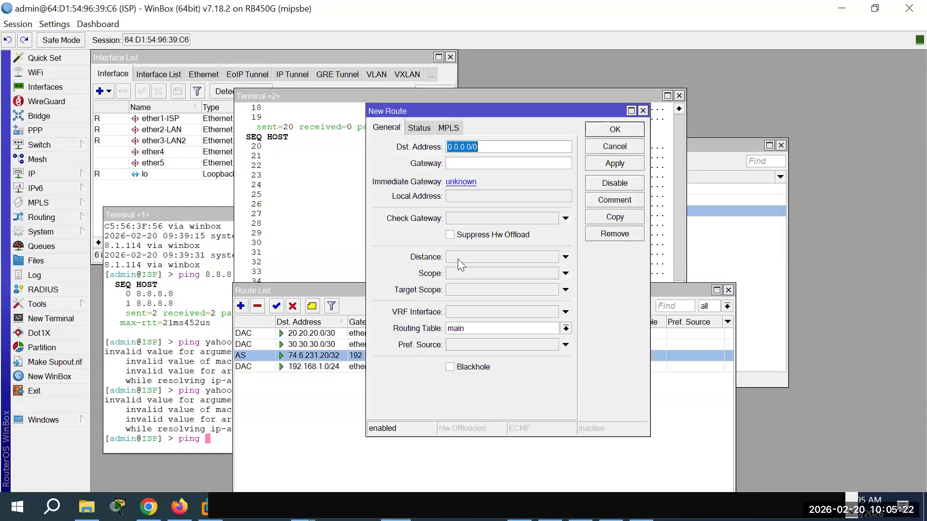
{"action": "left_click", "coordinate": [476, 159]}
{"action": "type", "text": "192.168"}
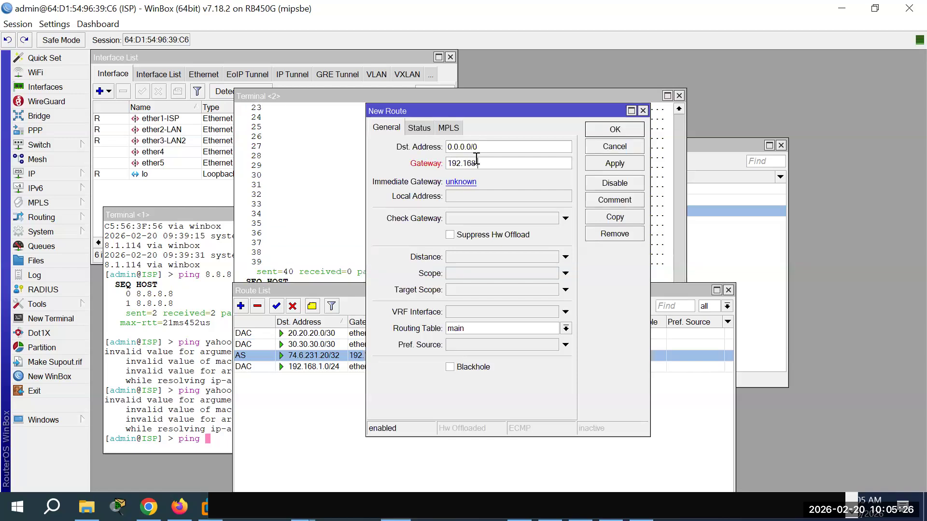
{"action": "type", "text": ".1.254"}
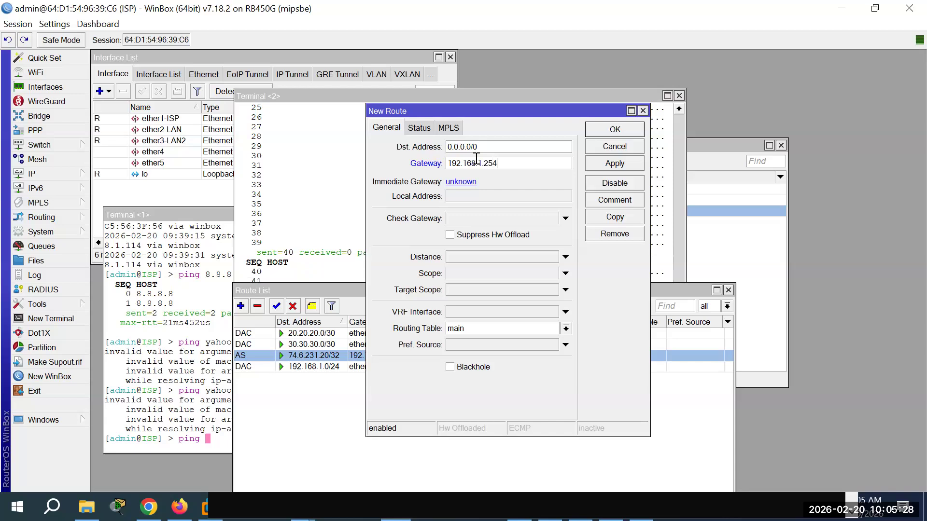
{"action": "left_click", "coordinate": [613, 129]}
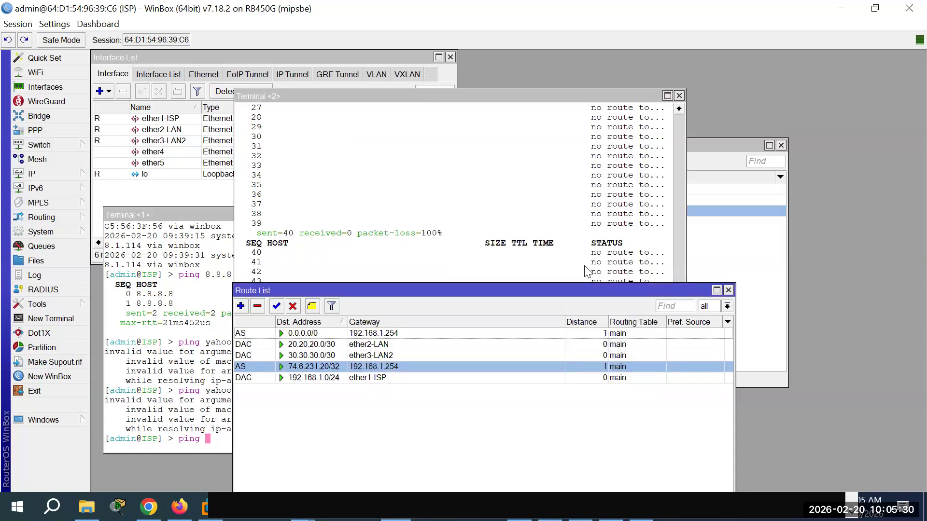
Step: Review the route entries 0.0.0.0/0, 20.20.20.0/30 and 74.6.231.20/32 in the Route List
{"action": "left_click_drag", "start_coordinate": [573, 290], "coordinate": [568, 317]}
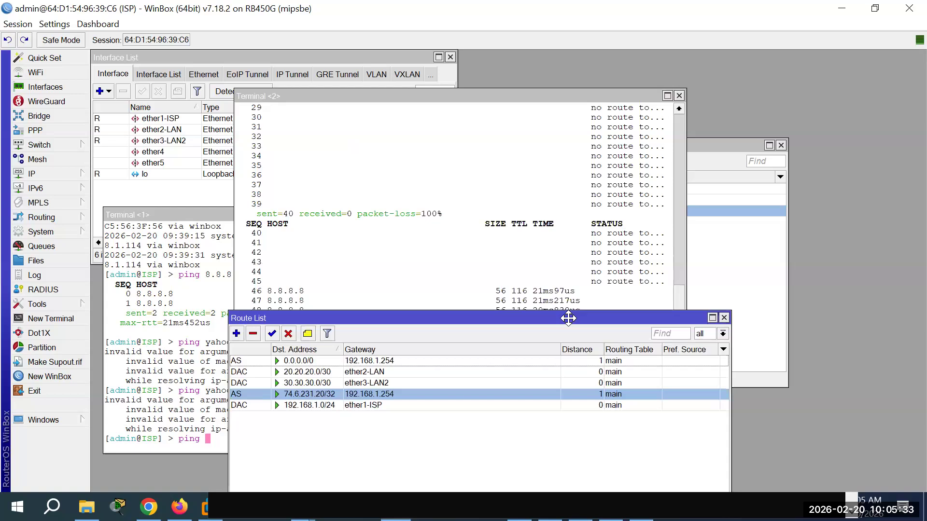
{"action": "left_click", "coordinate": [407, 363]}
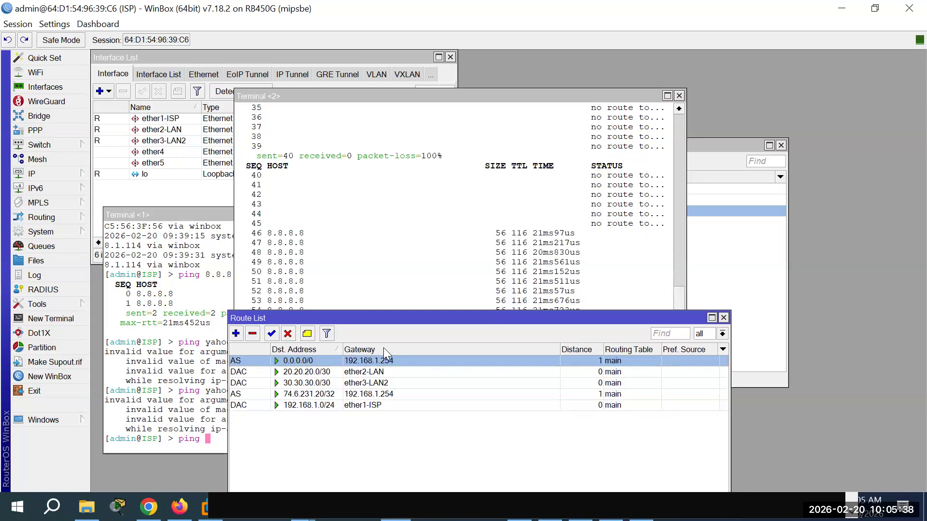
{"action": "left_click", "coordinate": [372, 371]}
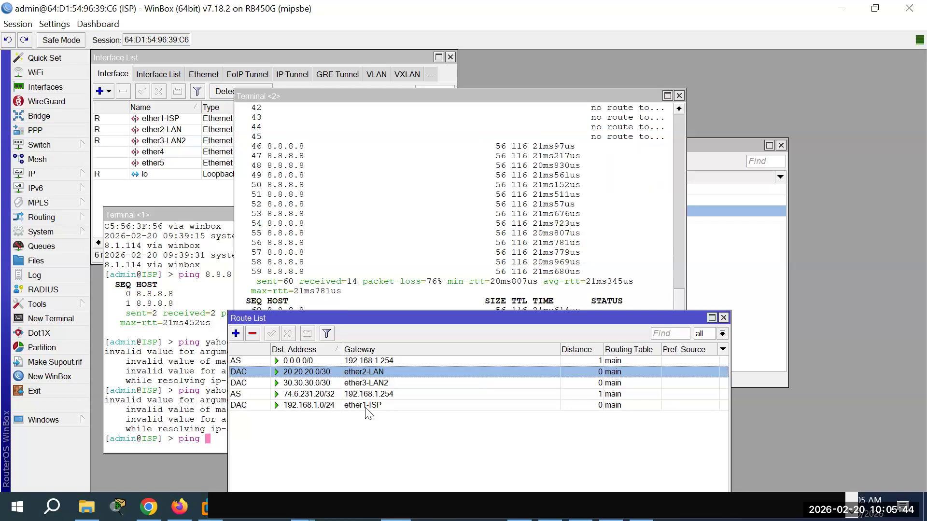
{"action": "left_click", "coordinate": [317, 394]}
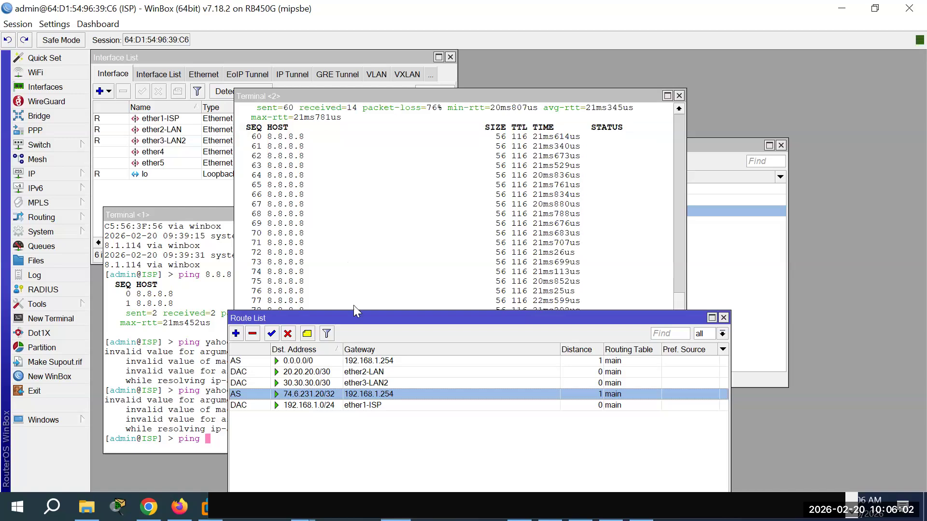
{"action": "left_click", "coordinate": [364, 361]}
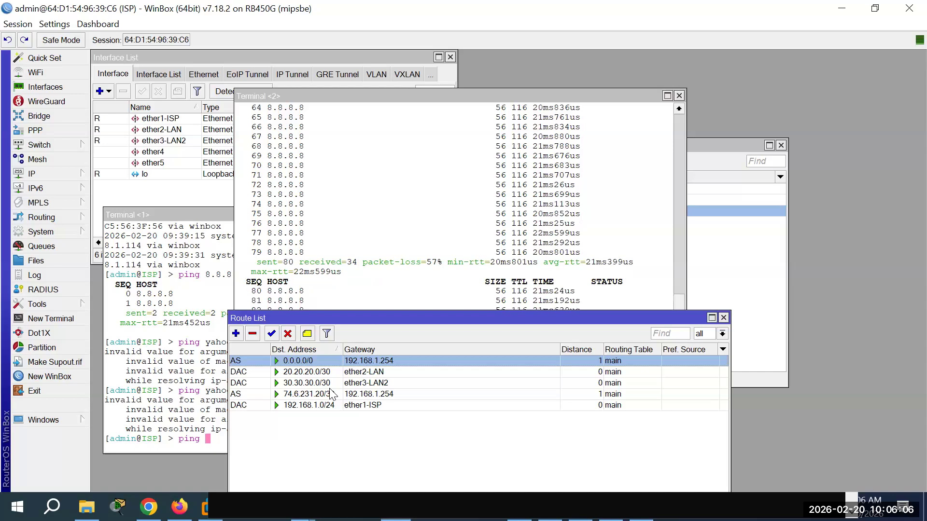
Step: Edit the 0.0.0.0/0 route via 192.168.1.254 and set its Distance to 2
{"action": "double_click", "coordinate": [315, 364]}
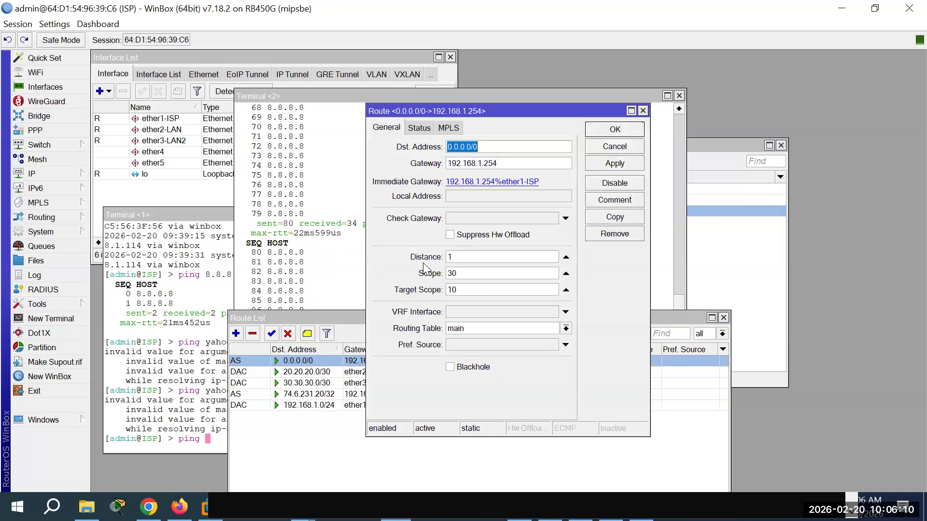
{"action": "left_click", "coordinate": [457, 259]}
{"action": "key", "text": "BackSpace"}
{"action": "type", "text": "2"}
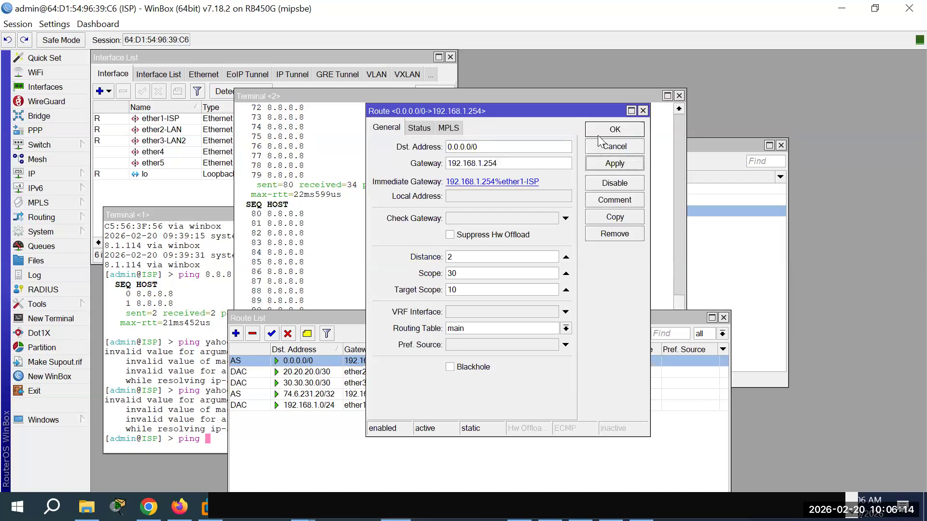
{"action": "left_click", "coordinate": [612, 130]}
{"action": "left_click_drag", "start_coordinate": [574, 314], "coordinate": [597, 321]}
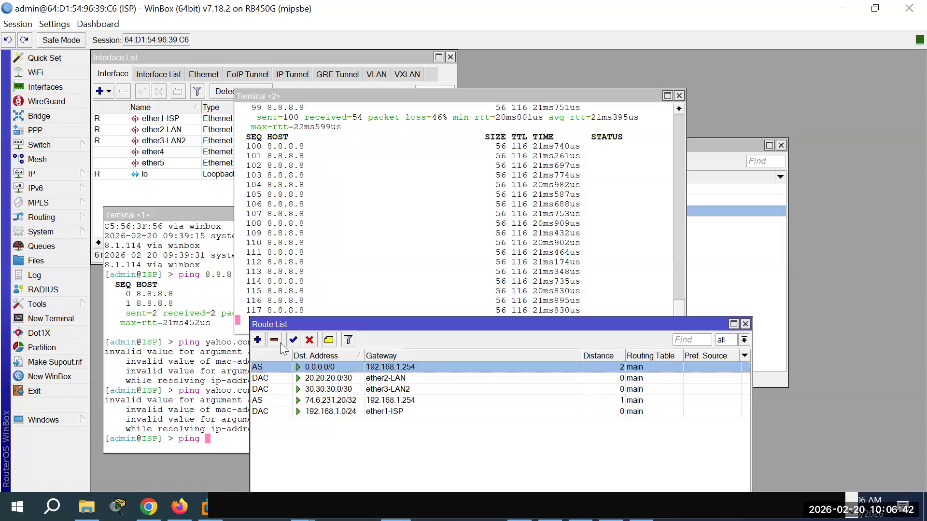
Step: Delete the 74.6.231.20/32 static route and check the Command Prompt ping results
{"action": "key", "text": "Down"}
{"action": "key", "text": "Down"}
{"action": "key", "text": "Down"}
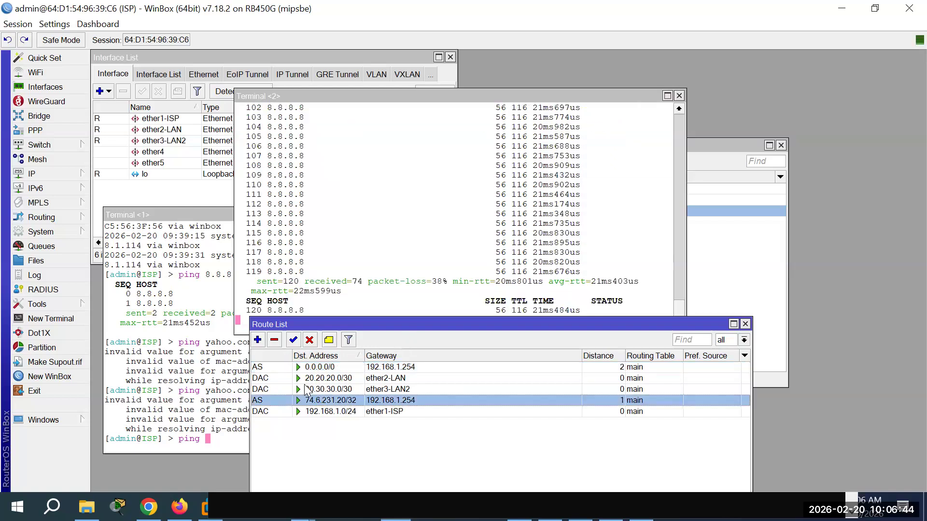
{"action": "left_click", "coordinate": [278, 343]}
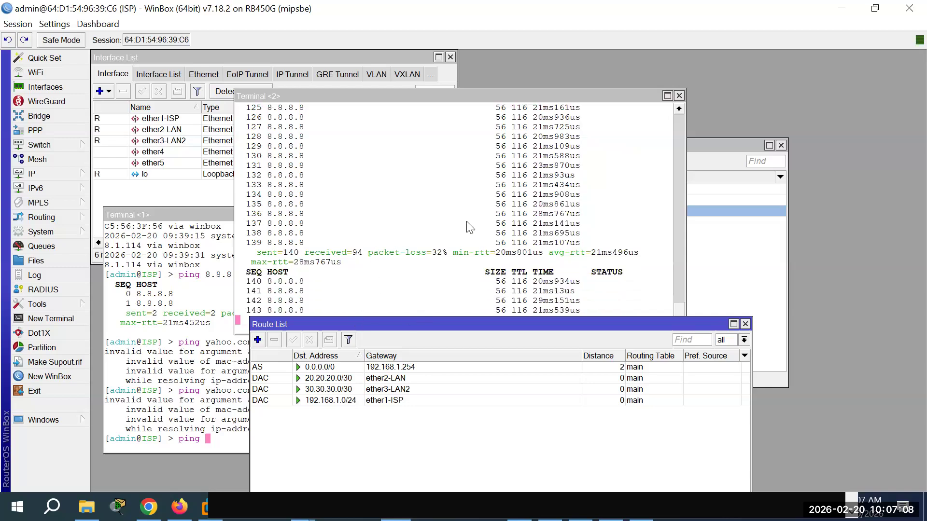
{"action": "left_click_drag", "start_coordinate": [529, 322], "coordinate": [470, 88]}
{"action": "key", "text": "alt+Tab"}
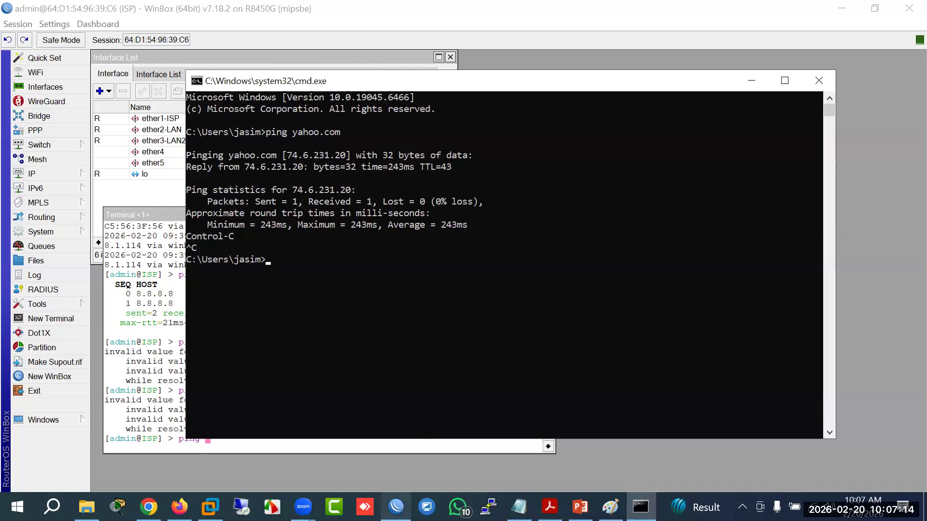
{"action": "key", "text": "alt+Tab"}
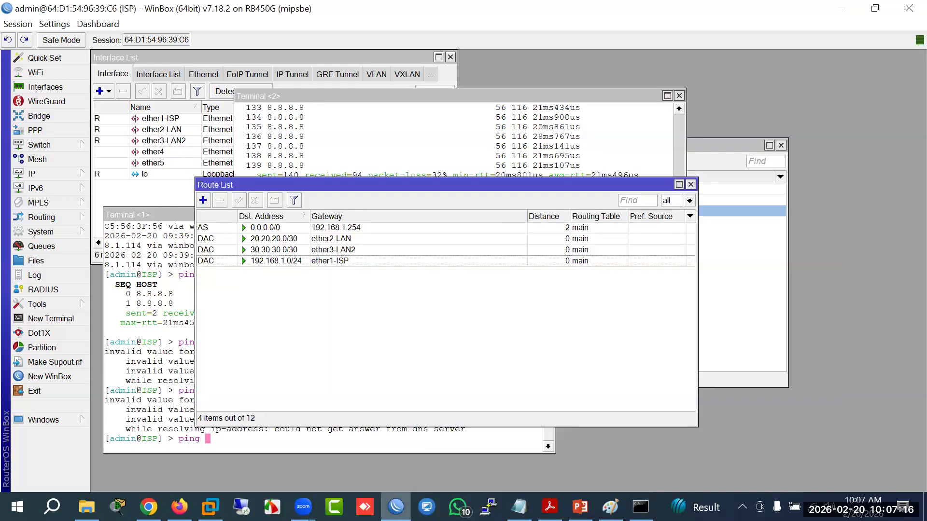
Step: Open a second WinBox connection to the Remote router and maximize its interface list
{"action": "right_click", "coordinate": [395, 506]}
{"action": "left_click", "coordinate": [371, 433]}
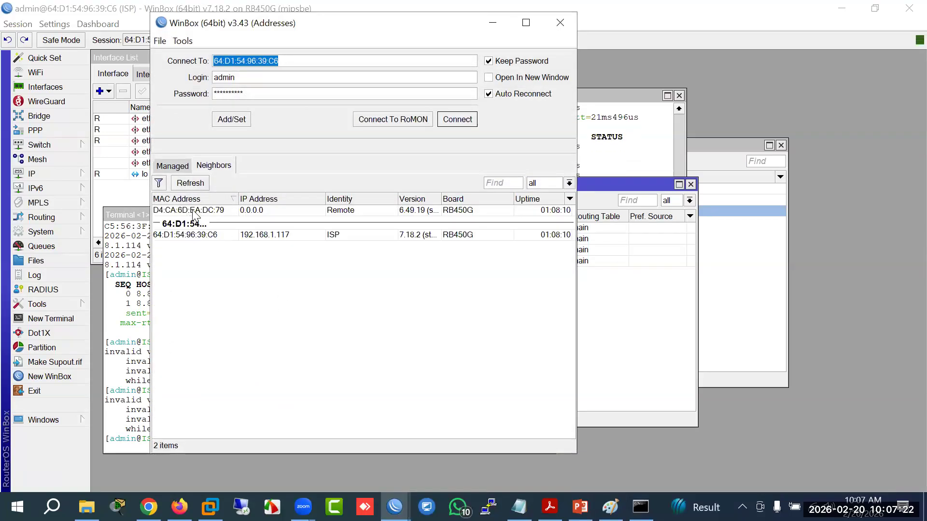
{"action": "left_click", "coordinate": [193, 211]}
{"action": "left_click", "coordinate": [459, 118]}
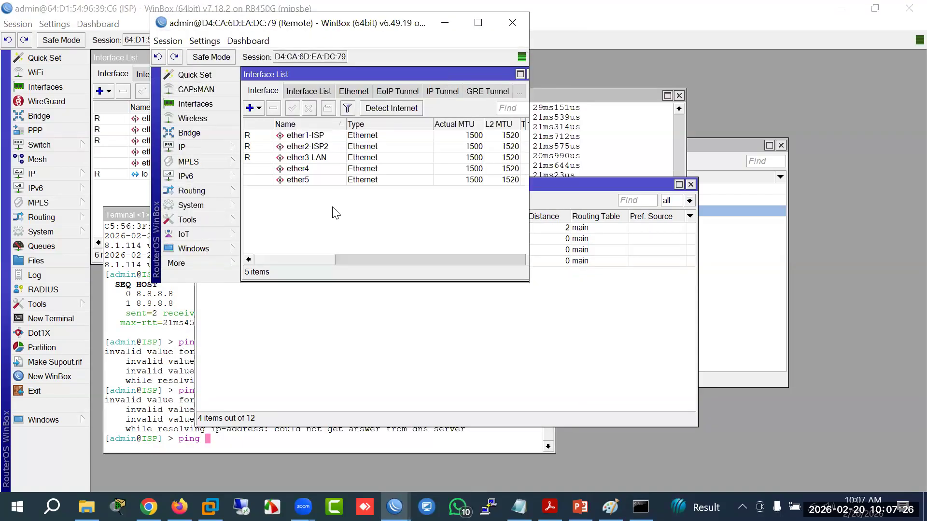
{"action": "double_click", "coordinate": [263, 24]}
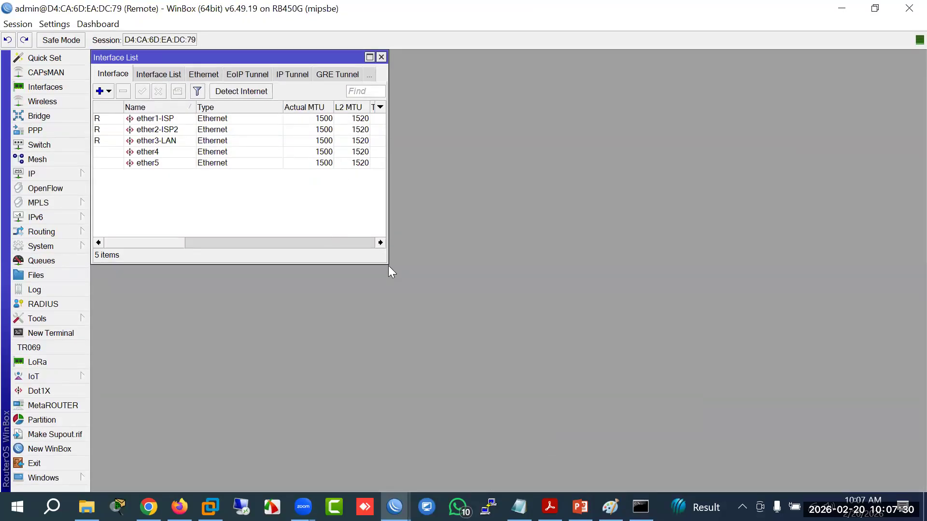
{"action": "left_click_drag", "start_coordinate": [388, 266], "coordinate": [579, 333]}
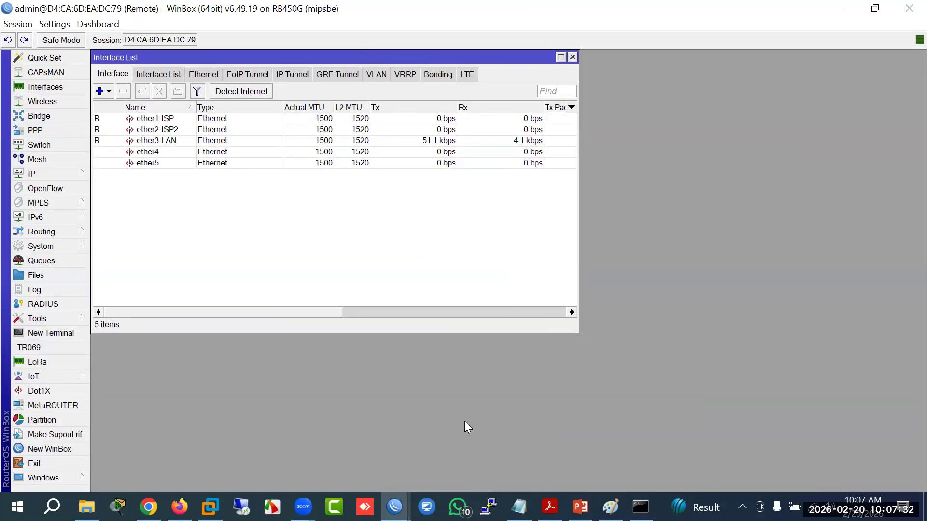
Step: Compare interfaces: ISP's ether2-LAN and ether3-LAN2 against Remote's ether2-ISP2
{"action": "mouse_move", "coordinate": [394, 506]}
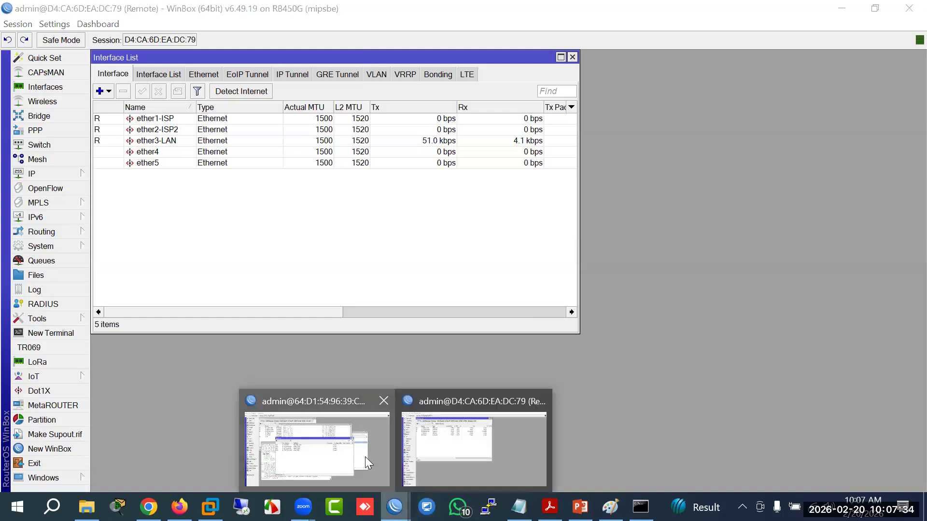
{"action": "left_click", "coordinate": [365, 457]}
{"action": "left_click", "coordinate": [168, 130]}
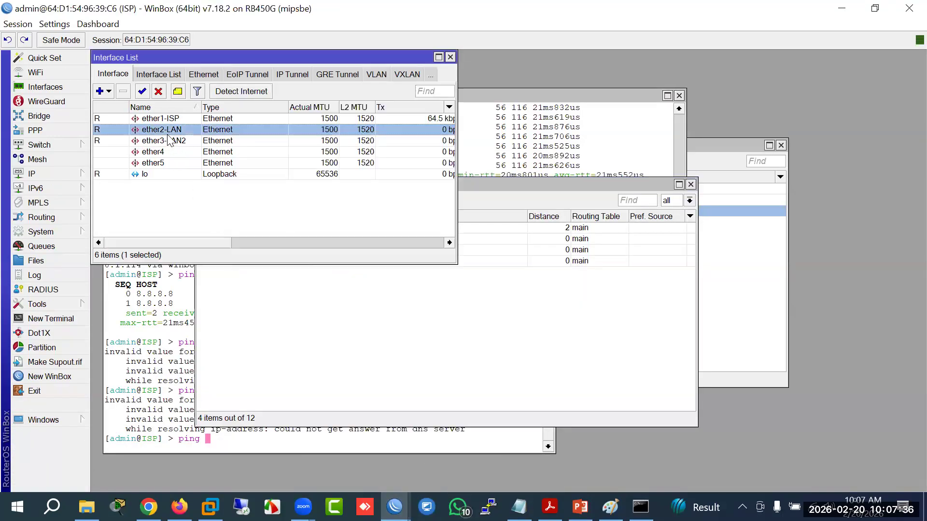
{"action": "left_click", "coordinate": [167, 141]}
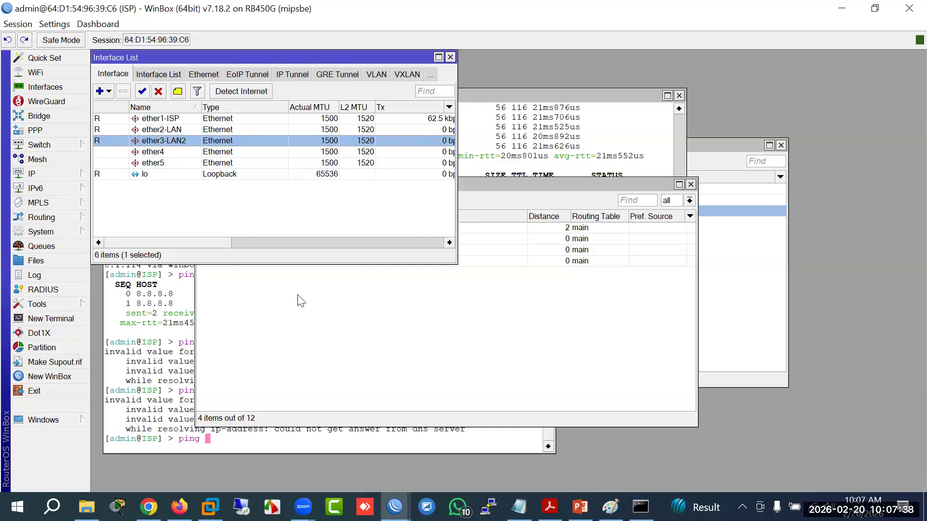
{"action": "mouse_move", "coordinate": [394, 506]}
{"action": "left_click", "coordinate": [456, 462]}
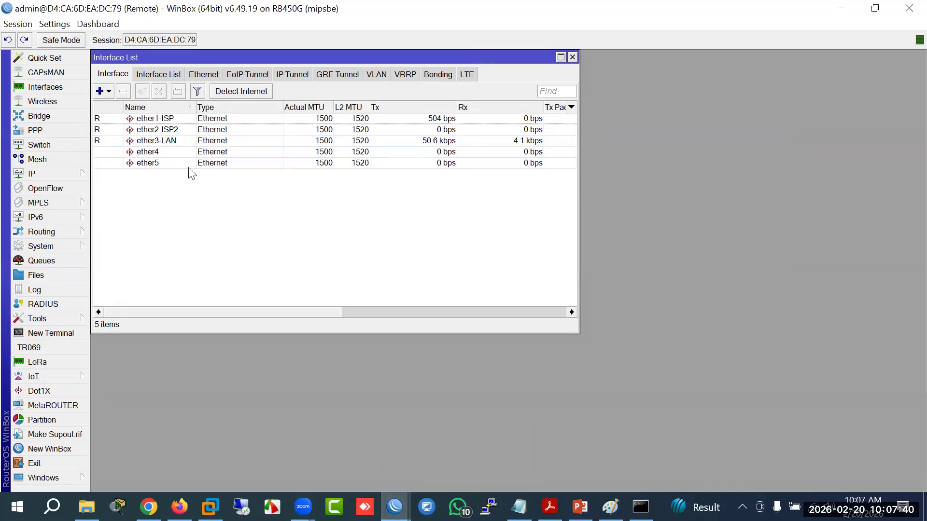
{"action": "left_click", "coordinate": [167, 131]}
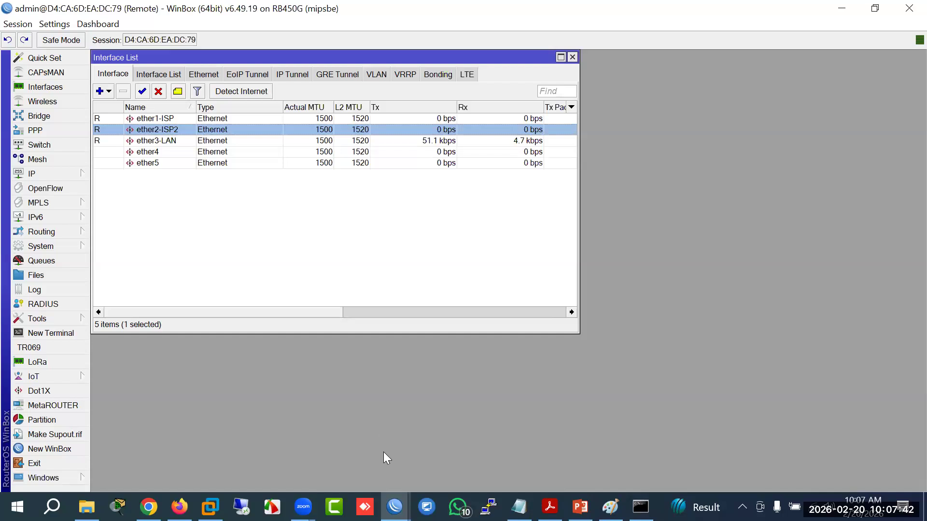
{"action": "mouse_move", "coordinate": [394, 505]}
{"action": "left_click", "coordinate": [319, 439]}
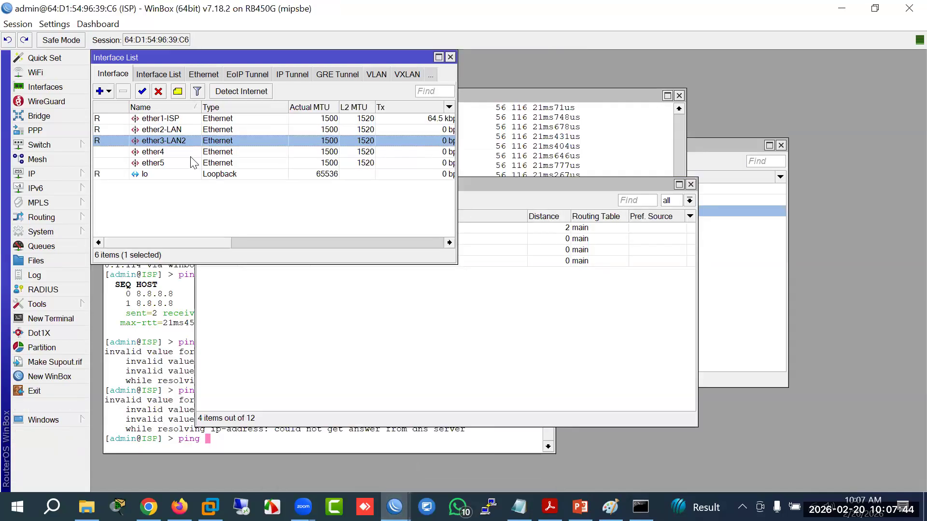
Step: Inspect the ISP router's addresses 20.20.20.1/30 and 30.30.30.1/30, then switch to the Remote session
{"action": "left_click", "coordinate": [489, 184]}
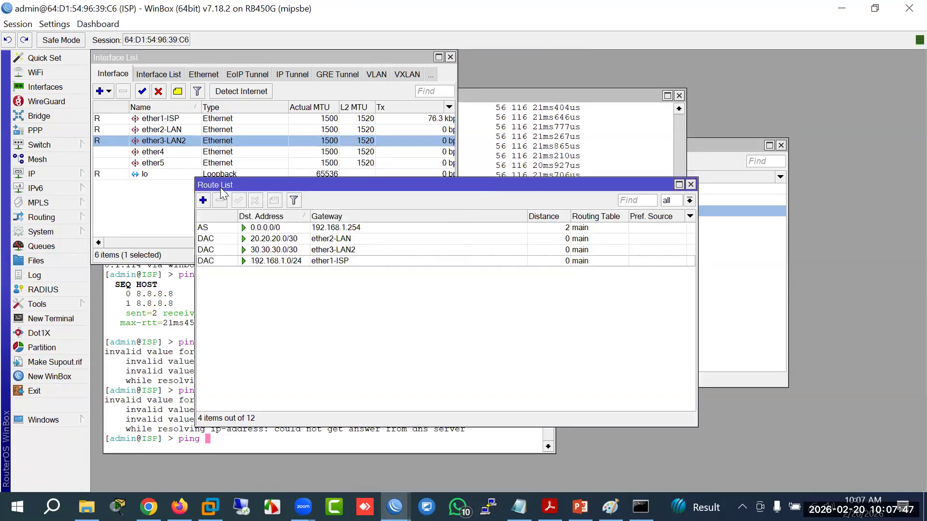
{"action": "left_click", "coordinate": [67, 176]}
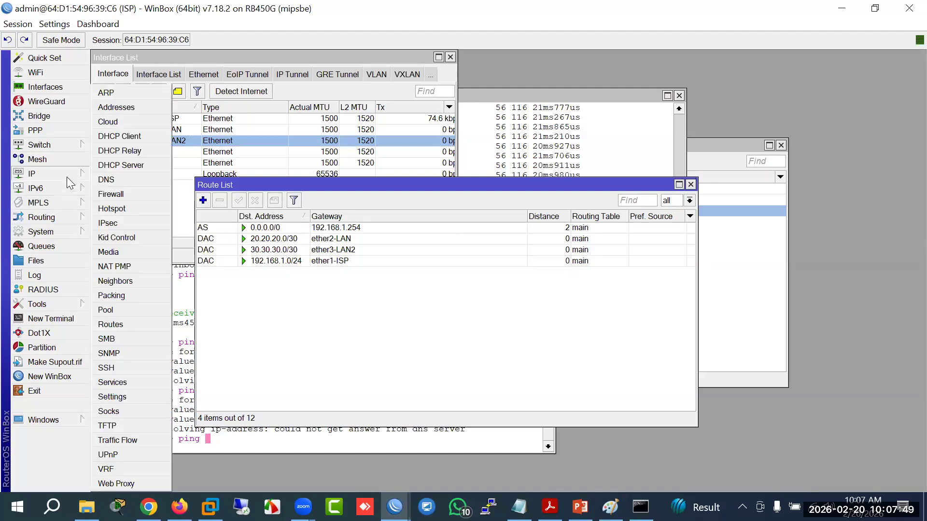
{"action": "left_click", "coordinate": [116, 108]}
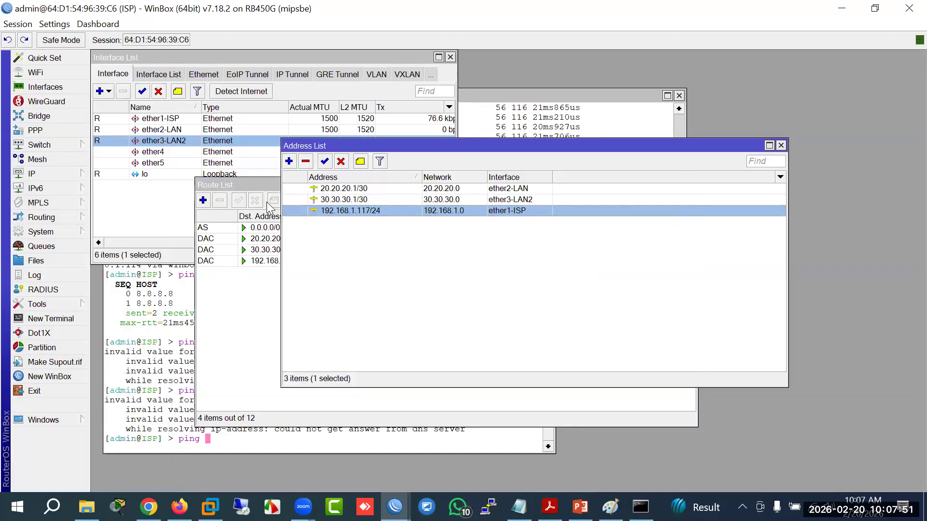
{"action": "left_click", "coordinate": [348, 188]}
{"action": "left_click", "coordinate": [349, 200]}
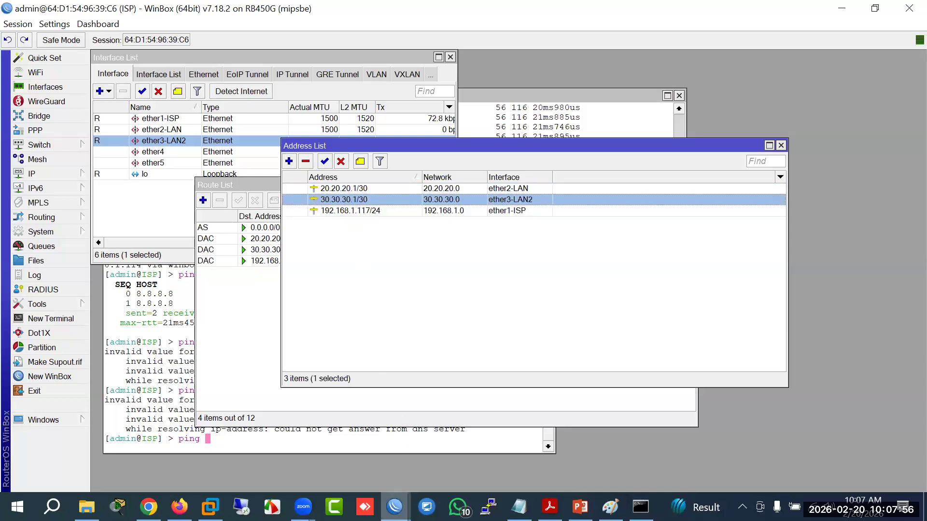
{"action": "mouse_move", "coordinate": [394, 507]}
{"action": "left_click", "coordinate": [425, 423]}
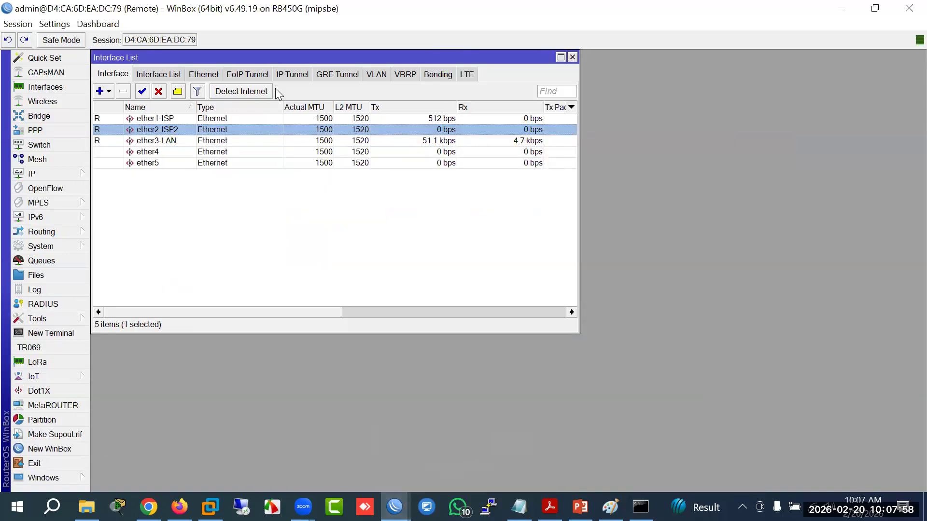
Step: On the ISP session, select 20.20.20.1/30 on ether2-LAN and 30.30.30.1/30 on ether3-LAN2
{"action": "left_click_drag", "start_coordinate": [279, 58], "coordinate": [457, 174]}
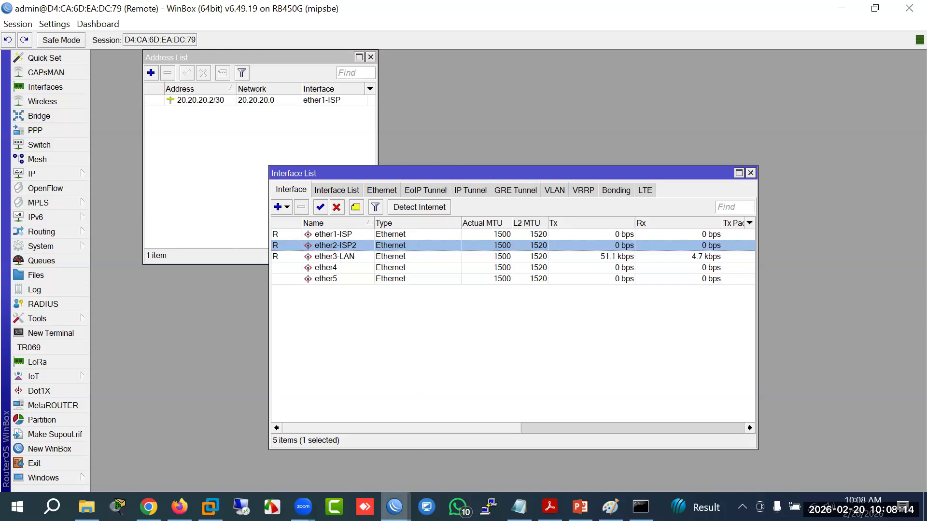
{"action": "mouse_move", "coordinate": [394, 507]}
{"action": "left_click", "coordinate": [338, 449]}
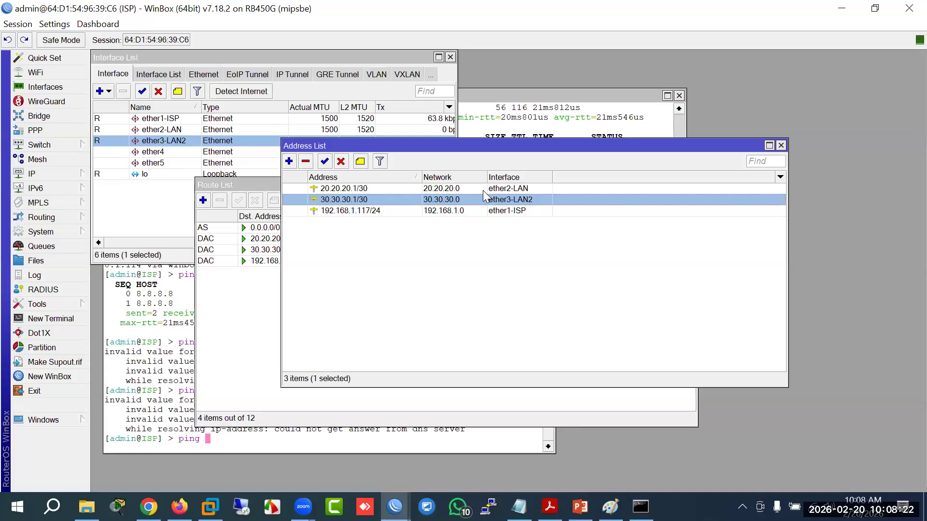
{"action": "left_click", "coordinate": [513, 190]}
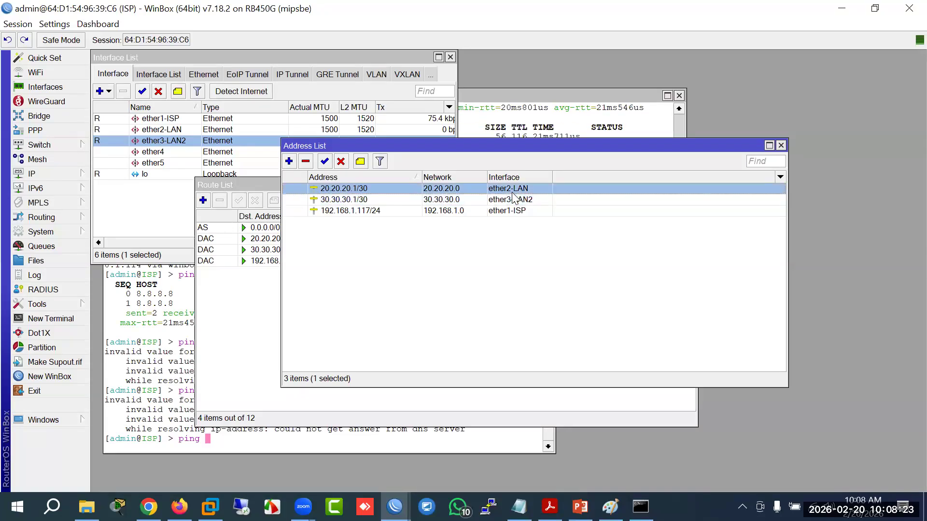
{"action": "left_click", "coordinate": [362, 201]}
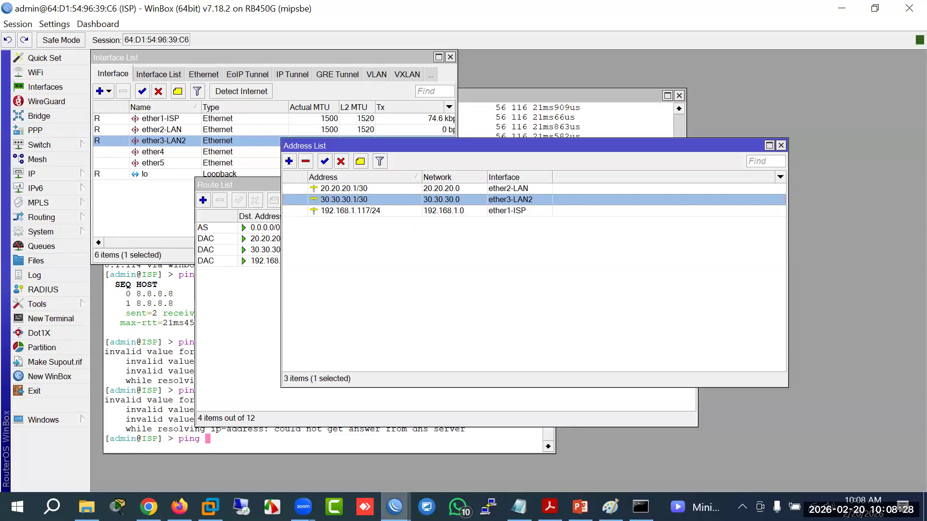
Step: On the Remote session, select the 20.20.20.2/30 address, then flip between both router sessions
{"action": "mouse_move", "coordinate": [394, 507]}
{"action": "left_click", "coordinate": [455, 466]}
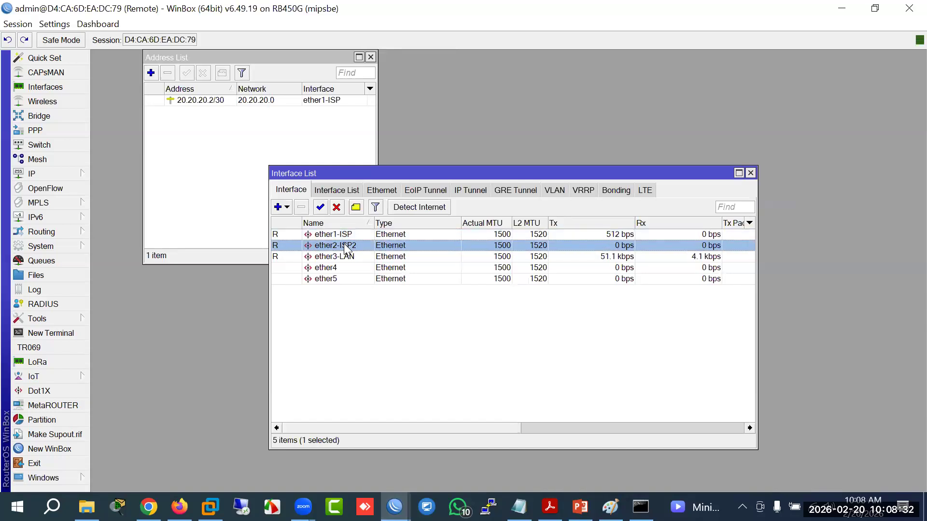
{"action": "left_click_drag", "start_coordinate": [269, 56], "coordinate": [606, 221]}
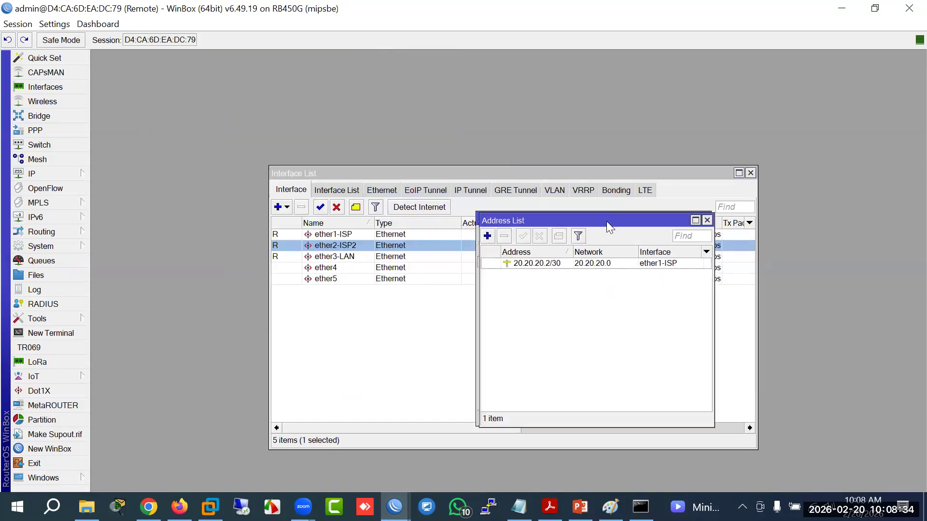
{"action": "left_click", "coordinate": [535, 268]}
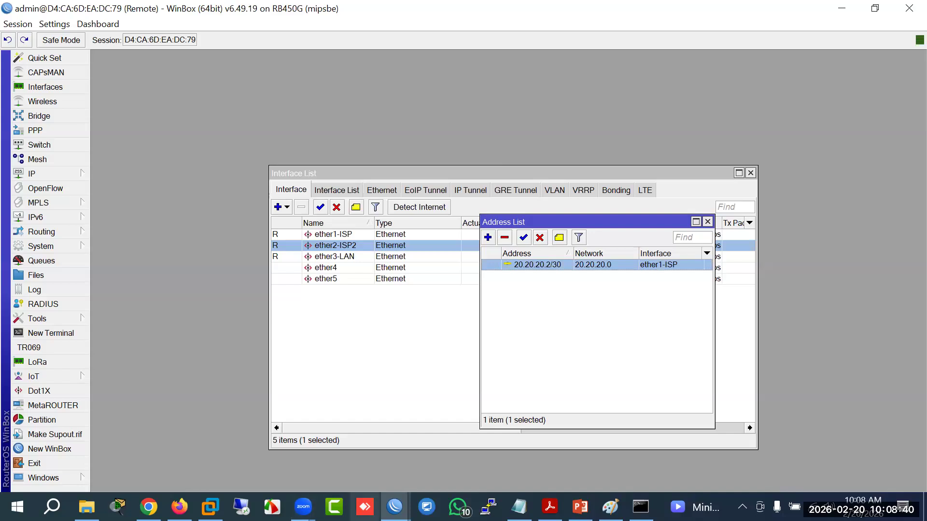
{"action": "left_click", "coordinate": [394, 507]}
{"action": "left_click", "coordinate": [370, 400]}
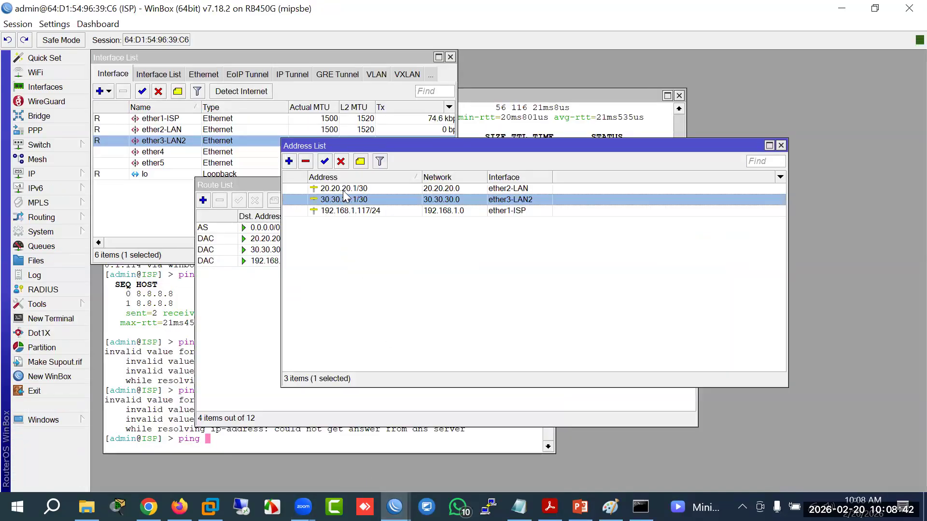
{"action": "left_click", "coordinate": [394, 507]}
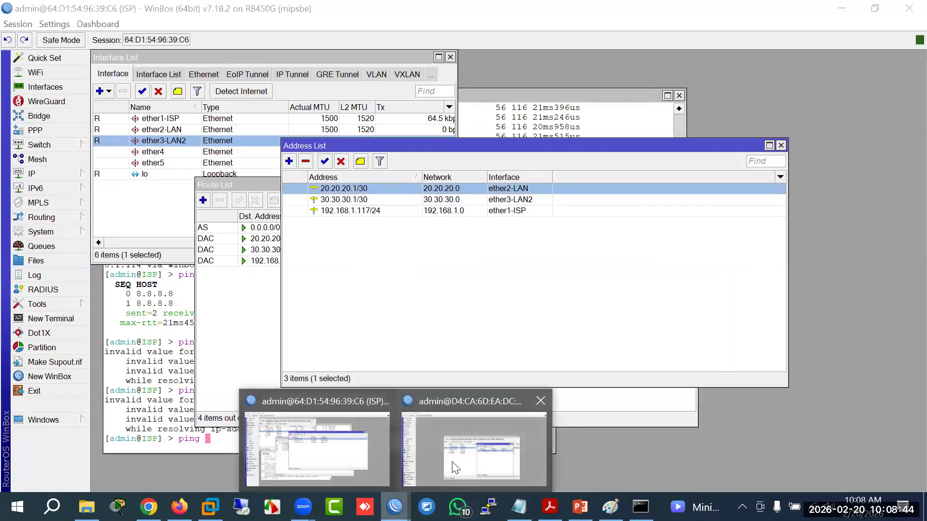
{"action": "left_click", "coordinate": [487, 401]}
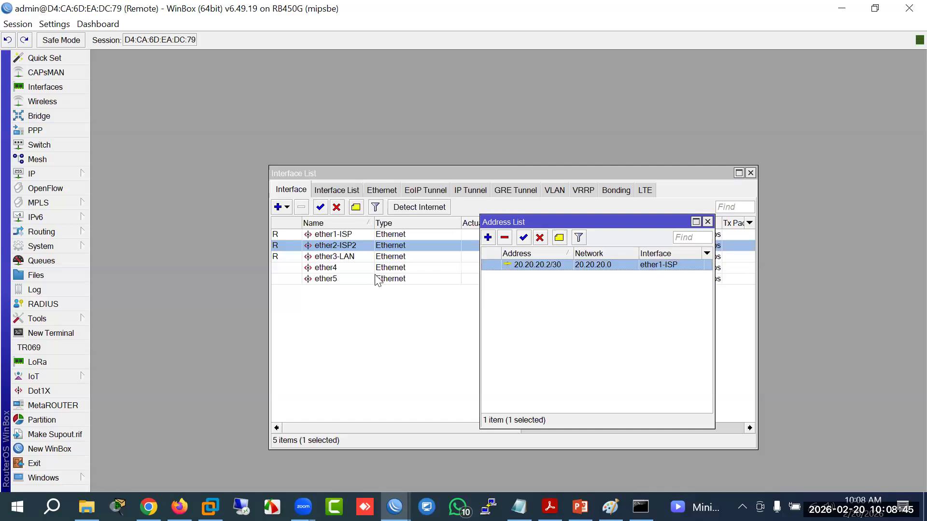
Step: Open the Remote router's route list, select the 0.0.0.0/0 default, and arrange the windows
{"action": "left_click", "coordinate": [65, 174]}
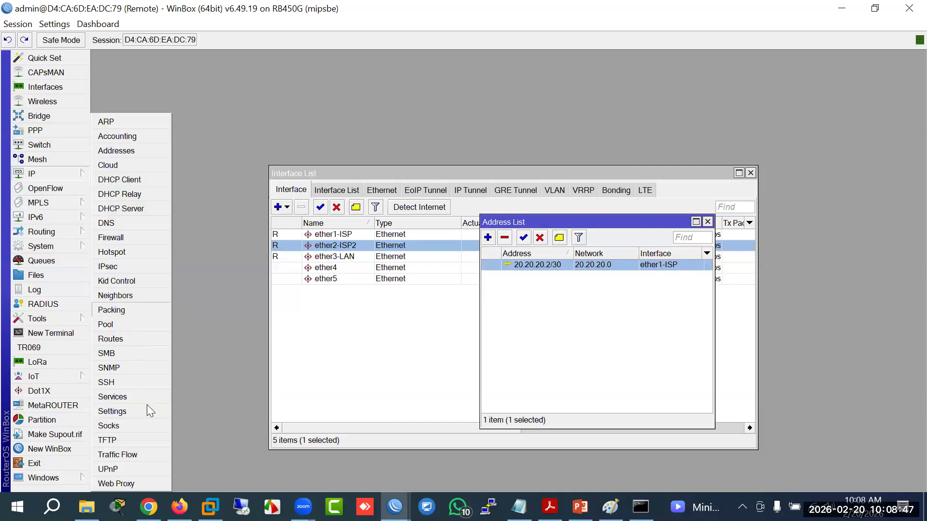
{"action": "left_click", "coordinate": [117, 339]}
{"action": "left_click", "coordinate": [341, 205]}
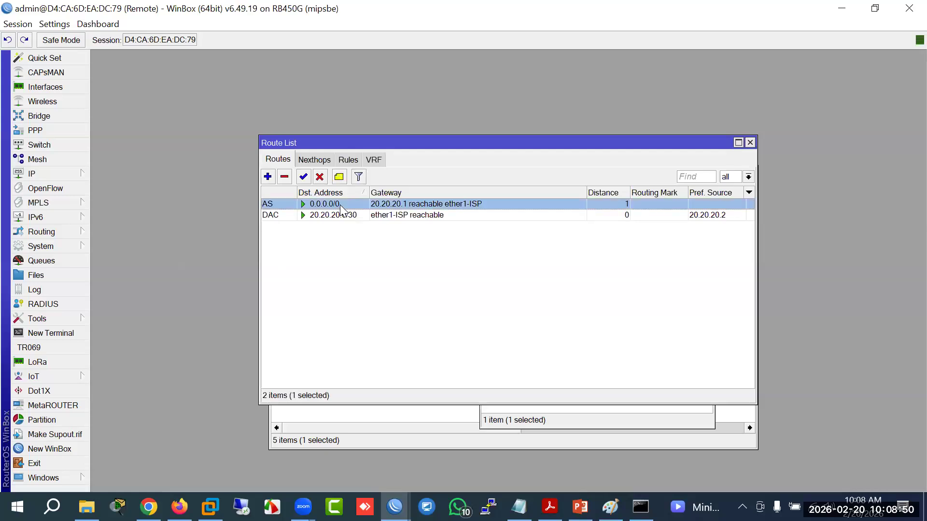
{"action": "left_click_drag", "start_coordinate": [479, 154], "coordinate": [475, 331]}
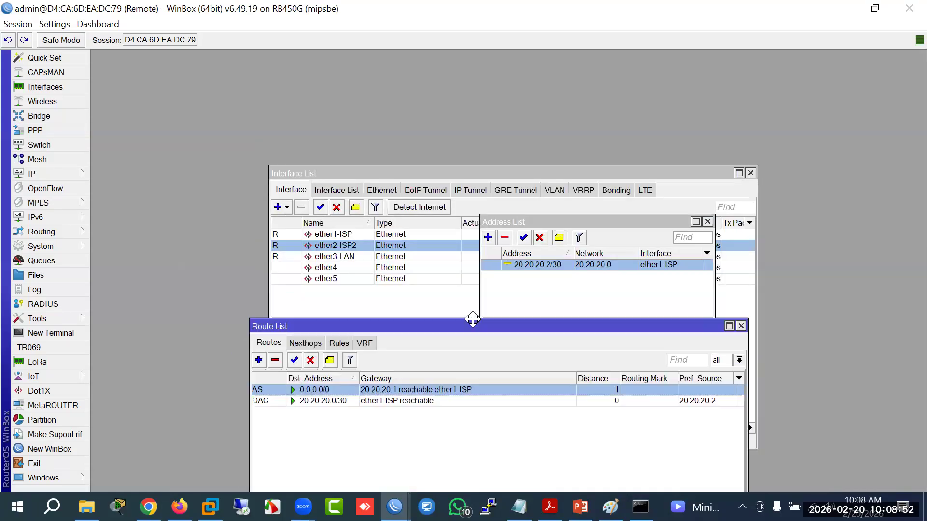
{"action": "left_click_drag", "start_coordinate": [557, 222], "coordinate": [281, 63]}
{"action": "left_click", "coordinate": [544, 172]}
{"action": "left_click", "coordinate": [497, 471]}
{"action": "left_click_drag", "start_coordinate": [455, 319], "coordinate": [490, 316]}
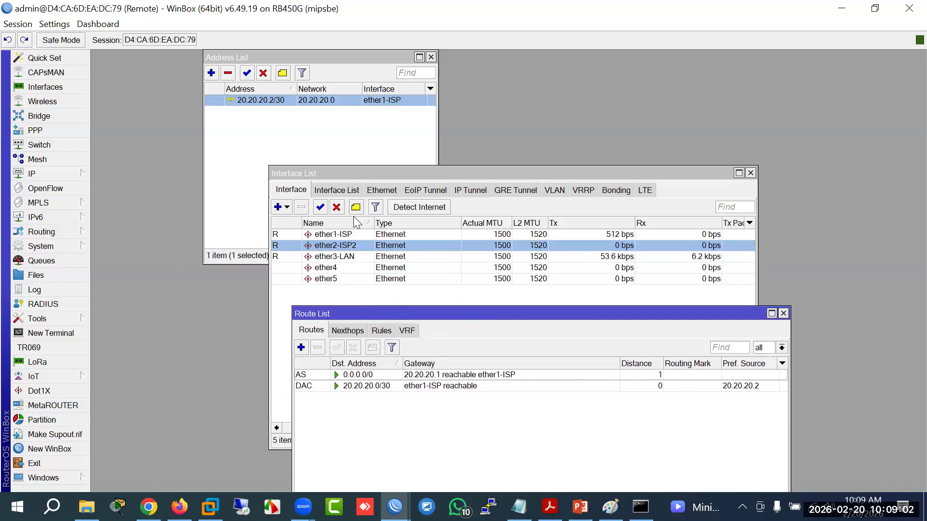
Step: Start a new IP address with 30.30, then cancel it without adding
{"action": "left_click", "coordinate": [211, 73]}
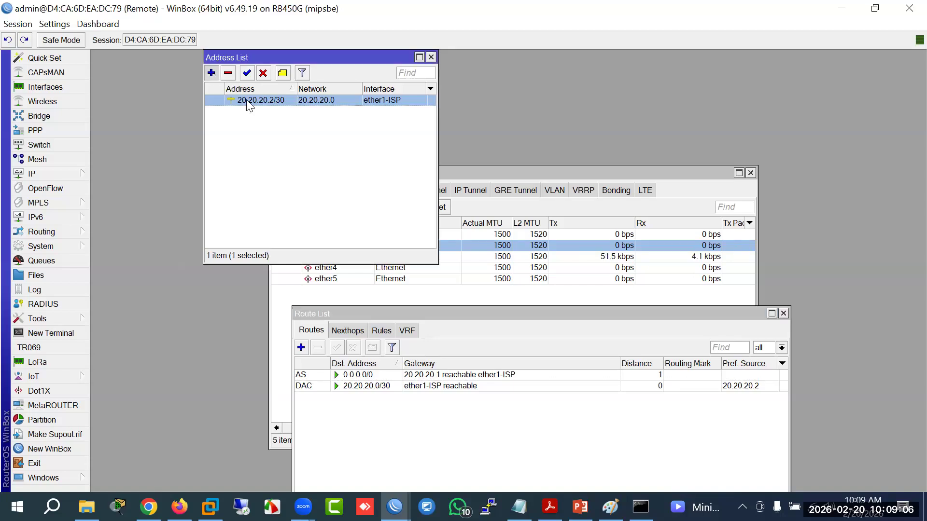
{"action": "type", "text": "30.3"}
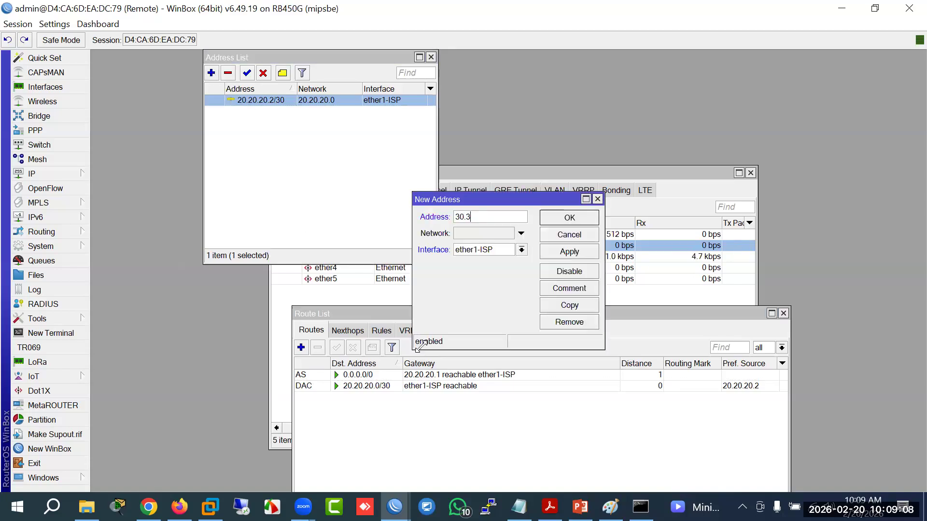
{"action": "type", "text": "0"}
{"action": "left_click", "coordinate": [585, 239]}
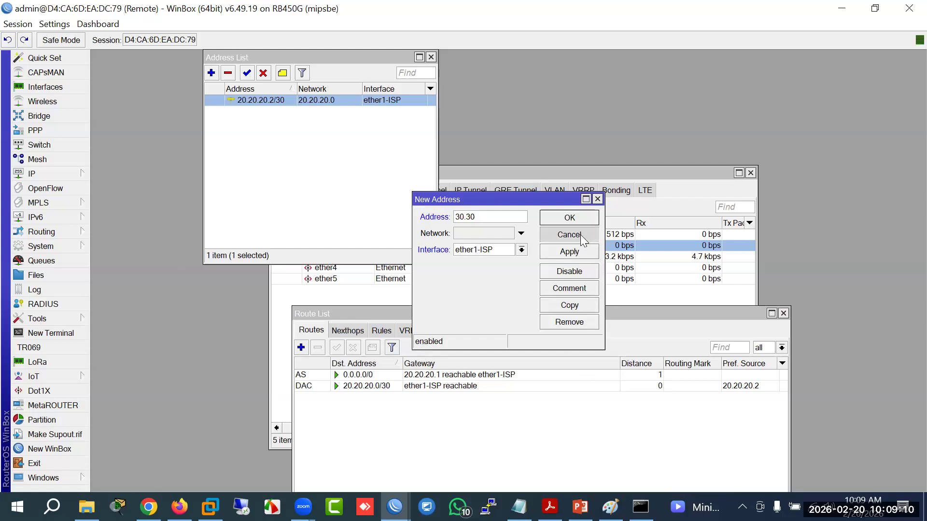
Step: Run ping 8.8.8.8 in a new terminal on the Remote router
{"action": "left_click", "coordinate": [48, 333]}
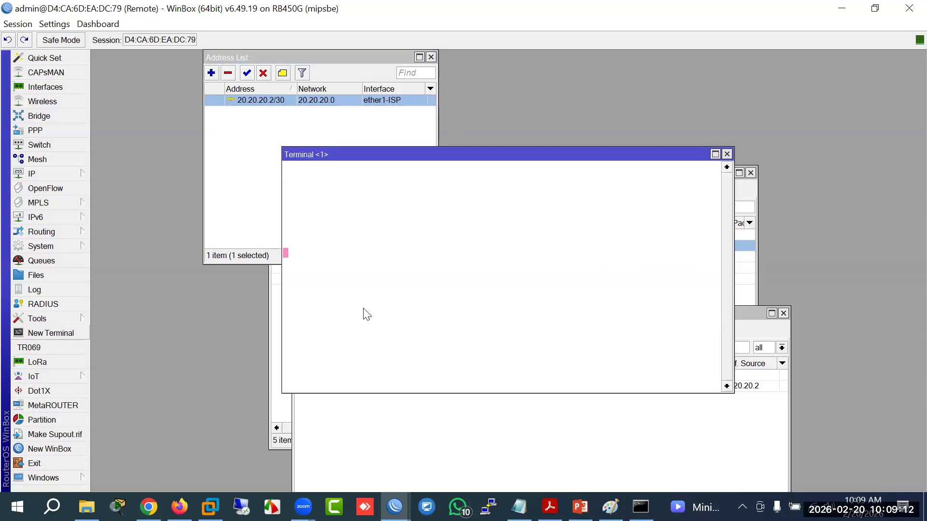
{"action": "type", "text": "ping "}
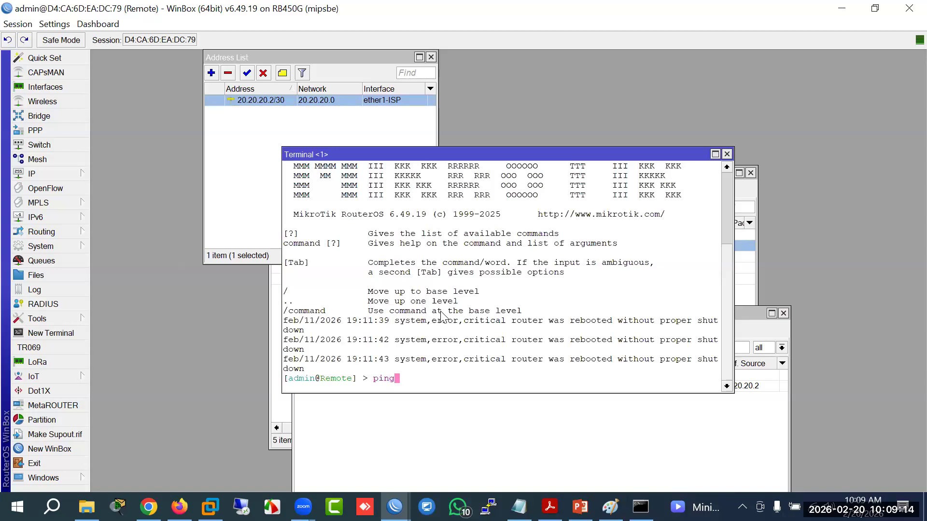
{"action": "type", "text": "8.8.8.8"}
{"action": "key", "text": "Return"}
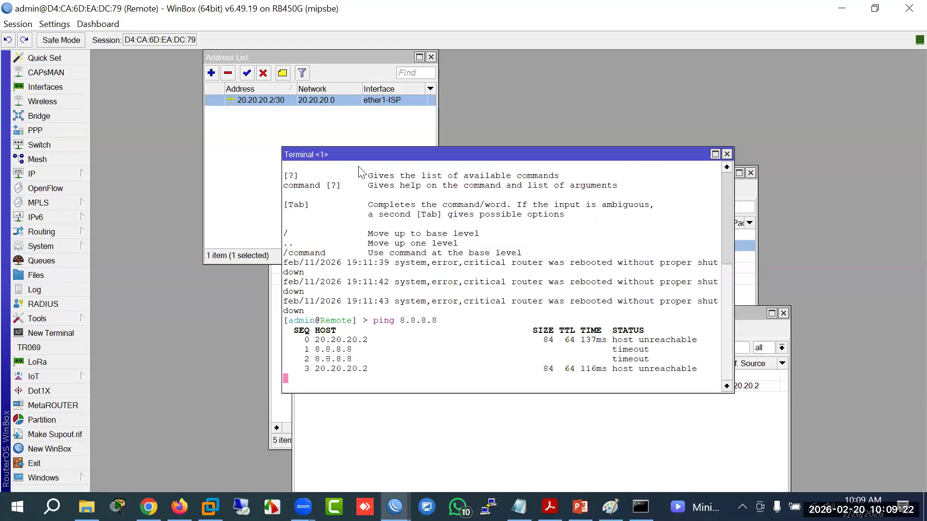
{"action": "left_click_drag", "start_coordinate": [374, 148], "coordinate": [252, 114]}
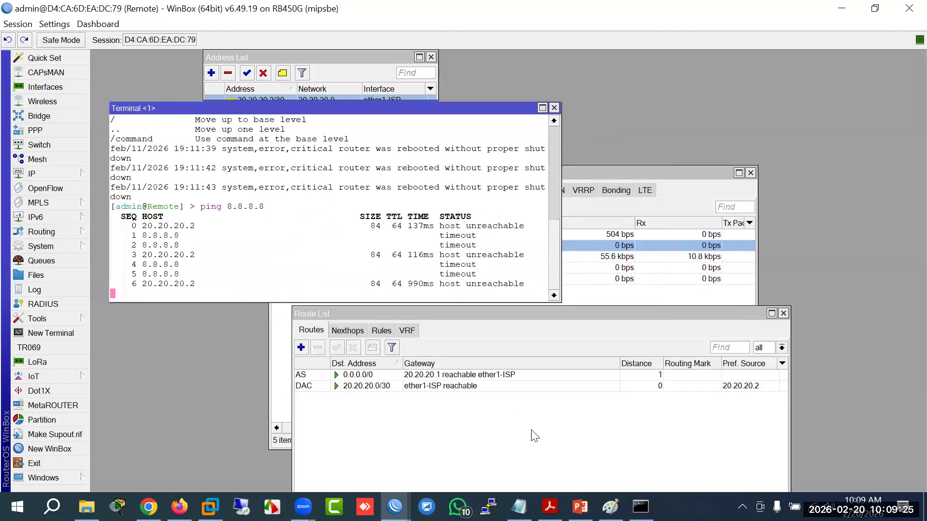
Step: Inspect the 0.0.0.0/0 default route's settings, close them unchanged, and switch to the ISP session
{"action": "double_click", "coordinate": [457, 378]}
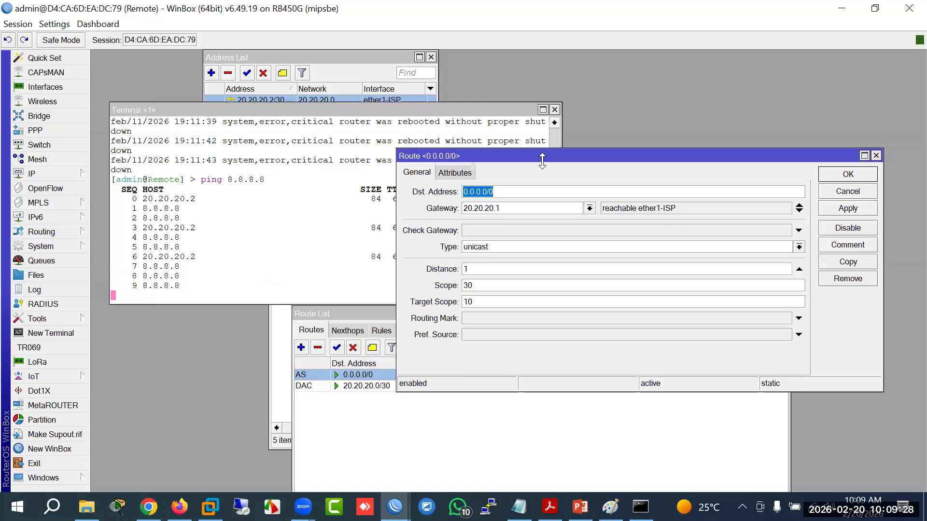
{"action": "left_click_drag", "start_coordinate": [554, 159], "coordinate": [421, 162]}
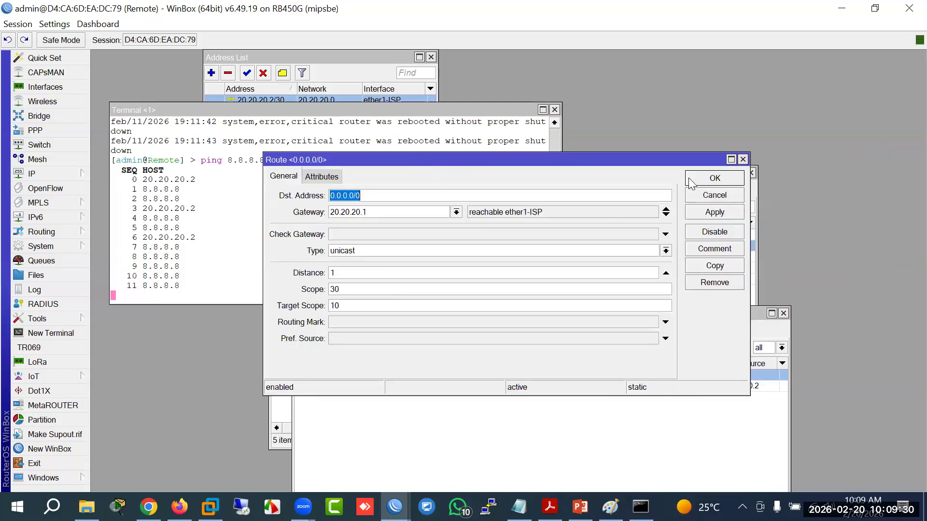
{"action": "left_click", "coordinate": [691, 181]}
{"action": "mouse_move", "coordinate": [394, 507]}
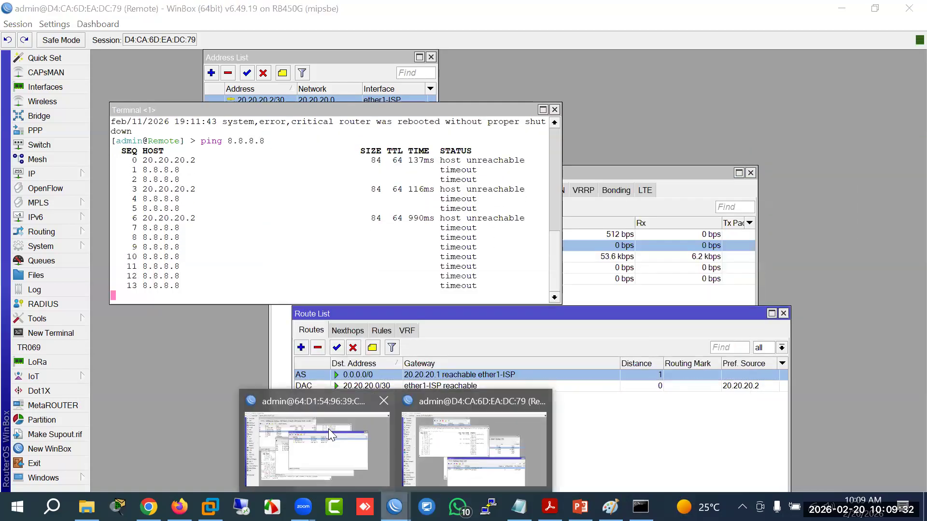
{"action": "left_click", "coordinate": [478, 434]}
Step: Clear the 20.20.20.0/24 Src. Address from the ISP's srcnat masquerade rule, then return to the Remote session
{"action": "left_click", "coordinate": [62, 176]}
{"action": "left_click", "coordinate": [114, 196]}
{"action": "left_click", "coordinate": [241, 161]}
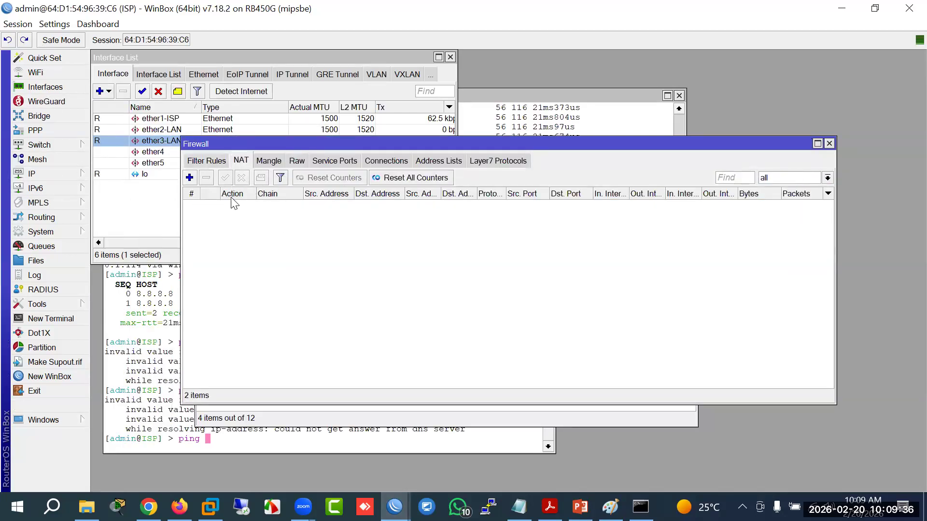
{"action": "left_click", "coordinate": [246, 238]}
{"action": "double_click", "coordinate": [245, 238]}
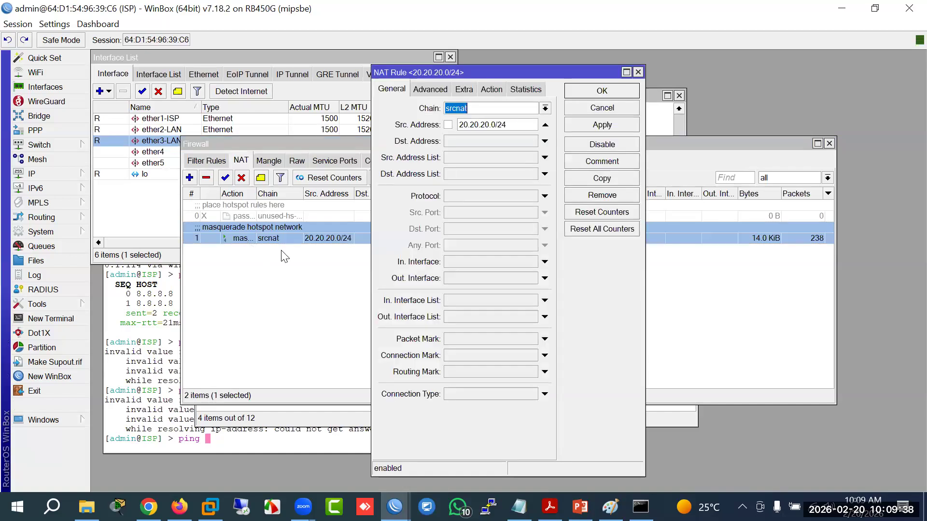
{"action": "left_click", "coordinate": [544, 126]}
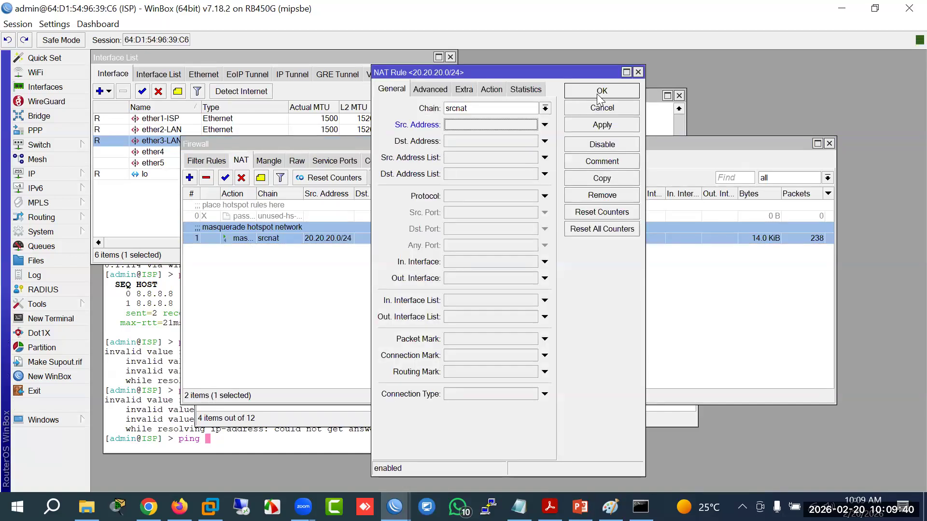
{"action": "left_click", "coordinate": [601, 92]}
{"action": "mouse_move", "coordinate": [394, 507]}
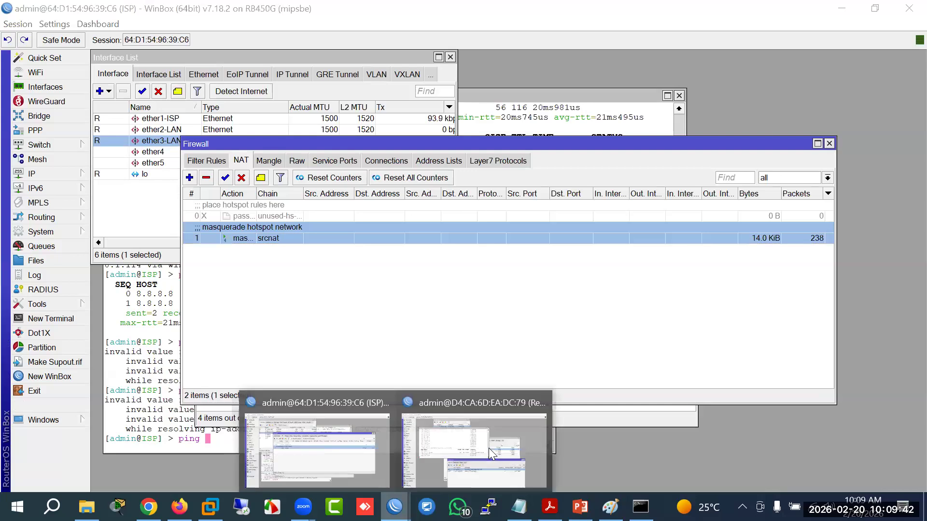
{"action": "left_click", "coordinate": [475, 451]}
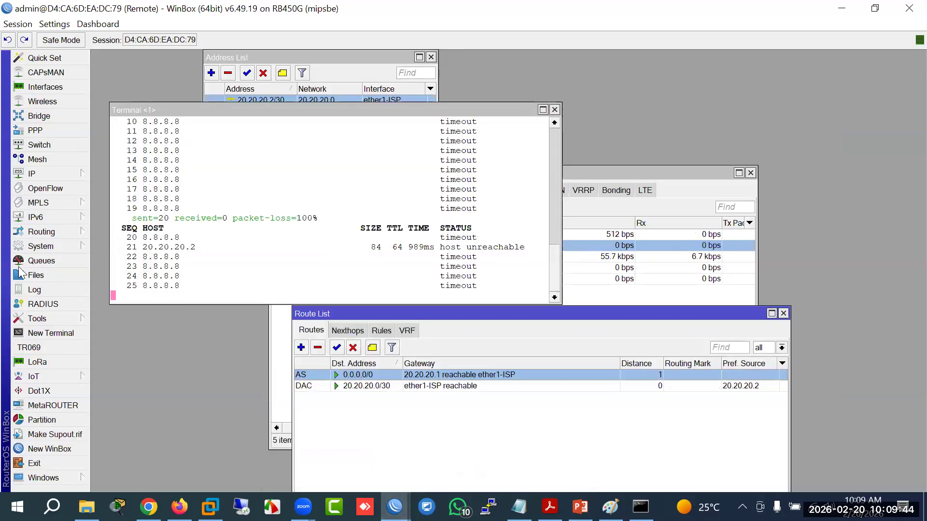
Step: Disable and re-enable the 20.20.20.2/30 address in the Remote router's address list
{"action": "left_click", "coordinate": [53, 174]}
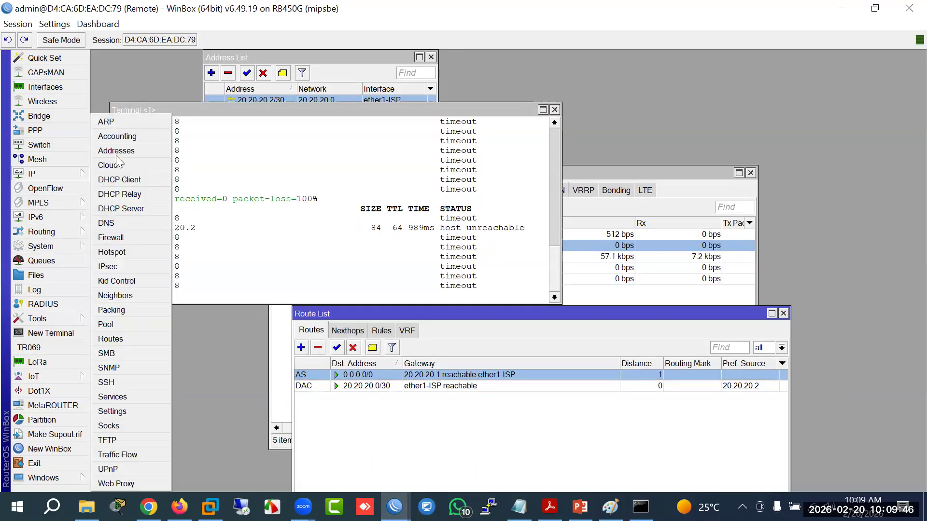
{"action": "left_click", "coordinate": [113, 144]}
{"action": "left_click", "coordinate": [263, 73]}
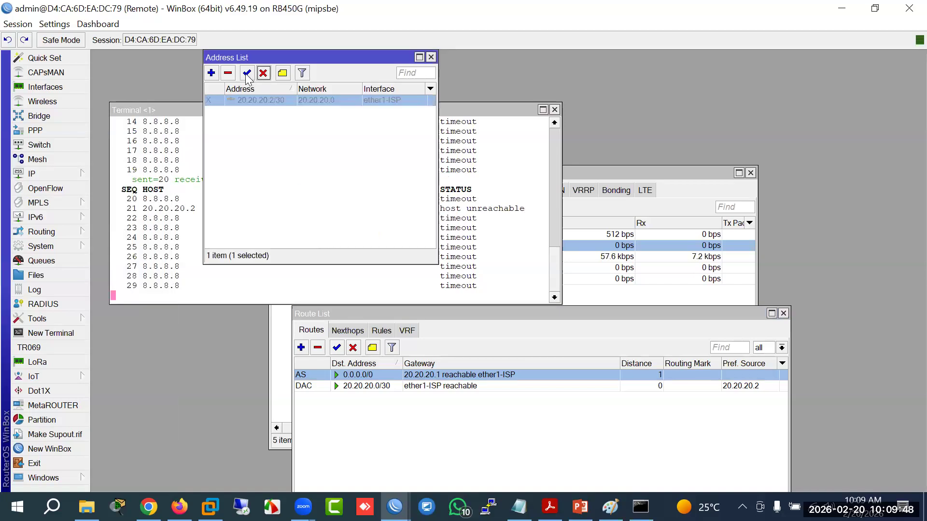
{"action": "left_click", "coordinate": [247, 73]}
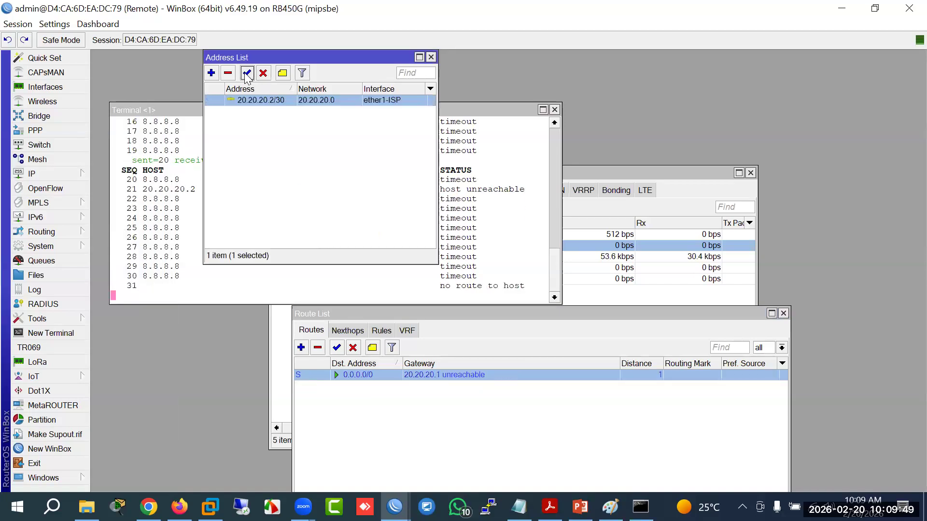
{"action": "left_click", "coordinate": [382, 296]}
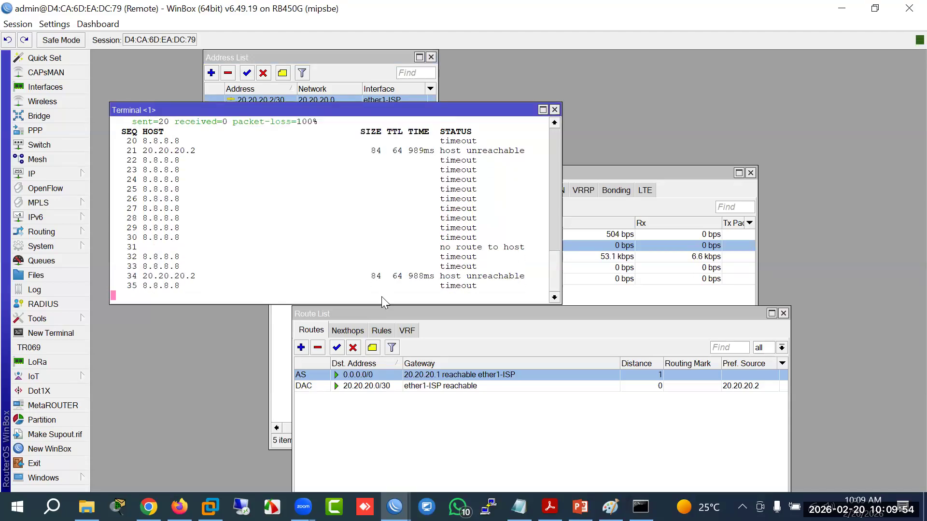
Step: Check the default route's gateway 20.20.20.1, then reopen the IP address list
{"action": "double_click", "coordinate": [362, 375]}
{"action": "left_click_drag", "start_coordinate": [387, 211], "coordinate": [314, 211]}
{"action": "left_click", "coordinate": [707, 178]}
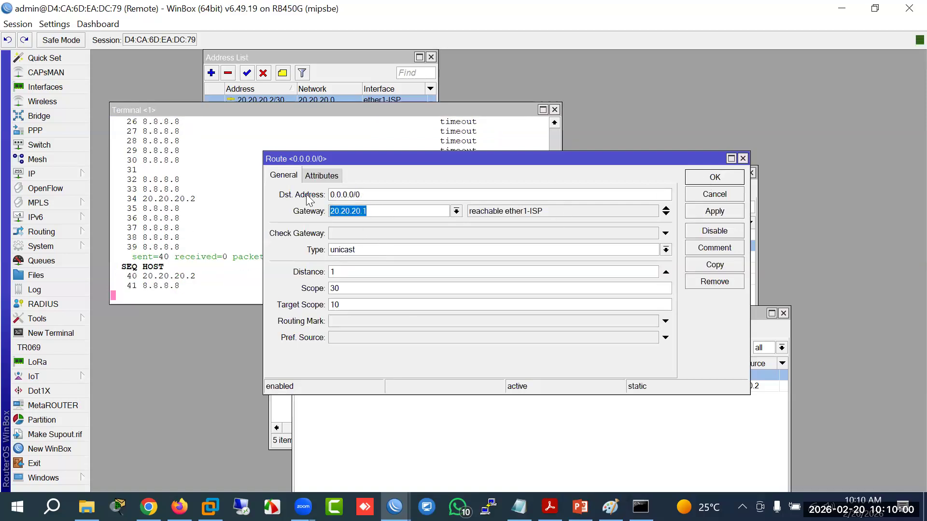
{"action": "left_click", "coordinate": [58, 173]}
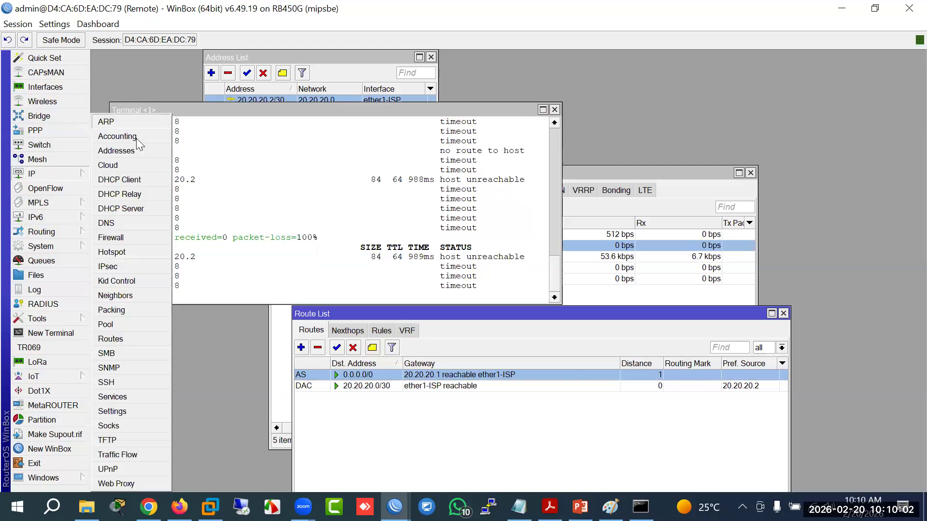
{"action": "left_click", "coordinate": [128, 156]}
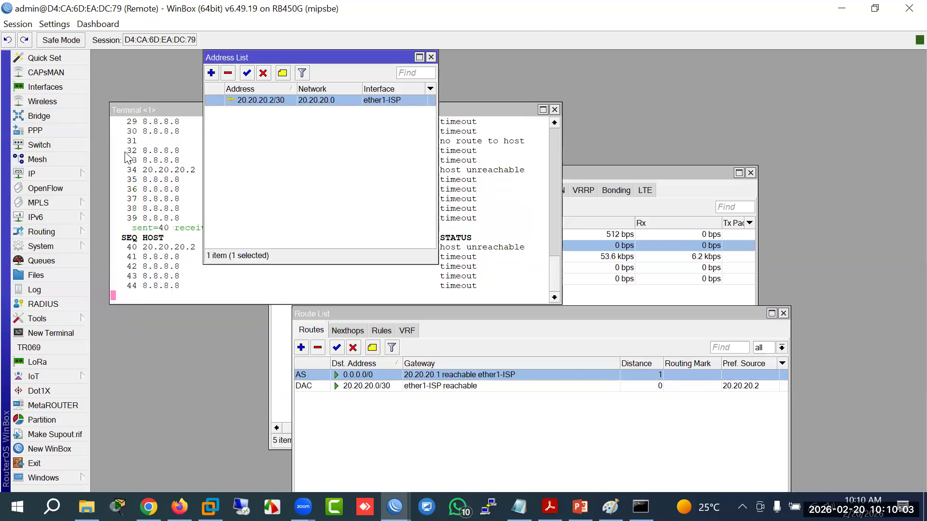
Step: Disable and re-enable ether1-ISP in the Interface List, then open a second terminal
{"action": "left_click", "coordinate": [44, 87]}
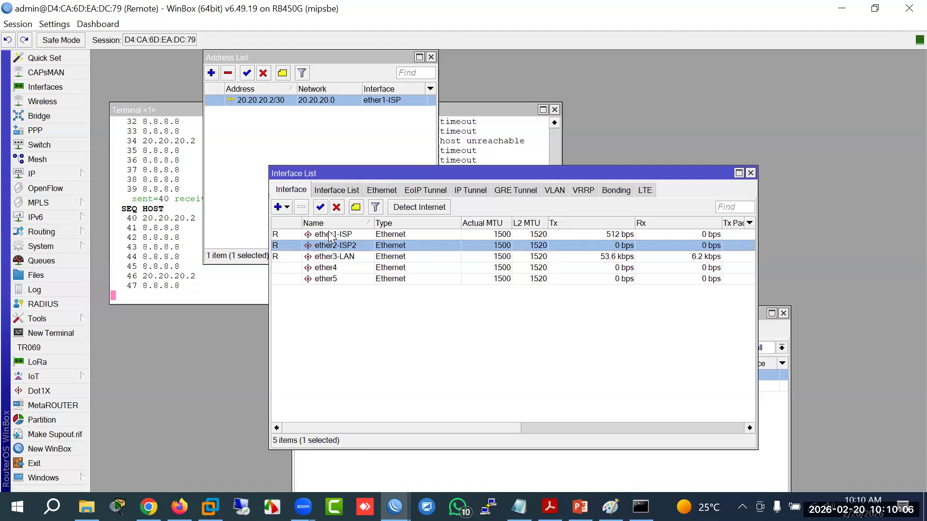
{"action": "left_click", "coordinate": [330, 236]}
{"action": "left_click", "coordinate": [336, 207]}
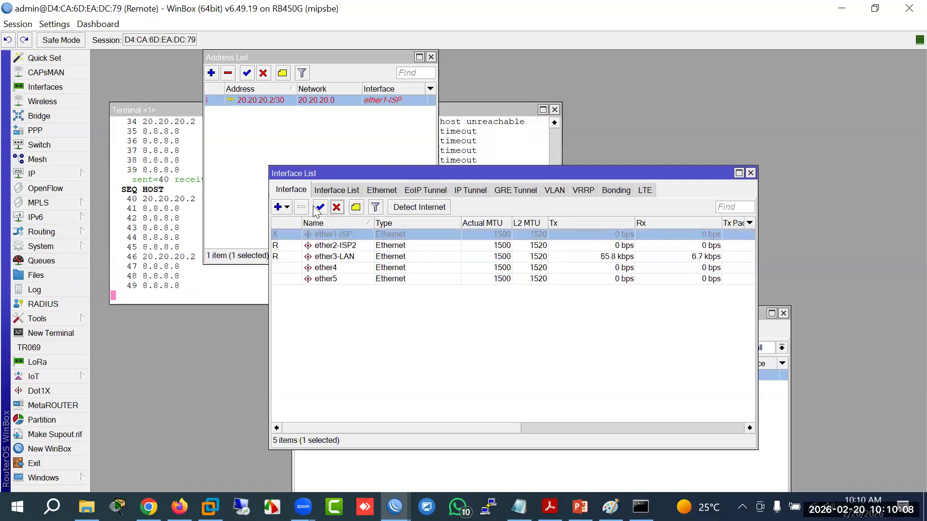
{"action": "left_click", "coordinate": [320, 208]}
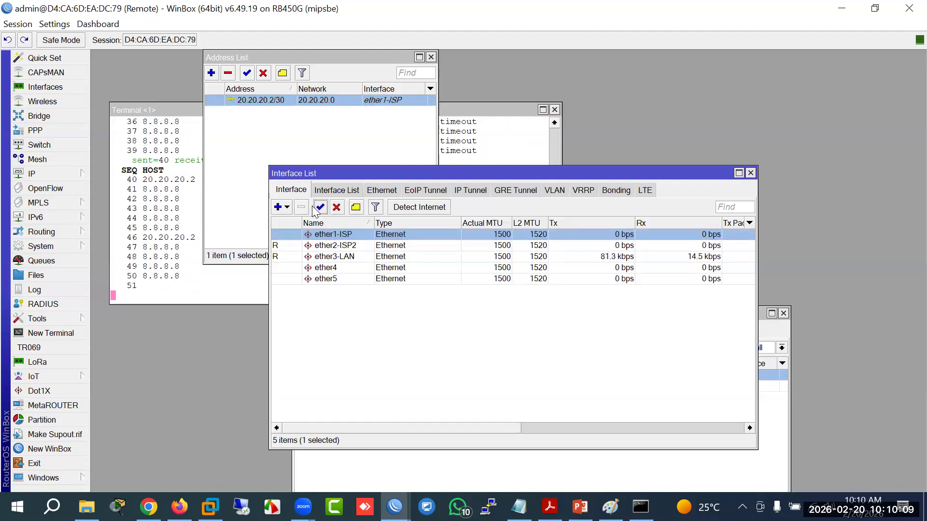
{"action": "left_click", "coordinate": [182, 109]}
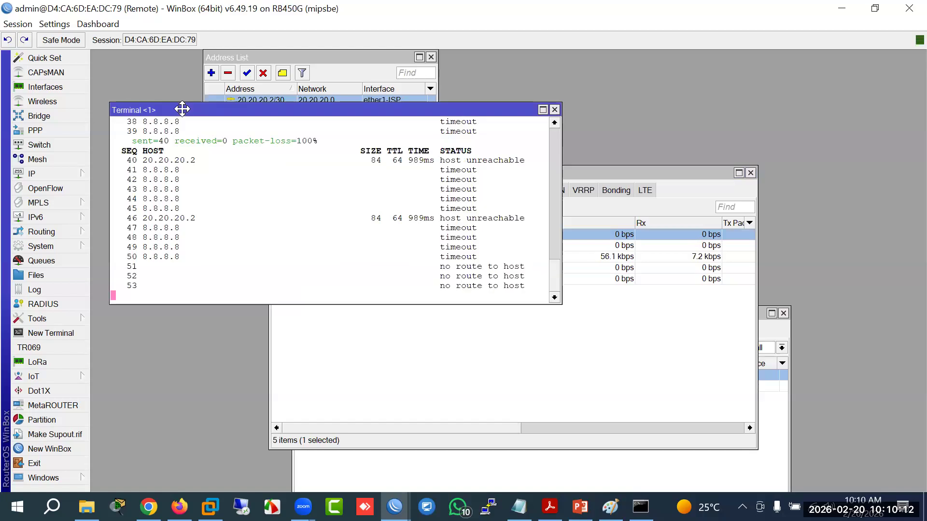
{"action": "left_click", "coordinate": [648, 173]}
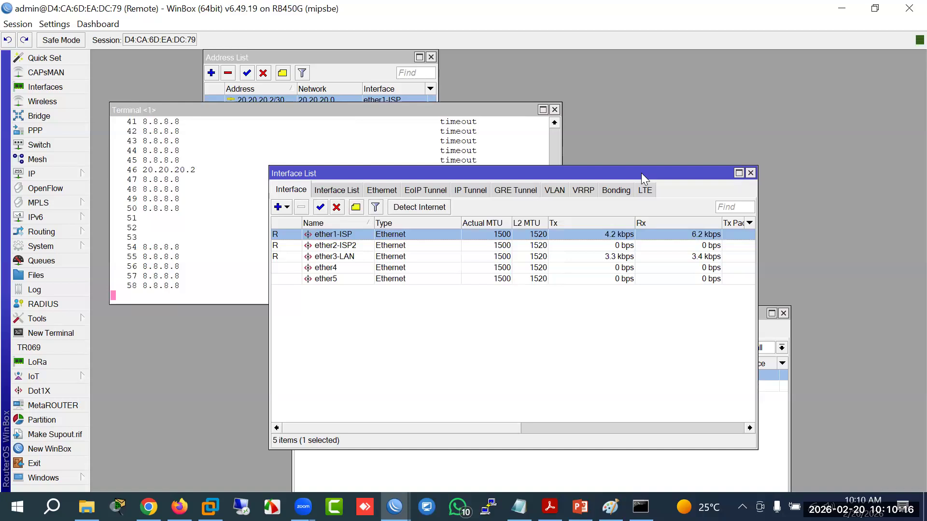
{"action": "left_click", "coordinate": [51, 333]}
Step: Ping 8.8.8.8 from the second terminal to confirm replies, then stop it
{"action": "type", "text": "pi"}
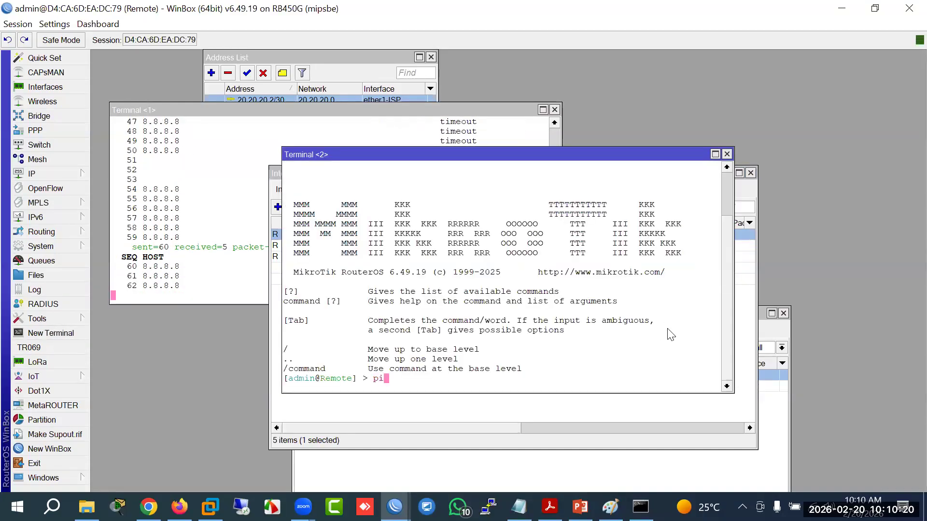
{"action": "type", "text": "ng 8.8"}
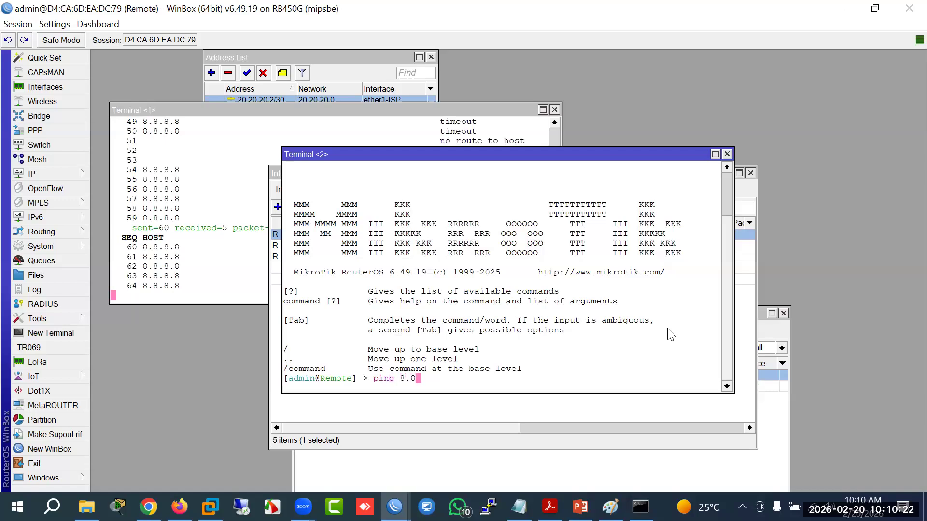
{"action": "type", "text": ".8.8."}
{"action": "key", "text": "Return"}
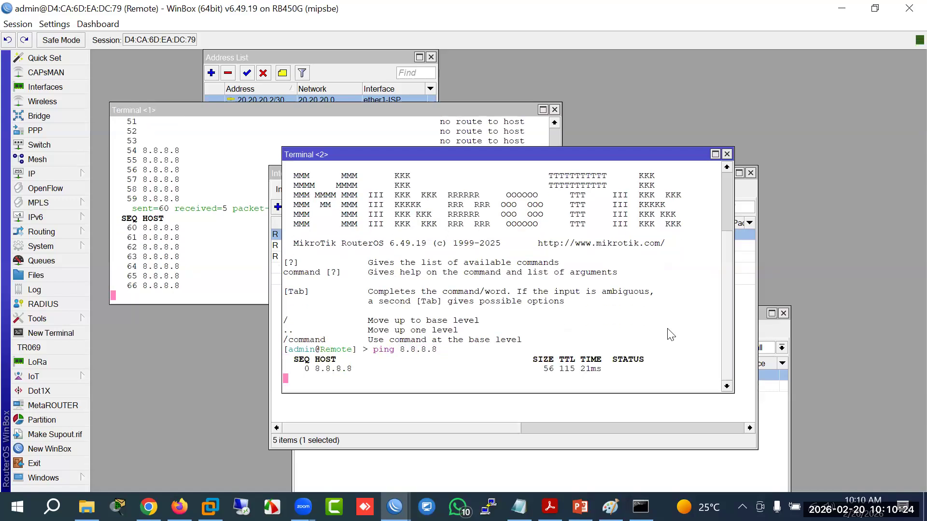
{"action": "key", "text": "ctrl+c"}
Step: Traceroute 8.8.8.8 and check the hops start at 20.20.20.1, then 10.50.1.1
{"action": "type", "text": "tool "}
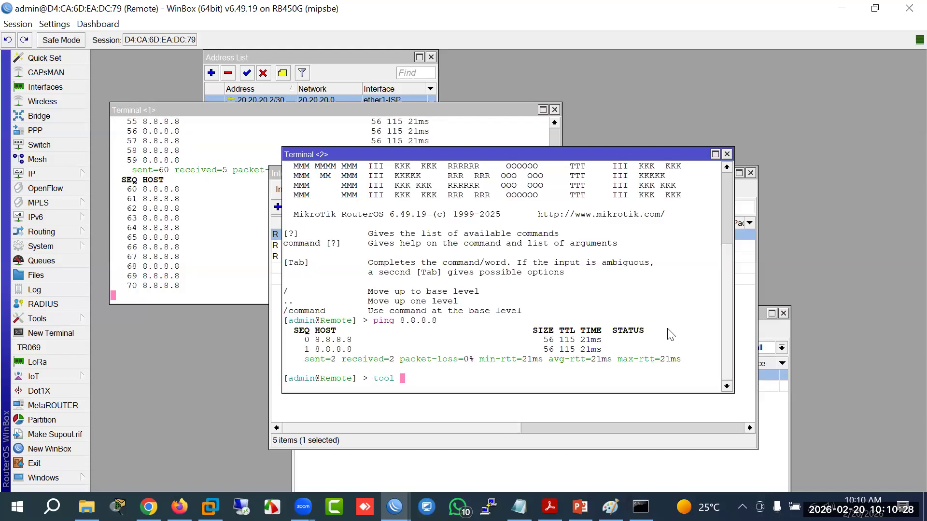
{"action": "type", "text": "trac"}
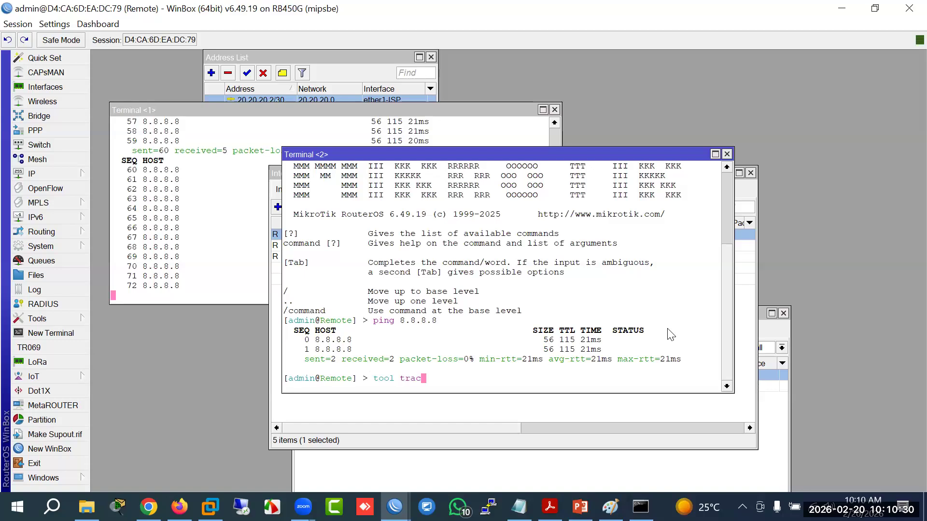
{"action": "type", "text": "eroute 8.8."}
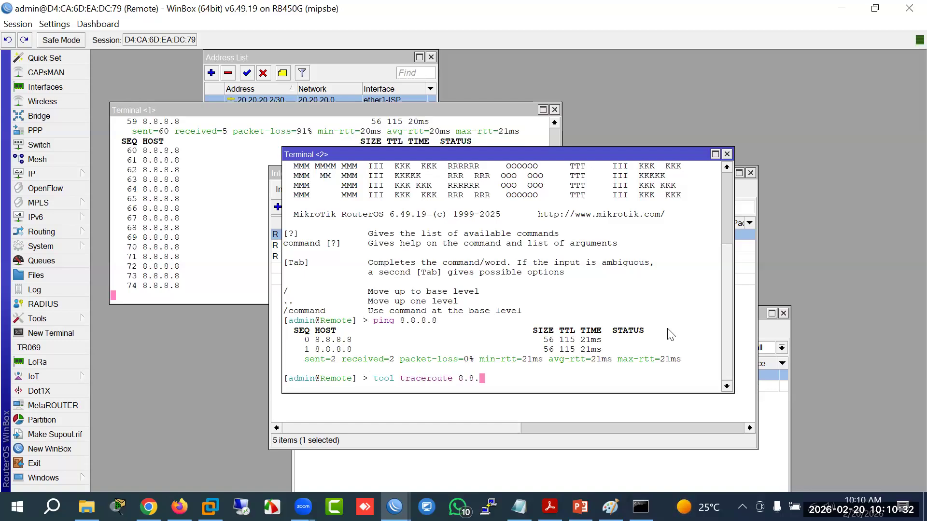
{"action": "type", "text": "8.8"}
{"action": "key", "text": "Return"}
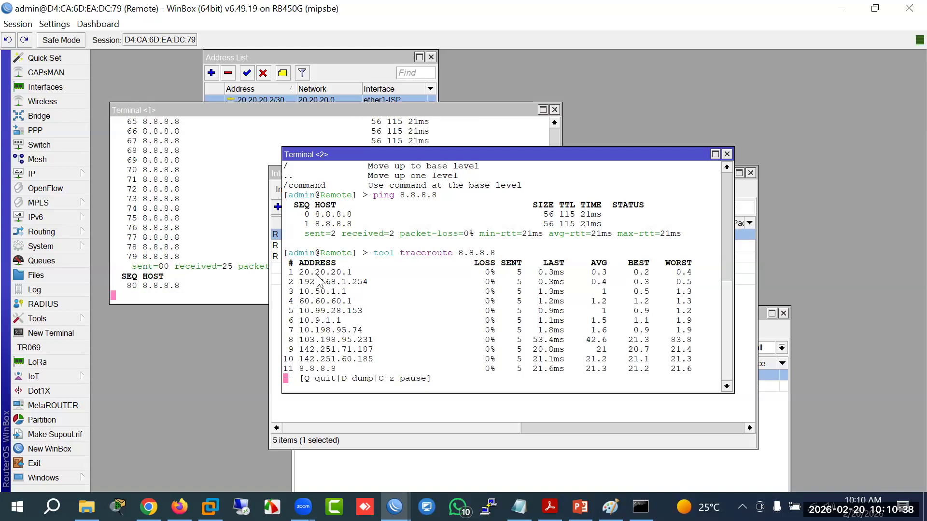
{"action": "left_click_drag", "start_coordinate": [346, 272], "coordinate": [304, 273]}
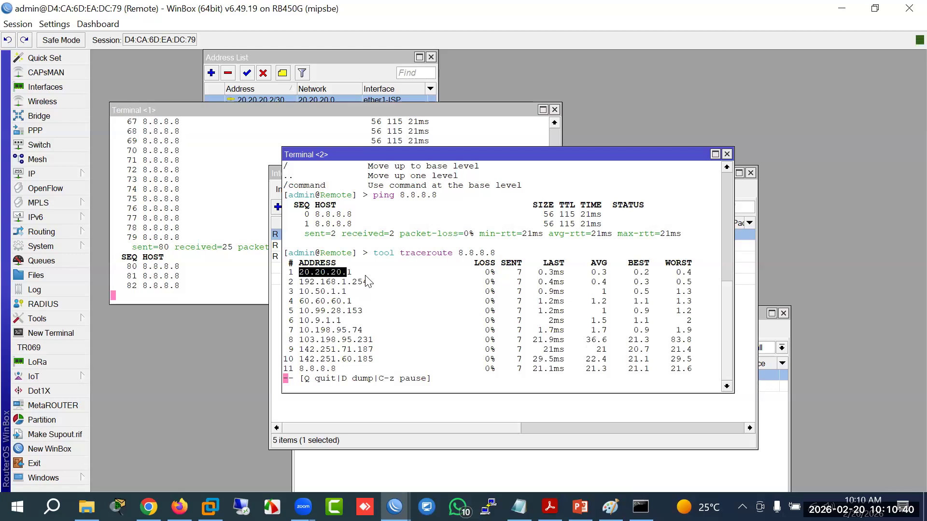
{"action": "left_click_drag", "start_coordinate": [363, 273], "coordinate": [305, 274]}
{"action": "left_click_drag", "start_coordinate": [368, 283], "coordinate": [299, 294]}
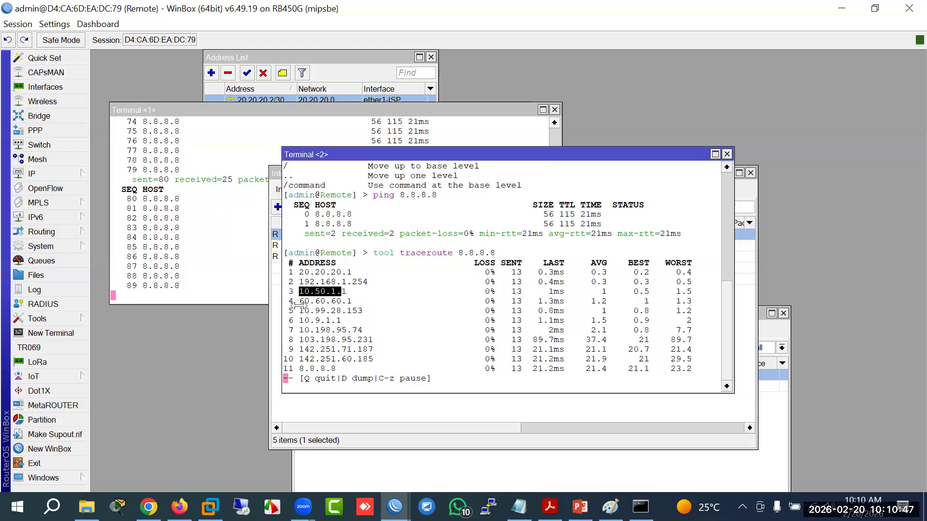
{"action": "left_click", "coordinate": [295, 124]}
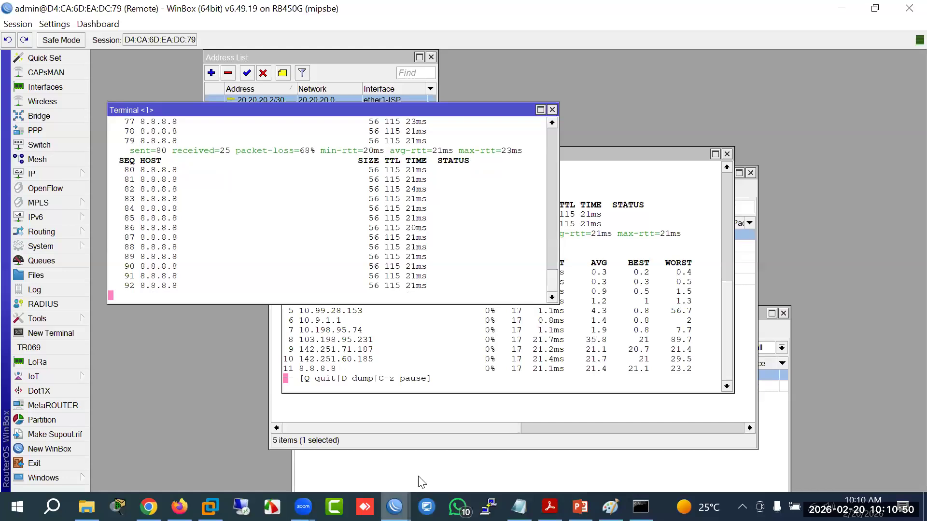
{"action": "left_click", "coordinate": [415, 462]}
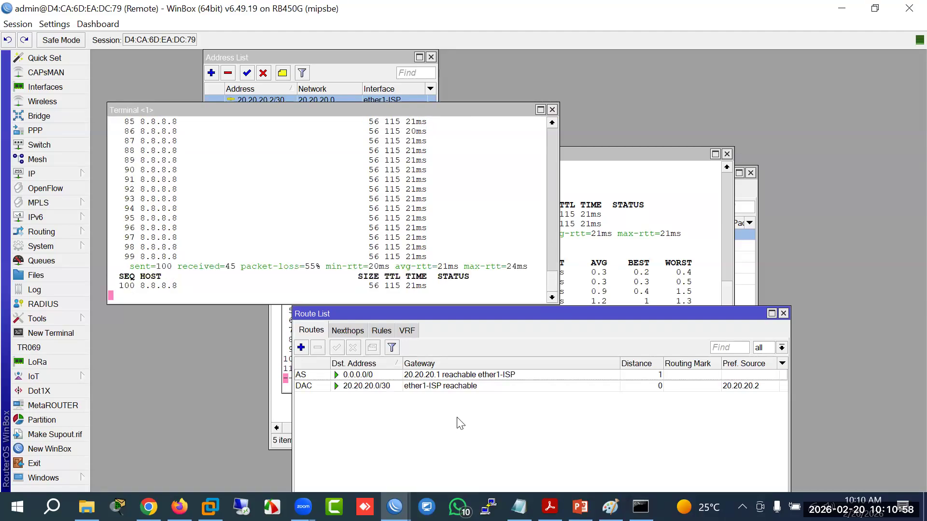
Step: Open the remote router's IP address list
{"action": "left_click", "coordinate": [640, 507]}
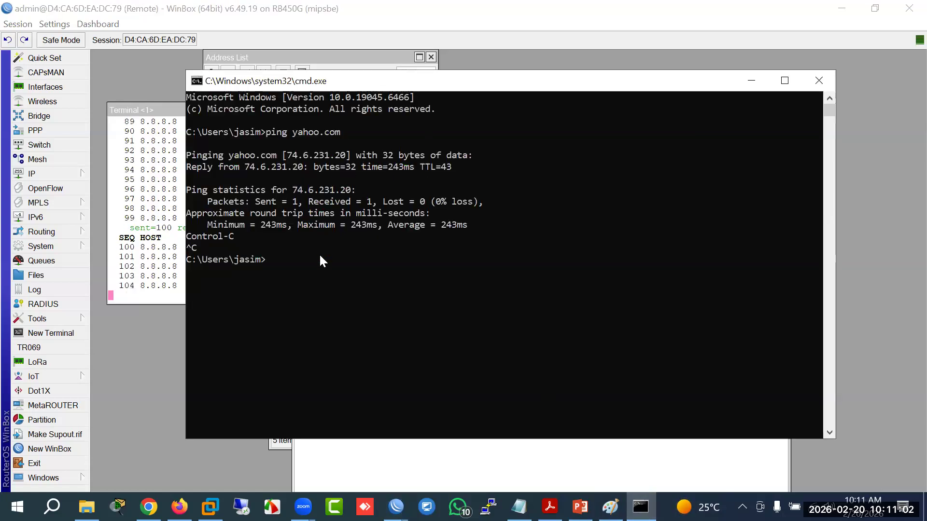
{"action": "key", "text": "alt+Tab"}
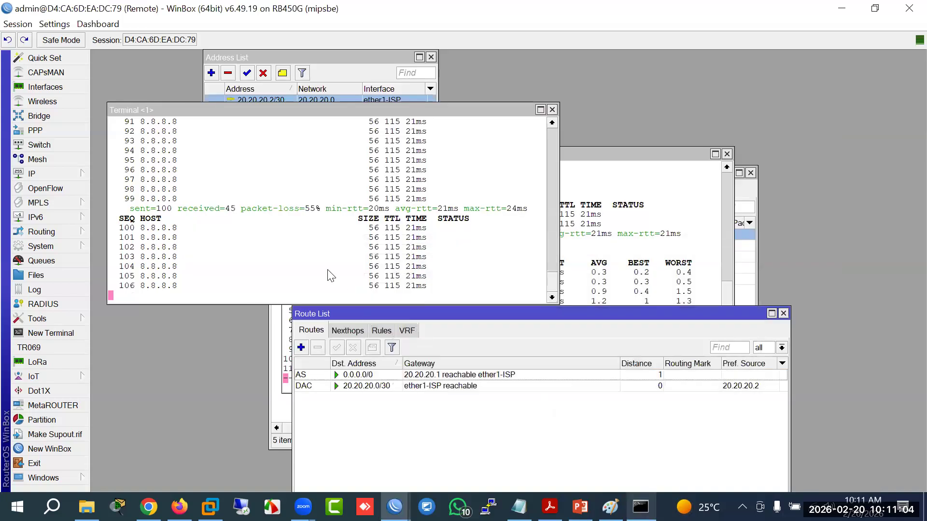
{"action": "left_click", "coordinate": [68, 174]}
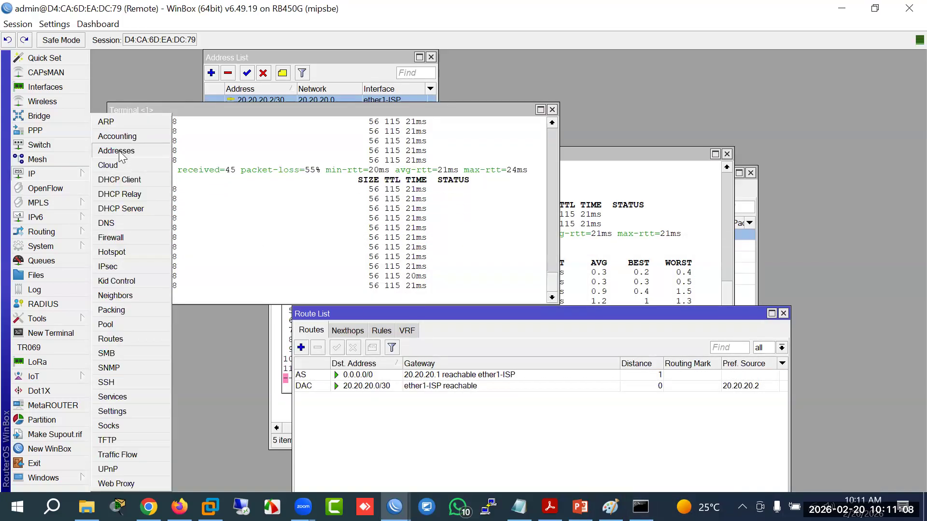
{"action": "left_click", "coordinate": [119, 153]}
{"action": "left_click_drag", "start_coordinate": [303, 60], "coordinate": [641, 257]}
Step: Add address 30.30.30.2/30 on interface ether2-ISP2 and return to the Route List
{"action": "left_click", "coordinate": [548, 270]}
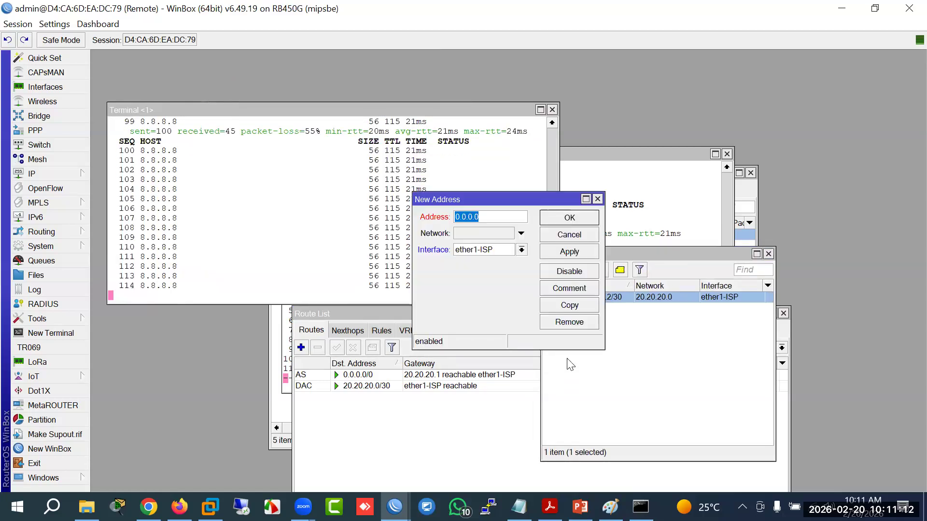
{"action": "type", "text": "30.30.30.2/3"}
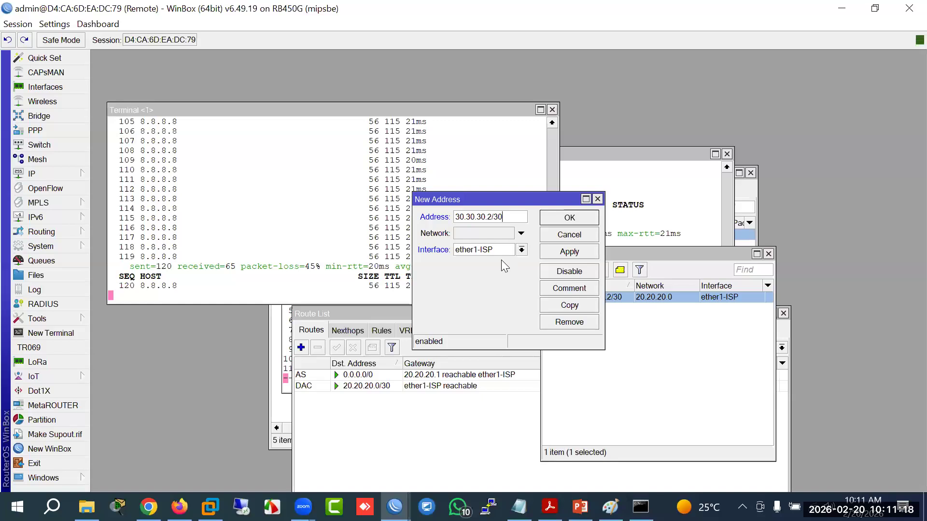
{"action": "left_click", "coordinate": [496, 250]}
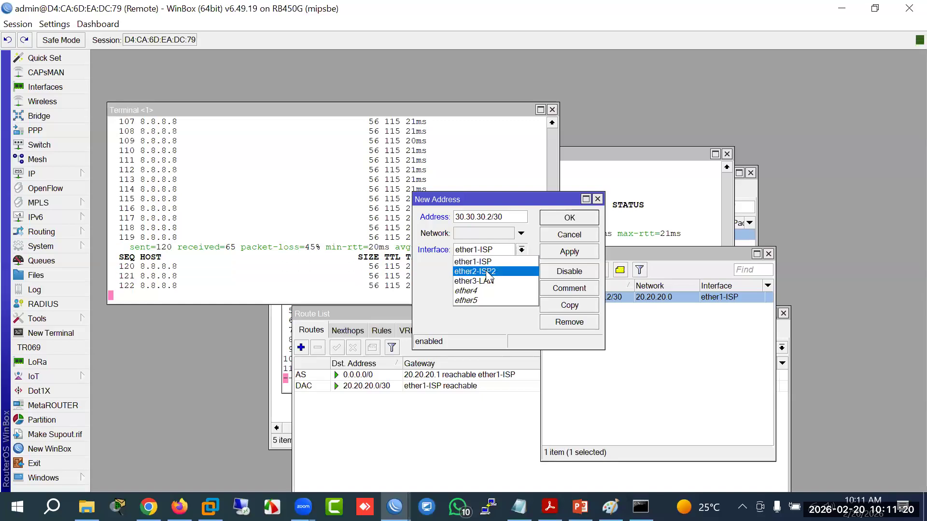
{"action": "left_click", "coordinate": [486, 270]}
{"action": "left_click", "coordinate": [574, 251]}
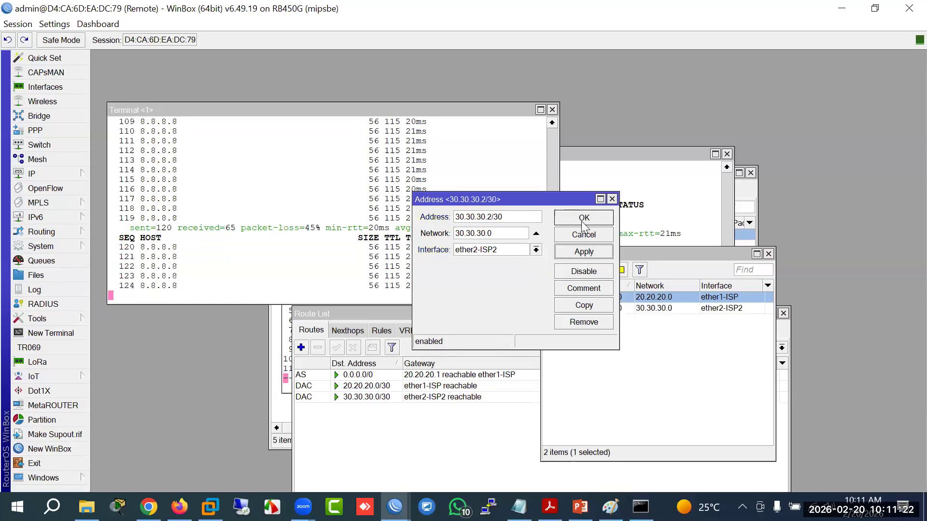
{"action": "left_click", "coordinate": [583, 219]}
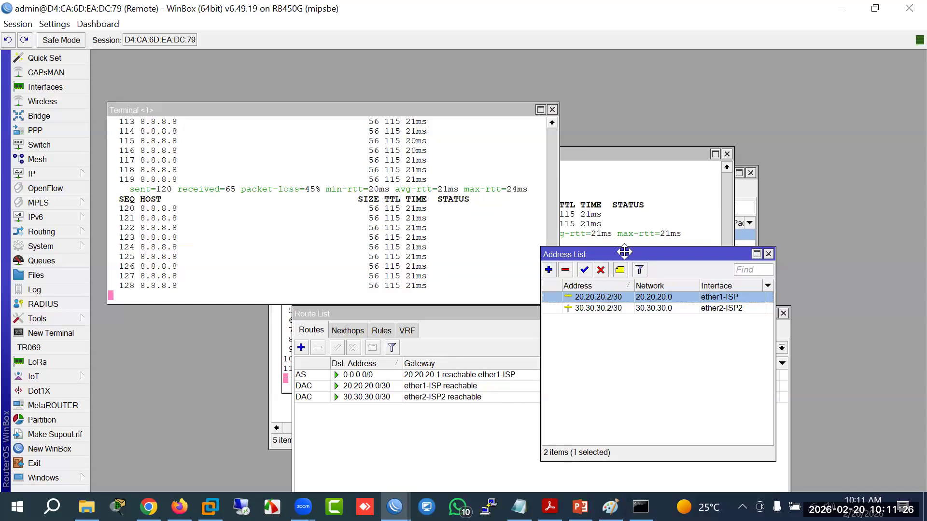
{"action": "left_click_drag", "start_coordinate": [622, 255], "coordinate": [591, 229]}
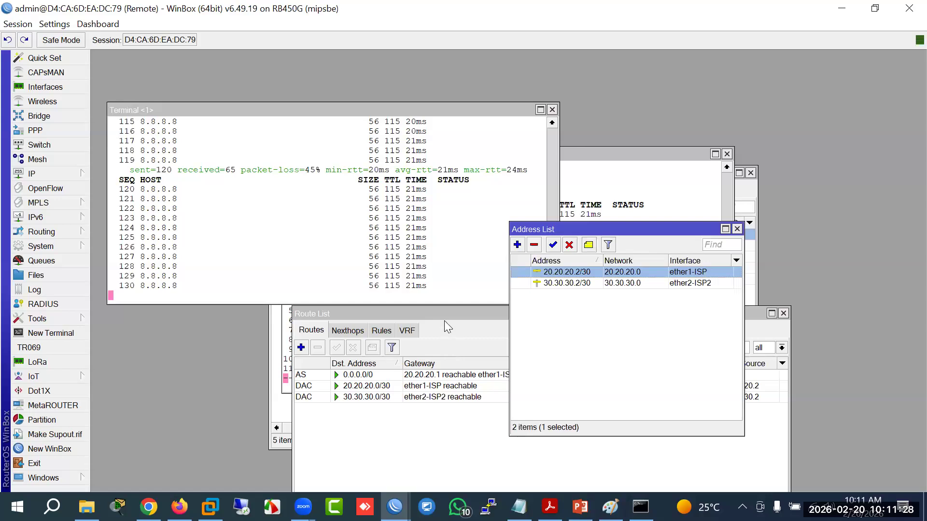
{"action": "left_click", "coordinate": [455, 328]}
{"action": "left_click", "coordinate": [300, 347]}
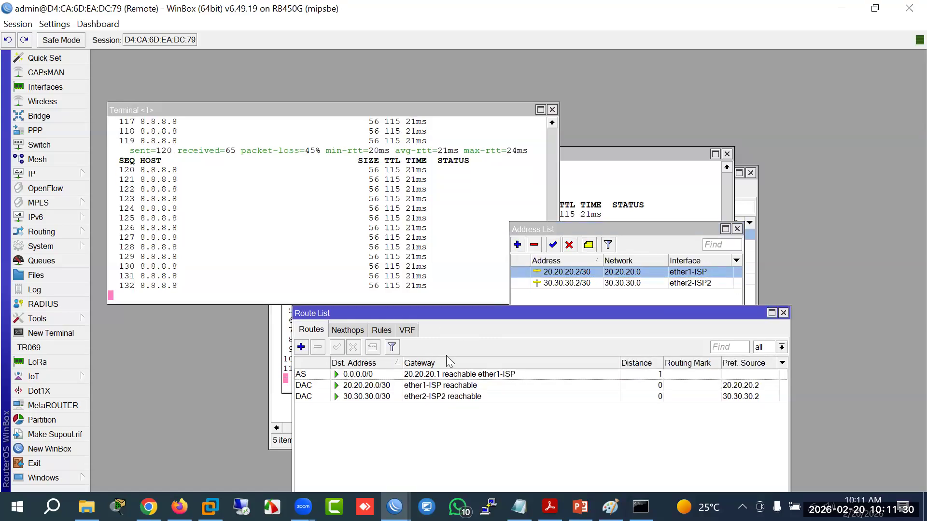
Step: Give the new route destination 74.6.231.20, copied from the cmd ping, and gateway 30.30.30.1
{"action": "left_click", "coordinate": [641, 507]}
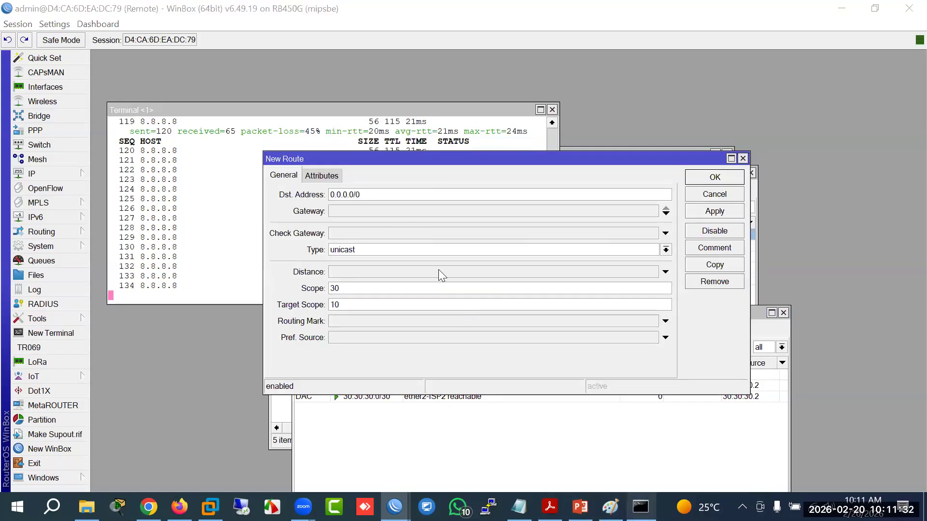
{"action": "left_click_drag", "start_coordinate": [355, 192], "coordinate": [293, 188]}
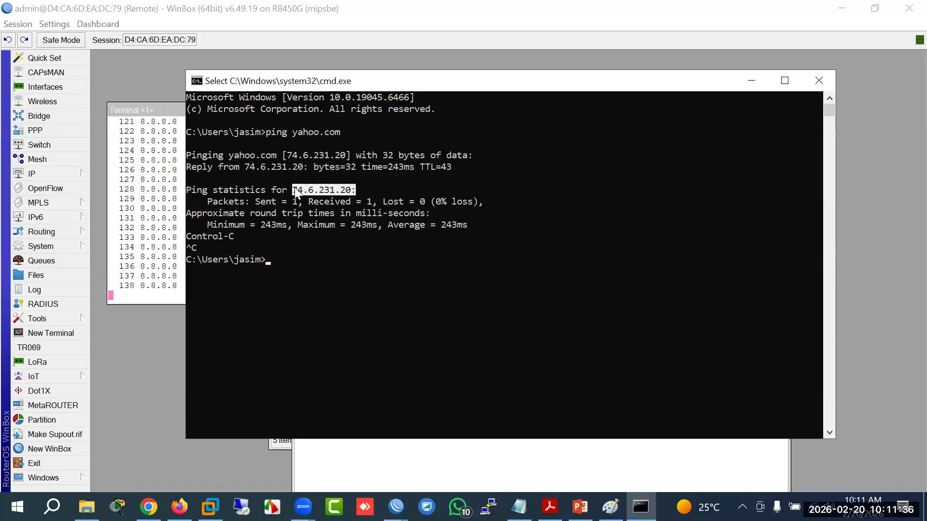
{"action": "key", "text": "ctrl+c"}
{"action": "left_click", "coordinate": [640, 507]}
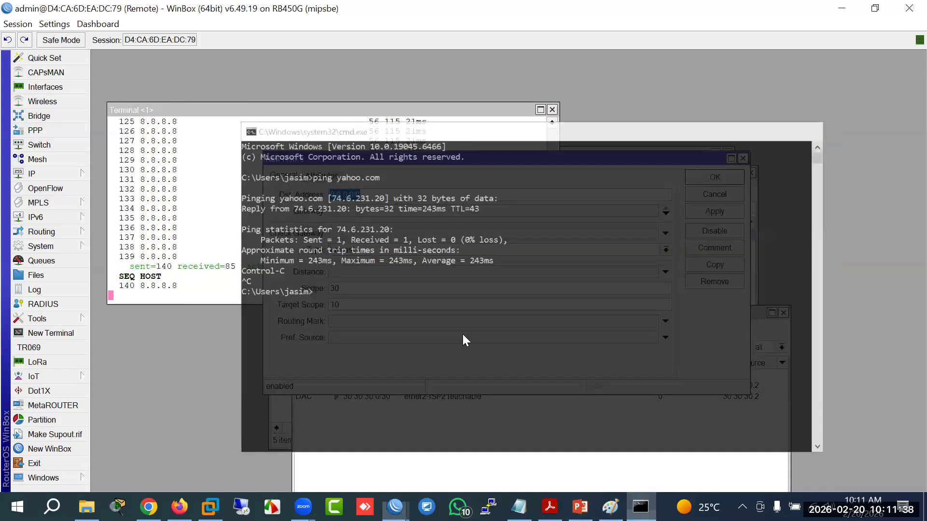
{"action": "key", "text": "ctrl+v"}
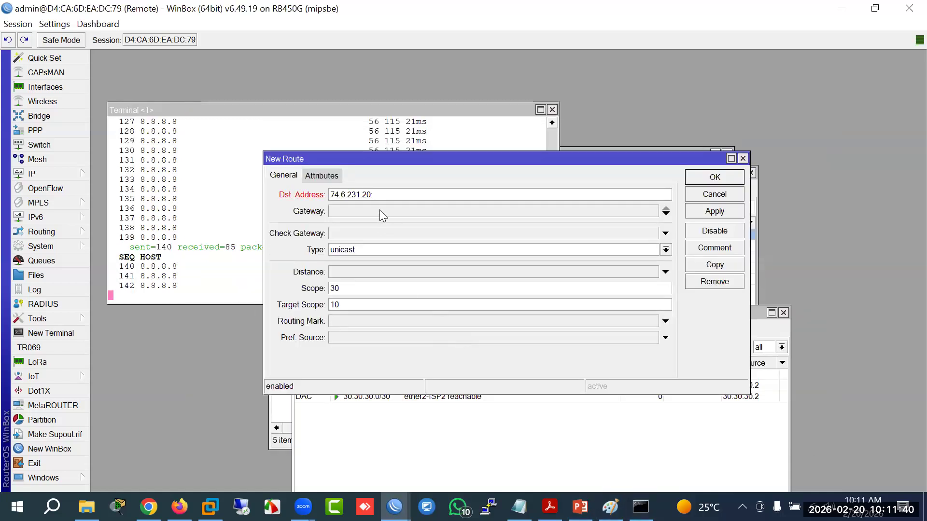
{"action": "left_click", "coordinate": [360, 215]}
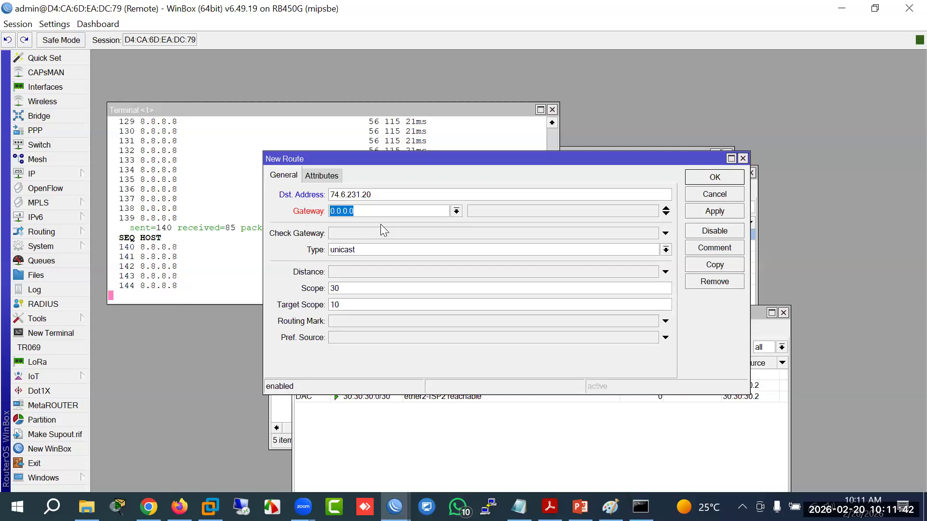
{"action": "type", "text": "30."}
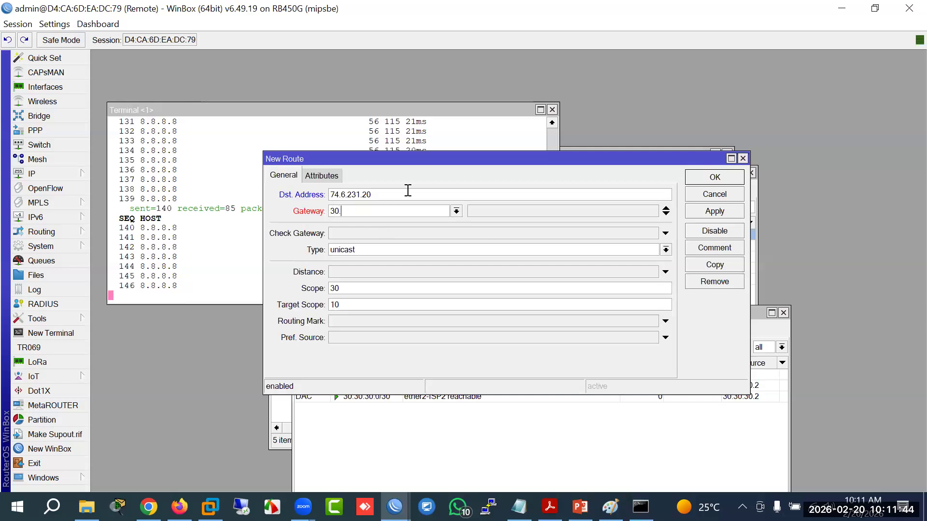
{"action": "type", "text": "30.30.1"}
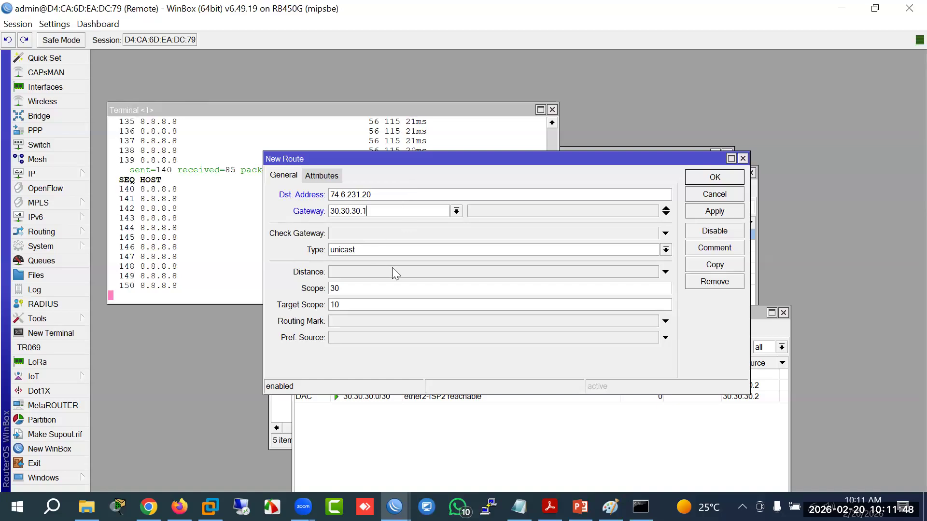
{"action": "left_click_drag", "start_coordinate": [545, 163], "coordinate": [514, 293]}
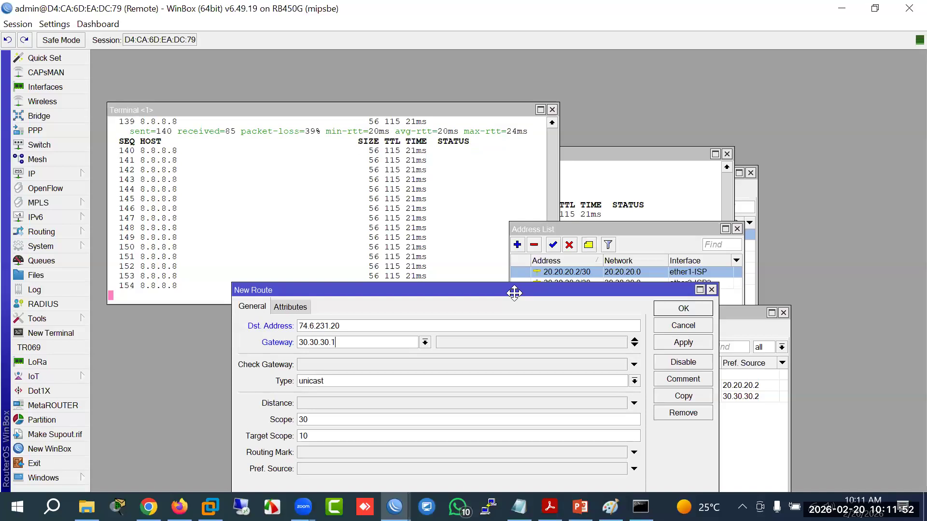
{"action": "left_click_drag", "start_coordinate": [514, 293], "coordinate": [513, 256]}
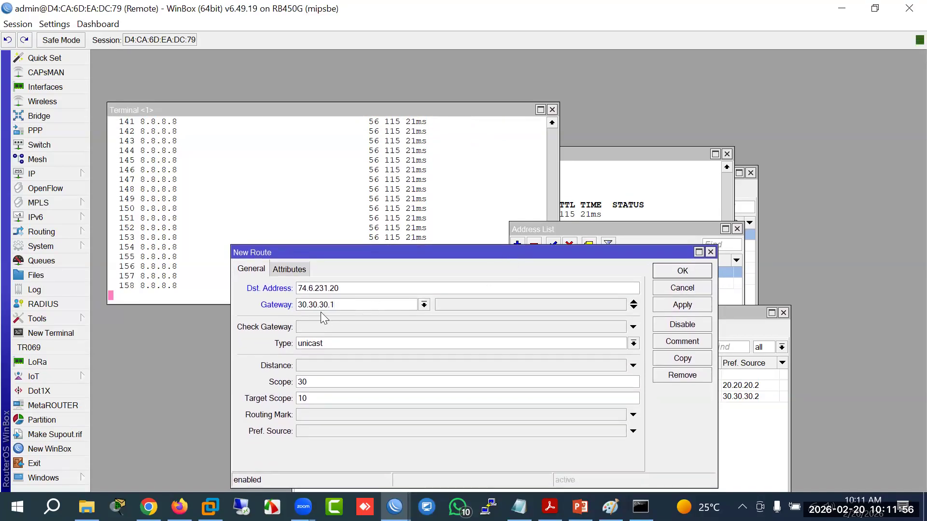
Step: Bring the ISP router's session forward and open its IP address list
{"action": "mouse_move", "coordinate": [395, 507]}
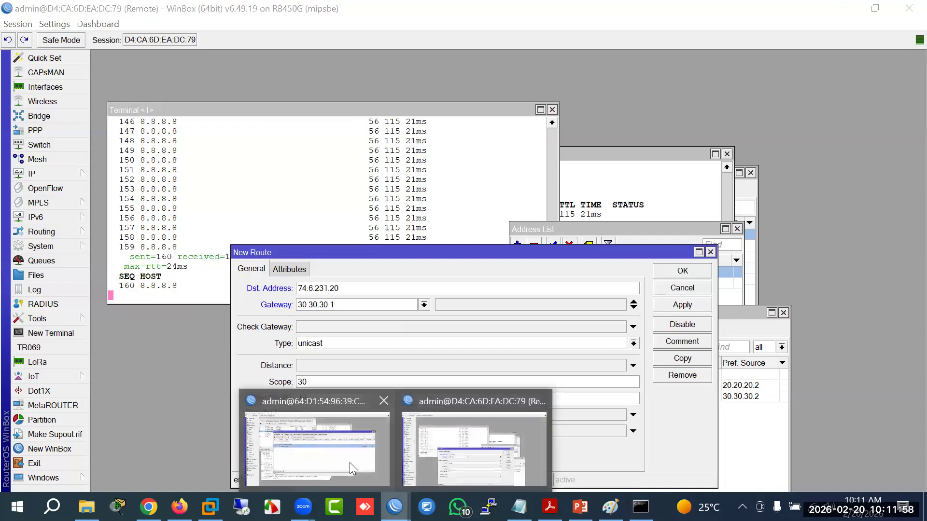
{"action": "left_click", "coordinate": [350, 462]}
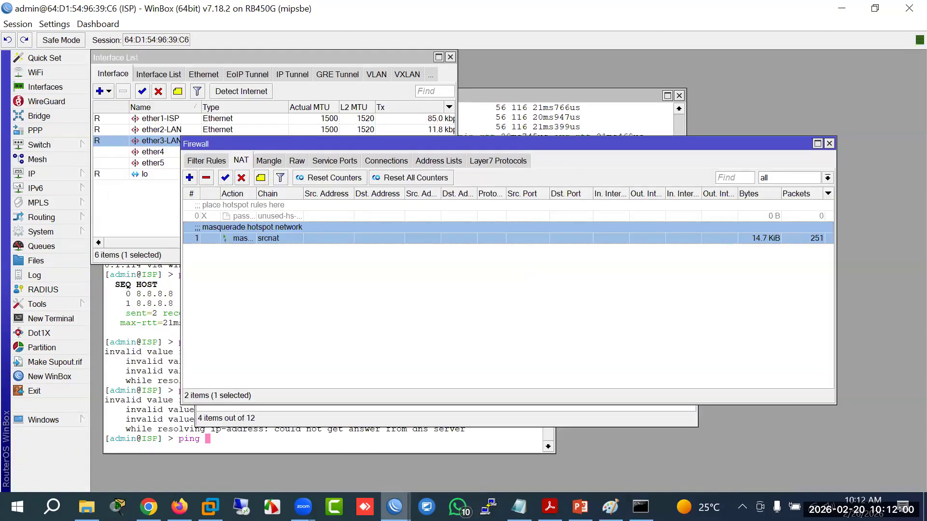
{"action": "left_click", "coordinate": [462, 467]}
{"action": "left_click", "coordinate": [344, 306]}
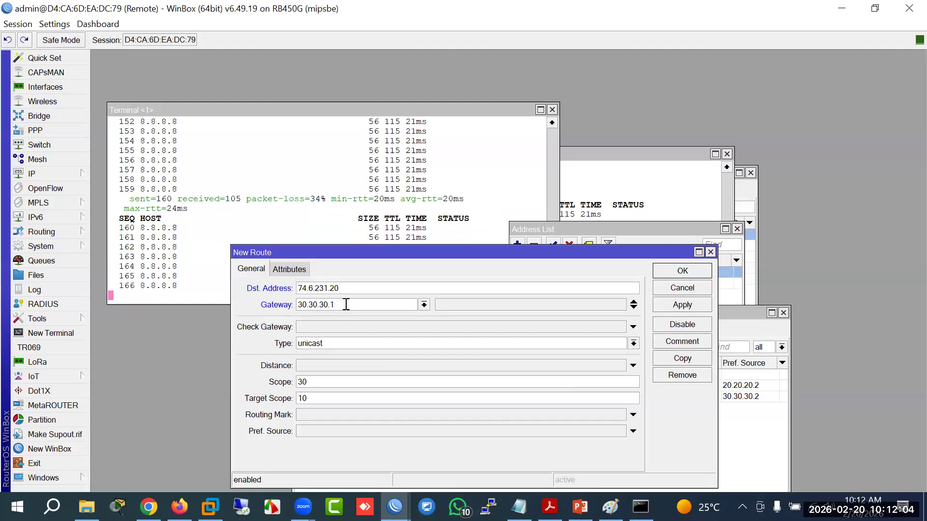
{"action": "mouse_move", "coordinate": [394, 507]}
{"action": "left_click", "coordinate": [352, 461]}
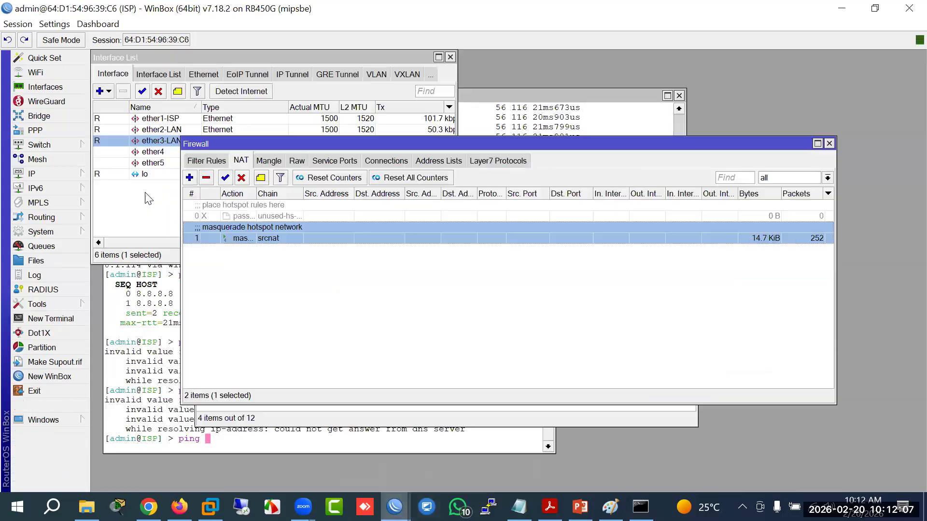
{"action": "left_click", "coordinate": [63, 172]}
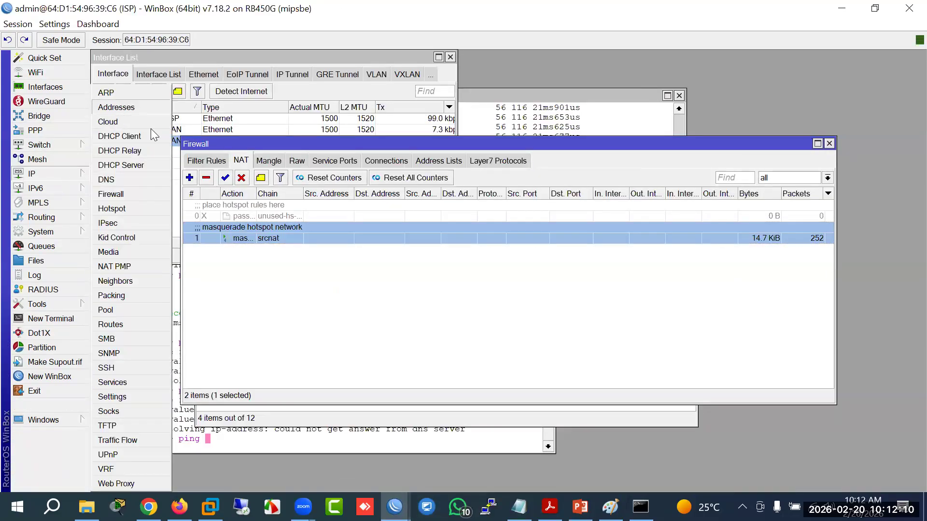
{"action": "left_click", "coordinate": [118, 107]}
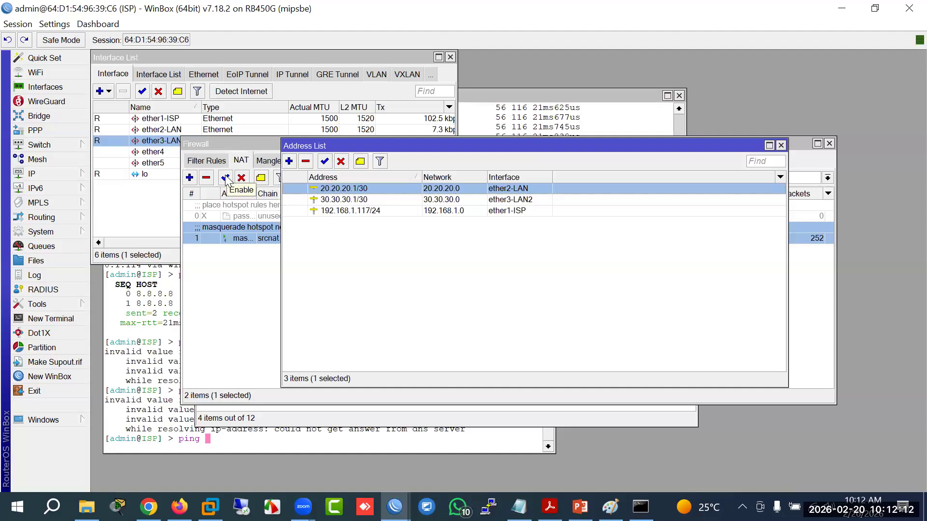
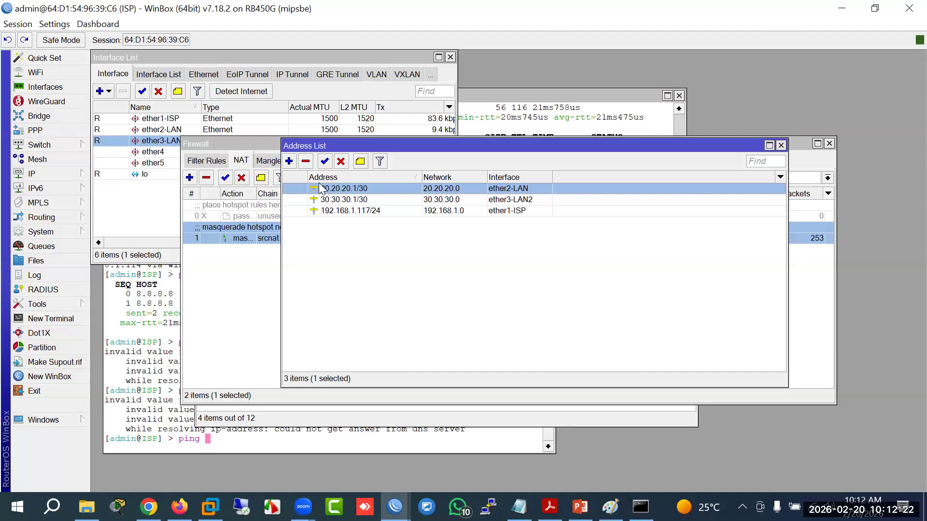
Step: Select the 30.30.30.1/30 address on the ISP router, then switch to the Remote router's WinBox session
{"action": "left_click", "coordinate": [341, 200]}
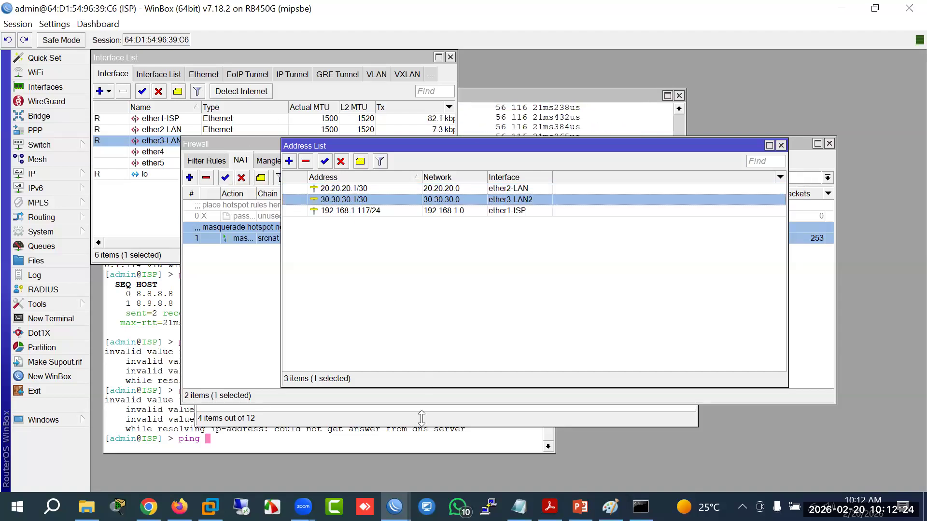
{"action": "mouse_move", "coordinate": [394, 507]}
{"action": "left_click", "coordinate": [449, 444]}
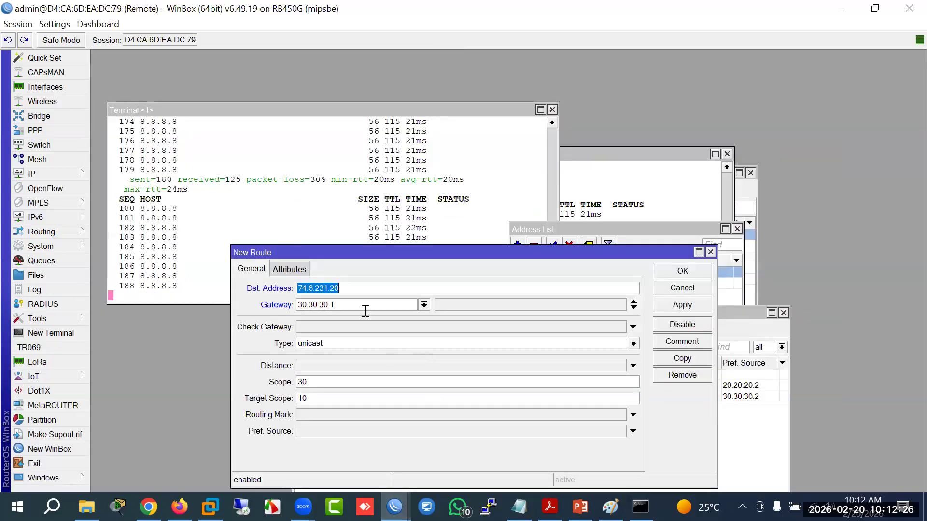
Step: Confirm the 30.30.30.2/30 address on ether2-ISP2, then save the 74.6.231.20 route via gateway 30.30.30.1
{"action": "left_click", "coordinate": [66, 176]}
{"action": "left_click", "coordinate": [110, 150]}
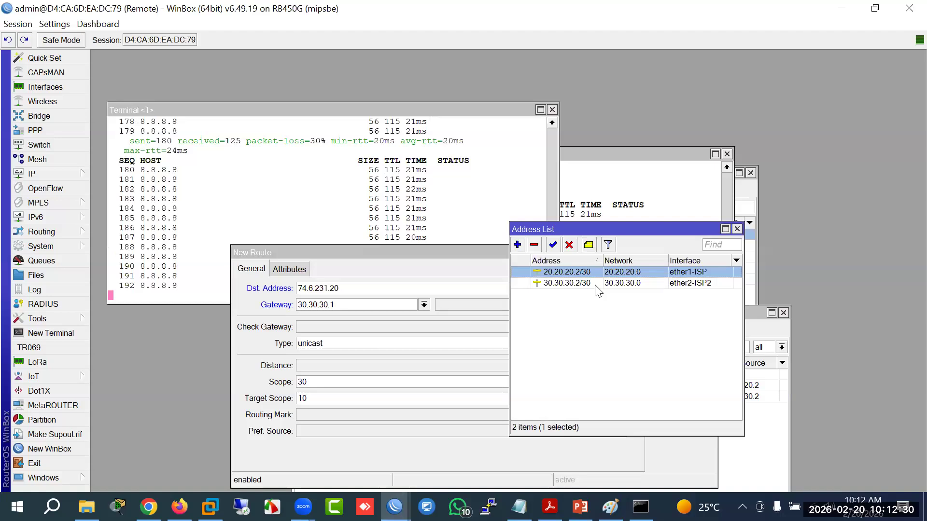
{"action": "left_click", "coordinate": [579, 285]}
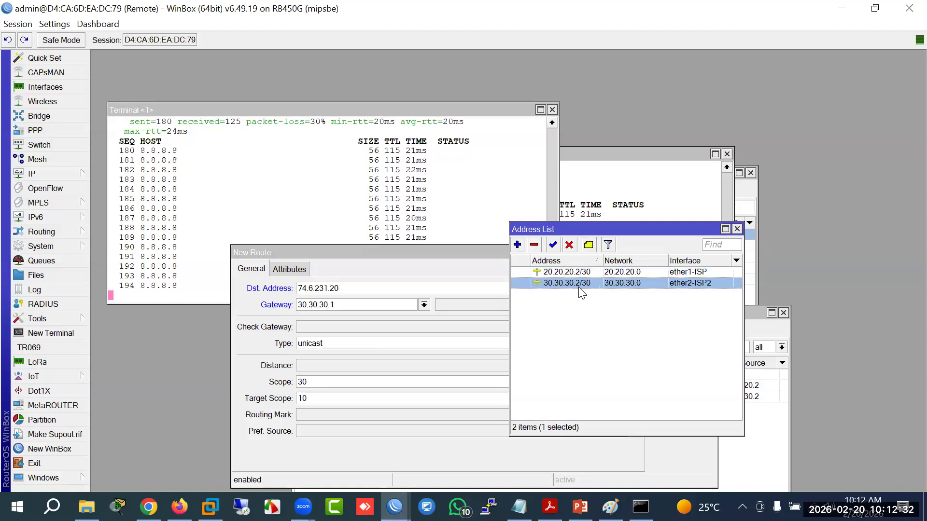
{"action": "left_click", "coordinate": [446, 256]}
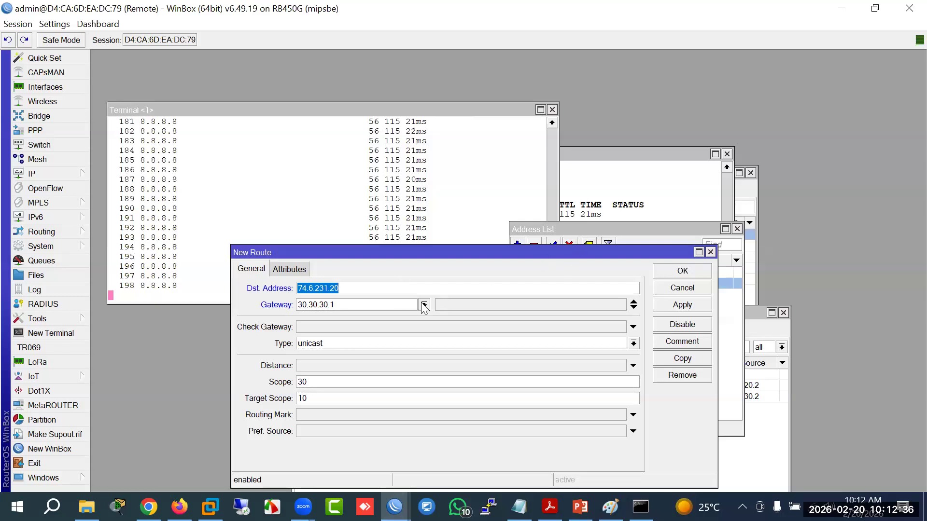
{"action": "left_click", "coordinate": [365, 306]}
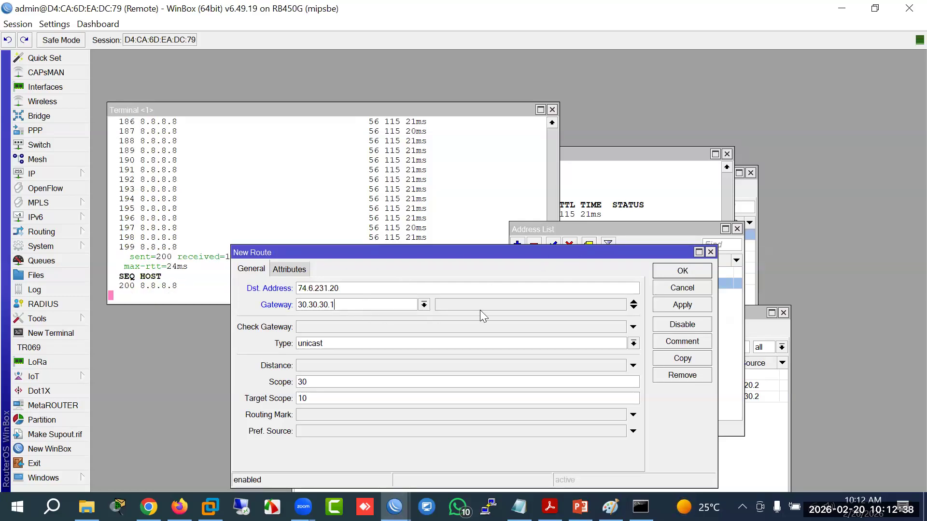
{"action": "left_click", "coordinate": [682, 271]}
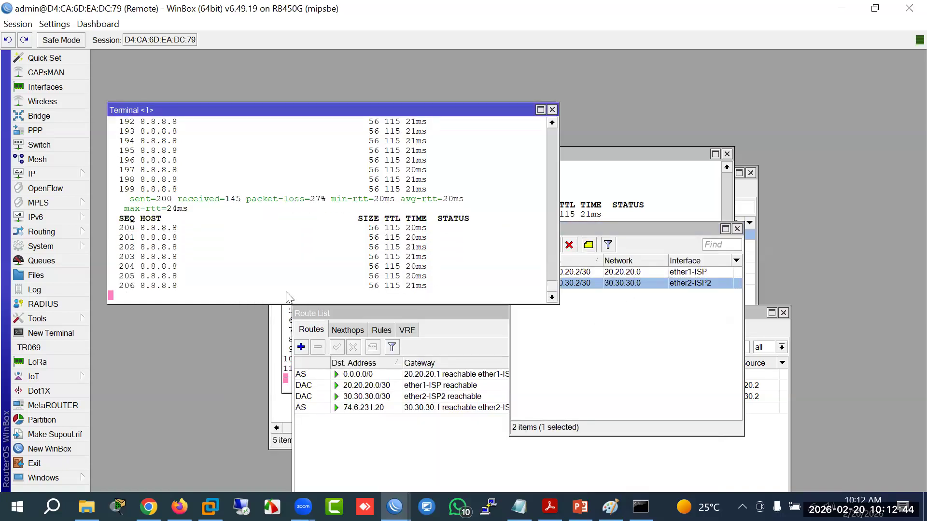
Step: Stop the ping to 8.8.8.8 and type 'tool traceroute' in the Remote router terminal
{"action": "key", "text": "ctrl+c"}
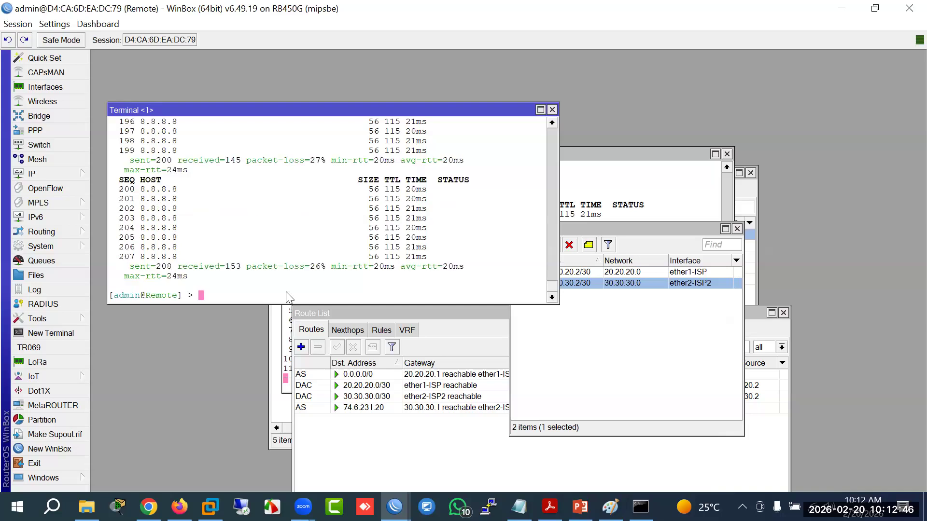
{"action": "key", "text": "Up"}
{"action": "key", "text": "BackSpace"}
{"action": "key", "text": "BackSpace"}
{"action": "key", "text": "BackSpace"}
{"action": "key", "text": "BackSpace"}
{"action": "key", "text": "BackSpace"}
{"action": "key", "text": "BackSpace"}
{"action": "key", "text": "BackSpace"}
{"action": "key", "text": "BackSpace"}
{"action": "key", "text": "BackSpace"}
{"action": "key", "text": "BackSpace"}
{"action": "key", "text": "BackSpace"}
{"action": "key", "text": "BackSpace"}
{"action": "type", "text": "tool traceroute"}
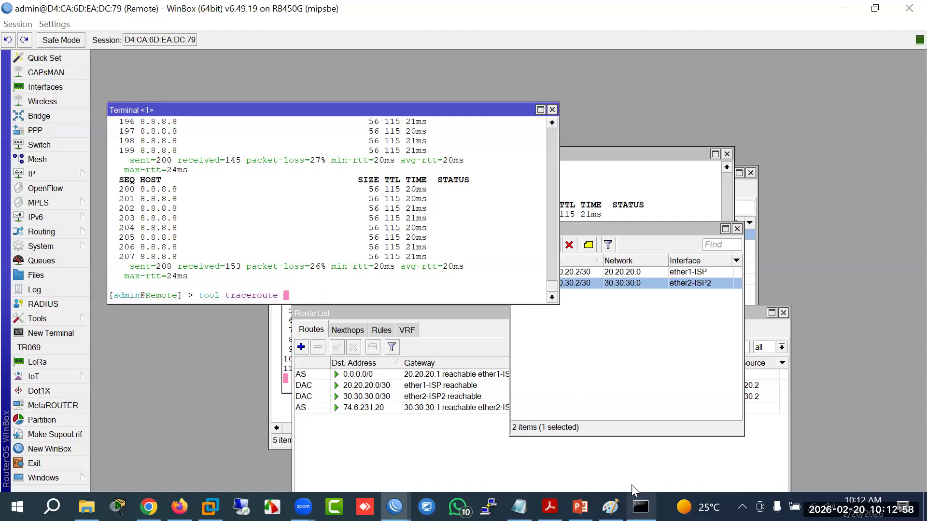
Step: Copy 74.6.231.20 from the command prompt, paste it after the traceroute command and run it
{"action": "left_click", "coordinate": [641, 507]}
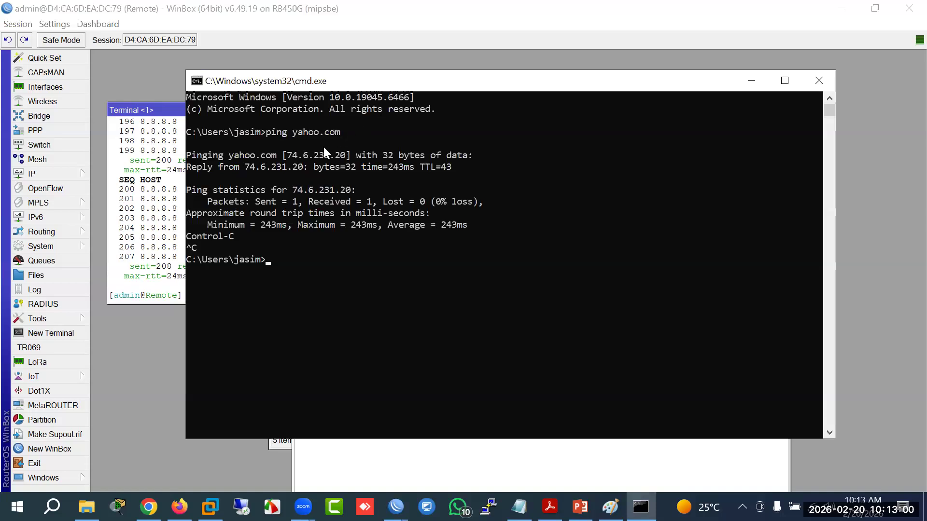
{"action": "left_click", "coordinate": [289, 156]}
{"action": "left_click_drag", "start_coordinate": [326, 161], "coordinate": [337, 155]}
{"action": "key", "text": "ctrl+c"}
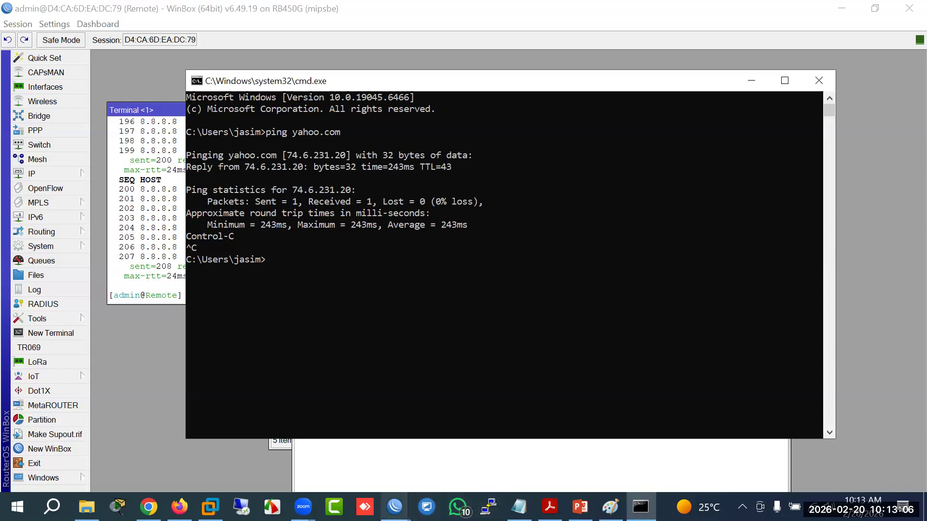
{"action": "mouse_move", "coordinate": [394, 506]}
{"action": "left_click", "coordinate": [444, 466]}
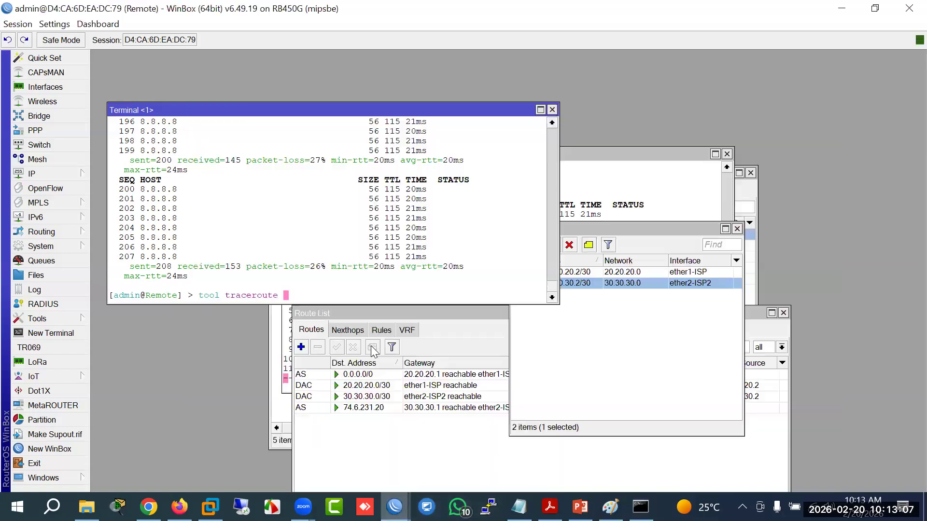
{"action": "right_click", "coordinate": [375, 292]}
{"action": "left_click", "coordinate": [417, 348]}
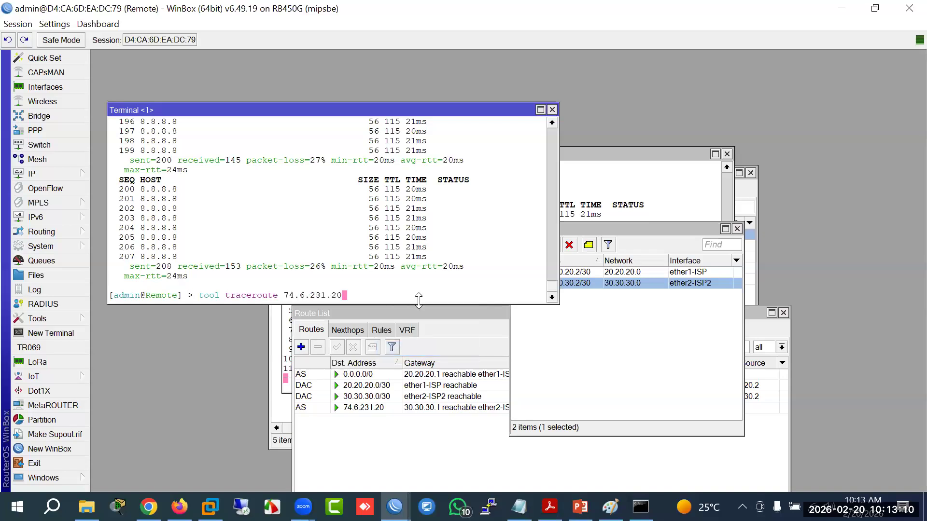
{"action": "key", "text": "Return"}
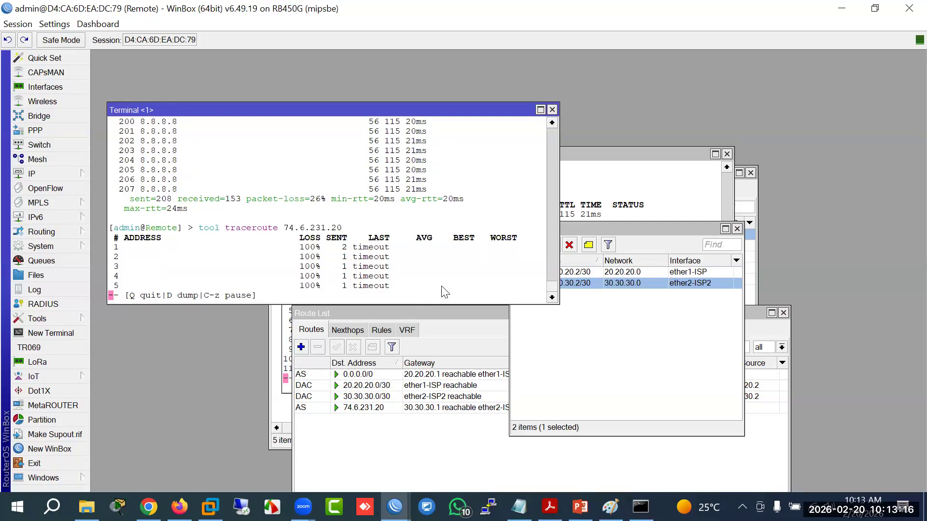
Step: Set the 0.0.0.0/0 default route's distance to 2
{"action": "left_click", "coordinate": [644, 393]}
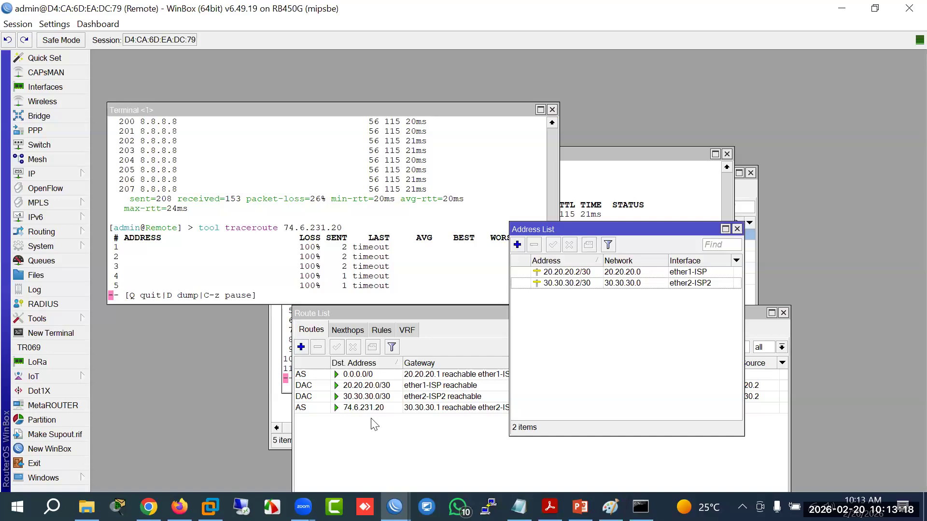
{"action": "left_click", "coordinate": [432, 376]}
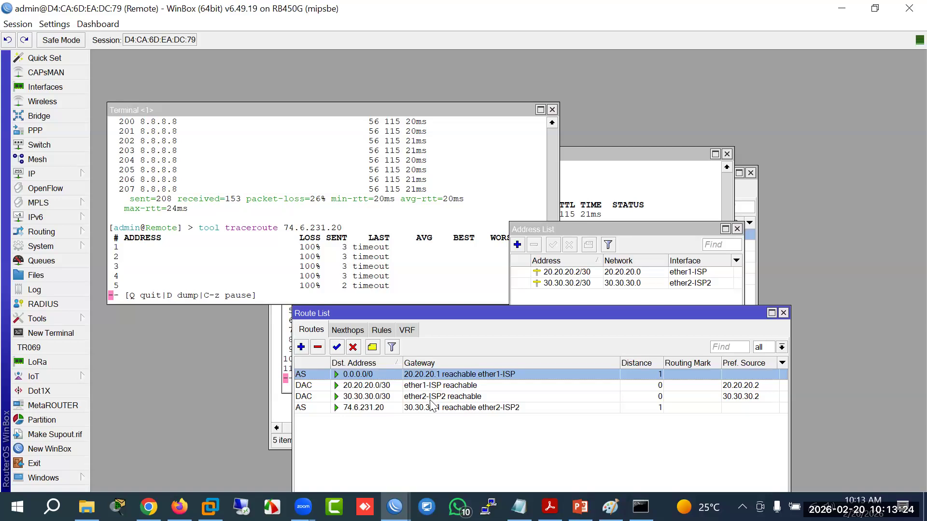
{"action": "double_click", "coordinate": [453, 374]}
{"action": "left_click", "coordinate": [326, 363]}
{"action": "type", "text": "2"}
{"action": "key", "text": "Return"}
Step: Stop the traceroute and rerun the traceroute to 74.6.231.20
{"action": "left_click", "coordinate": [319, 285]}
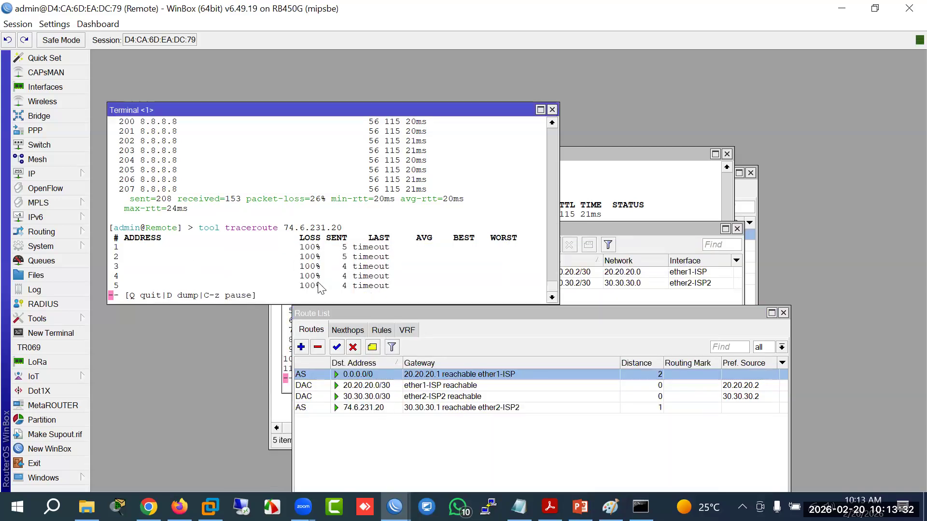
{"action": "key", "text": "q"}
{"action": "key", "text": "Up"}
{"action": "key", "text": "Return"}
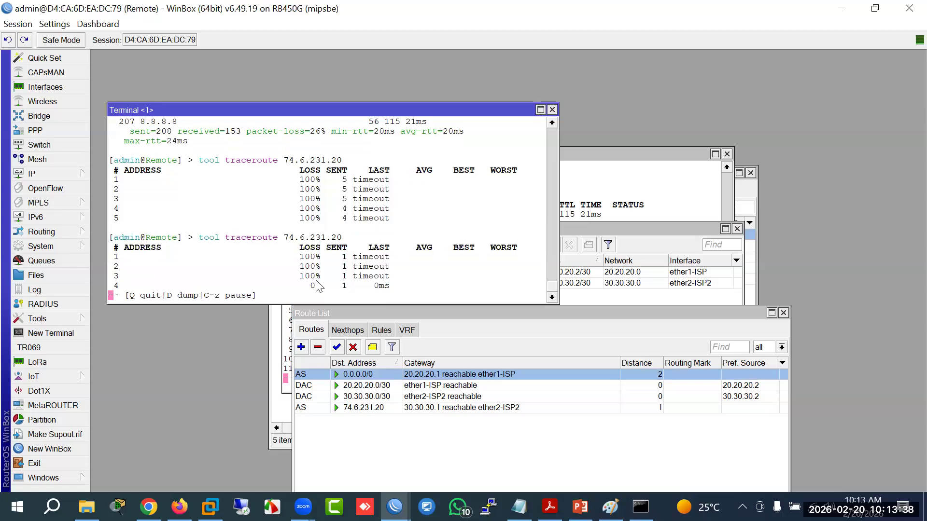
Step: Stop the traceroute, type 'ping' and try pasting the address after it
{"action": "type", "text": "qping"}
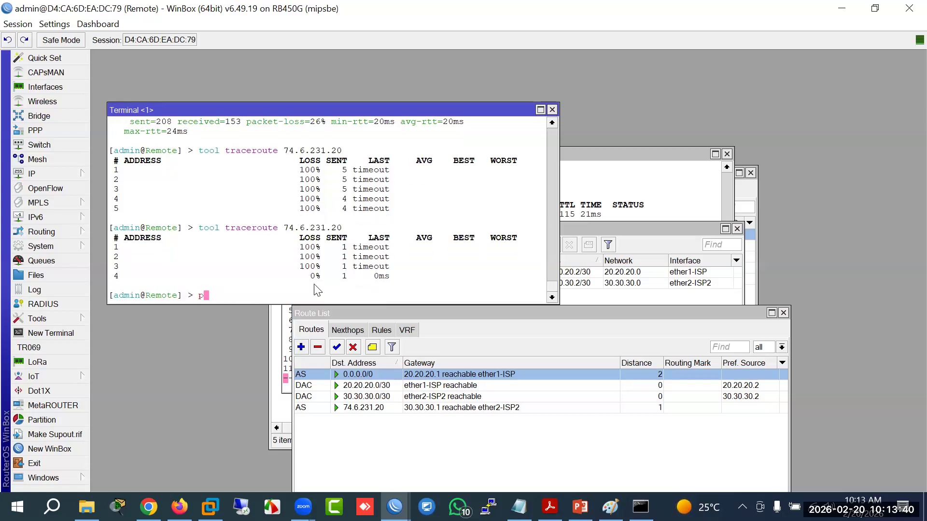
{"action": "right_click", "coordinate": [296, 295]}
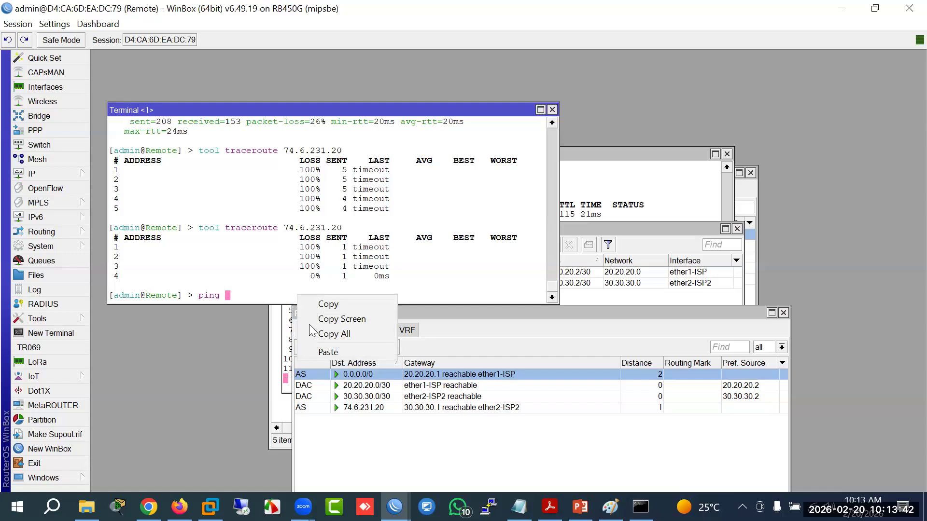
{"action": "left_click", "coordinate": [320, 352]}
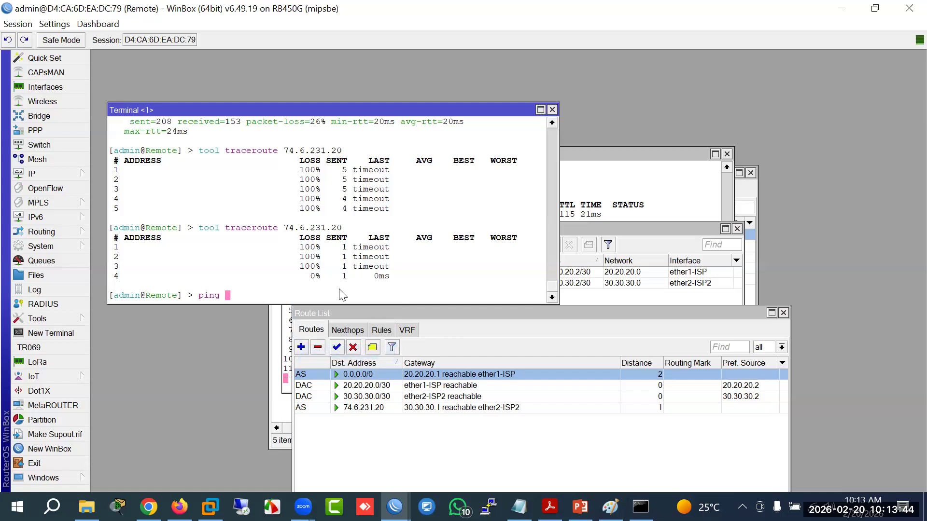
{"action": "right_click", "coordinate": [249, 286]}
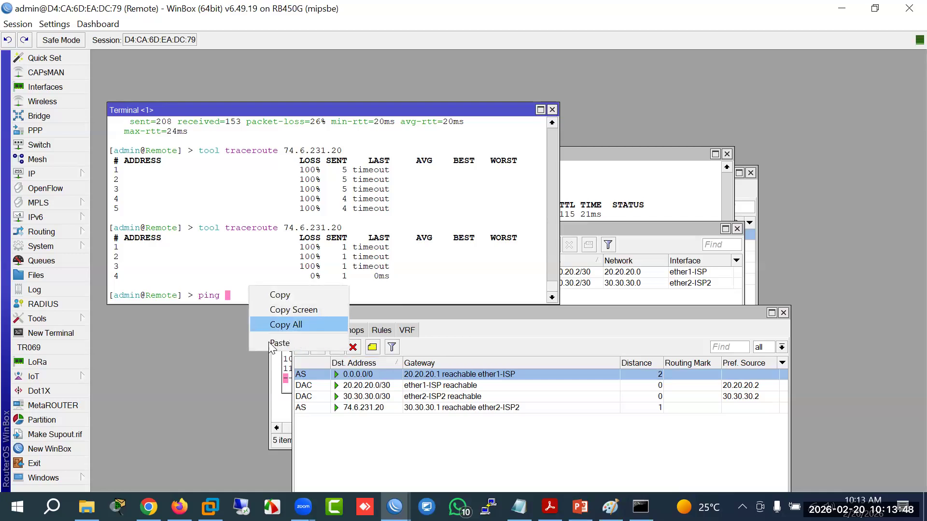
{"action": "left_click", "coordinate": [270, 343]}
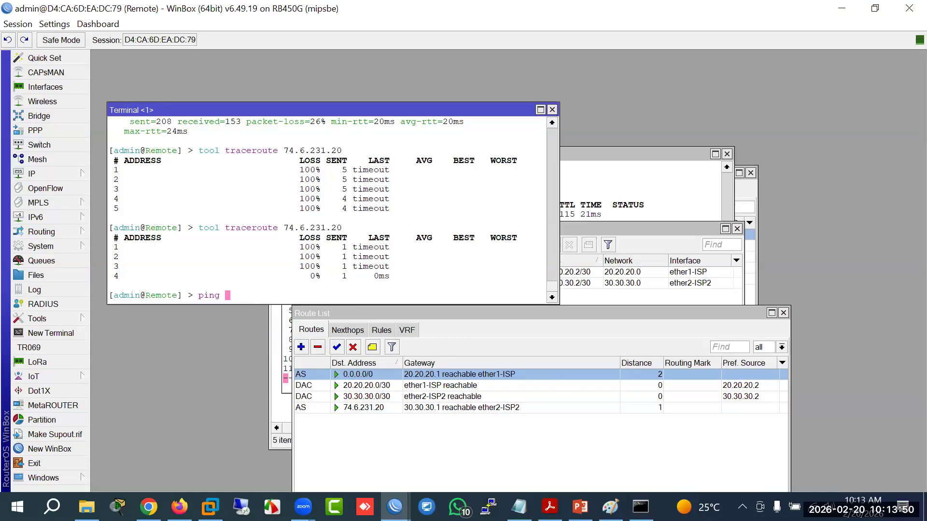
Step: Copy 74.6.231.20 from the command prompt, then open the 30.30.30.0/30 connected route's details
{"action": "left_click", "coordinate": [640, 507]}
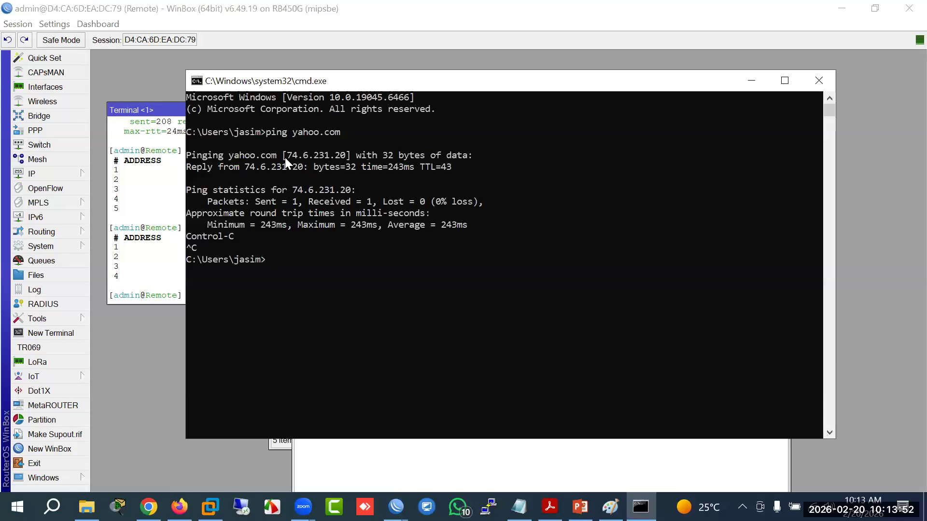
{"action": "left_click_drag", "start_coordinate": [287, 156], "coordinate": [338, 155]}
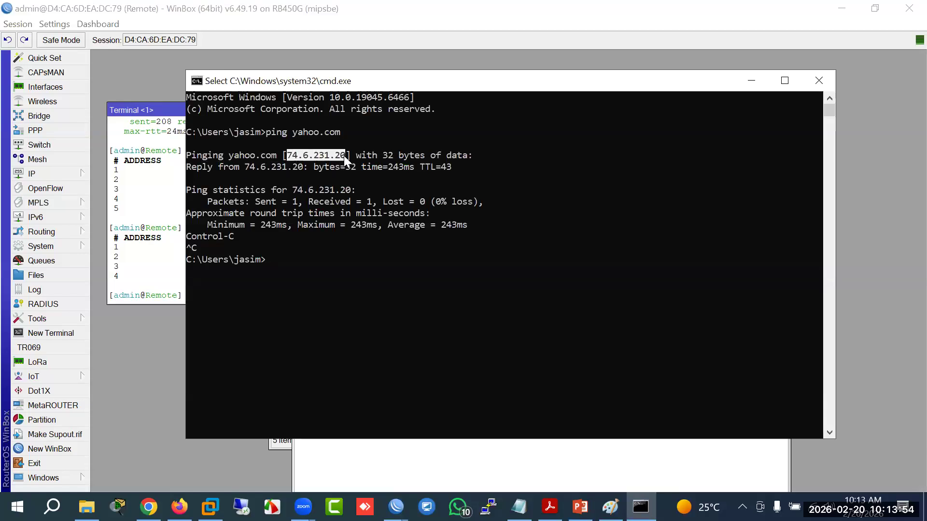
{"action": "right_click", "coordinate": [341, 155]}
{"action": "left_click", "coordinate": [450, 465]}
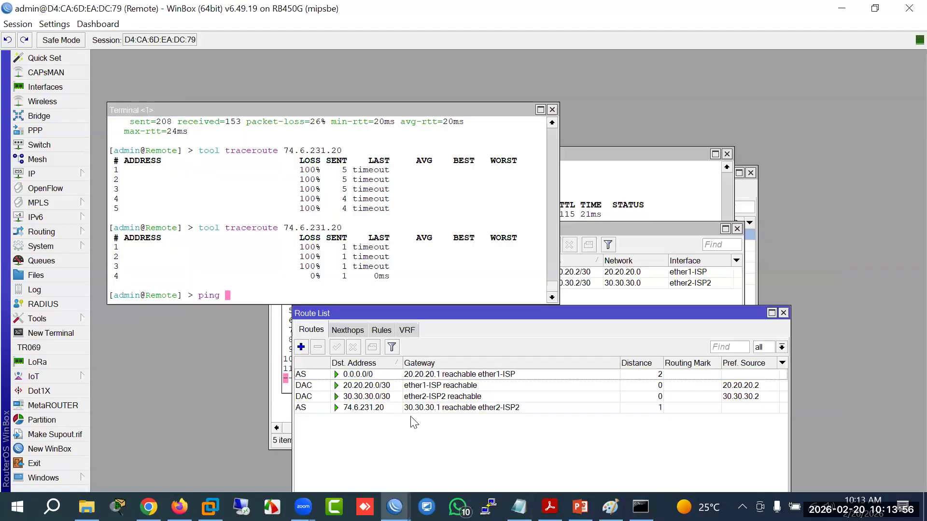
{"action": "left_click", "coordinate": [367, 389]}
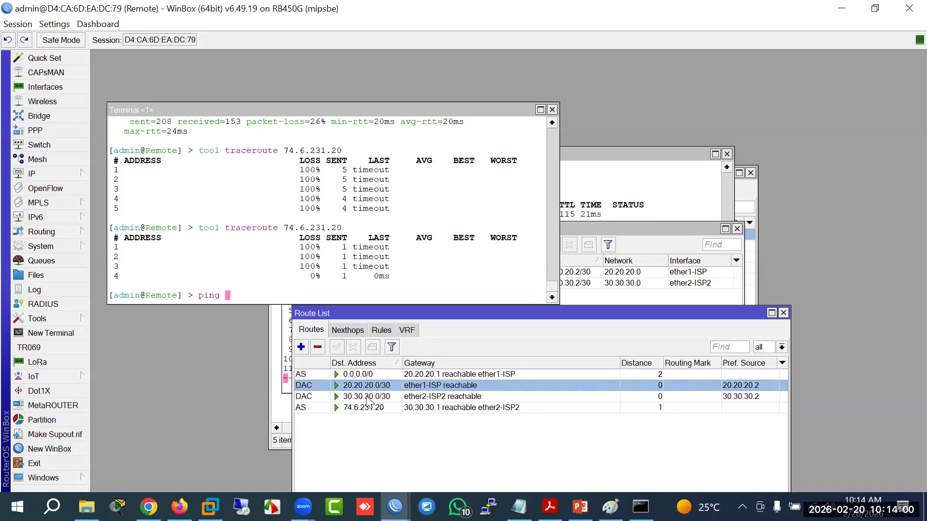
{"action": "left_click", "coordinate": [367, 397]}
{"action": "double_click", "coordinate": [367, 398]}
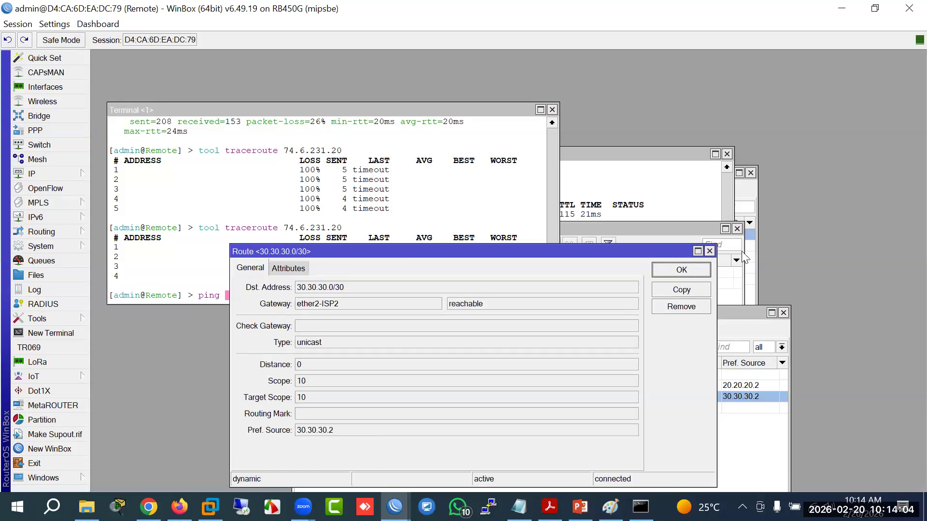
Step: Change the 74.6.231.20 route's gateway to the ether2-ISP2 interface and save it
{"action": "left_click", "coordinate": [709, 251]}
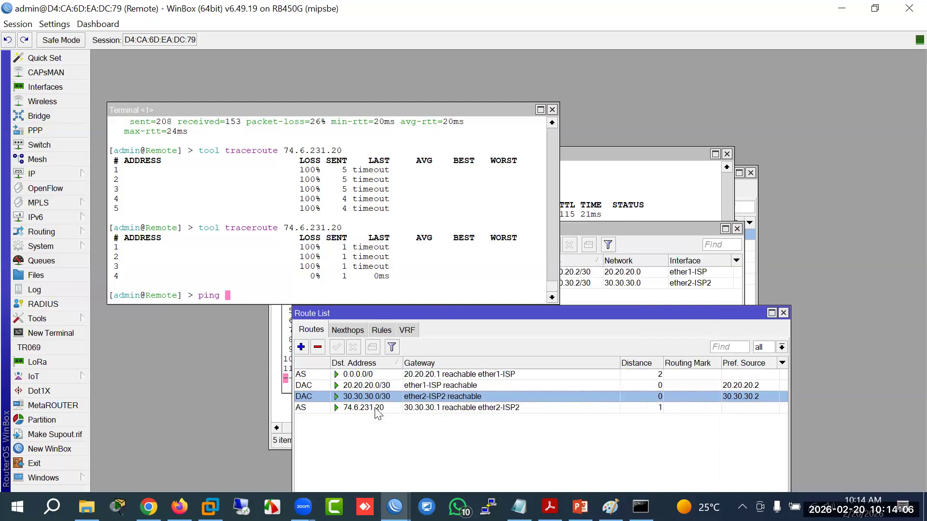
{"action": "double_click", "coordinate": [367, 407]}
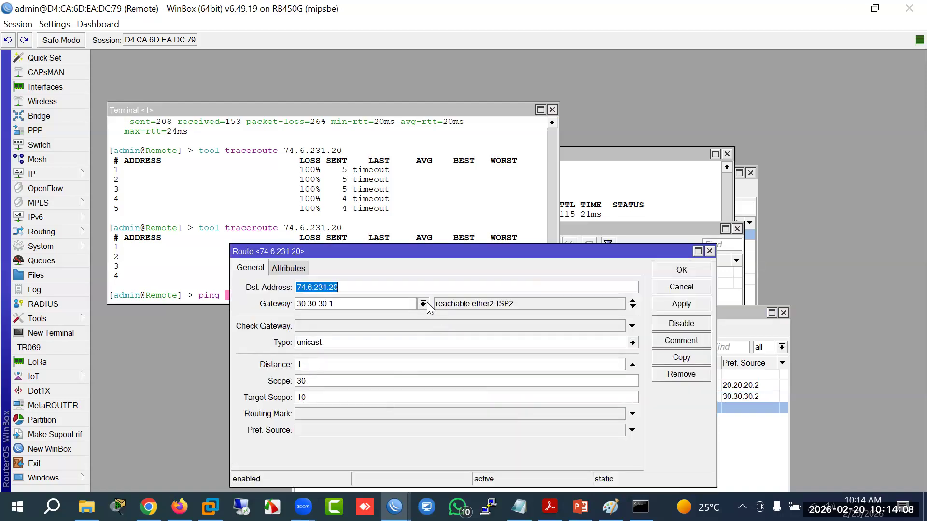
{"action": "left_click", "coordinate": [423, 304]}
{"action": "left_click", "coordinate": [350, 332]}
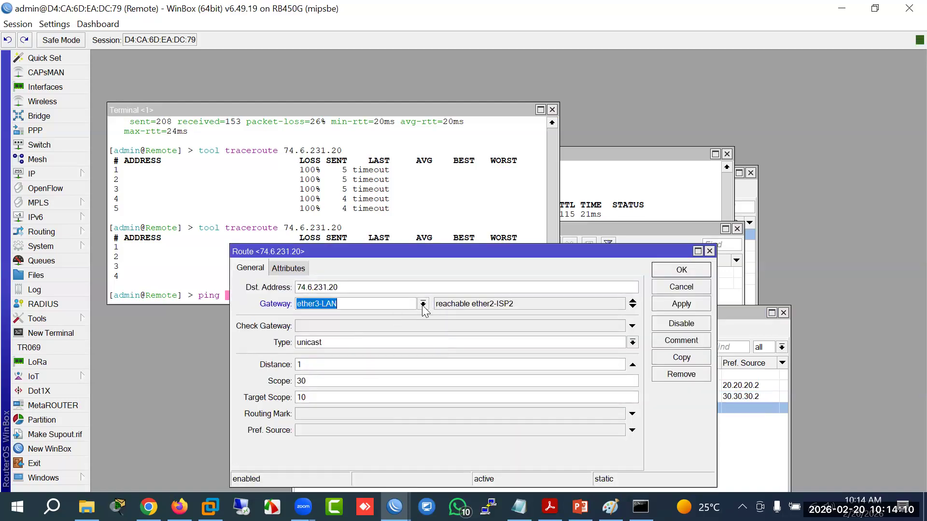
{"action": "left_click", "coordinate": [423, 303]}
{"action": "left_click", "coordinate": [369, 327]}
{"action": "left_click", "coordinate": [687, 305]}
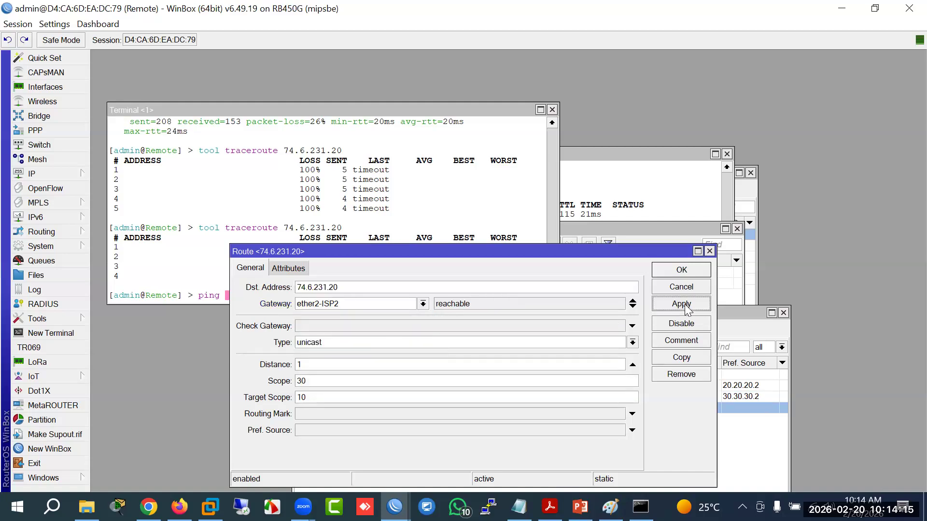
{"action": "left_click", "coordinate": [682, 269]}
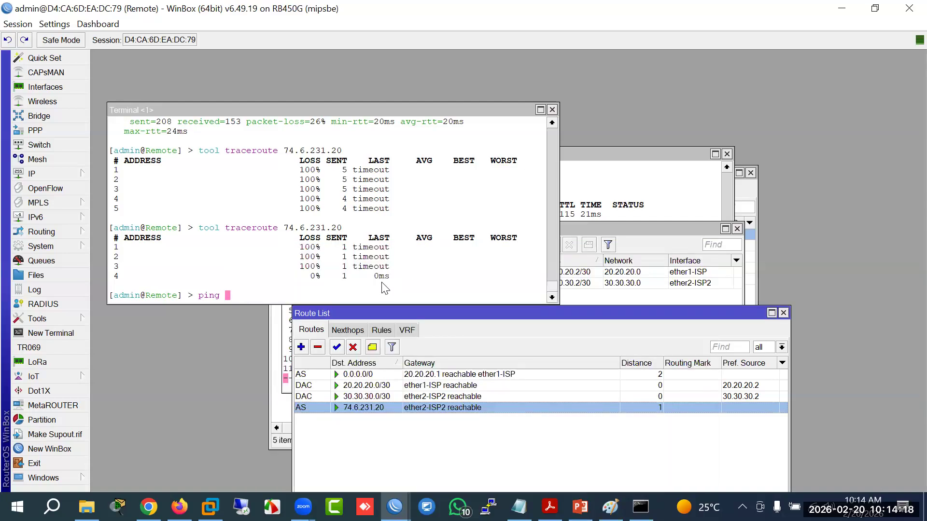
Step: Paste 74.6.231.20 after the ping command in the terminal
{"action": "right_click", "coordinate": [391, 281]}
{"action": "left_click", "coordinate": [400, 334]}
{"action": "key", "text": "Return"}
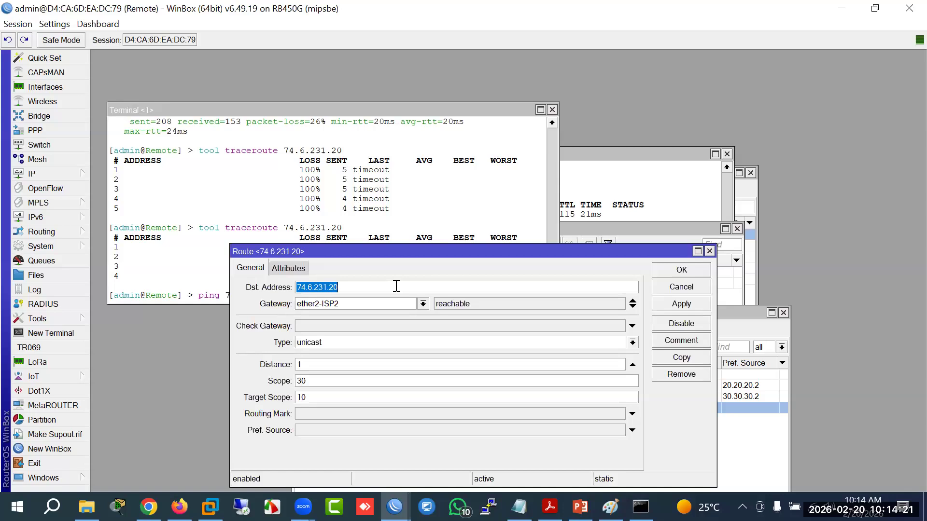
{"action": "left_click", "coordinate": [669, 272]}
{"action": "left_click", "coordinate": [348, 286]}
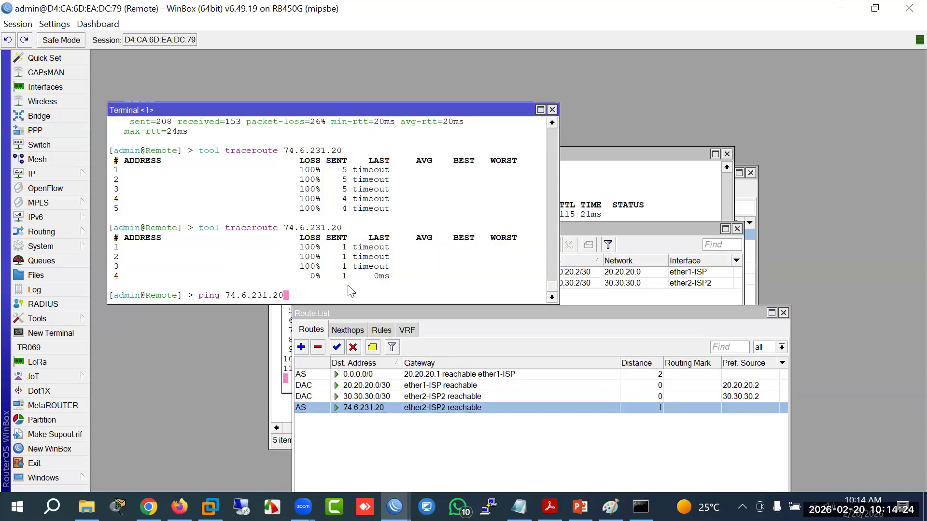
Step: Ping 74.6.231.20, stopping it after 100% packet loss
{"action": "left_click_drag", "start_coordinate": [405, 108], "coordinate": [420, 75]}
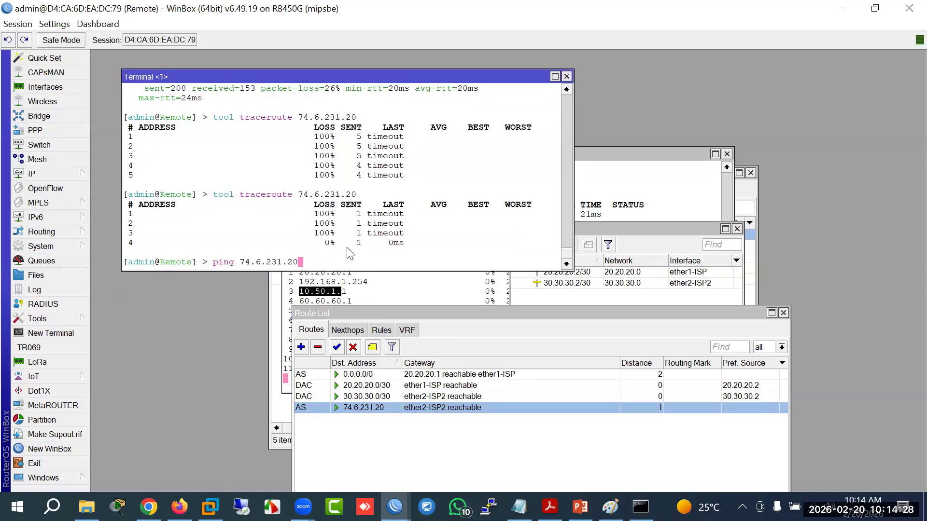
{"action": "key", "text": "Return"}
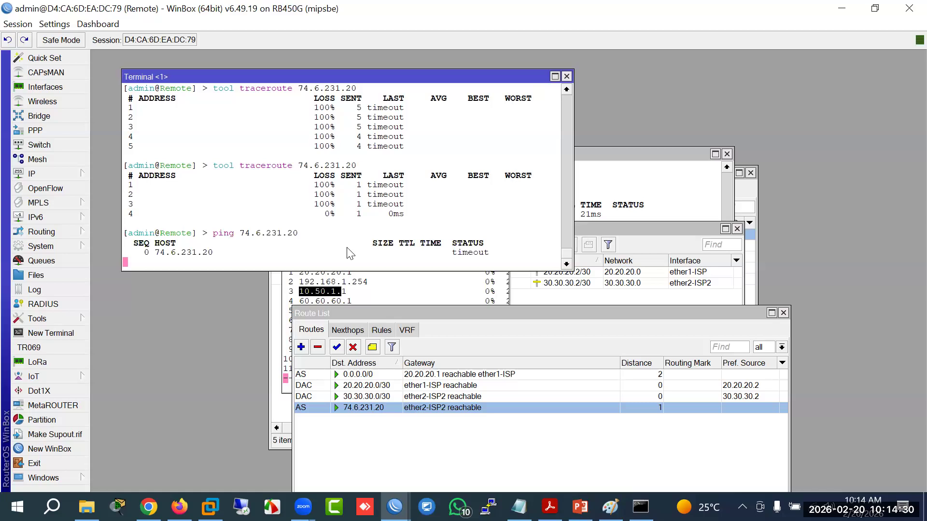
{"action": "key", "text": "ctrl+c"}
{"action": "key", "text": "Up"}
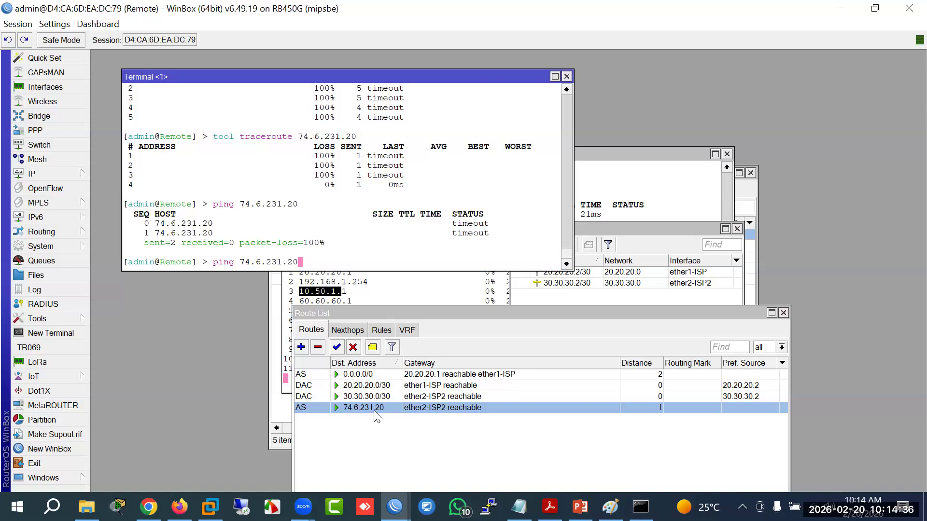
Step: Disable the 0.0.0.0/0 default route via ether1-ISP
{"action": "left_click", "coordinate": [366, 376]}
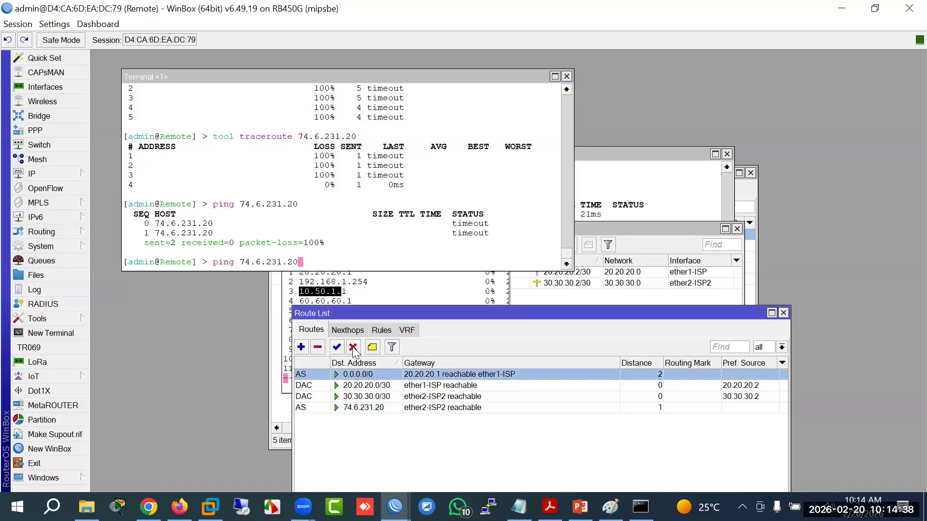
{"action": "left_click", "coordinate": [354, 348]}
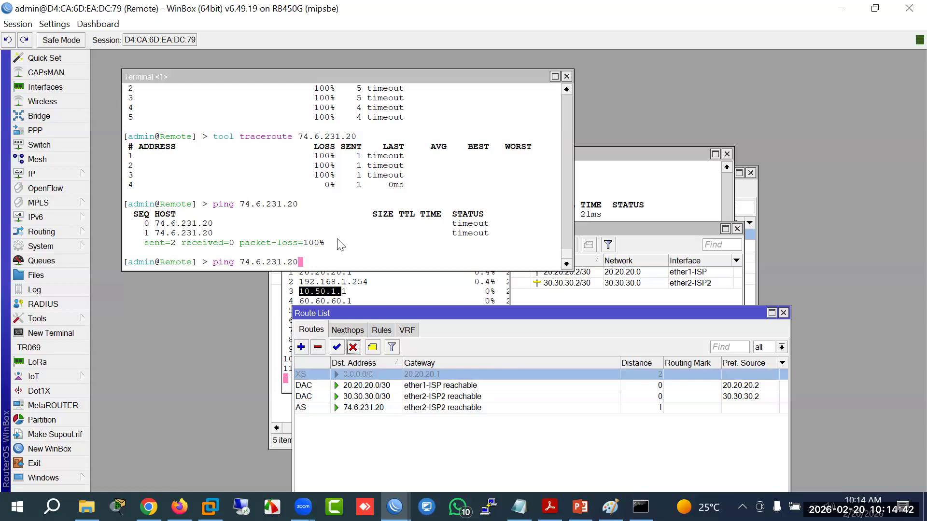
{"action": "left_click", "coordinate": [341, 255]}
{"action": "left_click_drag", "start_coordinate": [410, 79], "coordinate": [477, 97]}
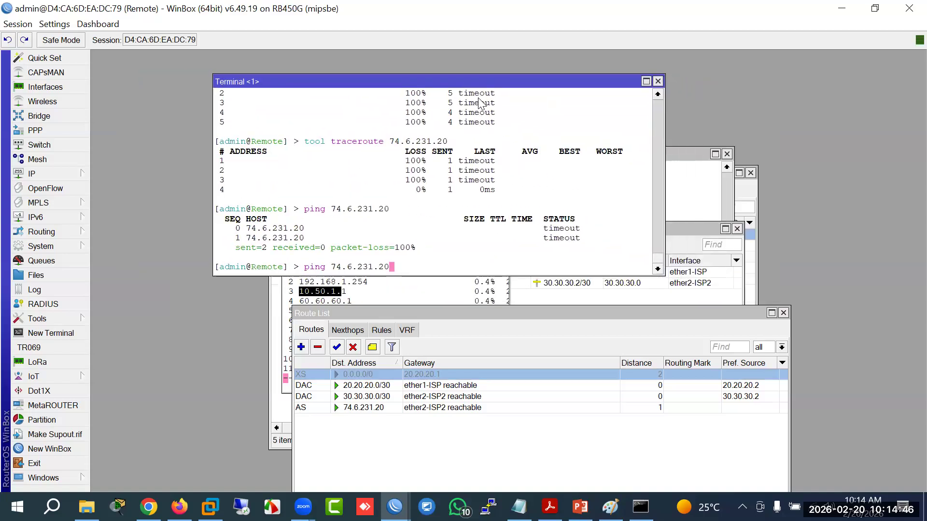
Step: Rerun the traceroute to 74.6.231.20 from a fresh prompt
{"action": "key", "text": "ctrl+c"}
{"action": "key", "text": "Up"}
{"action": "key", "text": "Up"}
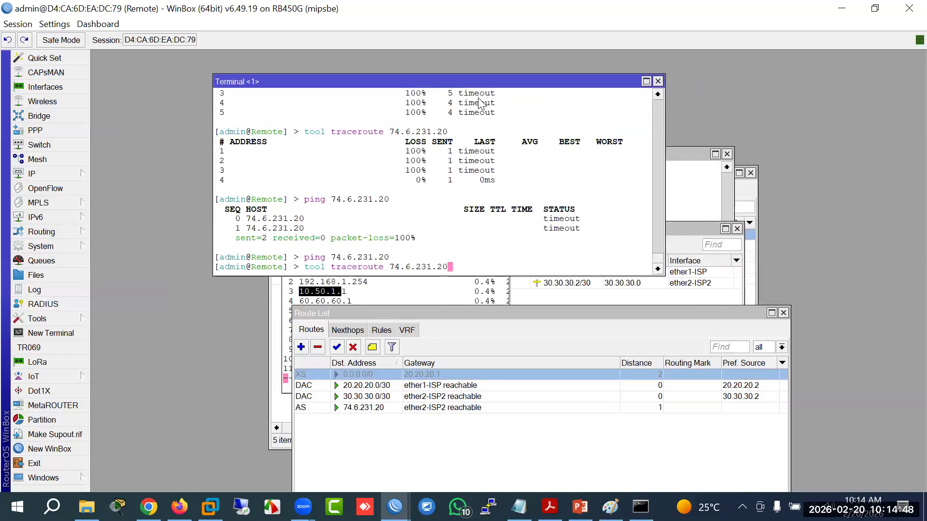
{"action": "key", "text": "Return"}
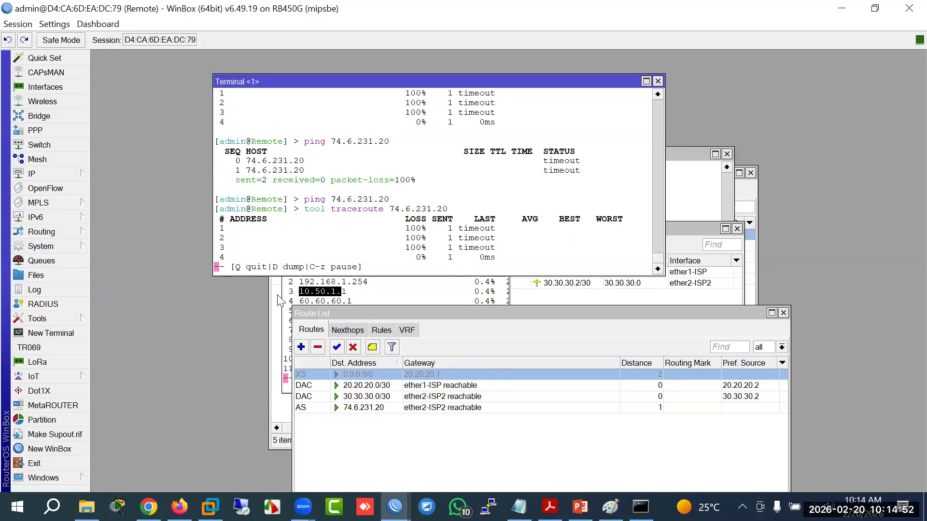
Step: Change the 74.6.231.20 route's destination to 0.0.0.0/0, keeping gateway ether2-ISP2
{"action": "double_click", "coordinate": [380, 408]}
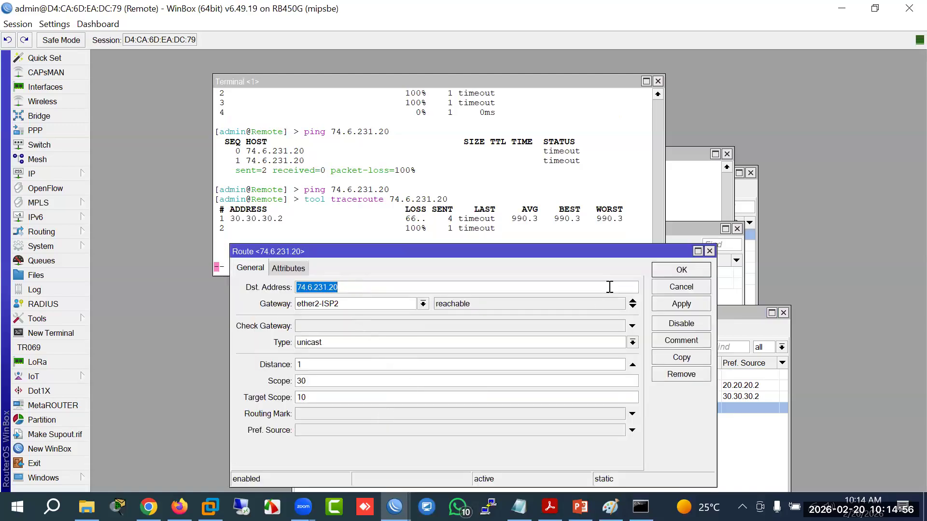
{"action": "type", "text": "0.0.0"}
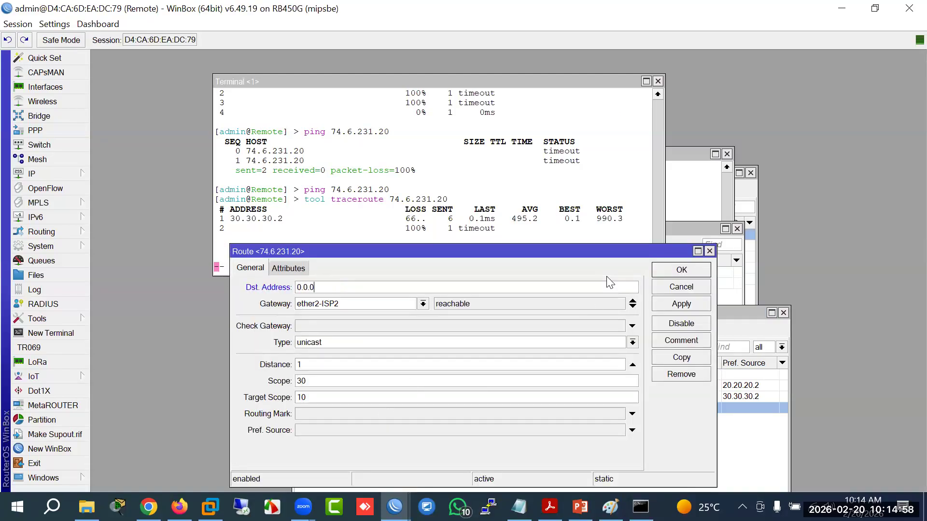
{"action": "type", "text": ".0/0"}
{"action": "left_click", "coordinate": [681, 270]}
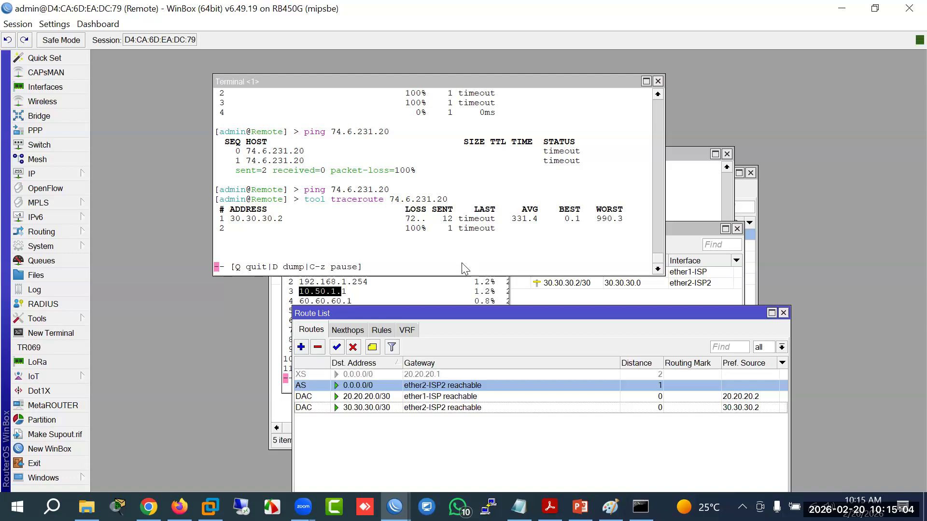
{"action": "left_click", "coordinate": [461, 262]}
Step: Stop the traceroute, run a ping to 8.8.8.8, and open the IP menu
{"action": "type", "text": "q"}
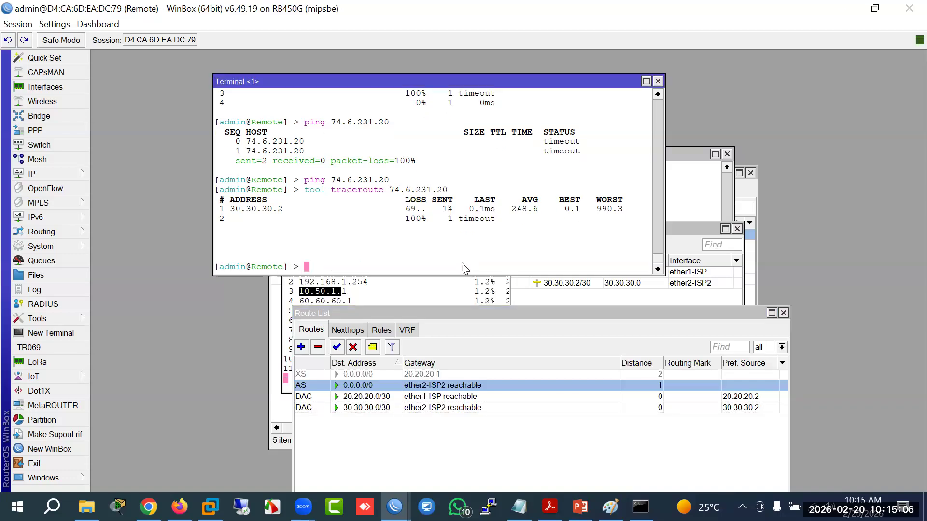
{"action": "type", "text": "ping 8.8.8.8"}
{"action": "key", "text": "Return"}
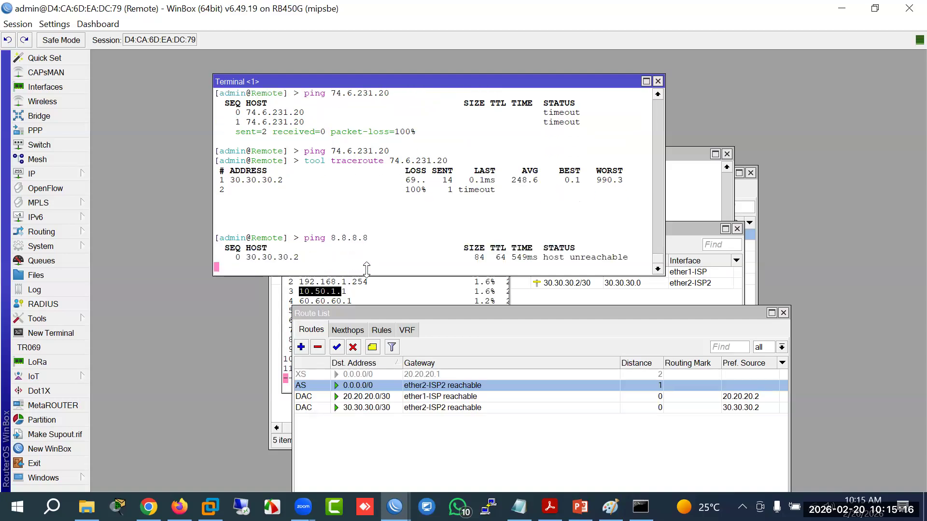
{"action": "left_click", "coordinate": [53, 175]}
Step: Disable and re-enable the 30.30.30.2/30 address on ether2-ISP2
{"action": "left_click", "coordinate": [106, 152]}
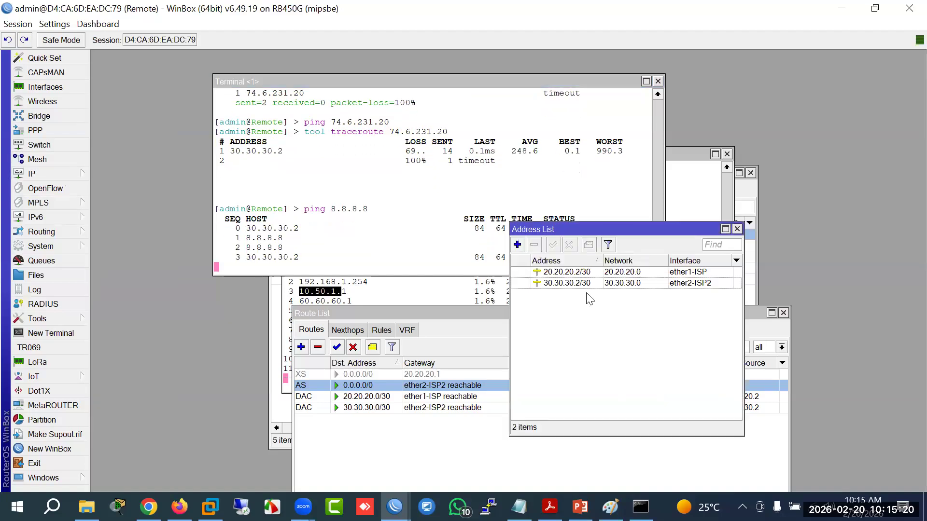
{"action": "left_click", "coordinate": [581, 283]}
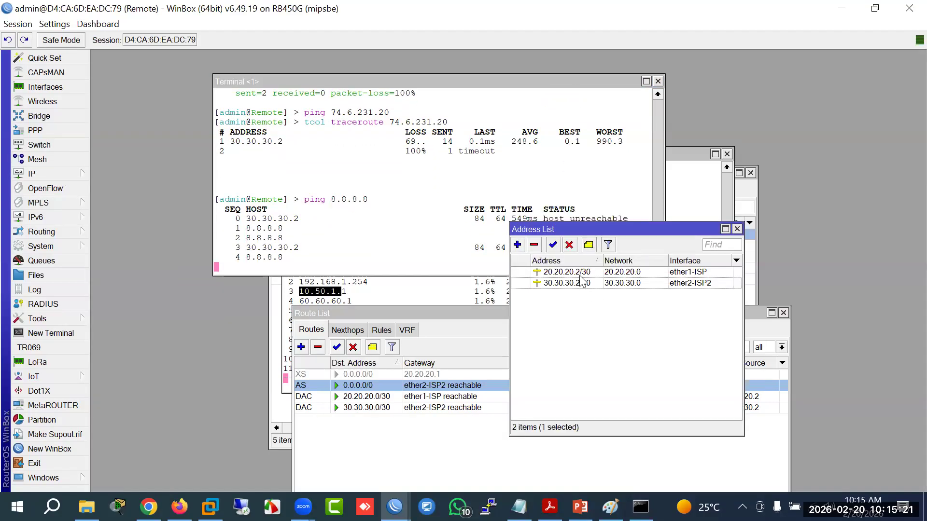
{"action": "left_click", "coordinate": [569, 245]}
{"action": "left_click", "coordinate": [553, 244]}
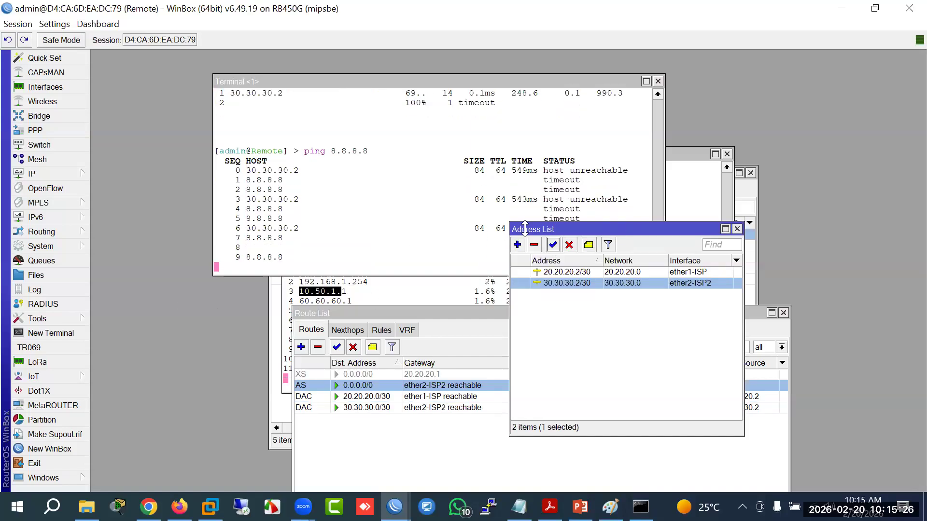
{"action": "left_click_drag", "start_coordinate": [570, 233], "coordinate": [672, 324]}
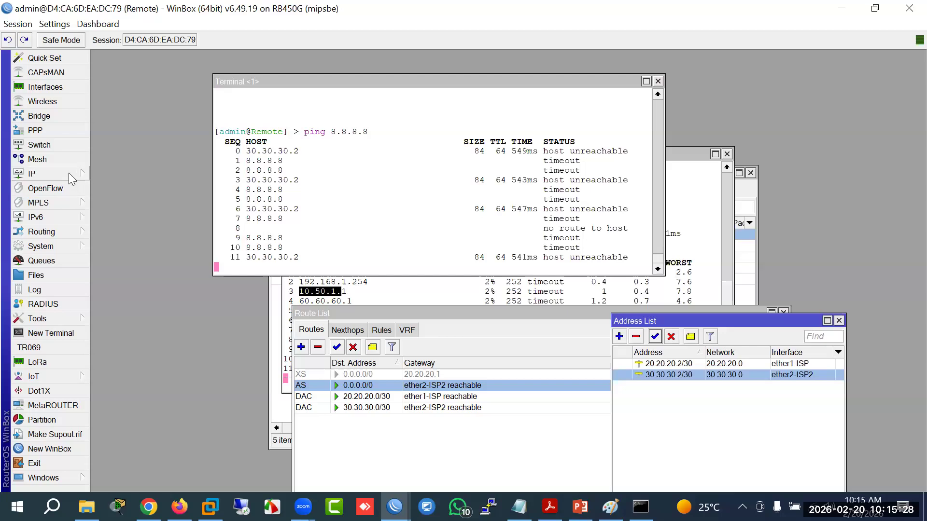
Step: Disable and re-enable the ether2-ISP2 interface in the Interfaces list
{"action": "left_click", "coordinate": [45, 87]}
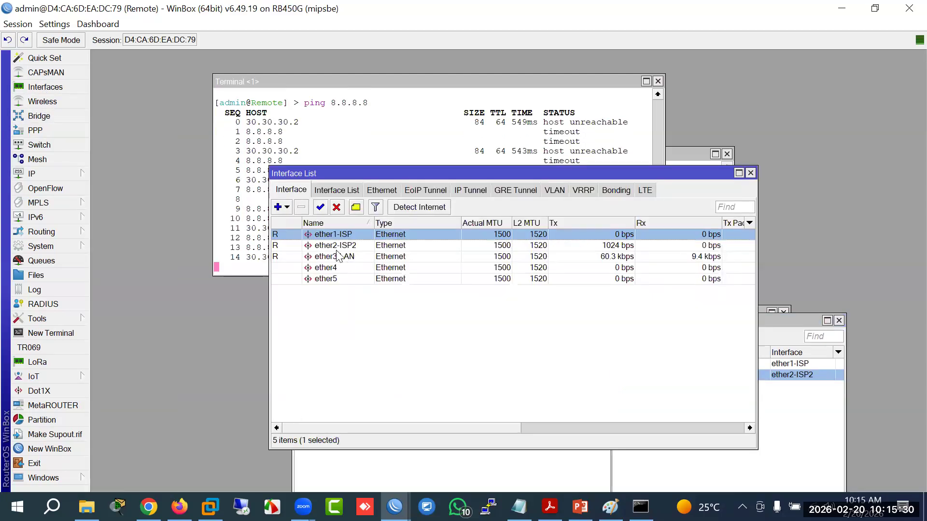
{"action": "left_click", "coordinate": [333, 246]}
{"action": "left_click", "coordinate": [337, 207]}
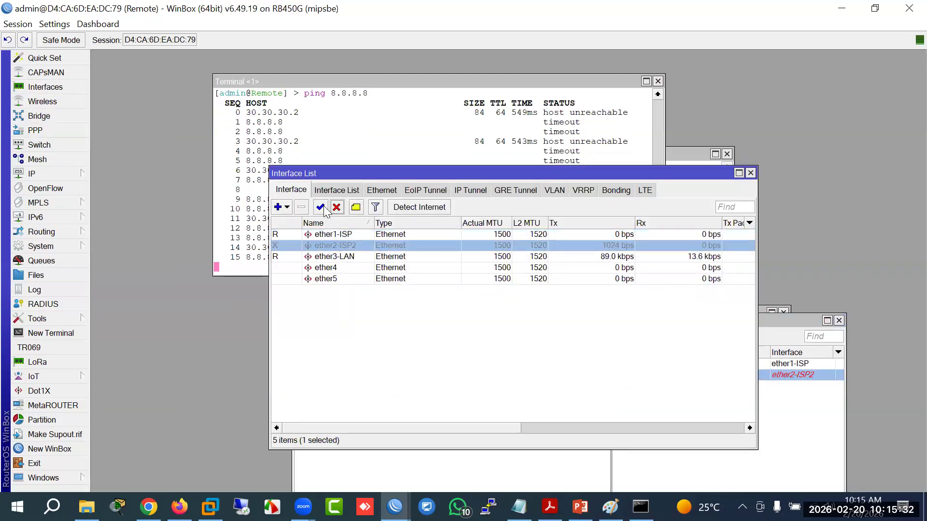
{"action": "left_click_drag", "start_coordinate": [386, 175], "coordinate": [338, 311]}
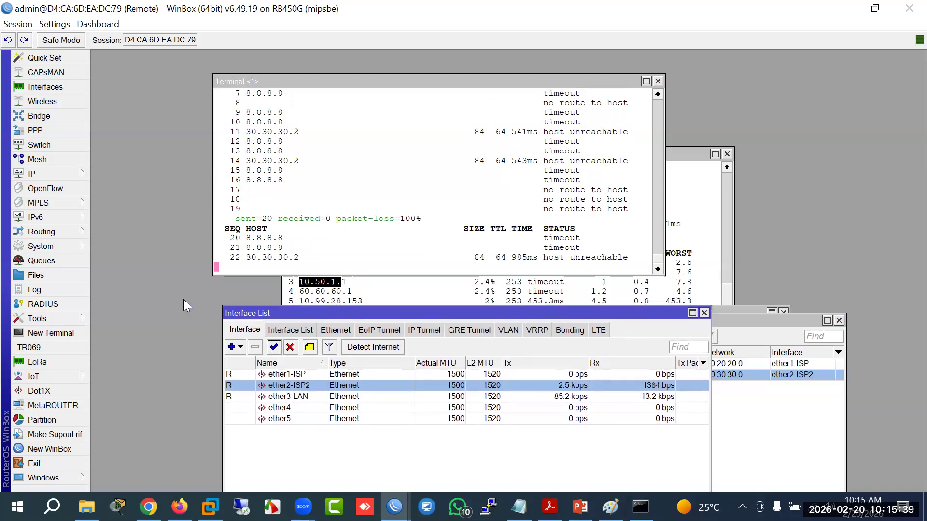
Step: Ping the ISP2 gateway 30.30.30.1 from a new terminal, stopping after two replies
{"action": "left_click", "coordinate": [56, 332]}
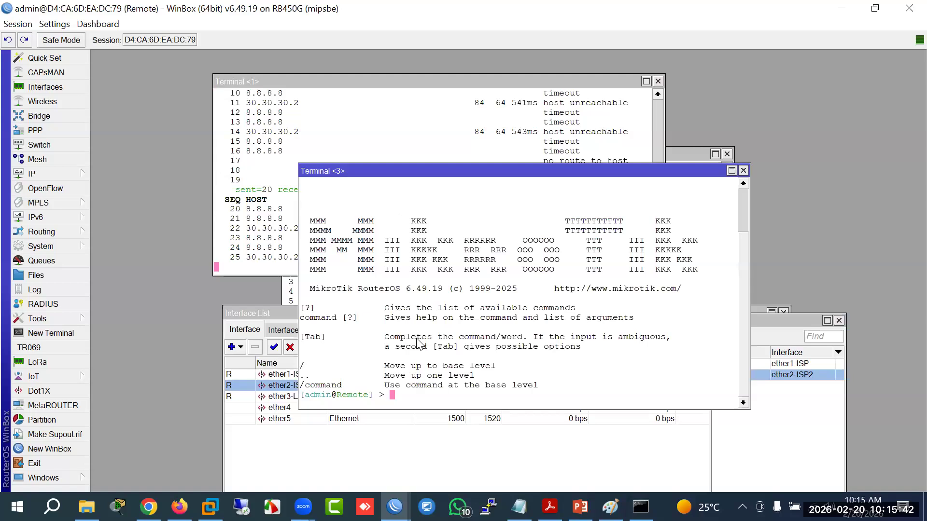
{"action": "type", "text": "ping "}
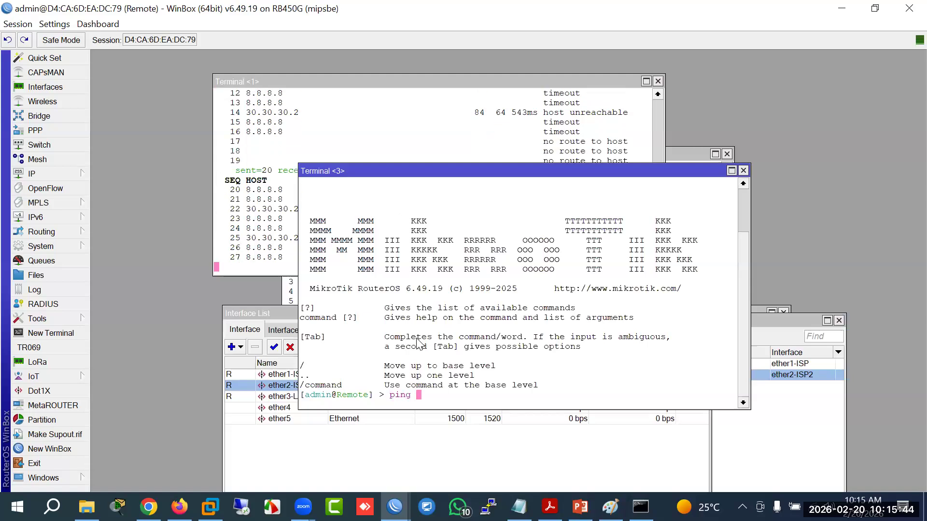
{"action": "type", "text": "1"}
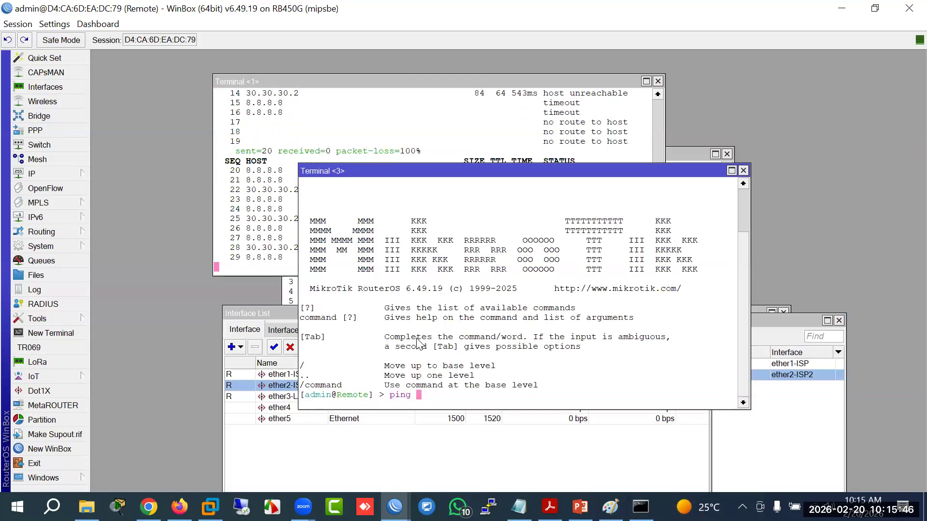
{"action": "type", "text": "30.30.30."}
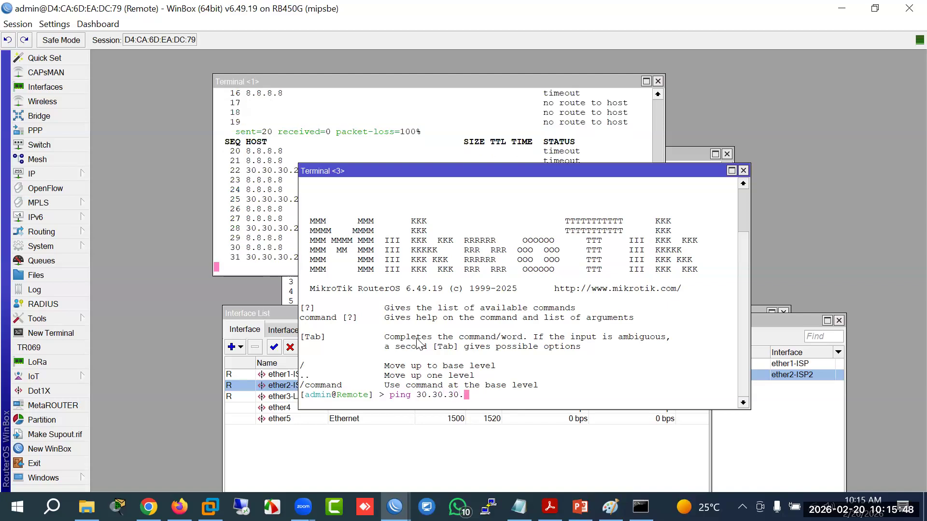
{"action": "type", "text": "1"}
{"action": "key", "text": "Return"}
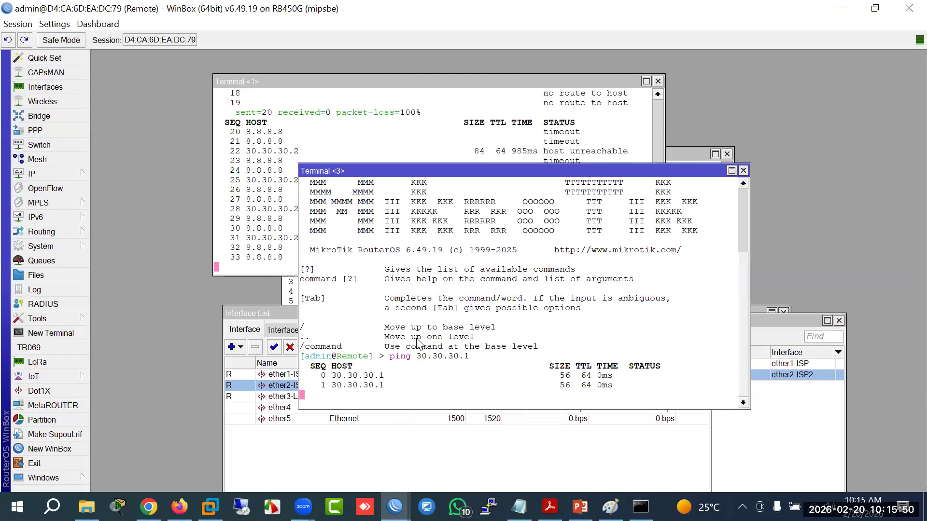
{"action": "key", "text": "ctrl+c"}
{"action": "key", "text": "Up"}
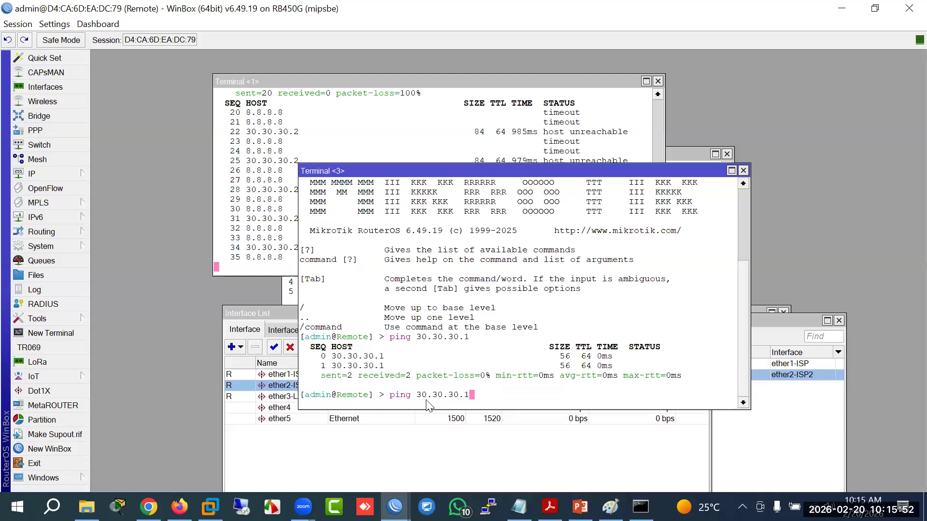
Step: Inspect the ether2-ISP2 interface properties, then bring the route list forward
{"action": "left_click", "coordinate": [285, 387]}
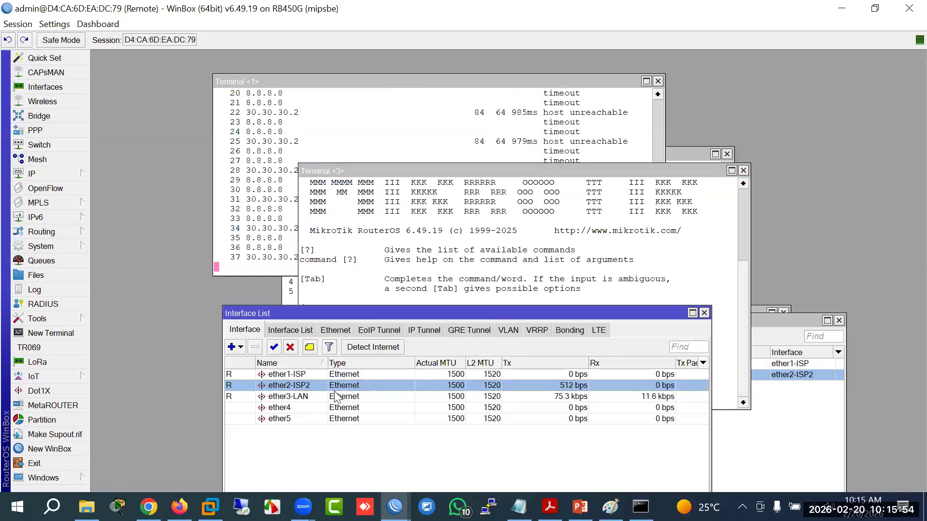
{"action": "double_click", "coordinate": [299, 386]}
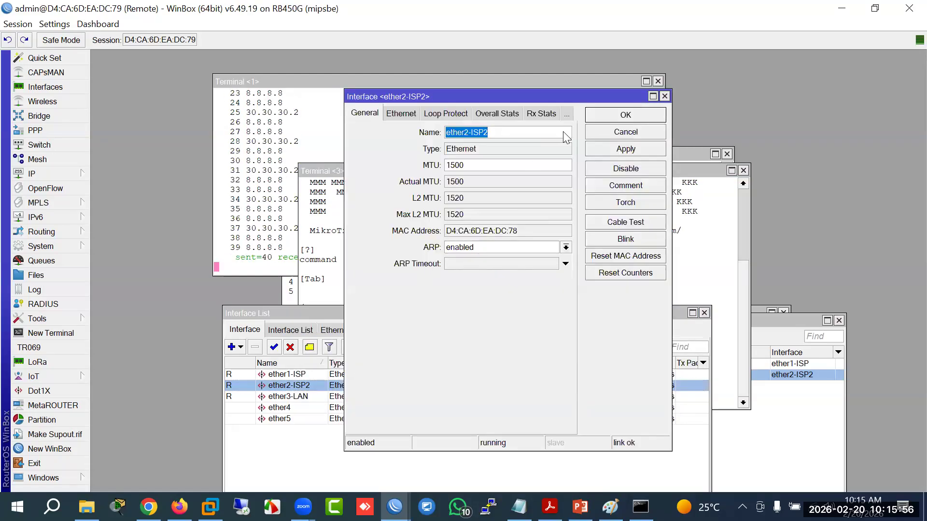
{"action": "left_click", "coordinate": [616, 133]}
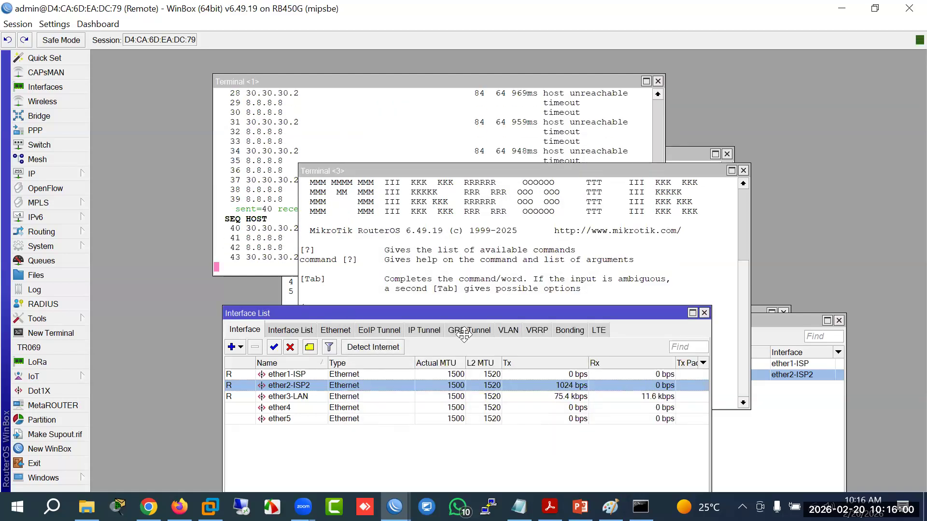
{"action": "left_click_drag", "start_coordinate": [464, 334], "coordinate": [752, 333]}
{"action": "left_click", "coordinate": [337, 456]}
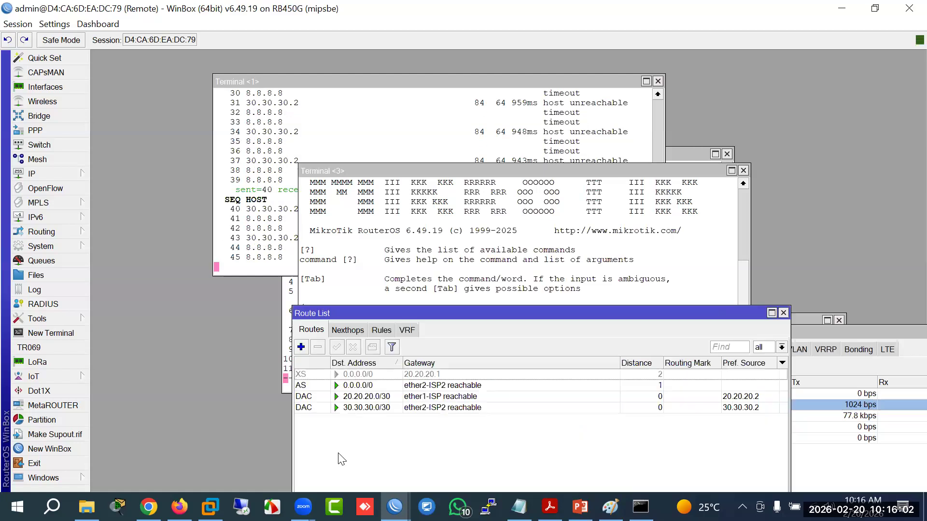
Step: Change the active 0.0.0.0/0 default route's gateway to 30.30.30.1
{"action": "double_click", "coordinate": [370, 386]}
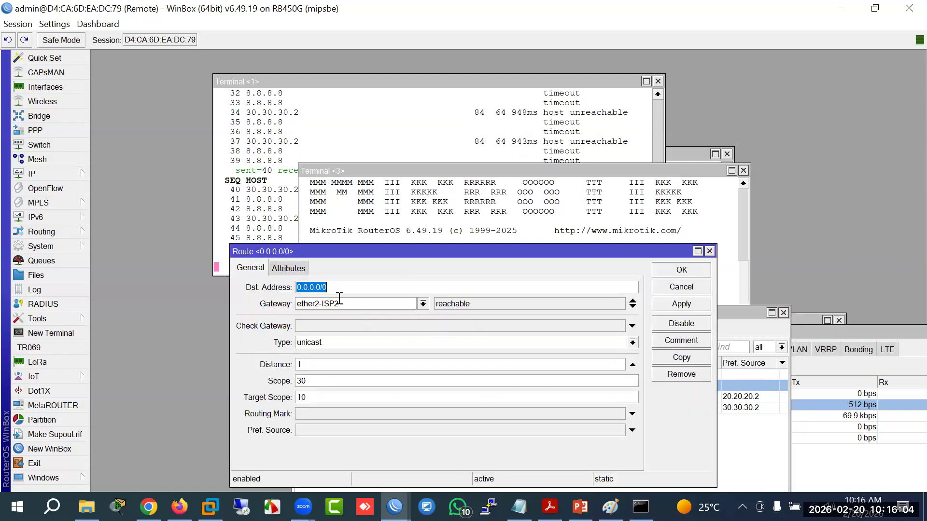
{"action": "key", "text": "Tab"}
{"action": "type", "text": "30"}
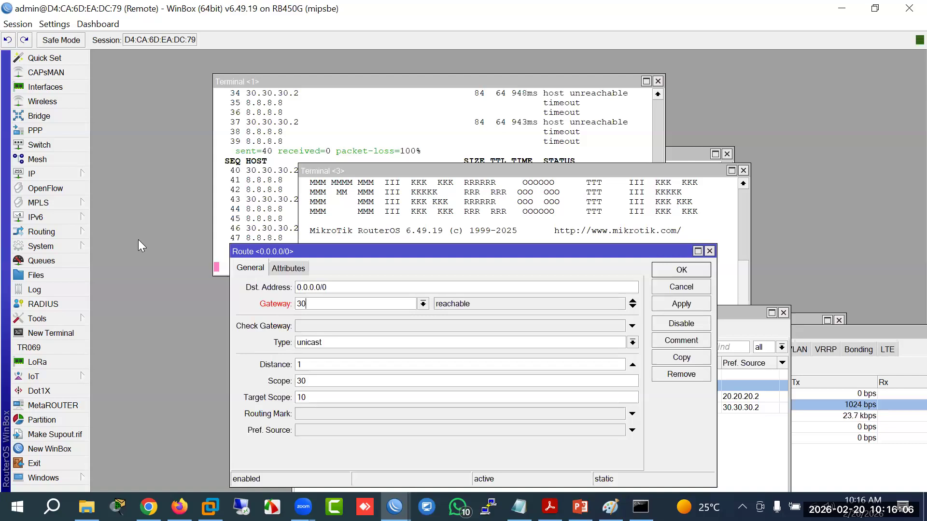
{"action": "type", "text": ".30.30.1"}
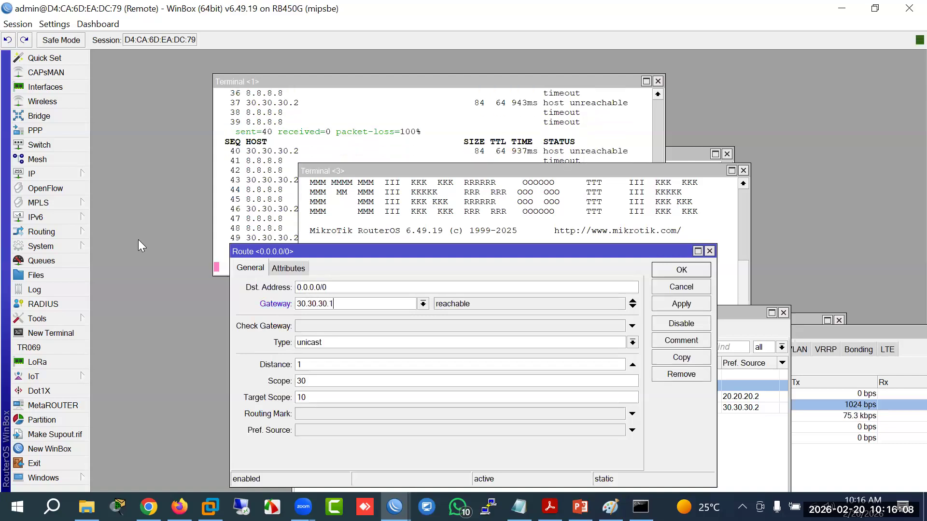
{"action": "left_click", "coordinate": [682, 302]}
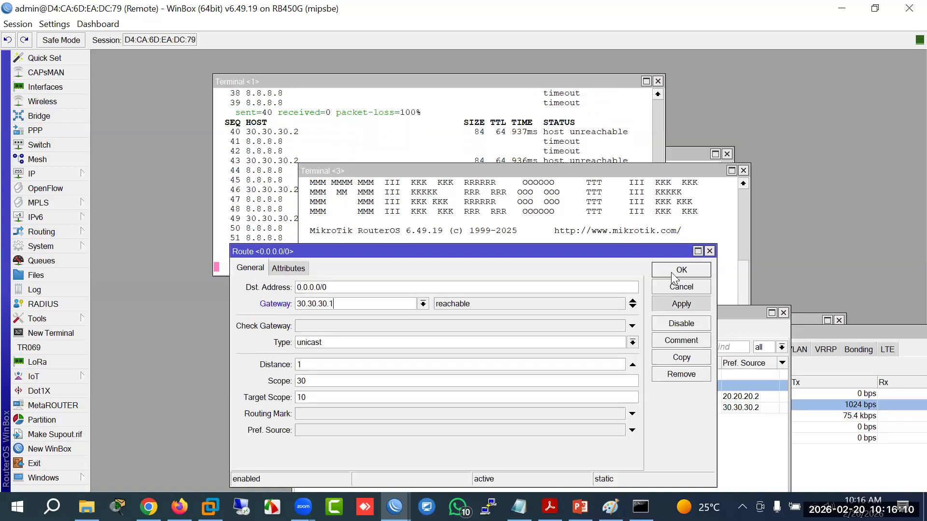
{"action": "left_click", "coordinate": [673, 273]}
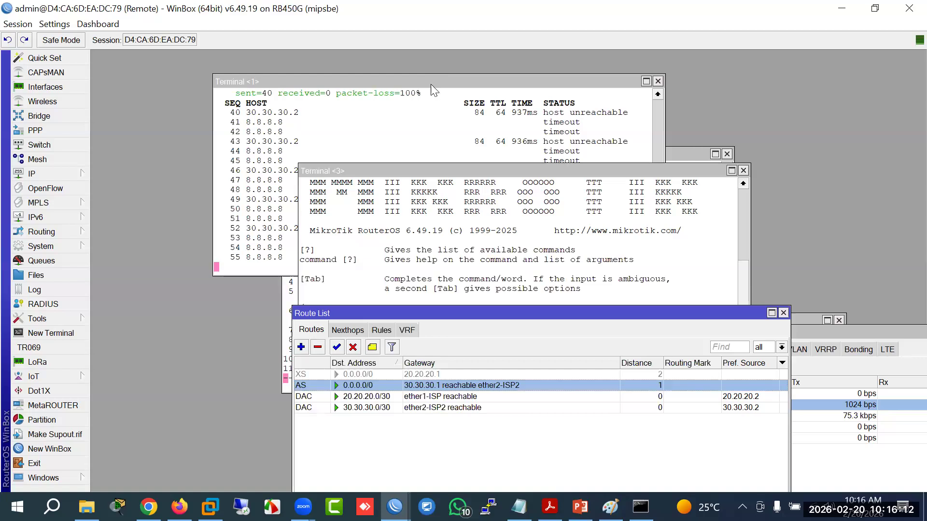
Step: Re-enable the disabled backup default route via 20.20.20.1
{"action": "left_click", "coordinate": [433, 90]}
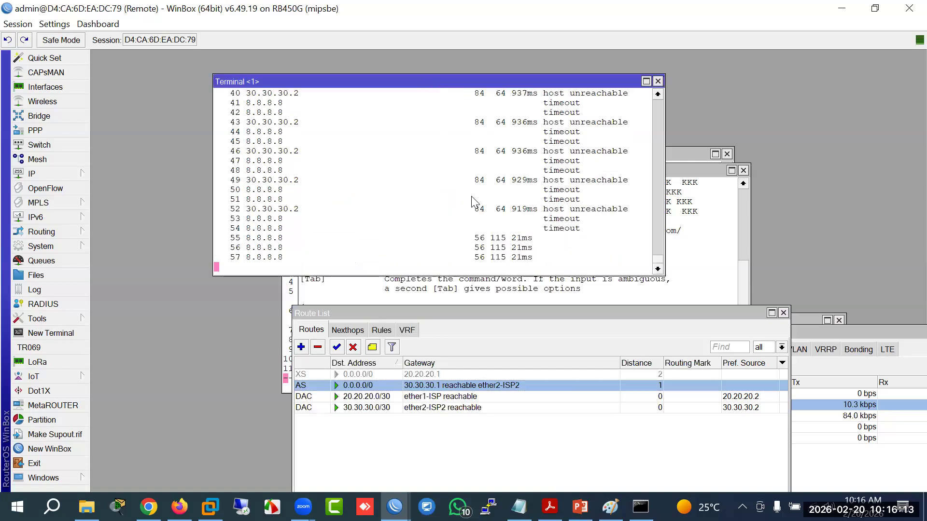
{"action": "left_click", "coordinate": [435, 375]}
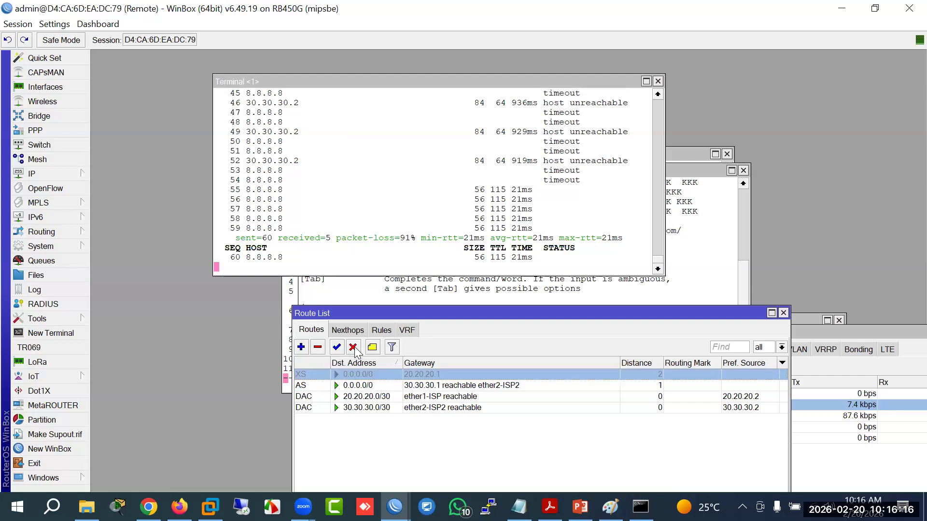
{"action": "left_click", "coordinate": [338, 347]}
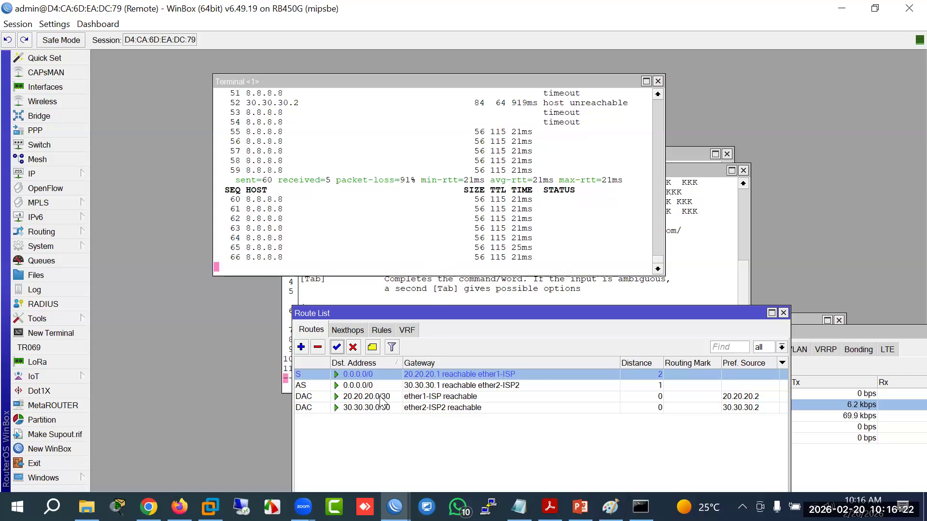
Step: Copy 74.6.231.20 from the cmd ping output and paste it as the 30.30.30.1 route's destination
{"action": "double_click", "coordinate": [366, 387]}
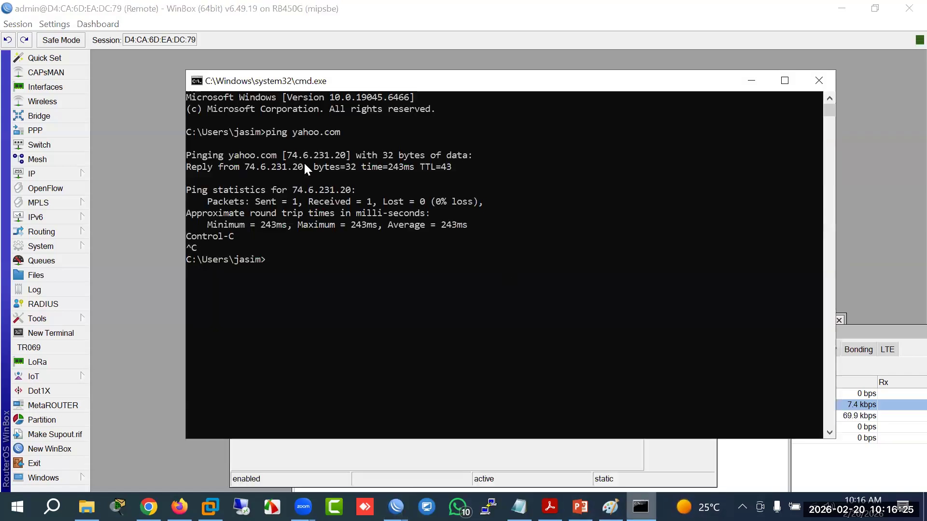
{"action": "left_click", "coordinate": [641, 507]}
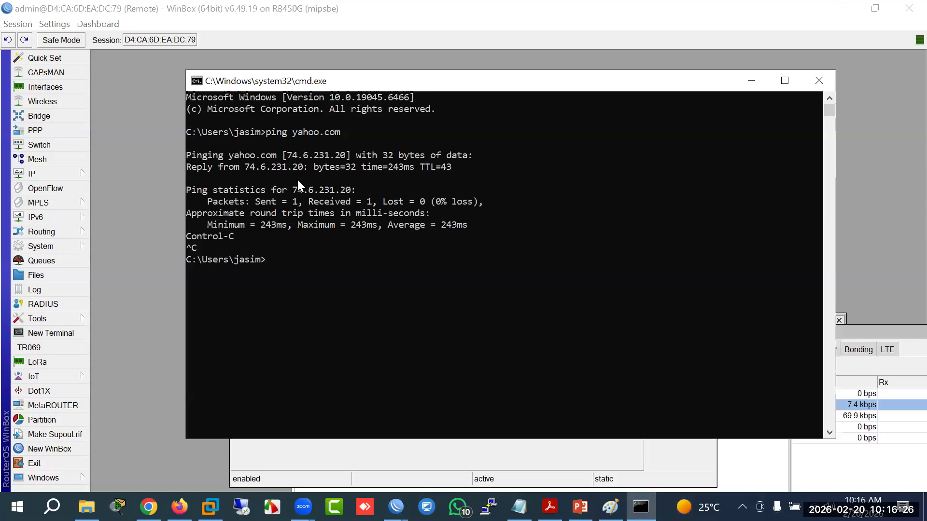
{"action": "left_click_drag", "start_coordinate": [294, 190], "coordinate": [351, 189]}
{"action": "right_click", "coordinate": [343, 189]}
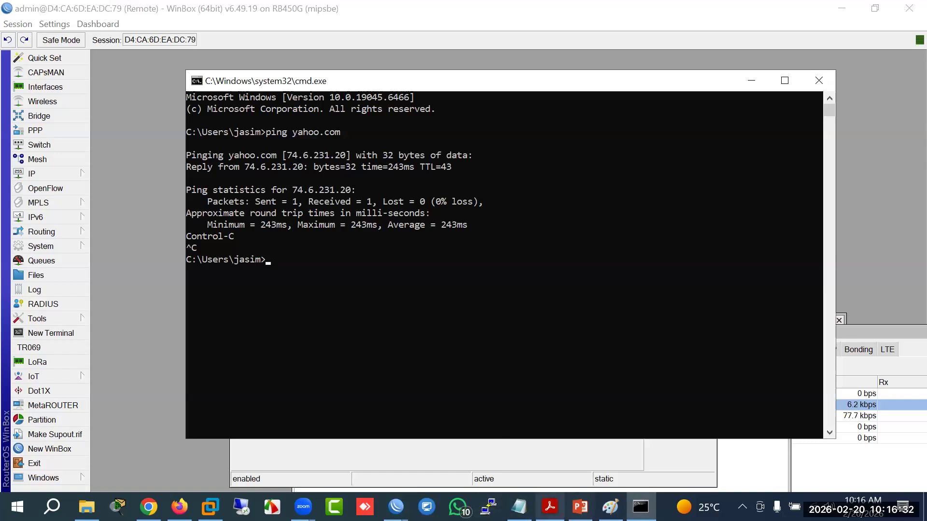
{"action": "mouse_move", "coordinate": [394, 507]}
{"action": "left_click", "coordinate": [485, 444]}
{"action": "key", "text": "ctrl+v"}
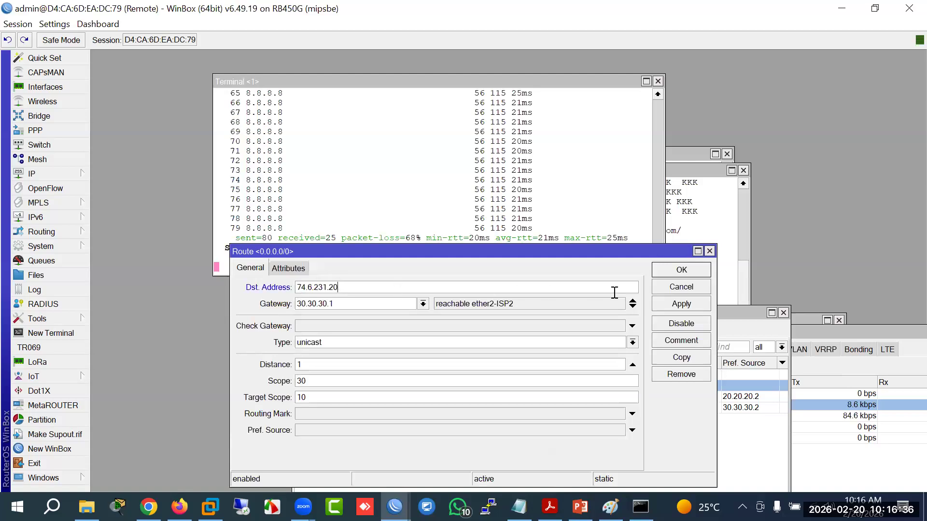
{"action": "left_click", "coordinate": [673, 290]}
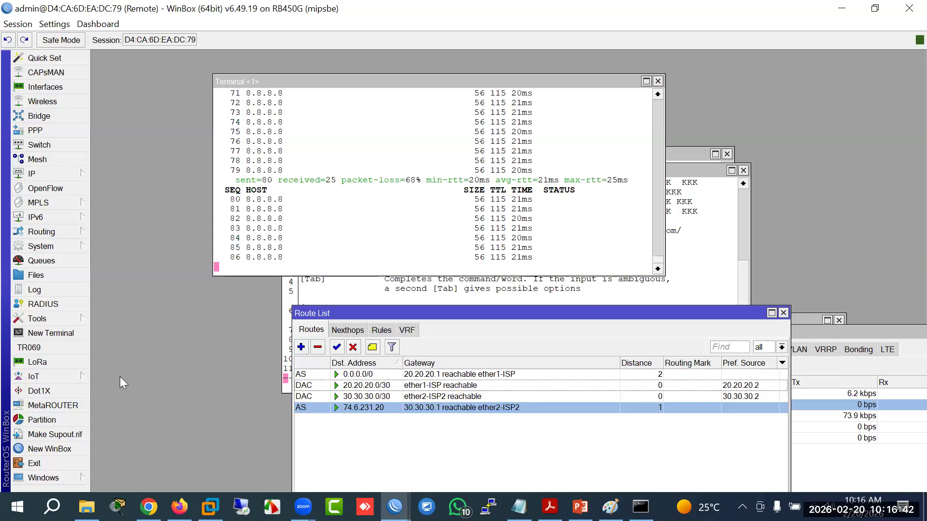
Step: Start a ping to 74.6.231.20 in a new router terminal
{"action": "left_click", "coordinate": [64, 333]}
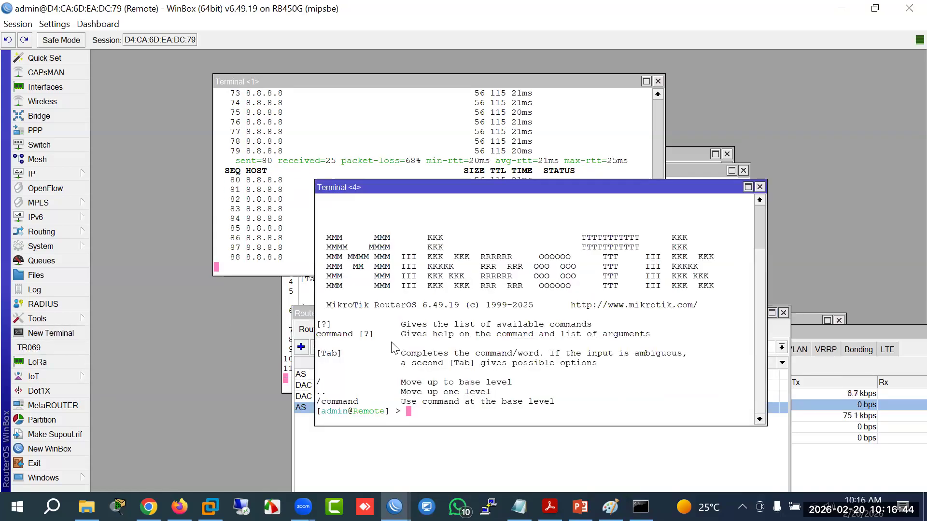
{"action": "type", "text": "p"}
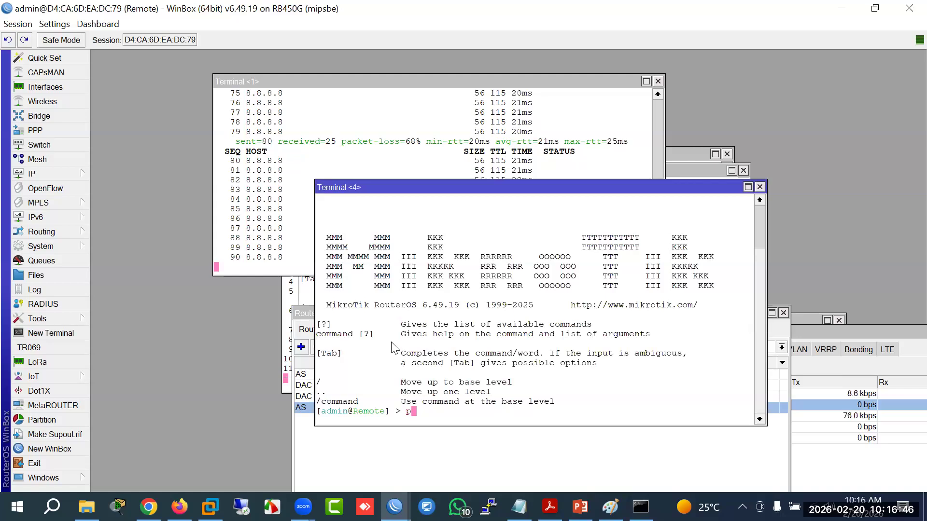
{"action": "type", "text": "ing"}
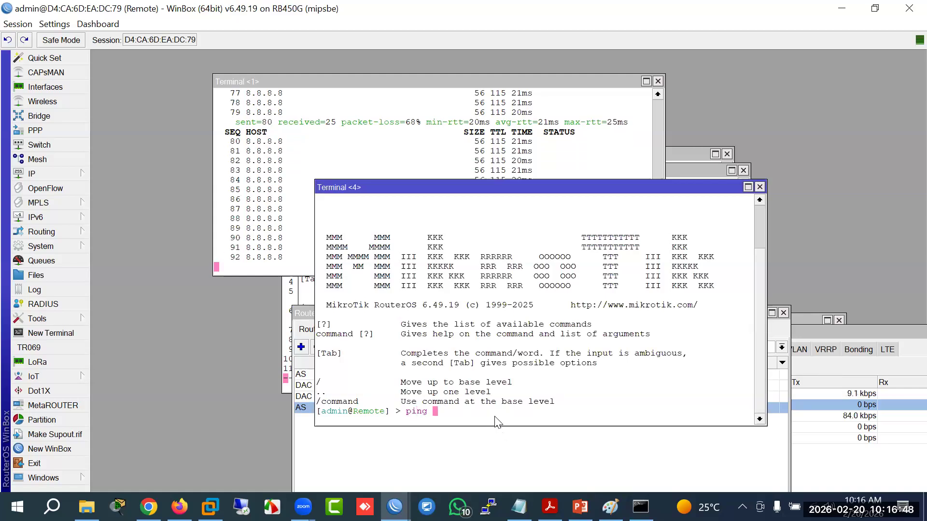
{"action": "right_click", "coordinate": [496, 418]}
{"action": "left_click", "coordinate": [529, 474]}
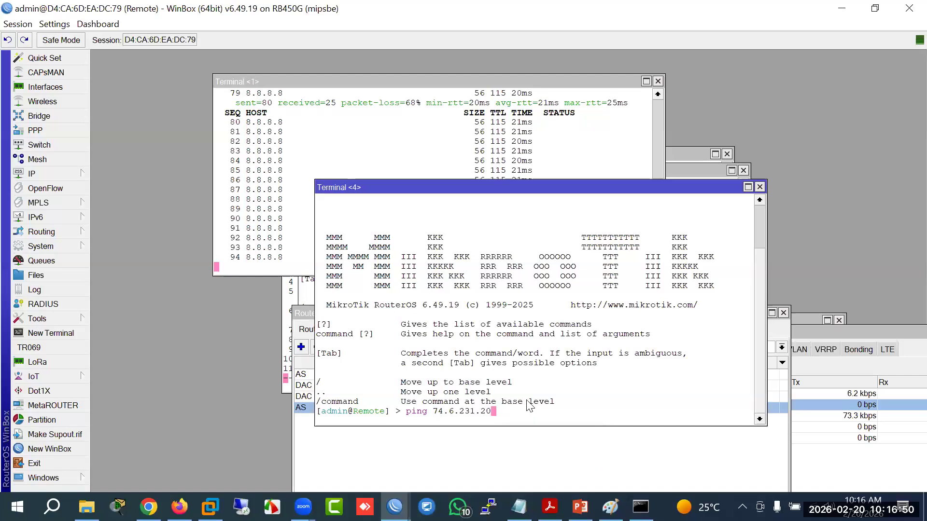
{"action": "key", "text": "Return"}
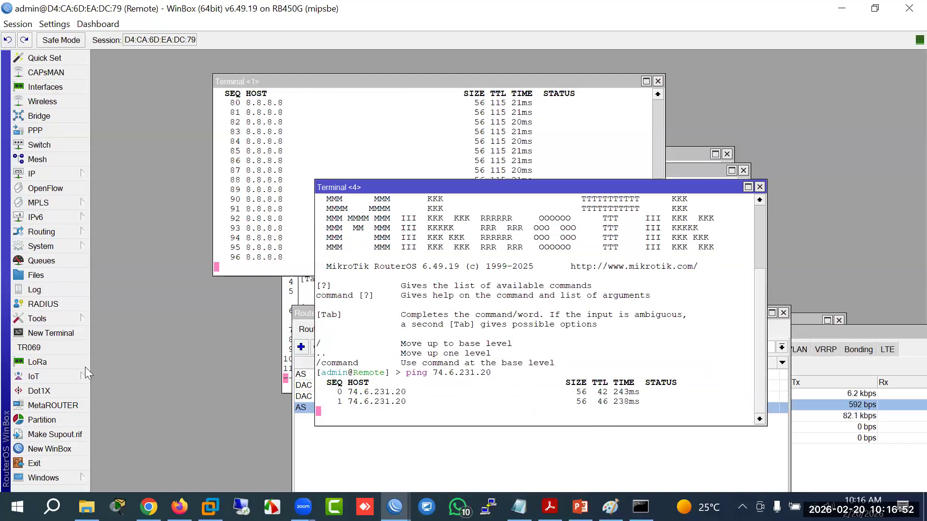
Step: Run 'tool traceroute 74.6.231.20' in another new terminal
{"action": "left_click", "coordinate": [60, 334]}
{"action": "type", "text": "to"}
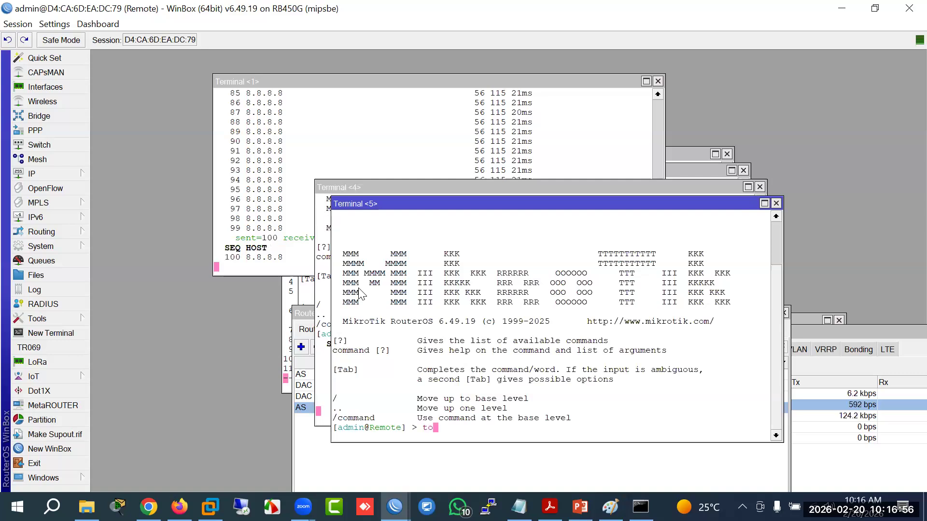
{"action": "type", "text": "ol trac"}
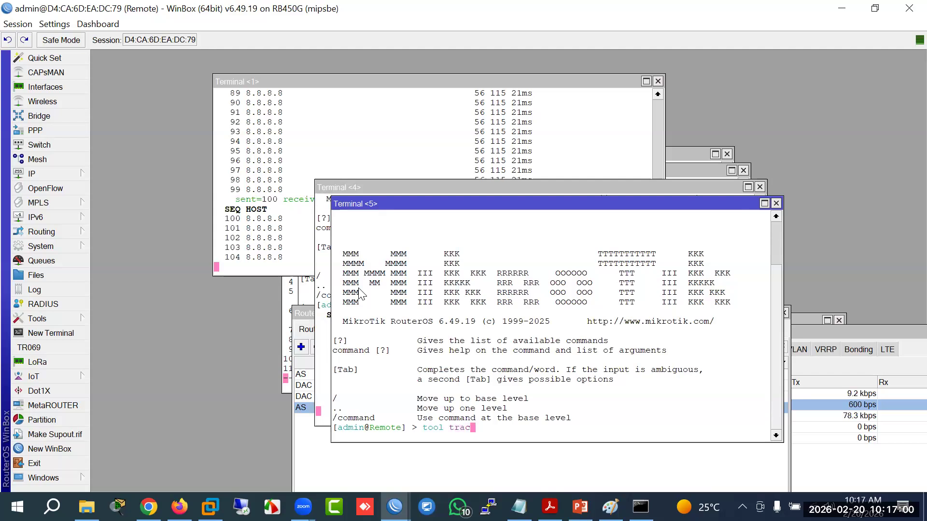
{"action": "key", "text": "Tab"}
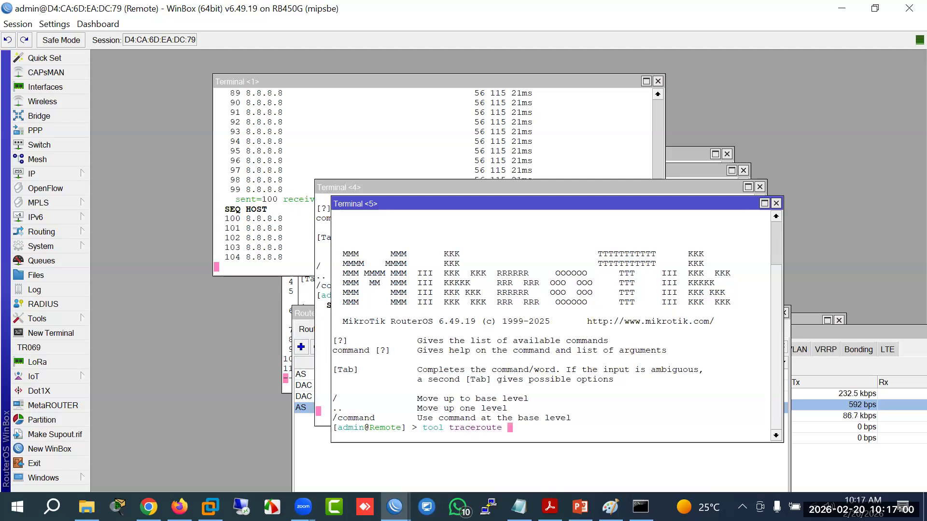
{"action": "right_click", "coordinate": [585, 429]}
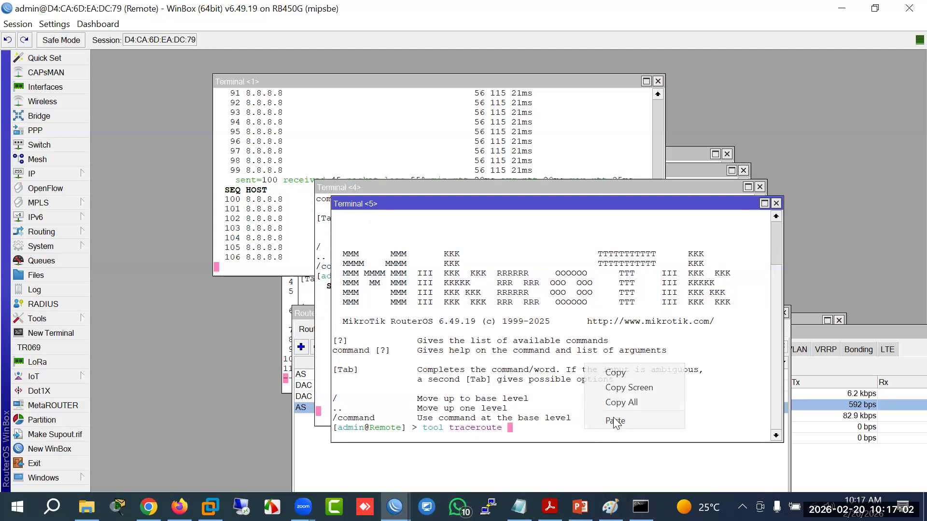
{"action": "left_click", "coordinate": [614, 421]}
{"action": "key", "text": "Return"}
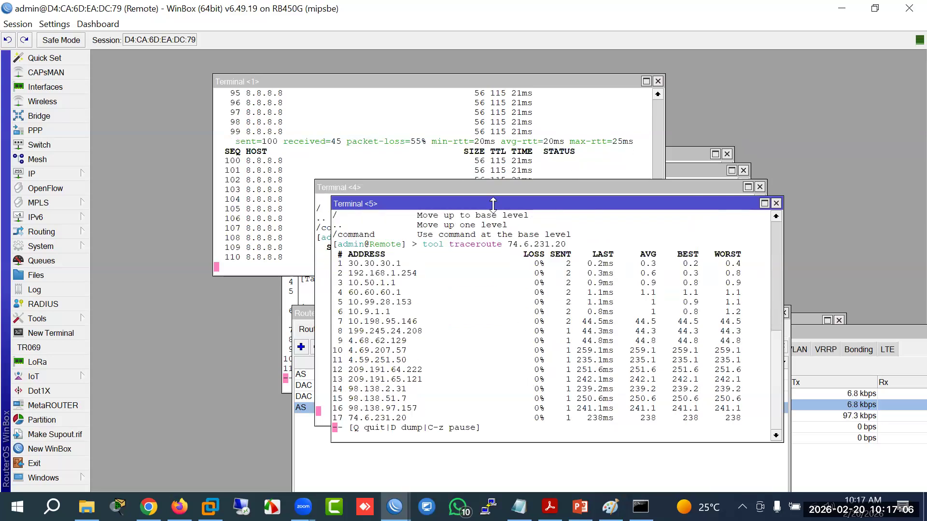
Step: Move the traceroute terminal to the top, the ping terminal to the bottom, and the Interfaces list aside
{"action": "left_click_drag", "start_coordinate": [492, 205], "coordinate": [623, 190]}
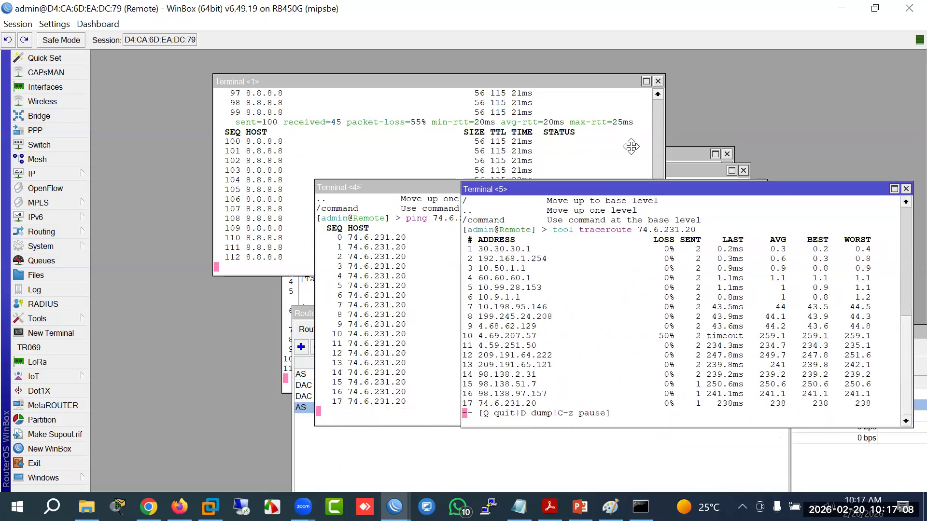
{"action": "left_click_drag", "start_coordinate": [631, 146], "coordinate": [627, 79]}
{"action": "left_click_drag", "start_coordinate": [422, 186], "coordinate": [329, 341]}
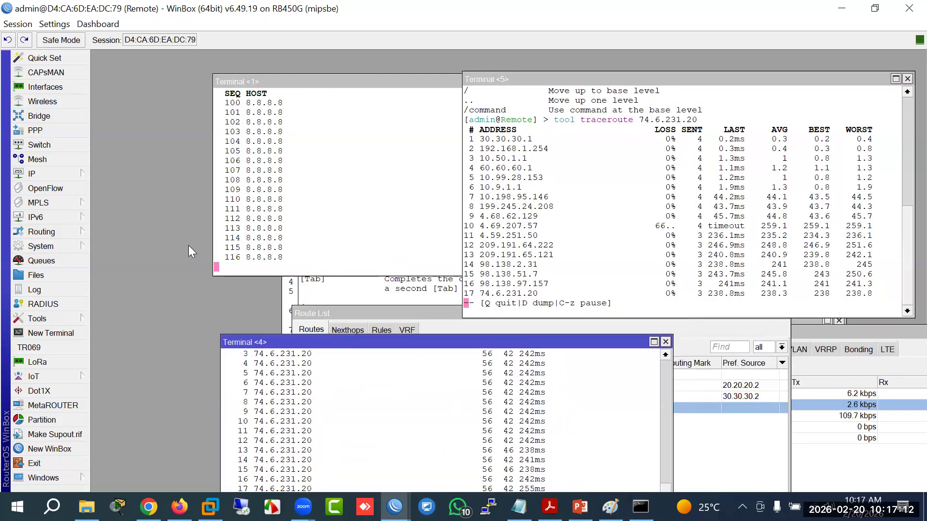
{"action": "left_click", "coordinate": [48, 92]}
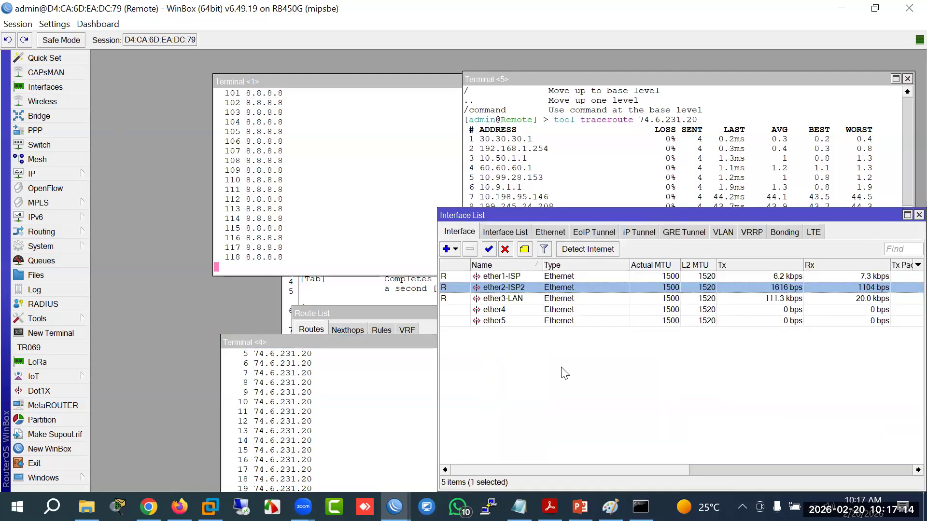
{"action": "left_click_drag", "start_coordinate": [546, 214], "coordinate": [311, 234]}
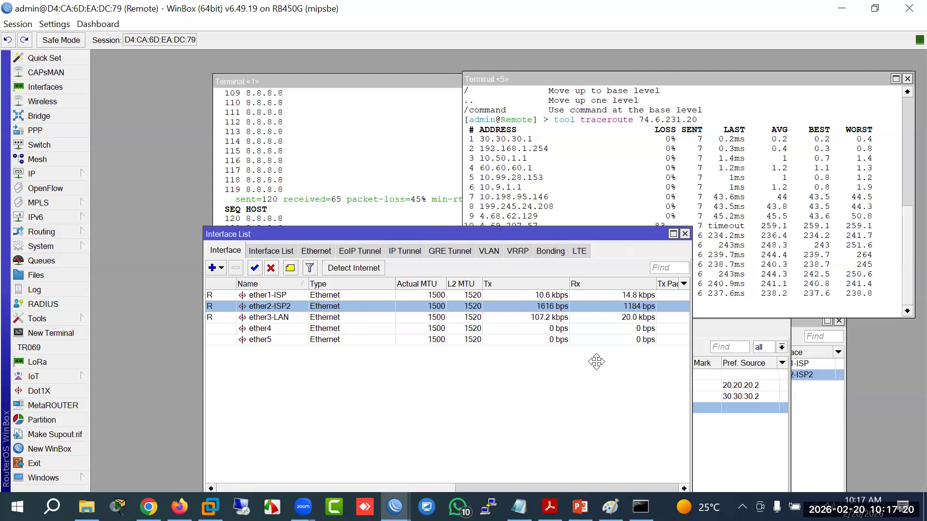
{"action": "left_click_drag", "start_coordinate": [596, 361], "coordinate": [664, 426]}
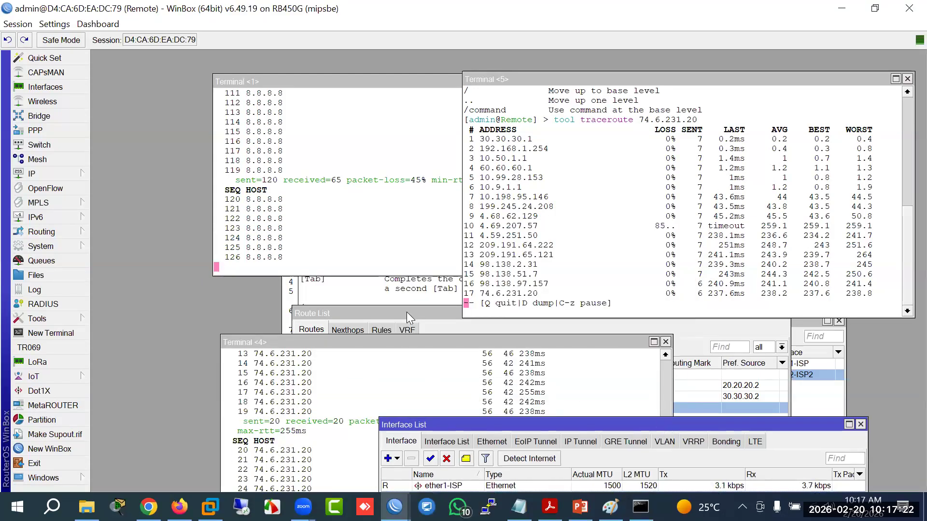
Step: Bring the Route List into view and inspect the 0.0.0.0/0, 30.30.30.0/30 and 74.6.231.20 routes
{"action": "left_click", "coordinate": [407, 313]}
{"action": "left_click_drag", "start_coordinate": [473, 311], "coordinate": [385, 321]}
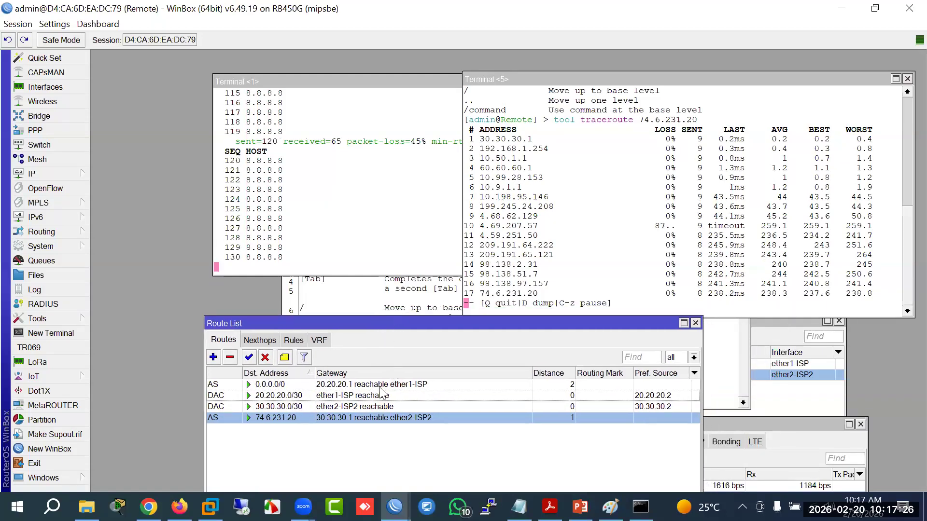
{"action": "left_click", "coordinate": [340, 384]}
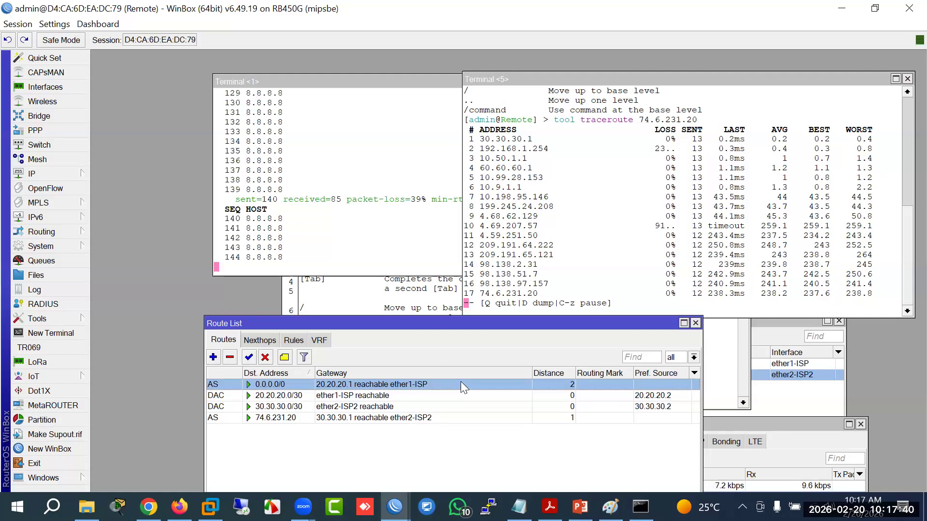
{"action": "left_click", "coordinate": [353, 411]}
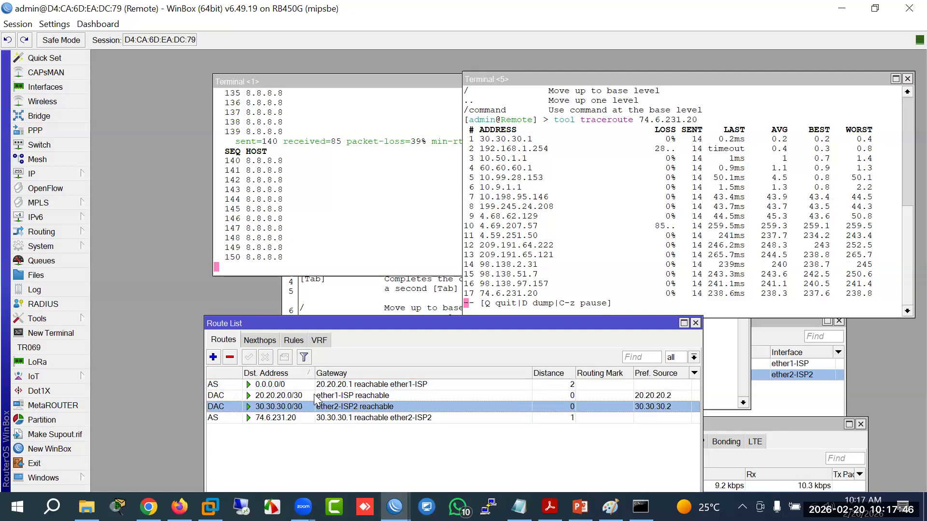
{"action": "left_click", "coordinate": [362, 389]}
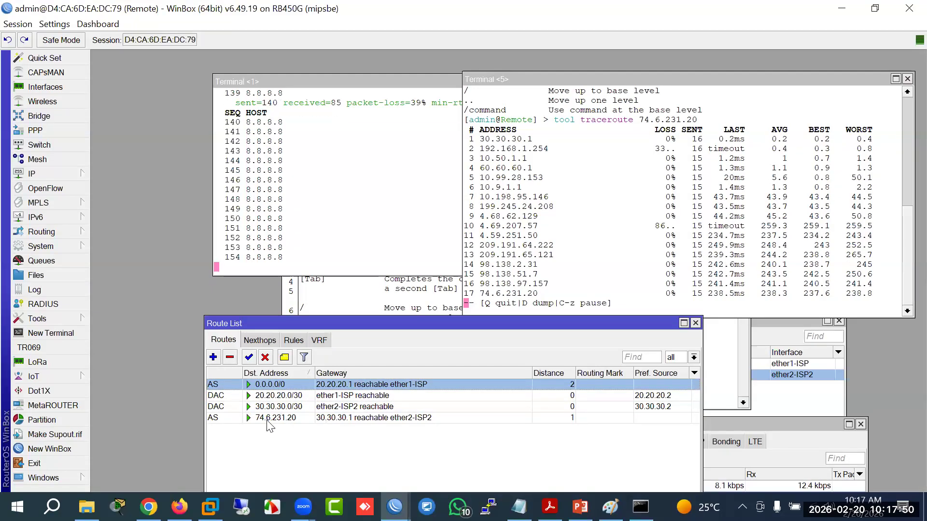
{"action": "left_click", "coordinate": [330, 419]}
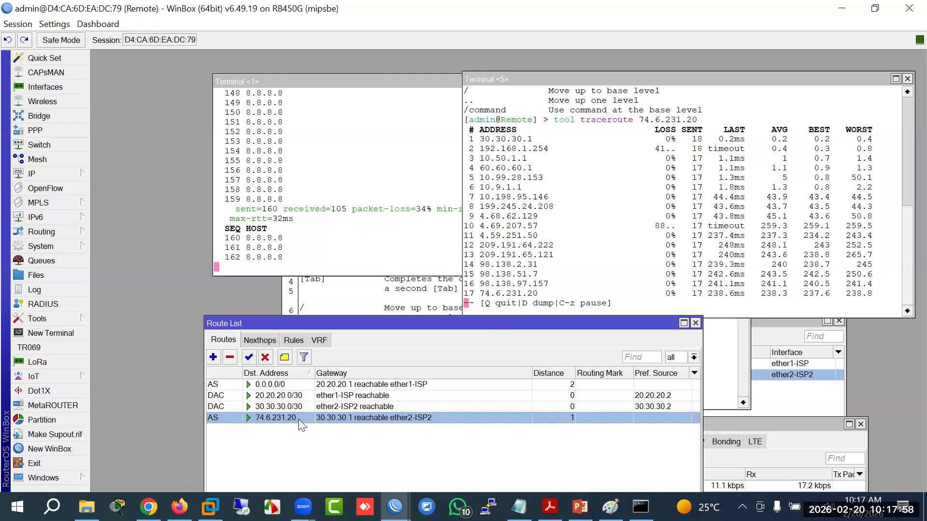
{"action": "left_click", "coordinate": [385, 384]}
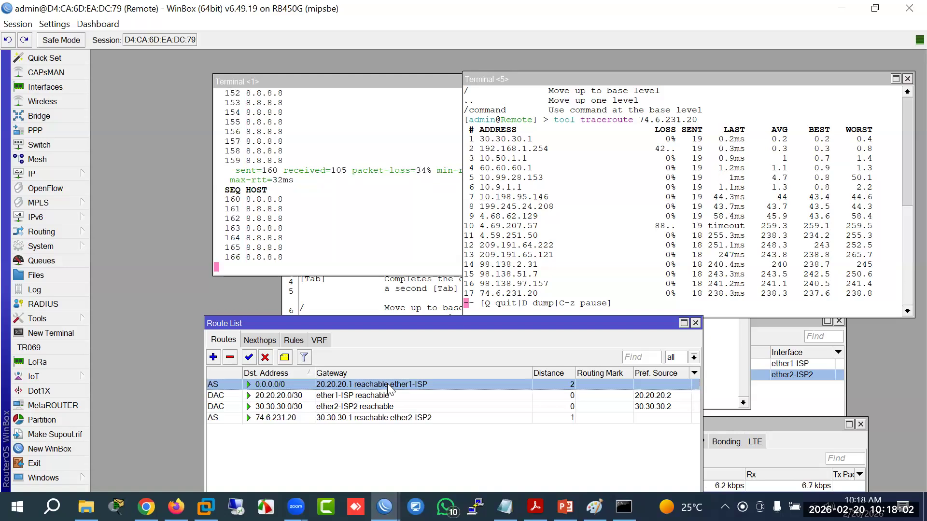
{"action": "left_click", "coordinate": [406, 86]}
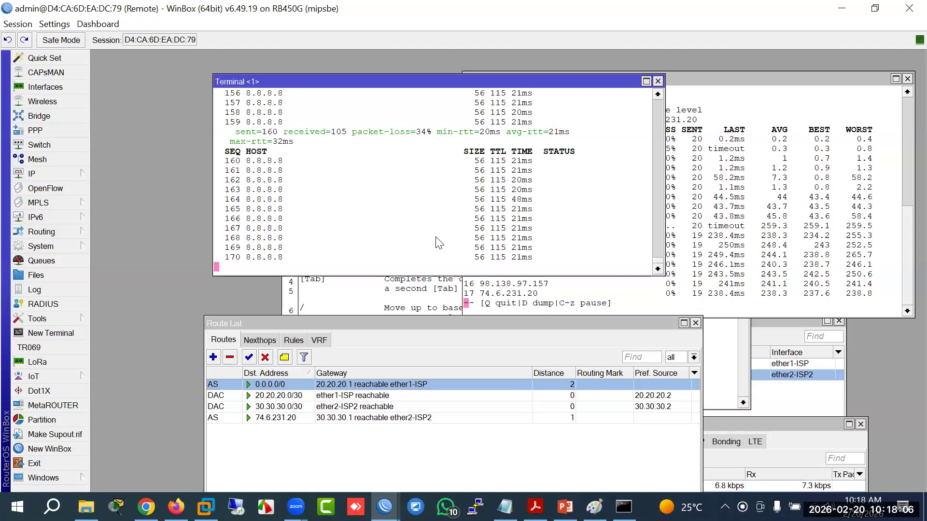
Step: Stop the 8.8.8.8 ping and run 'tool traceroute 8.8.8.8'
{"action": "key", "text": "ctrl+c"}
{"action": "type", "text": "tool tra"}
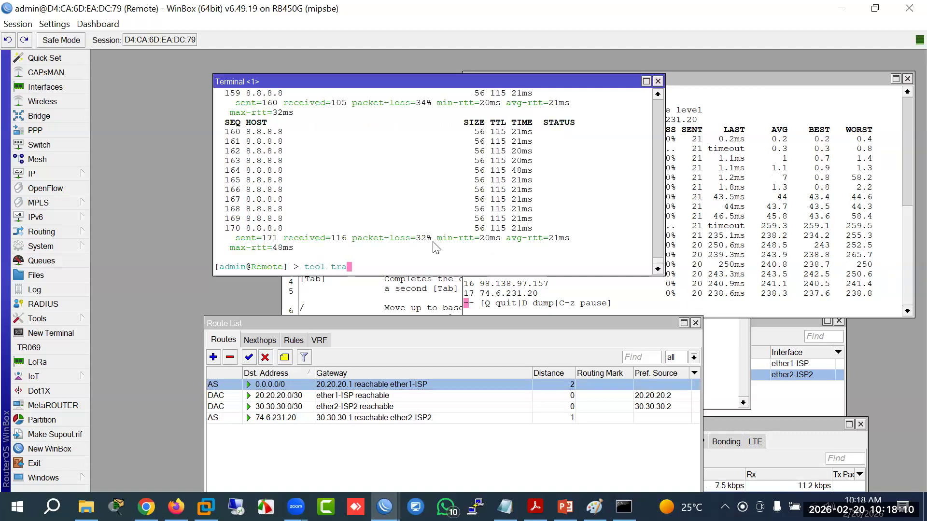
{"action": "type", "text": "ceroute 8.8"}
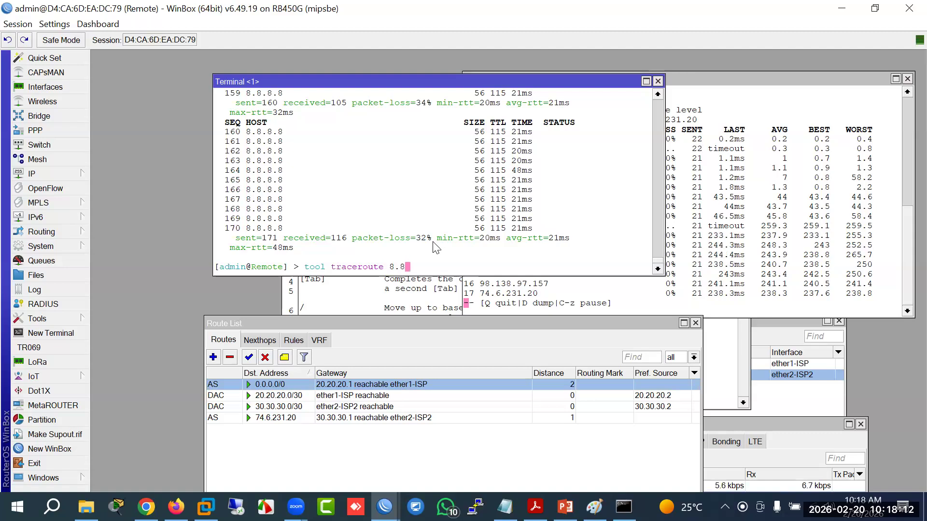
{"action": "type", "text": ".8.8."}
{"action": "key", "text": "Return"}
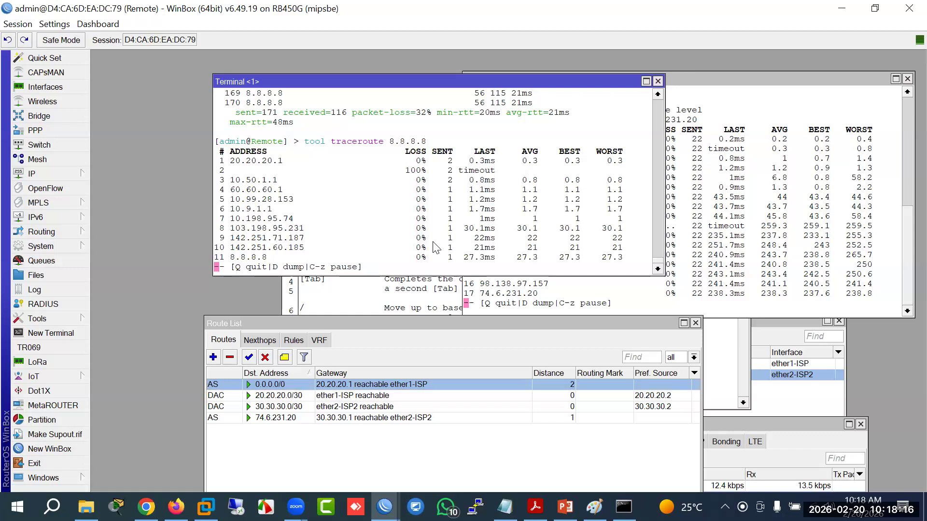
Step: Reposition the Route List and 8.8.8.8 traceroute windows, raising the 74.6.231.20 trace
{"action": "left_click_drag", "start_coordinate": [521, 325], "coordinate": [485, 302]}
{"action": "mouse_move", "coordinate": [733, 82]}
{"action": "left_mouse_down"}
{"action": "mouse_move", "coordinate": [670, 83]}
{"action": "mouse_move", "coordinate": [720, 78]}
{"action": "left_mouse_up"}
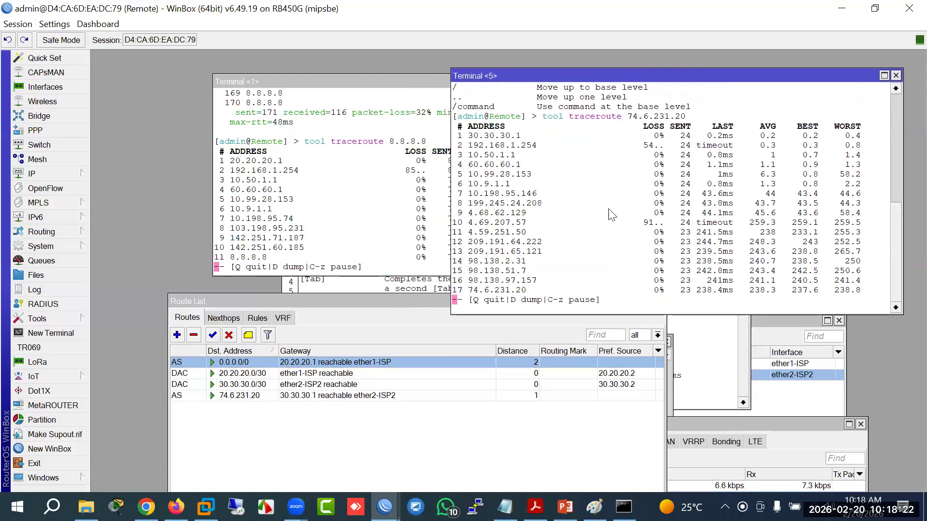
{"action": "left_click_drag", "start_coordinate": [429, 303], "coordinate": [429, 311]}
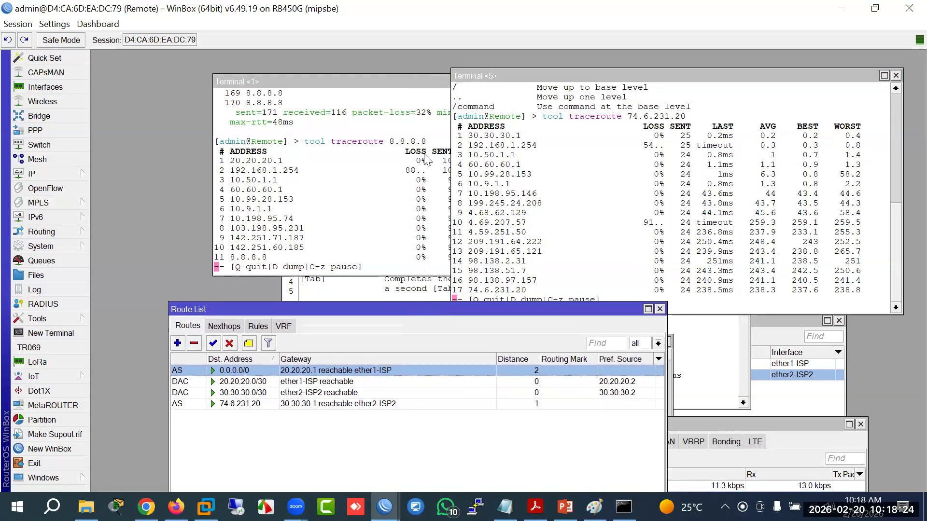
{"action": "left_click_drag", "start_coordinate": [402, 85], "coordinate": [451, 70]}
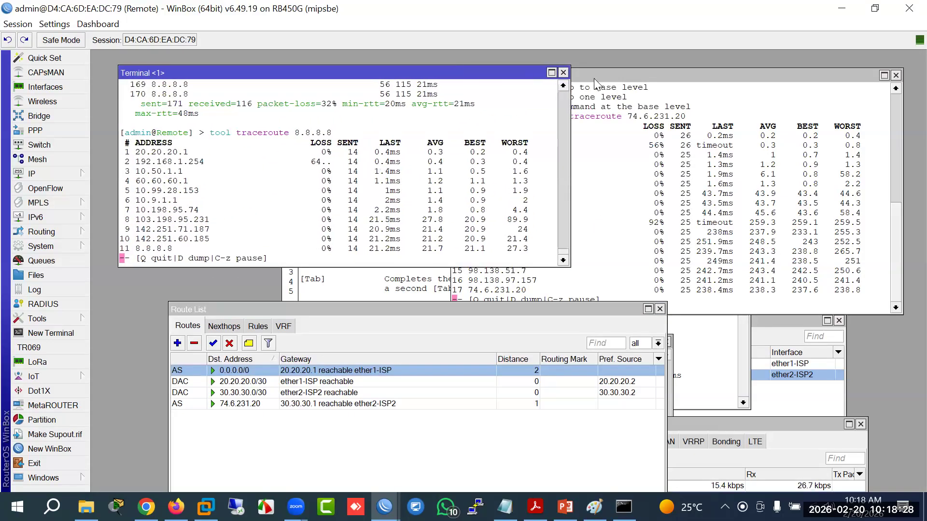
{"action": "left_click", "coordinate": [599, 101]}
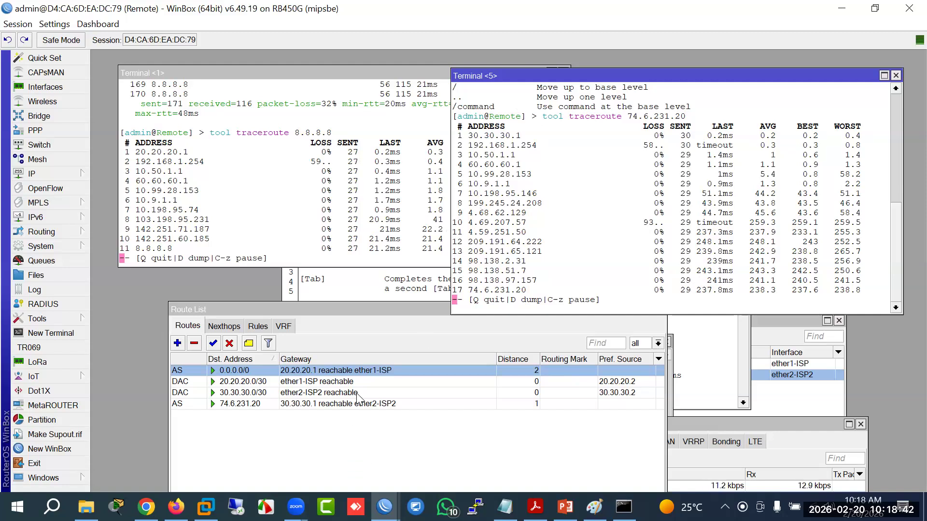
Step: Set the 0.0.0.0/0 default route's distance to 1
{"action": "double_click", "coordinate": [351, 372]}
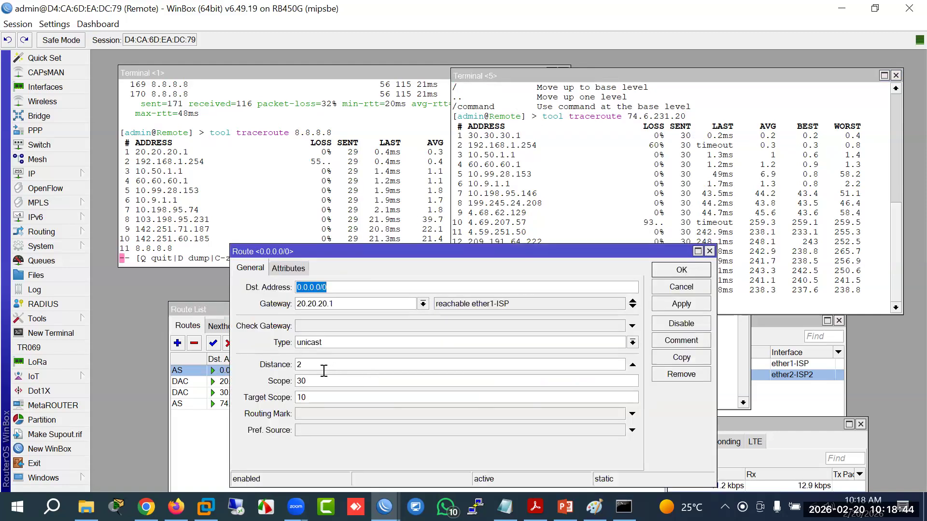
{"action": "double_click", "coordinate": [322, 366]}
{"action": "type", "text": "1"}
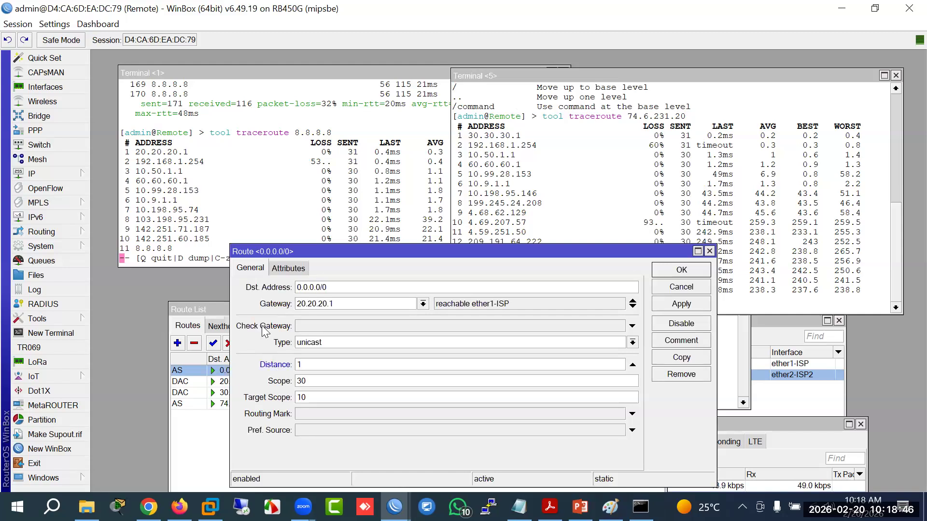
{"action": "left_click", "coordinate": [669, 271]}
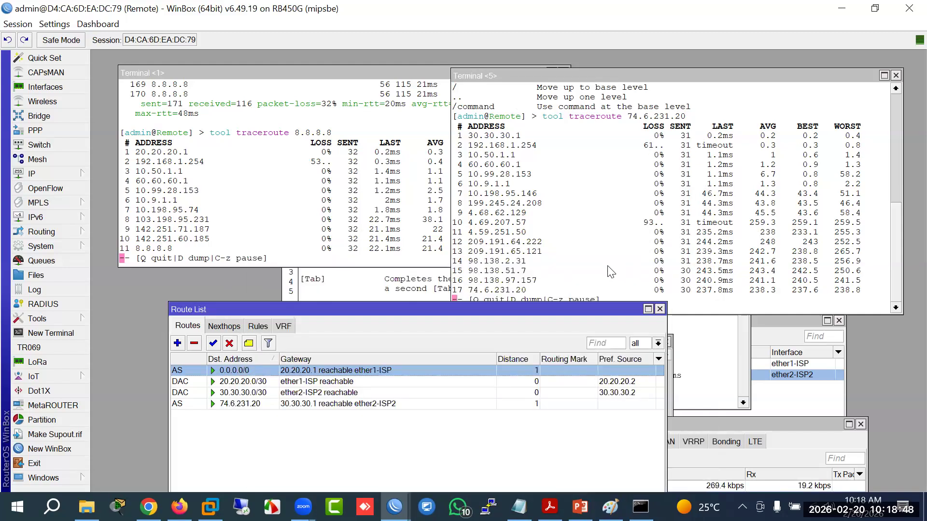
Step: Restart the traceroute to 74.6.231.20 twice in its terminal
{"action": "left_click", "coordinate": [610, 272]}
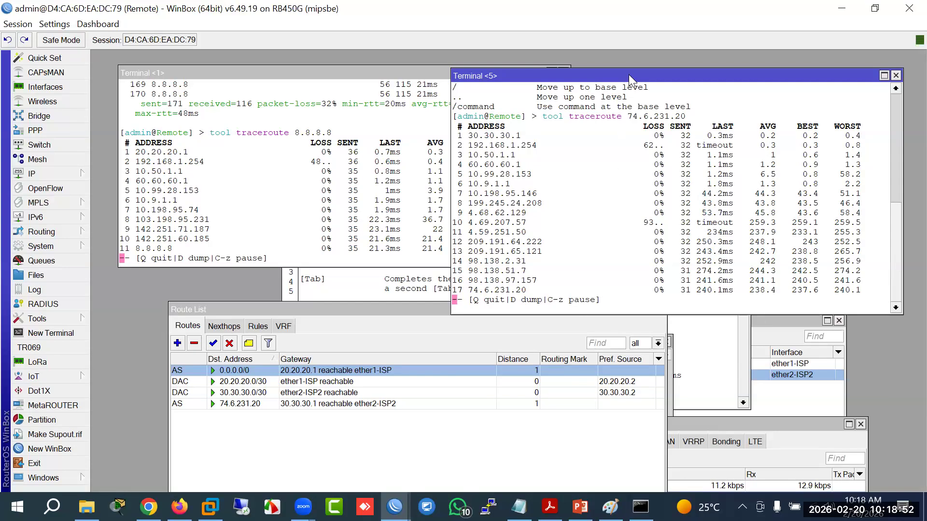
{"action": "key", "text": "q"}
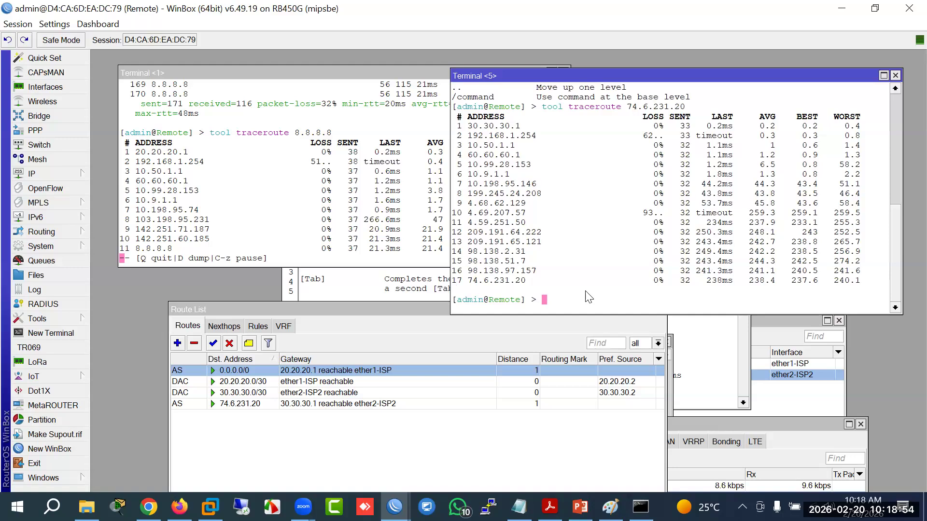
{"action": "key", "text": "Up"}
{"action": "key", "text": "Return"}
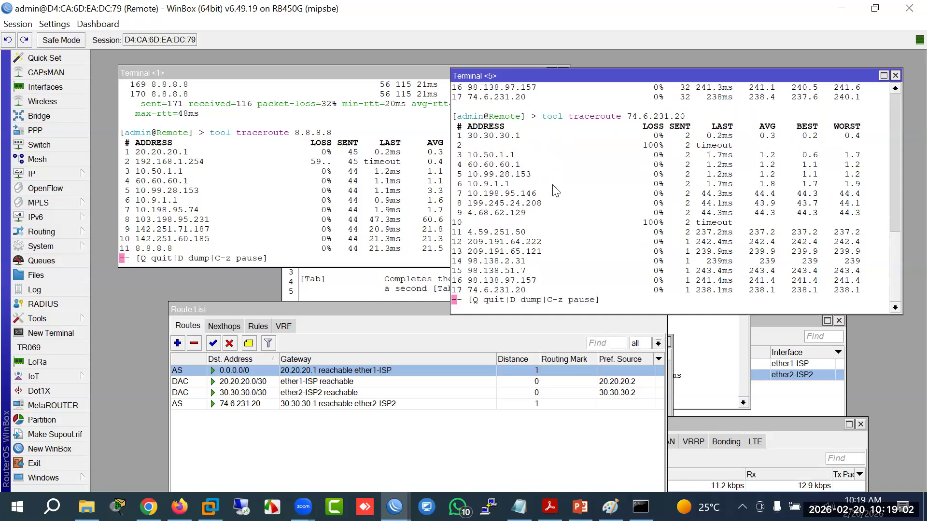
{"action": "key", "text": "q"}
{"action": "key", "text": "Up"}
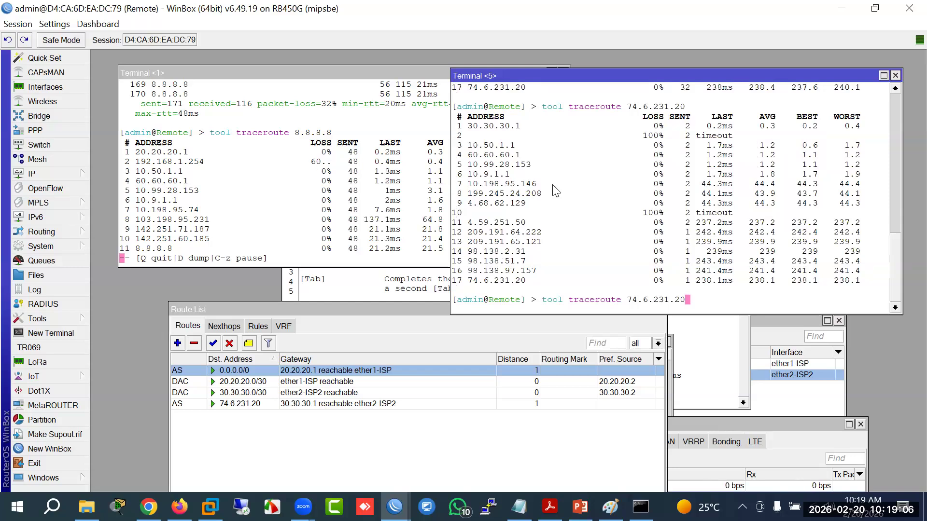
{"action": "key", "text": "Return"}
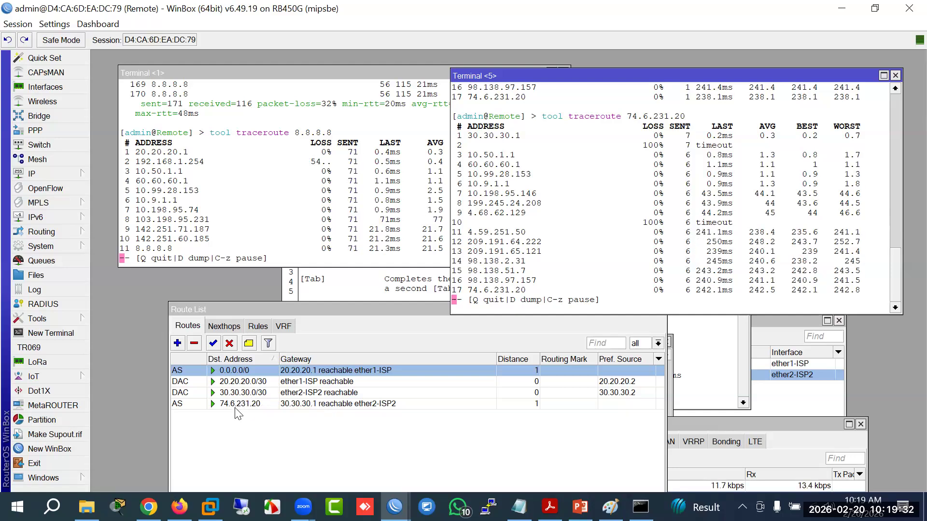
Step: Check the 74.6.231.20 route, then replace the 8.8.8.8 trace with 'tool traceroute facebook.com'
{"action": "double_click", "coordinate": [238, 406]}
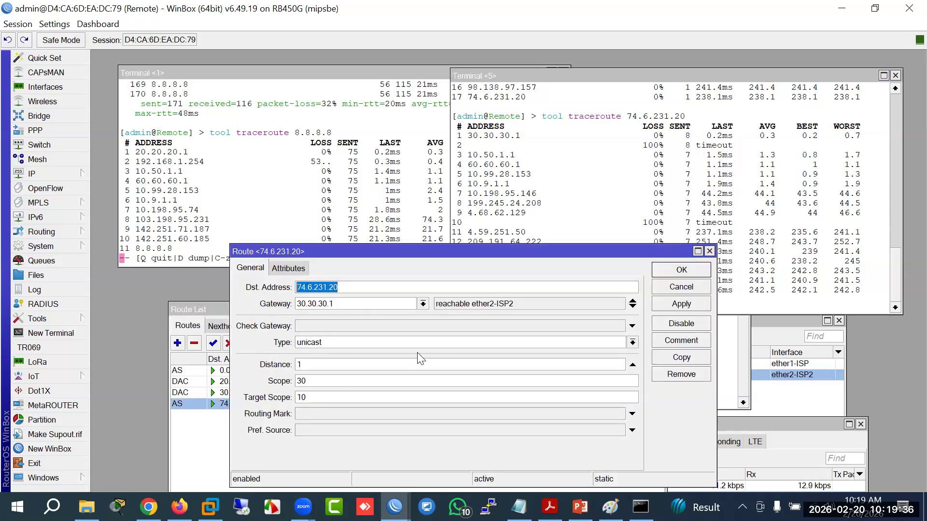
{"action": "left_click", "coordinate": [678, 286]}
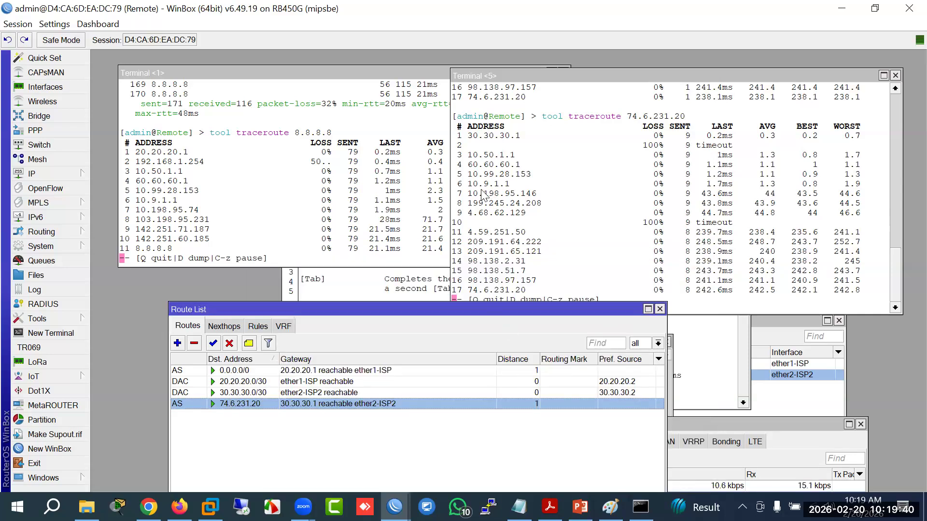
{"action": "left_click", "coordinate": [250, 251]}
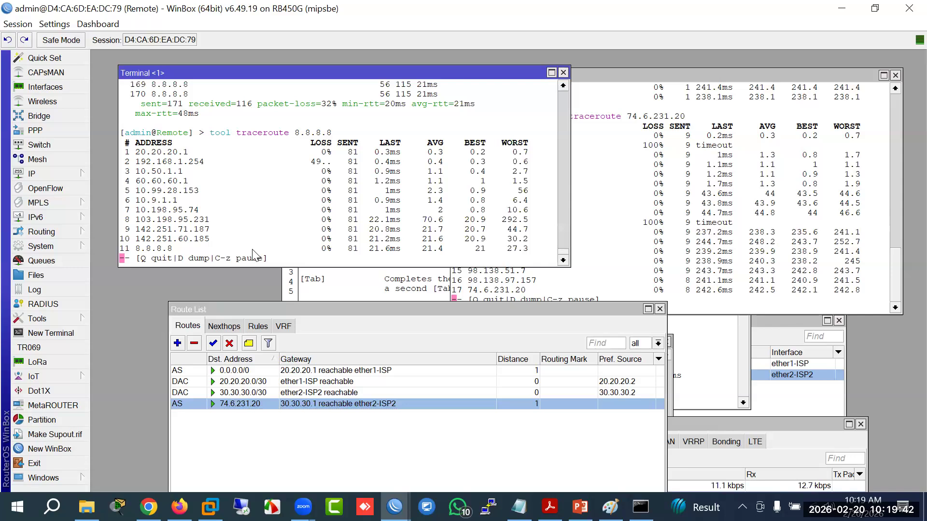
{"action": "key", "text": "q"}
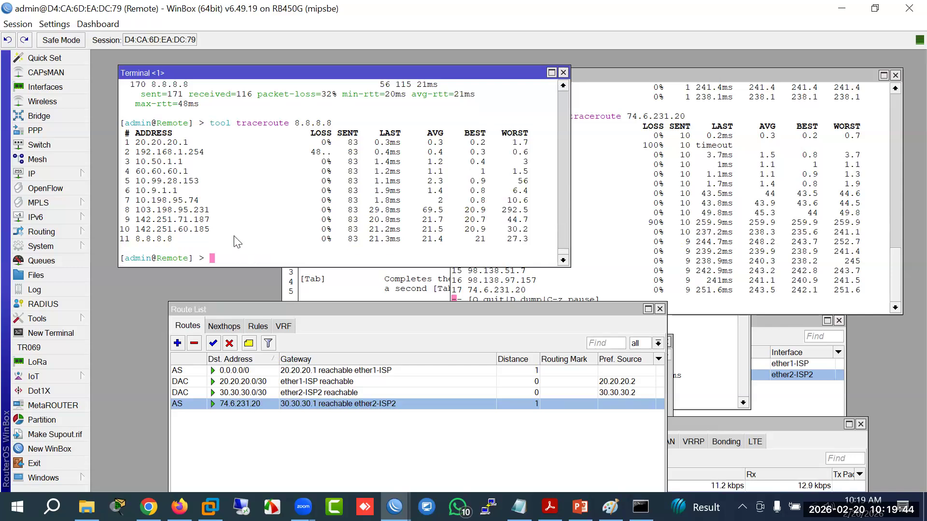
{"action": "type", "text": "tool tra"}
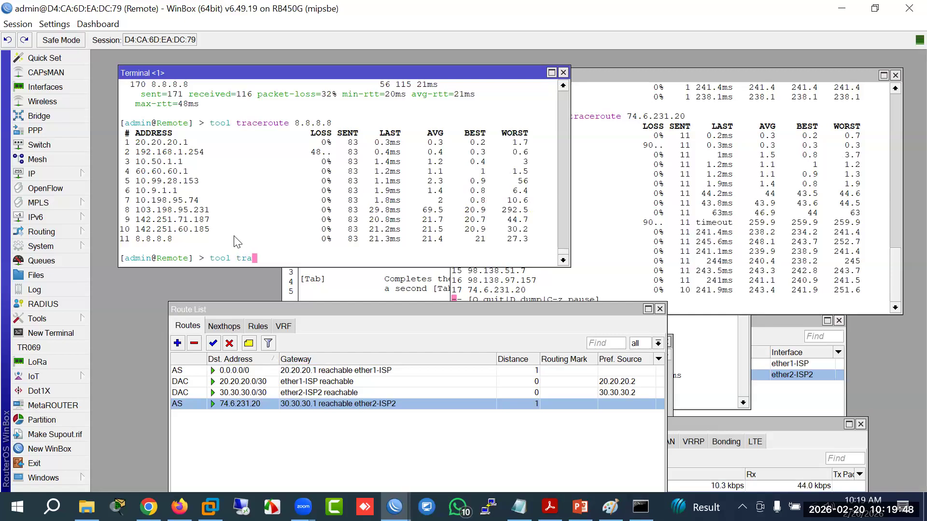
{"action": "key", "text": "Tab"}
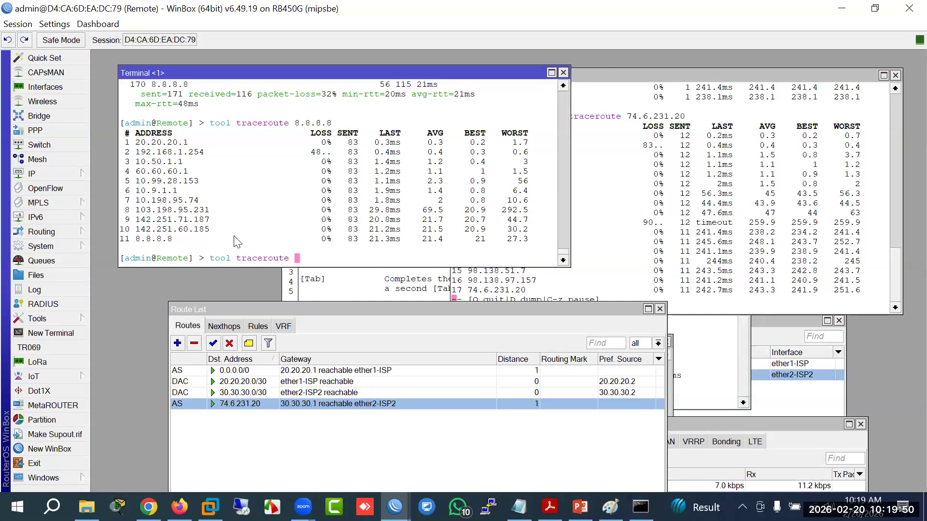
{"action": "type", "text": "facebook.co"}
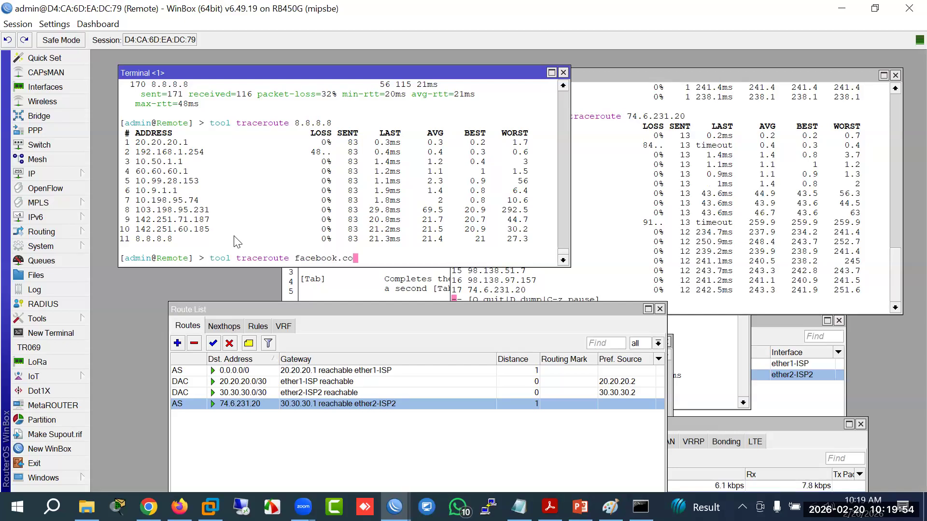
{"action": "type", "text": "m"}
{"action": "key", "text": "Return"}
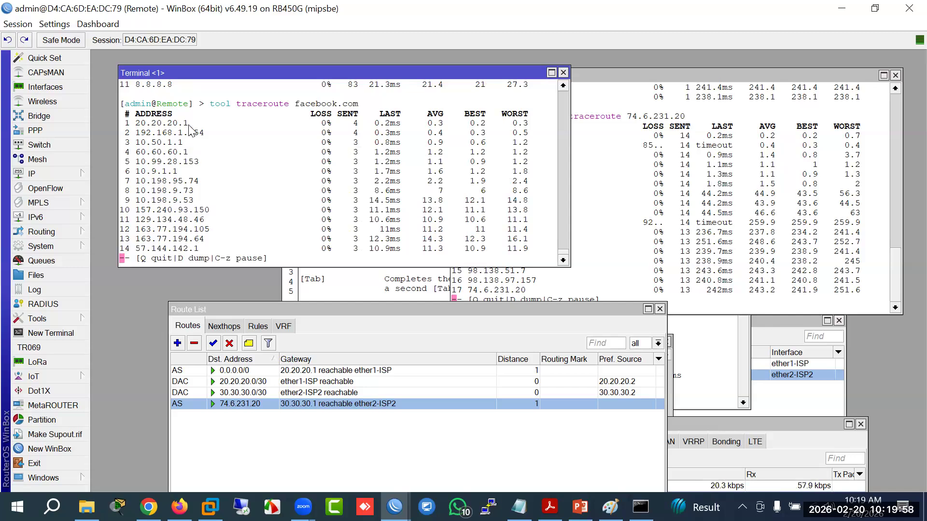
Step: Highlight hop 20.20.20.1 and destination 74.6.231.20 in the two traceroute terminals
{"action": "left_click_drag", "start_coordinate": [135, 124], "coordinate": [190, 124]}
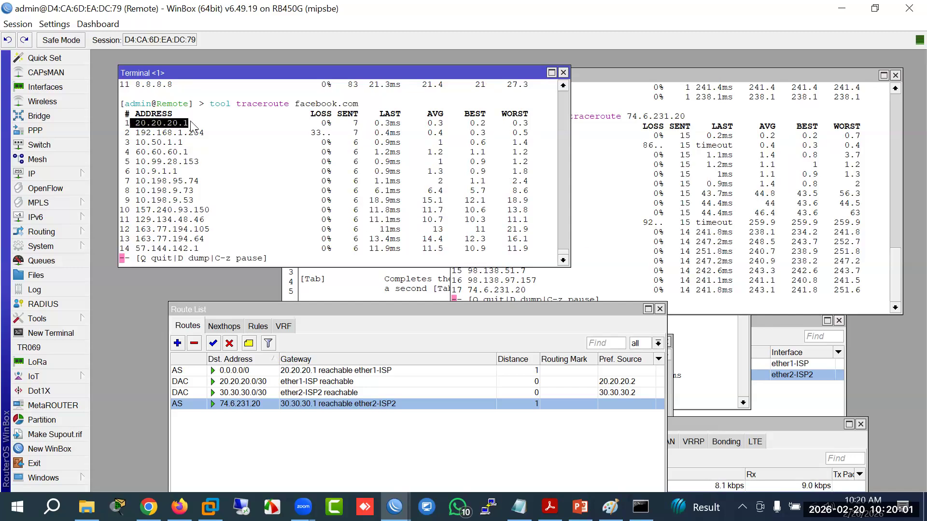
{"action": "left_click", "coordinate": [619, 90]}
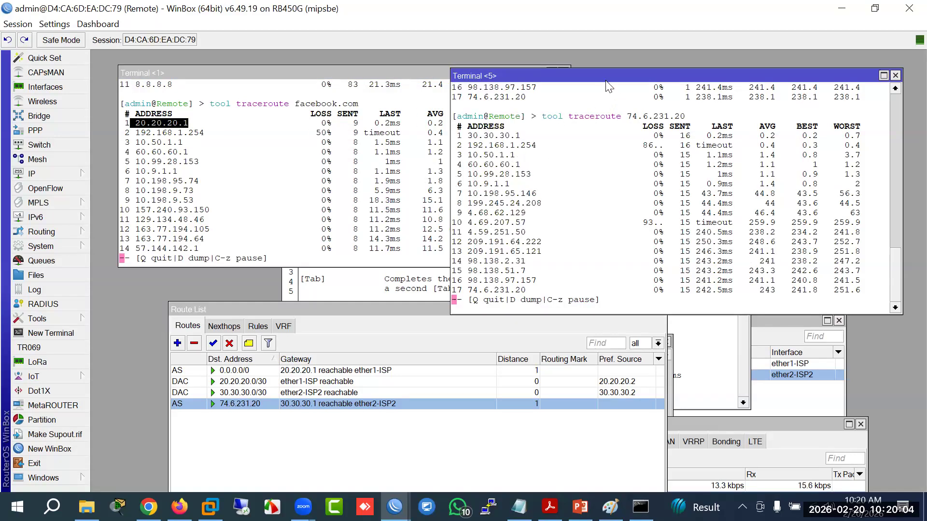
{"action": "left_click_drag", "start_coordinate": [605, 77], "coordinate": [553, 78]}
{"action": "left_click_drag", "start_coordinate": [577, 118], "coordinate": [635, 124]}
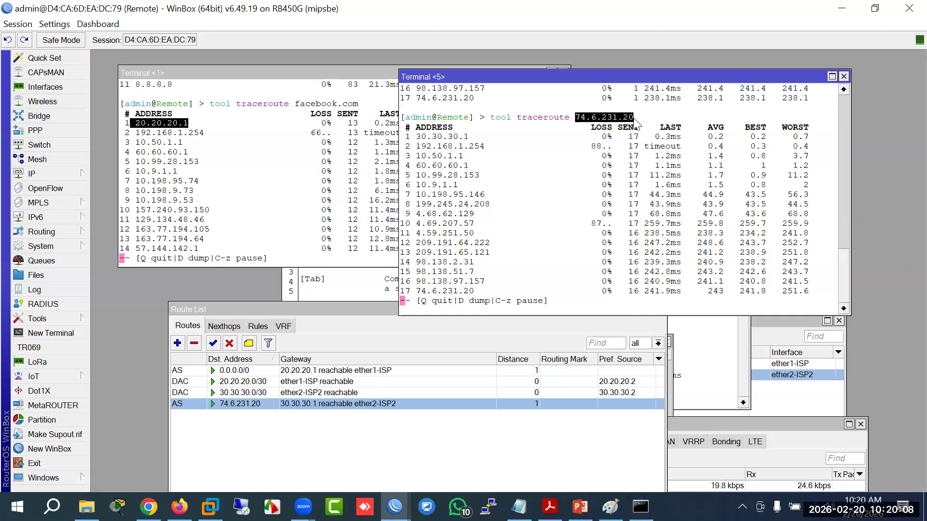
{"action": "left_click", "coordinate": [265, 174]}
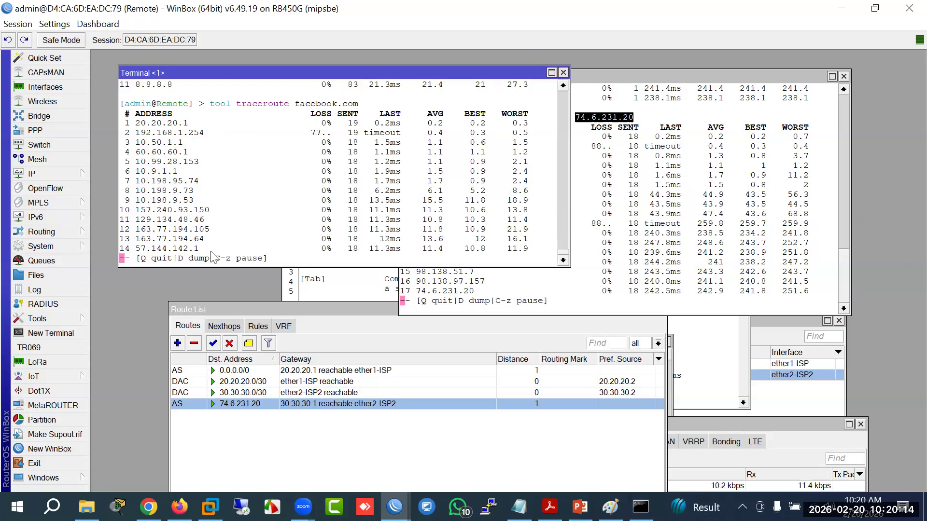
Step: Copy the facebook.com trace's final hop address 57.144.142.1
{"action": "left_click_drag", "start_coordinate": [198, 248], "coordinate": [139, 252]}
{"action": "right_click", "coordinate": [142, 254]}
{"action": "left_click", "coordinate": [155, 255]}
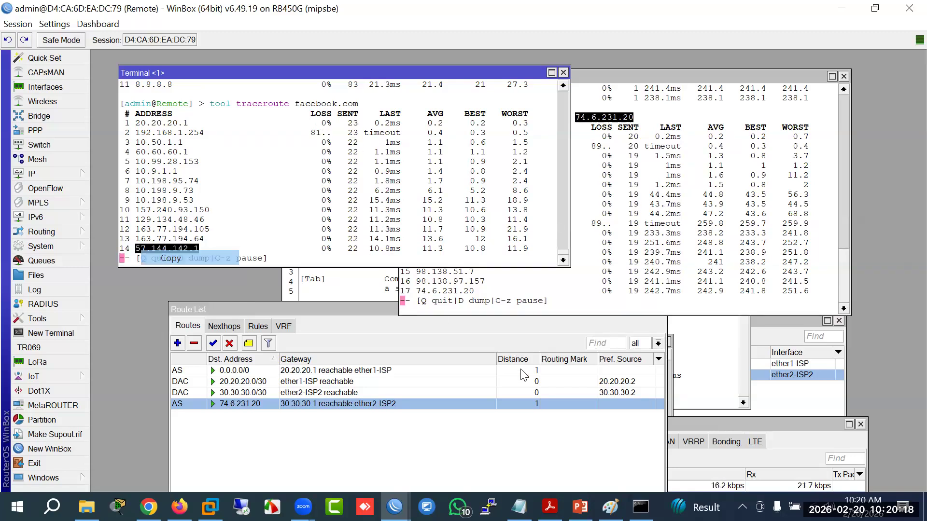
{"action": "left_click", "coordinate": [640, 506]}
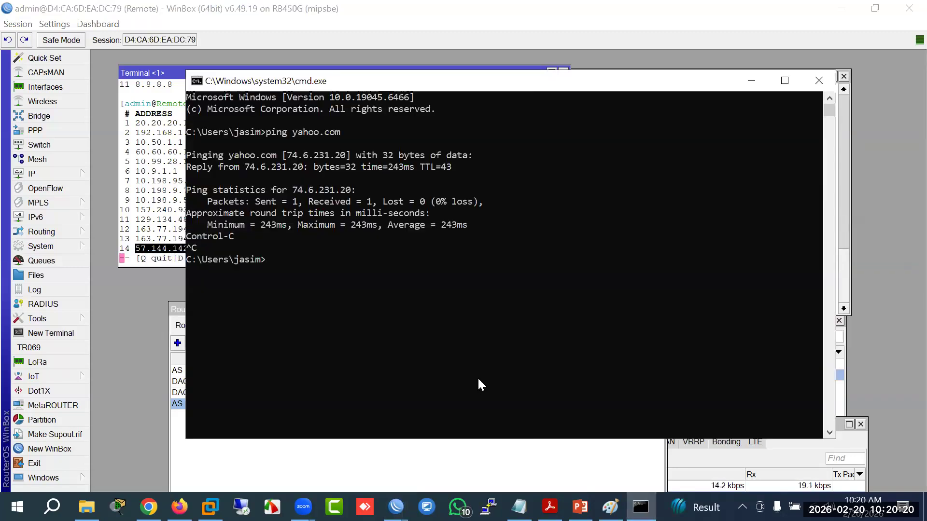
Step: Run 'ping faceboo.com' in the command prompt and go back to WinBox
{"action": "type", "text": "ping faceboo.com"}
{"action": "key", "text": "Return"}
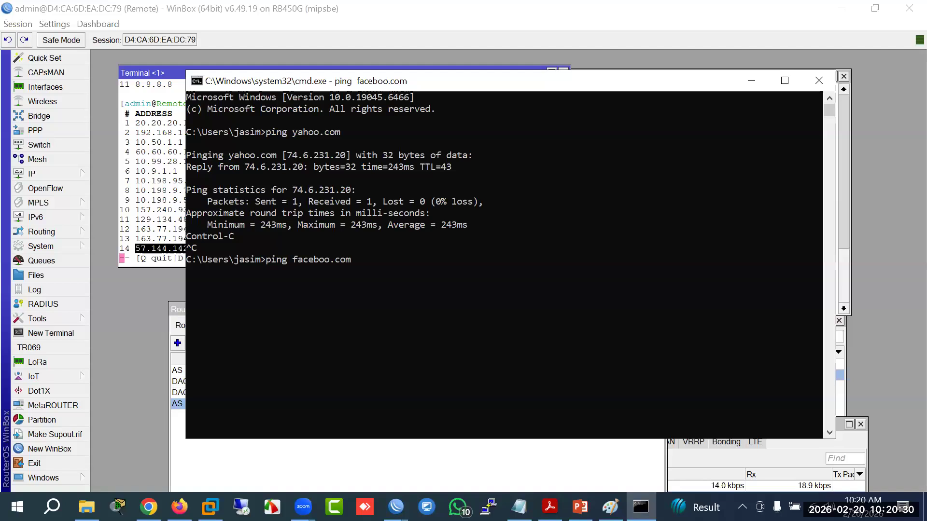
{"action": "left_click", "coordinate": [396, 507]}
Step: Add a static route to 57.144.142.1 with gateway 30.30.30.1
{"action": "left_click", "coordinate": [457, 463]}
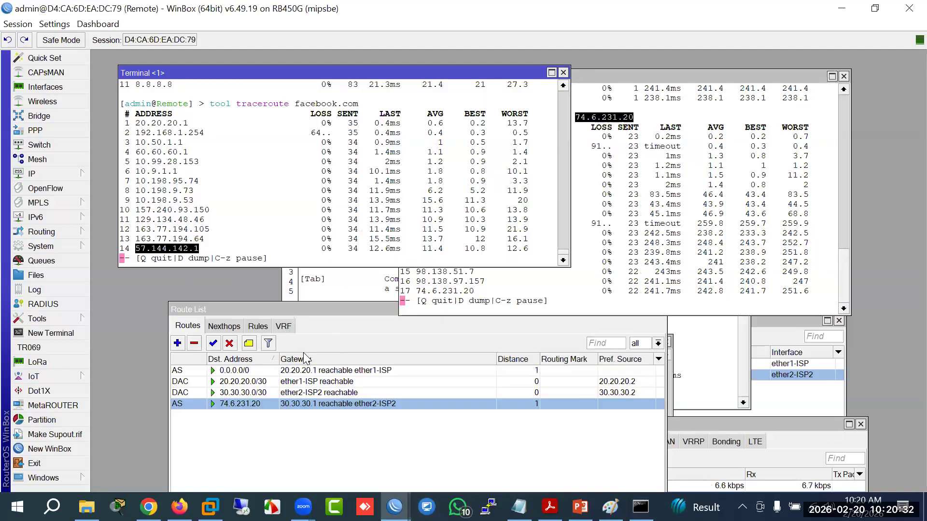
{"action": "left_click", "coordinate": [179, 344]}
{"action": "key", "text": "ctrl+v"}
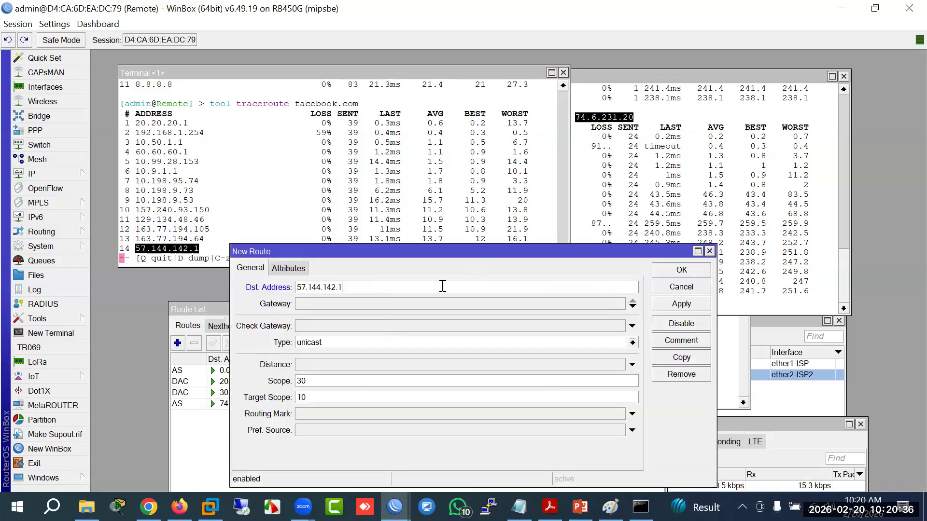
{"action": "left_click", "coordinate": [311, 301]}
{"action": "type", "text": "30.30.30.1"}
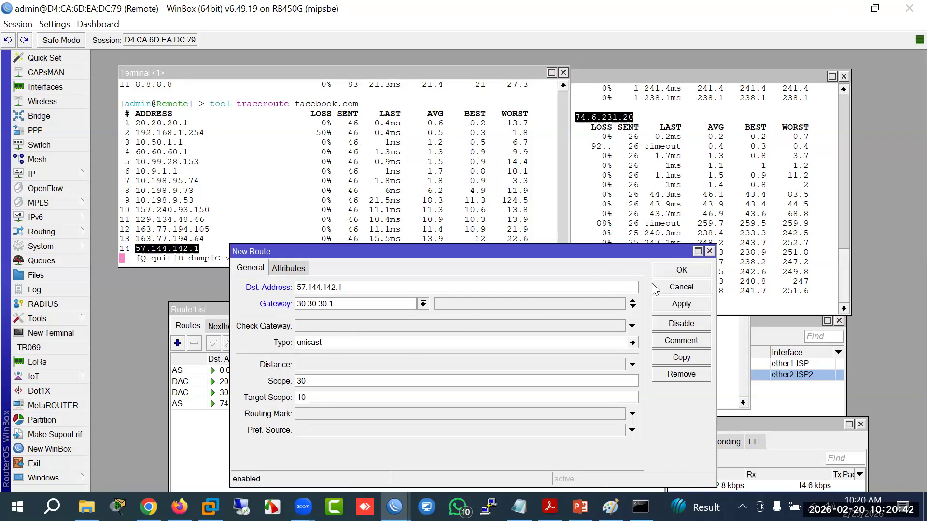
{"action": "left_click", "coordinate": [676, 271]}
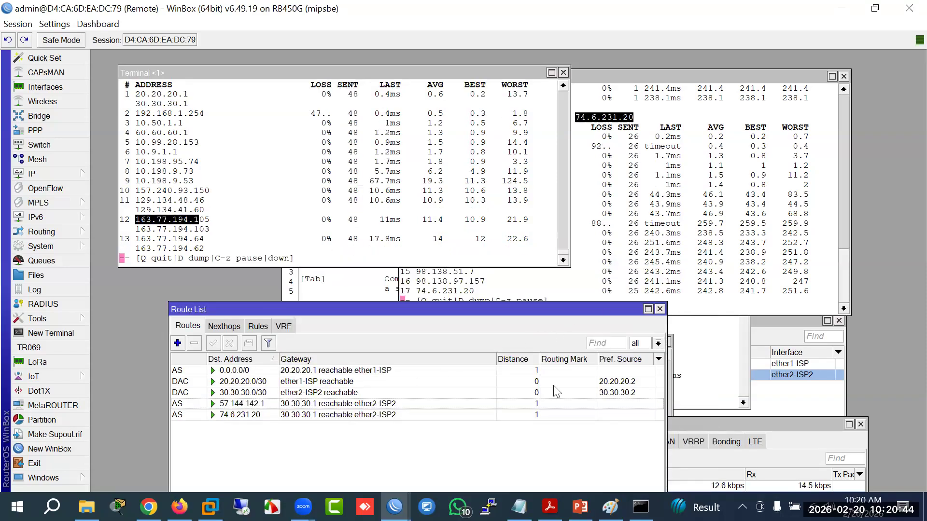
Step: Rerun the facebook.com traceroute in the first terminal
{"action": "left_click", "coordinate": [333, 265]}
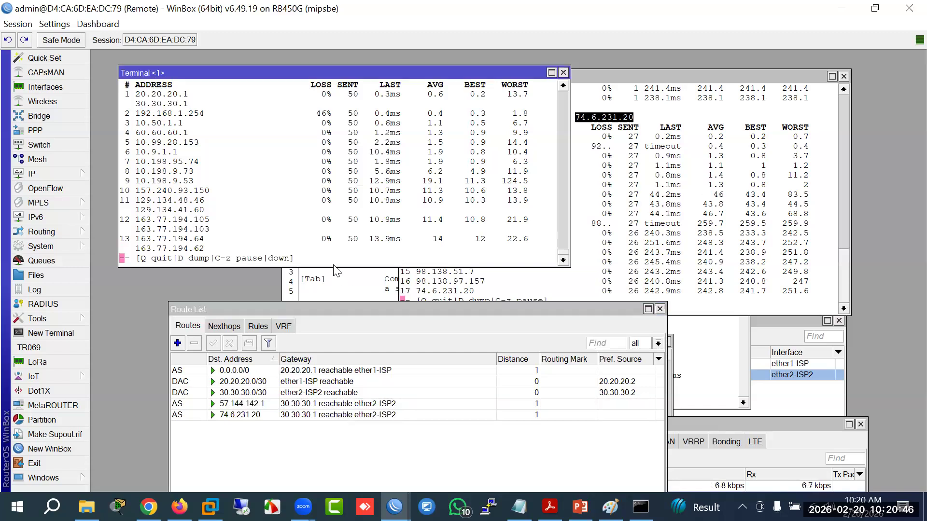
{"action": "key", "text": "q"}
{"action": "key", "text": "Up"}
{"action": "key", "text": "Return"}
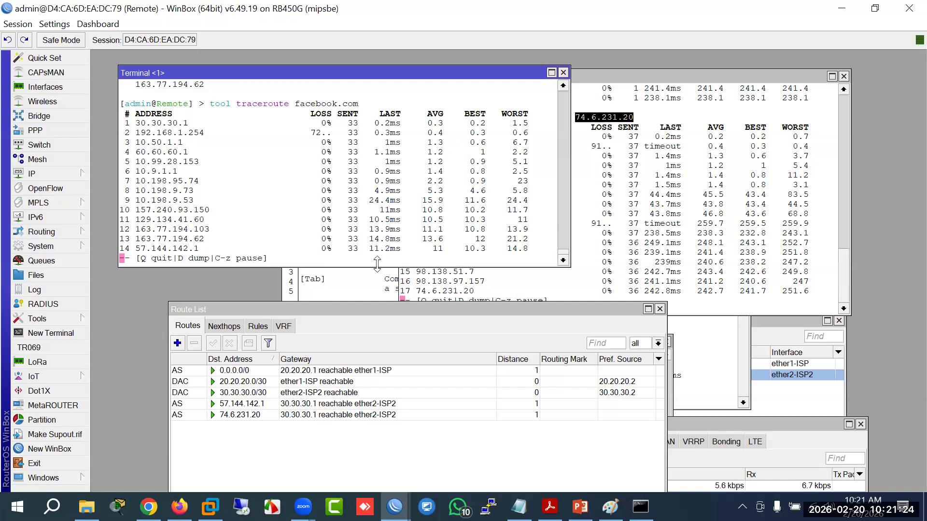
Step: Inspect the 57.144.142.1, 74.6.231.20 and 0.0.0.0/0 routes, then switch to Firefox
{"action": "left_click", "coordinate": [396, 308]}
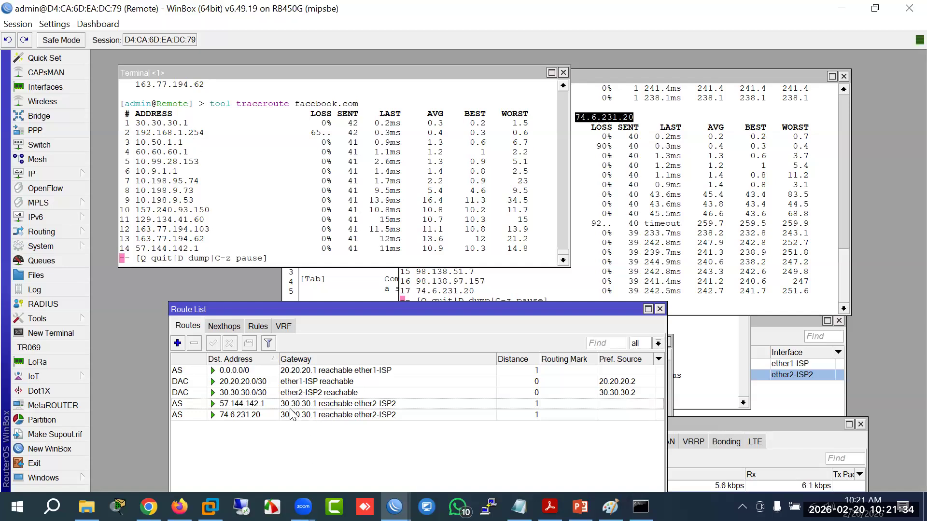
{"action": "left_click", "coordinate": [256, 404]}
{"action": "left_click", "coordinate": [260, 415]}
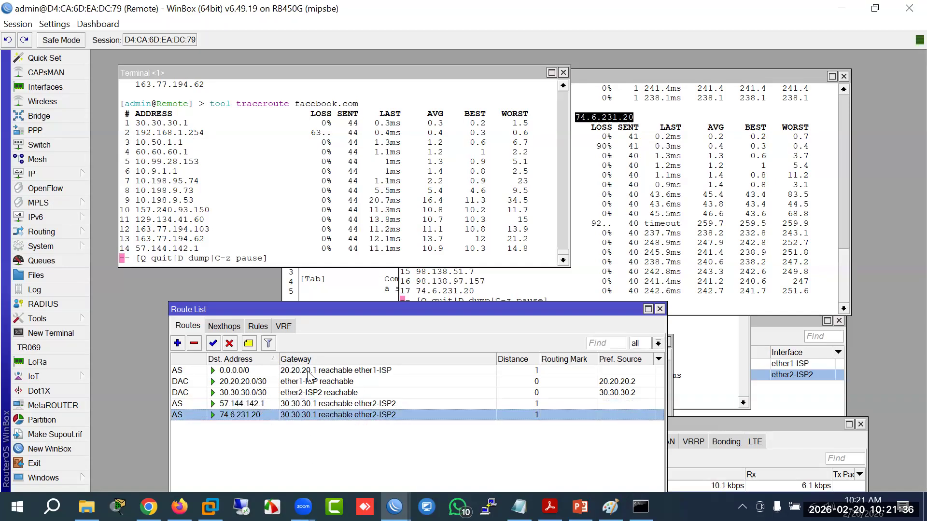
{"action": "left_click", "coordinate": [308, 371]}
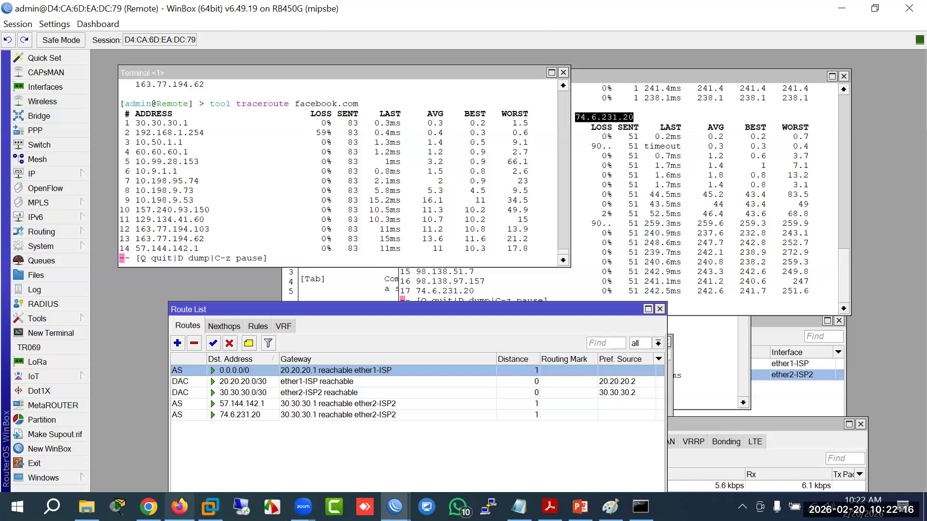
{"action": "left_click", "coordinate": [179, 506]}
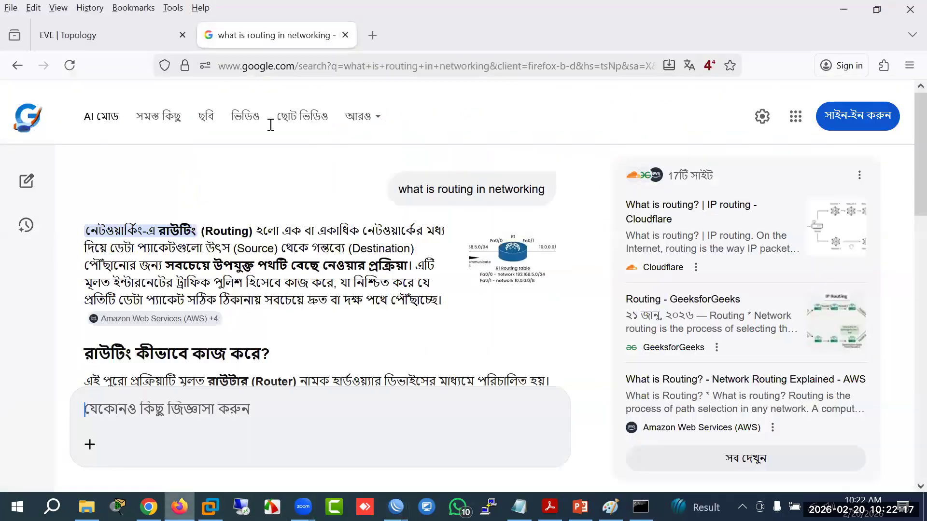
Step: Show the EVE Topology tab, close the Google search tab, and minimize Firefox
{"action": "left_click", "coordinate": [108, 38]}
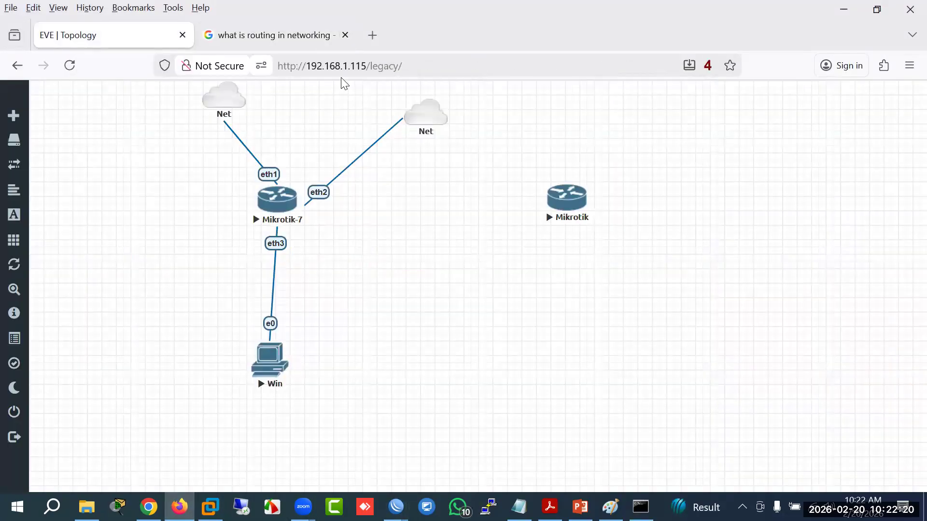
{"action": "left_click", "coordinate": [345, 35]}
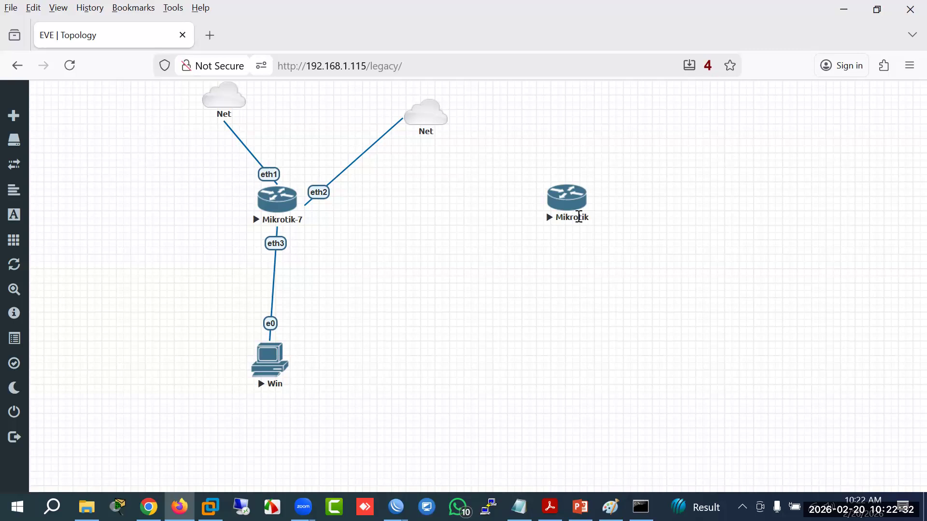
{"action": "left_click", "coordinate": [851, 11]}
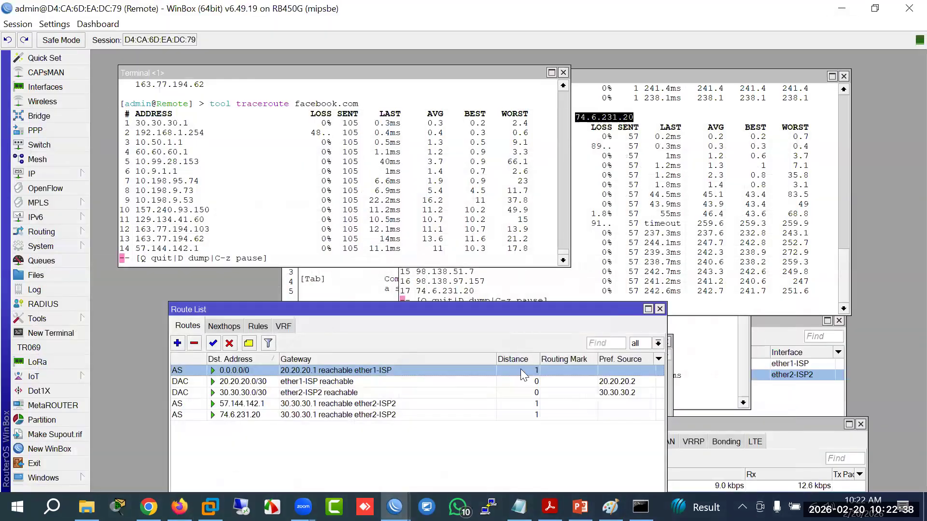
Step: View the MikroTik course outline PDF with its Lesson 08 routing content, then return to the EVE-NG lab
{"action": "left_click", "coordinate": [549, 506]}
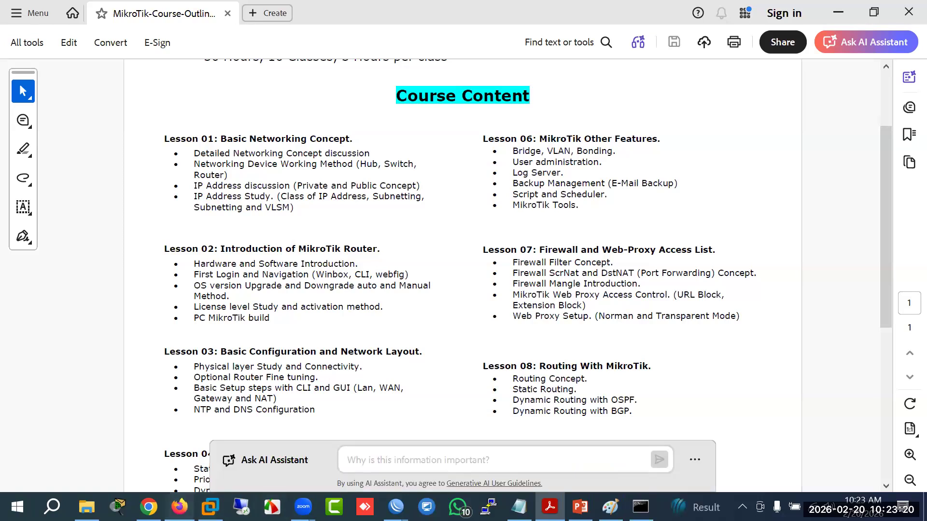
{"action": "left_click", "coordinate": [180, 507]}
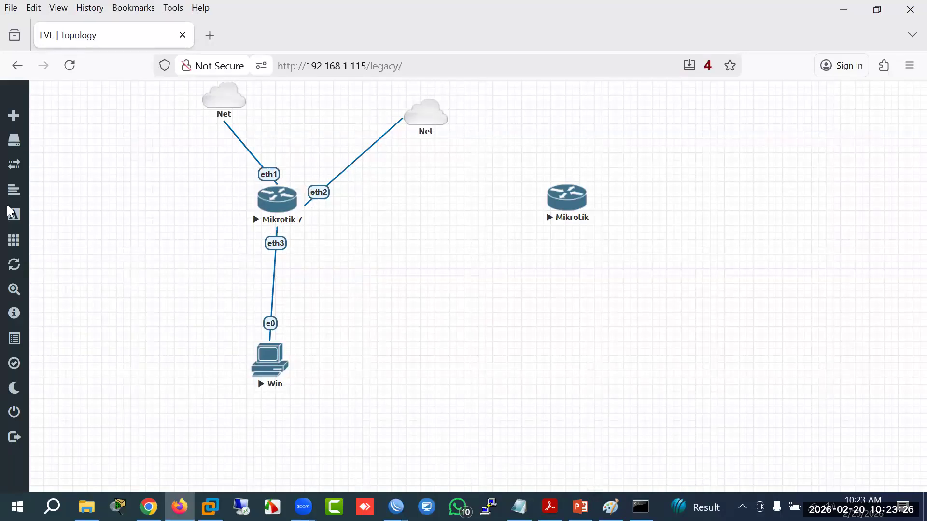
Step: Stop all nodes in the EVE-NG lab and box-select every node on the topology
{"action": "left_click", "coordinate": [69, 247]}
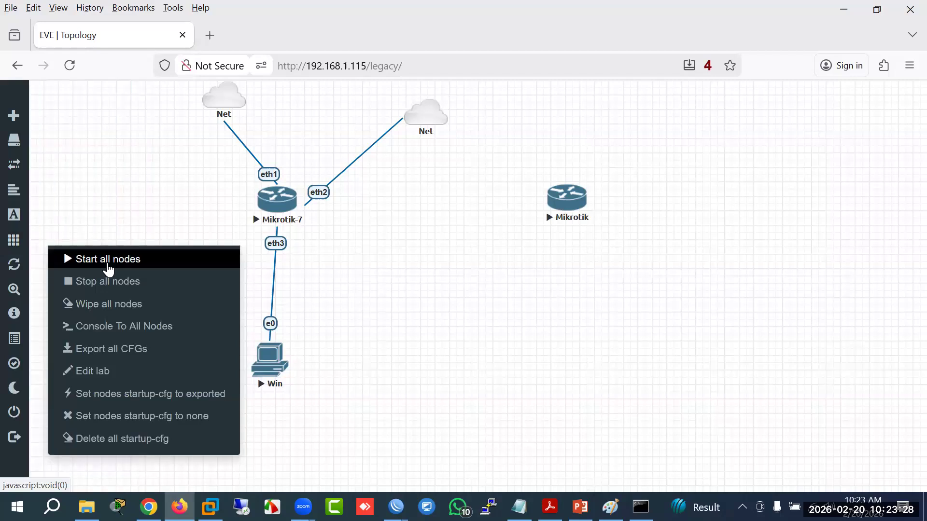
{"action": "left_click", "coordinate": [106, 284]}
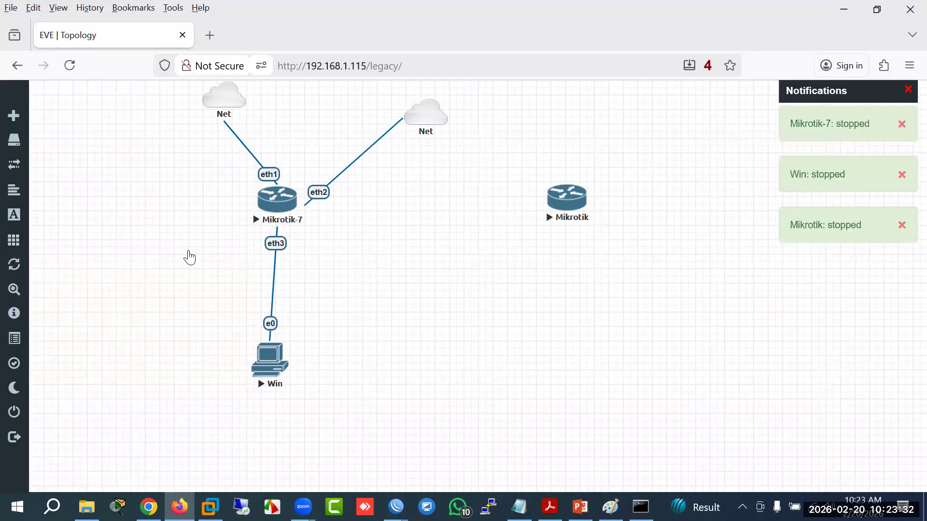
{"action": "left_click_drag", "start_coordinate": [155, 108], "coordinate": [546, 440]}
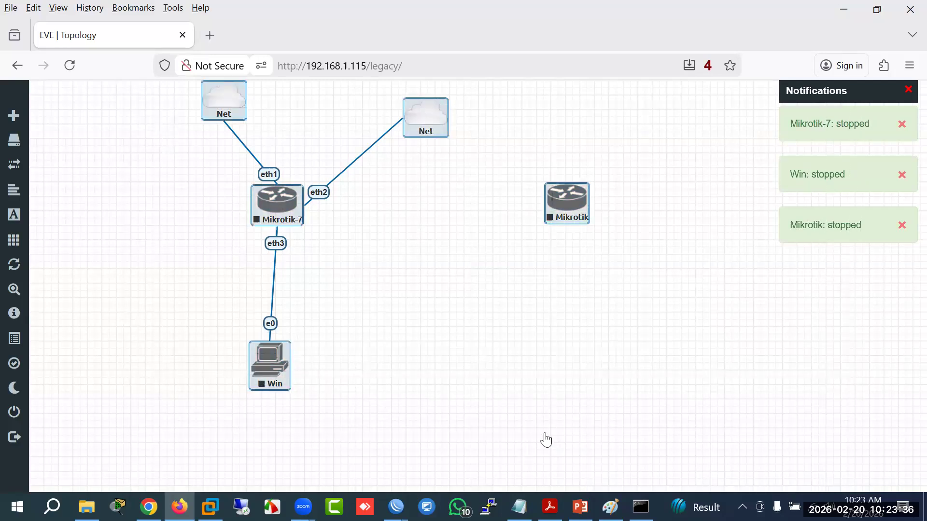
{"action": "mouse_move", "coordinate": [7, 167]}
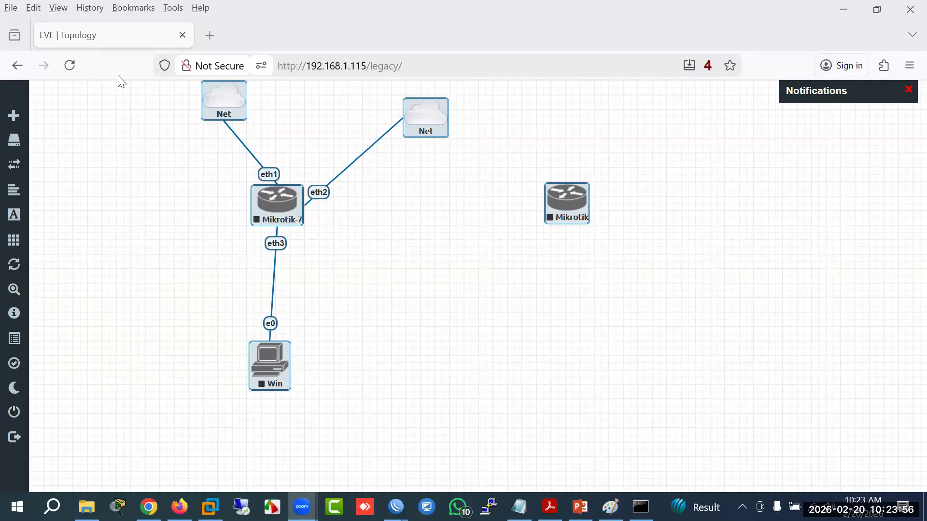
Step: Delete the selected routers and Win PC from the lab
{"action": "right_click", "coordinate": [296, 213]}
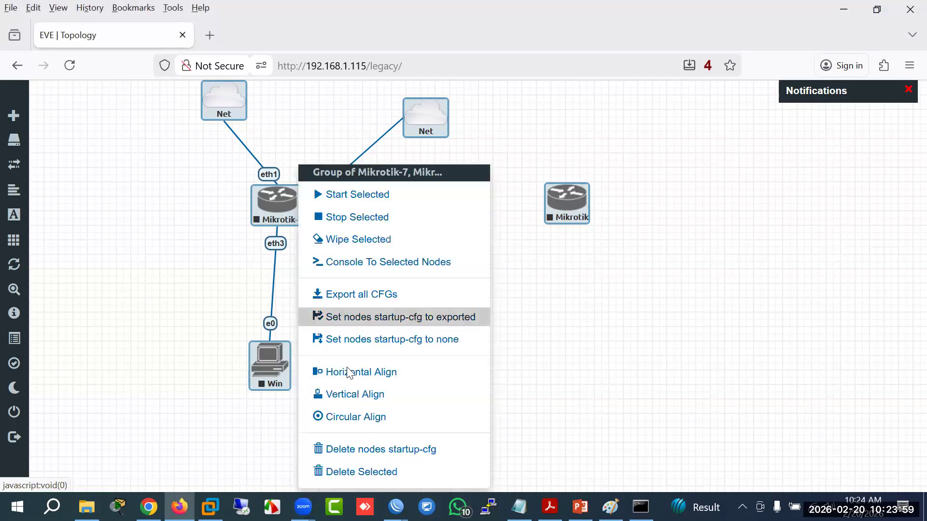
{"action": "left_click", "coordinate": [358, 477]}
{"action": "left_click", "coordinate": [418, 189]}
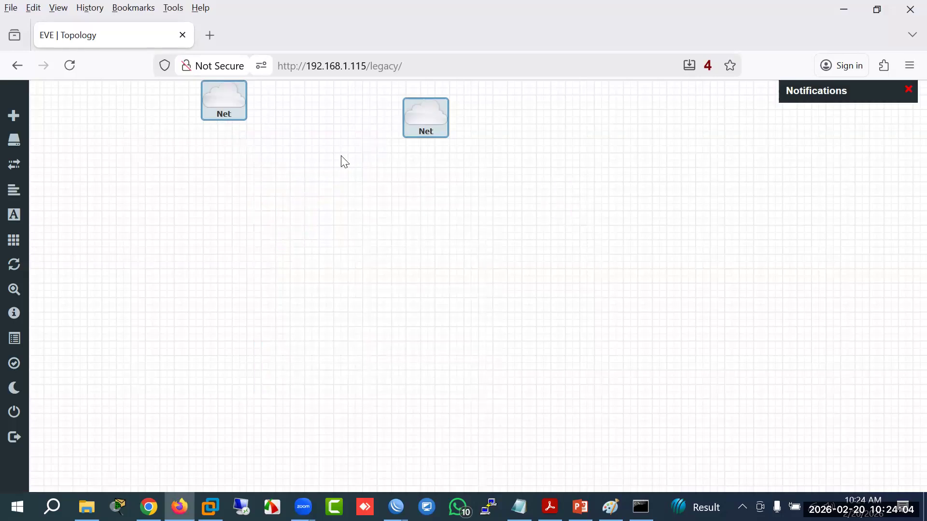
Step: Delete both remaining Net clouds and reload the empty lab page
{"action": "right_click", "coordinate": [440, 127]}
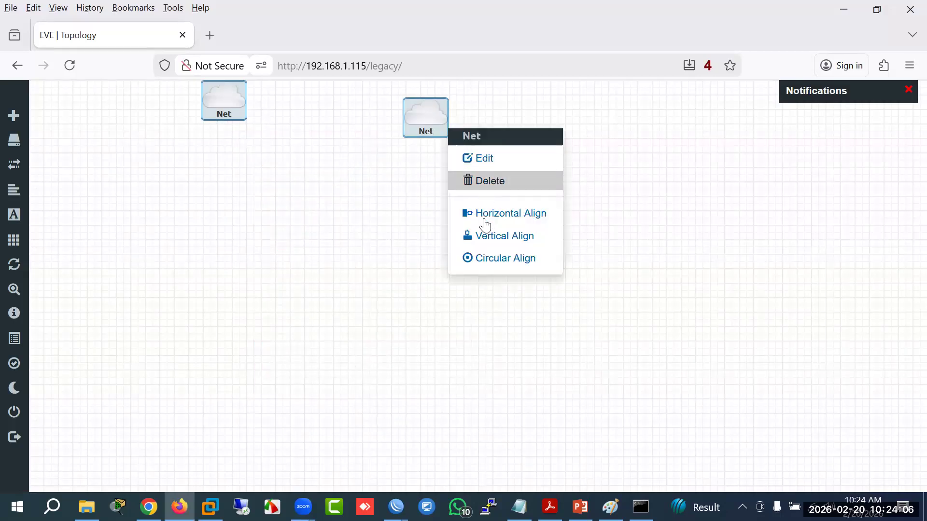
{"action": "left_click", "coordinate": [480, 181]}
{"action": "left_click", "coordinate": [418, 198]}
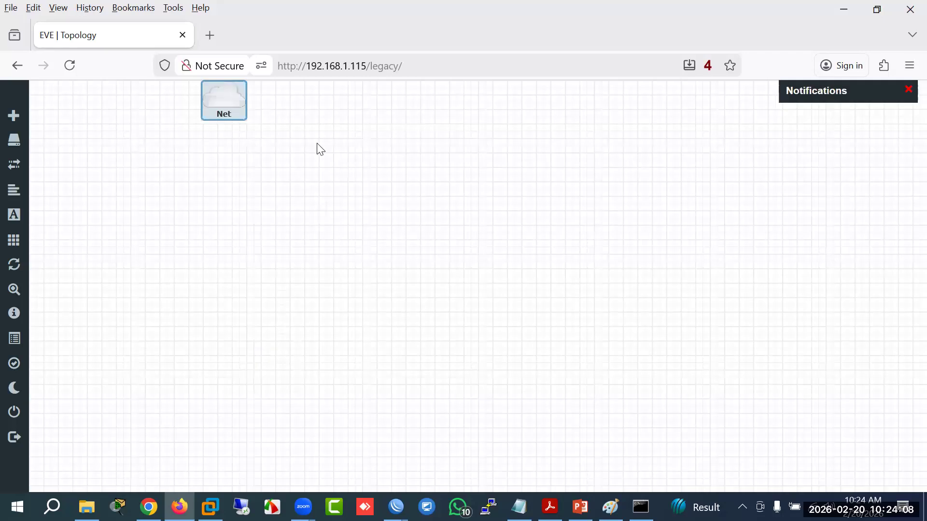
{"action": "right_click", "coordinate": [233, 103]}
{"action": "left_click", "coordinate": [276, 159]}
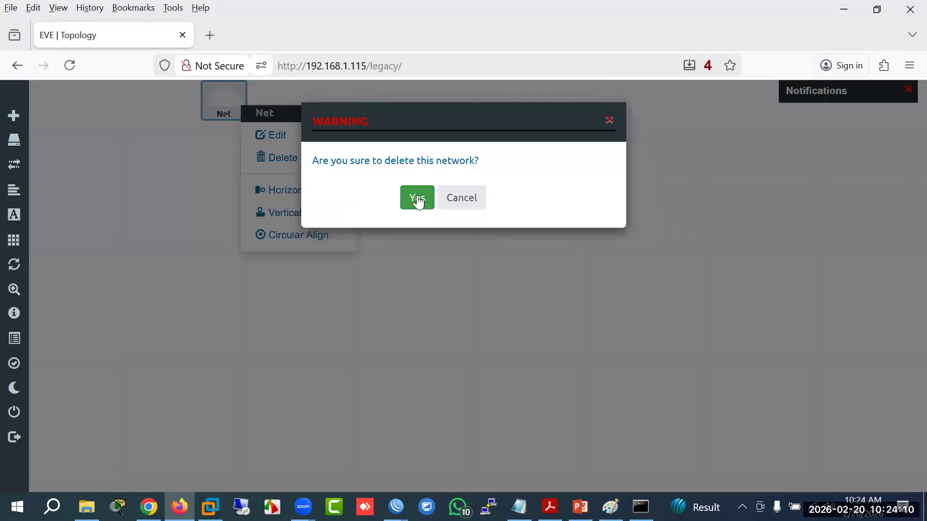
{"action": "left_click", "coordinate": [417, 198]}
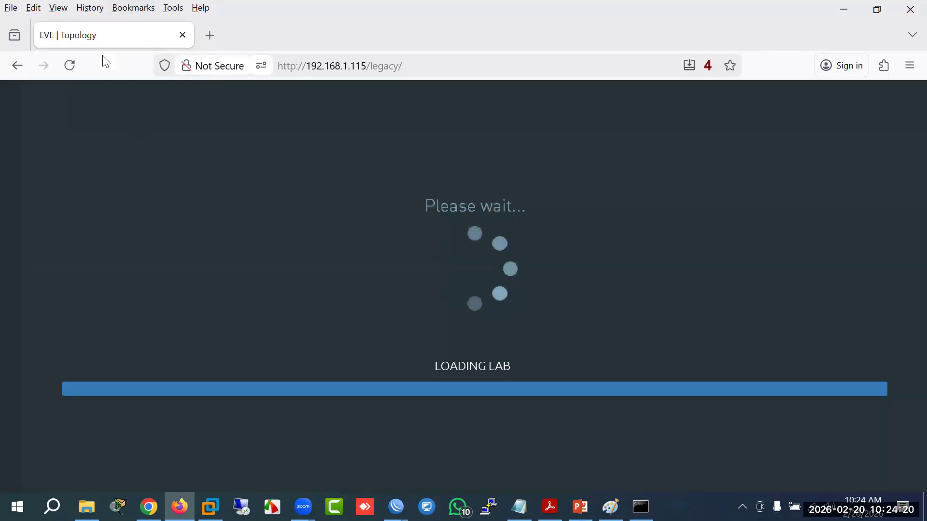
{"action": "key", "text": "ctrl+l"}
{"action": "key", "text": "Return"}
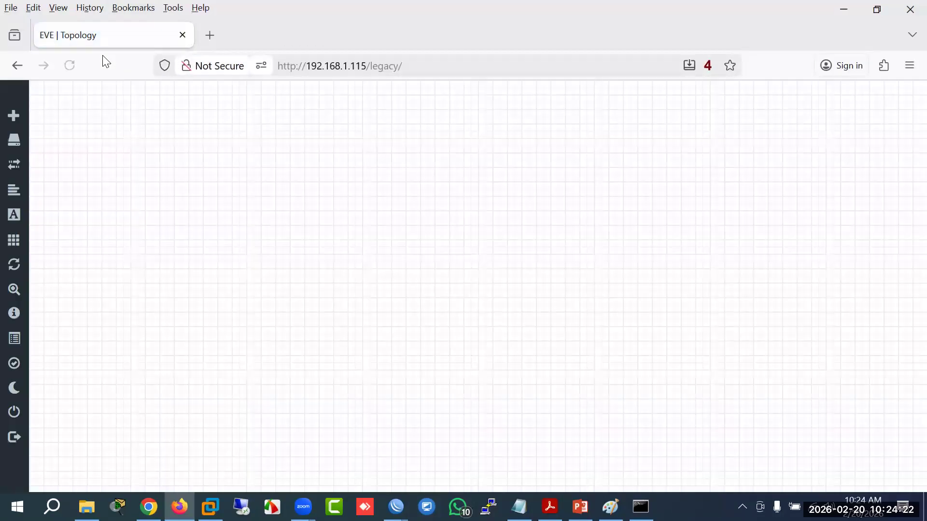
Step: Add a MikroTik RouterOS node to the empty canvas
{"action": "right_click", "coordinate": [321, 205]}
{"action": "left_click", "coordinate": [359, 219]}
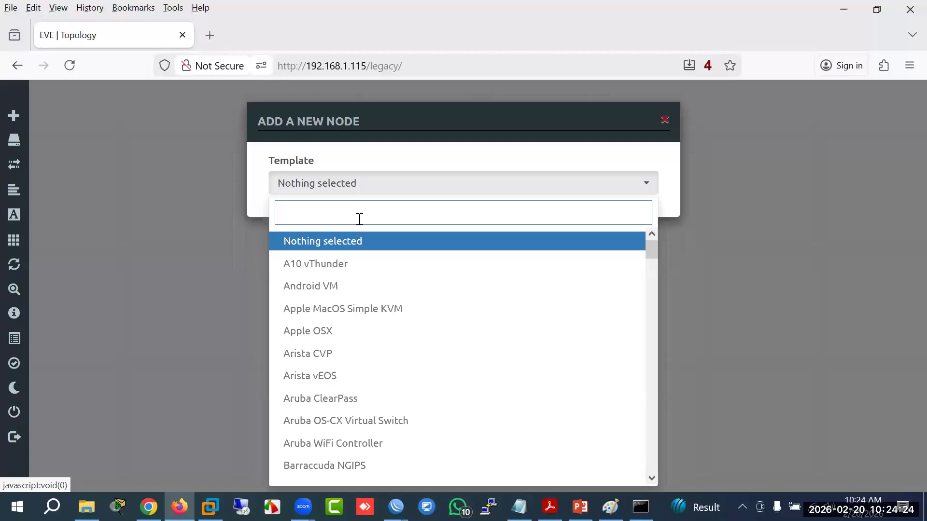
{"action": "type", "text": "mi"}
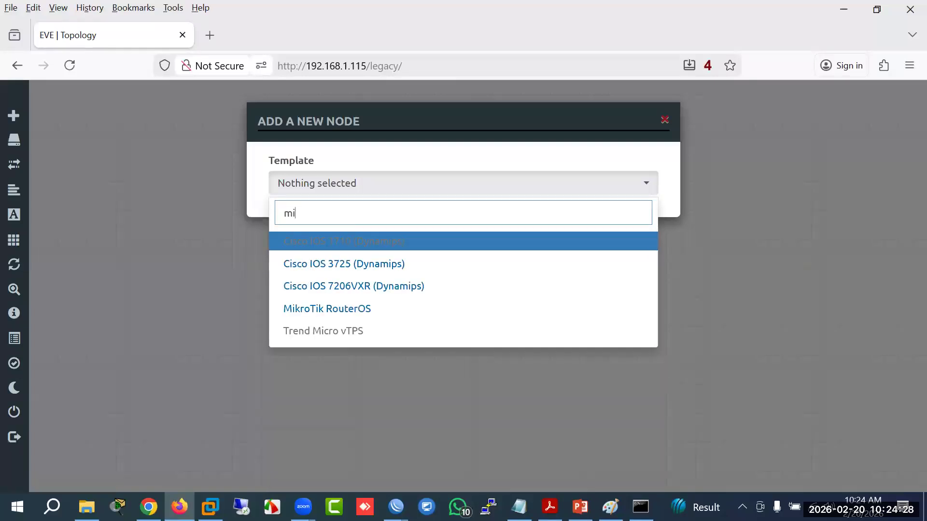
{"action": "type", "text": "k"}
{"action": "left_click", "coordinate": [400, 245]}
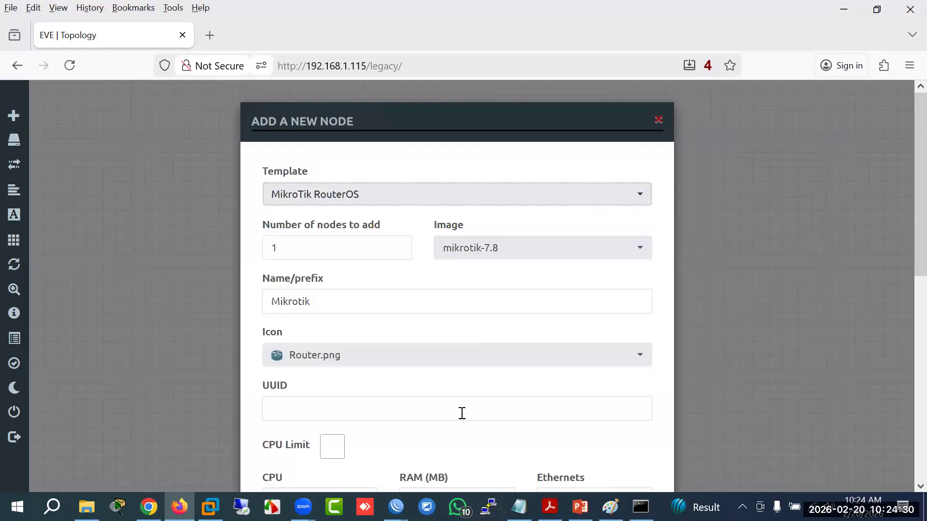
{"action": "scroll", "coordinate": [462, 413], "scroll_direction": "down", "scroll_amount": 10}
{"action": "left_click", "coordinate": [383, 446]}
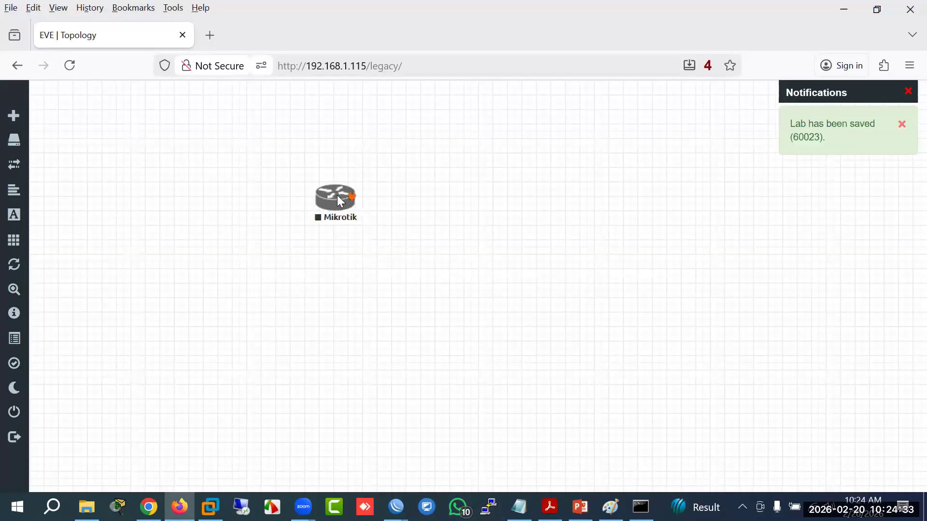
Step: Add a Management(Cloud0) Net cloud and link it to the router's eth1
{"action": "right_click", "coordinate": [542, 232]}
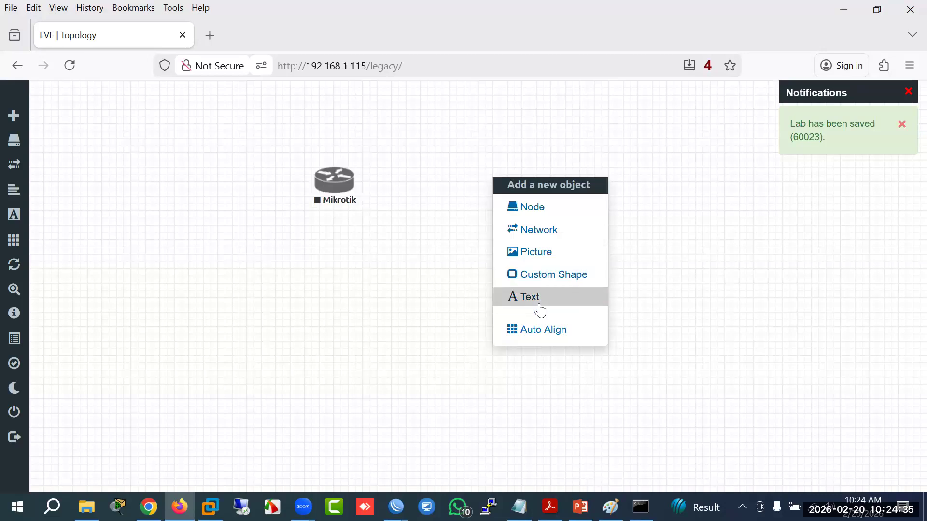
{"action": "left_click", "coordinate": [539, 234]}
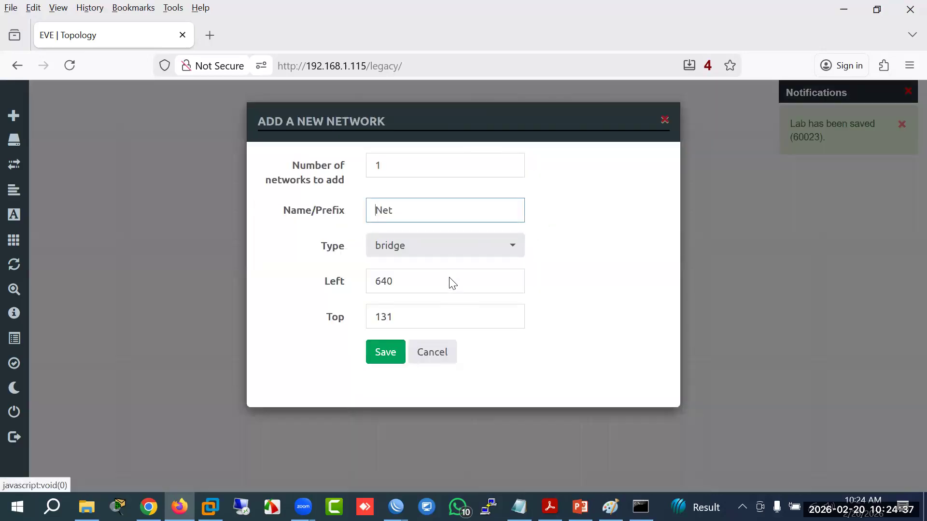
{"action": "left_click", "coordinate": [448, 252]}
{"action": "left_click", "coordinate": [423, 326]}
{"action": "left_click", "coordinate": [386, 350]}
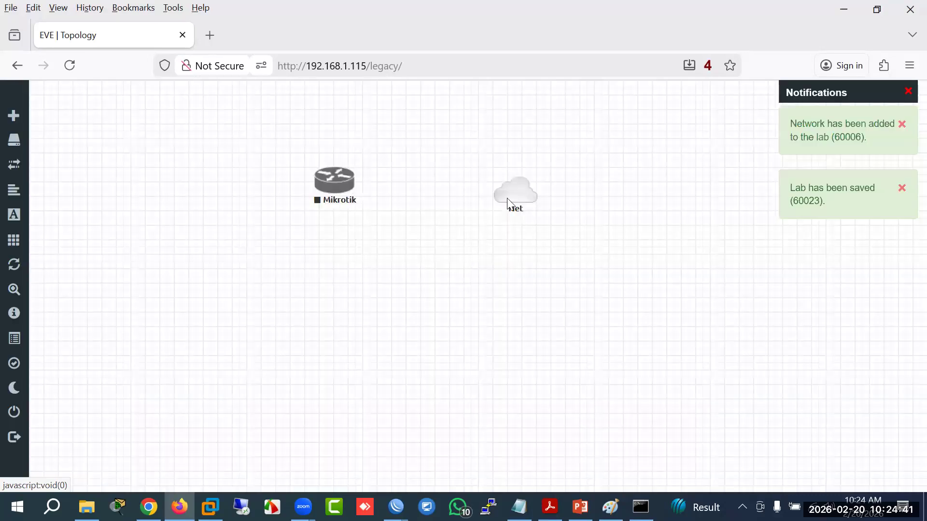
{"action": "left_click_drag", "start_coordinate": [531, 177], "coordinate": [557, 177]}
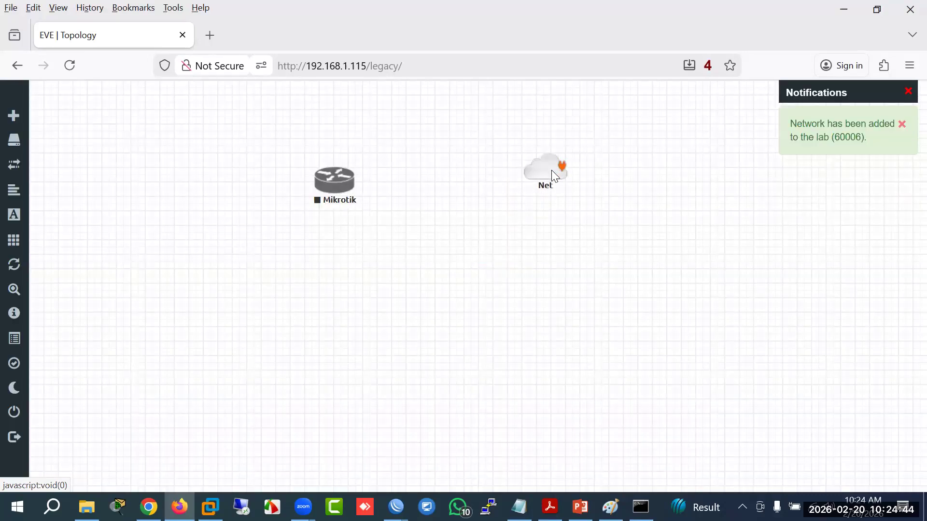
{"action": "left_click_drag", "start_coordinate": [561, 169], "coordinate": [353, 189]}
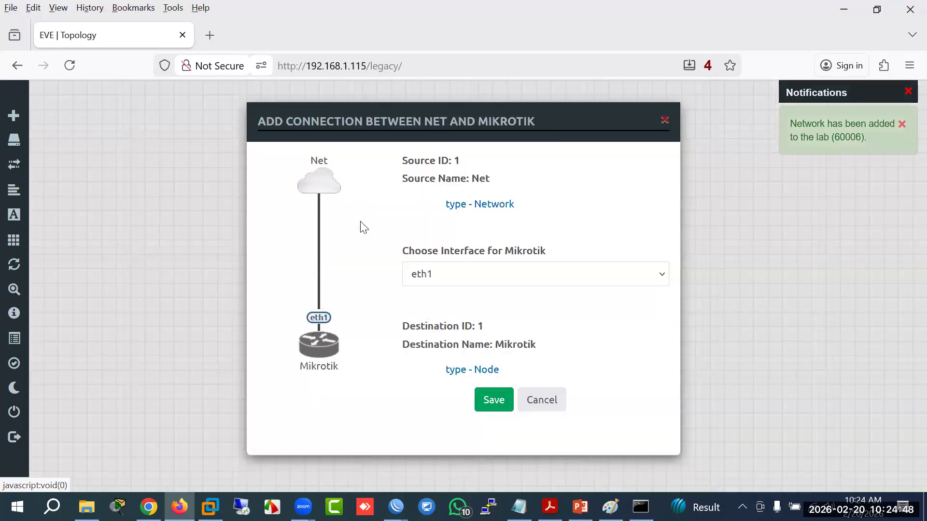
{"action": "left_click", "coordinate": [490, 397]}
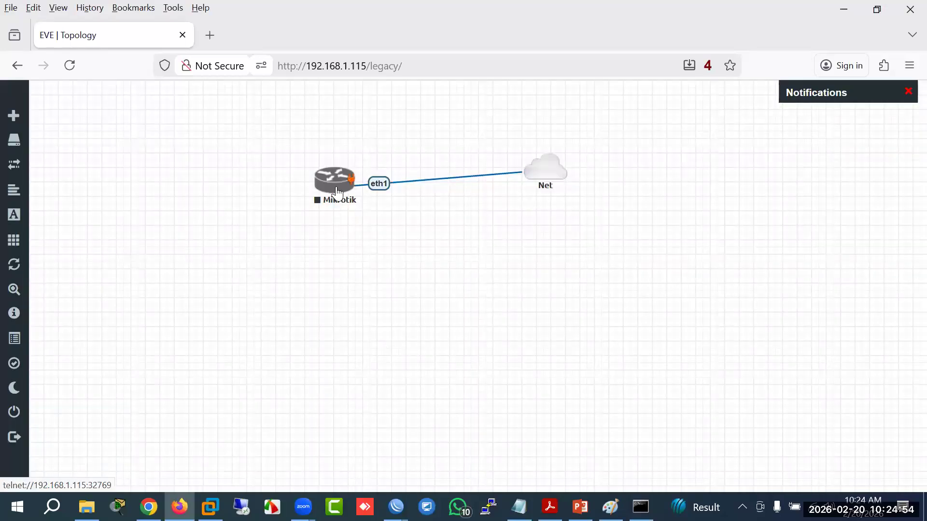
{"action": "left_click_drag", "start_coordinate": [334, 194], "coordinate": [334, 188]}
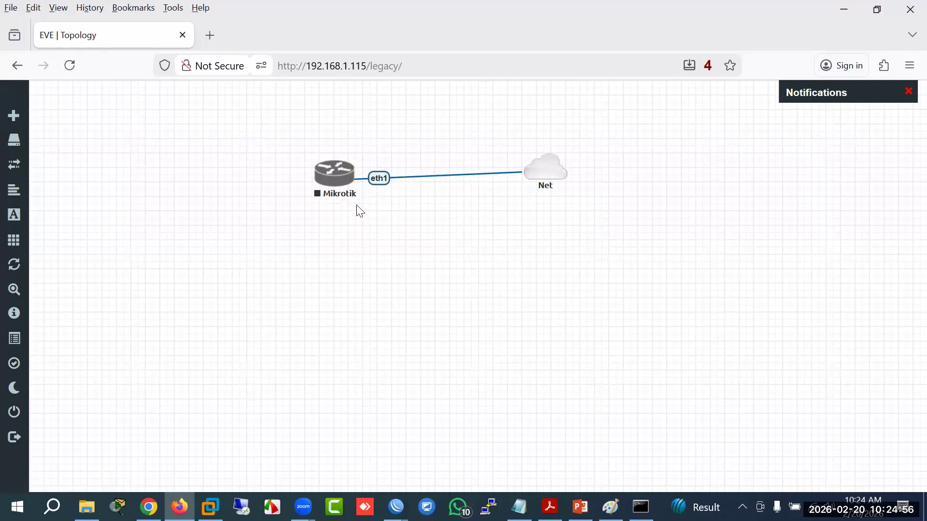
Step: Rename the Mikrotik router to HO and align the Net cloud with it
{"action": "right_click", "coordinate": [334, 191]}
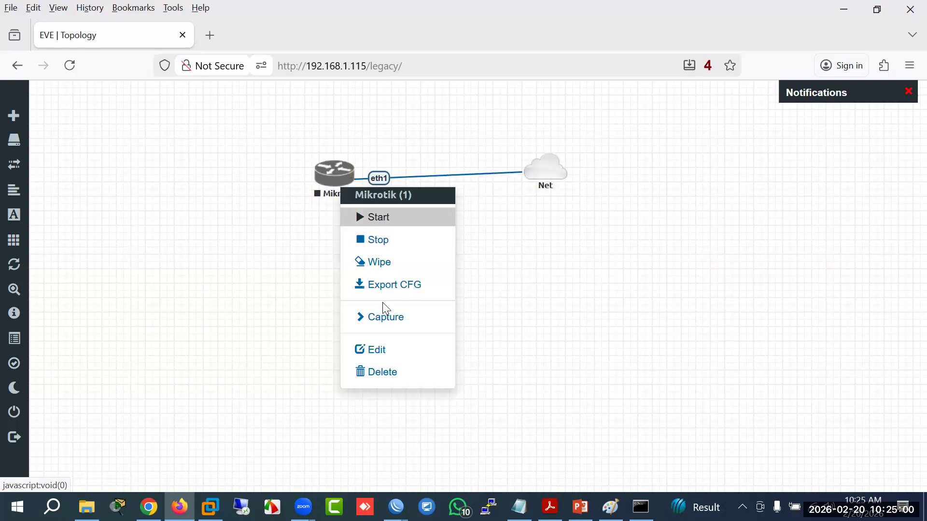
{"action": "left_click", "coordinate": [378, 348]}
{"action": "left_click_drag", "start_coordinate": [343, 354], "coordinate": [152, 302]}
{"action": "type", "text": "HO"}
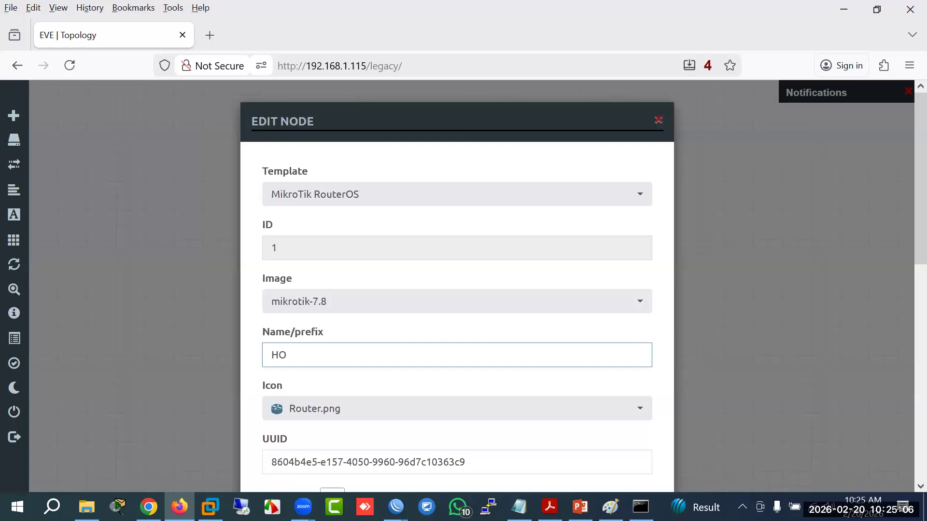
{"action": "key", "text": "Return"}
{"action": "left_click_drag", "start_coordinate": [546, 174], "coordinate": [544, 181]}
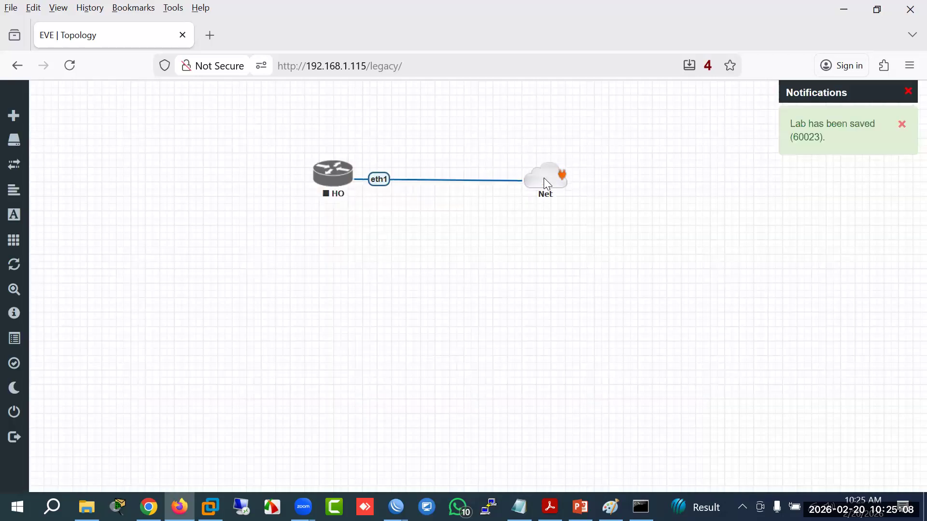
Step: Add a Windows node named Win below HO
{"action": "right_click", "coordinate": [385, 242]}
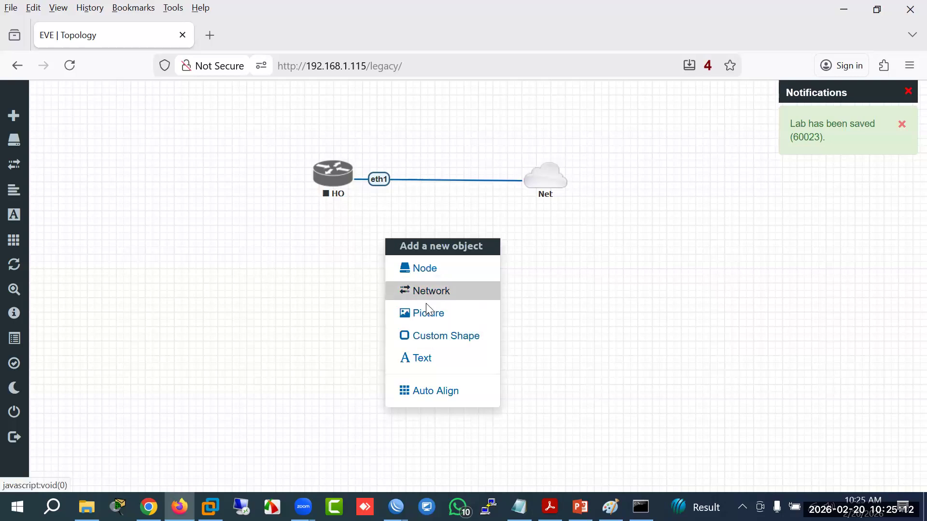
{"action": "left_click", "coordinate": [430, 270]}
{"action": "type", "text": "win"}
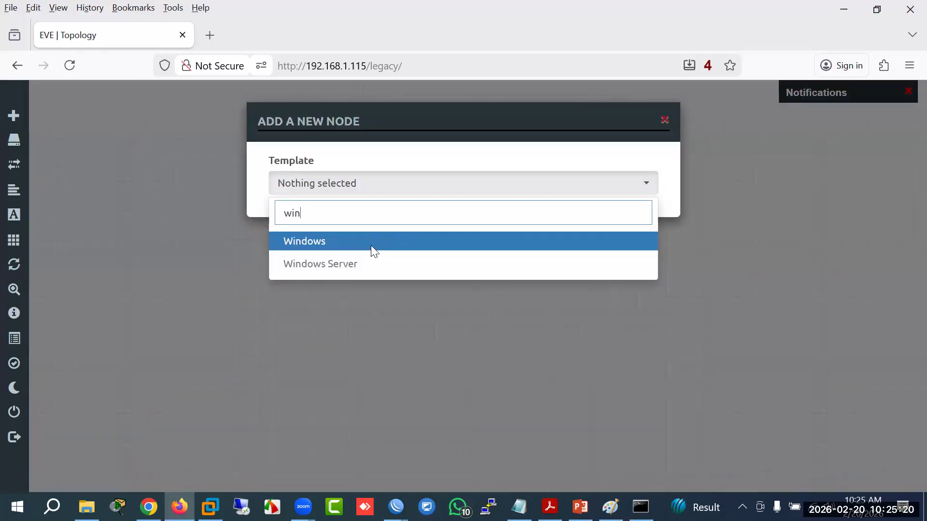
{"action": "left_click", "coordinate": [371, 246]}
{"action": "scroll", "coordinate": [431, 449], "scroll_direction": "down", "scroll_amount": 8}
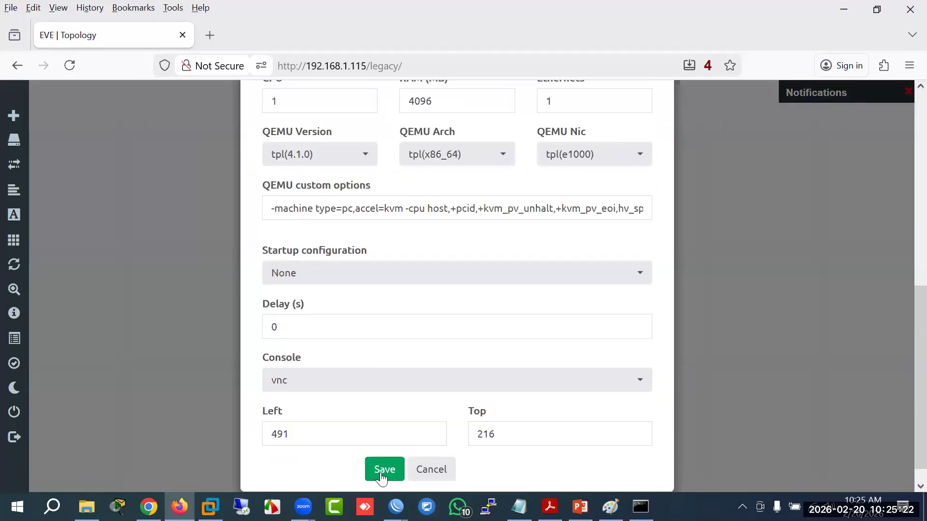
{"action": "left_click", "coordinate": [381, 474]}
{"action": "left_click_drag", "start_coordinate": [403, 265], "coordinate": [388, 264]}
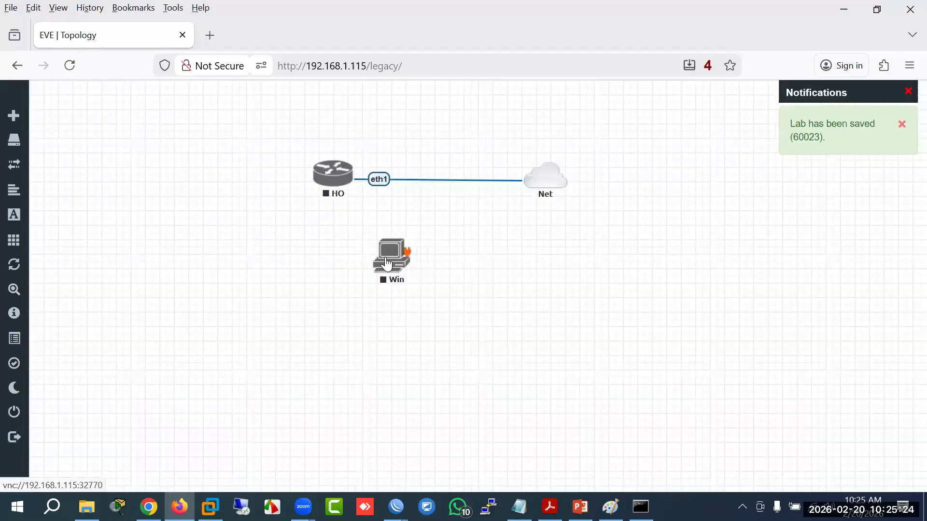
Step: Cable HO eth2 to Win e0 and reposition the Win and HO nodes
{"action": "left_click_drag", "start_coordinate": [351, 180], "coordinate": [403, 262]}
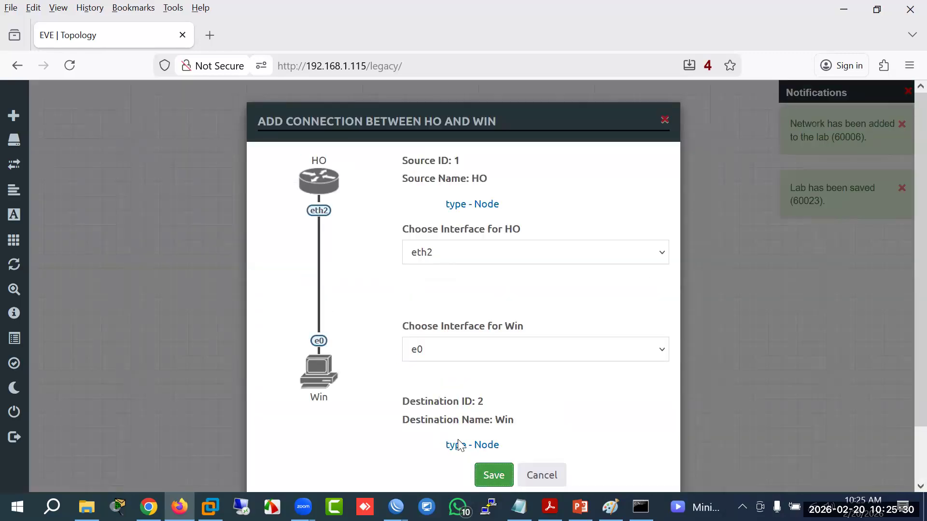
{"action": "left_click", "coordinate": [490, 474]}
{"action": "left_click_drag", "start_coordinate": [382, 281], "coordinate": [370, 296]}
{"action": "left_click_drag", "start_coordinate": [332, 184], "coordinate": [374, 182]}
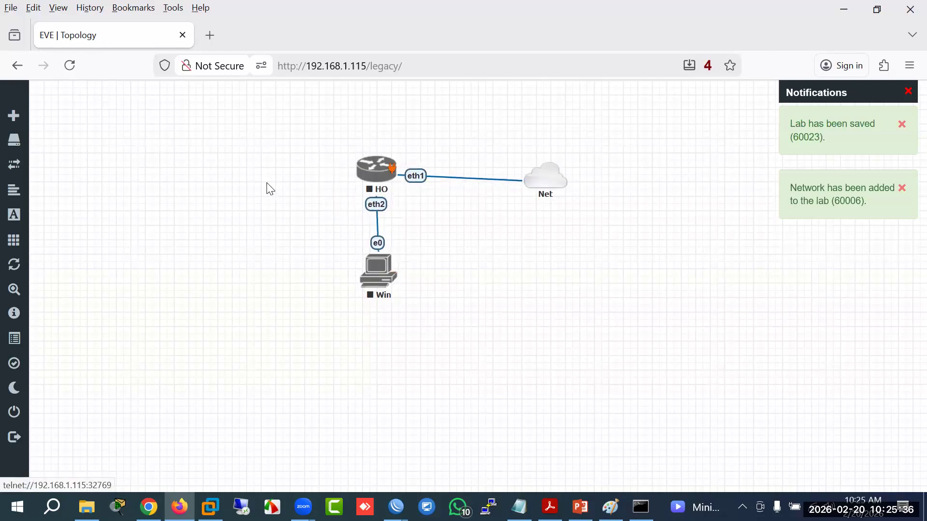
Step: Add a MikroTik RouterOS node named Raj and move it toward HO
{"action": "right_click", "coordinate": [182, 217]}
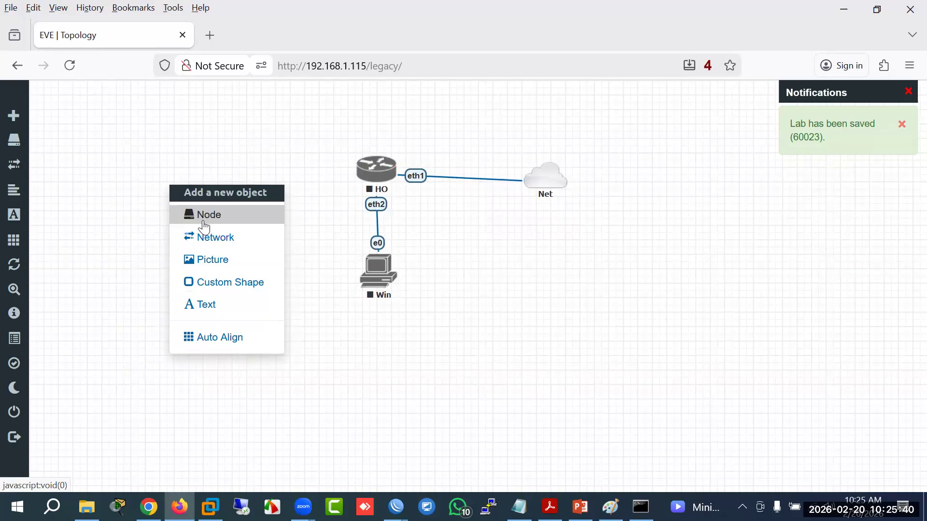
{"action": "left_click", "coordinate": [205, 226]}
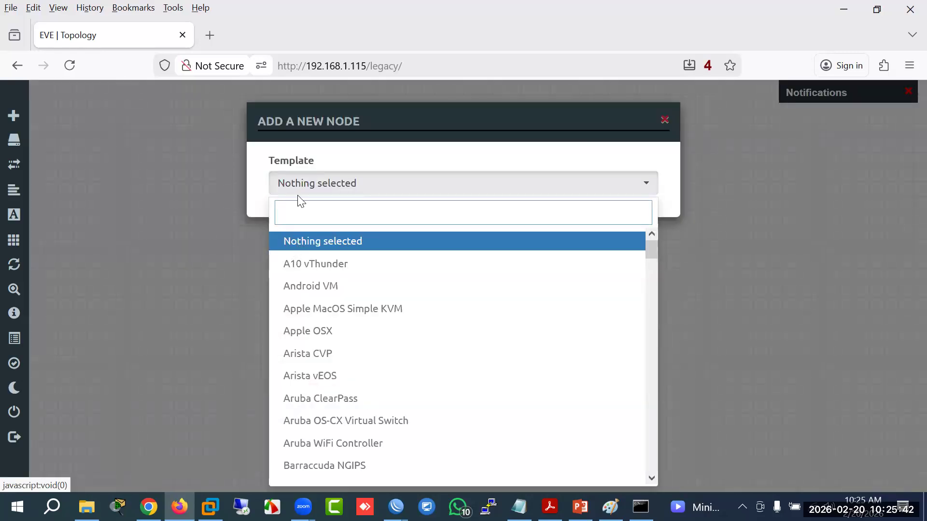
{"action": "type", "text": "mikro"}
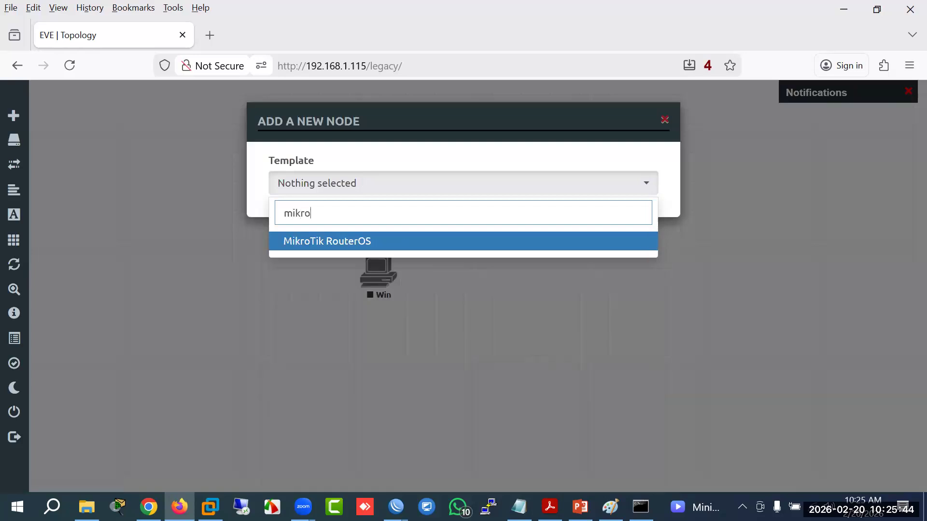
{"action": "left_click", "coordinate": [328, 243]}
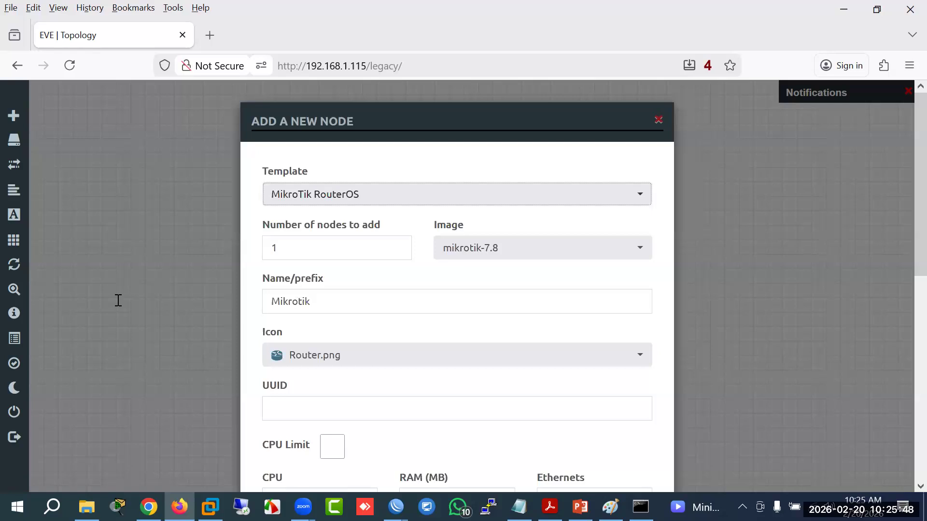
{"action": "left_click_drag", "start_coordinate": [333, 301], "coordinate": [119, 300]}
{"action": "type", "text": "Raj"}
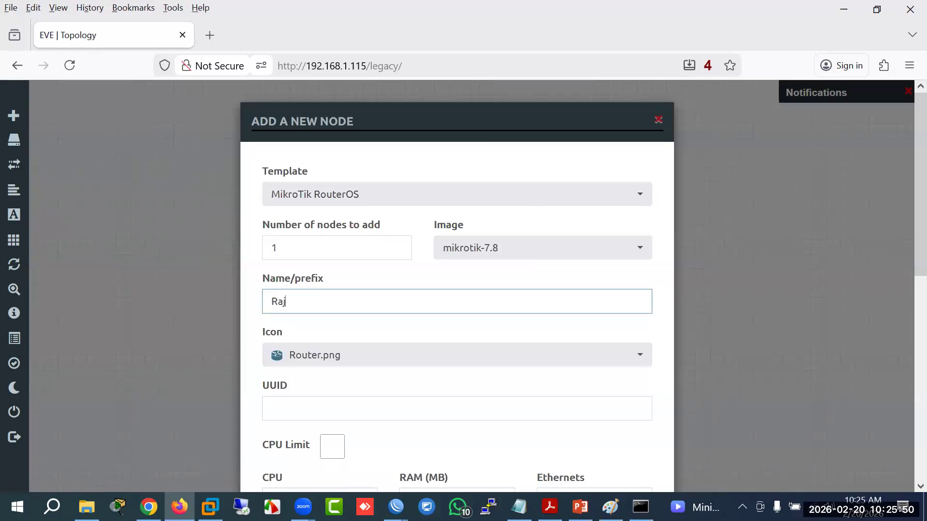
{"action": "key", "text": "Return"}
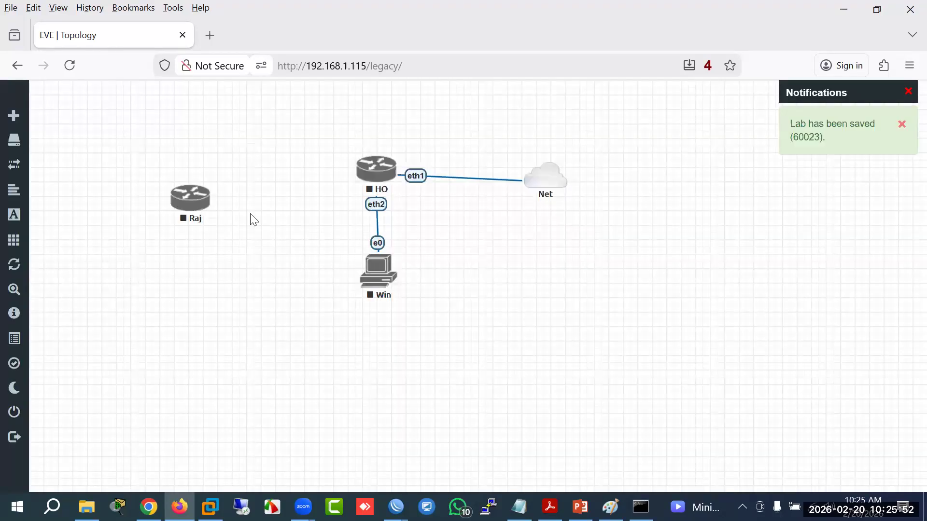
{"action": "left_click_drag", "start_coordinate": [186, 210], "coordinate": [222, 164]}
Step: Link Raj eth1 to HO eth3 and rearrange Raj and the Win PC
{"action": "left_click_drag", "start_coordinate": [326, 170], "coordinate": [355, 162]}
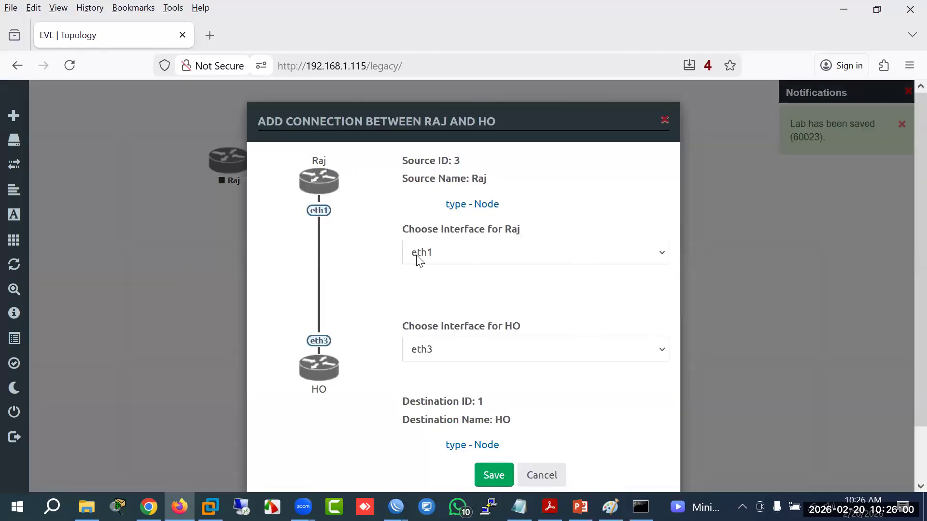
{"action": "left_click", "coordinate": [493, 476]}
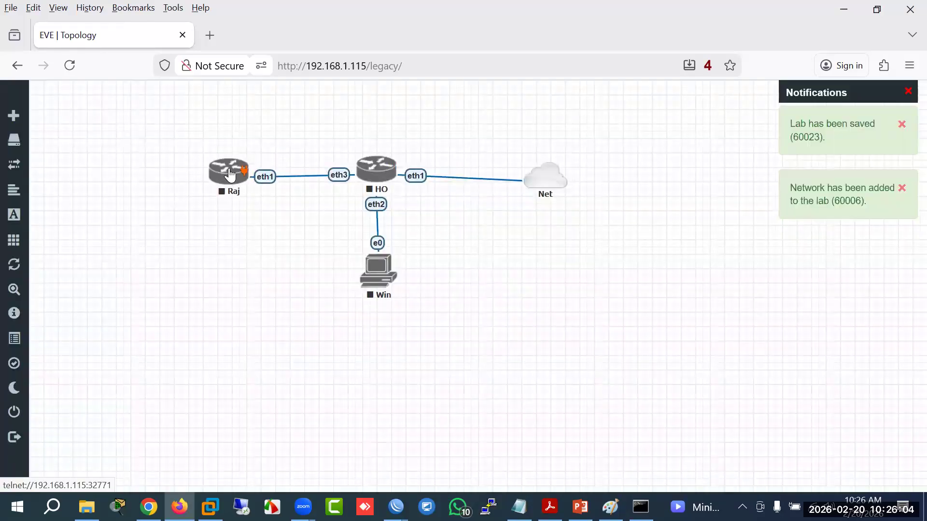
{"action": "left_click_drag", "start_coordinate": [230, 175], "coordinate": [231, 174]}
{"action": "left_click_drag", "start_coordinate": [392, 265], "coordinate": [531, 277]}
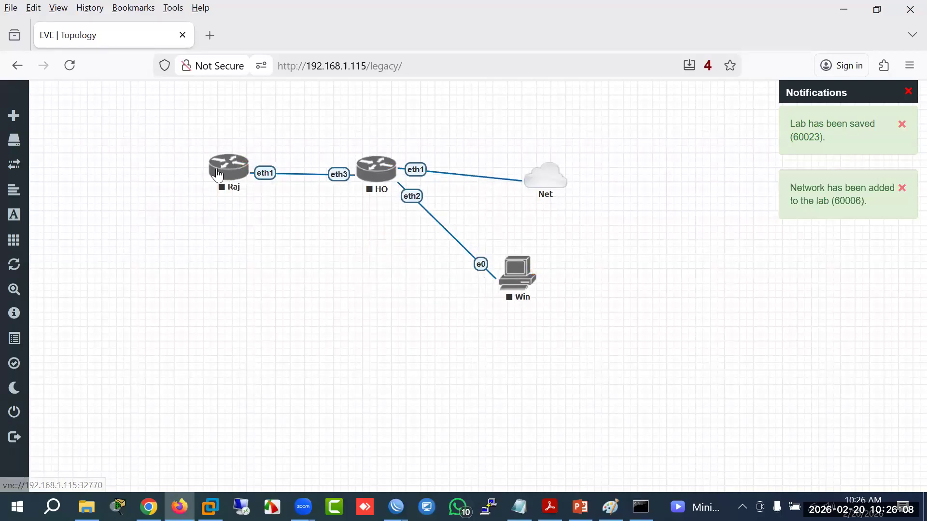
{"action": "left_click_drag", "start_coordinate": [219, 175], "coordinate": [209, 241]}
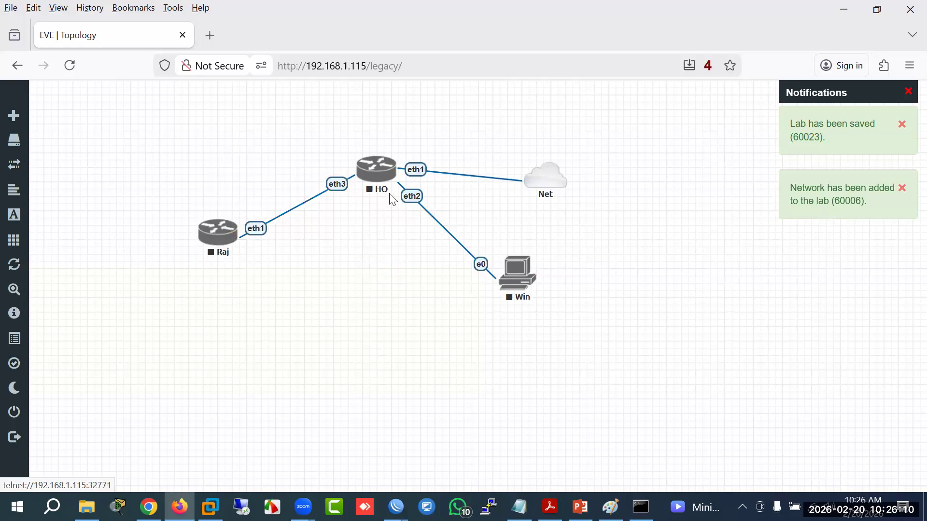
{"action": "left_click_drag", "start_coordinate": [223, 249], "coordinate": [207, 276]}
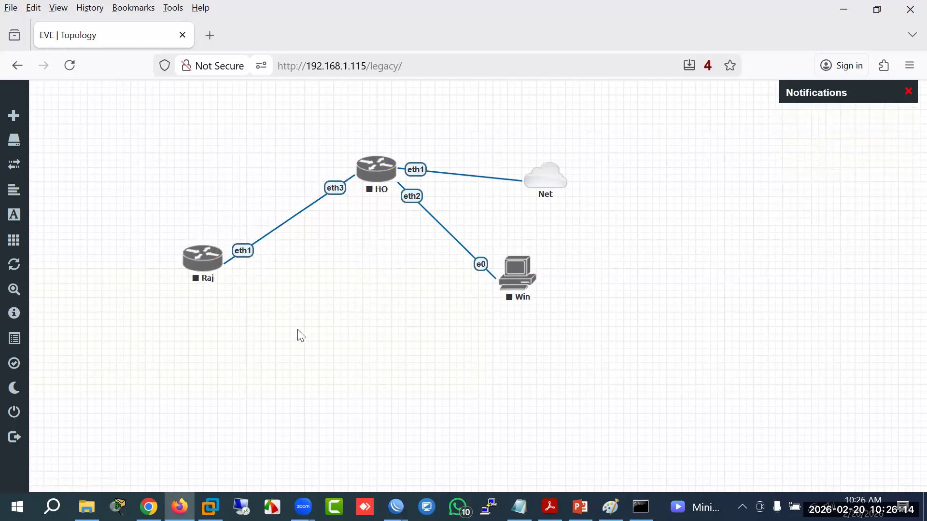
Step: Add a MikroTik RouterOS node named Bogra
{"action": "right_click", "coordinate": [319, 371]}
{"action": "left_click", "coordinate": [351, 352]}
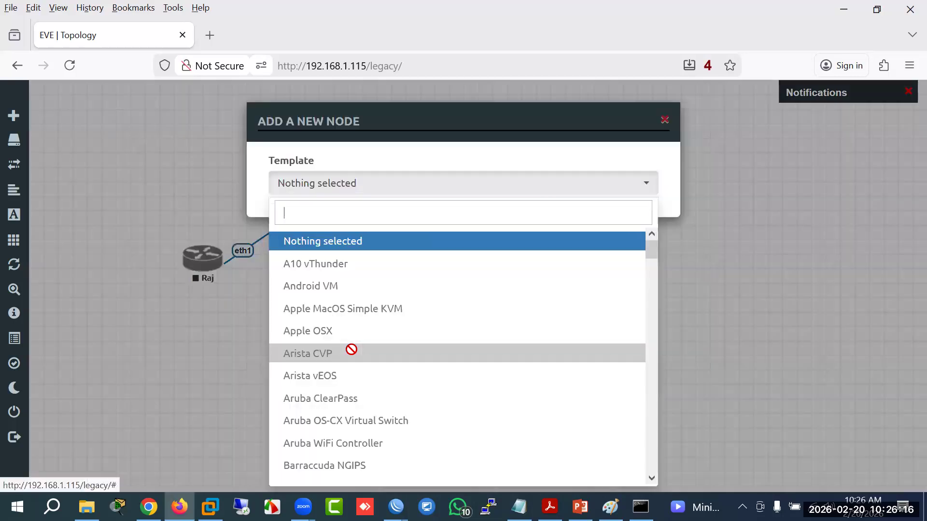
{"action": "type", "text": "mikr"}
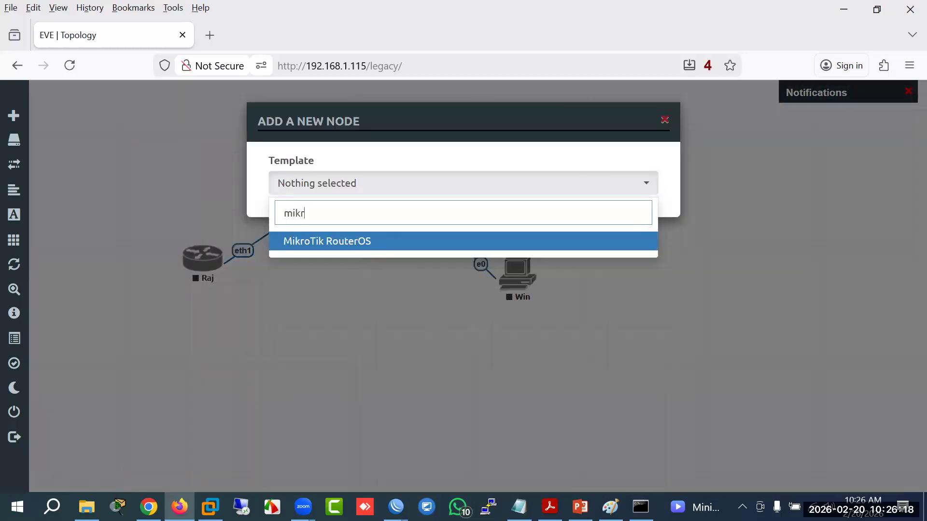
{"action": "left_click", "coordinate": [352, 242]}
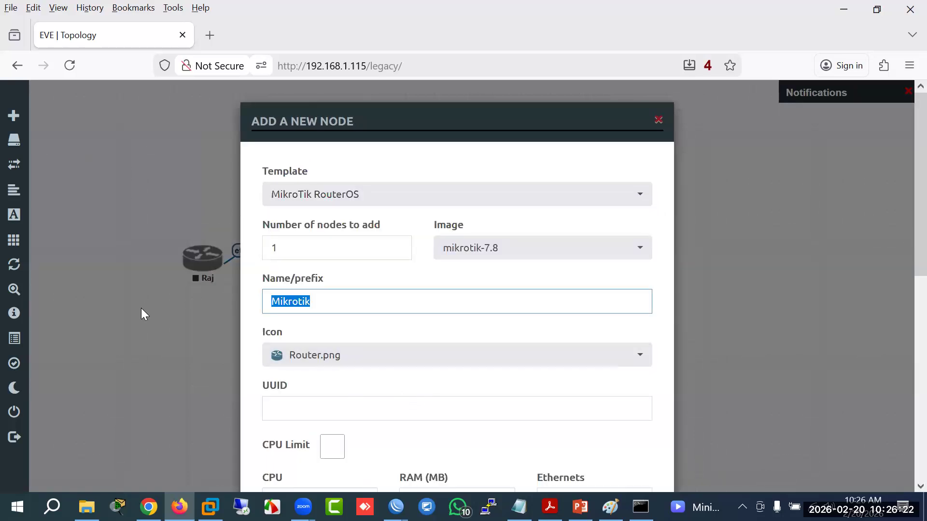
{"action": "type", "text": "Bogra\\"}
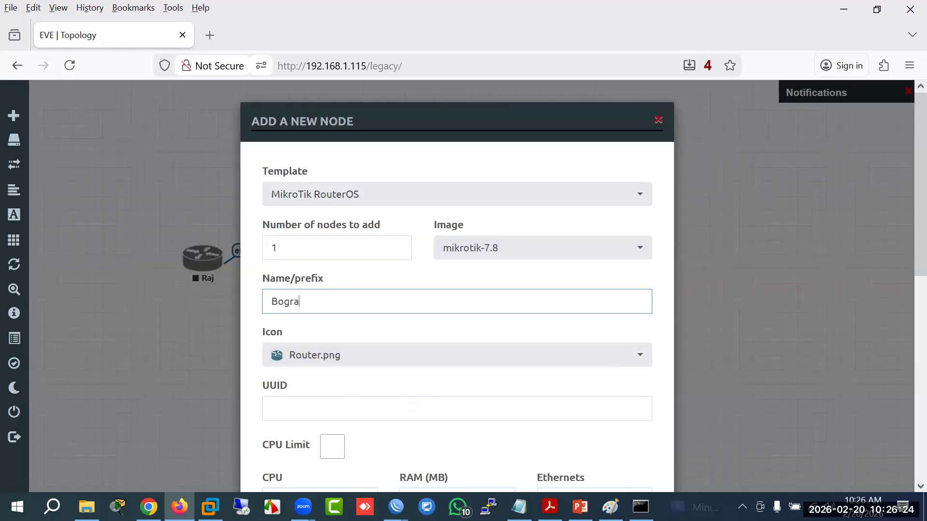
{"action": "key", "text": "Return"}
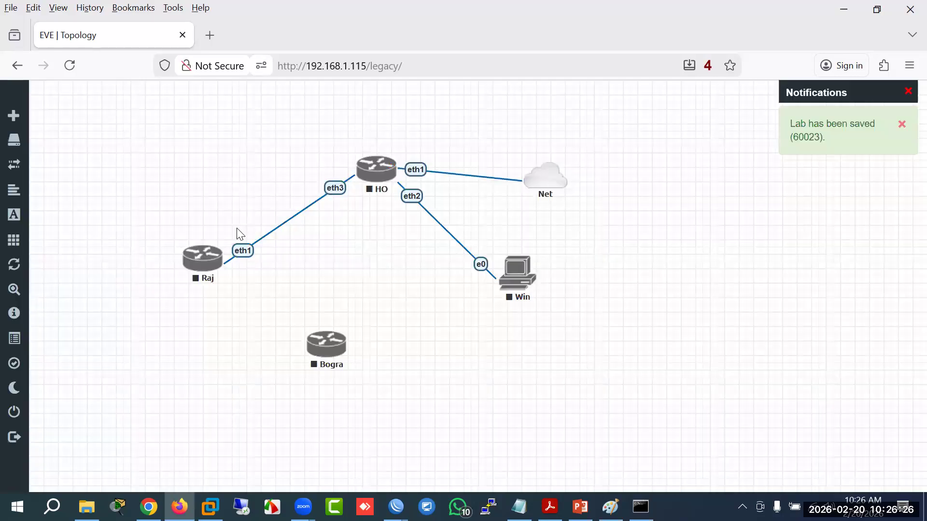
Step: Link HO eth4 to Bogra eth1 and rearrange Bogra, Raj and the Win PC
{"action": "left_click_drag", "start_coordinate": [391, 167], "coordinate": [362, 336]}
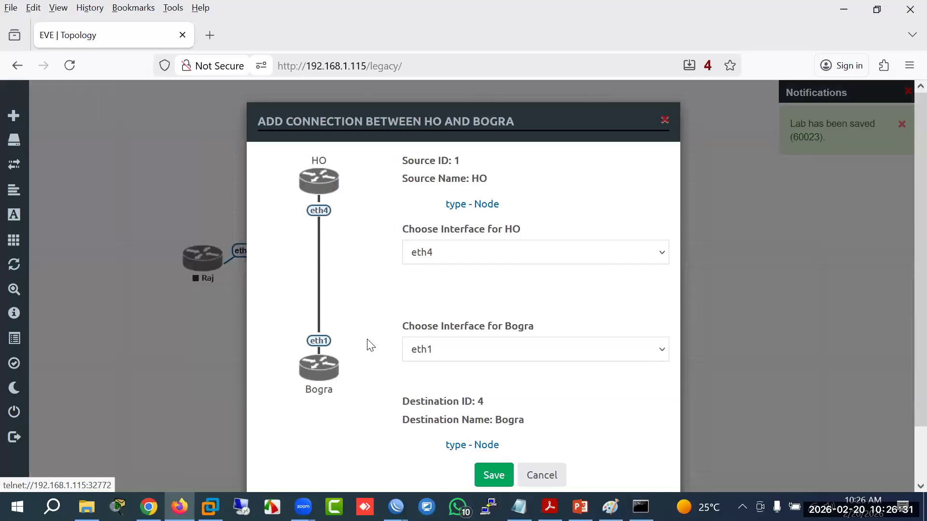
{"action": "left_click", "coordinate": [493, 478]}
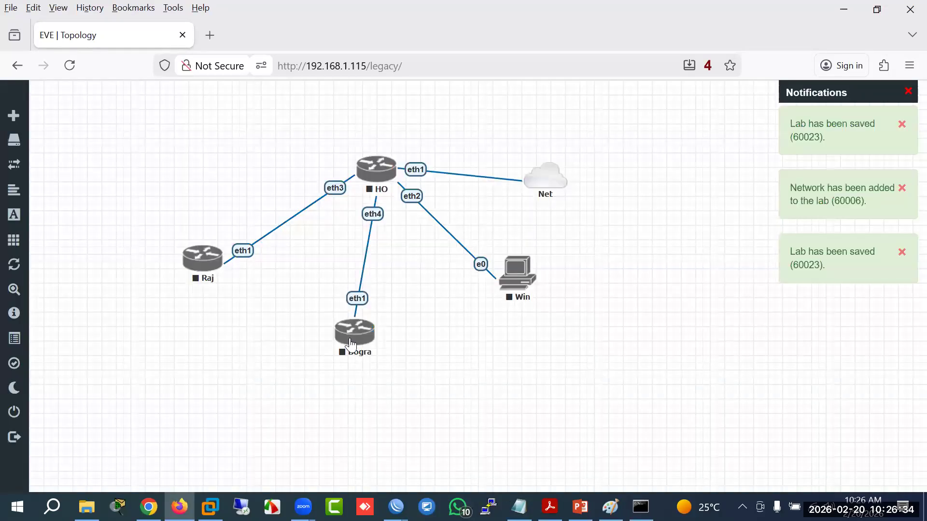
{"action": "left_click_drag", "start_coordinate": [398, 348], "coordinate": [398, 347]}
{"action": "left_click_drag", "start_coordinate": [194, 265], "coordinate": [186, 298]}
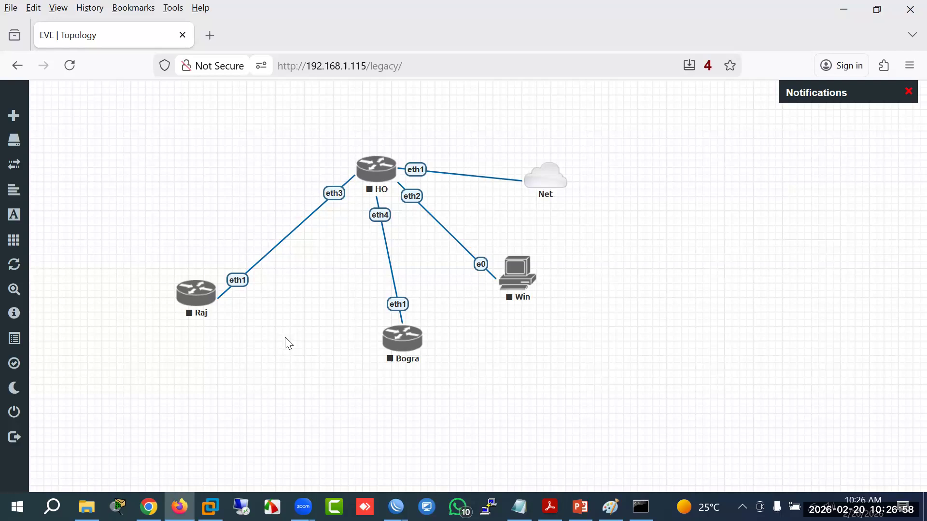
{"action": "left_click_drag", "start_coordinate": [530, 264], "coordinate": [570, 243]}
{"action": "left_click_drag", "start_coordinate": [202, 314], "coordinate": [221, 338]}
{"action": "left_click_drag", "start_coordinate": [409, 348], "coordinate": [402, 355]}
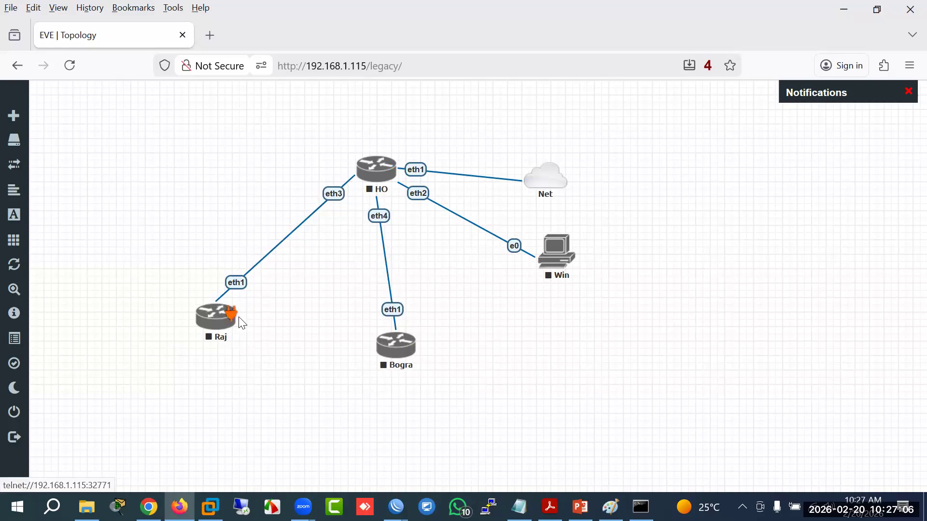
Step: Link Raj eth2 to Bogra eth2 and fine-tune the Raj and Bogra positions
{"action": "left_click_drag", "start_coordinate": [233, 322], "coordinate": [382, 346]}
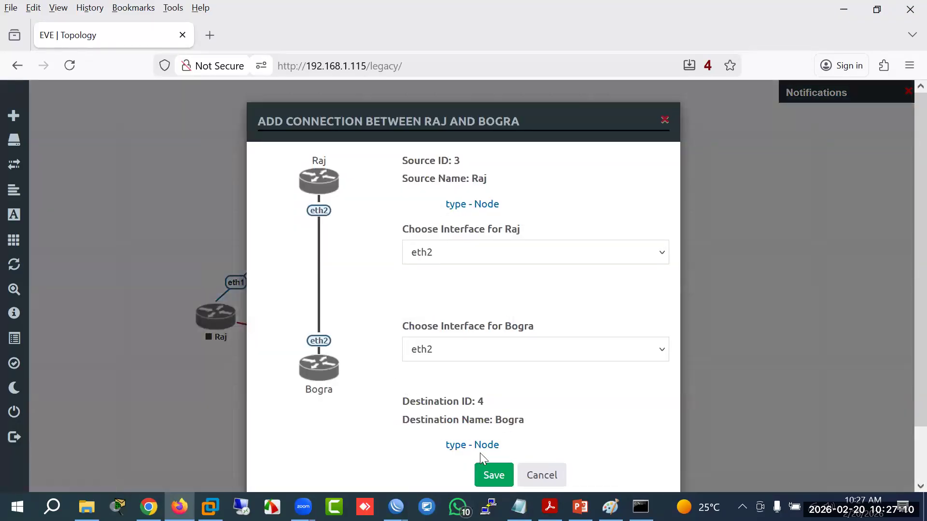
{"action": "left_click", "coordinate": [489, 474]}
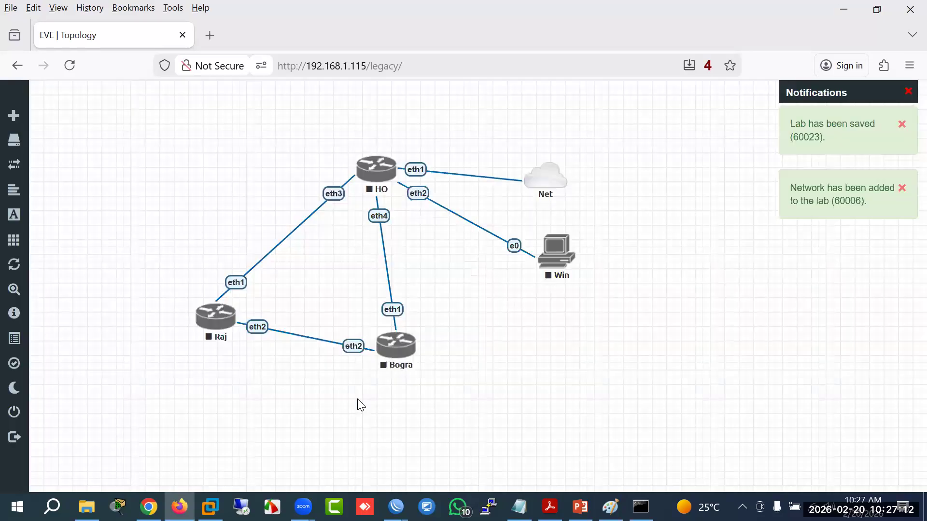
{"action": "left_click_drag", "start_coordinate": [223, 332], "coordinate": [230, 356]}
{"action": "left_click_drag", "start_coordinate": [403, 357], "coordinate": [403, 370]}
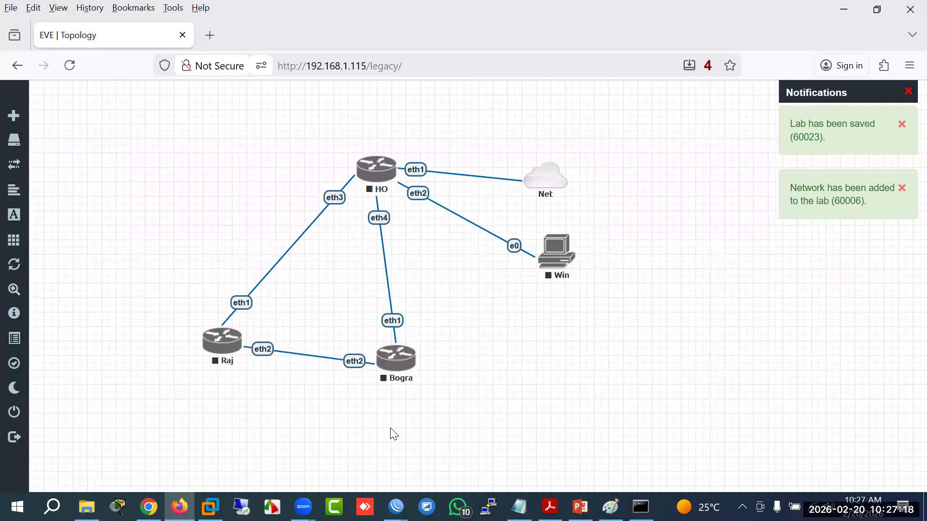
Step: Nudge Bogra right and hand-write an orange cost of 10 beside the HO–Bogra link
{"action": "left_click_drag", "start_coordinate": [398, 368], "coordinate": [414, 366]}
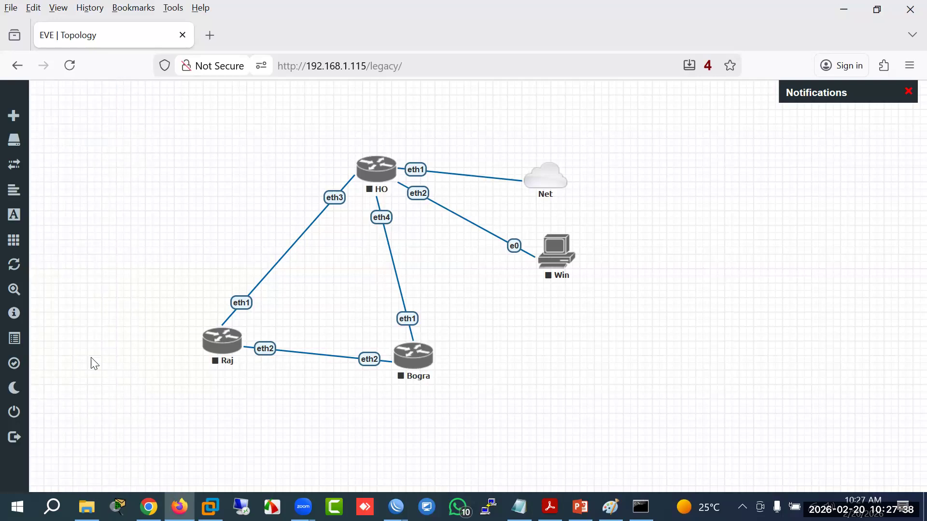
{"action": "mouse_move", "coordinate": [413, 266]}
{"action": "left_mouse_down"}
{"action": "mouse_move", "coordinate": [443, 285]}
{"action": "mouse_move", "coordinate": [434, 267]}
{"action": "left_mouse_up"}
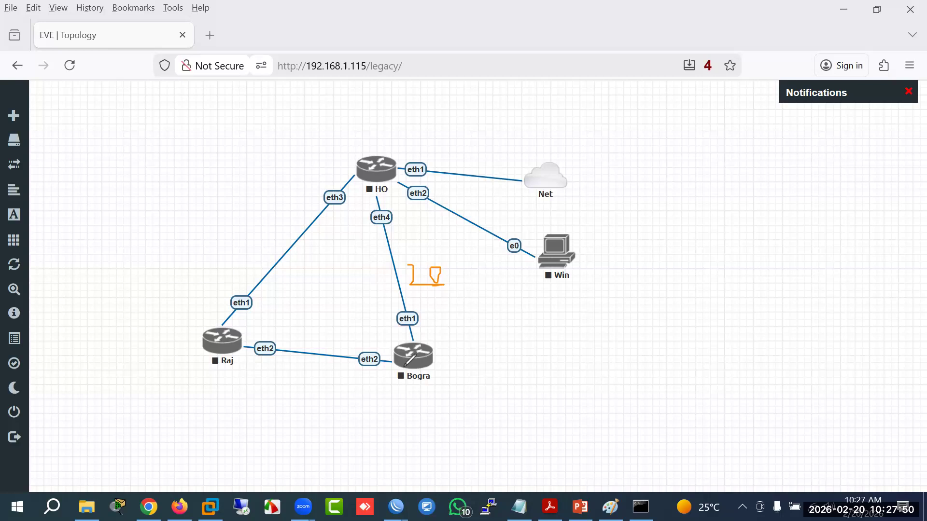
Step: Write costs 5 on Raj–Bogra and 10 on Raj–HO, and sketch paths toward HO
{"action": "mouse_move", "coordinate": [284, 369]}
{"action": "left_mouse_down"}
{"action": "mouse_move", "coordinate": [297, 384]}
{"action": "mouse_move", "coordinate": [285, 392]}
{"action": "mouse_move", "coordinate": [302, 364]}
{"action": "left_mouse_up"}
{"action": "mouse_move", "coordinate": [223, 243]}
{"action": "left_mouse_down"}
{"action": "mouse_move", "coordinate": [238, 273]}
{"action": "mouse_move", "coordinate": [251, 244]}
{"action": "left_mouse_up"}
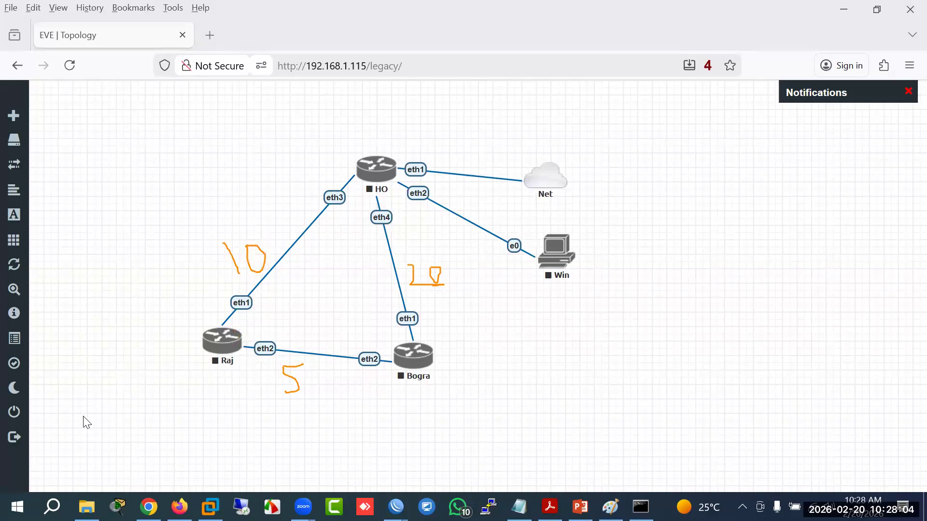
{"action": "mouse_move", "coordinate": [211, 331]}
{"action": "left_mouse_down"}
{"action": "mouse_move", "coordinate": [253, 191]}
{"action": "mouse_move", "coordinate": [372, 165]}
{"action": "left_mouse_up"}
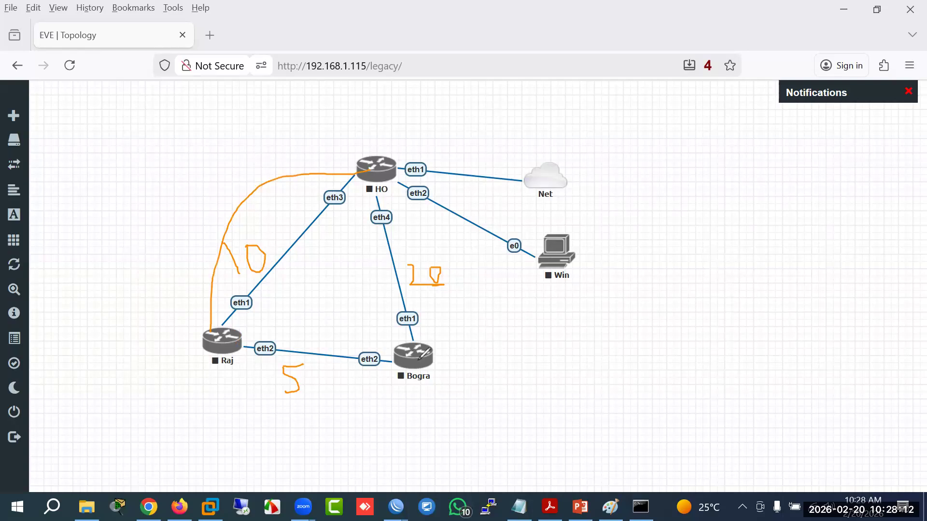
{"action": "mouse_move", "coordinate": [425, 351]}
{"action": "left_mouse_down"}
{"action": "mouse_move", "coordinate": [416, 227]}
{"action": "mouse_move", "coordinate": [388, 177]}
{"action": "left_mouse_up"}
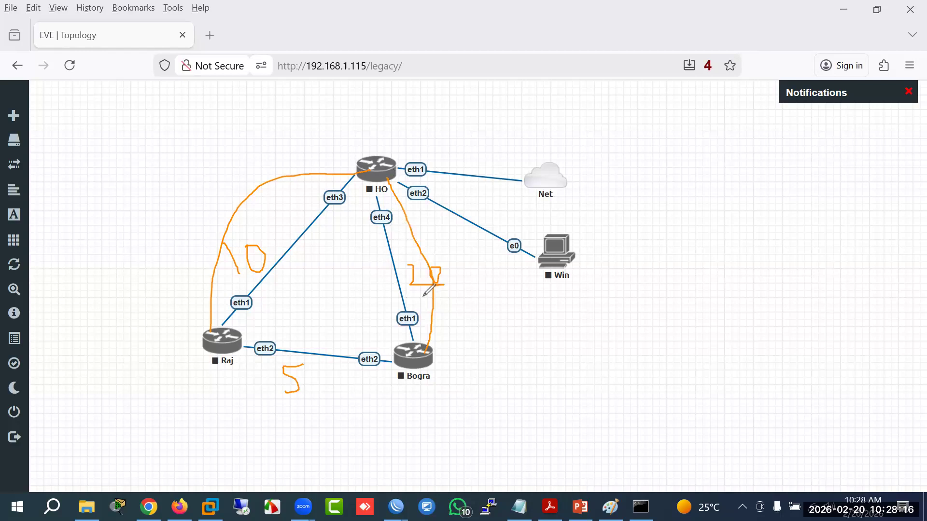
Step: Mark under the 17 cost and trace the orange route from Bogra under Raj up to HO
{"action": "left_click_drag", "start_coordinate": [425, 296], "coordinate": [437, 294]}
{"action": "mouse_move", "coordinate": [402, 363]}
{"action": "left_mouse_down"}
{"action": "mouse_move", "coordinate": [395, 377]}
{"action": "mouse_move", "coordinate": [284, 394]}
{"action": "mouse_move", "coordinate": [180, 303]}
{"action": "mouse_move", "coordinate": [200, 235]}
{"action": "left_mouse_up"}
{"action": "mouse_move", "coordinate": [231, 208]}
{"action": "left_mouse_down"}
{"action": "mouse_move", "coordinate": [292, 200]}
{"action": "mouse_move", "coordinate": [365, 169]}
{"action": "left_mouse_up"}
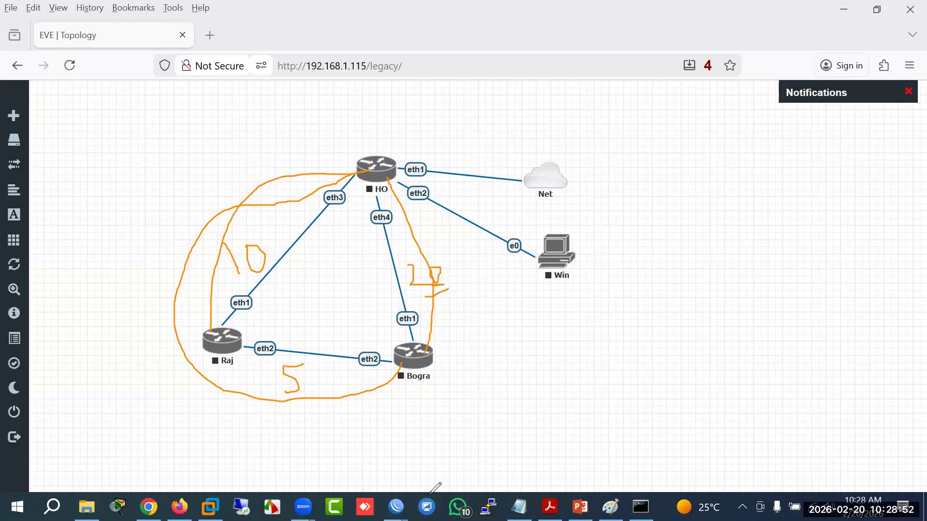
{"action": "left_click_drag", "start_coordinate": [218, 341], "coordinate": [228, 339]}
Step: On the remote router, remove the 30.30.30.2/30 ISP2 address from the IP address list
{"action": "mouse_move", "coordinate": [395, 507]}
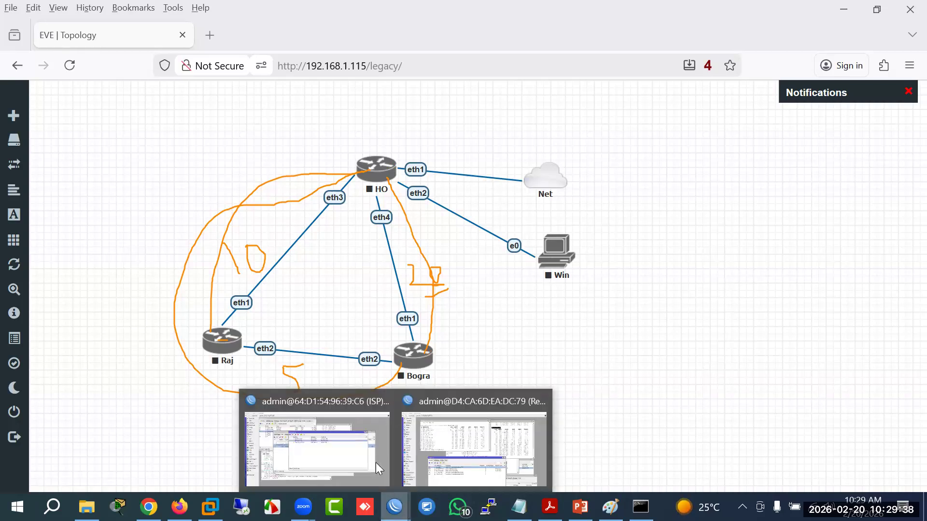
{"action": "left_click", "coordinate": [476, 463]}
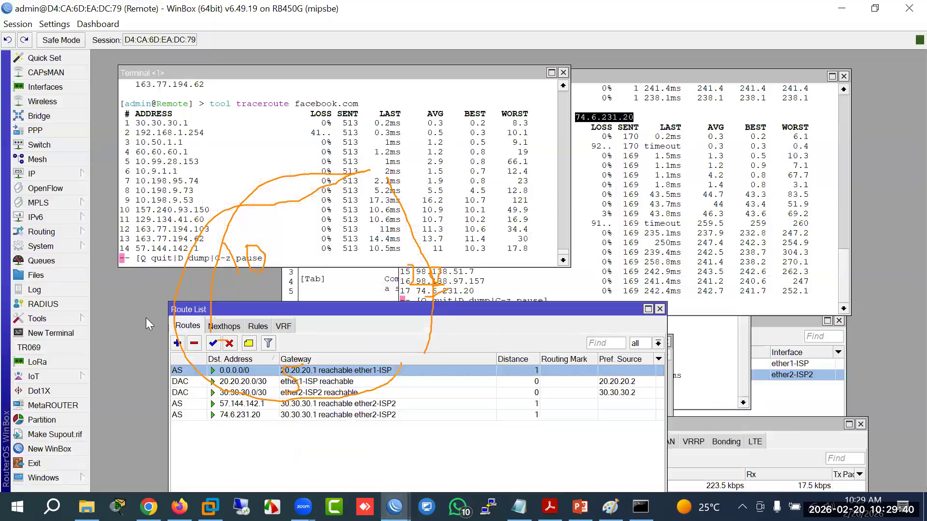
{"action": "left_click", "coordinate": [82, 175]}
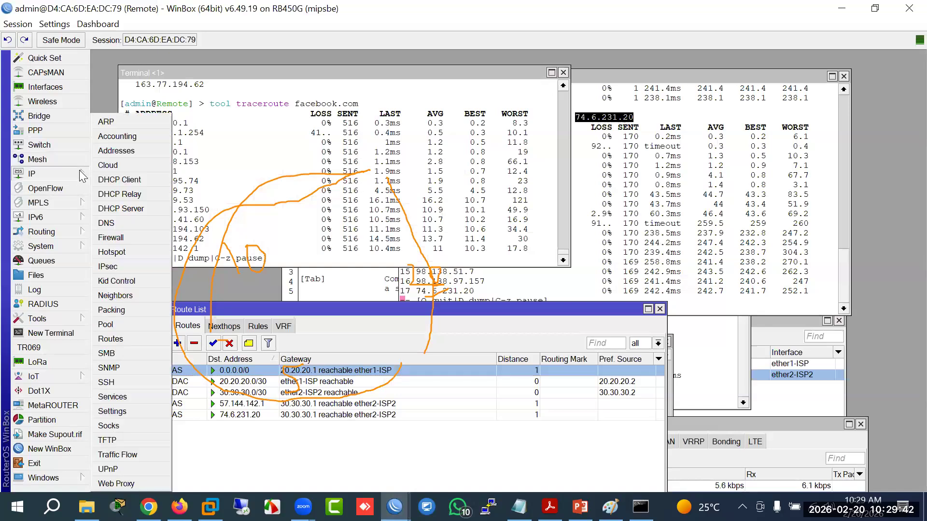
{"action": "left_click", "coordinate": [114, 154]}
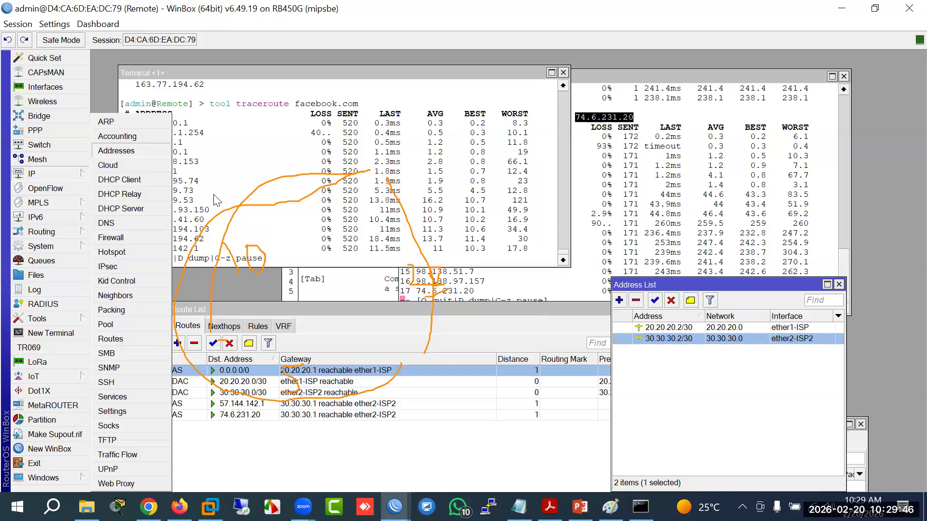
{"action": "left_click_drag", "start_coordinate": [341, 306], "coordinate": [546, 285]}
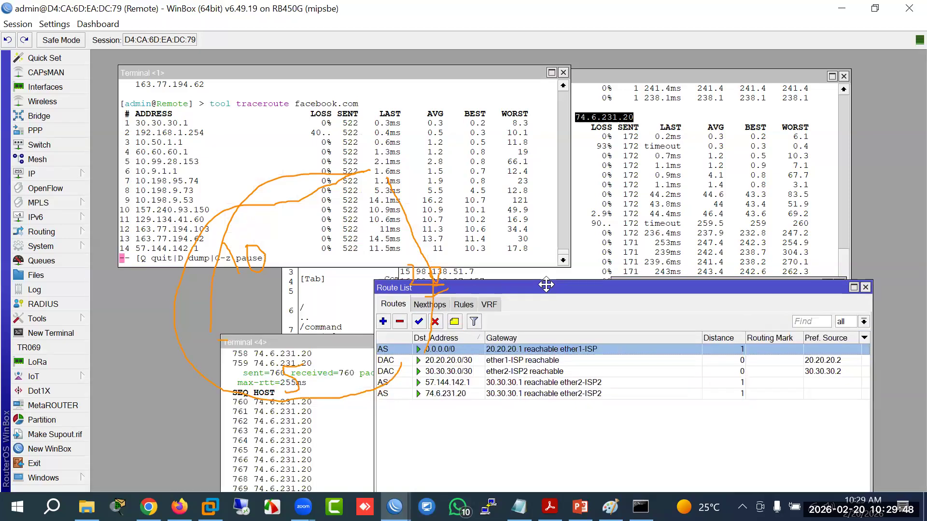
{"action": "mouse_move", "coordinate": [58, 170]}
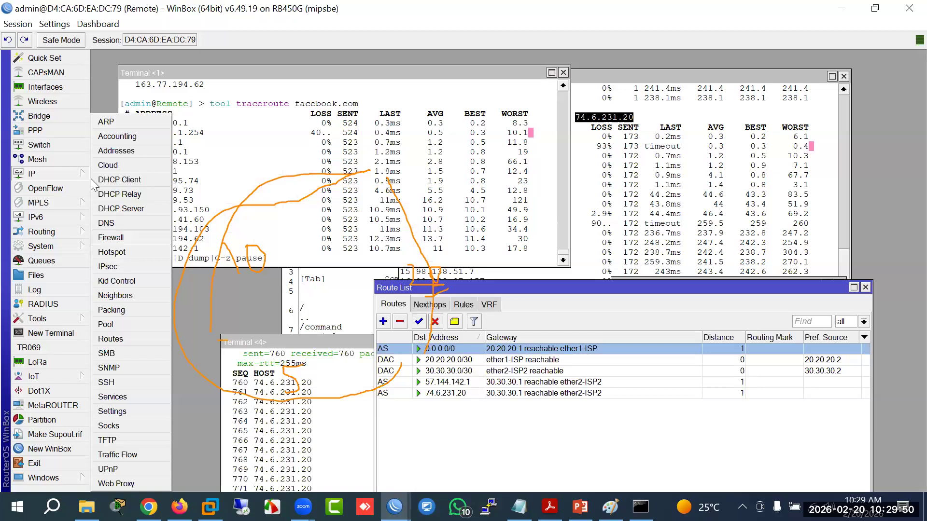
{"action": "left_click", "coordinate": [114, 149]}
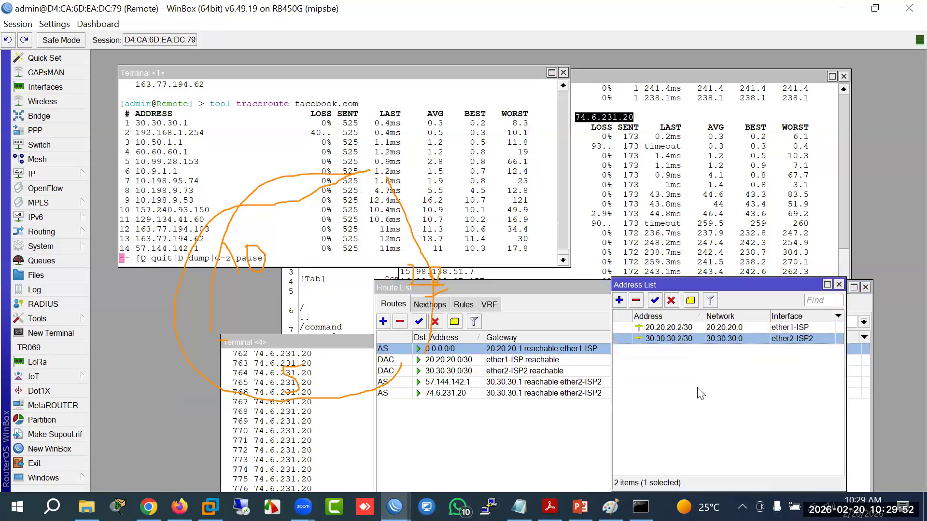
{"action": "left_click_drag", "start_coordinate": [719, 285], "coordinate": [453, 247]}
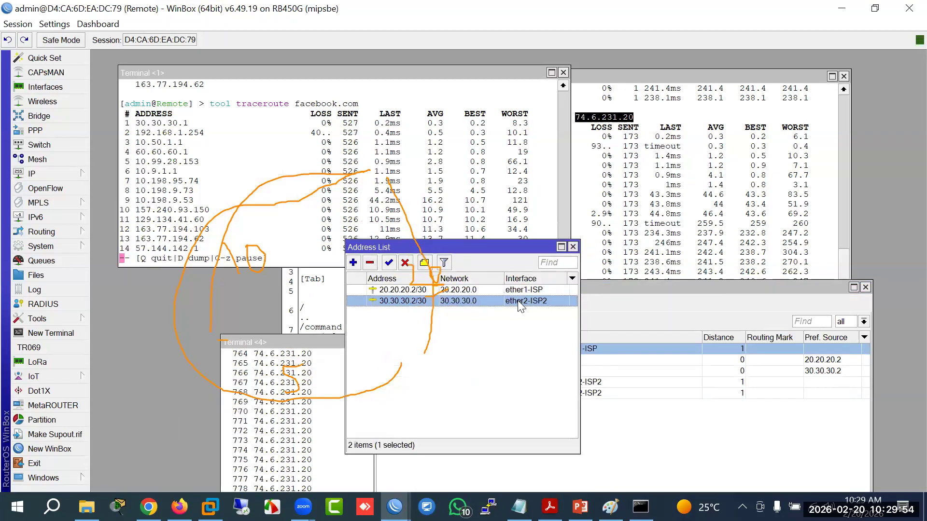
{"action": "left_click", "coordinate": [369, 263]}
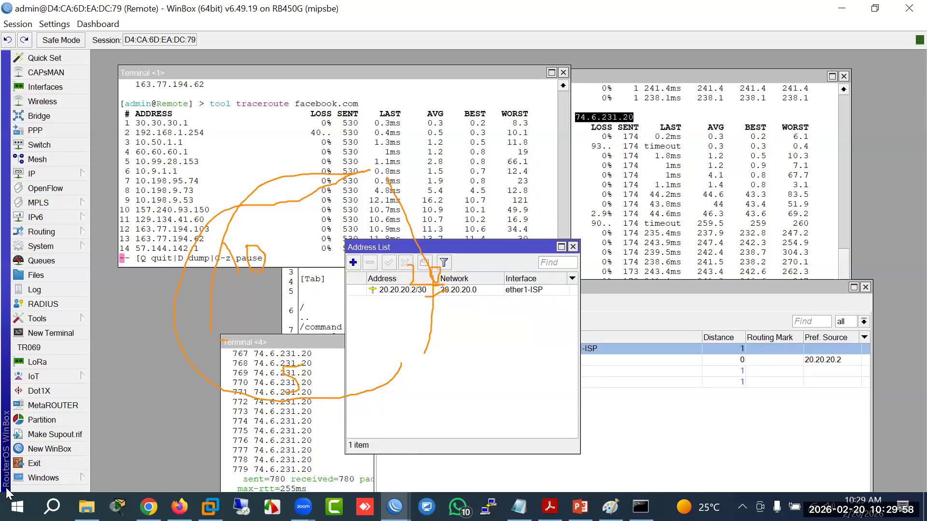
{"action": "left_click", "coordinate": [229, 253]}
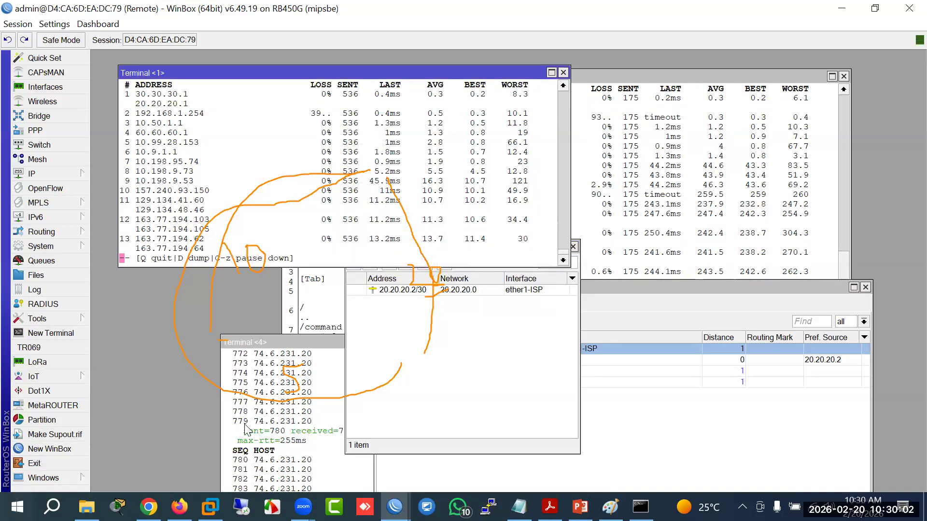
{"action": "left_click", "coordinate": [427, 293]}
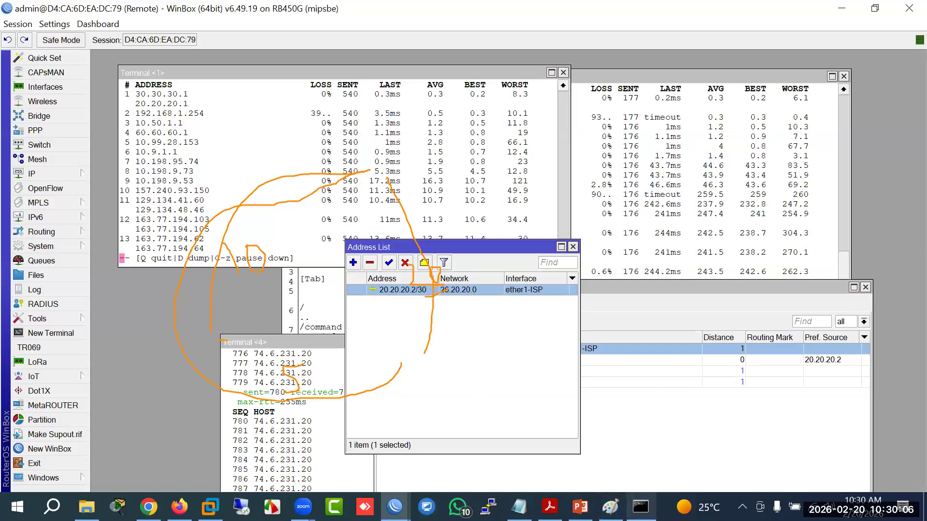
Step: Bring up the traceroute and ping outputs and open the router's IP route list
{"action": "left_click", "coordinate": [610, 507]}
{"action": "left_click", "coordinate": [610, 507]}
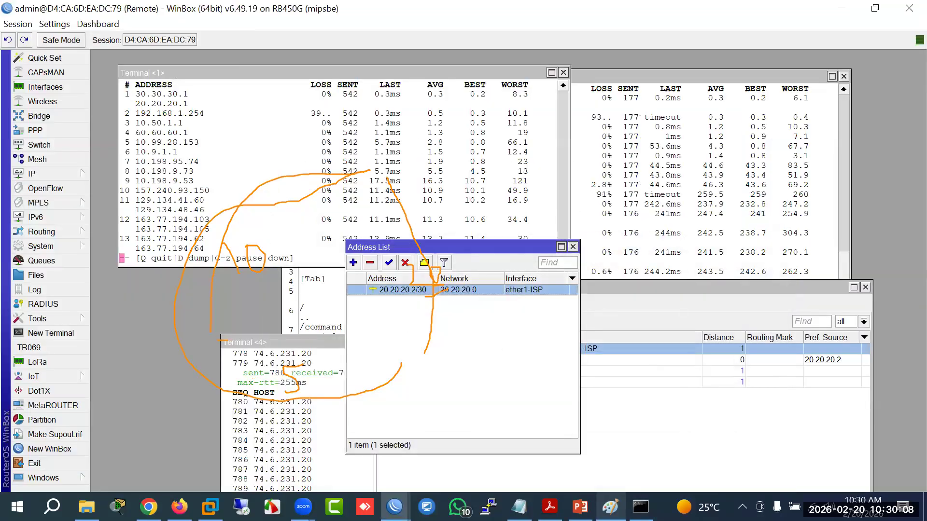
{"action": "left_click", "coordinate": [239, 263]}
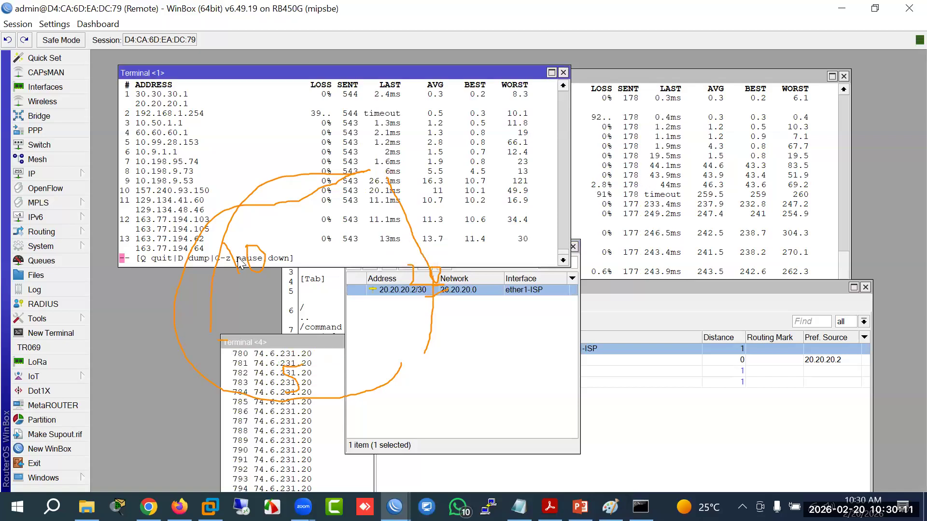
{"action": "left_click", "coordinate": [63, 175]}
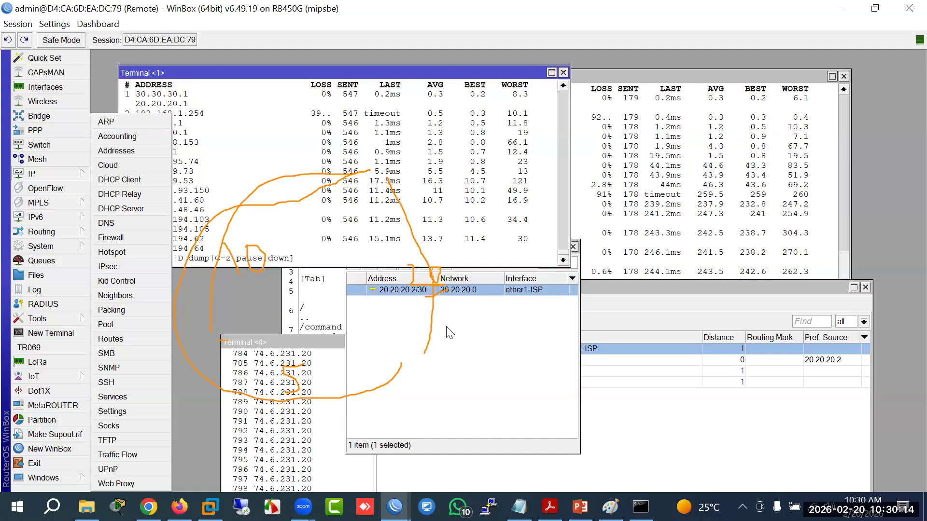
{"action": "left_click_drag", "start_coordinate": [266, 336], "coordinate": [266, 246]}
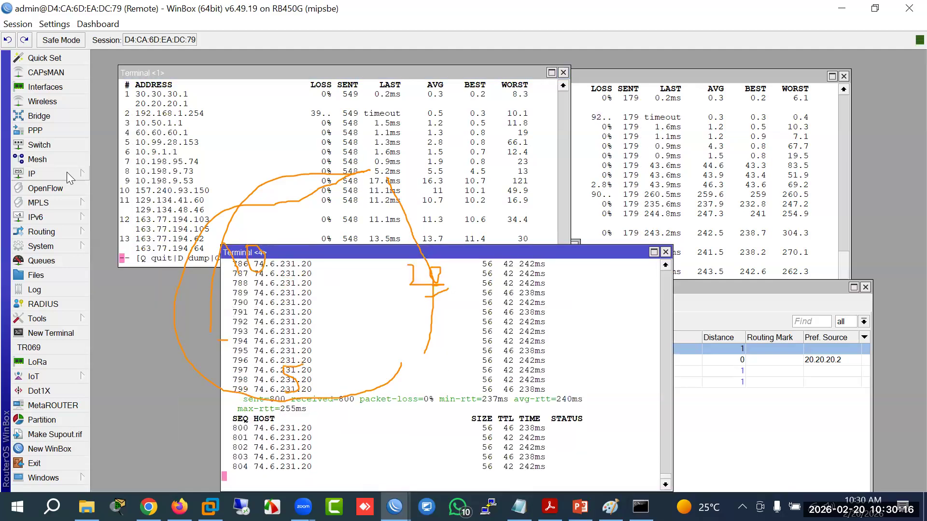
{"action": "left_click", "coordinate": [31, 174]}
{"action": "left_click", "coordinate": [111, 340]}
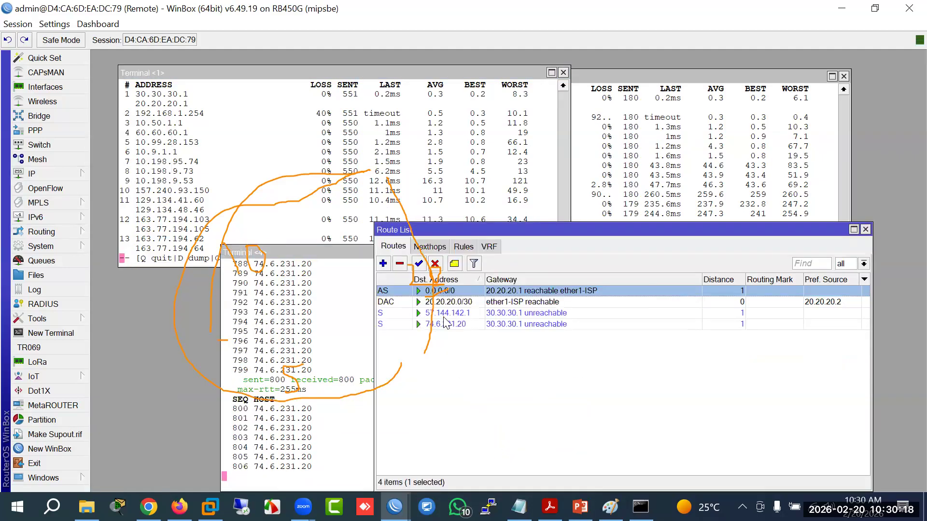
Step: Delete the 0.0.0.0/0 default route after the connected 20.20.20.0/30 route refuses removal
{"action": "left_click", "coordinate": [506, 301]}
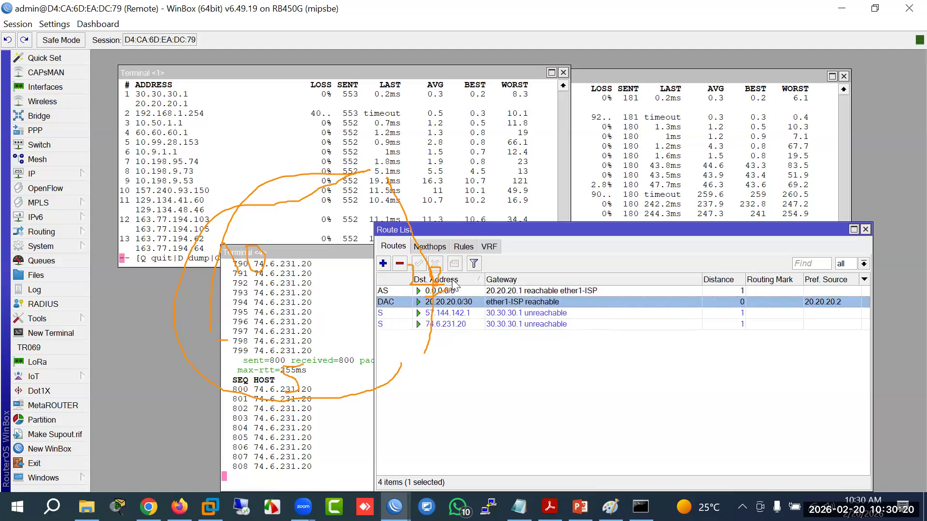
{"action": "left_click", "coordinate": [399, 267]}
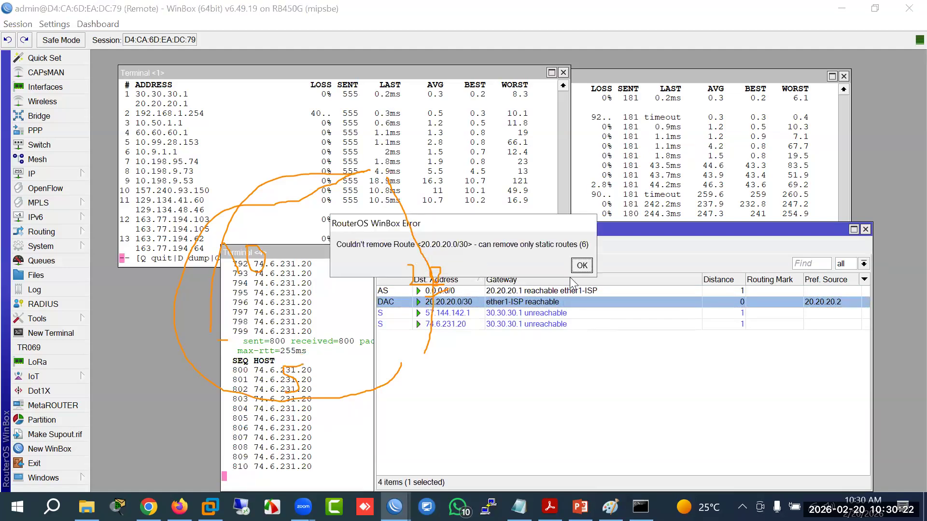
{"action": "left_click", "coordinate": [579, 268]}
{"action": "left_click", "coordinate": [507, 290]}
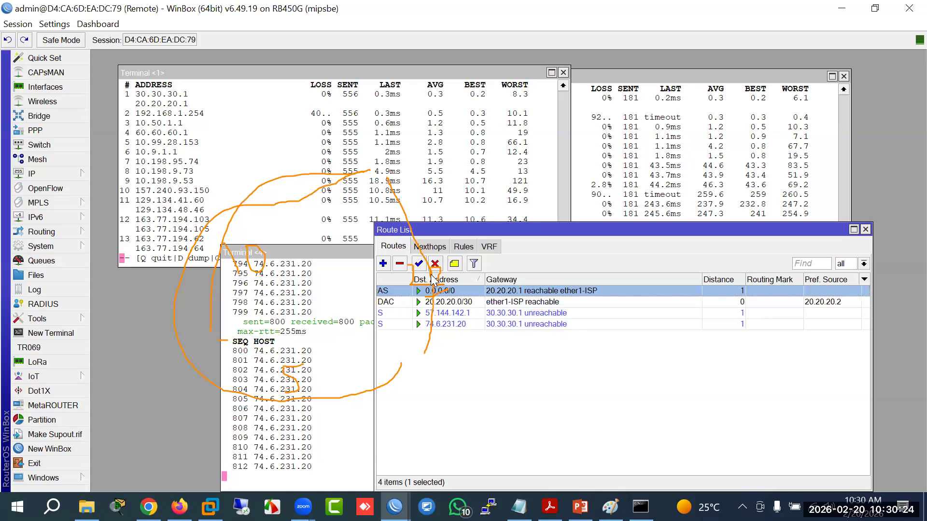
{"action": "left_click", "coordinate": [400, 263]}
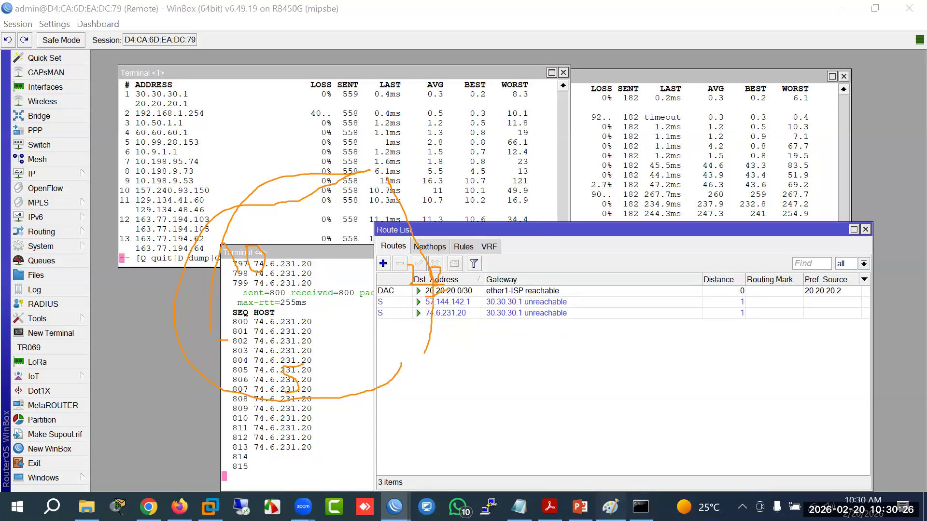
{"action": "left_click", "coordinate": [610, 507]}
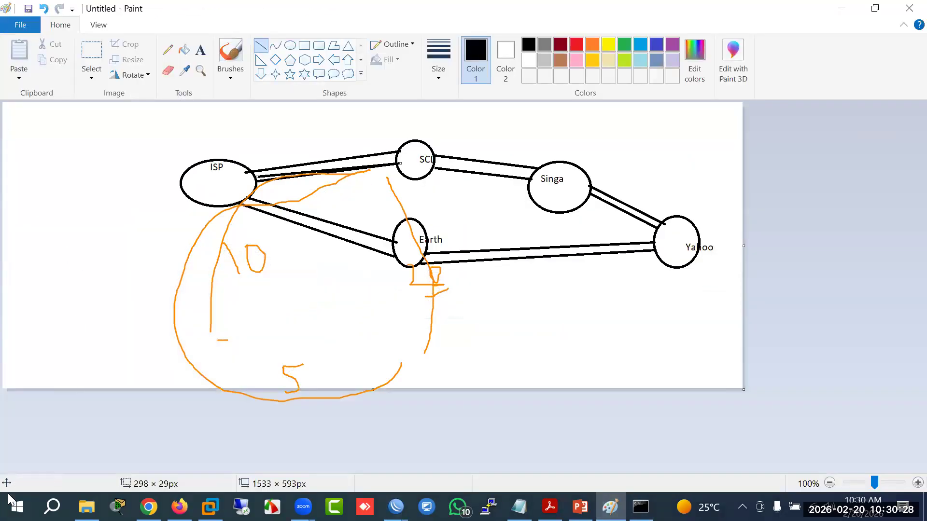
Step: Close the untitled Paint network diagram, discarding its unsaved changes, to return to WinBox
{"action": "left_click", "coordinate": [905, 12]}
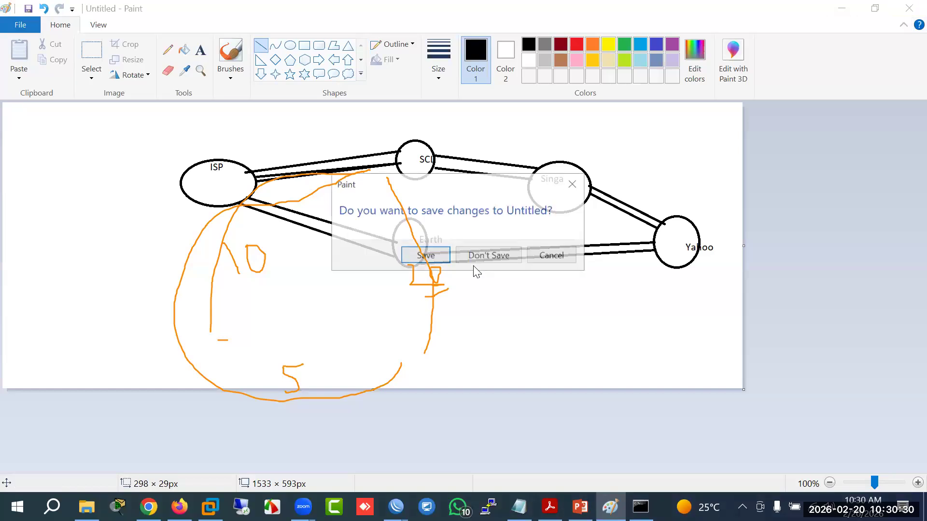
{"action": "left_click", "coordinate": [487, 261]}
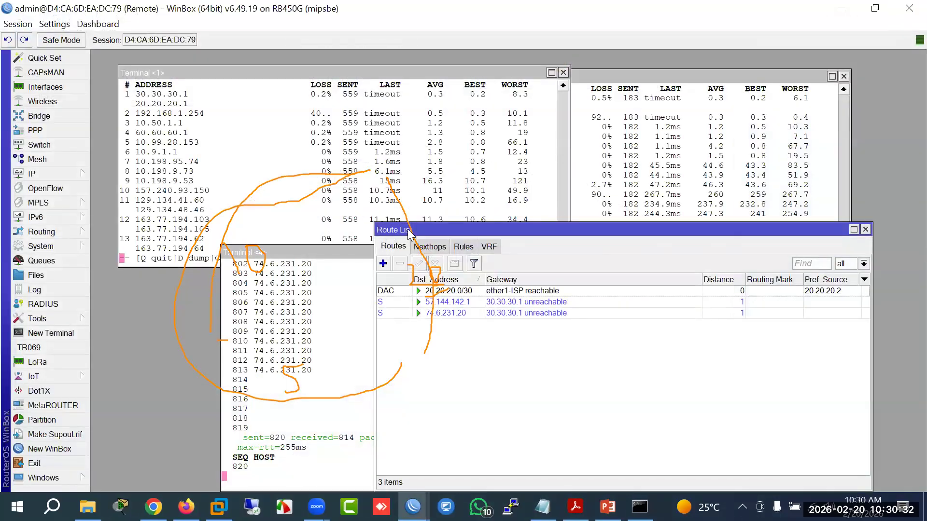
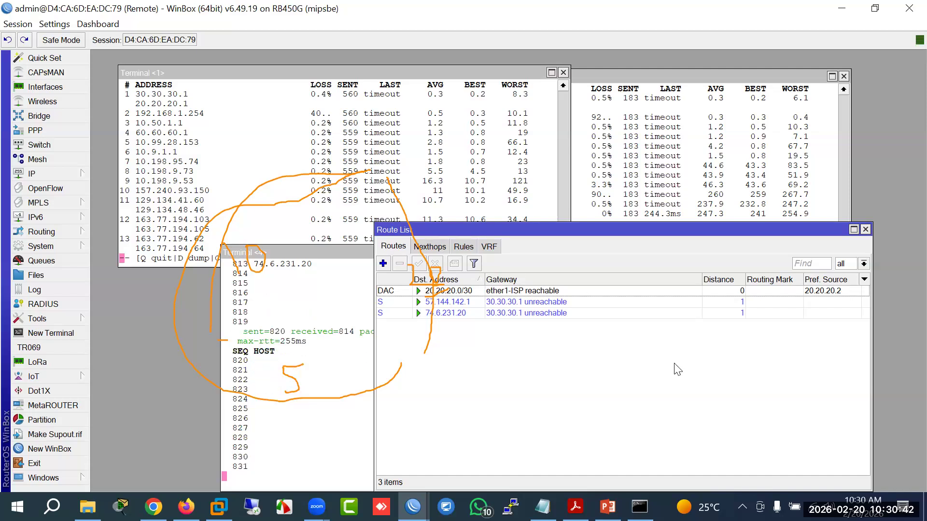
Step: Raise the Terminal 4 window, whose ping to 74.6.231.20 now reports no route to host
{"action": "mouse_move", "coordinate": [402, 212]}
{"action": "left_mouse_down"}
{"action": "mouse_move", "coordinate": [425, 259]}
{"action": "mouse_move", "coordinate": [407, 369]}
{"action": "mouse_move", "coordinate": [259, 380]}
{"action": "mouse_move", "coordinate": [263, 209]}
{"action": "mouse_move", "coordinate": [290, 382]}
{"action": "left_mouse_up"}
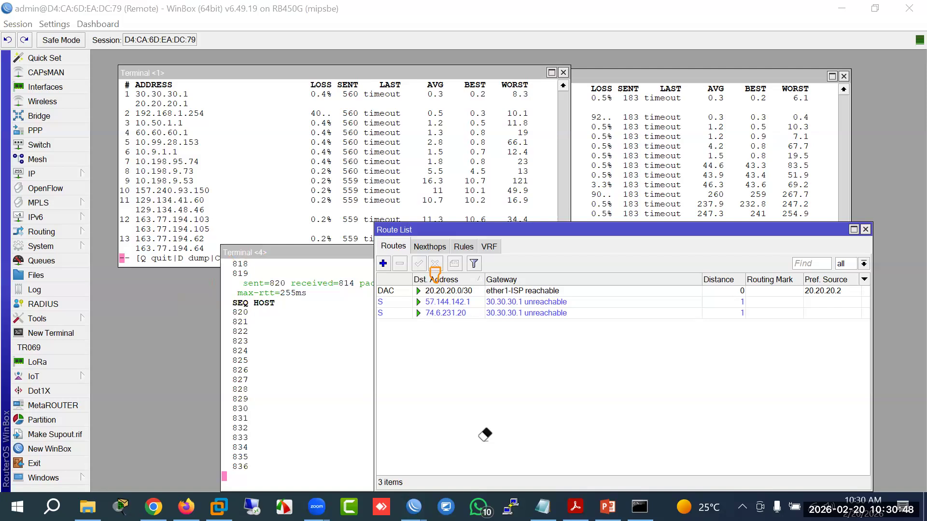
{"action": "left_click", "coordinate": [327, 255]}
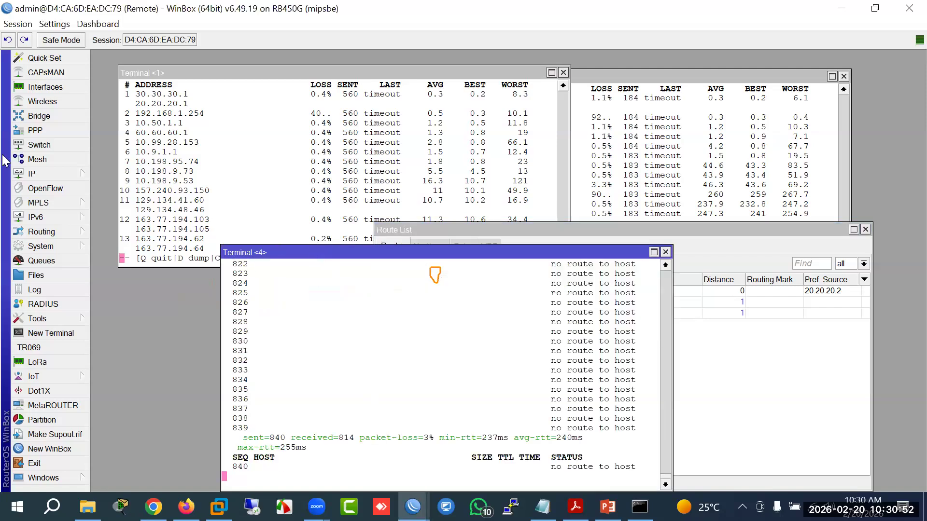
{"action": "left_click", "coordinate": [54, 175]}
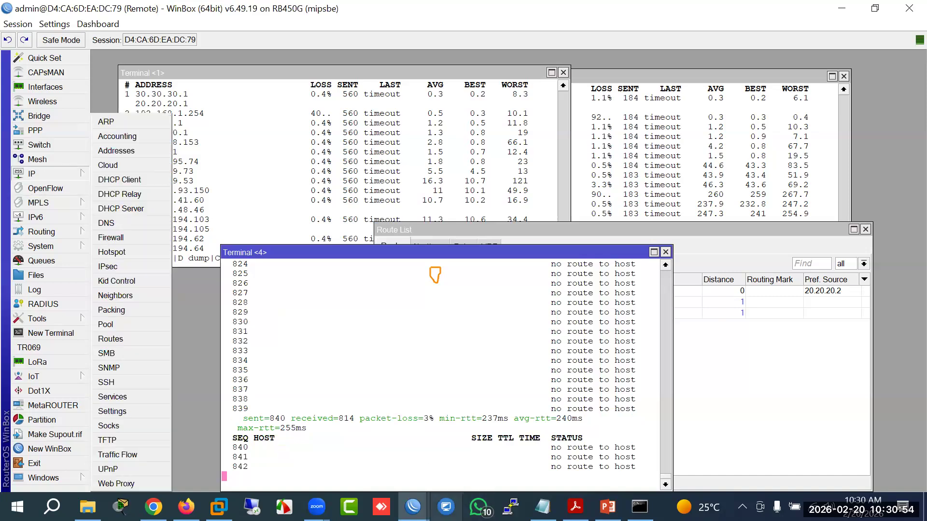
{"action": "left_click", "coordinate": [412, 506]}
Step: On the ISP router, delete the 30.30.30.1/30 address, keeping 20.20.20.1/30 and 192.168.1.117/24
{"action": "left_click", "coordinate": [325, 457]}
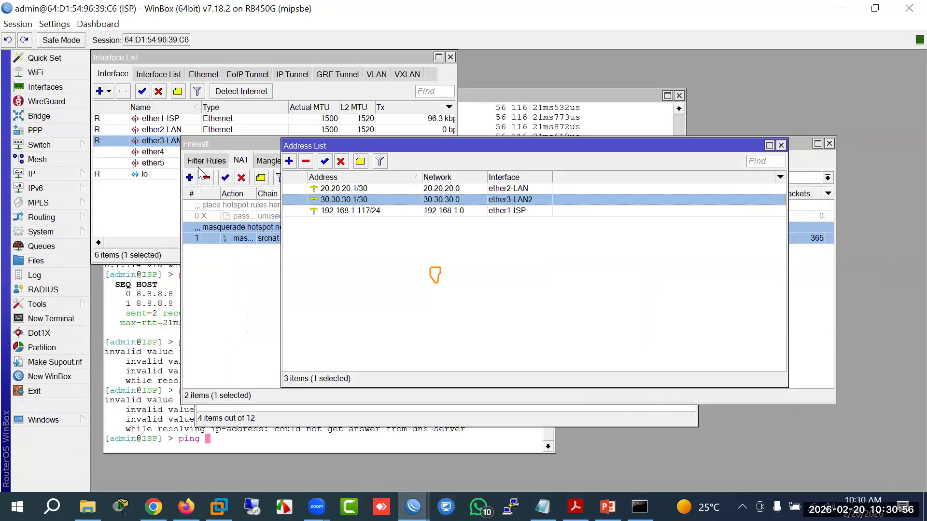
{"action": "left_click", "coordinate": [166, 131]}
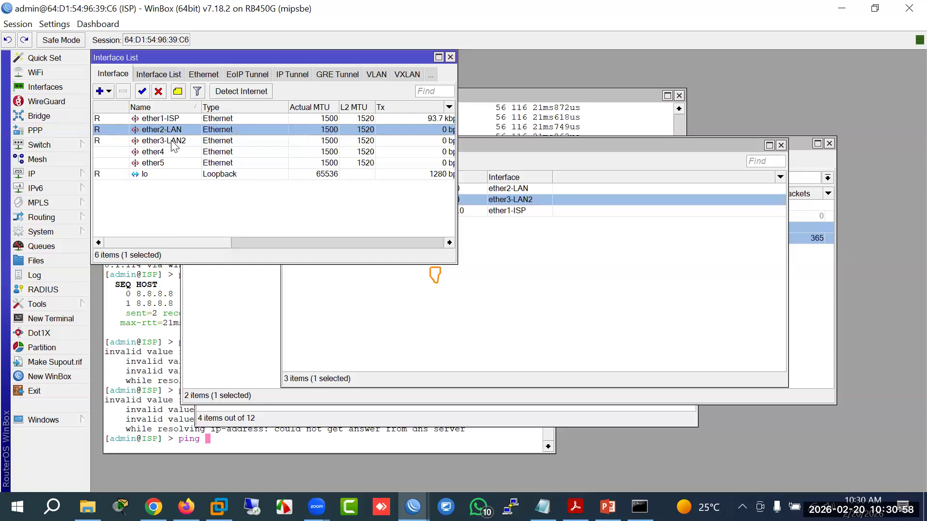
{"action": "left_click", "coordinate": [172, 131]}
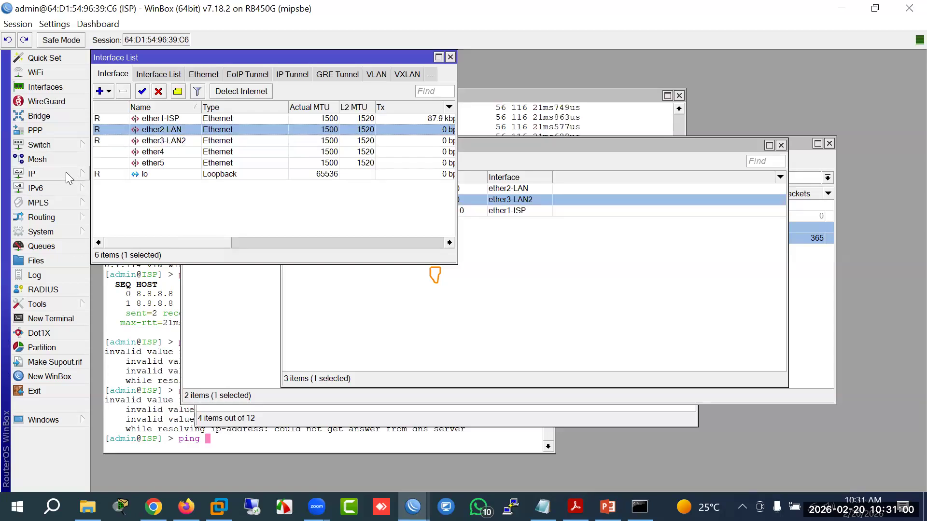
{"action": "left_click", "coordinate": [68, 175]}
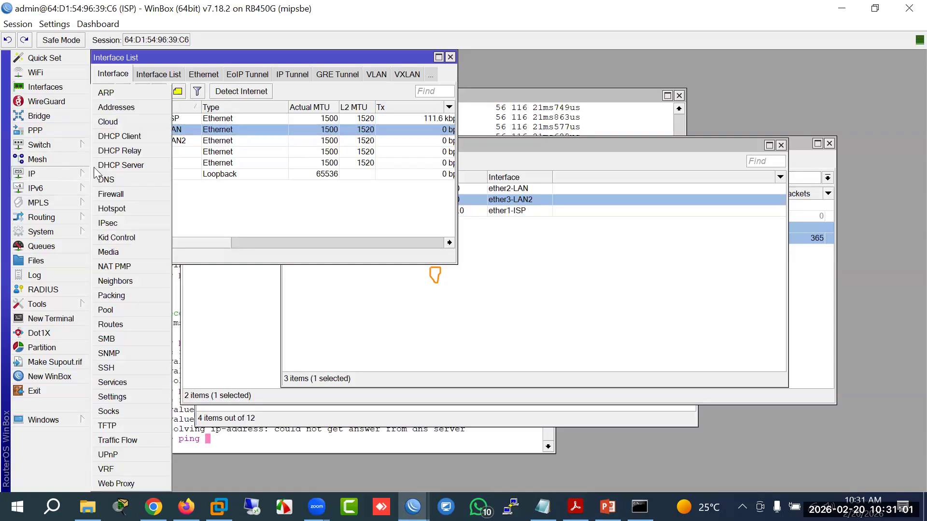
{"action": "left_click", "coordinate": [123, 108]}
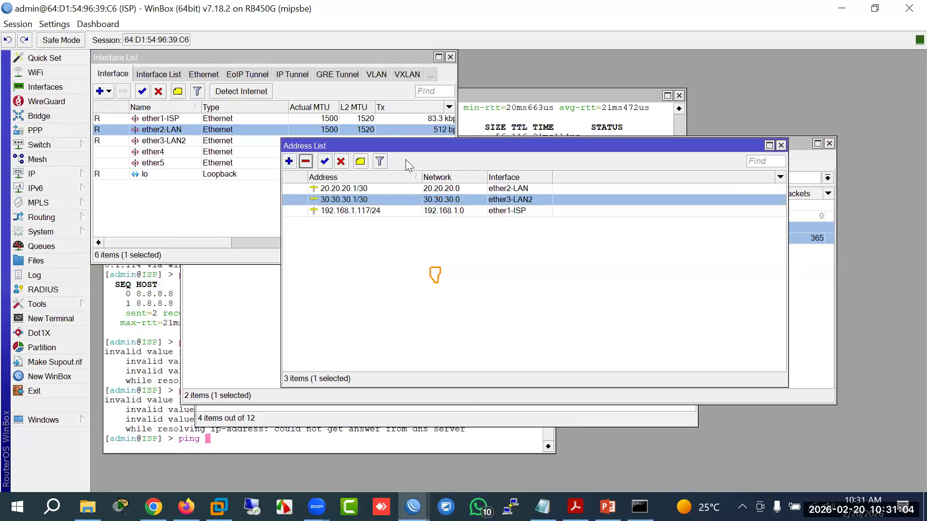
{"action": "left_click", "coordinate": [306, 161]}
{"action": "left_click_drag", "start_coordinate": [292, 193], "coordinate": [120, 262]}
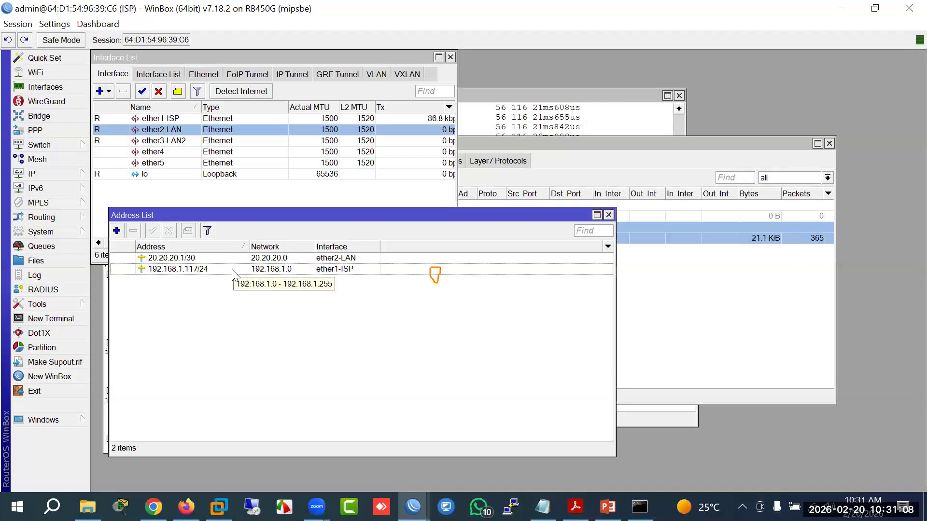
{"action": "left_click", "coordinate": [183, 259]}
Step: Move the remote router's Terminal 4 window higher, then return to the ISP session's Routing menu
{"action": "mouse_move", "coordinate": [413, 507]}
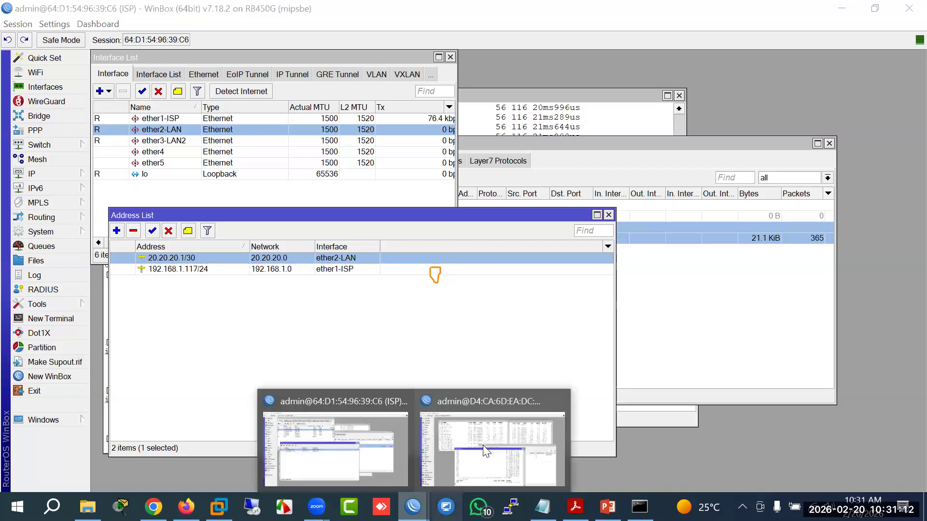
{"action": "left_click", "coordinate": [484, 445]}
{"action": "left_click_drag", "start_coordinate": [517, 252], "coordinate": [526, 145]}
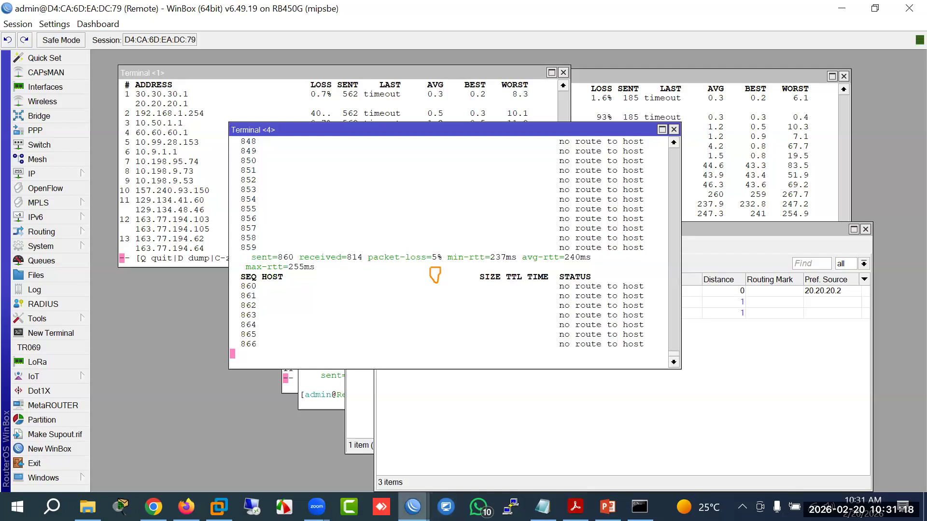
{"action": "mouse_move", "coordinate": [413, 506]}
{"action": "left_click", "coordinate": [349, 466]}
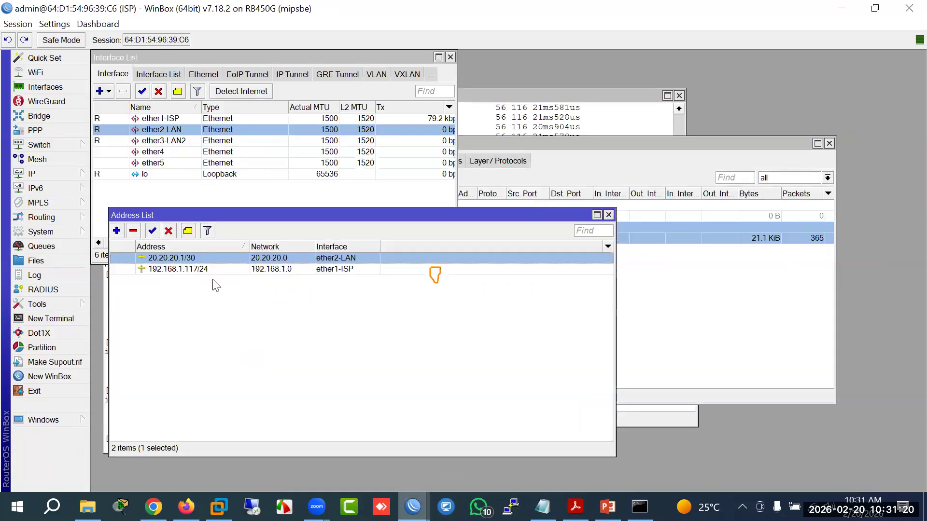
{"action": "left_click", "coordinate": [68, 180]}
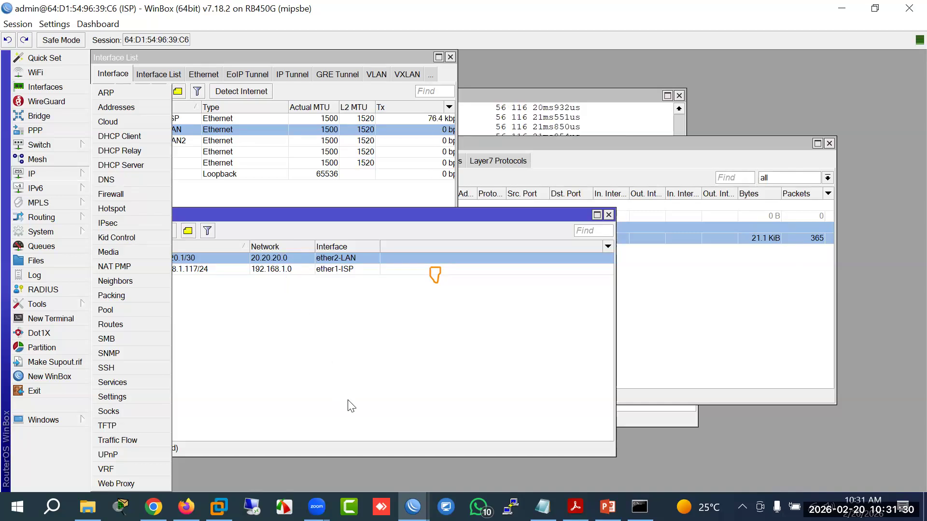
{"action": "left_click", "coordinate": [73, 217]}
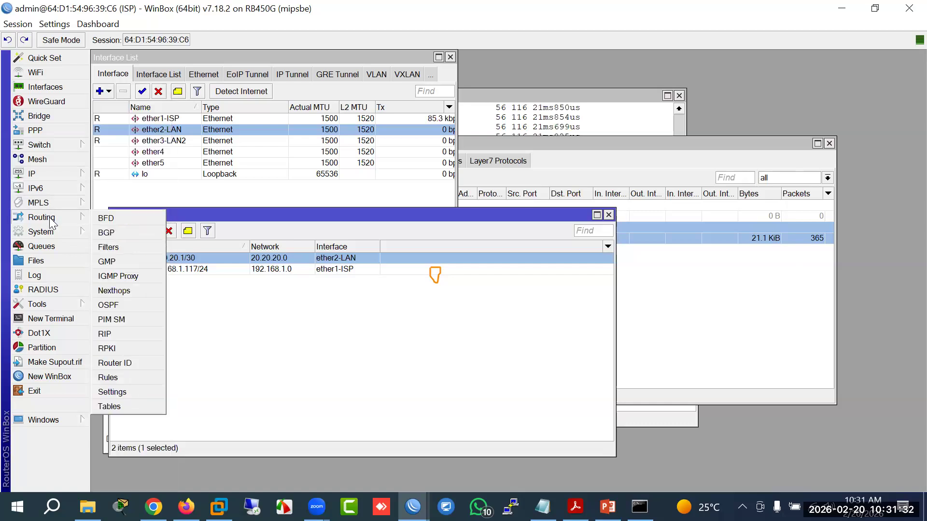
Step: On the ISP router, draft OSPF instance ospf-instance-1 (version 2, VRF main), then cancel it
{"action": "left_click", "coordinate": [113, 307]}
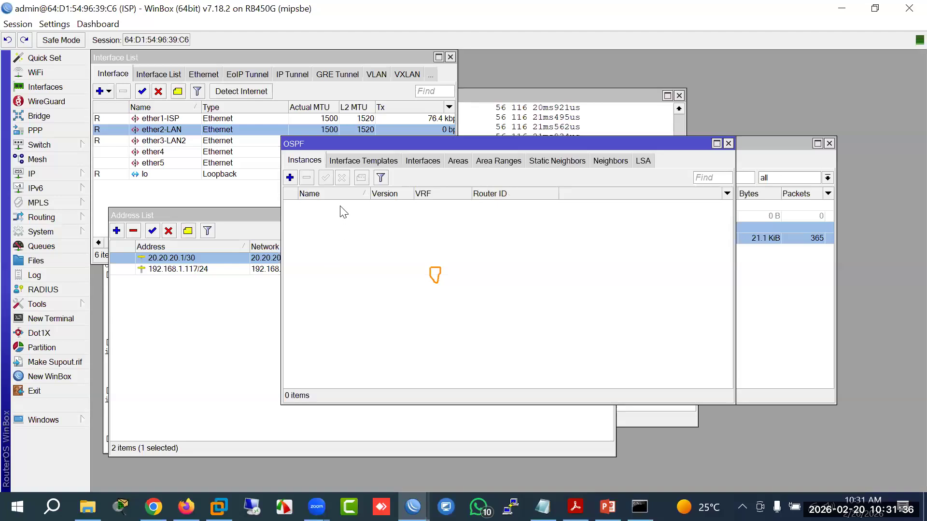
{"action": "left_click_drag", "start_coordinate": [353, 145], "coordinate": [306, 194]}
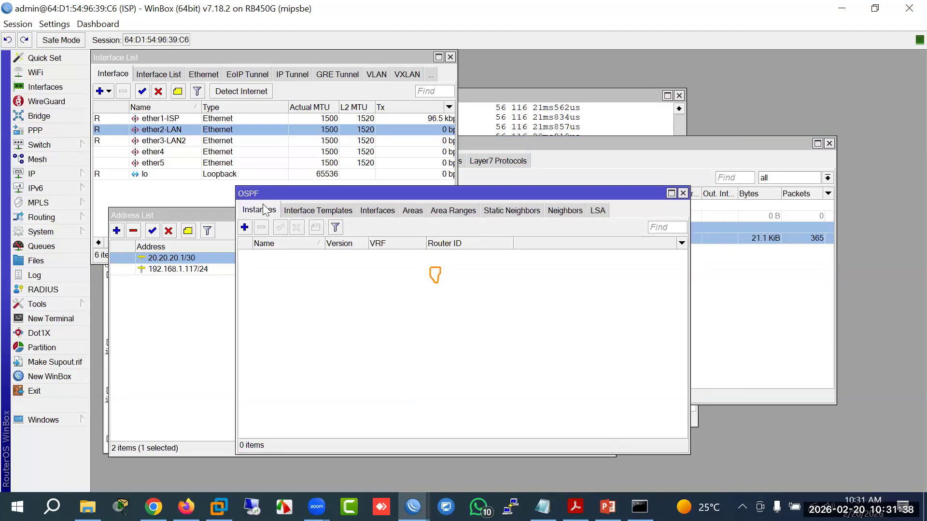
{"action": "left_click", "coordinate": [245, 227]}
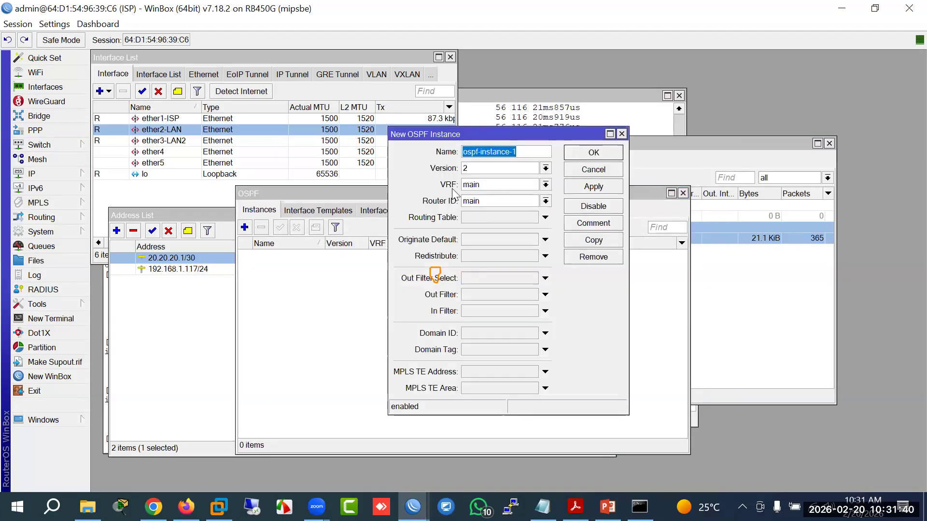
{"action": "left_click_drag", "start_coordinate": [527, 156], "coordinate": [447, 156]}
{"action": "left_click", "coordinate": [545, 168]}
{"action": "left_click", "coordinate": [545, 168]}
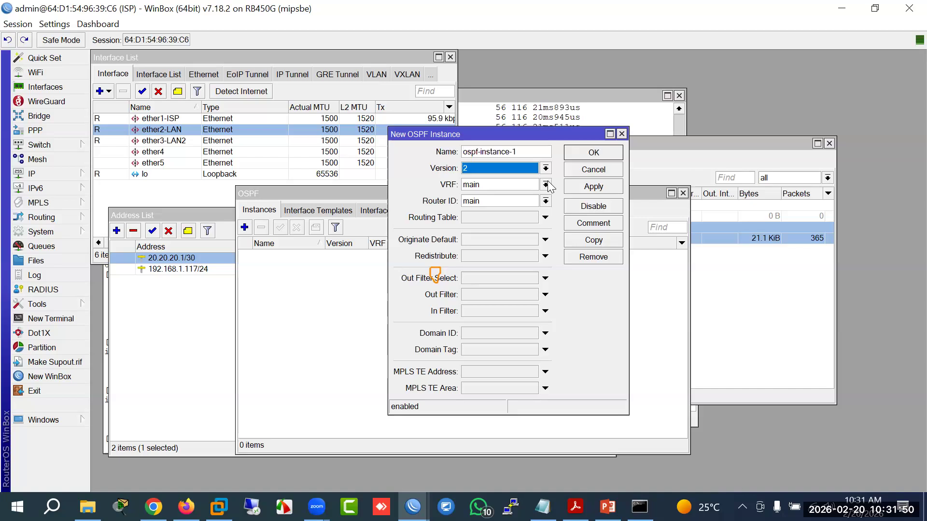
{"action": "left_click", "coordinate": [545, 185]}
{"action": "left_click", "coordinate": [545, 191]}
{"action": "left_click", "coordinate": [545, 200]}
{"action": "left_click", "coordinate": [516, 212]}
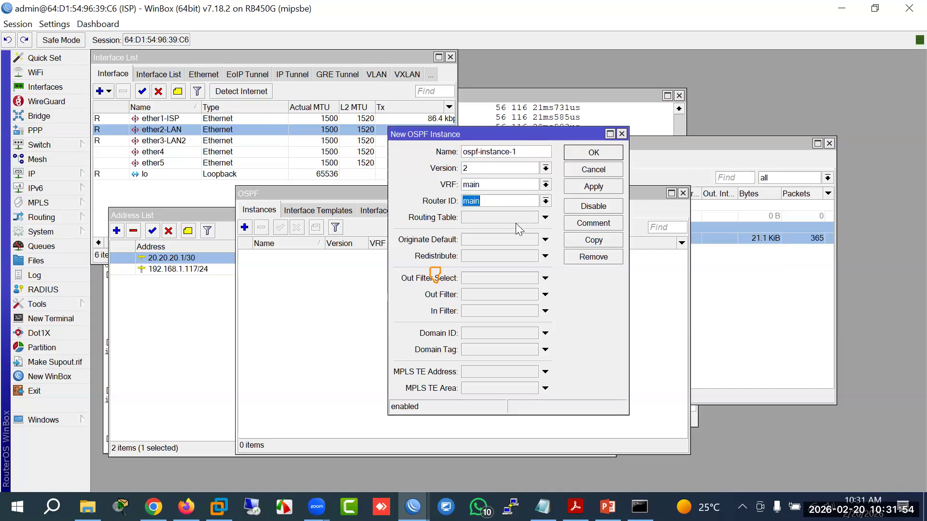
{"action": "key", "text": "Escape"}
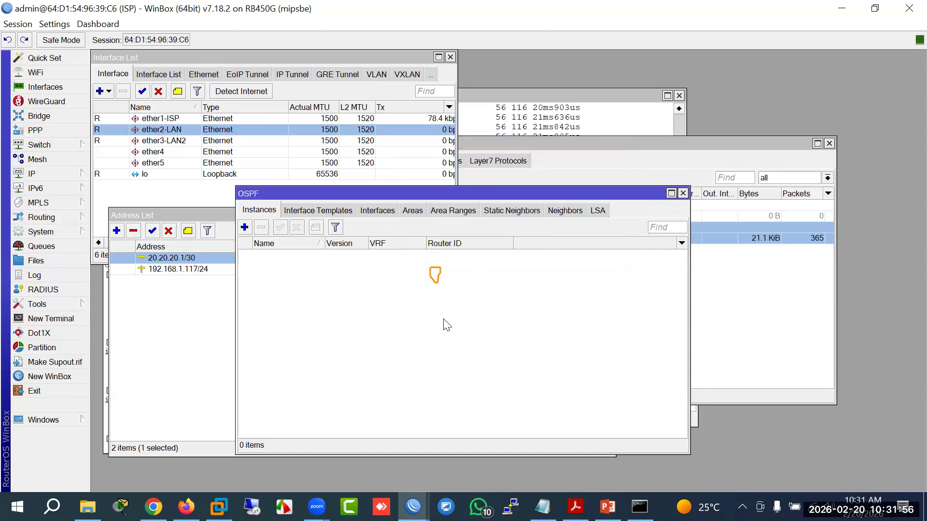
{"action": "left_click", "coordinate": [323, 212]}
{"action": "left_click", "coordinate": [259, 216]}
Step: On the remote router, start a new OSPF interface entry using ether1-ISP
{"action": "mouse_move", "coordinate": [413, 507]}
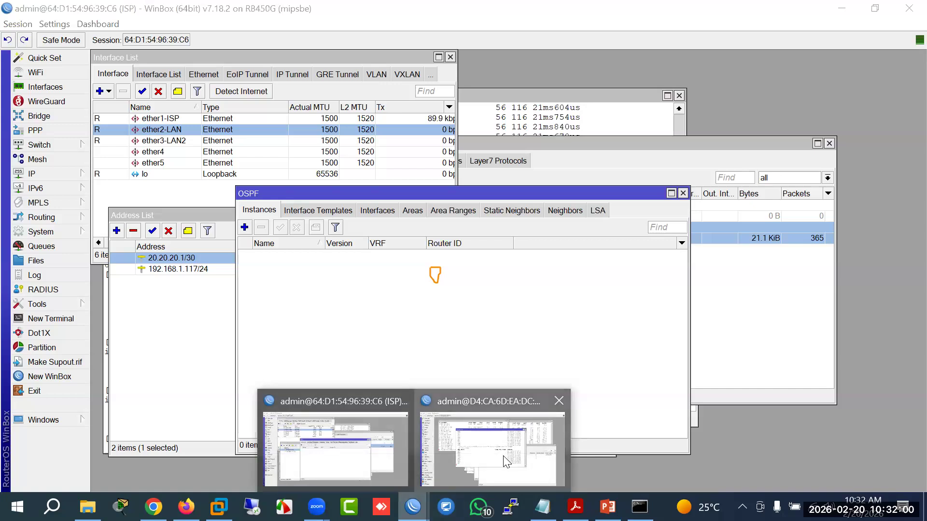
{"action": "left_click", "coordinate": [468, 461]}
{"action": "left_click", "coordinate": [56, 232]}
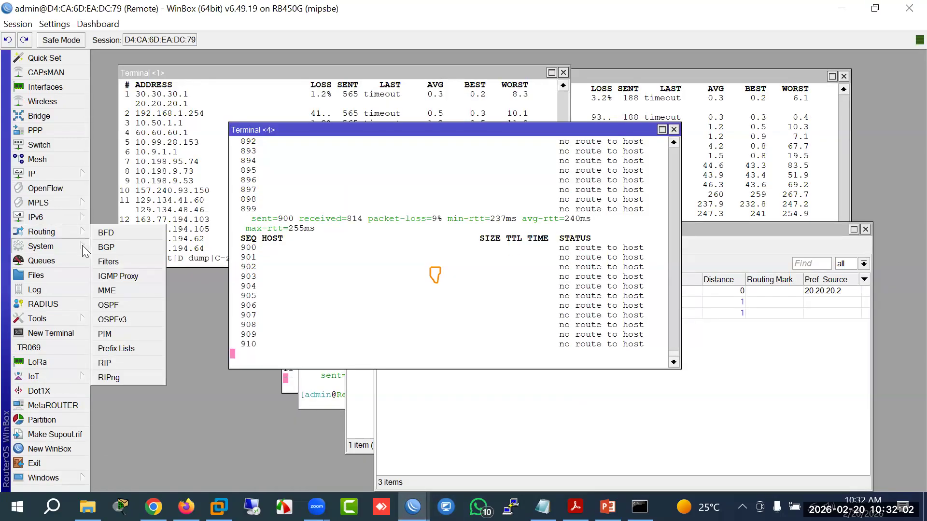
{"action": "left_click", "coordinate": [108, 305]}
{"action": "left_click", "coordinate": [246, 178]}
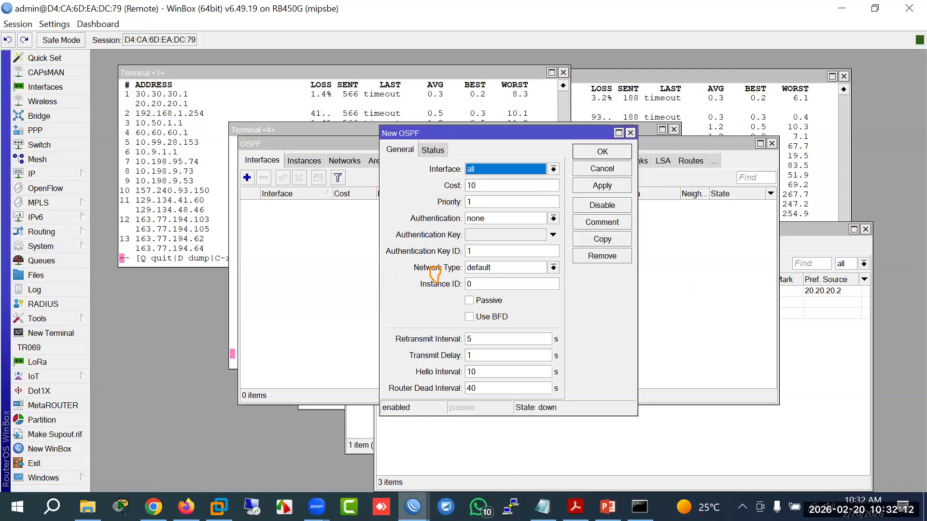
{"action": "mouse_move", "coordinate": [412, 506]}
{"action": "left_click", "coordinate": [333, 446]}
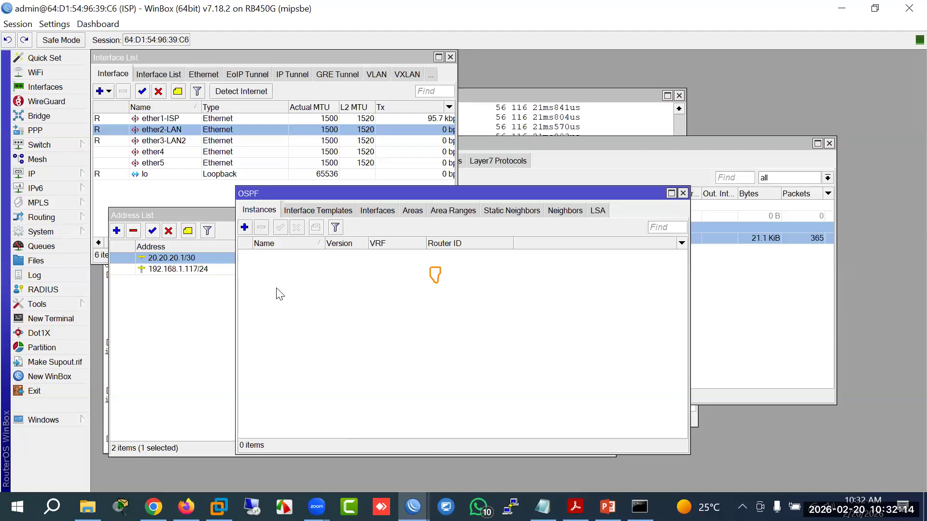
{"action": "mouse_move", "coordinate": [413, 507]}
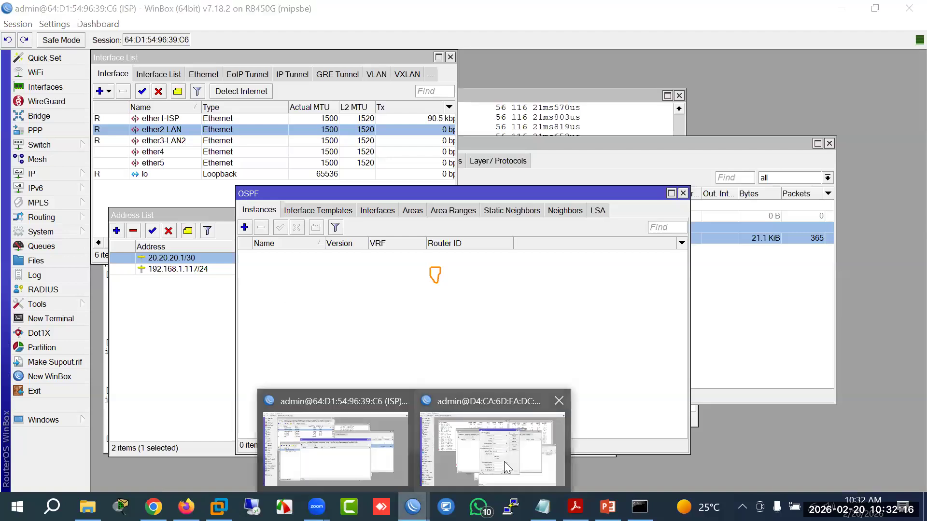
{"action": "left_click", "coordinate": [504, 462]}
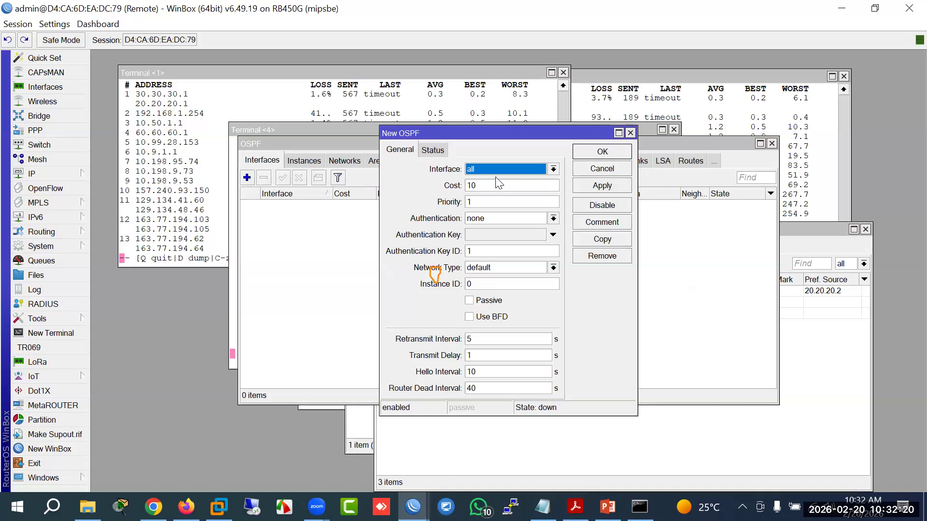
{"action": "left_click", "coordinate": [507, 168]}
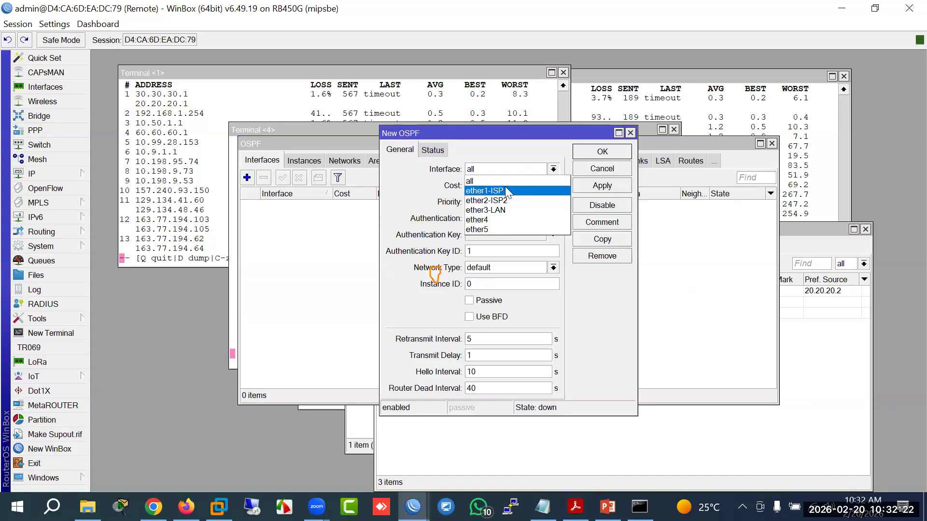
{"action": "left_click", "coordinate": [502, 189]}
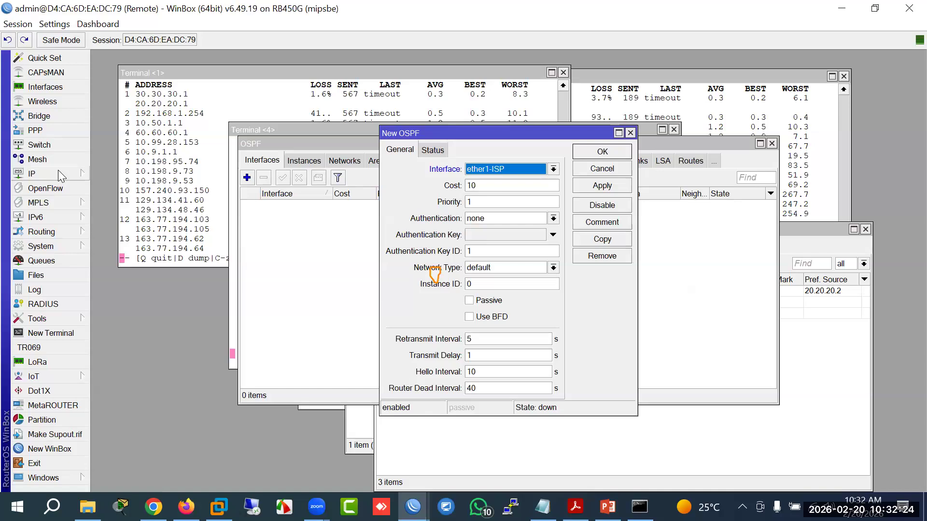
Step: Check the remote router's IP addresses, then return to the EVE-NG lab topology
{"action": "left_click", "coordinate": [57, 171]}
{"action": "left_click", "coordinate": [117, 150]}
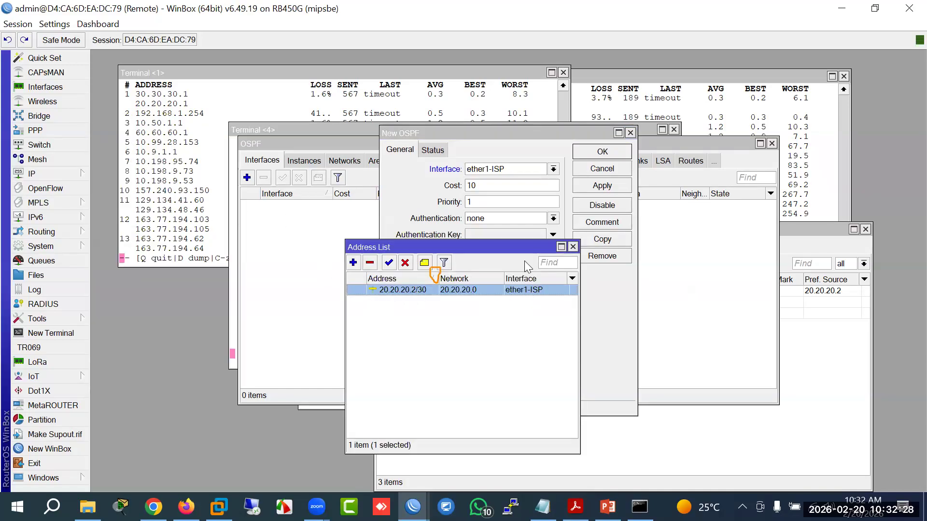
{"action": "left_click", "coordinate": [492, 183]}
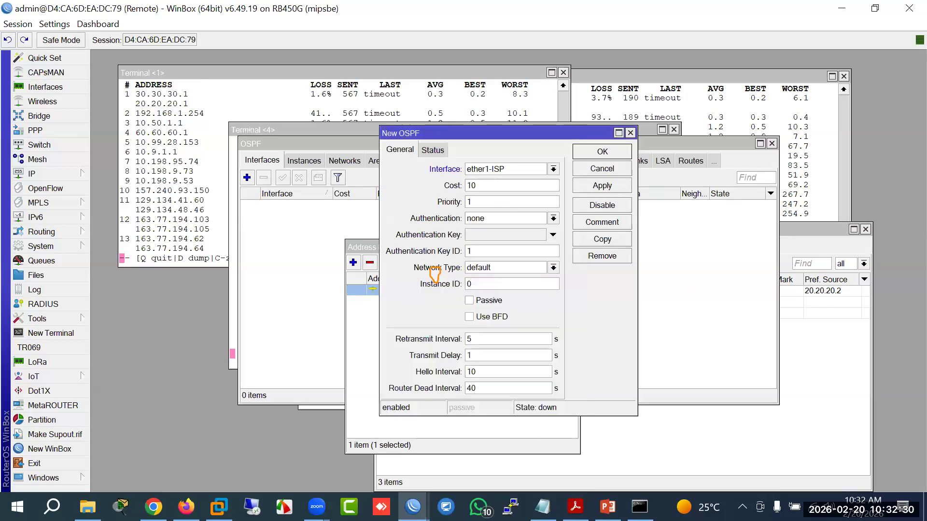
{"action": "left_click", "coordinate": [187, 507]}
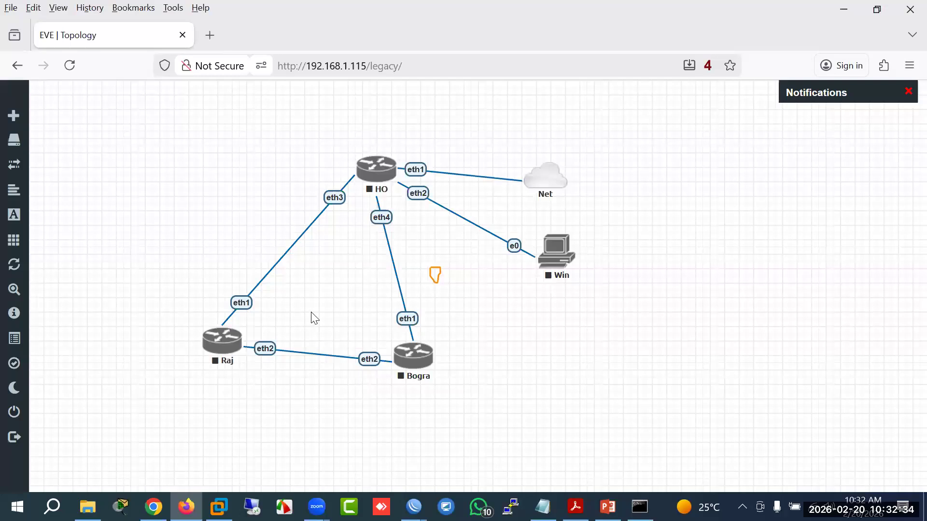
Step: Link the Net cloud to Raj and Bogra on eth3 and place it below the triangle
{"action": "left_click_drag", "start_coordinate": [365, 181], "coordinate": [338, 159]}
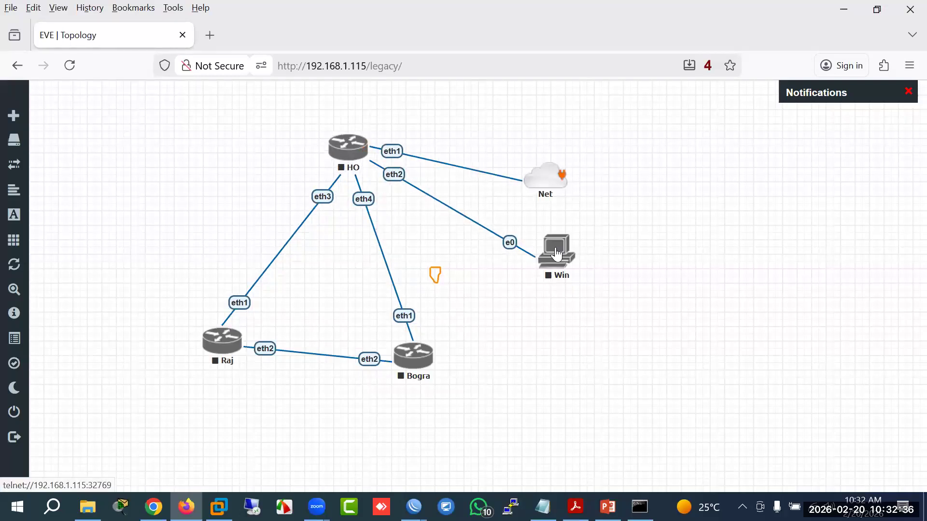
{"action": "left_click_drag", "start_coordinate": [547, 178], "coordinate": [221, 340]}
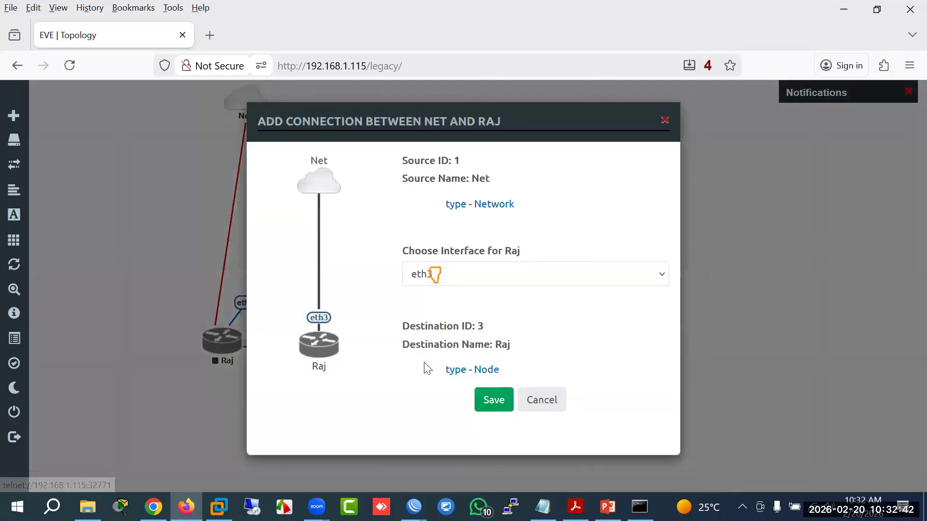
{"action": "left_click", "coordinate": [493, 406]}
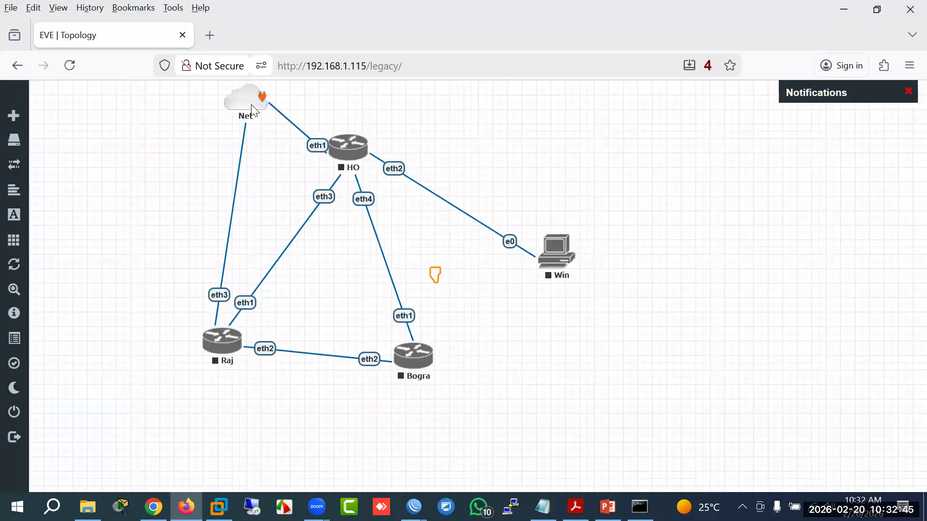
{"action": "mouse_move", "coordinate": [263, 100]}
{"action": "left_mouse_down"}
{"action": "mouse_move", "coordinate": [310, 294]}
{"action": "mouse_move", "coordinate": [409, 366]}
{"action": "left_mouse_up"}
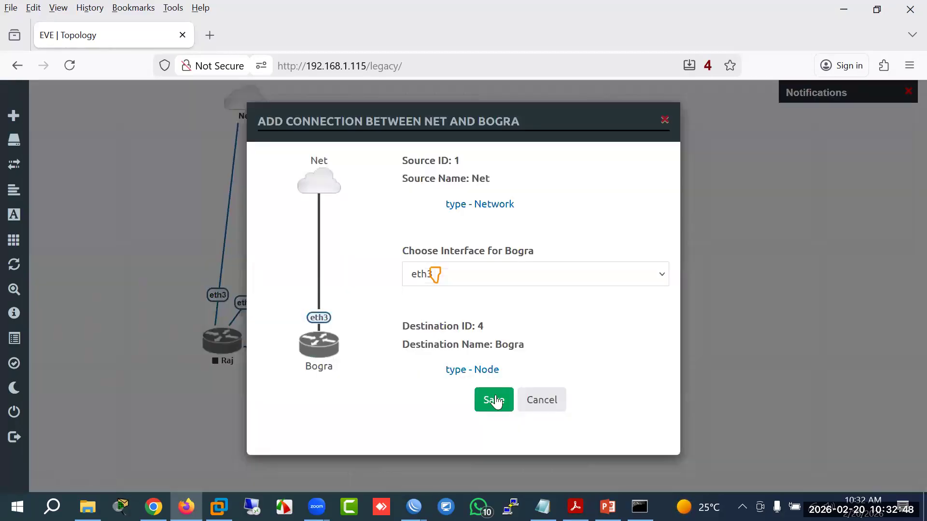
{"action": "left_click", "coordinate": [500, 402]}
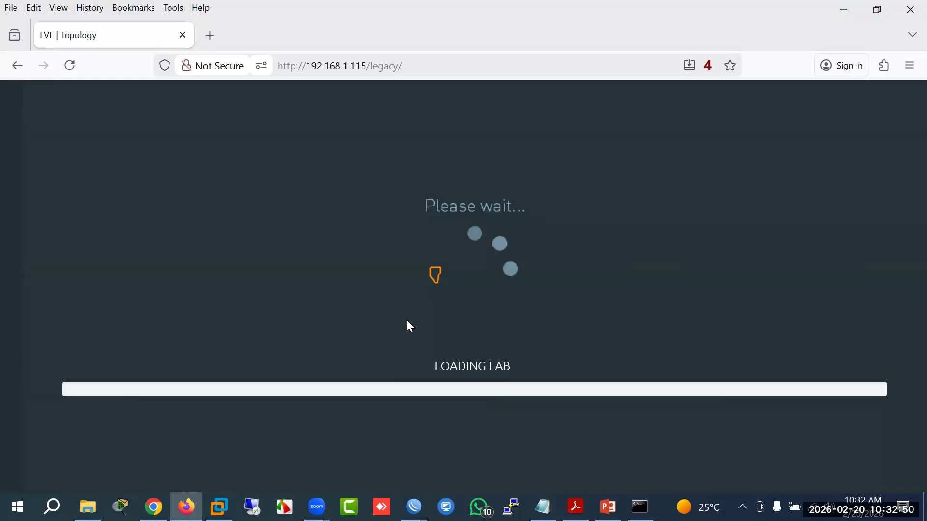
{"action": "left_click_drag", "start_coordinate": [263, 114], "coordinate": [639, 449]}
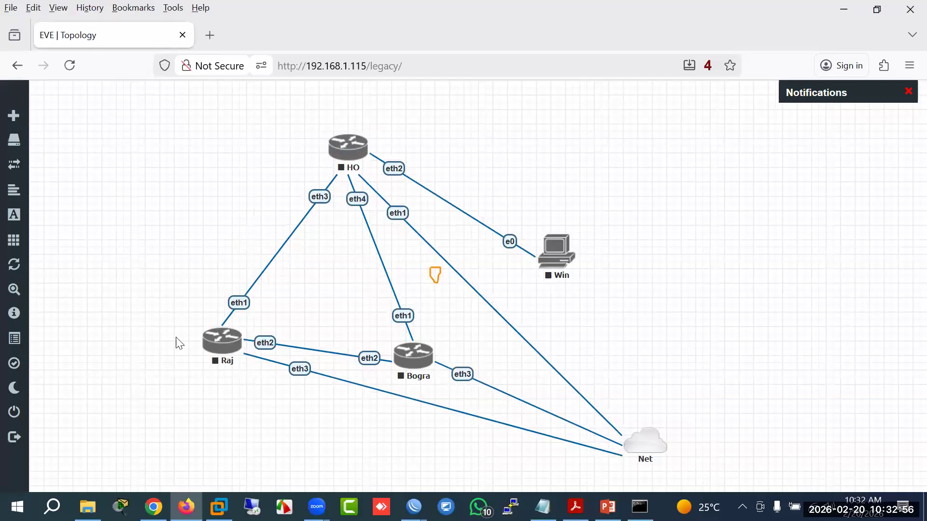
Step: Start all lab nodes and open the HO router's console
{"action": "mouse_move", "coordinate": [80, 254]}
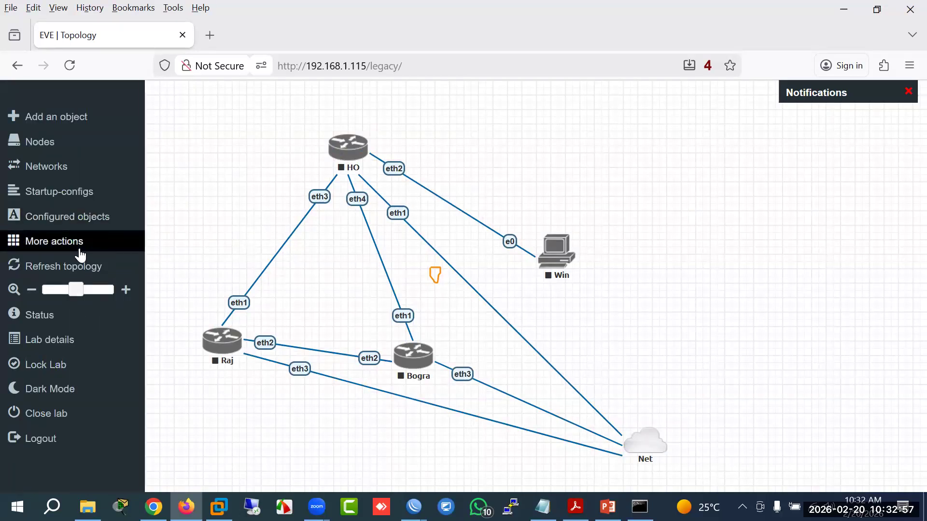
{"action": "left_click", "coordinate": [55, 244]}
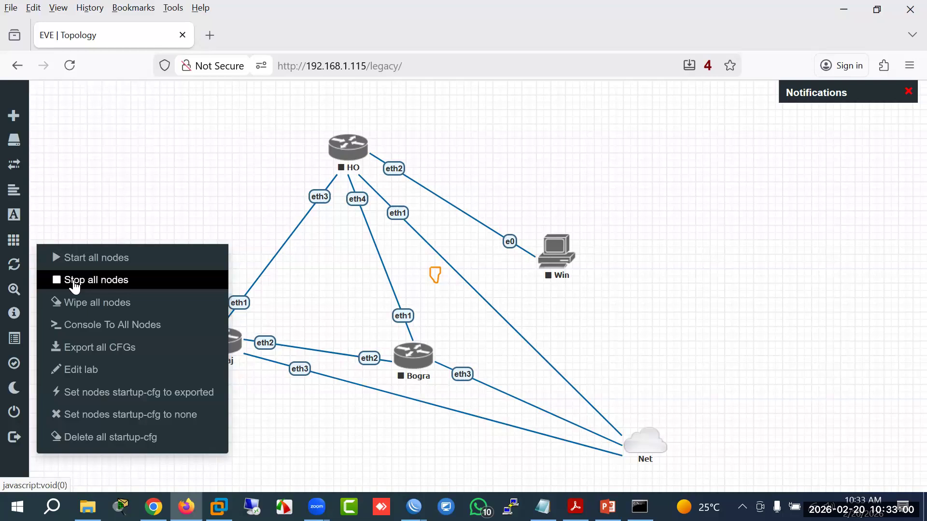
{"action": "left_click", "coordinate": [95, 257]}
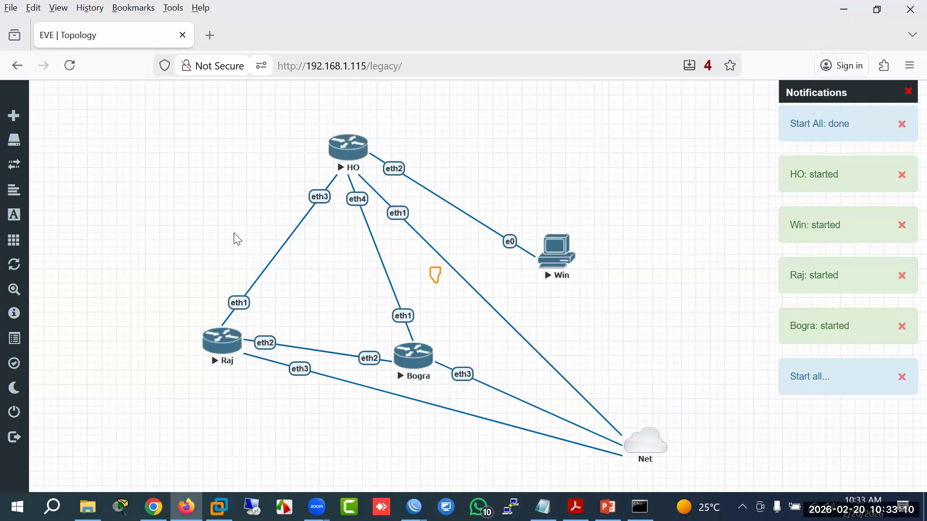
{"action": "left_click", "coordinate": [348, 149]}
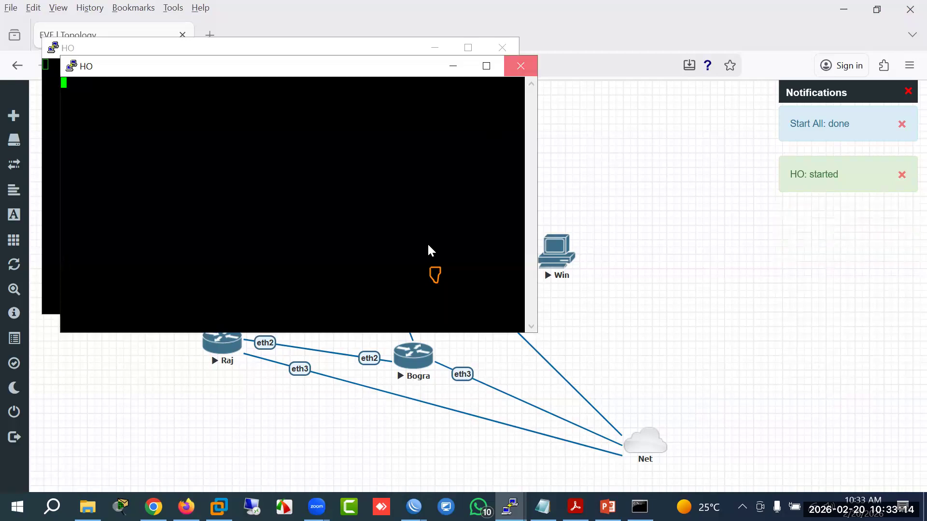
Step: Close the duplicate HO console window and launch a new WinBox window
{"action": "left_click", "coordinate": [521, 66]}
{"action": "left_click", "coordinate": [482, 304]}
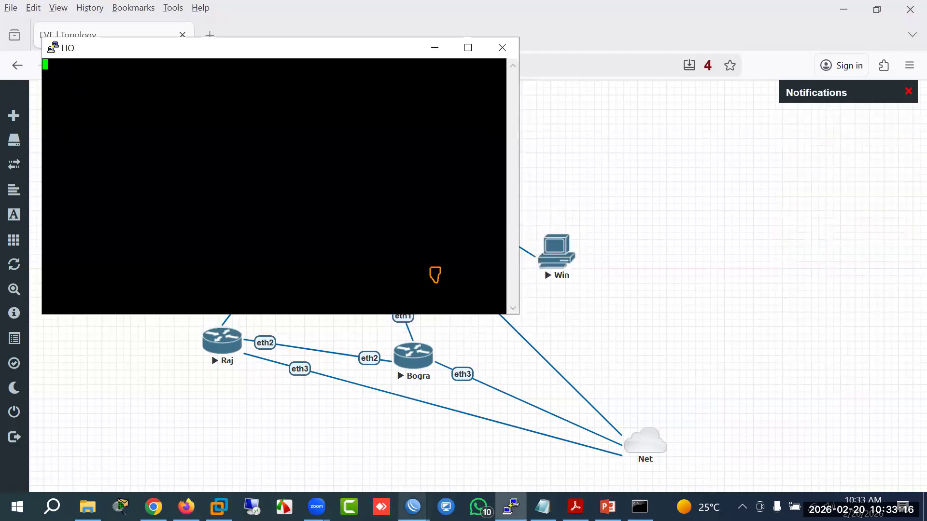
{"action": "left_click", "coordinate": [413, 506]}
{"action": "right_click", "coordinate": [411, 504]}
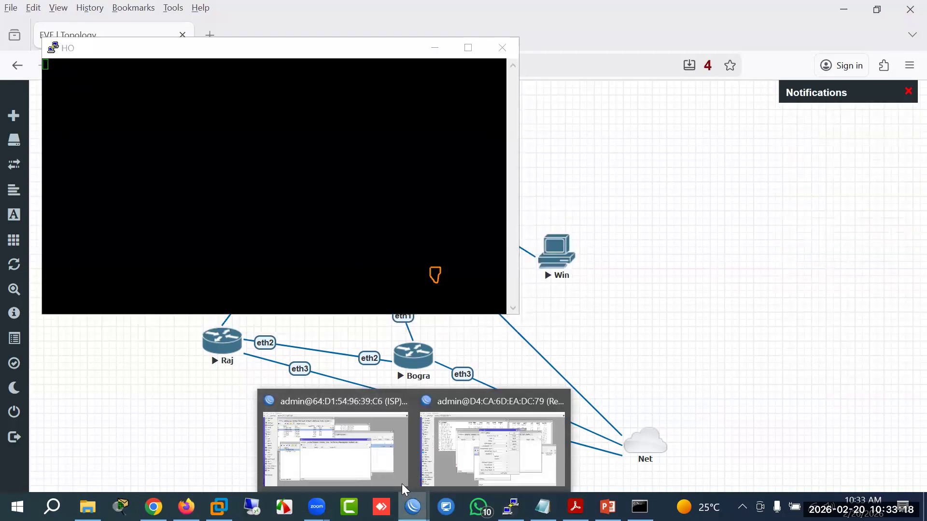
{"action": "left_click", "coordinate": [365, 432]}
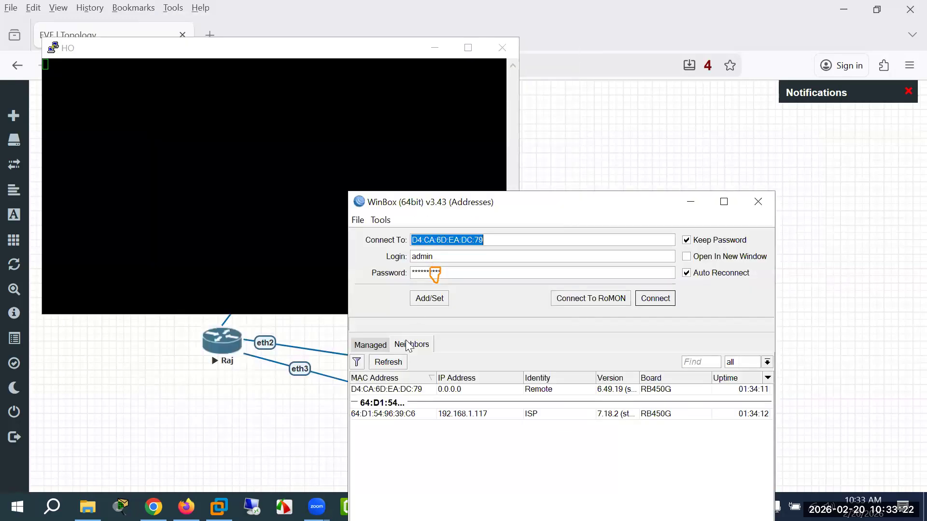
Step: Log in to HO as admin, decline the license, and set a new admin password
{"action": "left_click", "coordinate": [194, 140]}
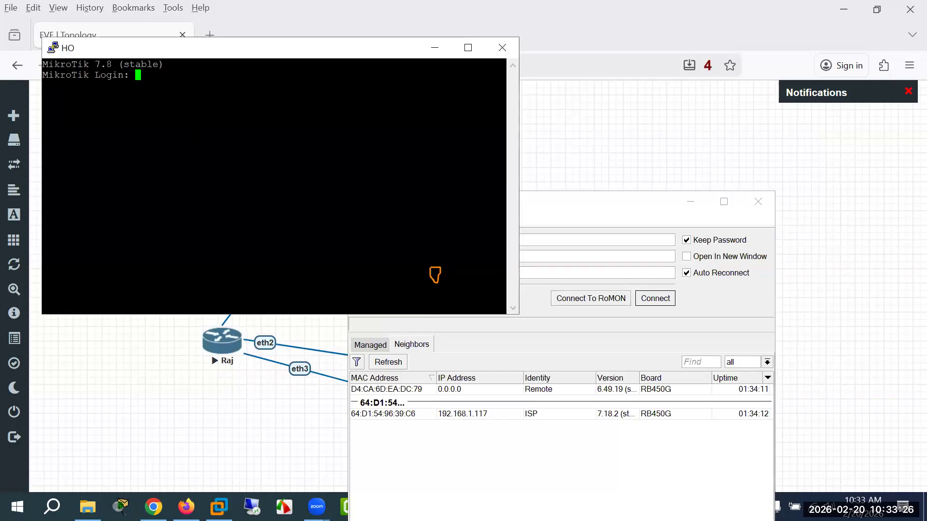
{"action": "type", "text": "admin"}
{"action": "key", "text": "Return"}
{"action": "key", "text": "Return"}
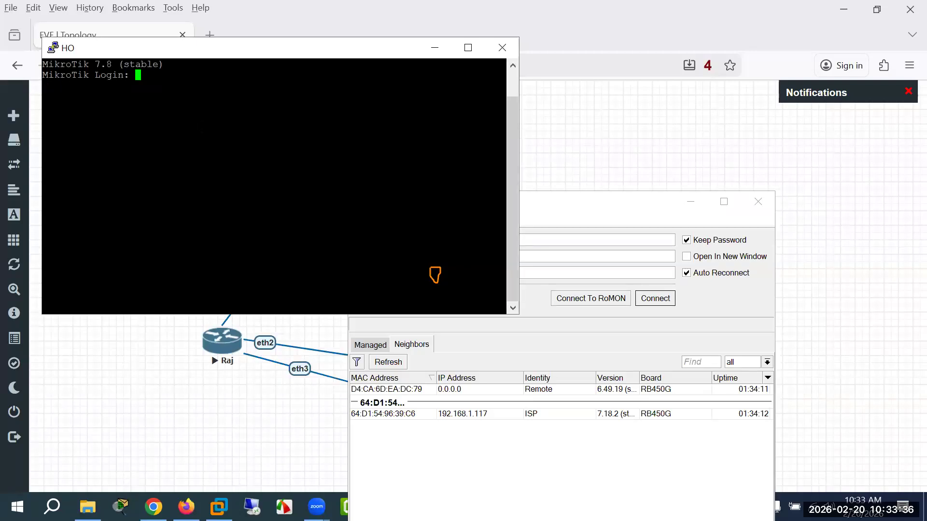
{"action": "type", "text": "admin"}
{"action": "key", "text": "Return"}
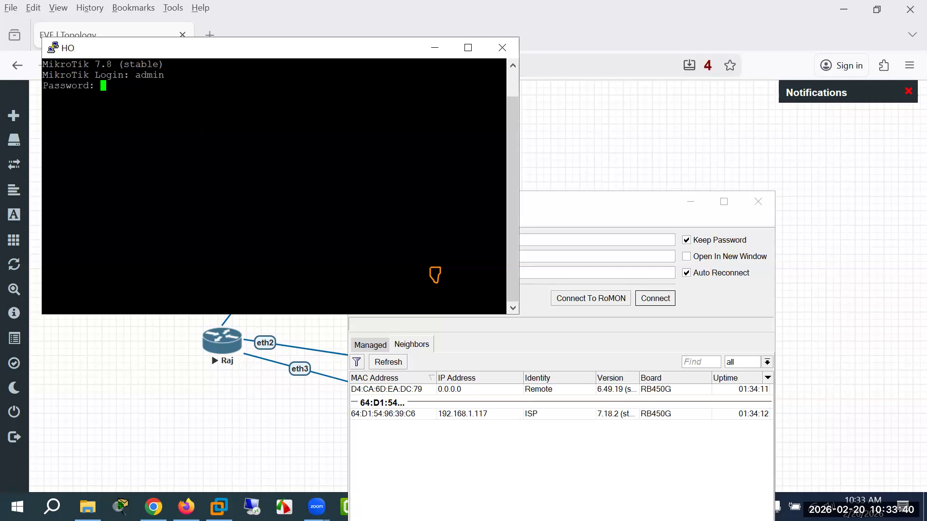
{"action": "key", "text": "Return"}
{"action": "type", "text": "n"}
{"action": "key", "text": "Return"}
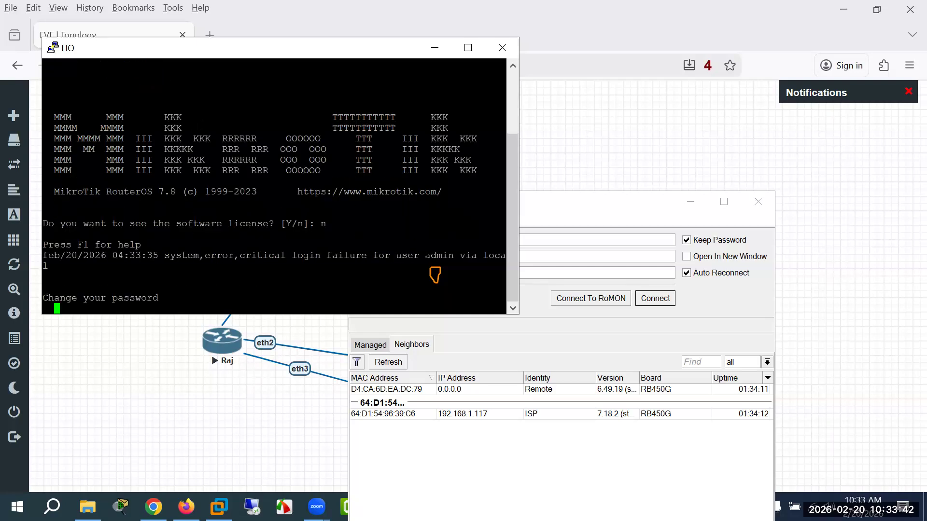
{"action": "type", "text": "****"}
{"action": "key", "text": "Return"}
{"action": "type", "text": "****"}
{"action": "key", "text": "Return"}
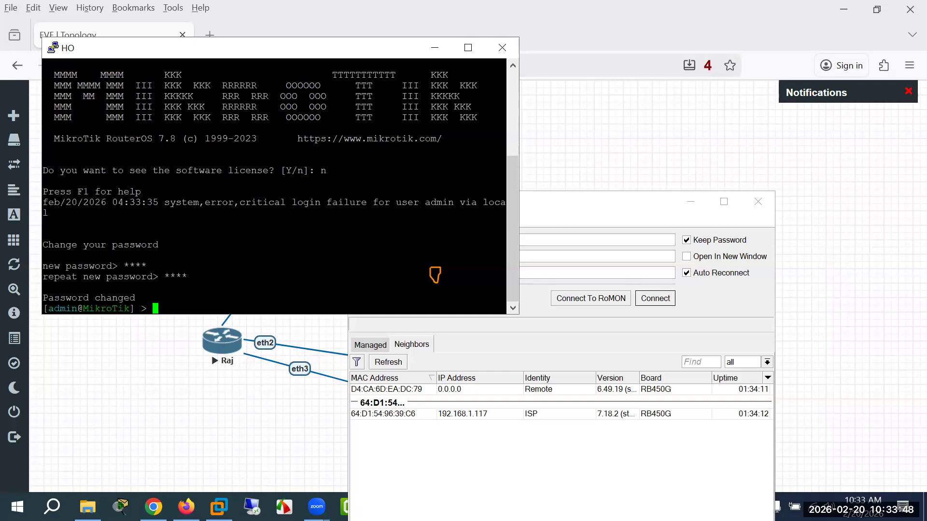
Step: List HO's address 192.168.1.116/24 on ether1, close all WinBox windows, and minimize the console
{"action": "type", "text": "ip address/print"}
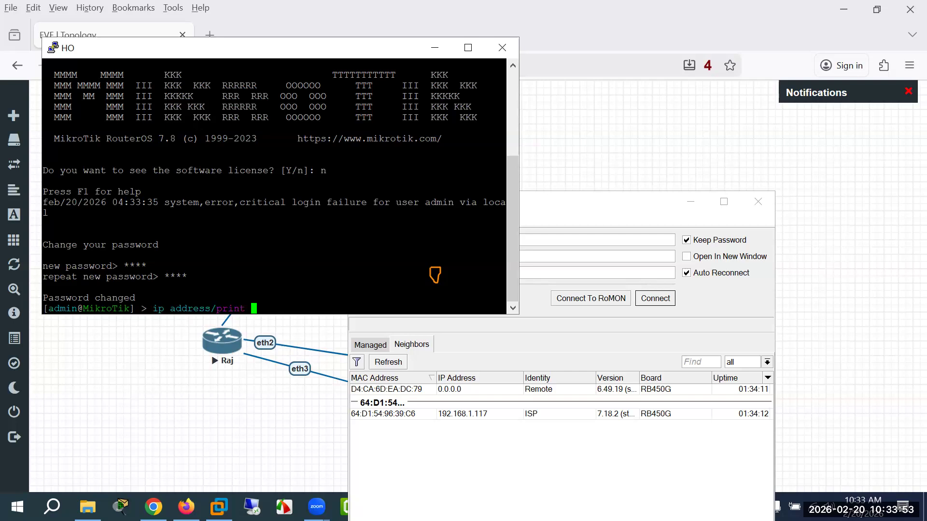
{"action": "key", "text": "Return"}
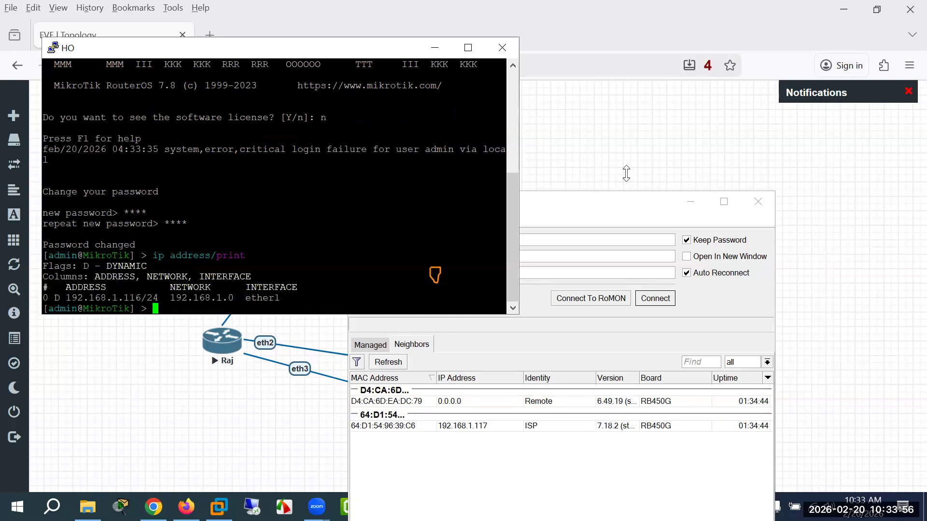
{"action": "left_click_drag", "start_coordinate": [657, 202], "coordinate": [537, 138]}
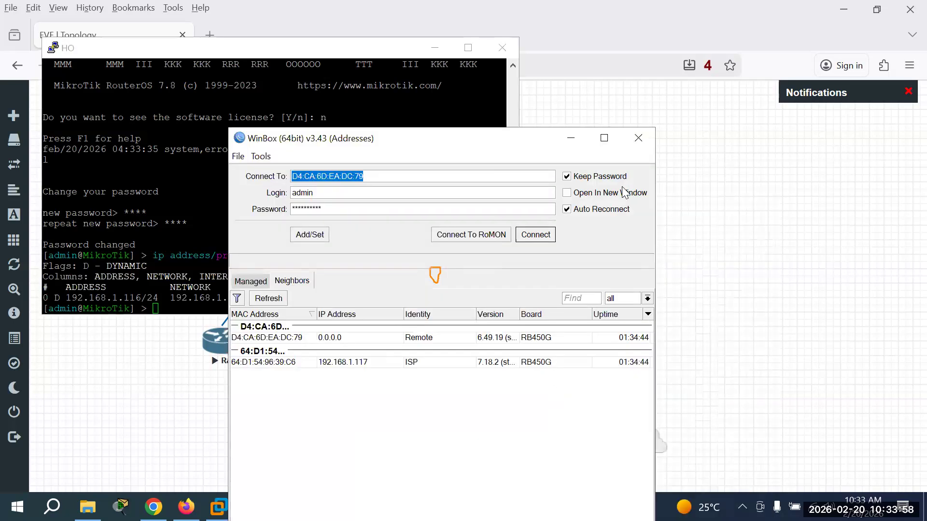
{"action": "left_click", "coordinate": [638, 138]}
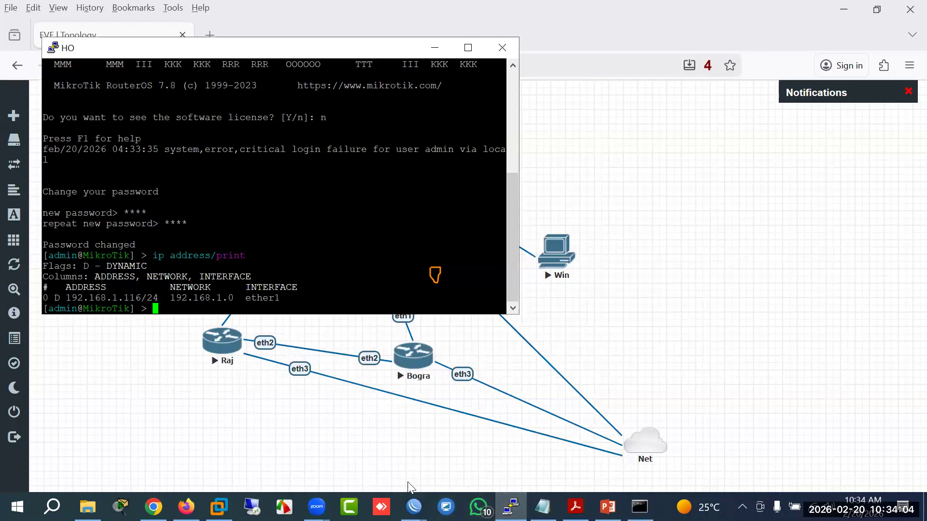
{"action": "left_click", "coordinate": [413, 507]}
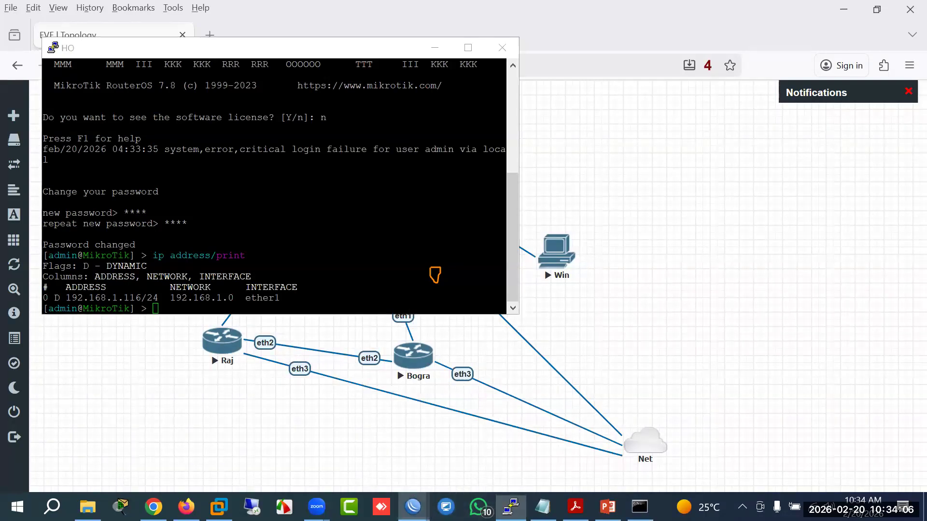
{"action": "right_click", "coordinate": [413, 506]}
{"action": "left_click", "coordinate": [399, 478]}
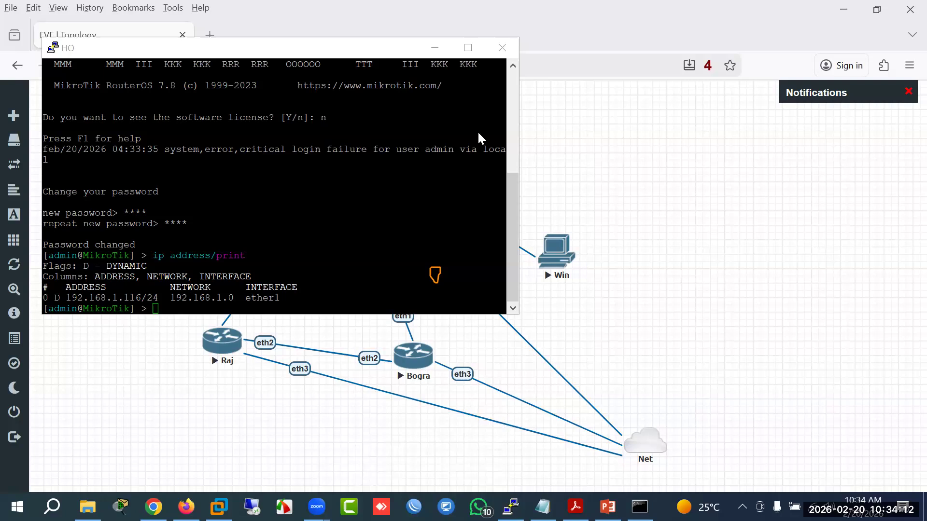
{"action": "left_click", "coordinate": [434, 47]}
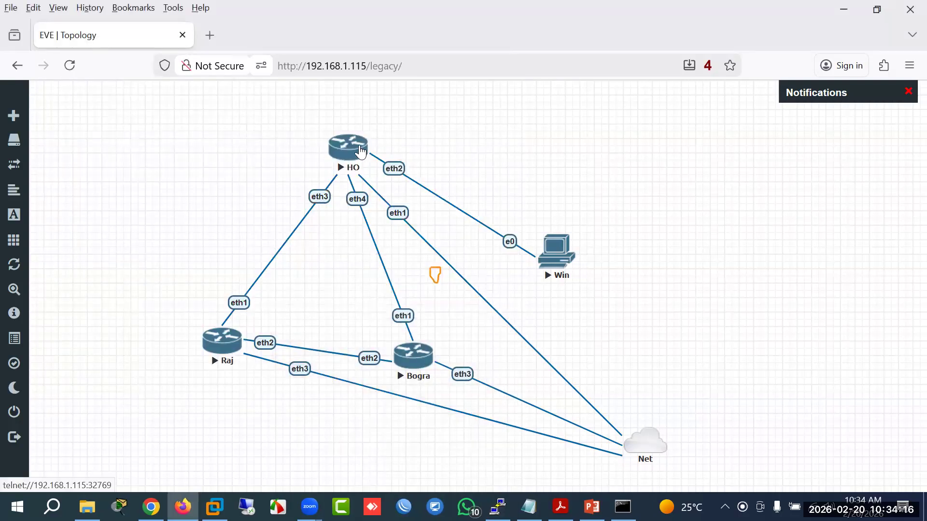
Step: Stop all lab nodes and view HO's node settings, closing them unchanged
{"action": "mouse_move", "coordinate": [14, 294]}
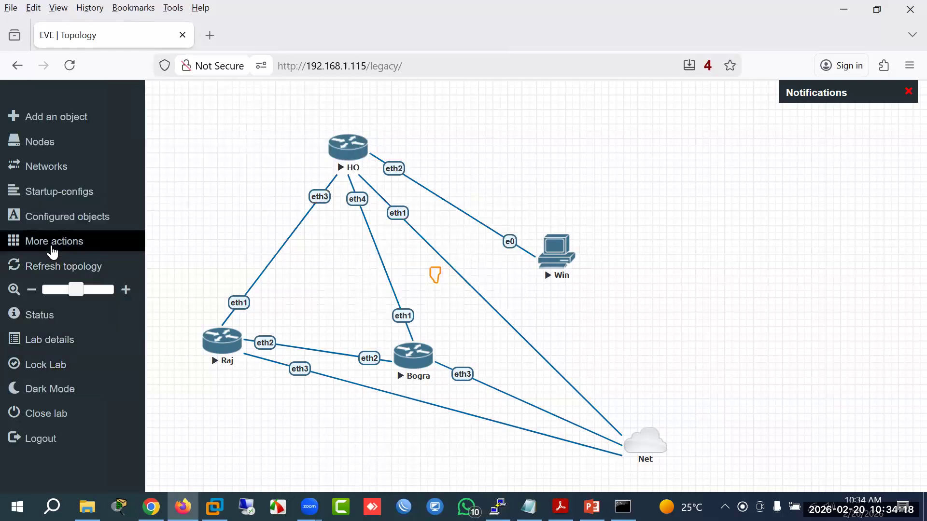
{"action": "left_click", "coordinate": [52, 248]}
{"action": "left_click", "coordinate": [87, 286]}
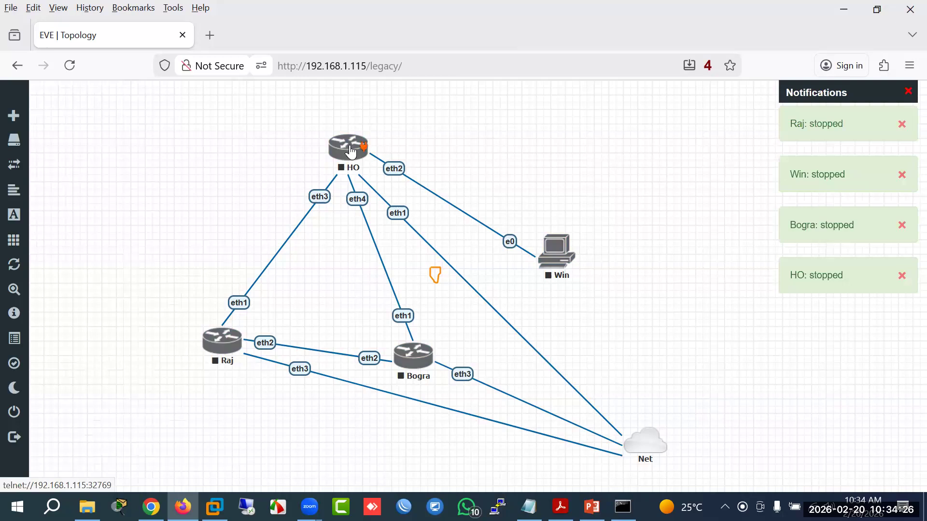
{"action": "right_click", "coordinate": [351, 152]}
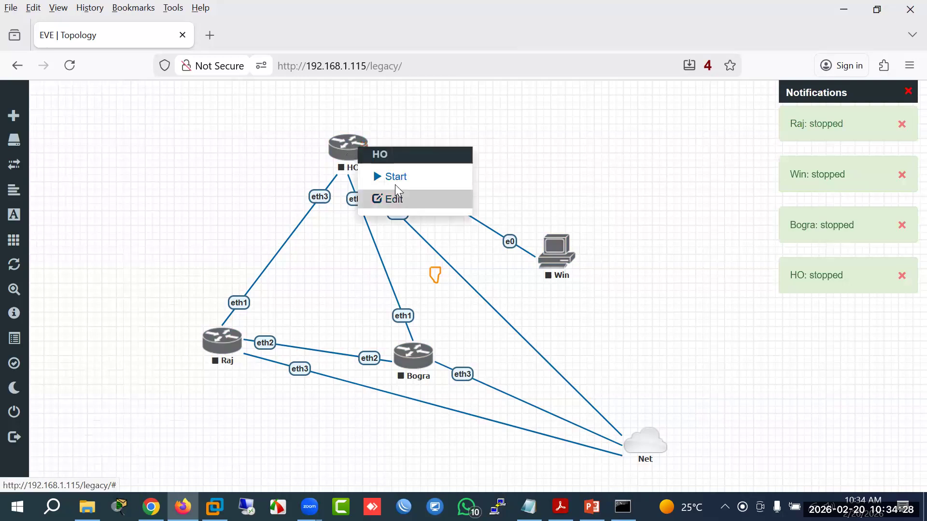
{"action": "left_click", "coordinate": [382, 211]}
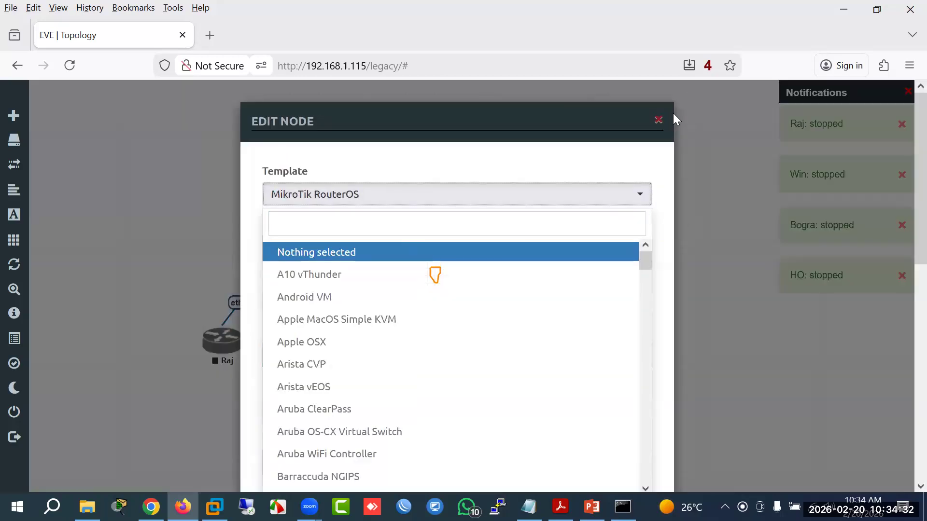
{"action": "left_click", "coordinate": [659, 125]}
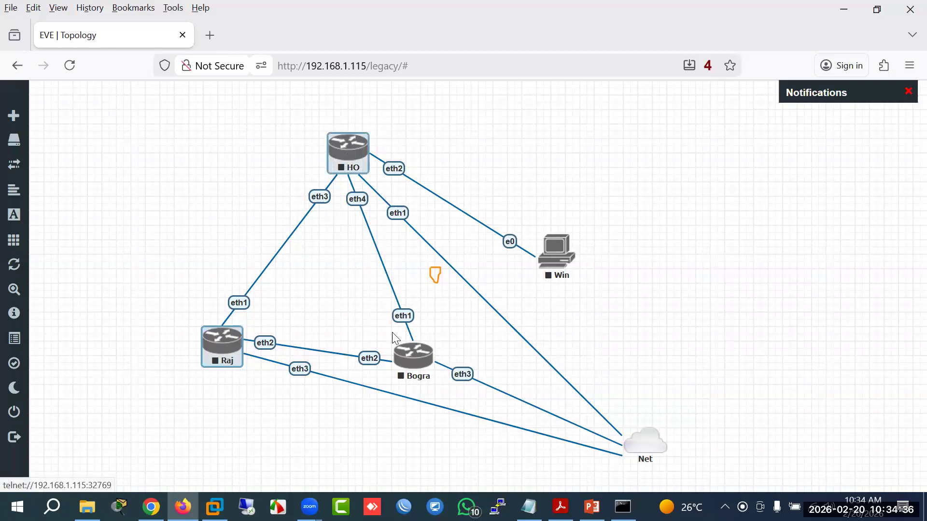
Step: Delete the selected HO, Raj and Bogra nodes and reload the topology page
{"action": "right_click", "coordinate": [429, 362]}
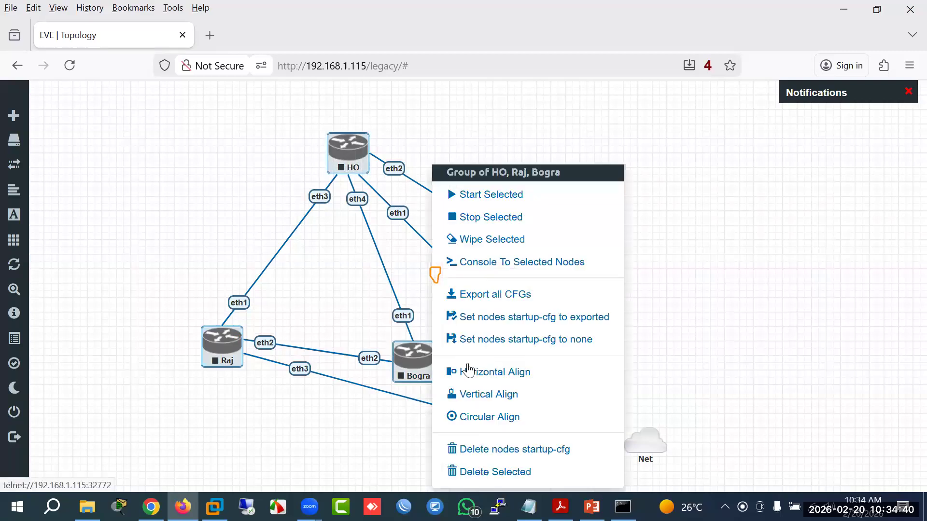
{"action": "left_click", "coordinate": [482, 473]}
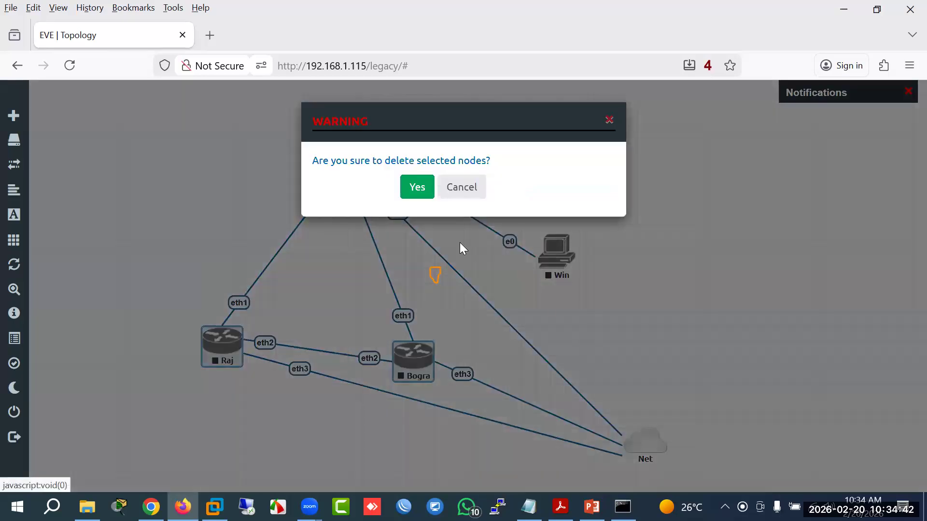
{"action": "left_click", "coordinate": [416, 186]}
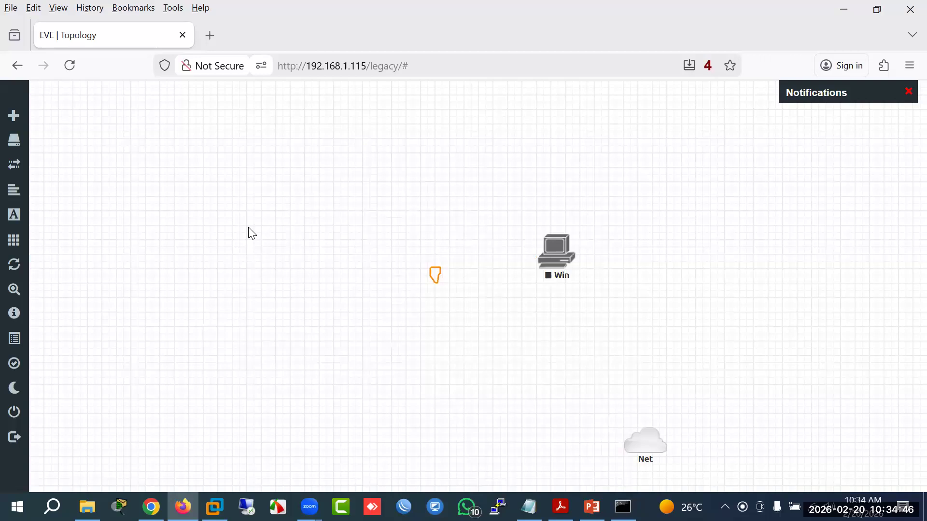
{"action": "key", "text": "F5"}
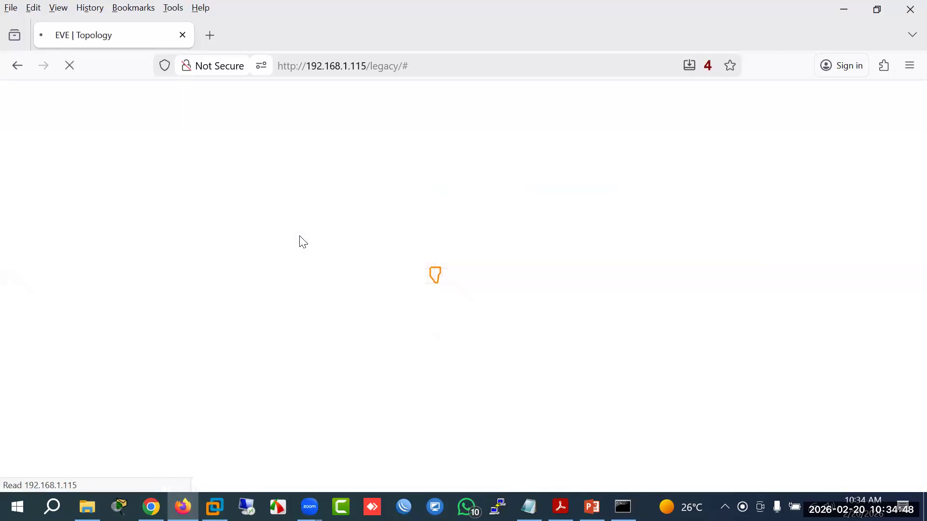
Step: Add a MikroTik RouterOS node named HO using the mikrotik-6.49 image
{"action": "right_click", "coordinate": [300, 235]}
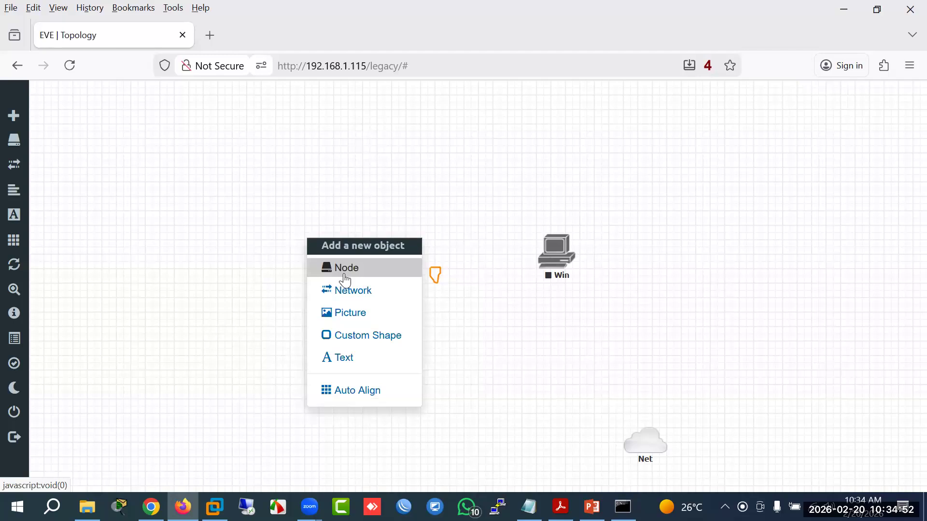
{"action": "left_click", "coordinate": [347, 279]}
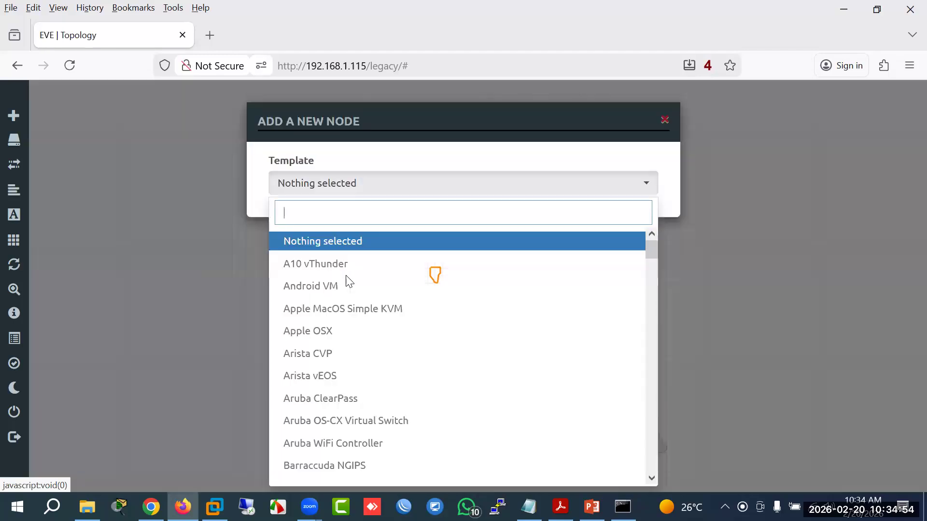
{"action": "type", "text": "mik"}
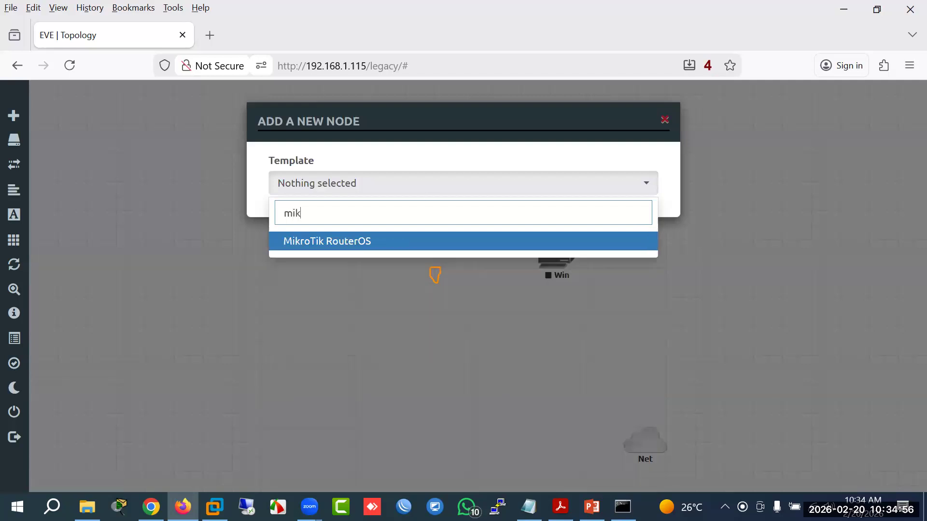
{"action": "left_click", "coordinate": [366, 240]}
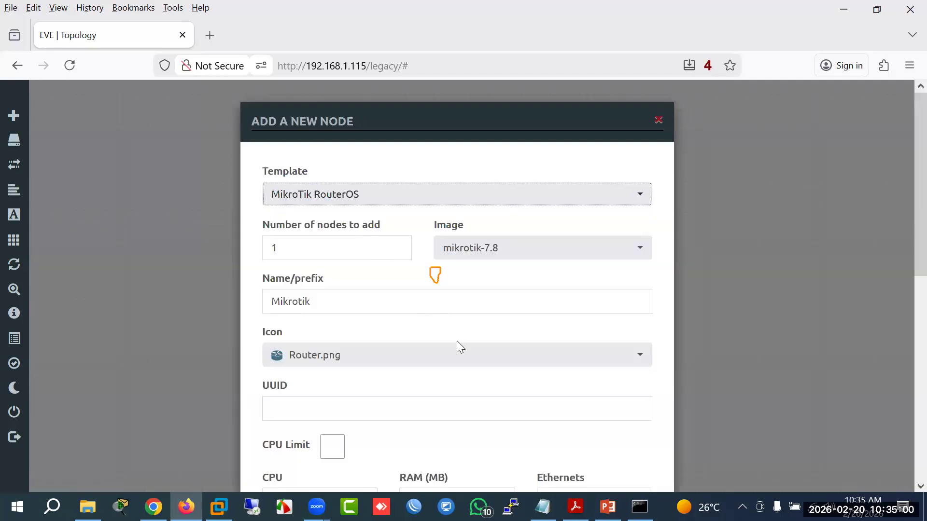
{"action": "left_click", "coordinate": [517, 251]}
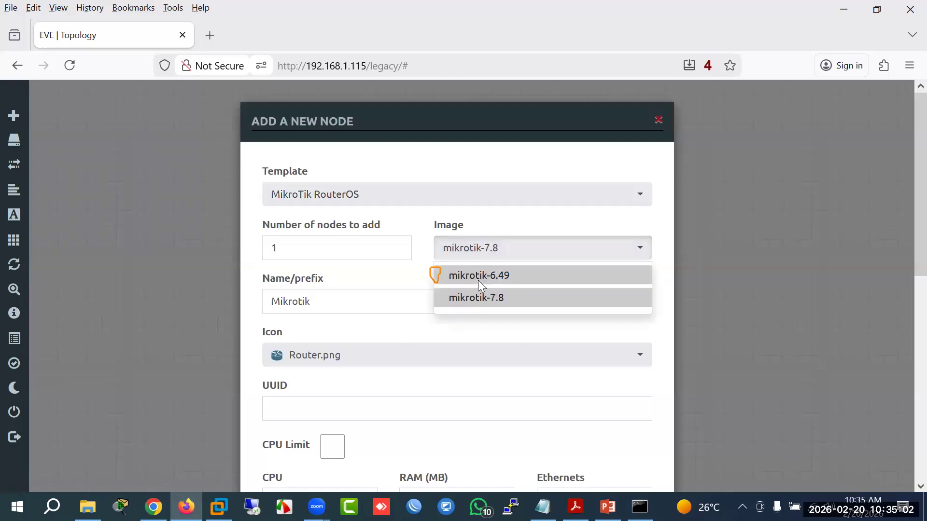
{"action": "left_click", "coordinate": [479, 276]}
{"action": "left_click", "coordinate": [322, 305]}
{"action": "key", "text": "ctrl+a"}
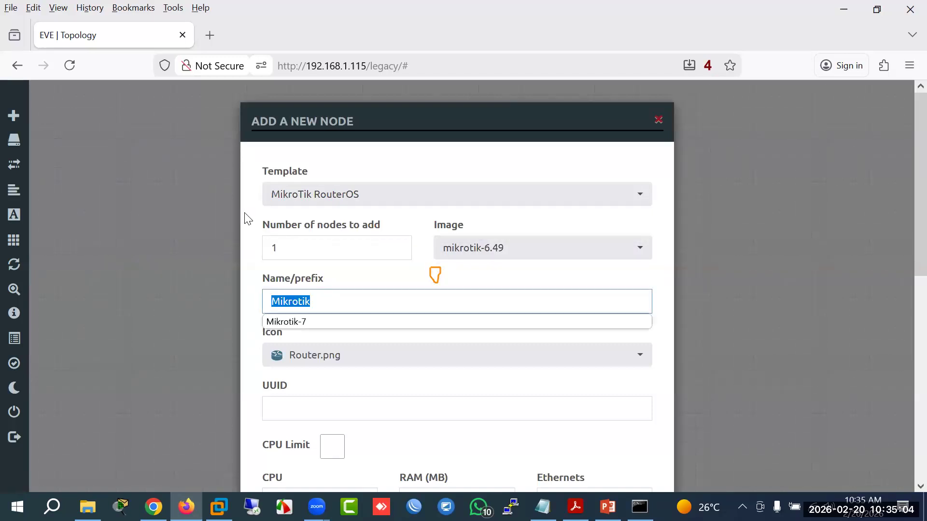
{"action": "type", "text": "HO"}
{"action": "key", "text": "Return"}
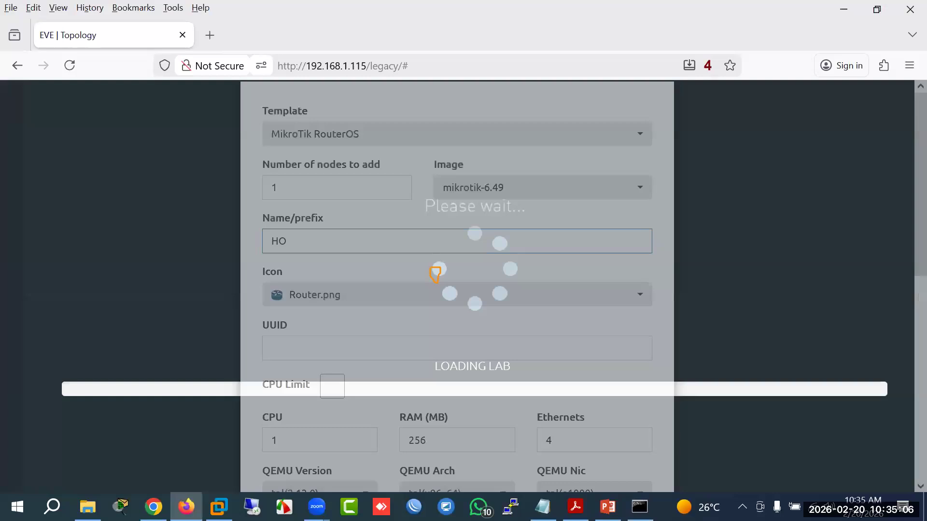
Step: Add a second MikroTik RouterOS node named Raj using the mikrotik-6.49 image
{"action": "right_click", "coordinate": [273, 344]}
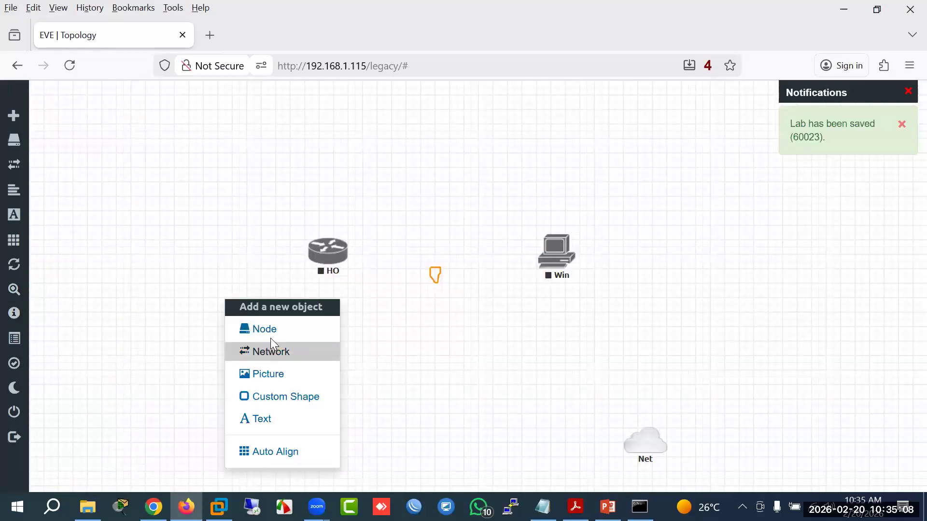
{"action": "left_click", "coordinate": [270, 333]}
{"action": "type", "text": "mik"}
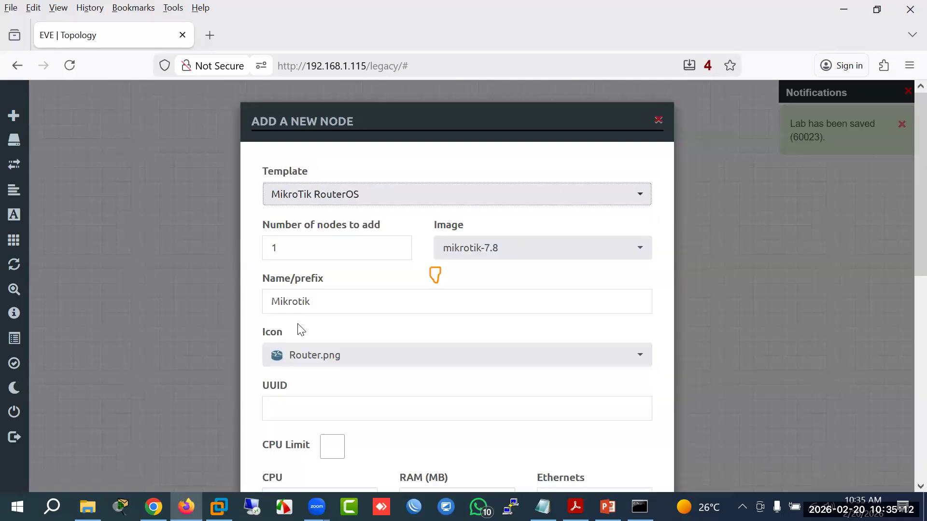
{"action": "left_click", "coordinate": [540, 249]}
{"action": "left_click", "coordinate": [497, 274]}
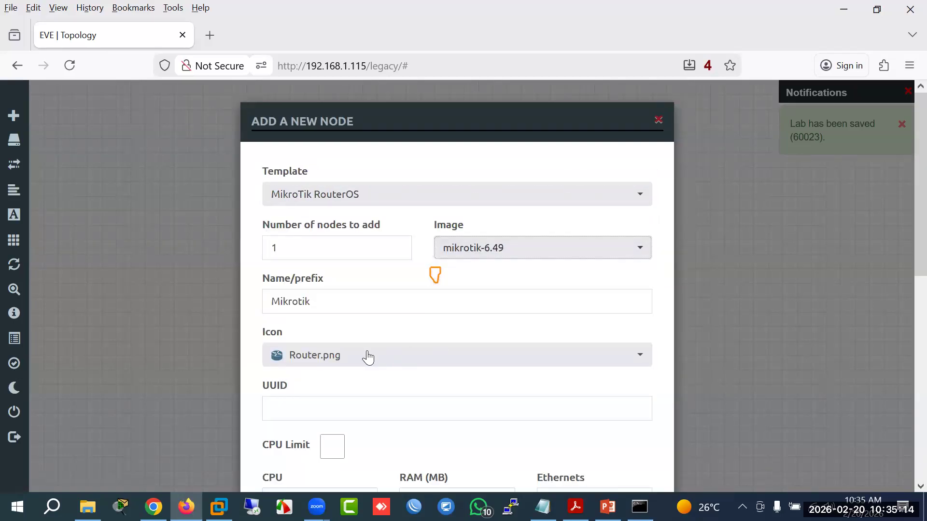
{"action": "key", "text": "Tab"}
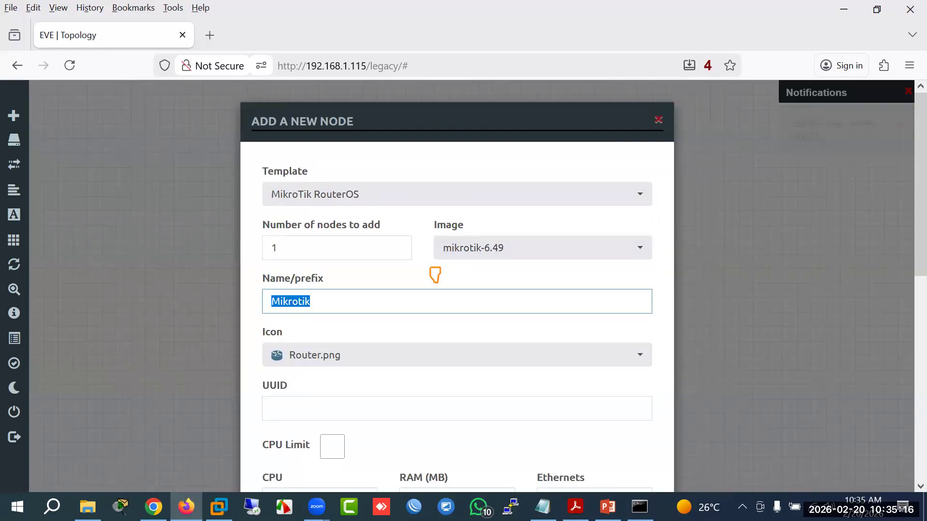
{"action": "type", "text": "Raj"}
{"action": "key", "text": "Return"}
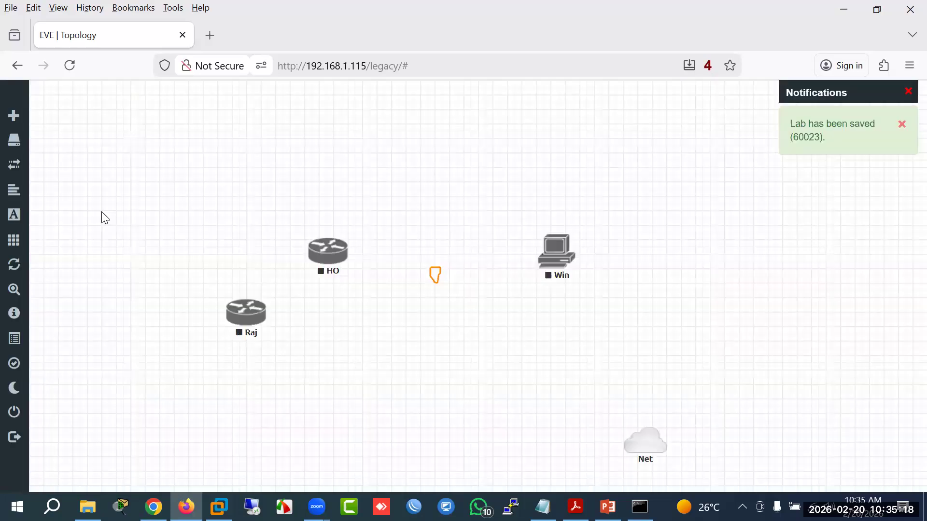
Step: Add a third MikroTik RouterOS node named Bog using the mikrotik-6.49 image
{"action": "right_click", "coordinate": [475, 362]}
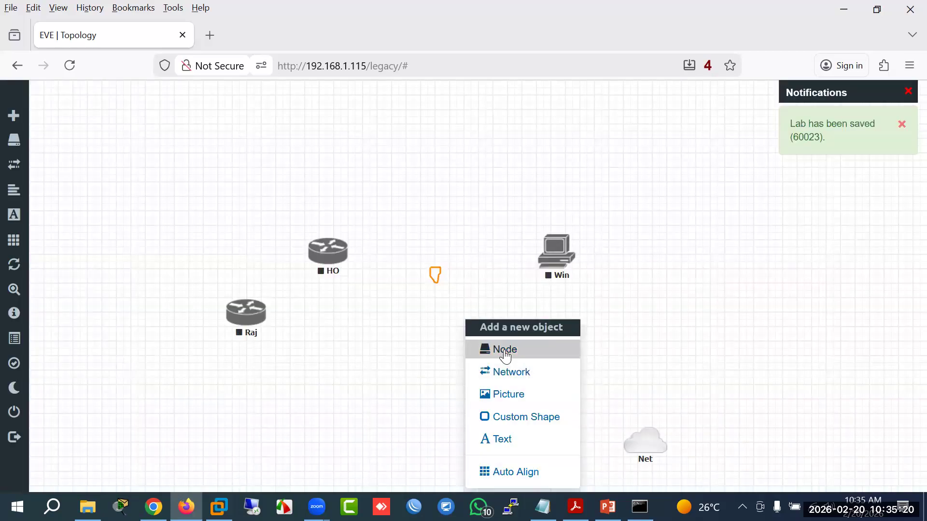
{"action": "left_click", "coordinate": [505, 356]}
{"action": "type", "text": "ikr"}
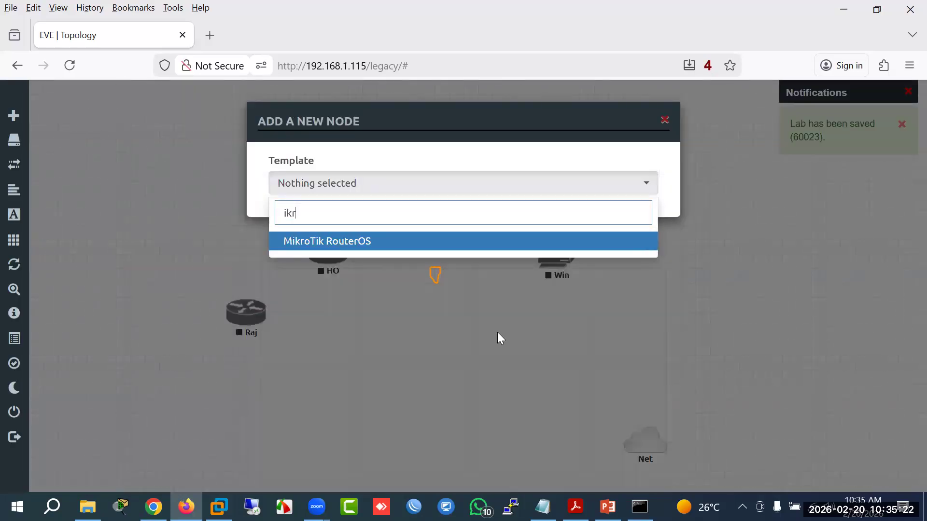
{"action": "left_click", "coordinate": [385, 241]}
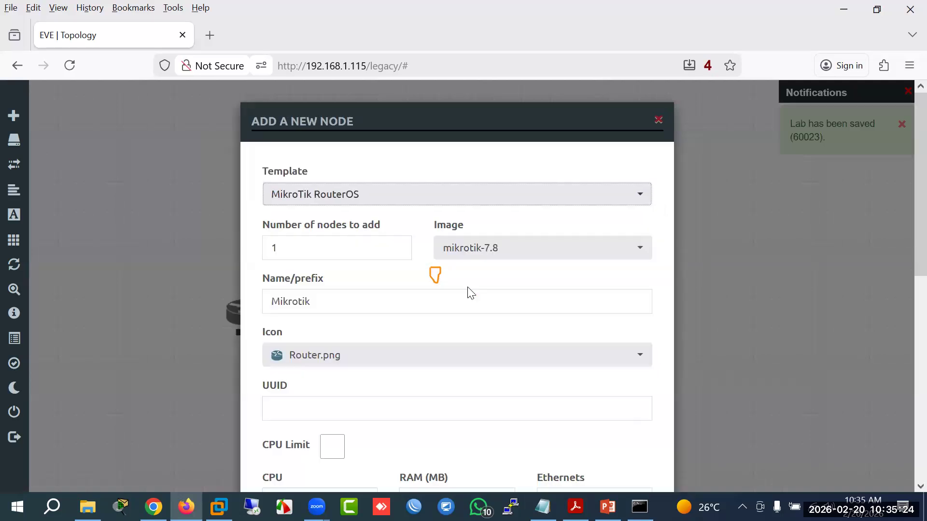
{"action": "left_click", "coordinate": [497, 255]}
{"action": "left_click", "coordinate": [493, 276]}
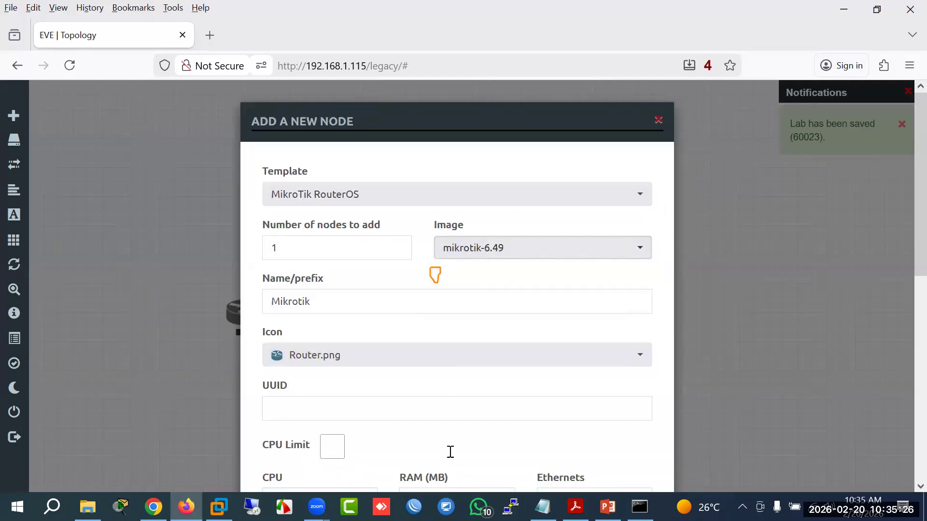
{"action": "scroll", "coordinate": [450, 452], "scroll_direction": "down", "scroll_amount": 6}
{"action": "scroll", "coordinate": [447, 455], "scroll_direction": "up", "scroll_amount": 5}
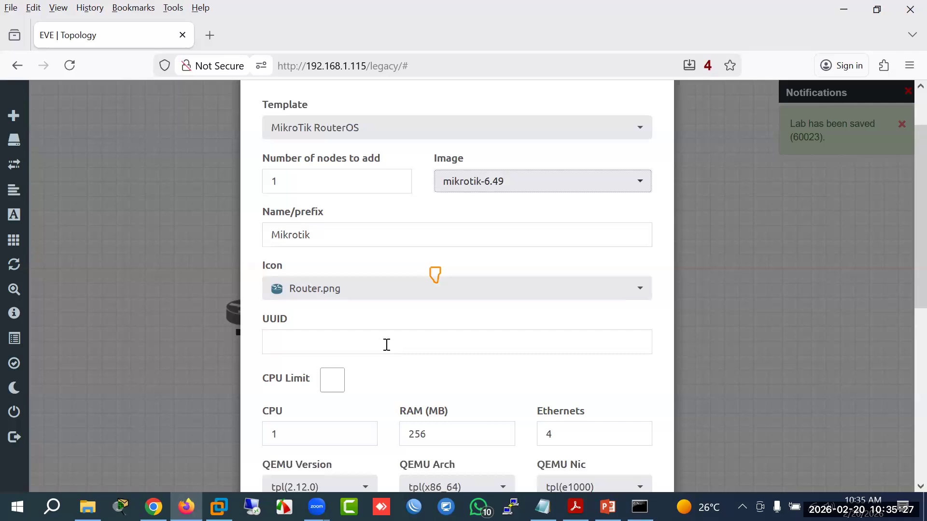
{"action": "double_click", "coordinate": [258, 233]}
{"action": "type", "text": "Bog"}
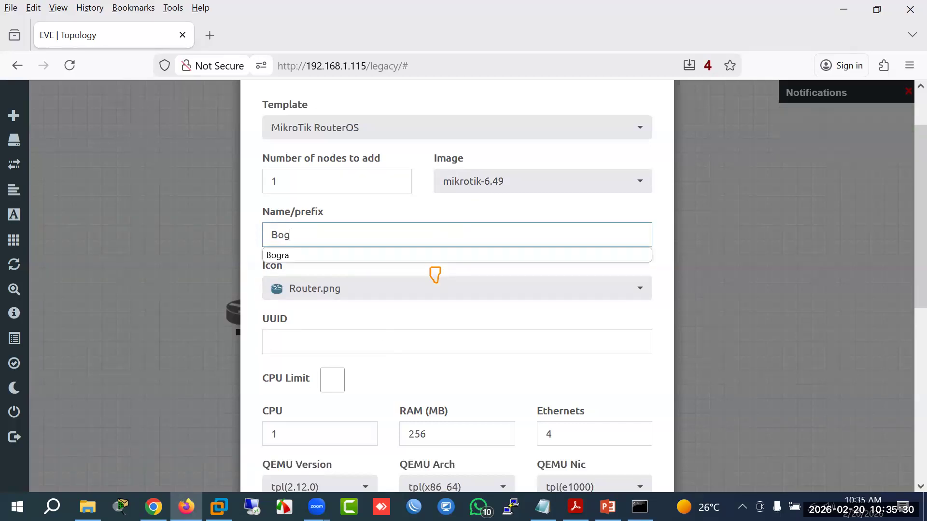
{"action": "key", "text": "Return"}
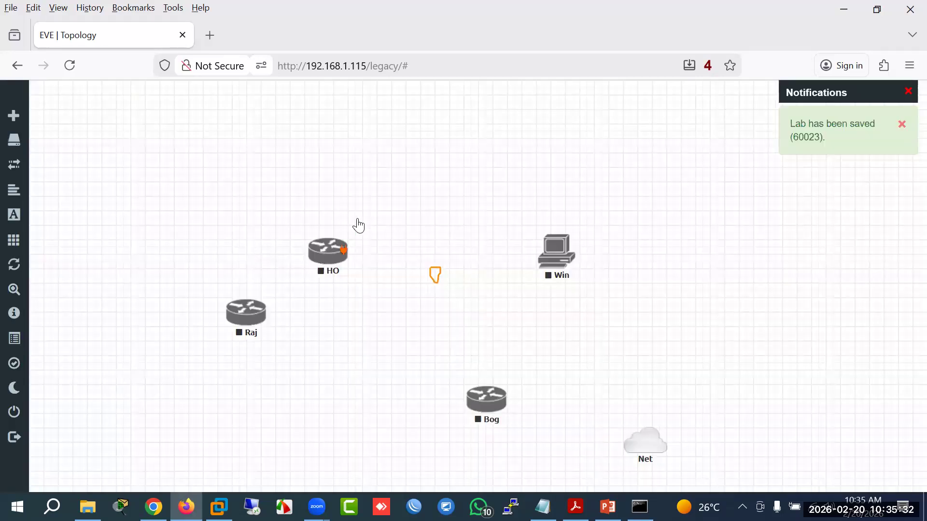
Step: Reposition HO and Bog on the canvas and begin a link from Net to HO
{"action": "left_click_drag", "start_coordinate": [332, 254], "coordinate": [382, 183]}
{"action": "left_click_drag", "start_coordinate": [486, 400], "coordinate": [423, 360]}
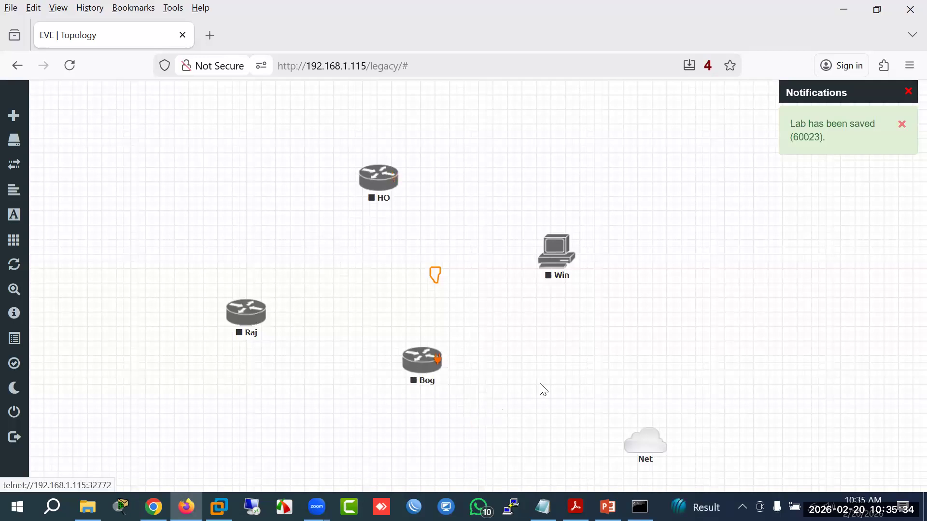
{"action": "left_click_drag", "start_coordinate": [657, 439], "coordinate": [393, 181]}
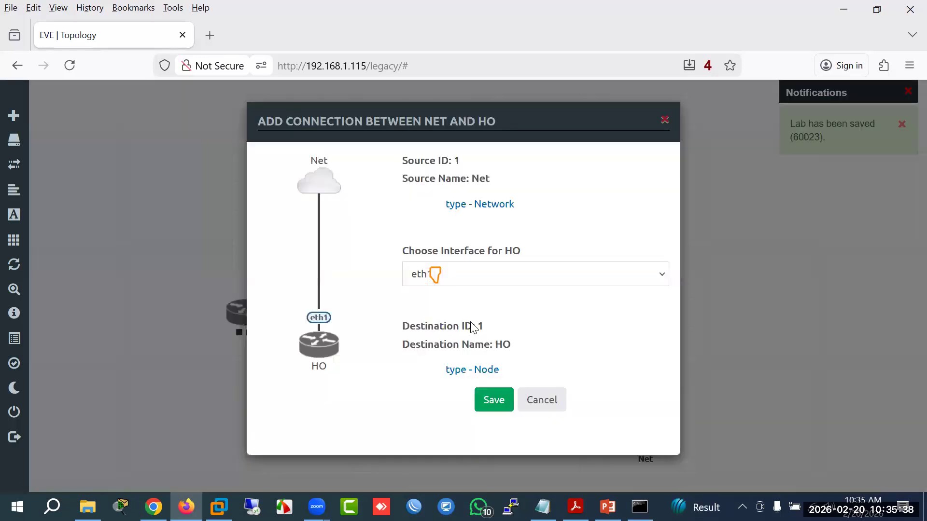
Step: Connect Net to HO, Bog and Raj on eth1, then move Net higher
{"action": "left_click", "coordinate": [492, 399]}
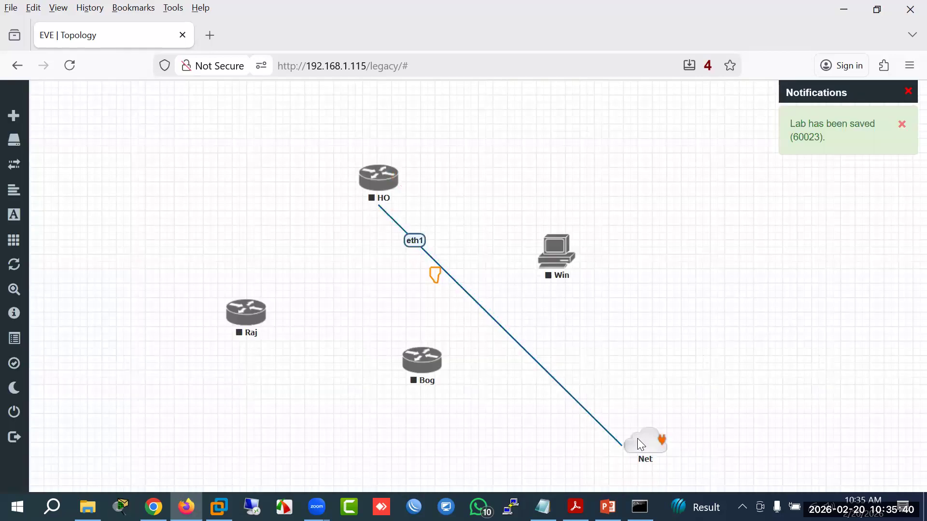
{"action": "left_click_drag", "start_coordinate": [661, 439], "coordinate": [436, 369]}
{"action": "left_click", "coordinate": [492, 400]}
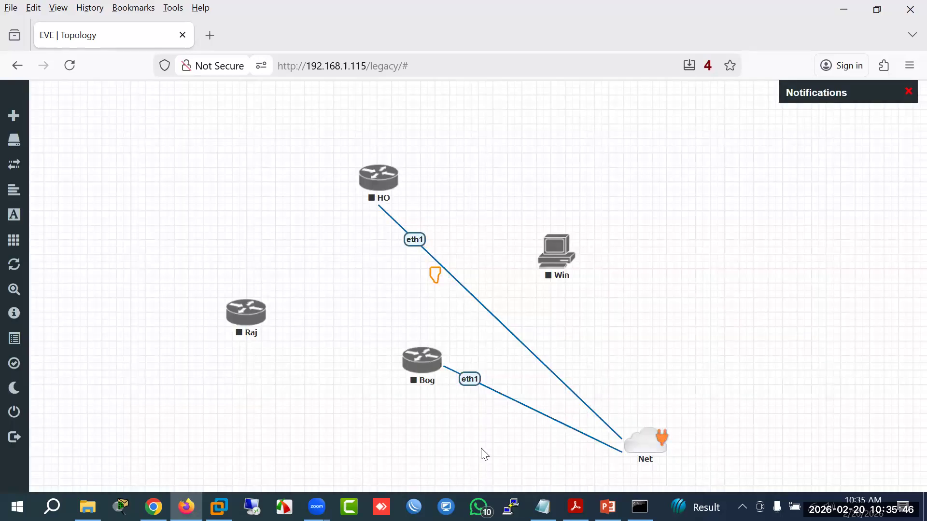
{"action": "left_click_drag", "start_coordinate": [662, 439], "coordinate": [260, 326]}
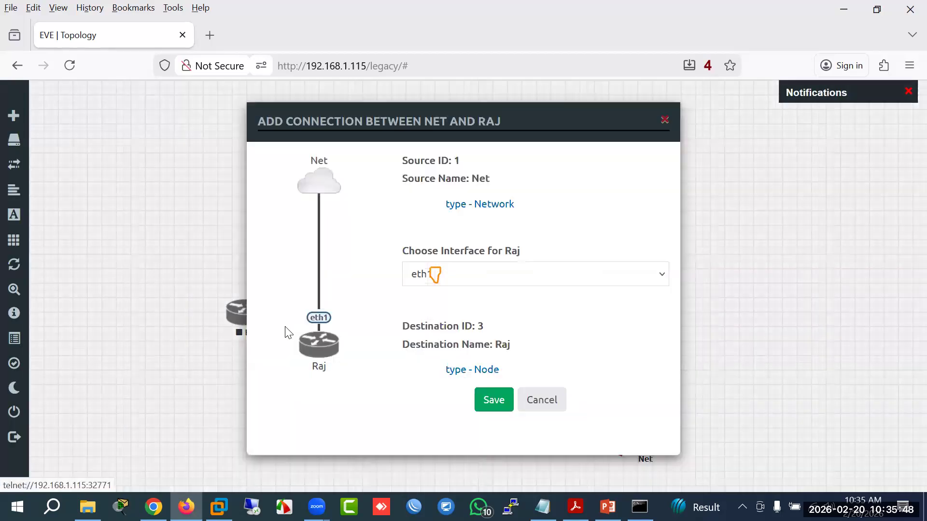
{"action": "left_click", "coordinate": [491, 400]}
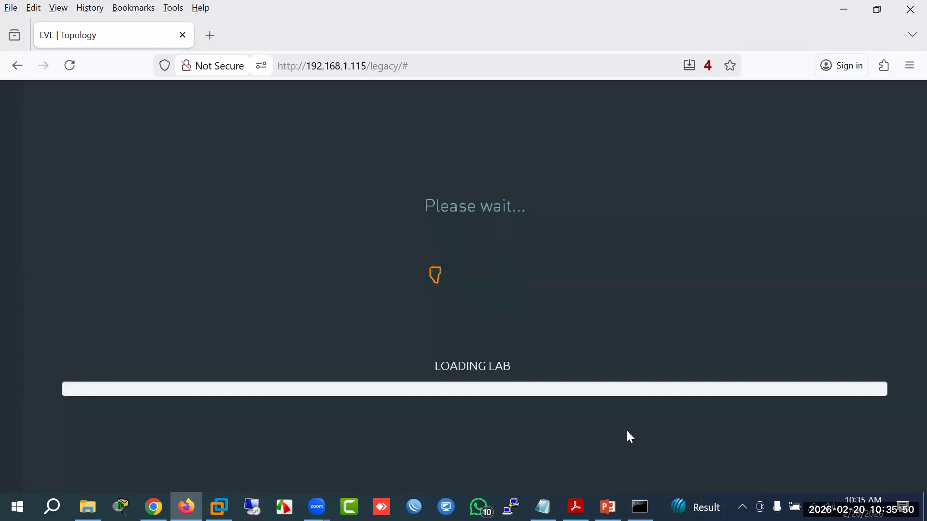
{"action": "left_click_drag", "start_coordinate": [640, 439], "coordinate": [653, 363]}
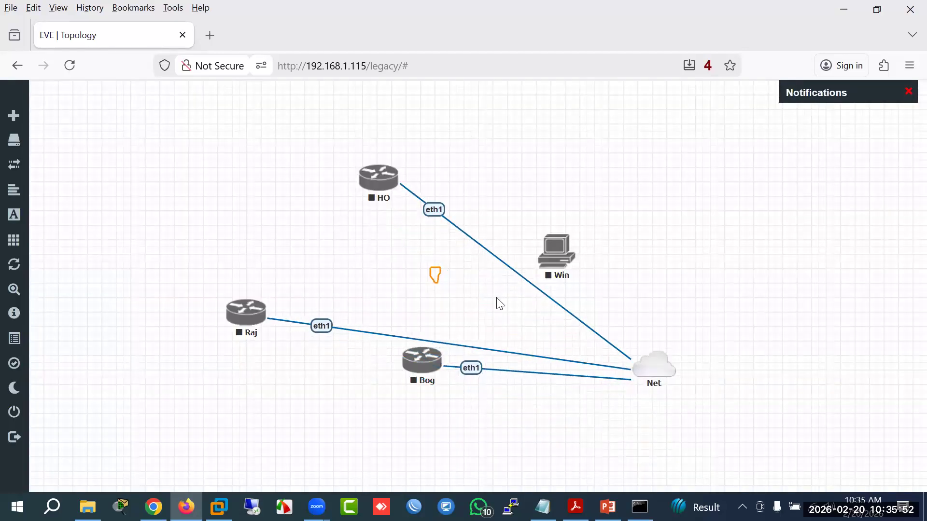
Step: Link HO–Bog on eth2, HO–Raj, and Raj–Bog on eth3 to form the triangle
{"action": "left_click_drag", "start_coordinate": [394, 176], "coordinate": [423, 356]}
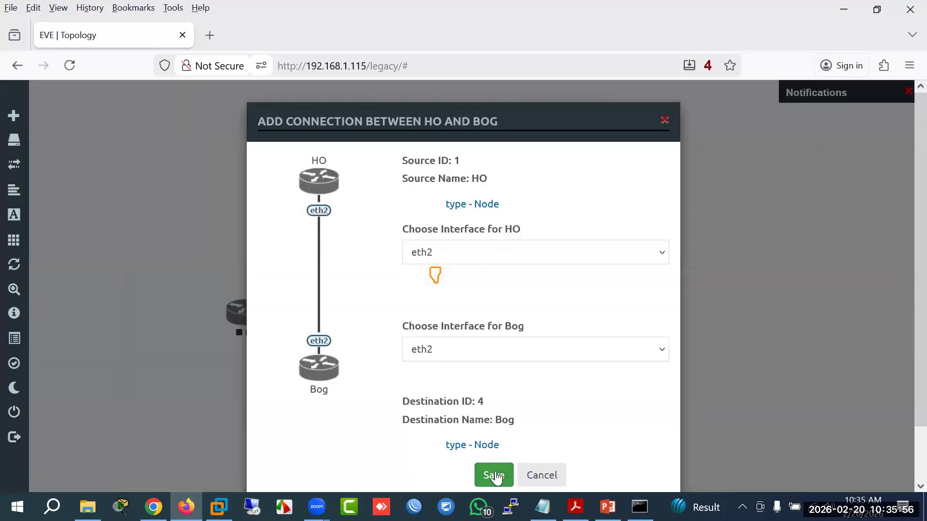
{"action": "left_click", "coordinate": [495, 476]}
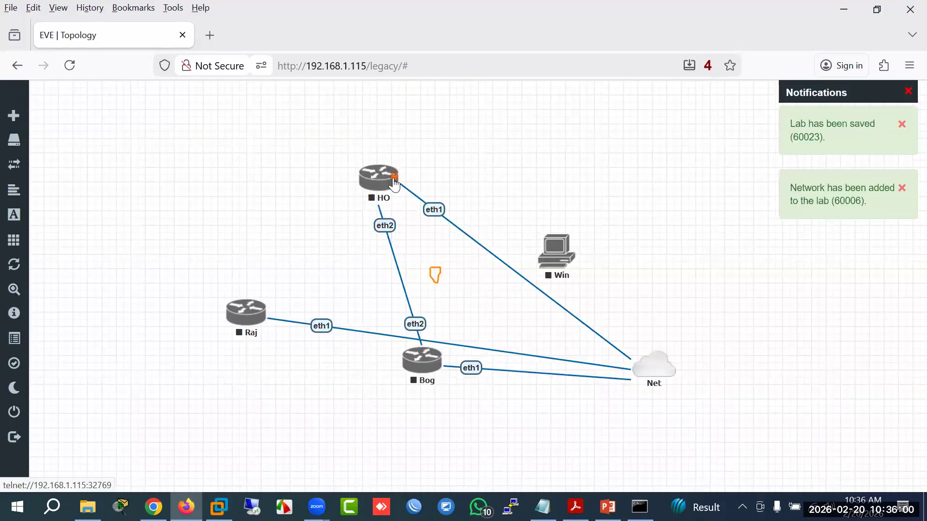
{"action": "left_click_drag", "start_coordinate": [394, 176], "coordinate": [244, 312]}
{"action": "left_click", "coordinate": [497, 475]}
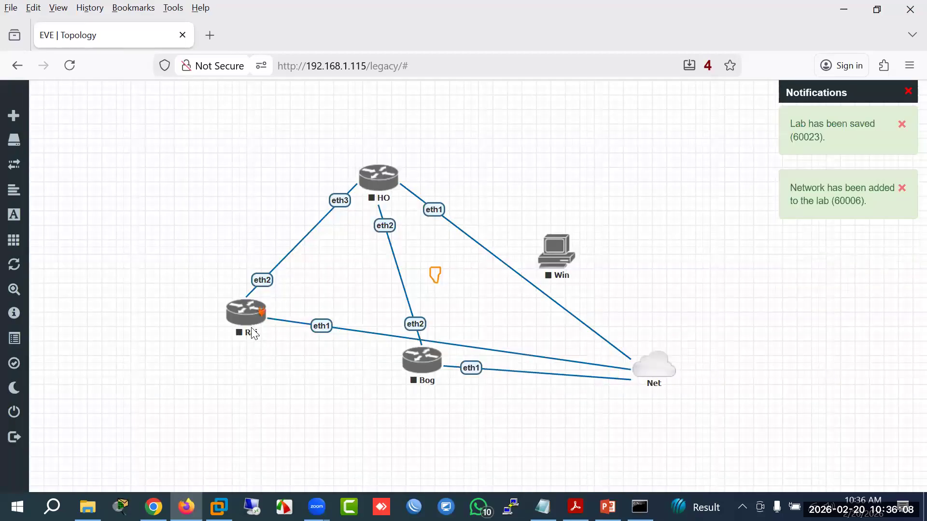
{"action": "left_click_drag", "start_coordinate": [261, 312], "coordinate": [404, 362]}
{"action": "left_click", "coordinate": [497, 478]}
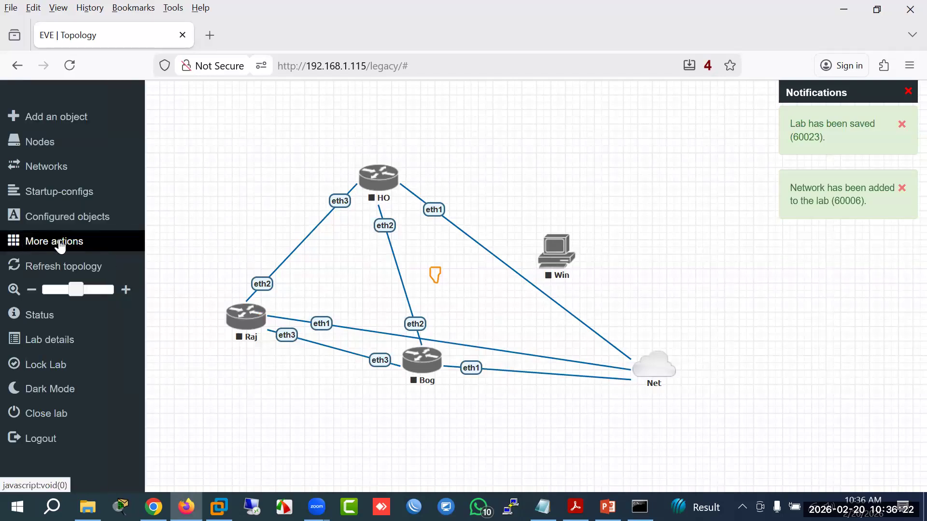
Step: Start all lab nodes and open a single HO console, closing its duplicate PuTTY windows
{"action": "left_click", "coordinate": [60, 246]}
{"action": "left_click", "coordinate": [90, 259]}
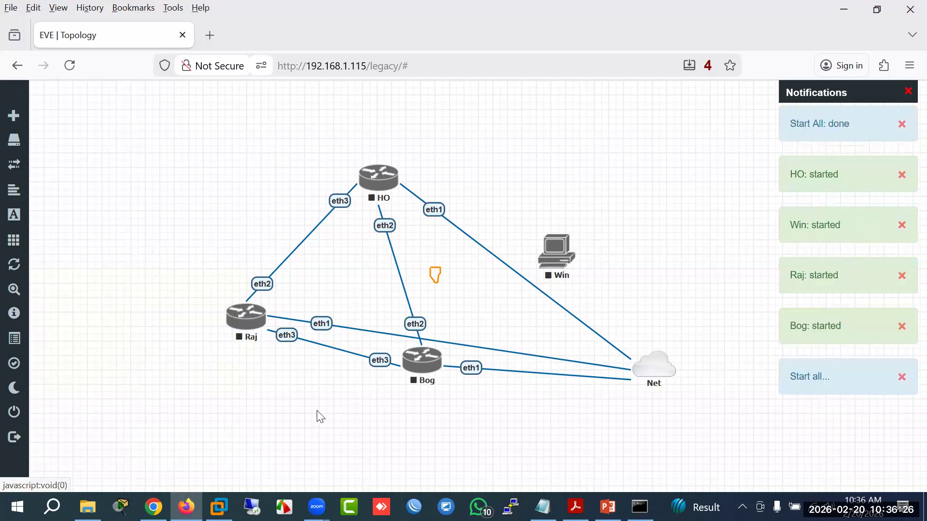
{"action": "double_click", "coordinate": [382, 189]}
{"action": "left_click", "coordinate": [575, 120]}
{"action": "left_click", "coordinate": [482, 305]}
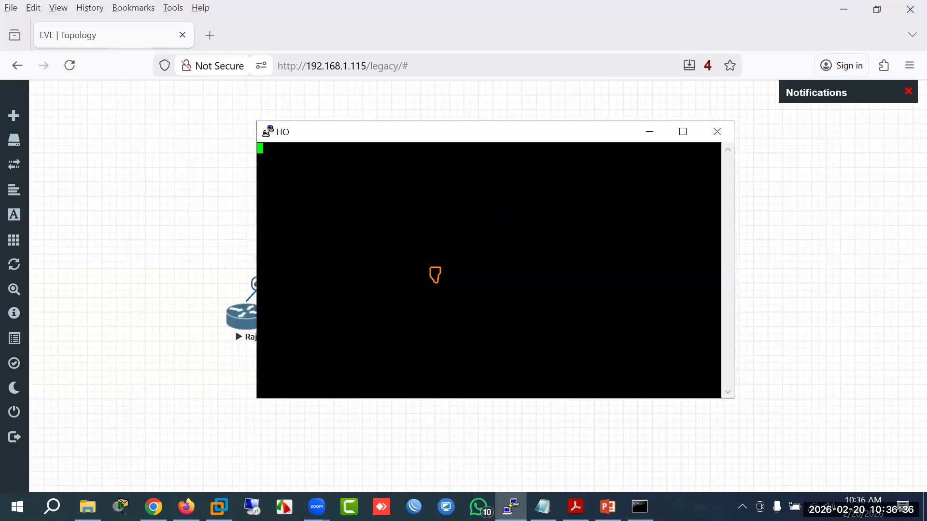
Step: Bring the HO console to the front and submit admin at its MikroTik login prompt
{"action": "left_click", "coordinate": [414, 507]}
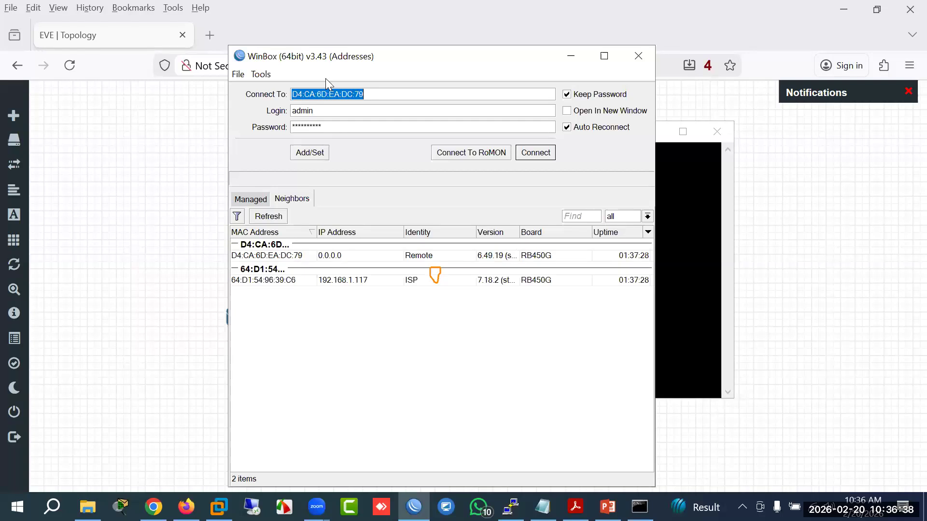
{"action": "left_click_drag", "start_coordinate": [323, 56], "coordinate": [541, 160]}
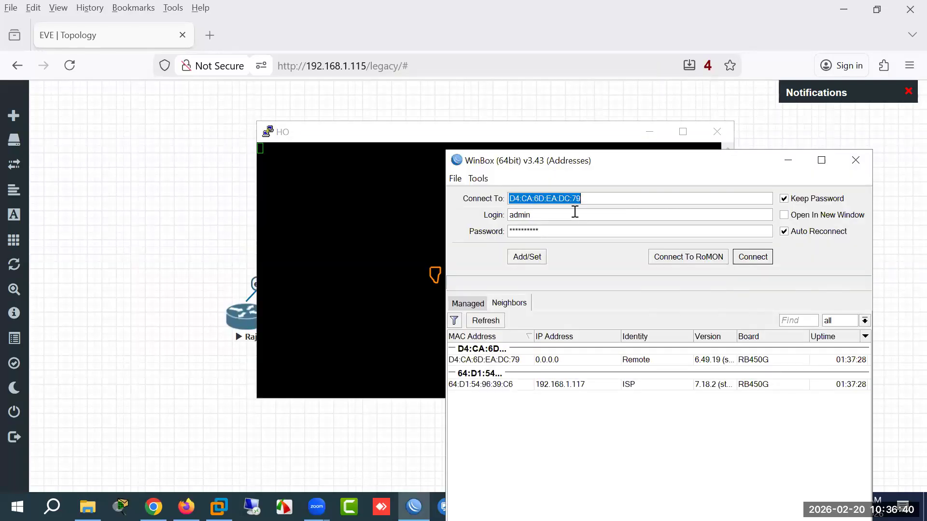
{"action": "type", "text": "192.168.1.16"}
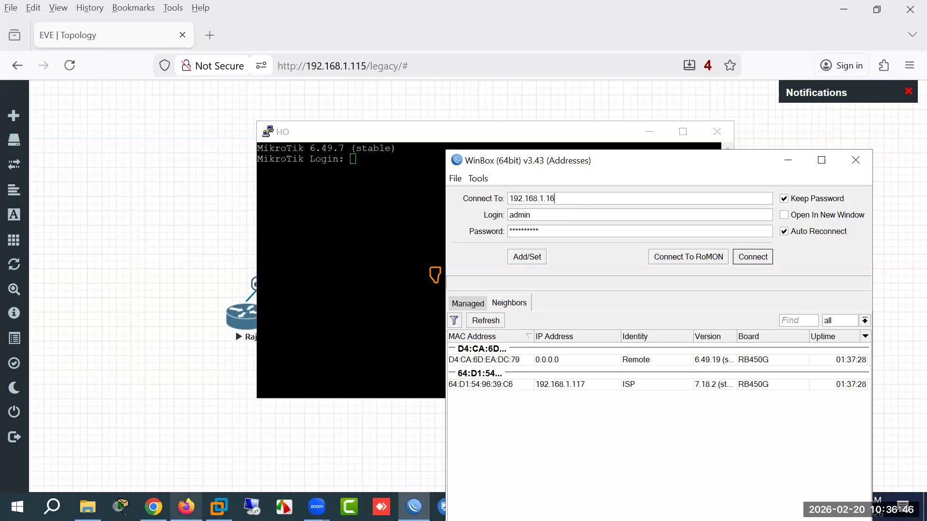
{"action": "left_click", "coordinate": [186, 507]}
{"action": "left_click", "coordinate": [186, 507]}
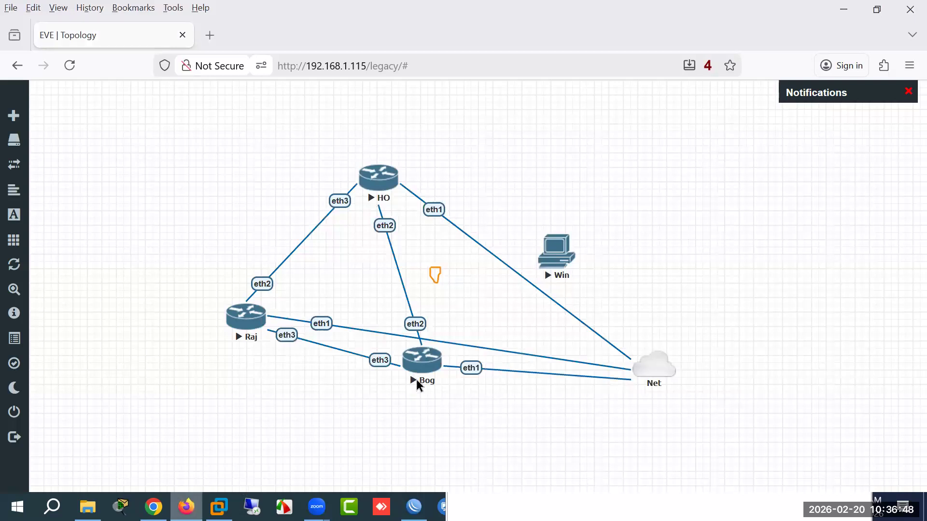
{"action": "left_click", "coordinate": [384, 227]}
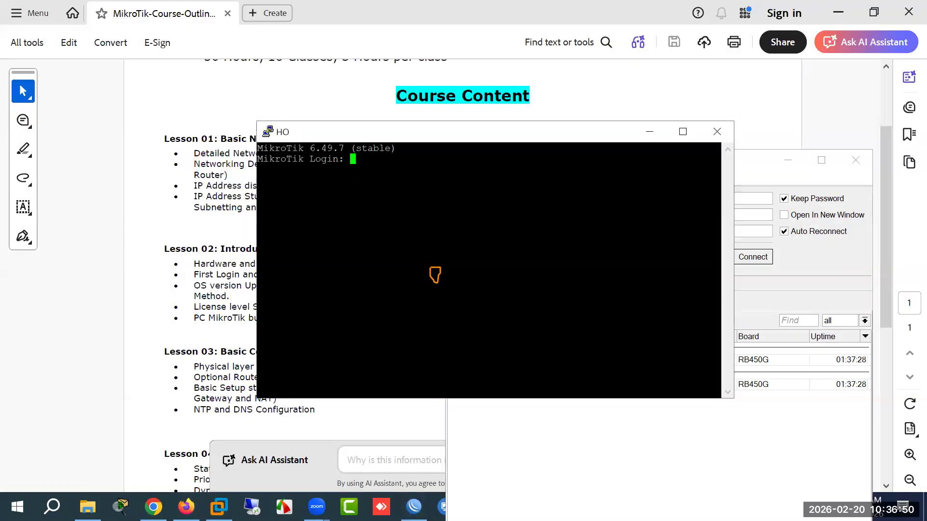
{"action": "type", "text": "admin"}
{"action": "key", "text": "Return"}
{"action": "key", "text": "Return"}
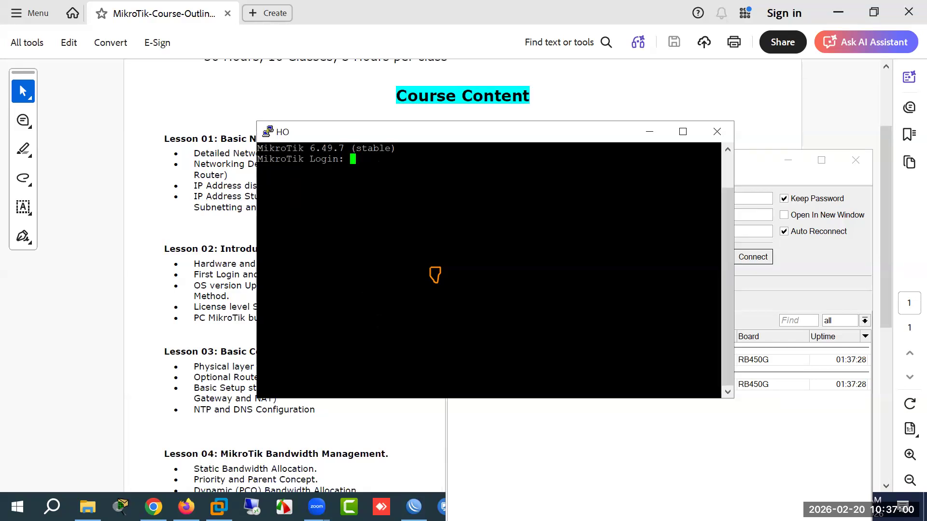
Step: Log in to HO as admin with an empty password, decline the license, and set a new password
{"action": "type", "text": "admin"}
{"action": "key", "text": "Return"}
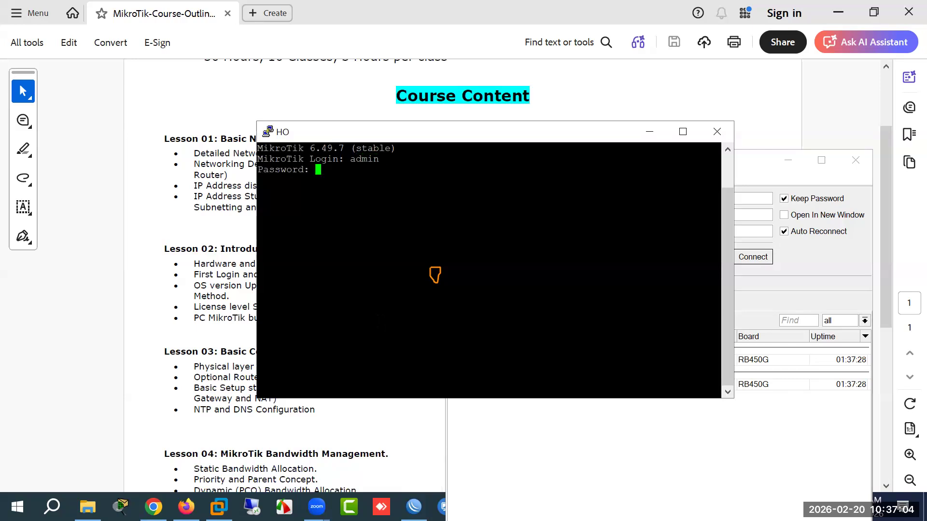
{"action": "key", "text": "Return"}
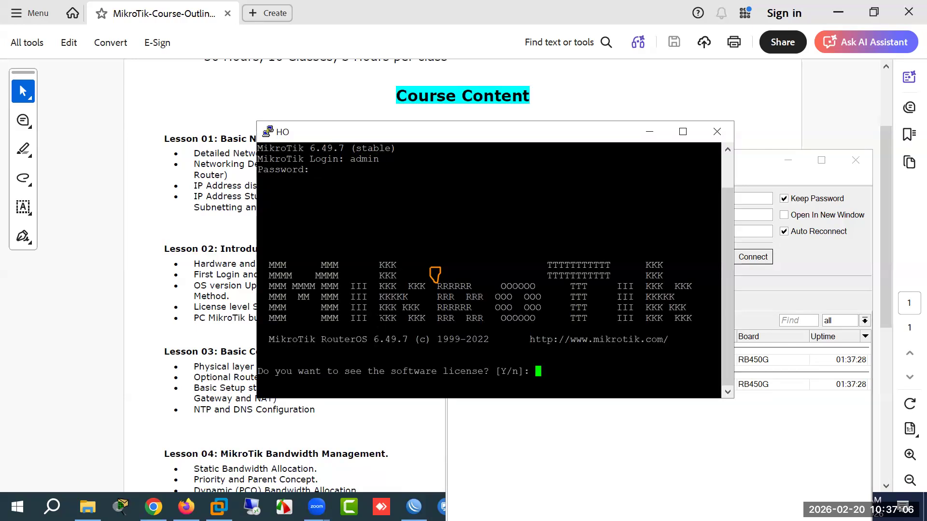
{"action": "type", "text": "n"}
{"action": "key", "text": "Return"}
{"action": "type", "text": "****"}
{"action": "key", "text": "Return"}
{"action": "type", "text": "****"}
{"action": "key", "text": "Return"}
Step: Run ip address print to list HO's addresses
{"action": "type", "text": "ip ad"}
{"action": "key", "text": "Tab"}
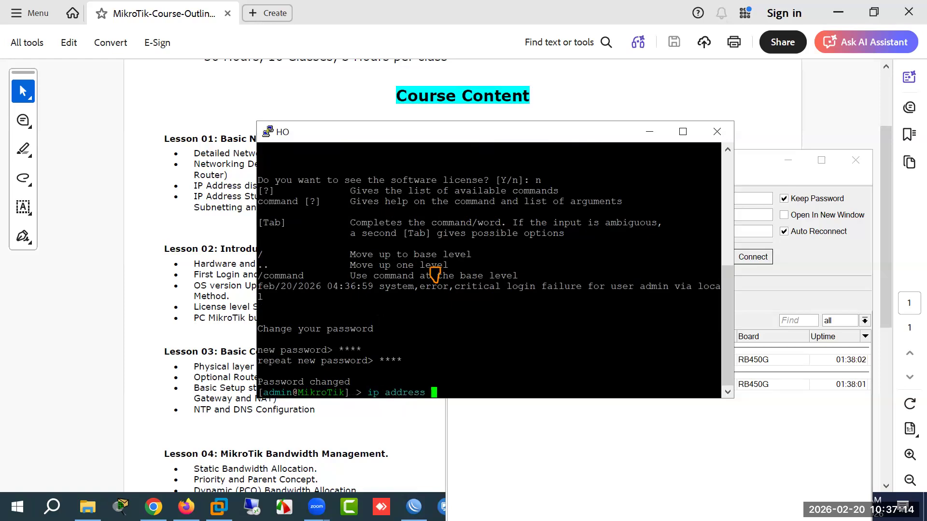
{"action": "type", "text": "print"}
{"action": "key", "text": "Return"}
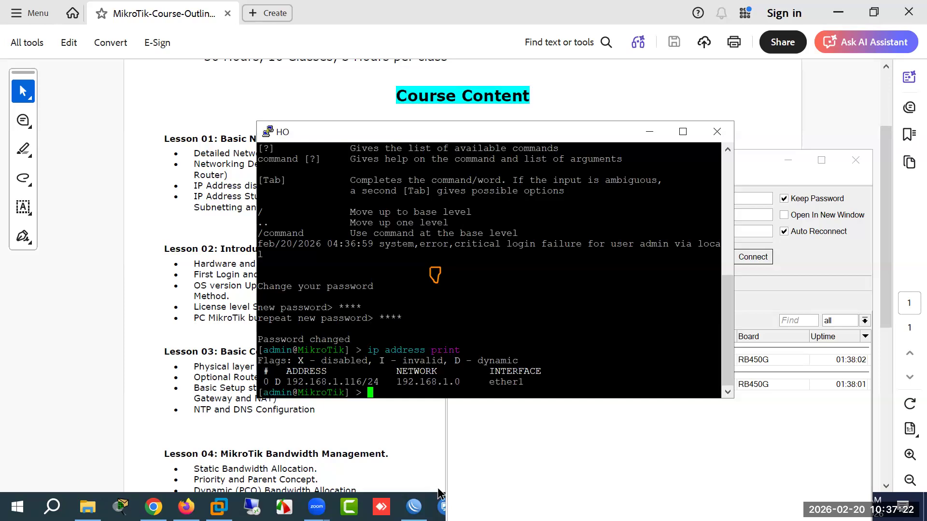
Step: Connect WinBox to 192.168.1.116 with the new admin password
{"action": "left_click", "coordinate": [415, 507]}
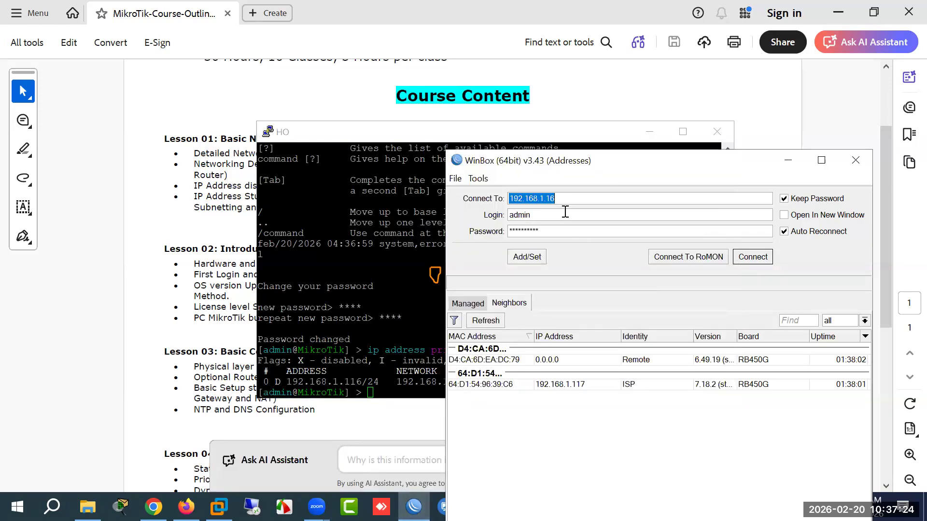
{"action": "left_click", "coordinate": [556, 199]}
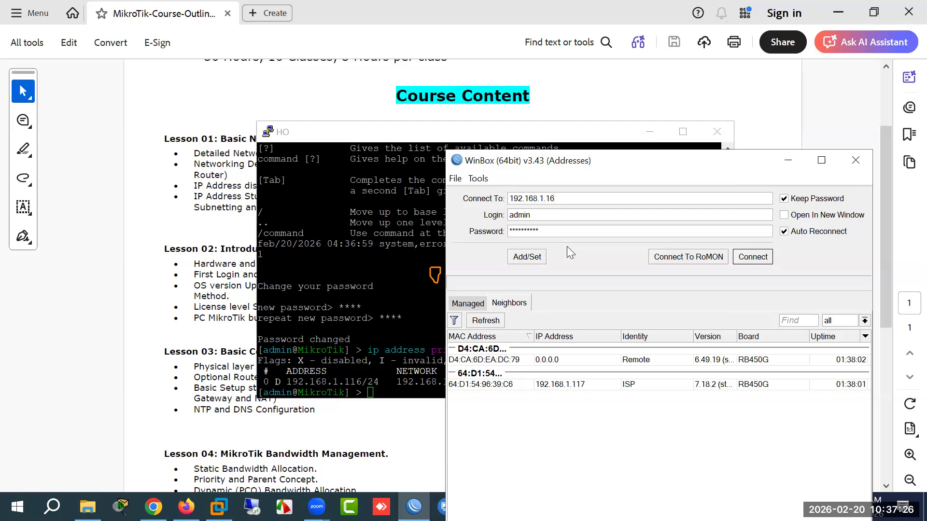
{"action": "type", "text": "1"}
{"action": "left_click_drag", "start_coordinate": [546, 232], "coordinate": [474, 231]}
{"action": "type", "text": "*"}
{"action": "key", "text": "Return"}
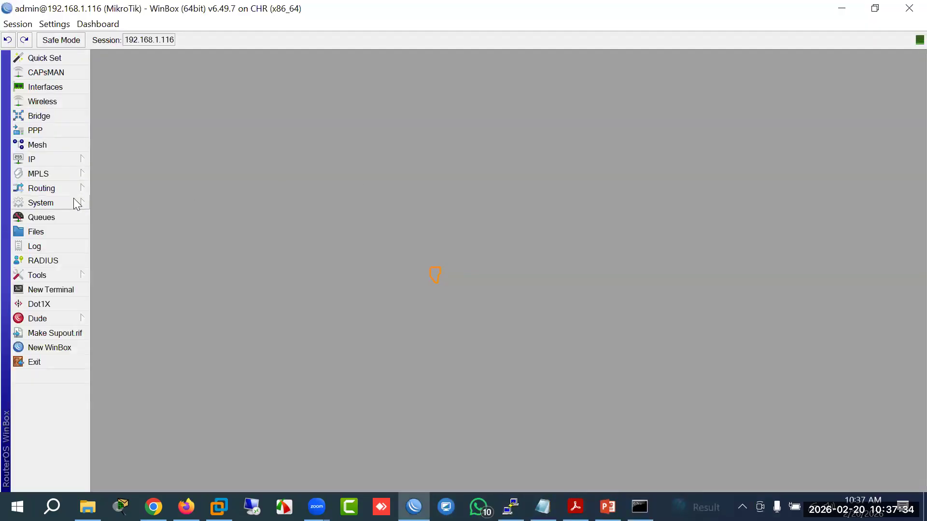
Step: Set the router identity to HO and check ether1's DHCP client lease
{"action": "left_click", "coordinate": [77, 201]}
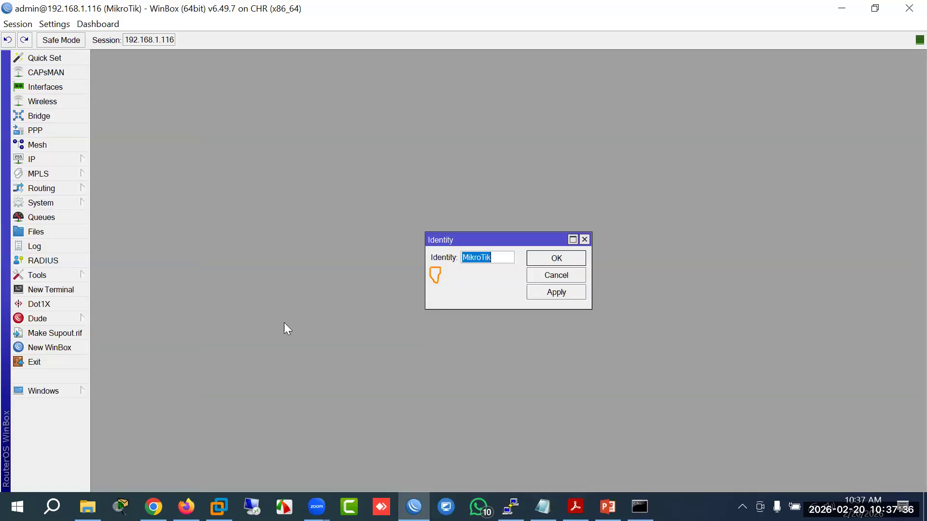
{"action": "type", "text": "HO"}
{"action": "key", "text": "Return"}
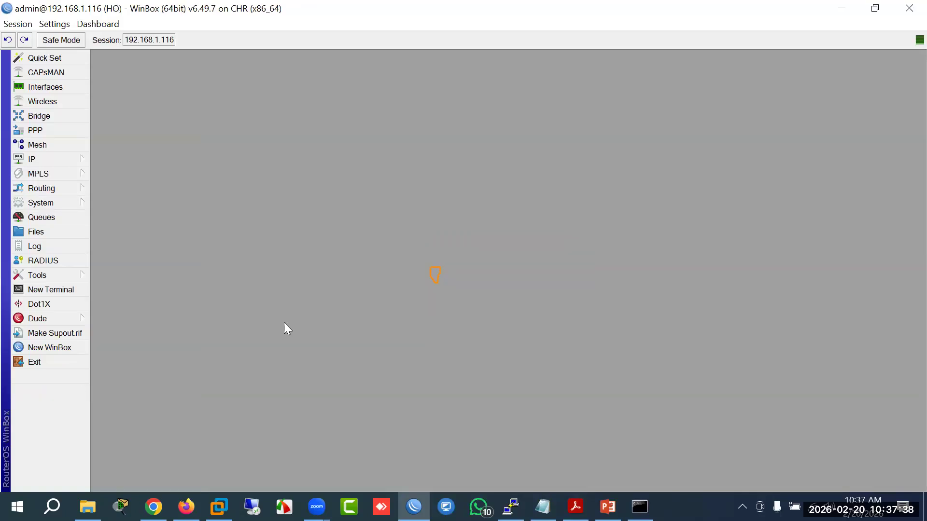
{"action": "left_click", "coordinate": [76, 163]}
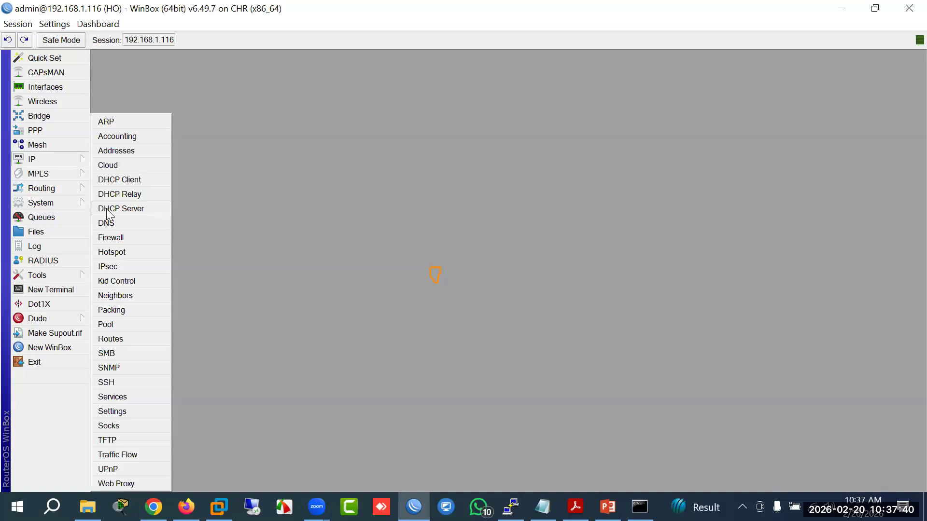
{"action": "left_click", "coordinate": [111, 181]}
{"action": "left_click", "coordinate": [376, 204]}
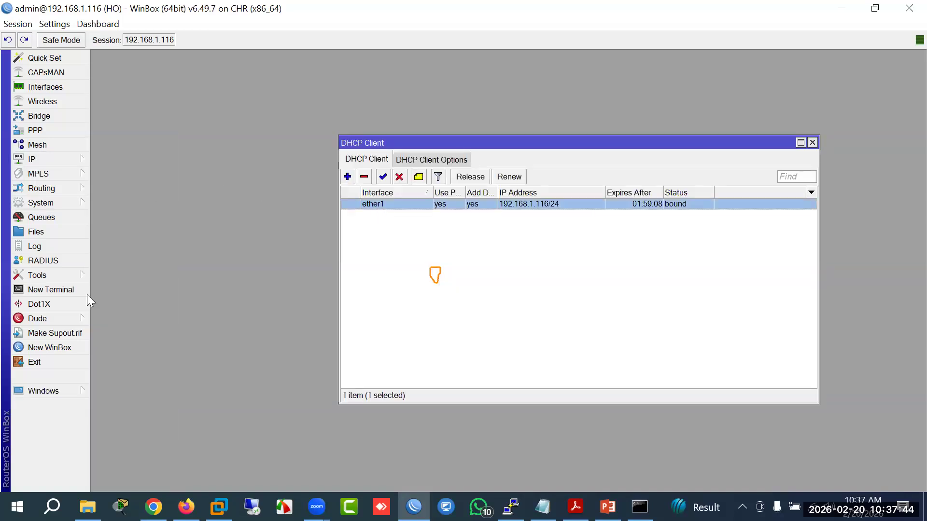
Step: Ping 8.8.8.8 from a new terminal to confirm internet access
{"action": "left_click", "coordinate": [73, 289]}
{"action": "type", "text": "p"}
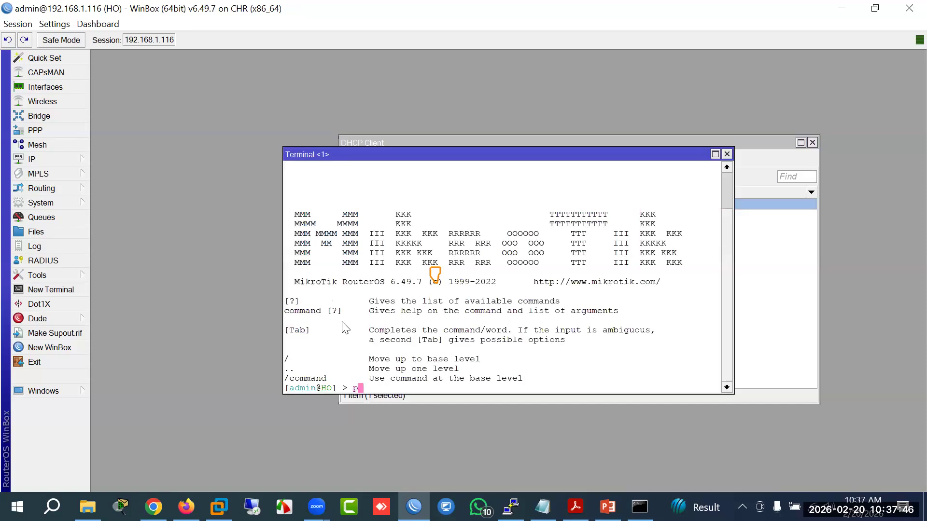
{"action": "type", "text": "ing 8.8.8.8"}
{"action": "key", "text": "Return"}
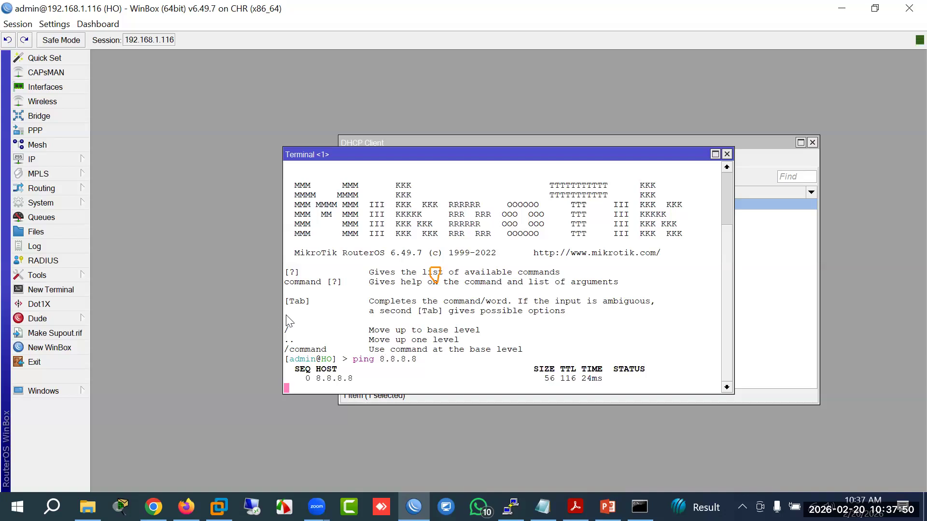
{"action": "left_click", "coordinate": [726, 154]}
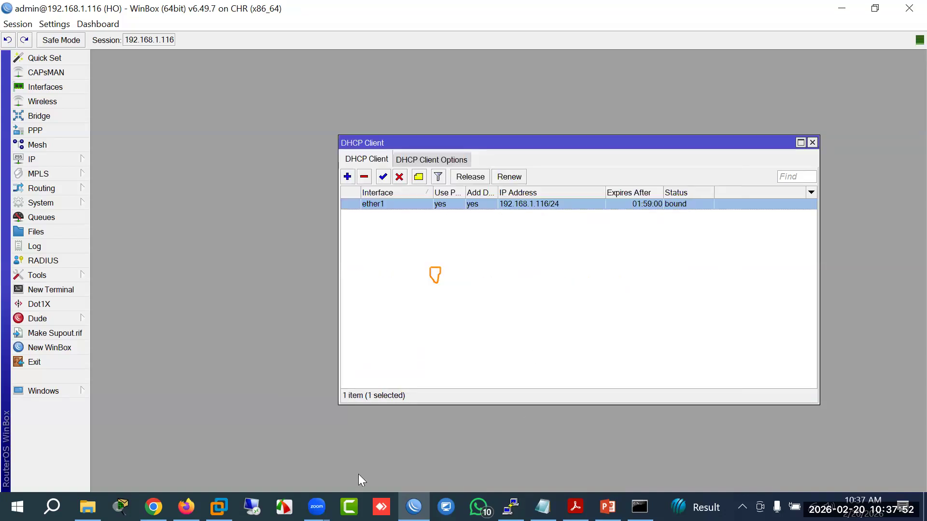
{"action": "left_click", "coordinate": [187, 507]}
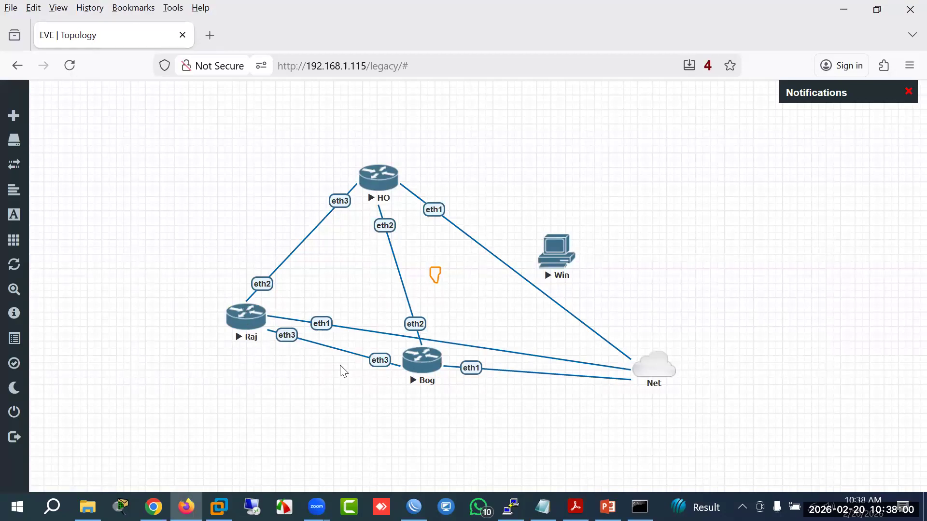
{"action": "left_click", "coordinate": [414, 507]}
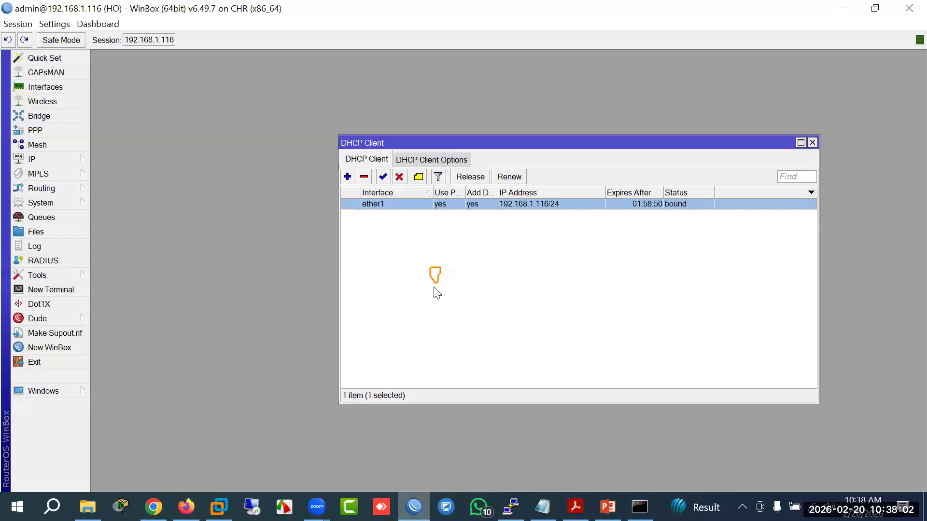
Step: Rename interface ether1 to ether1-ISP, checking the links in the EVE-NG topology
{"action": "left_click", "coordinate": [42, 87]}
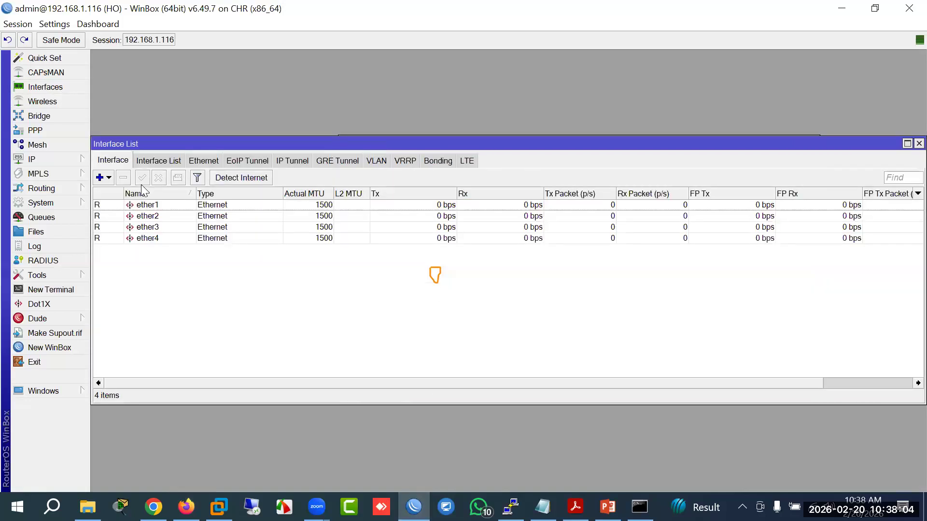
{"action": "double_click", "coordinate": [145, 205]}
{"action": "left_click", "coordinate": [507, 172]}
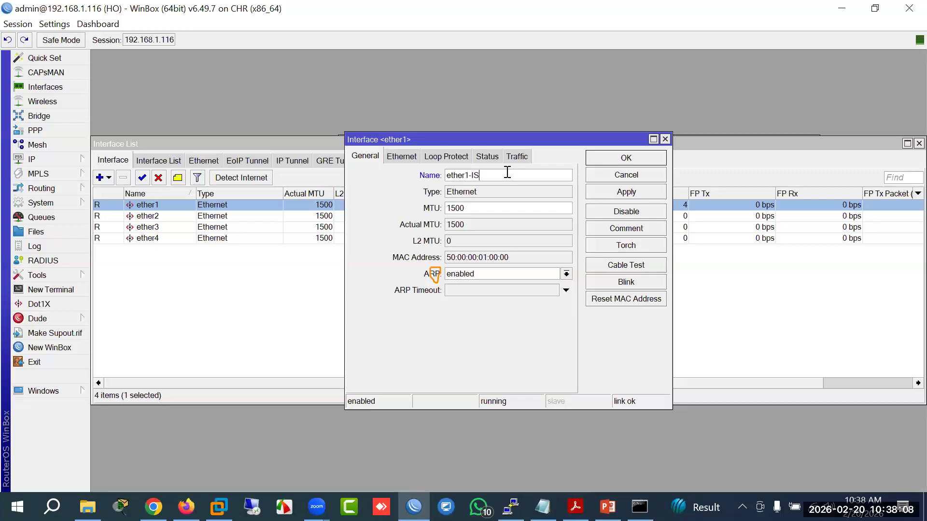
{"action": "key", "text": "Return"}
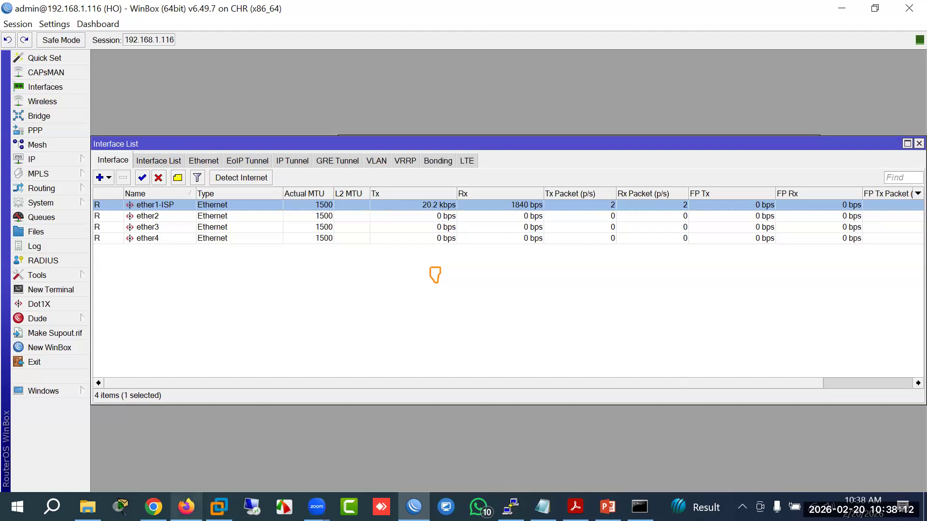
{"action": "left_click", "coordinate": [186, 506]}
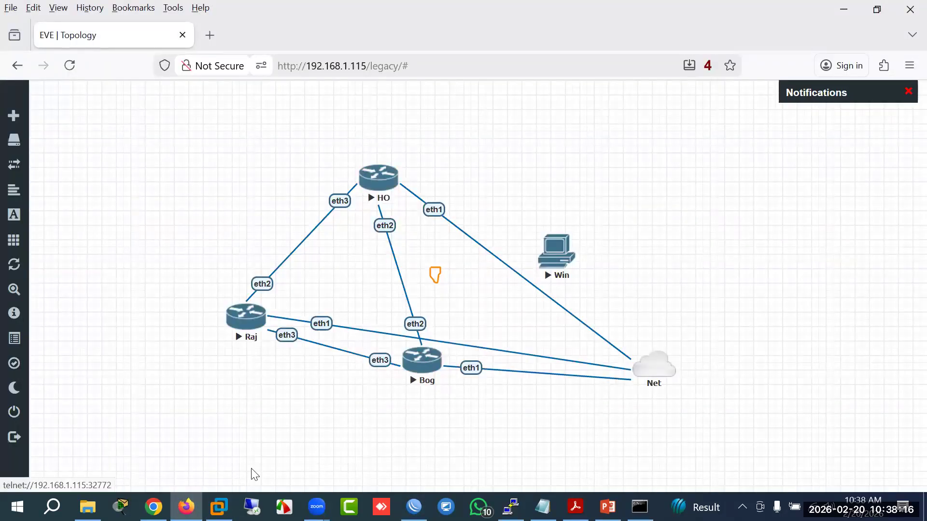
{"action": "key", "text": "alt+Tab"}
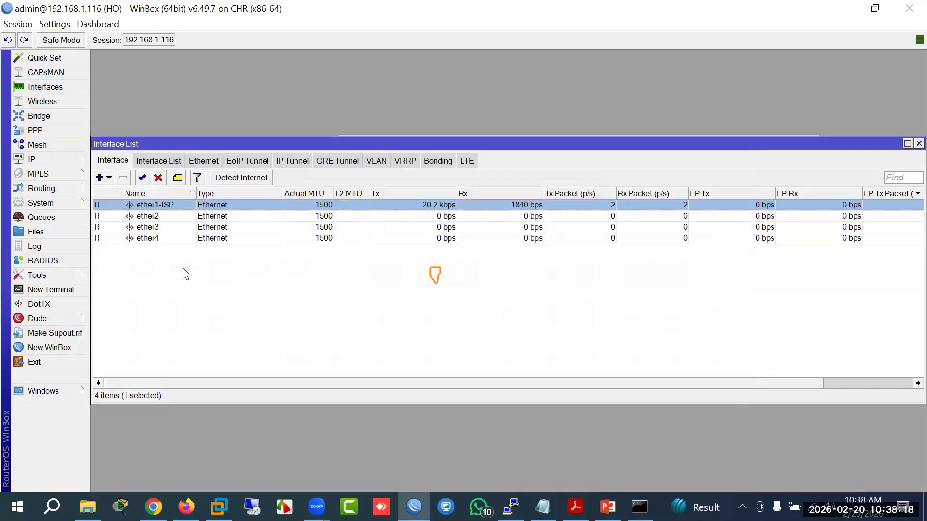
Step: Rename ether2 to ether2-Ho-Bog and ether3 to ether3-Ho-Raj, then widen the Name column
{"action": "double_click", "coordinate": [153, 217]}
{"action": "left_click", "coordinate": [478, 173]}
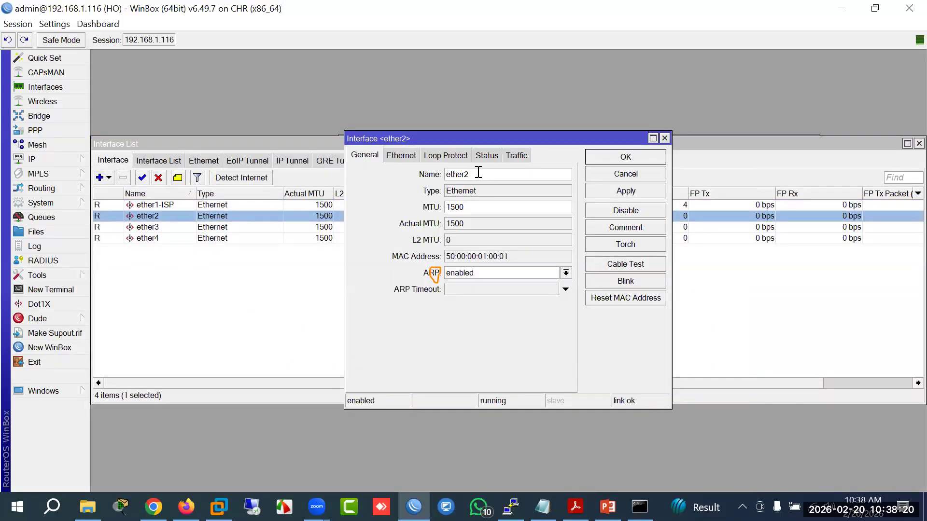
{"action": "type", "text": "-G"}
{"action": "key", "text": "Return"}
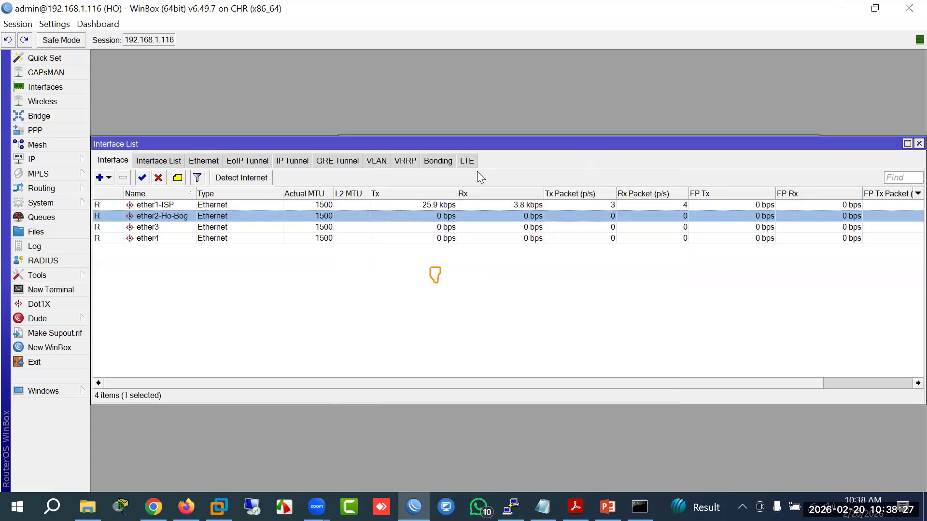
{"action": "double_click", "coordinate": [154, 229]}
{"action": "left_click", "coordinate": [489, 177]}
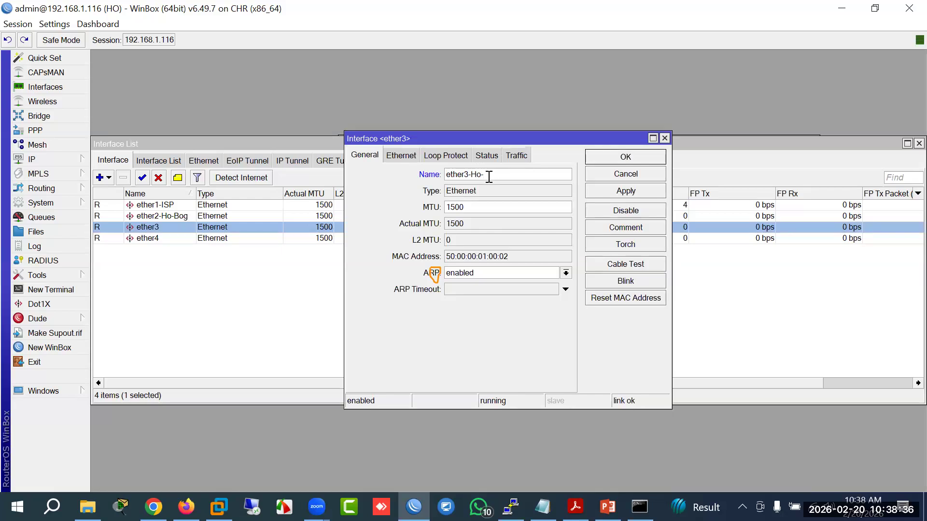
{"action": "key", "text": "Return"}
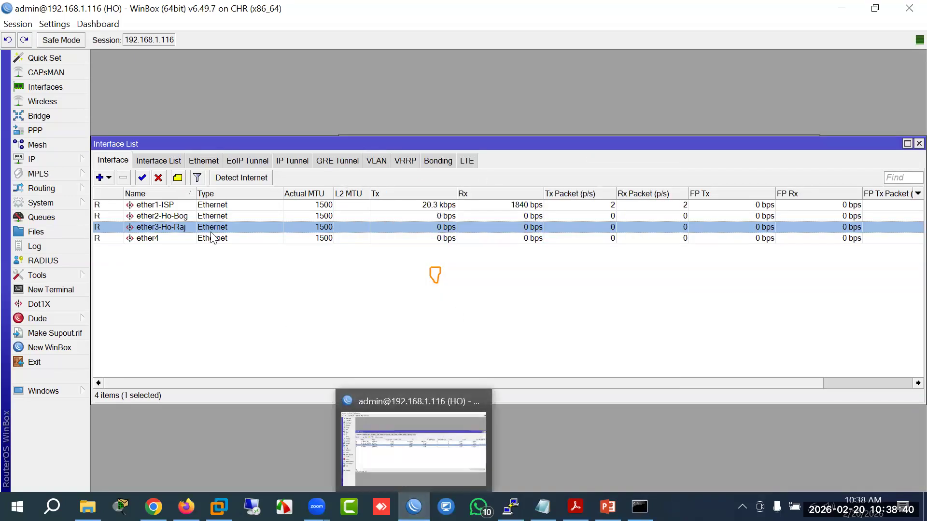
{"action": "left_click_drag", "start_coordinate": [195, 194], "coordinate": [218, 193]}
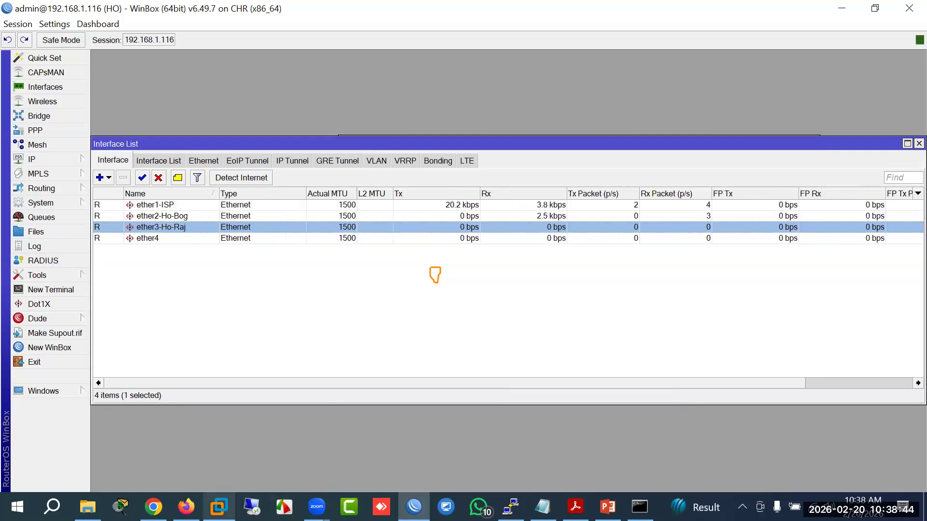
{"action": "left_click", "coordinate": [413, 507]}
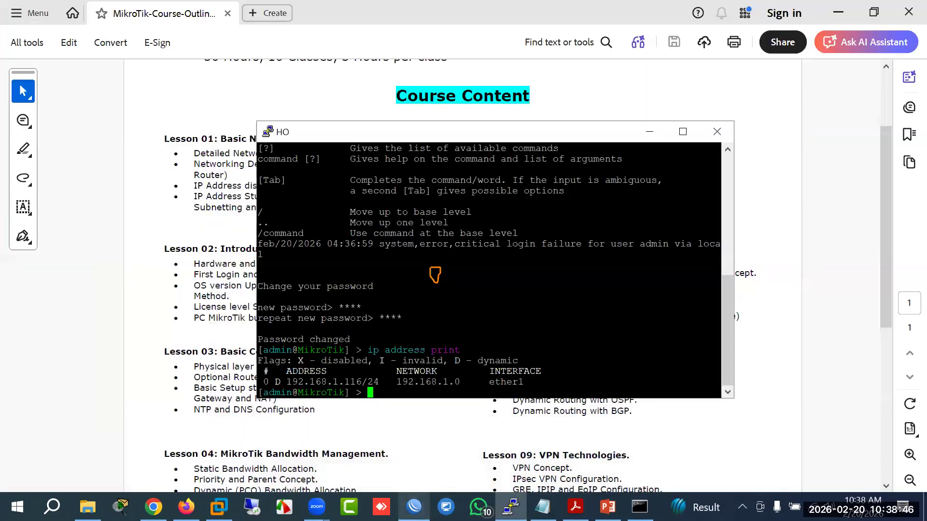
Step: Open one Bog console, closing its duplicate, and launch a new WinBox login window
{"action": "left_click", "coordinate": [186, 507]}
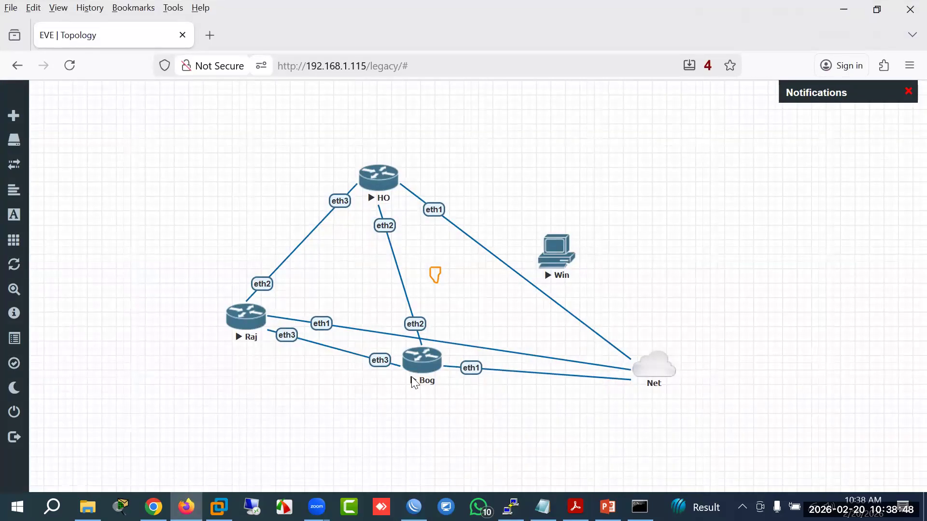
{"action": "left_click", "coordinate": [415, 381]}
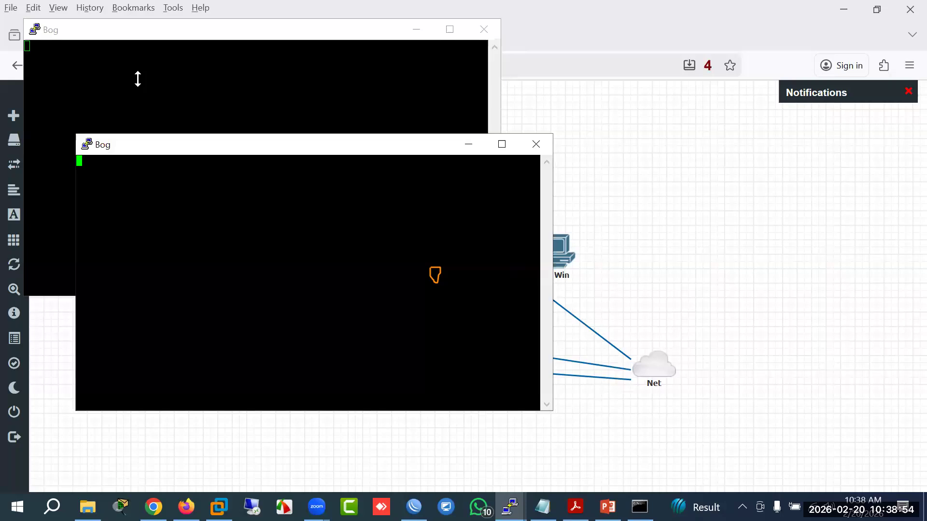
{"action": "left_click", "coordinate": [602, 185]}
{"action": "left_click", "coordinate": [482, 305]}
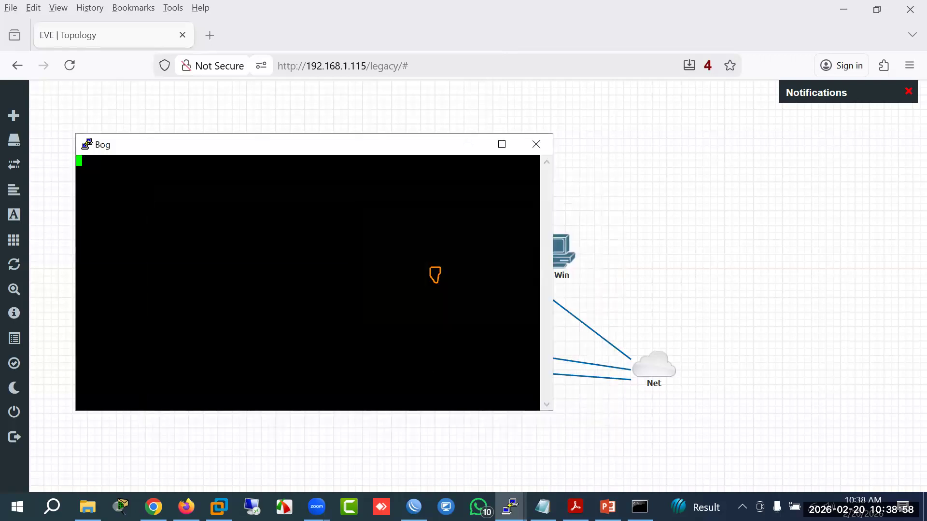
{"action": "right_click", "coordinate": [413, 505]}
{"action": "left_click", "coordinate": [385, 433]}
Step: Try connecting WinBox to 192.168.1.117 with an empty password
{"action": "left_click", "coordinate": [576, 94]}
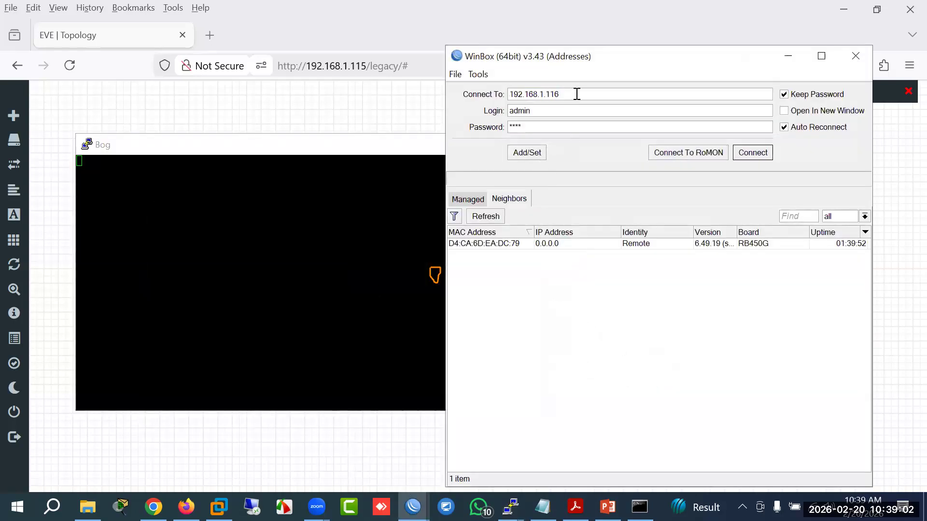
{"action": "key", "text": "BackSpace"}
{"action": "key", "text": "Return"}
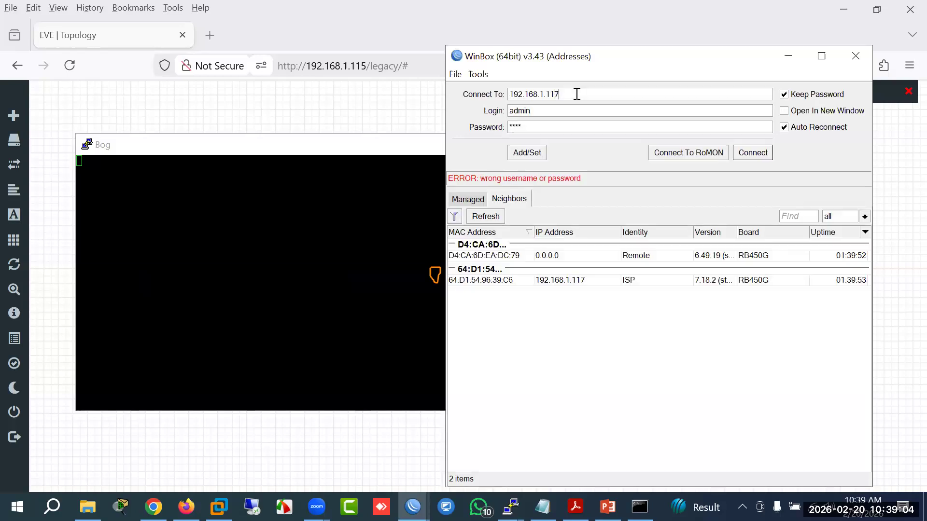
{"action": "key", "text": "Return"}
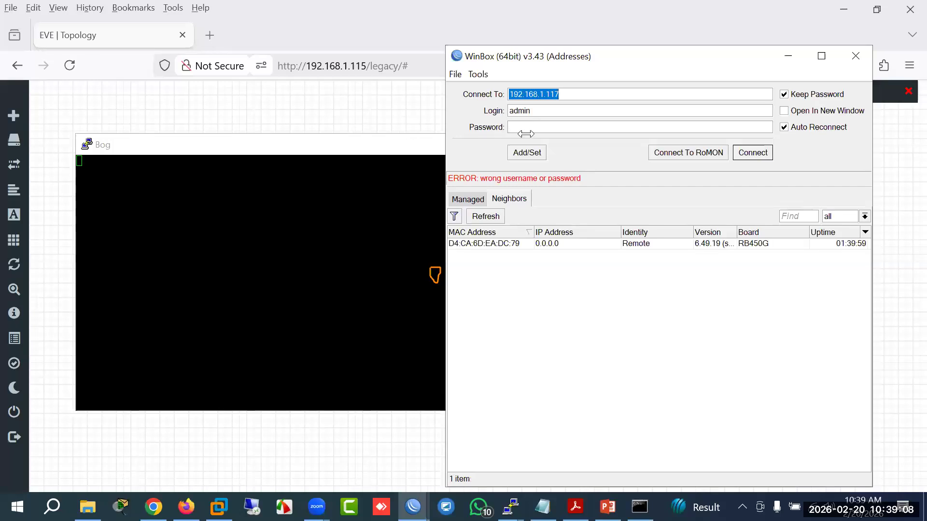
{"action": "left_click", "coordinate": [528, 130]}
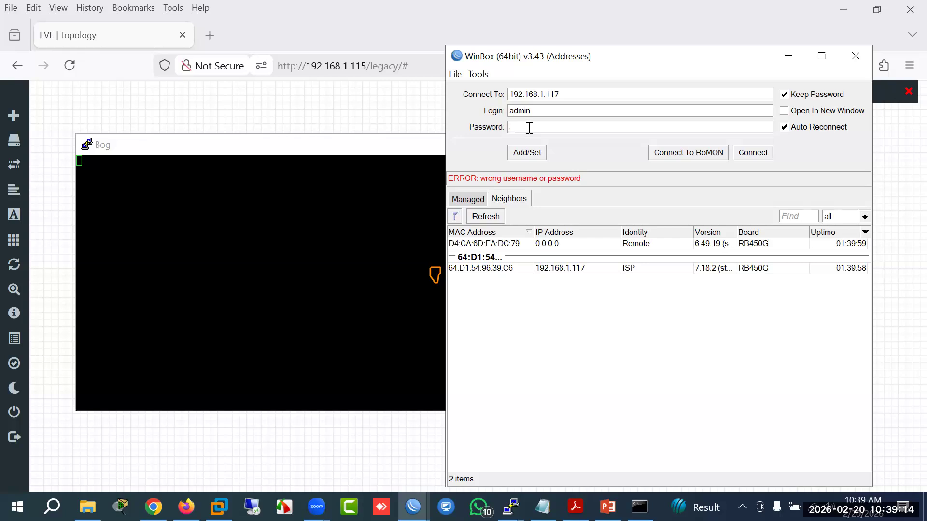
{"action": "key", "text": "Return"}
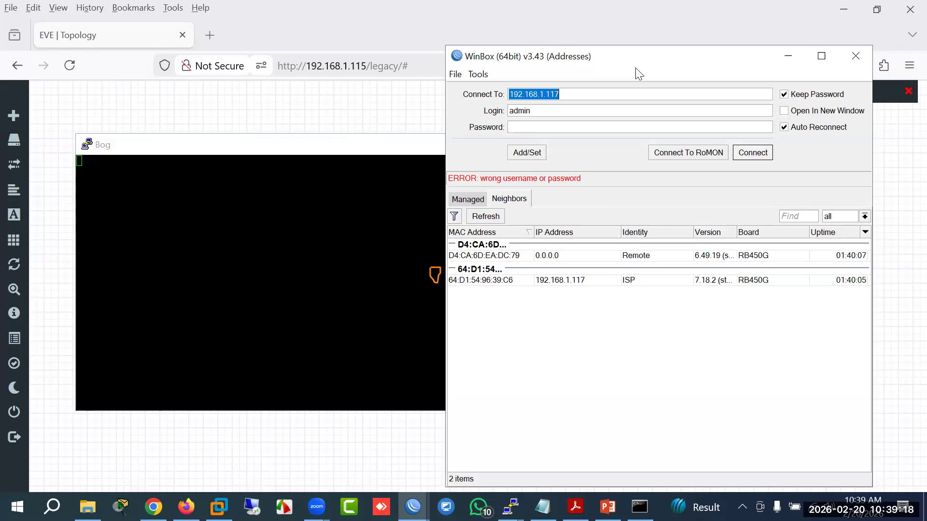
{"action": "left_click_drag", "start_coordinate": [638, 72], "coordinate": [627, 77]}
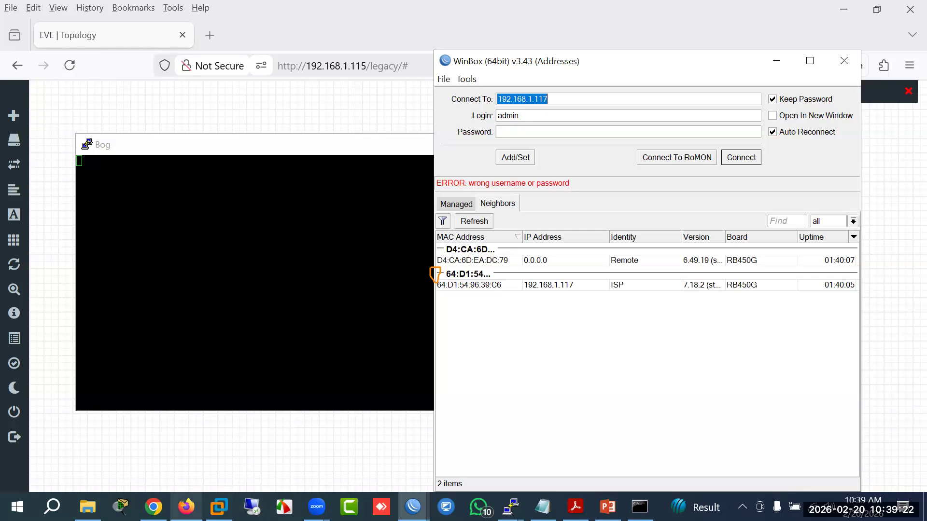
Step: Change the WinBox address to 192.168.1.118 and connect
{"action": "left_click", "coordinate": [186, 507]}
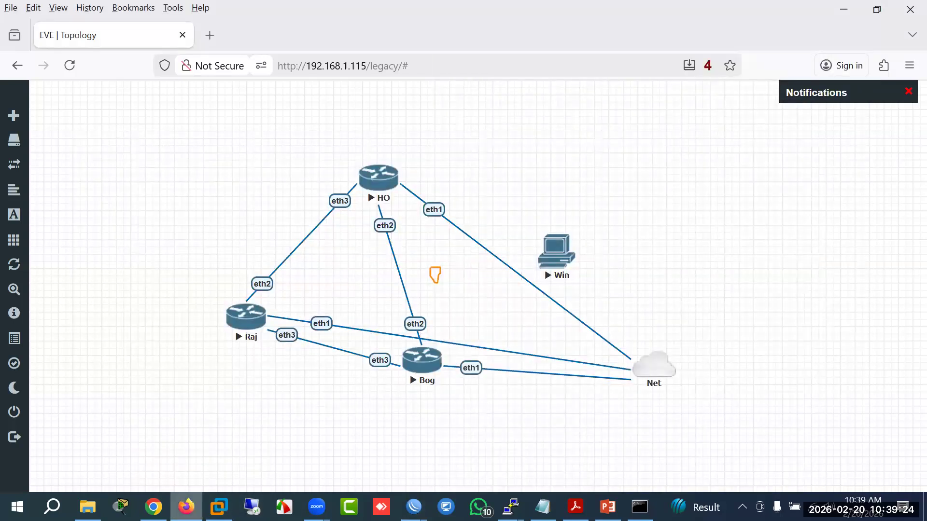
{"action": "left_click", "coordinate": [186, 506]}
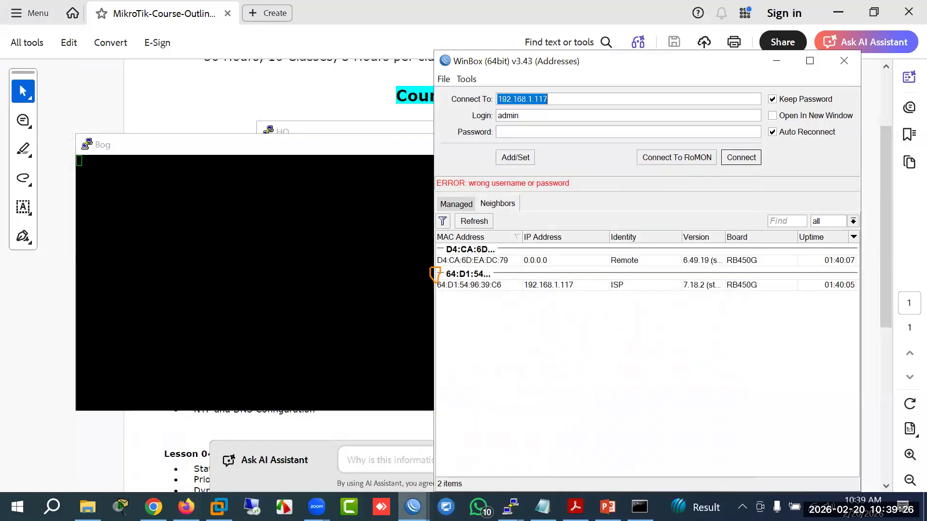
{"action": "mouse_move", "coordinate": [412, 506]}
{"action": "left_click", "coordinate": [506, 449]}
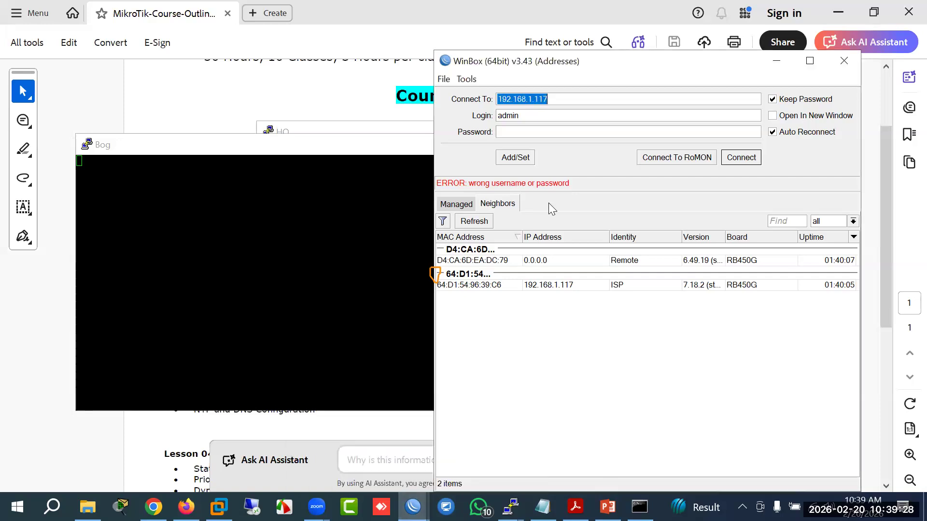
{"action": "left_click", "coordinate": [556, 104]}
{"action": "key", "text": "BackSpace"}
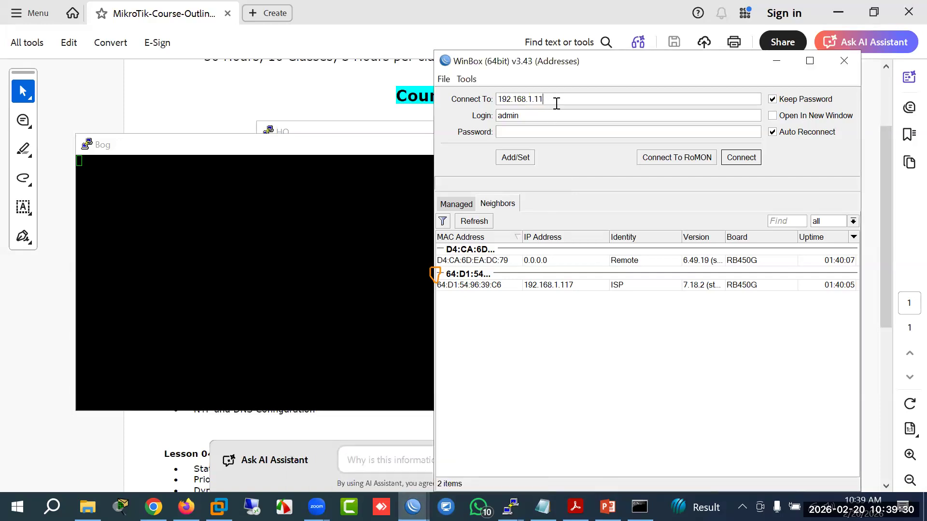
{"action": "type", "text": "8"}
{"action": "key", "text": "Return"}
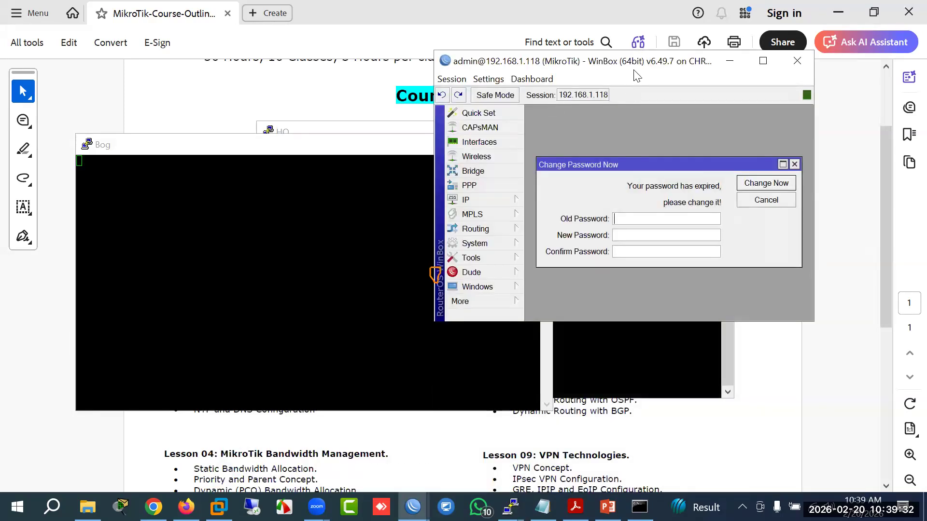
Step: Maximise the 192.168.1.118 session and cancel the password-change prompt
{"action": "double_click", "coordinate": [635, 72]}
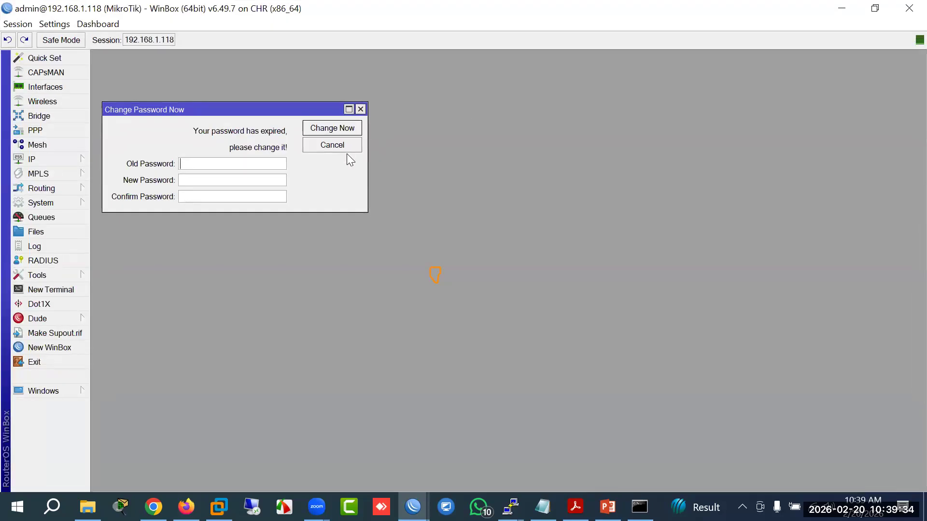
{"action": "left_click", "coordinate": [357, 128]}
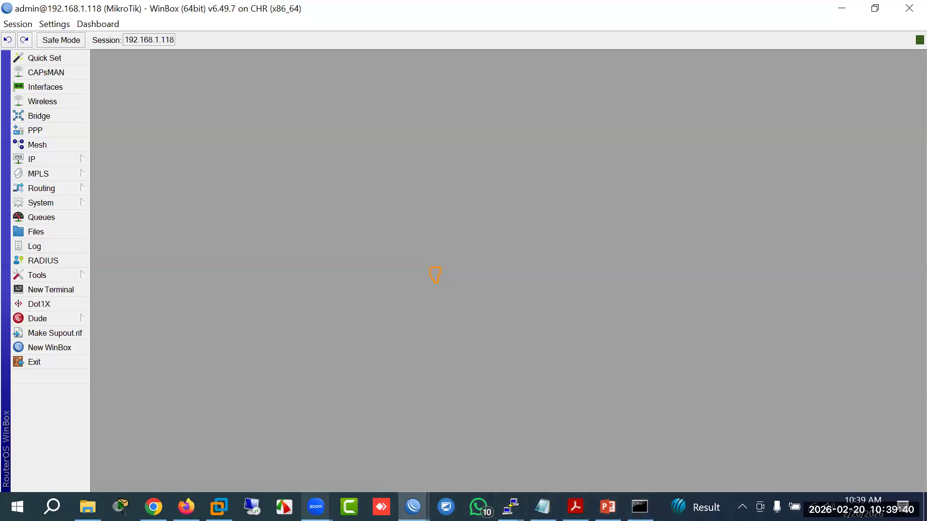
{"action": "key", "text": "alt+Tab"}
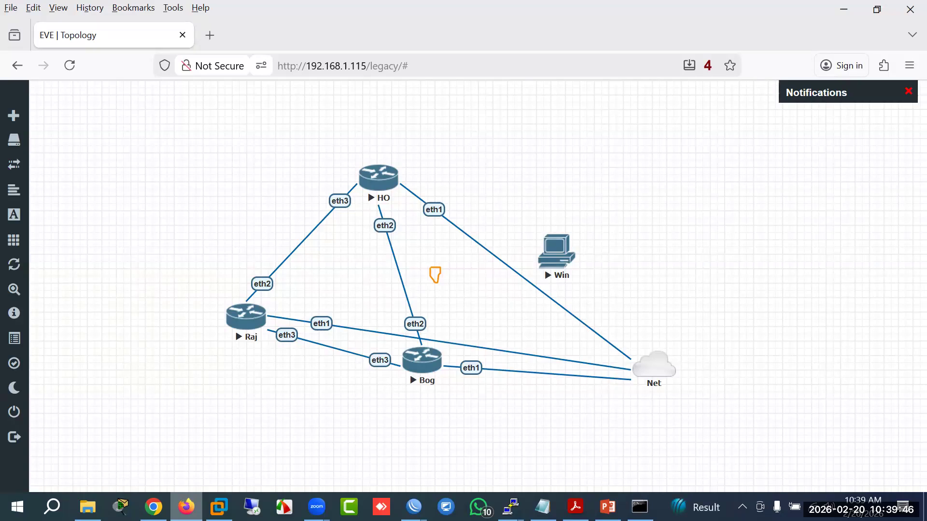
Step: Open a single Bog console, closing its duplicate, and move it to the middle
{"action": "left_click", "coordinate": [430, 376]}
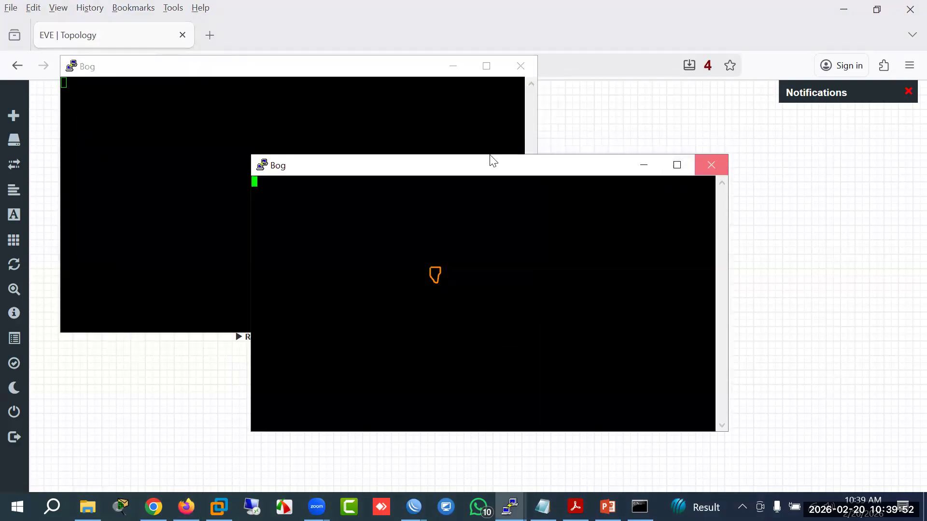
{"action": "left_click", "coordinate": [711, 165]}
{"action": "left_click", "coordinate": [477, 308]}
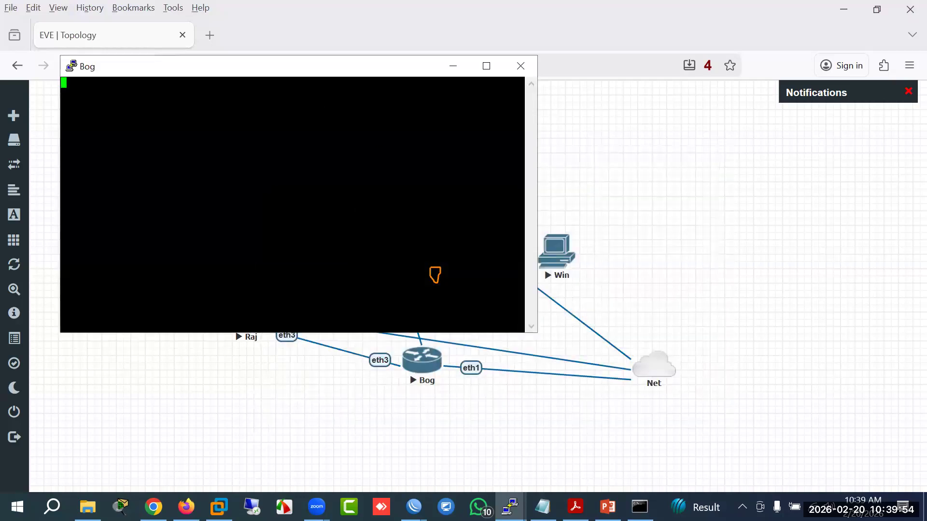
{"action": "left_click_drag", "start_coordinate": [319, 69], "coordinate": [560, 138]}
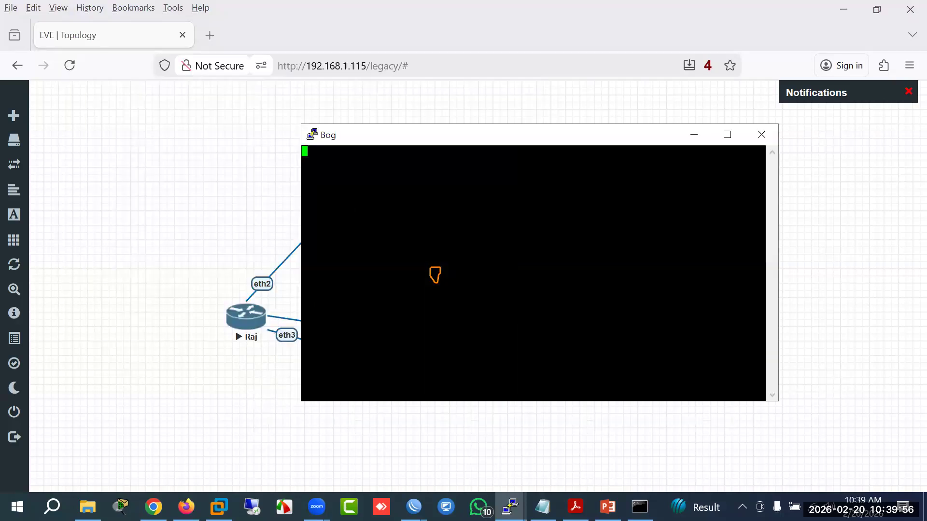
Step: Open a single Raj console, closing its duplicate, then bring Bog's console back in front
{"action": "double_click", "coordinate": [248, 321]}
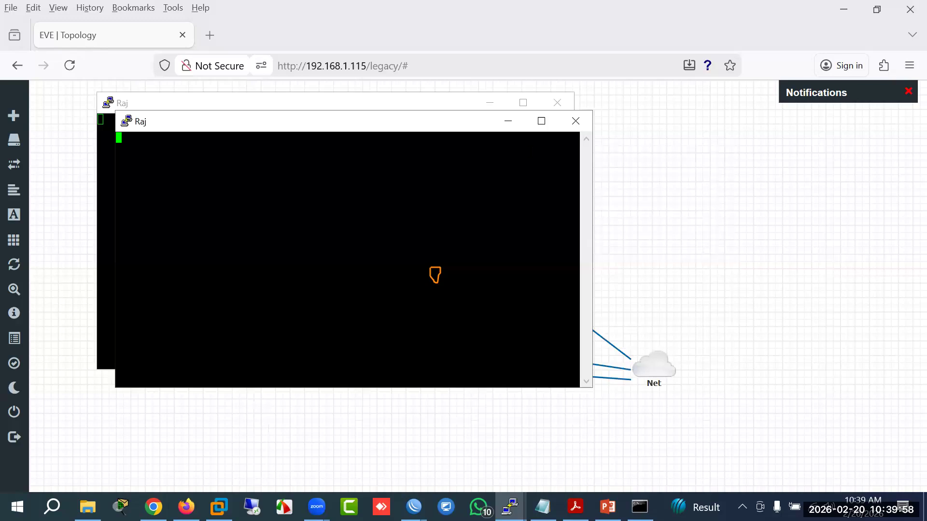
{"action": "left_click", "coordinate": [576, 121]}
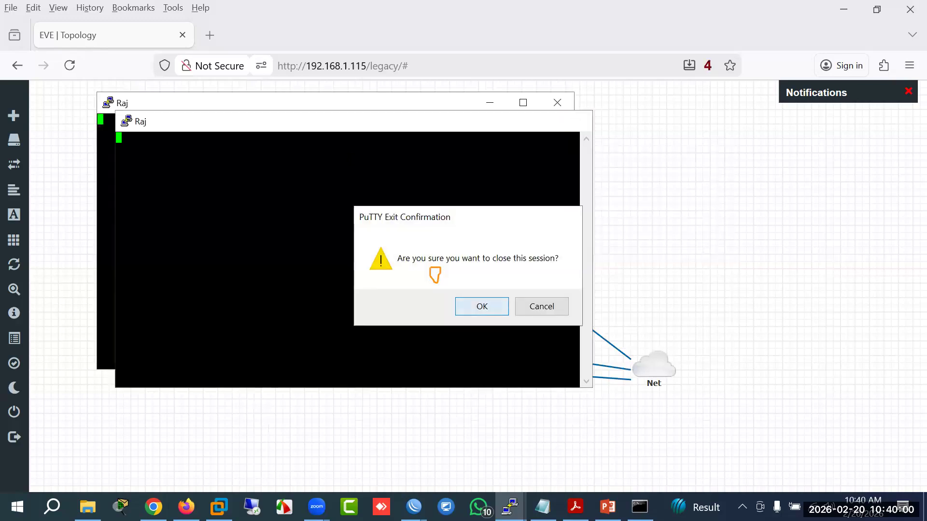
{"action": "key", "text": "Return"}
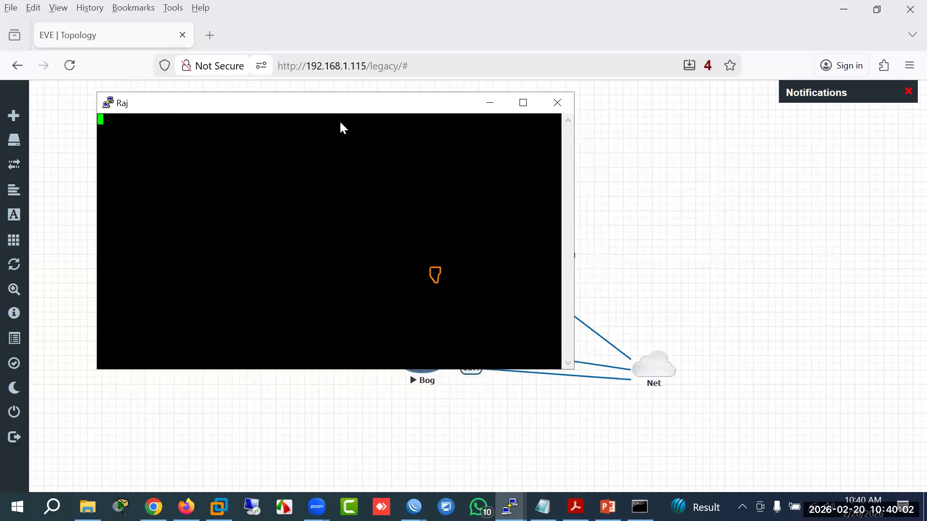
{"action": "left_click_drag", "start_coordinate": [340, 104], "coordinate": [427, 129]}
{"action": "left_click", "coordinate": [510, 507]}
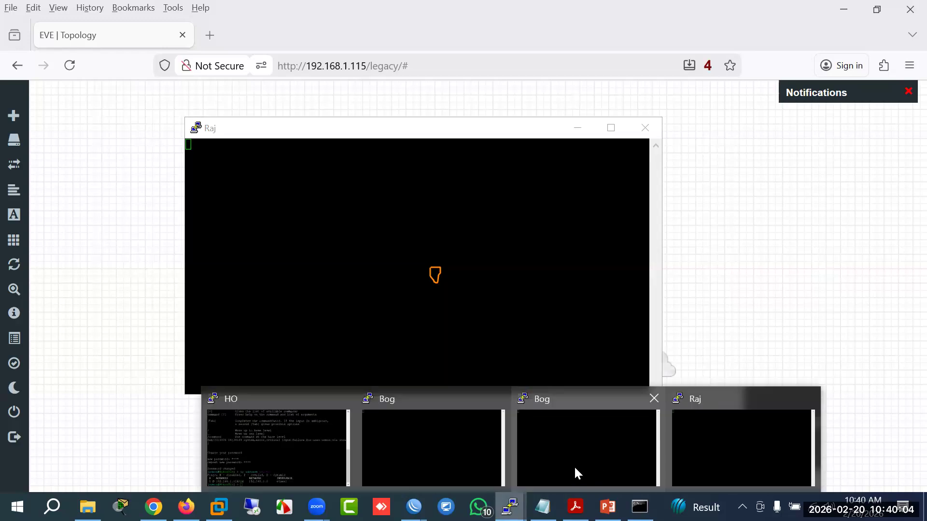
{"action": "left_click", "coordinate": [434, 459]}
{"action": "left_click", "coordinate": [413, 507]}
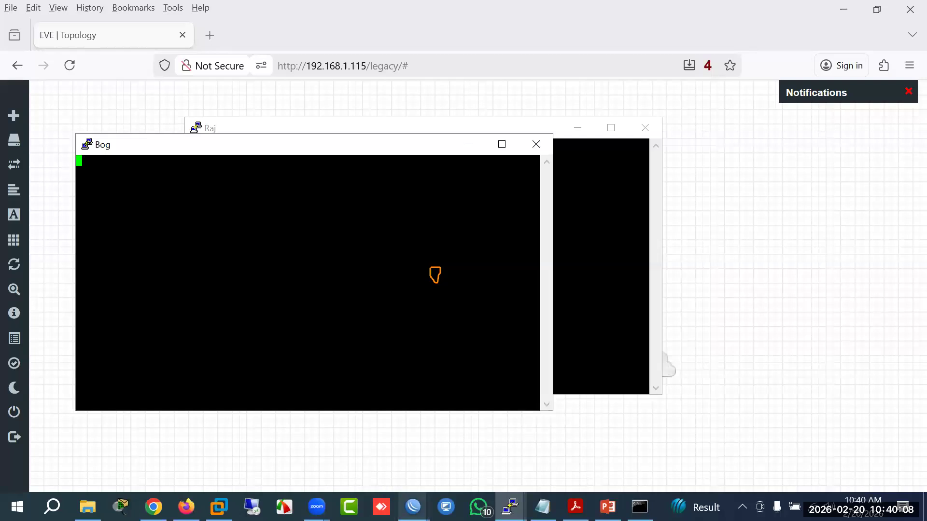
Step: Open a WinBox session to 192.168.1.119, skip its password change, then switch to 192.168.1.118
{"action": "left_click", "coordinate": [412, 428]}
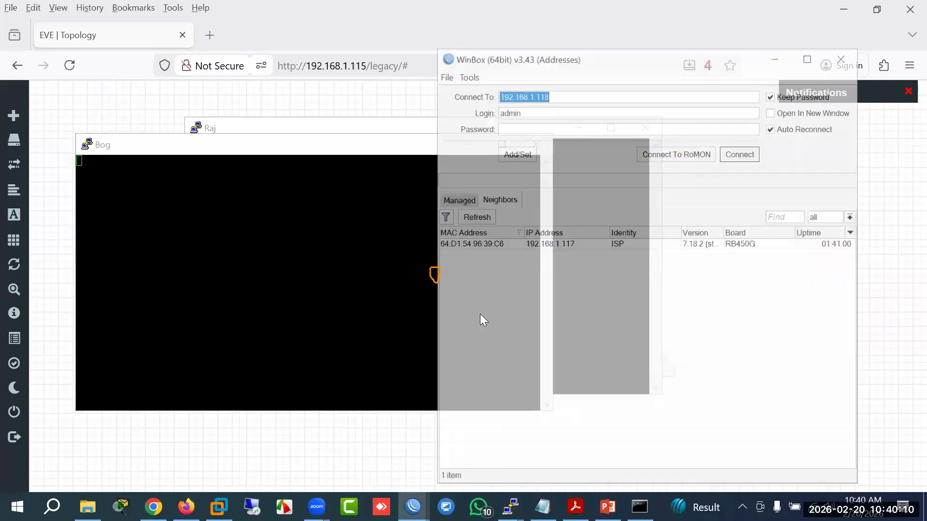
{"action": "left_click", "coordinate": [570, 95]}
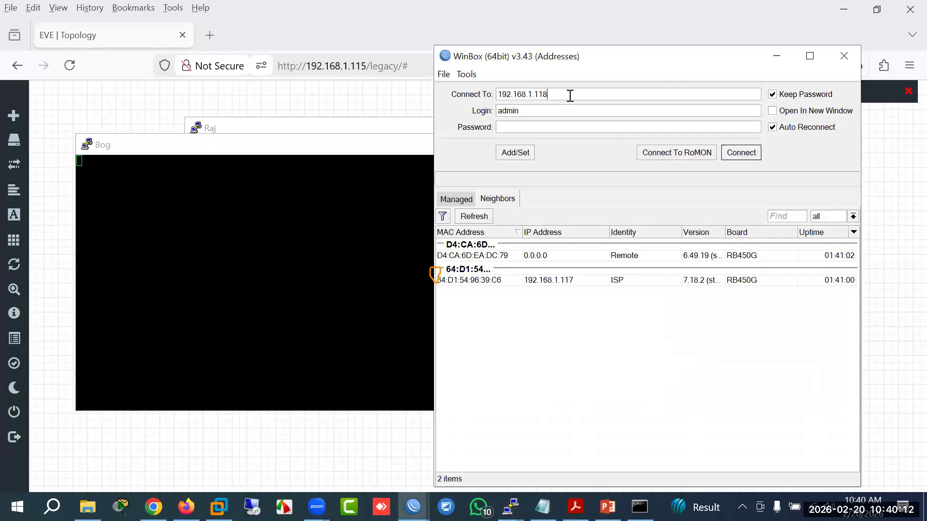
{"action": "key", "text": "Return"}
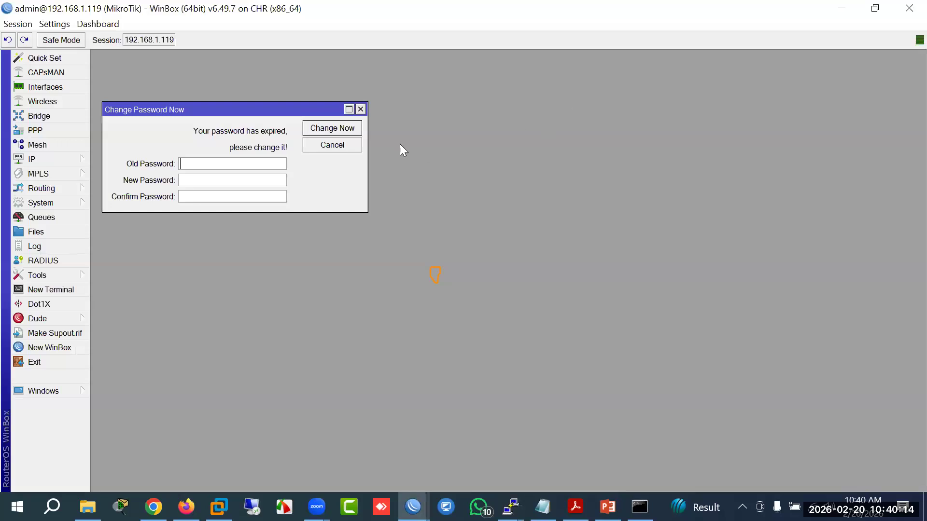
{"action": "left_click", "coordinate": [361, 110]}
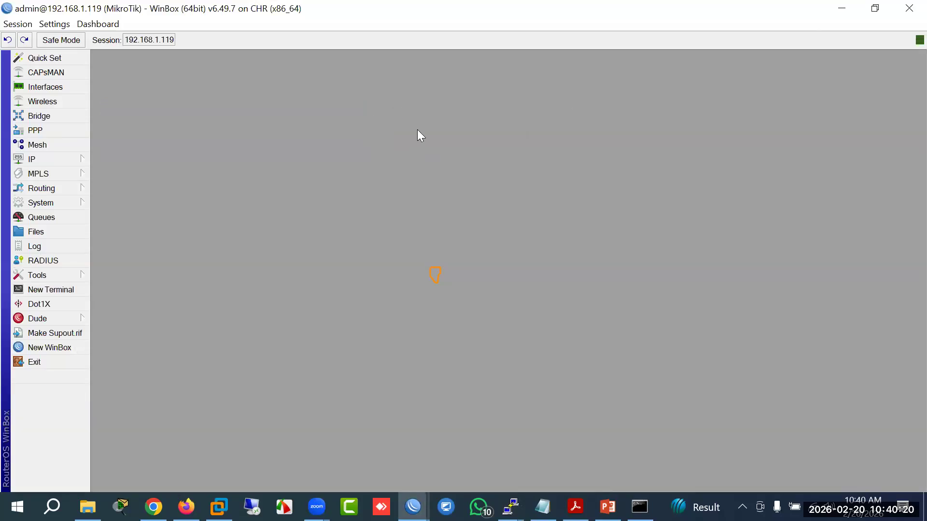
{"action": "key", "text": "alt+Tab"}
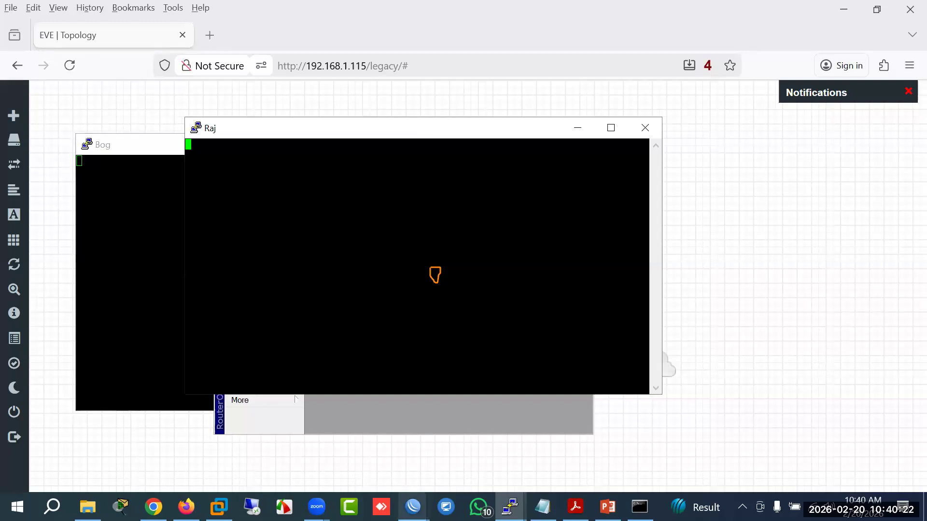
{"action": "left_click", "coordinate": [413, 459]}
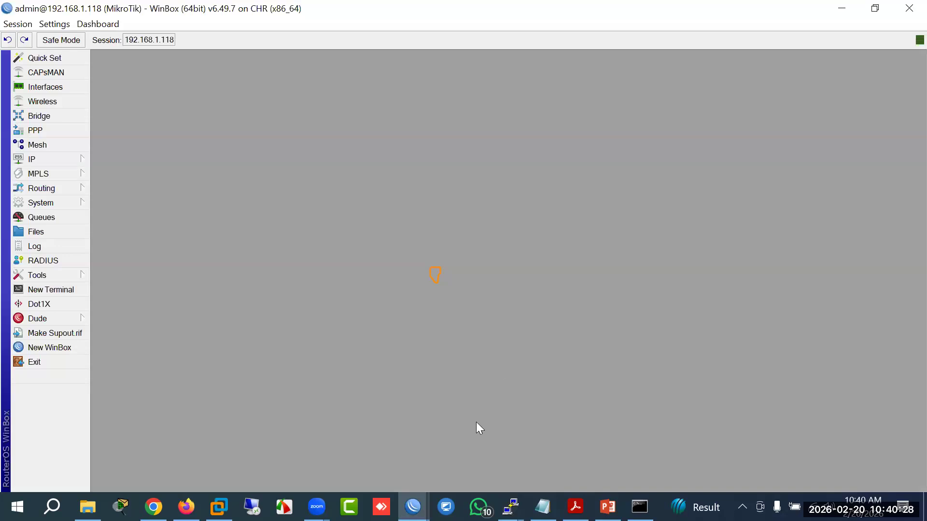
Step: View 192.168.1.118's IP addresses and interface list, opening ether2's properties without changes
{"action": "left_click", "coordinate": [73, 166]}
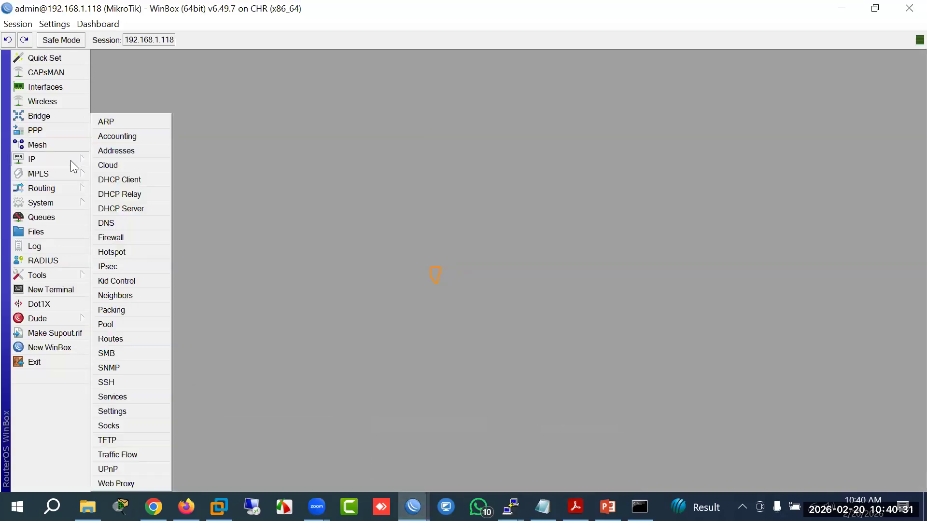
{"action": "left_click", "coordinate": [120, 151]}
{"action": "left_click_drag", "start_coordinate": [483, 185], "coordinate": [531, 184]}
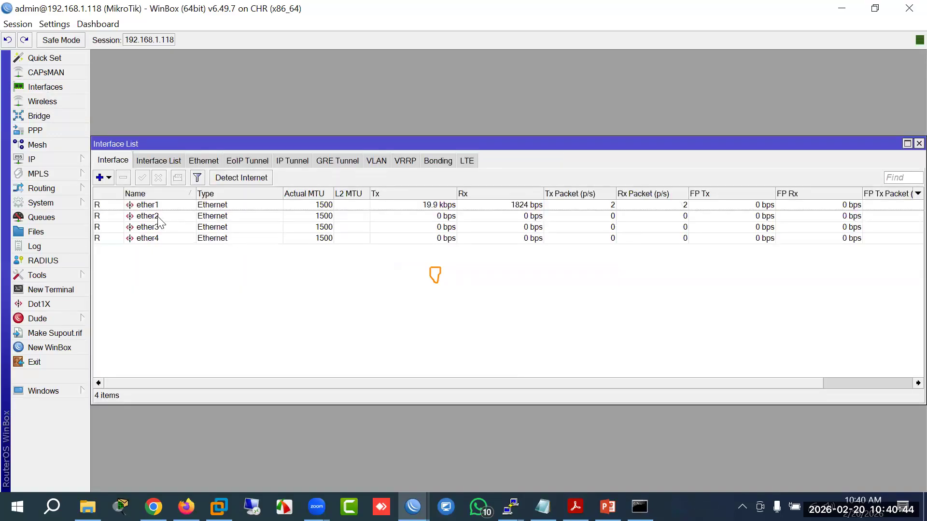
{"action": "left_click", "coordinate": [158, 216]}
{"action": "double_click", "coordinate": [158, 216]}
{"action": "left_click", "coordinate": [614, 177]}
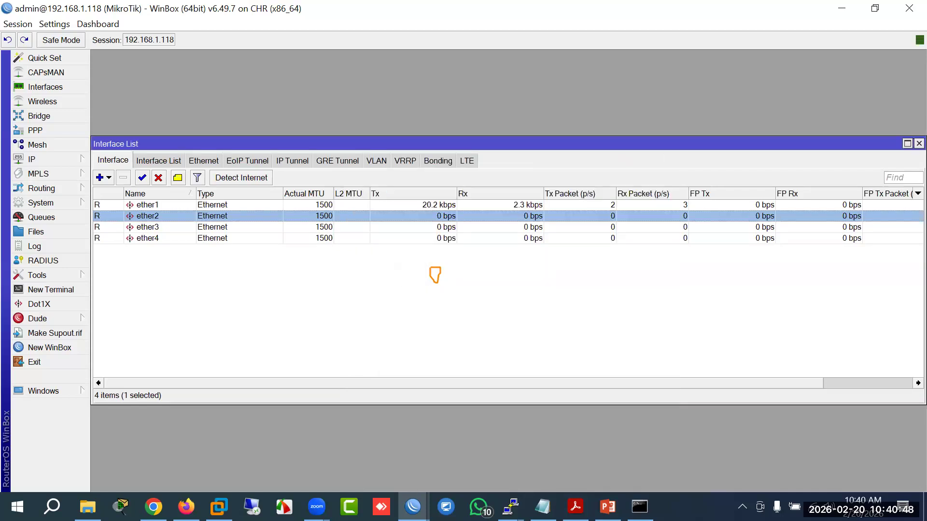
Step: Bring the Bog console window forward
{"action": "mouse_move", "coordinate": [543, 507]}
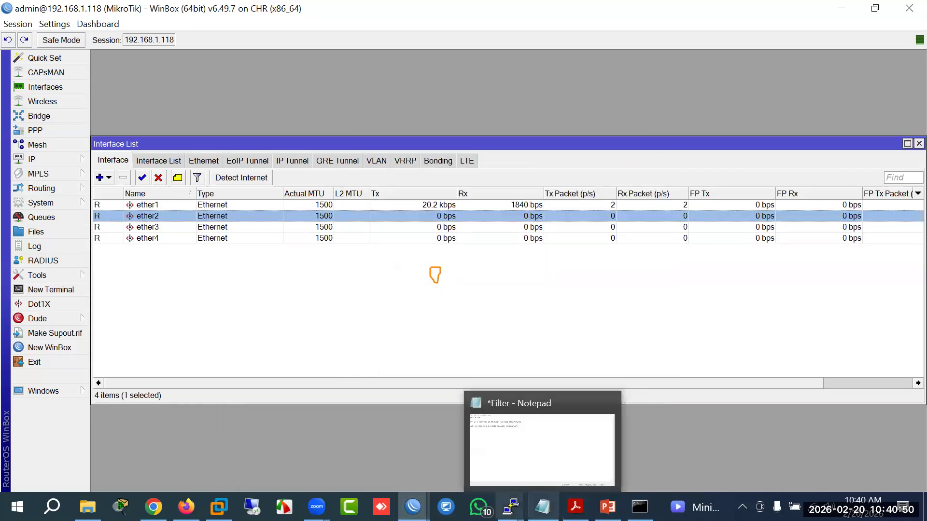
{"action": "mouse_move", "coordinate": [510, 507]}
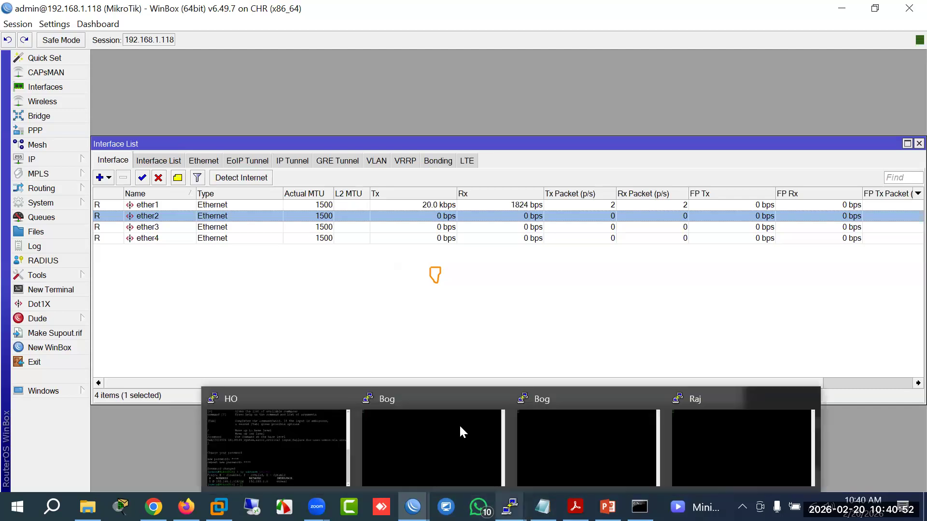
{"action": "left_click", "coordinate": [433, 401]}
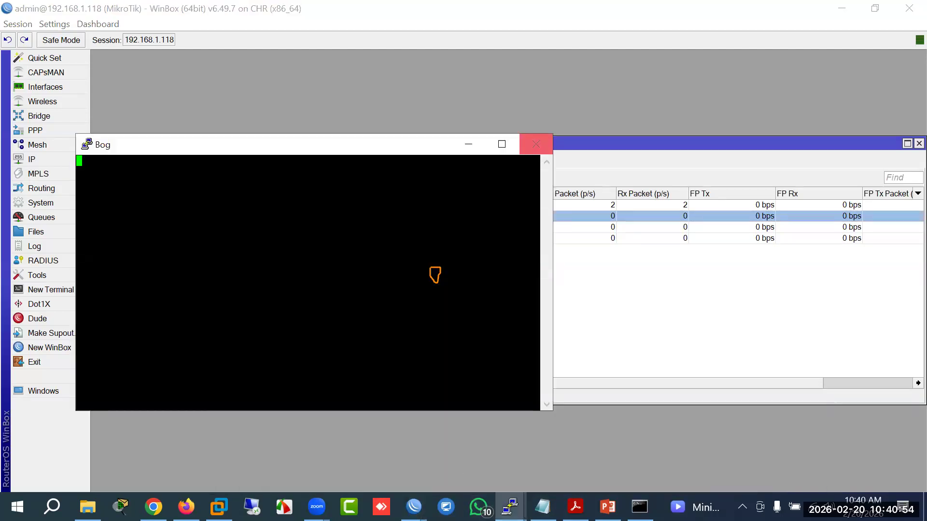
Step: Close the HO and Bog PuTTY consoles, confirming each exit
{"action": "mouse_move", "coordinate": [510, 507]}
{"action": "left_click", "coordinate": [313, 464]}
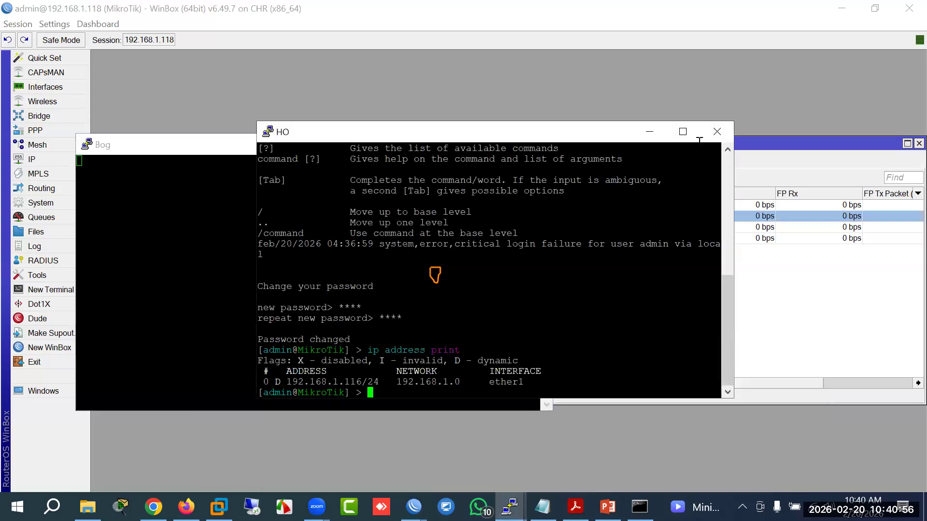
{"action": "left_click", "coordinate": [717, 132]}
{"action": "left_click", "coordinate": [480, 304]}
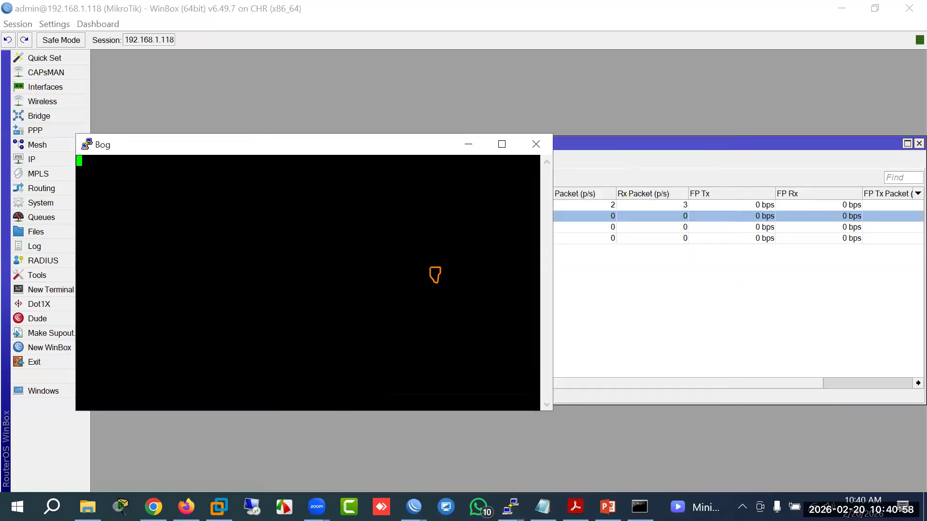
{"action": "left_click", "coordinate": [536, 144]}
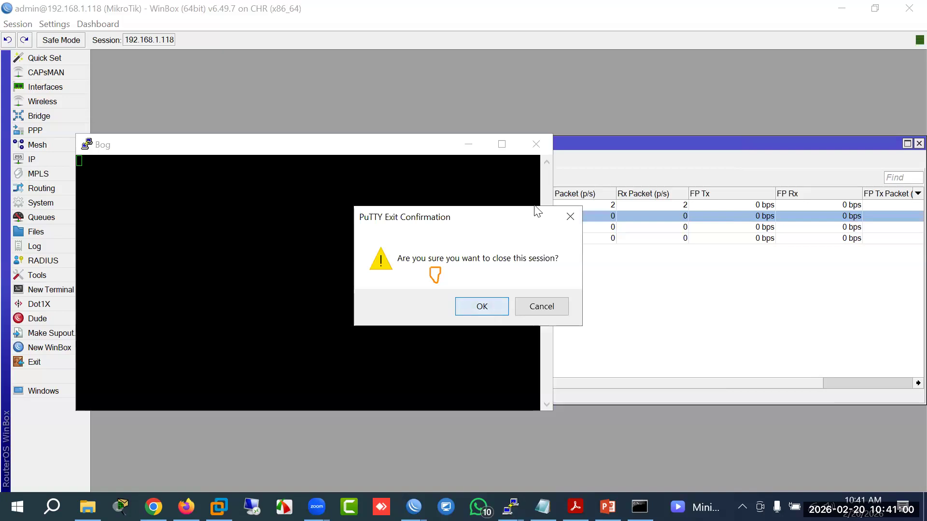
{"action": "left_click", "coordinate": [480, 304]}
Step: Close the Raj console and the remaining Bog console, confirming each exit
{"action": "left_click", "coordinate": [510, 506]}
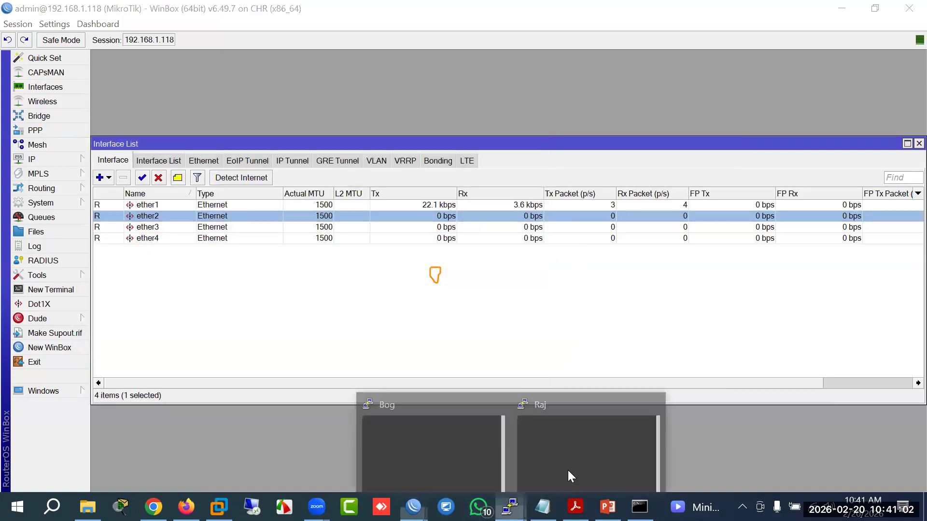
{"action": "left_click", "coordinate": [586, 446]}
{"action": "left_click", "coordinate": [645, 128]}
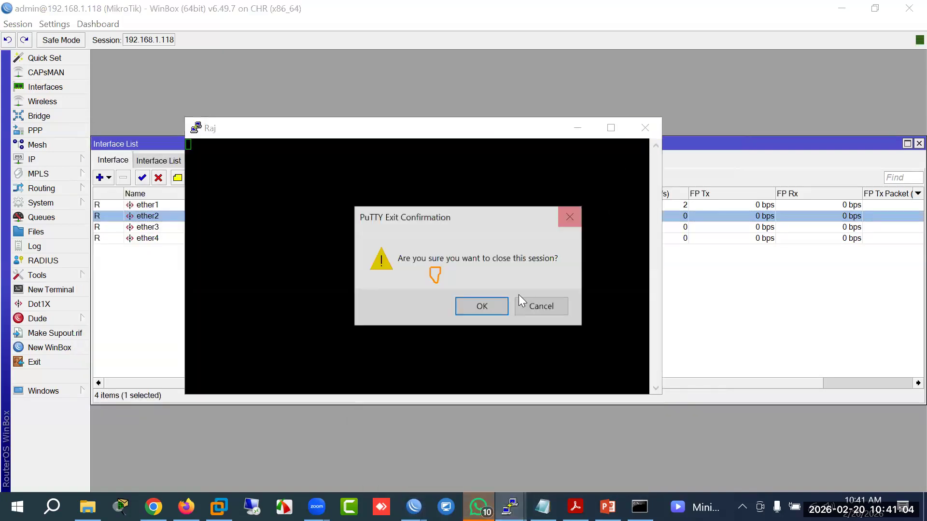
{"action": "key", "text": "Return"}
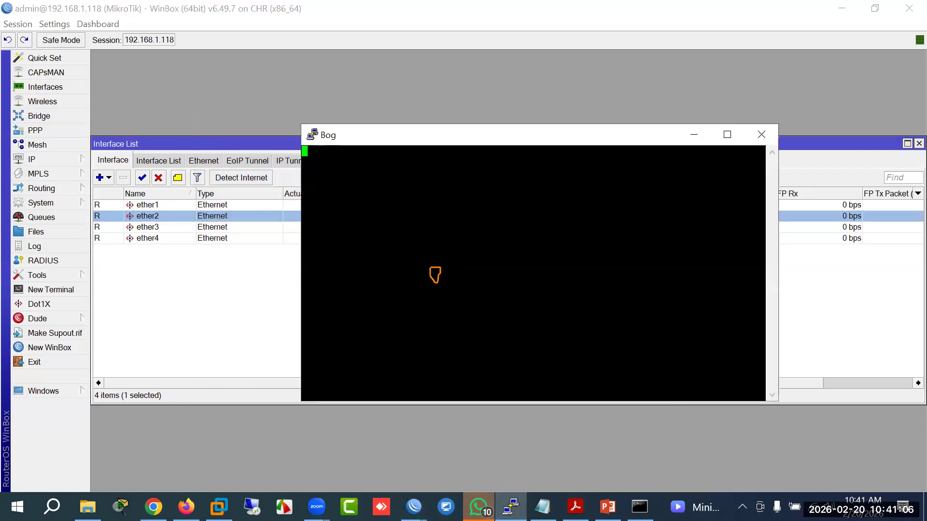
{"action": "left_click_drag", "start_coordinate": [581, 143], "coordinate": [464, 194]}
{"action": "left_click", "coordinate": [644, 185]}
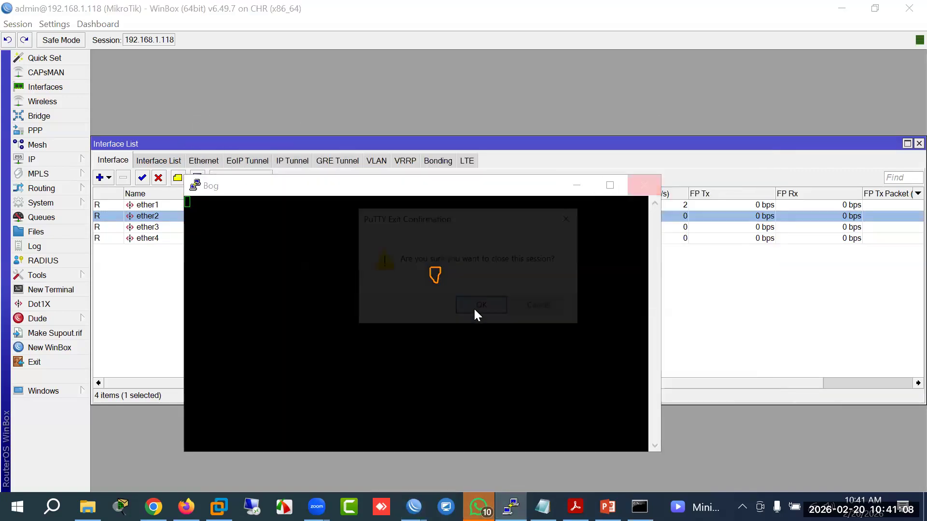
{"action": "left_click", "coordinate": [494, 307]}
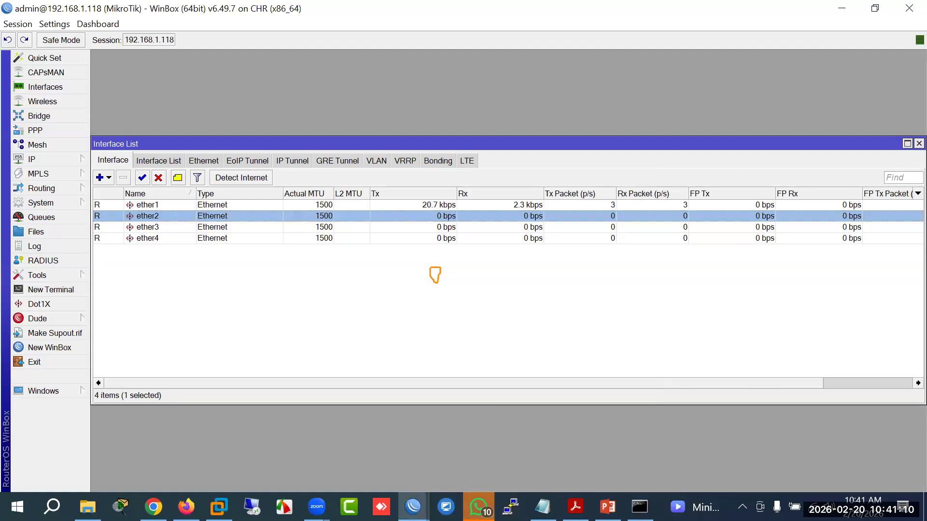
Step: Review the HO router's link-named interfaces in WinBox, then bring the EVE-NG topology back
{"action": "mouse_move", "coordinate": [316, 507]}
{"action": "left_click", "coordinate": [412, 507]}
{"action": "left_click", "coordinate": [306, 447]}
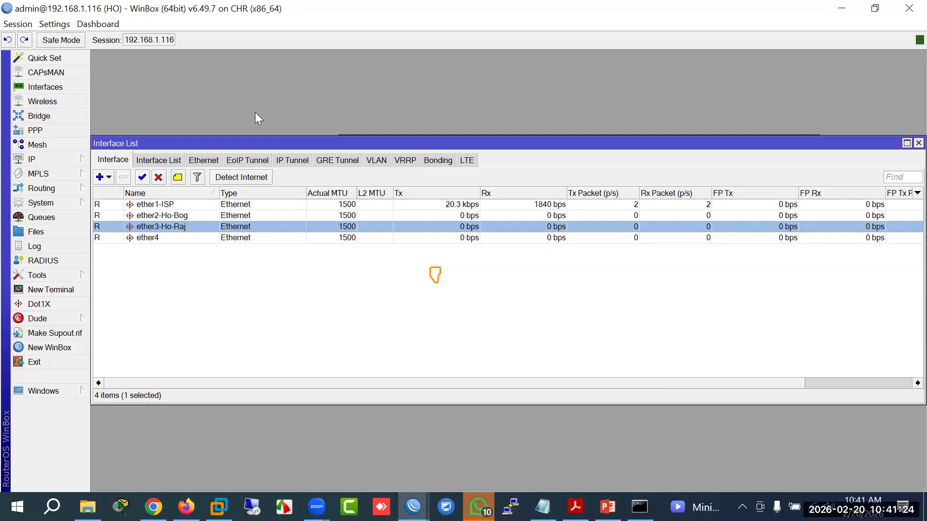
{"action": "left_click", "coordinate": [848, 12]}
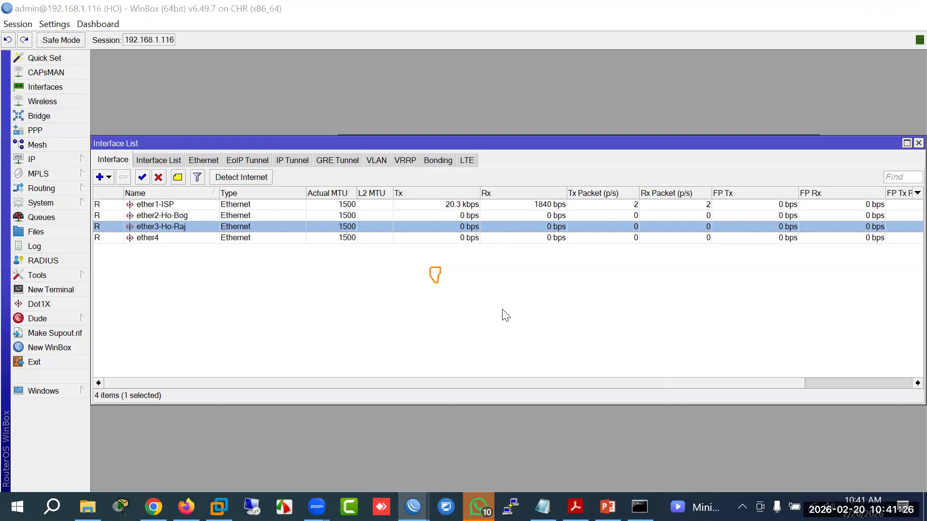
{"action": "left_click", "coordinate": [412, 507]}
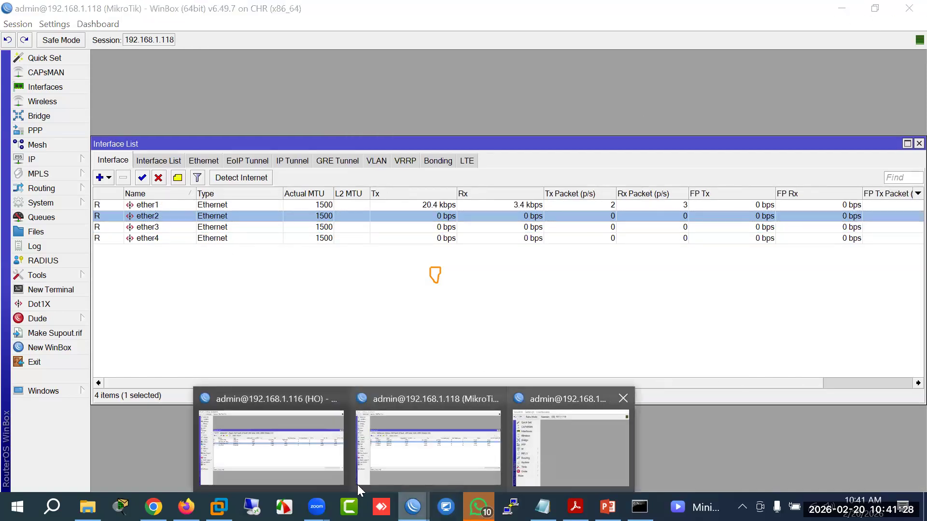
{"action": "left_click", "coordinate": [186, 506]}
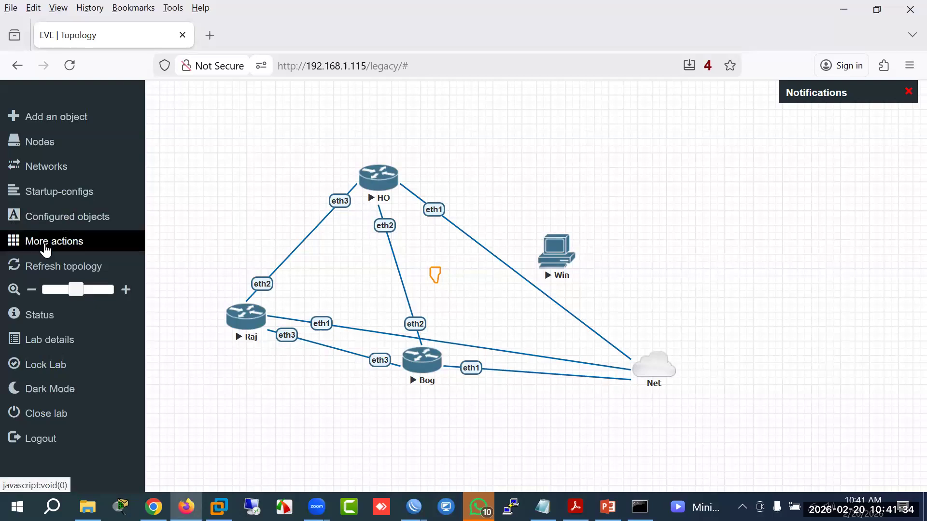
Step: Stop all lab nodes and delete the Bog router from the topology
{"action": "left_click", "coordinate": [44, 241]}
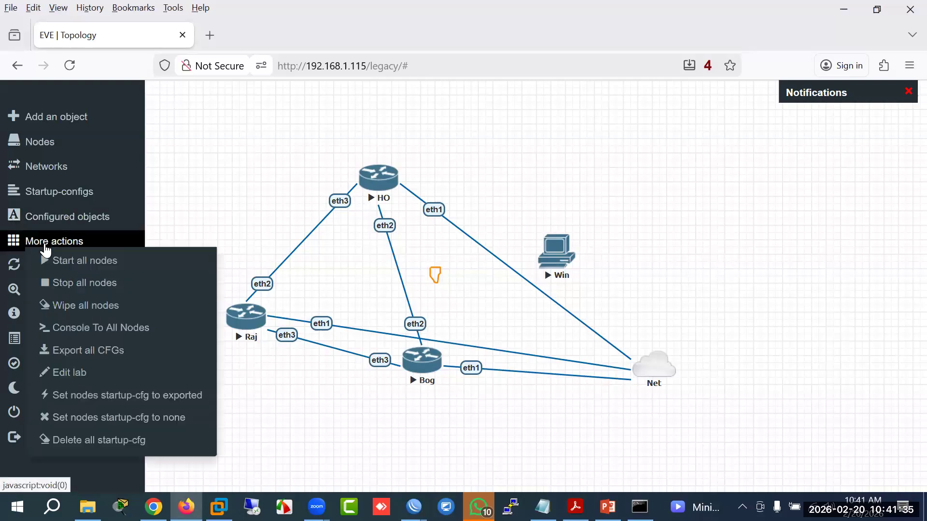
{"action": "left_click", "coordinate": [88, 283]}
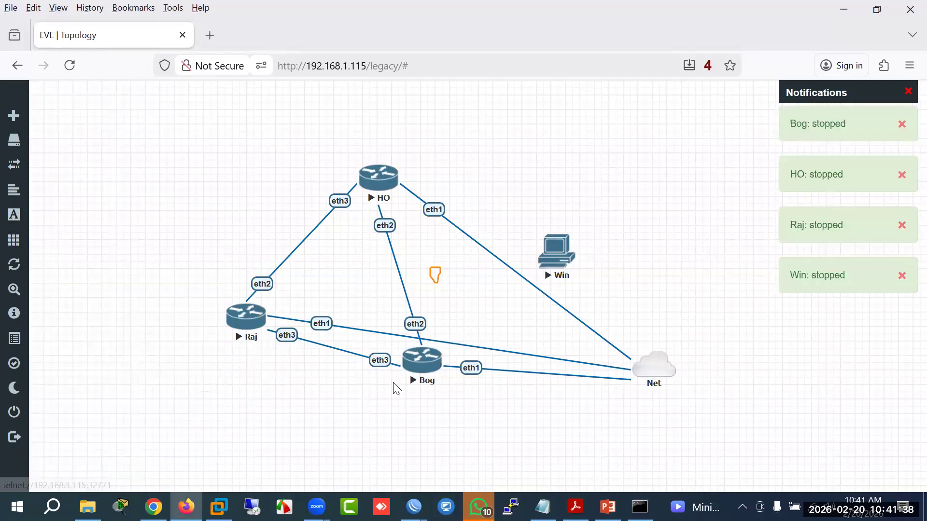
{"action": "right_click", "coordinate": [423, 376]}
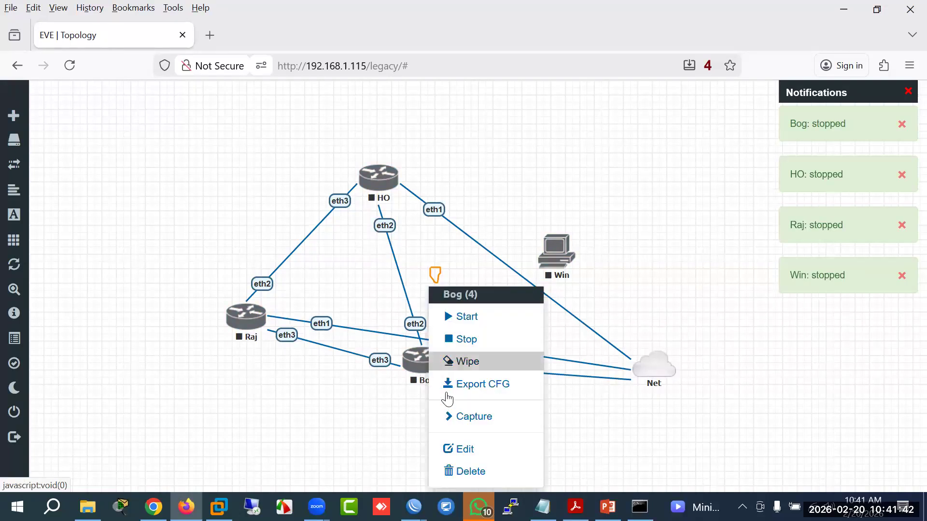
{"action": "left_click", "coordinate": [456, 472]}
{"action": "left_click", "coordinate": [418, 189]}
Step: Add a MikroTik RouterOS node named bog and start linking its eth1 to Net
{"action": "right_click", "coordinate": [367, 418]}
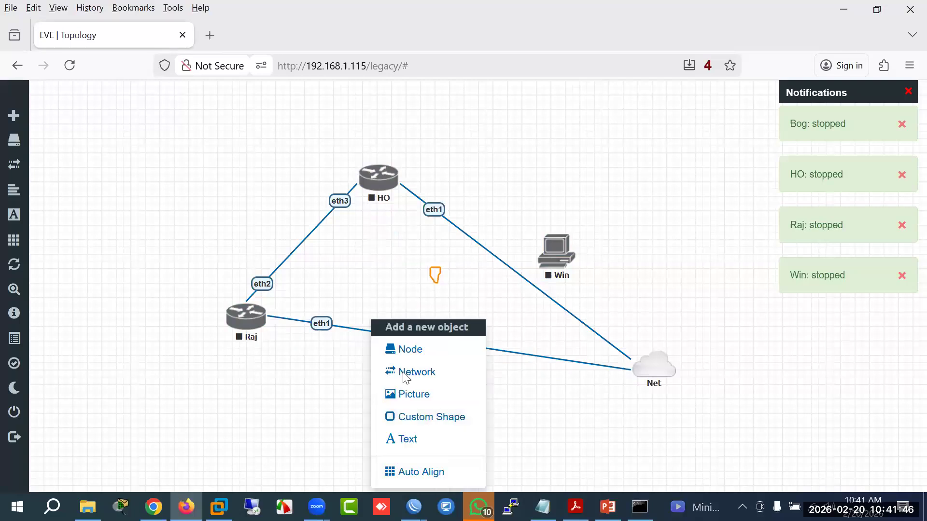
{"action": "left_click", "coordinate": [405, 347]}
{"action": "type", "text": "mik"}
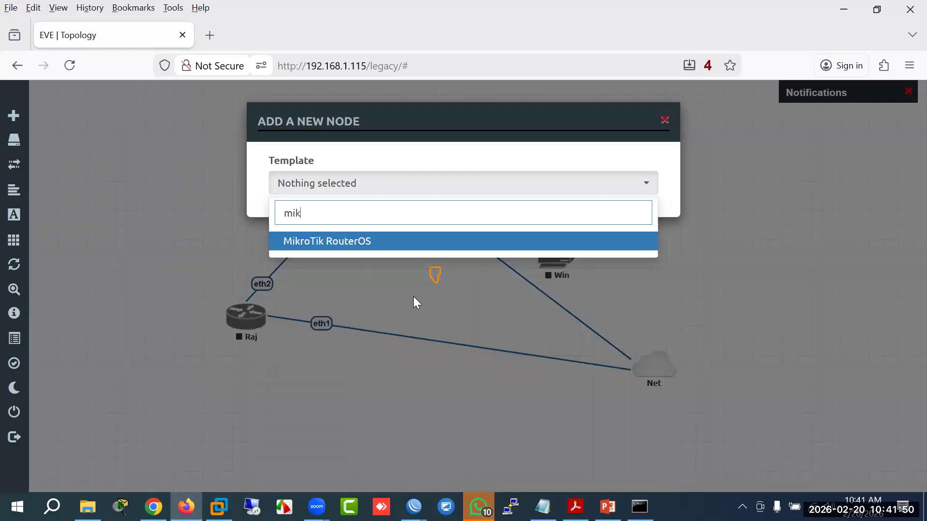
{"action": "left_click", "coordinate": [389, 249]}
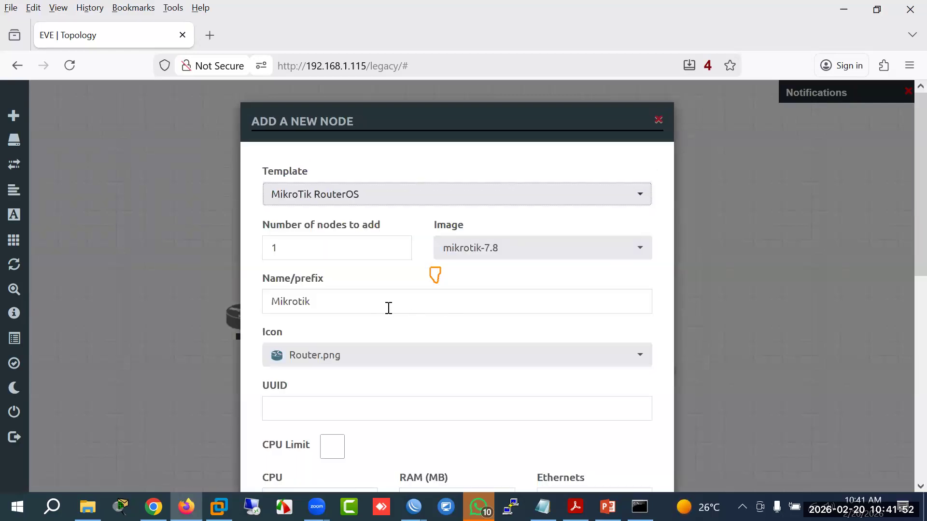
{"action": "scroll", "coordinate": [475, 402], "scroll_direction": "down", "scroll_amount": 4}
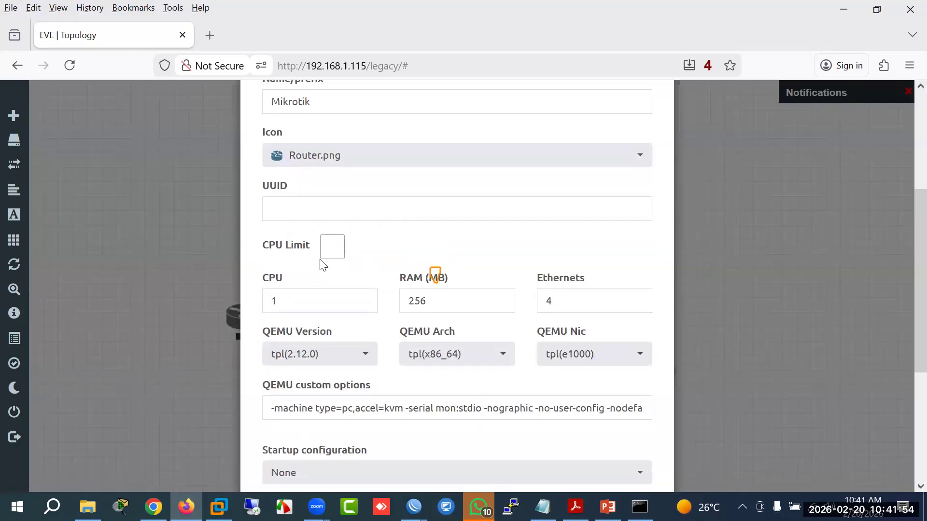
{"action": "scroll", "coordinate": [324, 241], "scroll_direction": "up", "scroll_amount": 3}
{"action": "left_click_drag", "start_coordinate": [322, 234], "coordinate": [8, 228]}
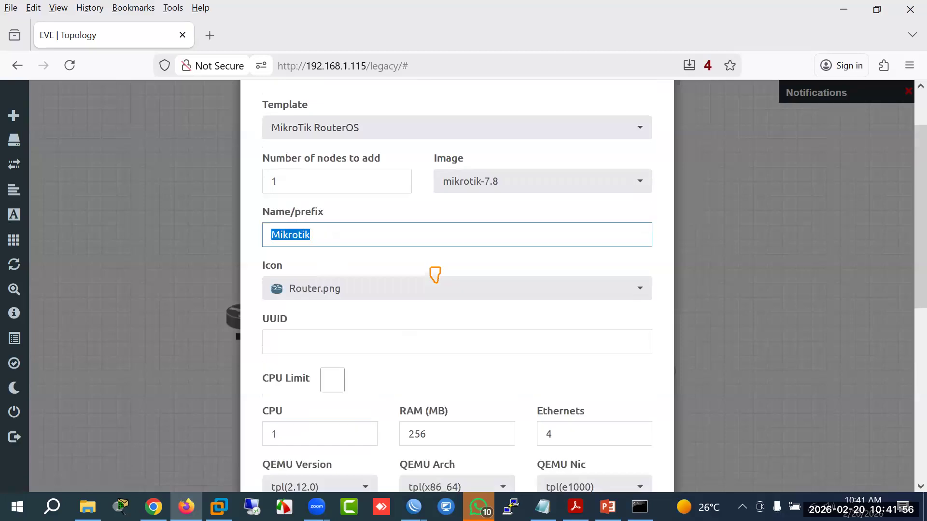
{"action": "type", "text": "bog"}
{"action": "key", "text": "Return"}
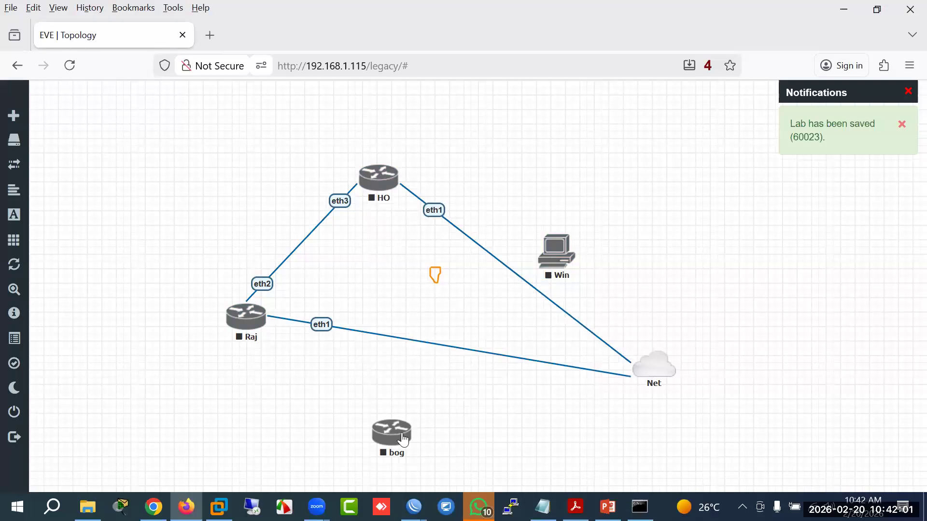
{"action": "left_click_drag", "start_coordinate": [406, 429], "coordinate": [655, 377]}
Step: Save bog's eth1 link to Net, then cable bog to HO and to Raj
{"action": "left_click", "coordinate": [494, 412]}
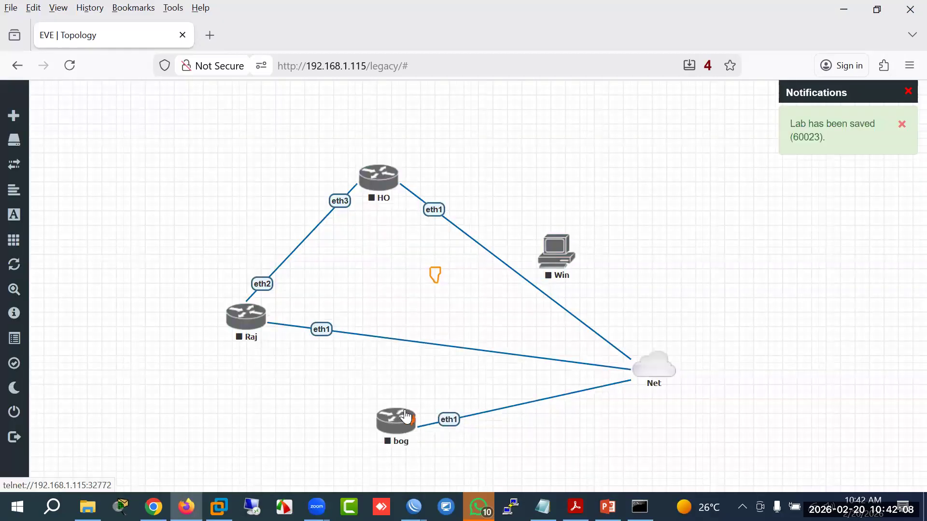
{"action": "left_click_drag", "start_coordinate": [405, 416], "coordinate": [410, 401]}
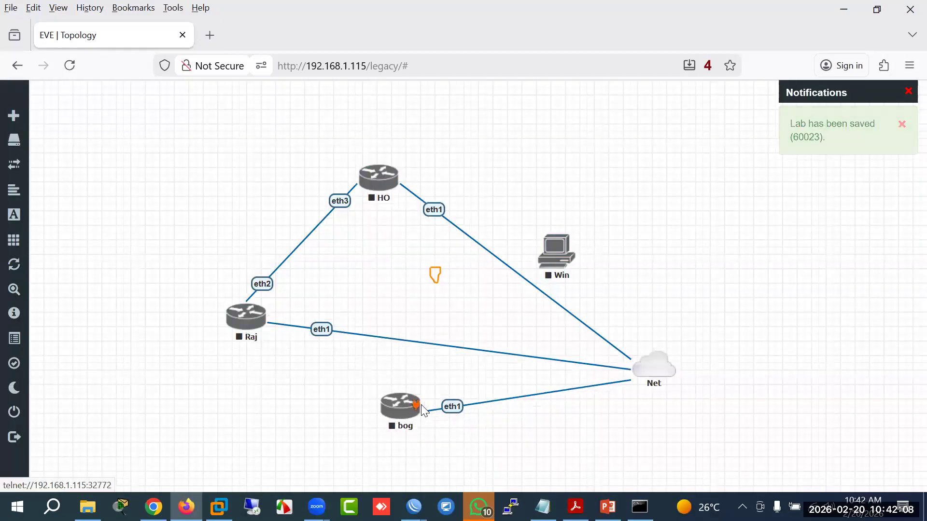
{"action": "left_click_drag", "start_coordinate": [397, 186], "coordinate": [416, 410]}
{"action": "left_click", "coordinate": [492, 475]}
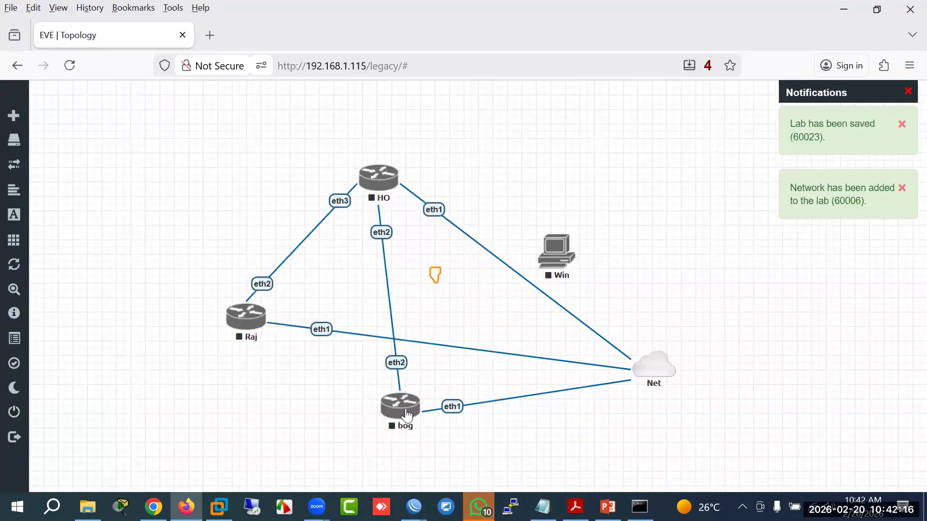
{"action": "left_click_drag", "start_coordinate": [414, 406], "coordinate": [258, 333]}
{"action": "left_click", "coordinate": [482, 475]}
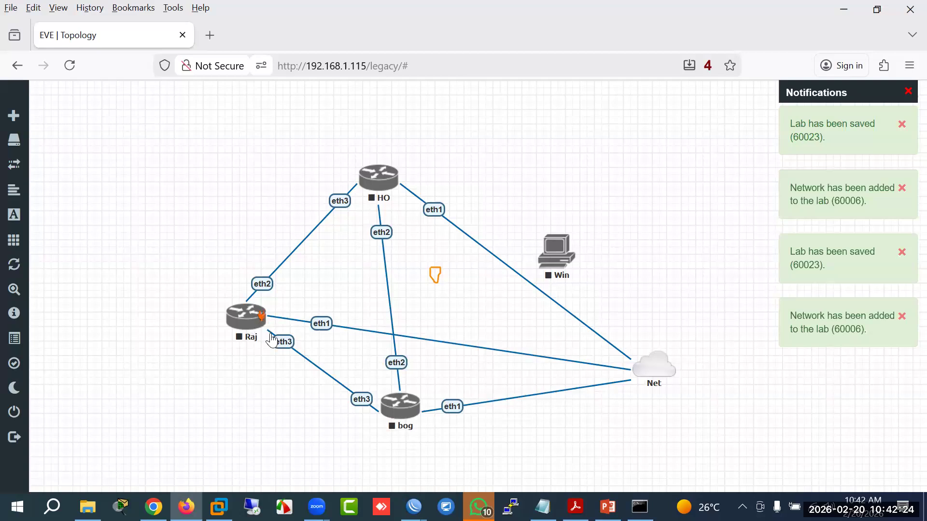
Step: Start all nodes in the lab
{"action": "mouse_move", "coordinate": [55, 229]}
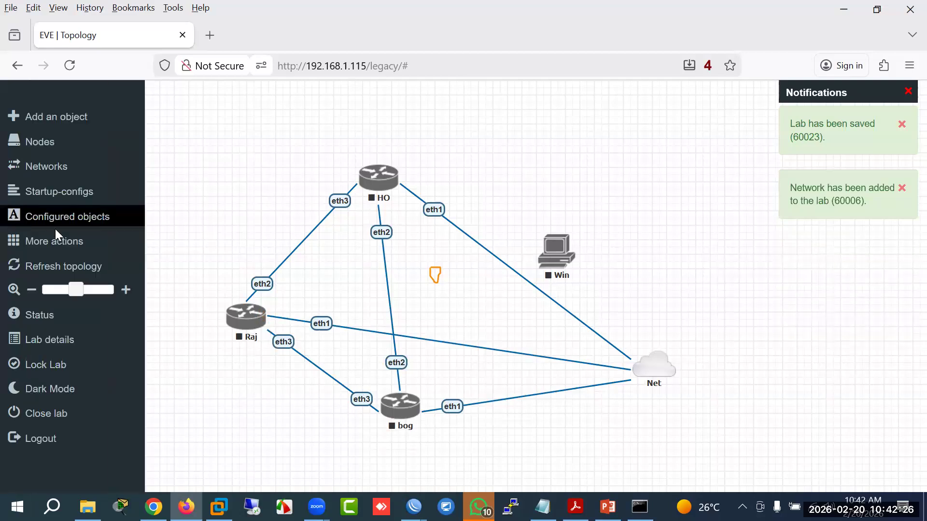
{"action": "left_click", "coordinate": [54, 249]}
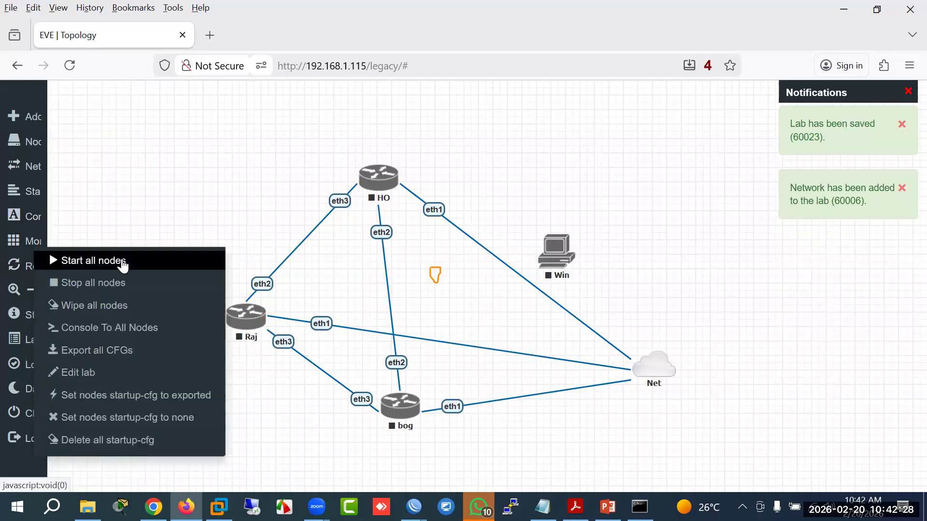
{"action": "left_click", "coordinate": [122, 262]}
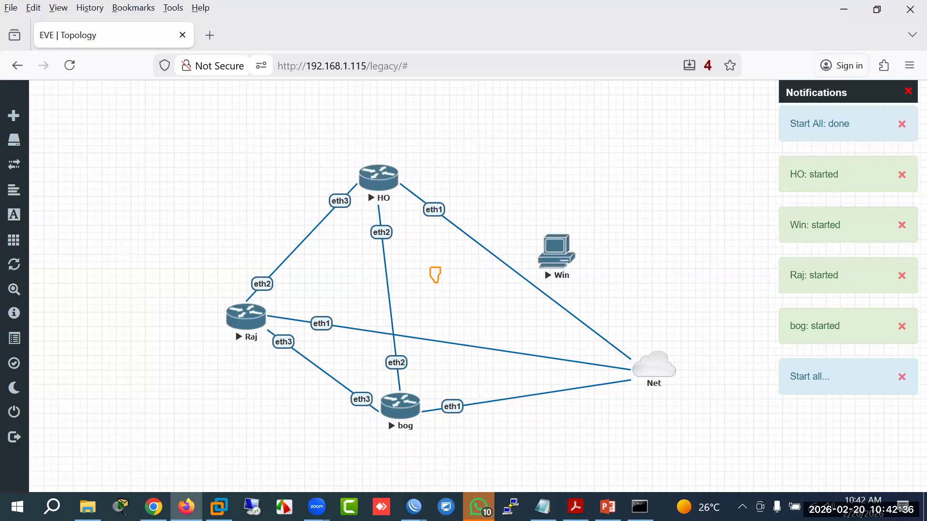
Step: Abort the stalled 192.168.1.119 attempt and connect WinBox to HO at 192.168.1.116
{"action": "mouse_move", "coordinate": [412, 506]}
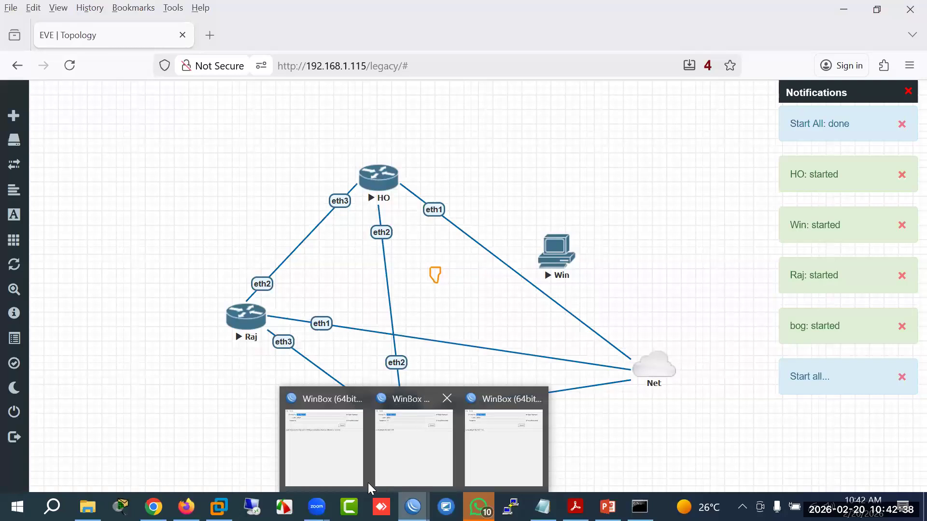
{"action": "left_click", "coordinate": [362, 448]}
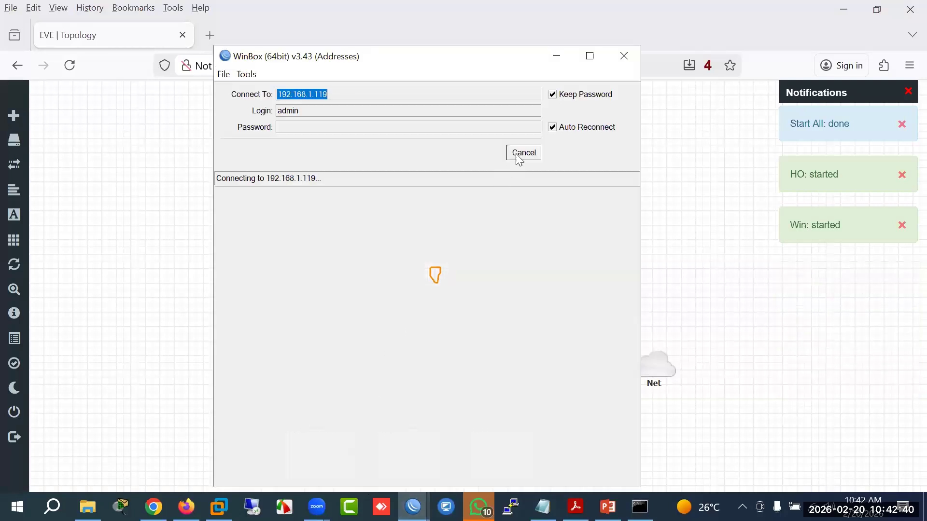
{"action": "left_click", "coordinate": [519, 153]}
{"action": "mouse_move", "coordinate": [413, 506]}
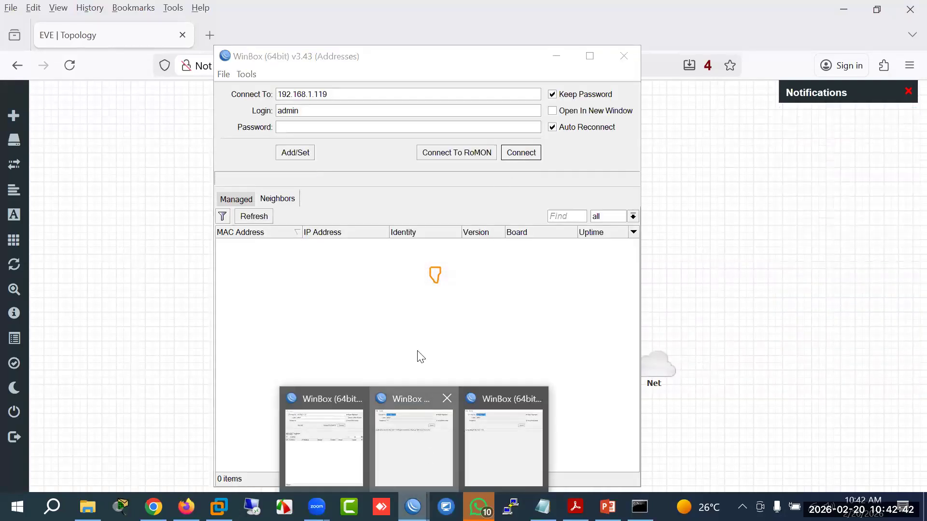
{"action": "left_click", "coordinate": [413, 439]}
{"action": "left_click", "coordinate": [316, 107]}
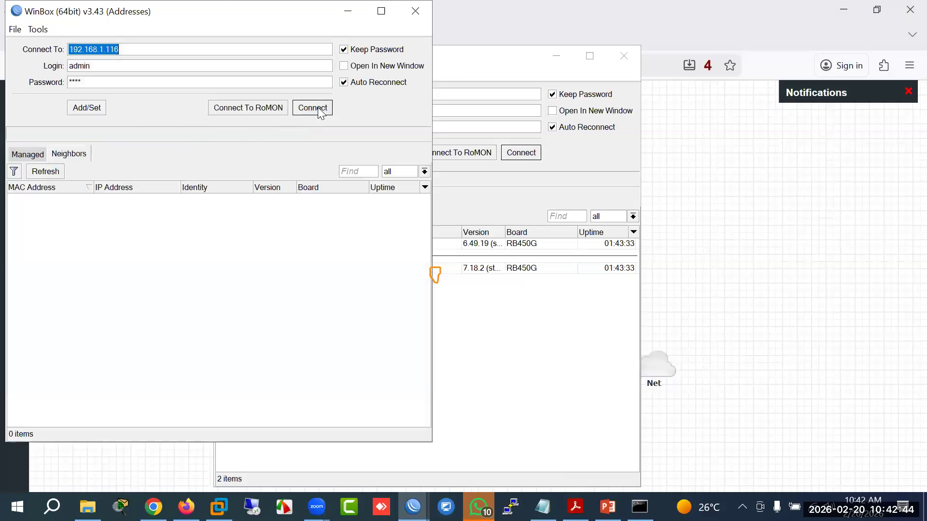
{"action": "left_click", "coordinate": [312, 108]}
{"action": "left_click", "coordinate": [318, 111]}
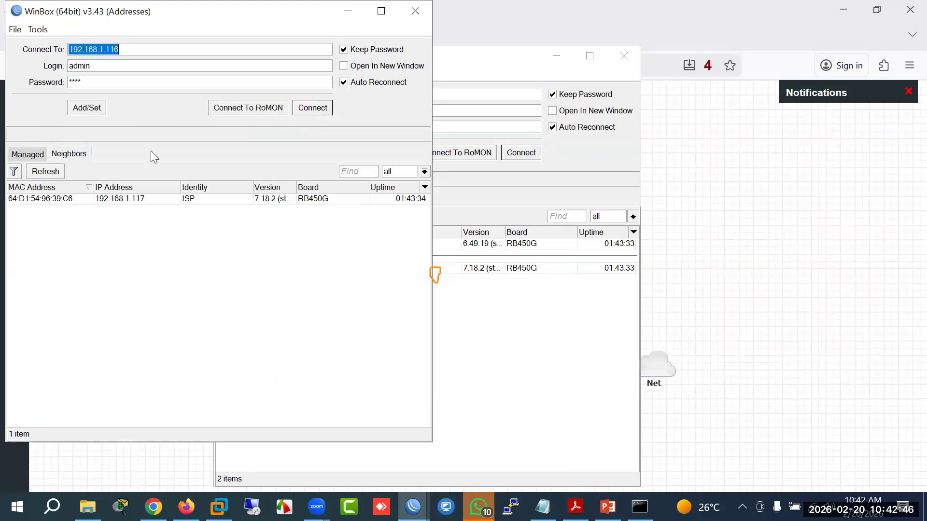
{"action": "left_click", "coordinate": [302, 109]}
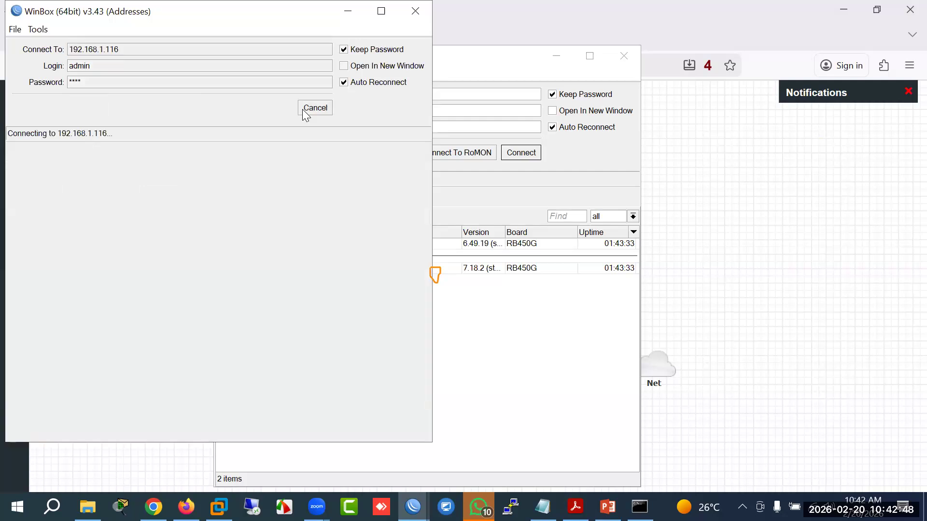
{"action": "left_click_drag", "start_coordinate": [261, 11], "coordinate": [410, 159]}
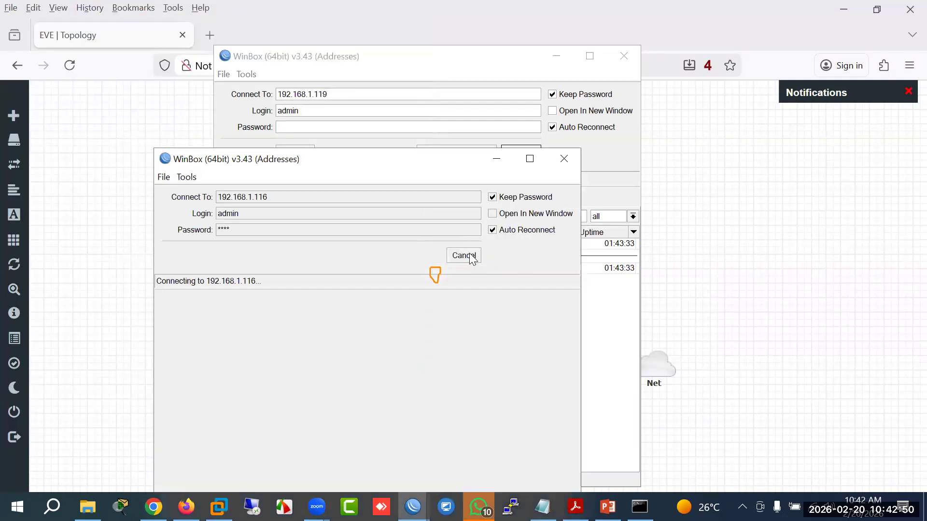
{"action": "left_click", "coordinate": [471, 260]}
{"action": "left_click", "coordinate": [465, 259]}
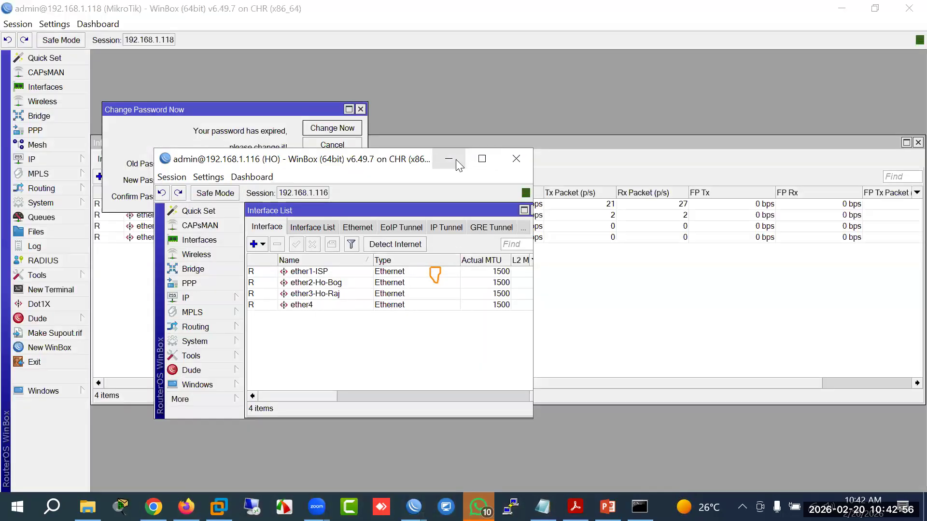
Step: Dismiss the expired-password prompt and bring the 192.168.1.118 interface list to the front
{"action": "left_click", "coordinate": [456, 162]}
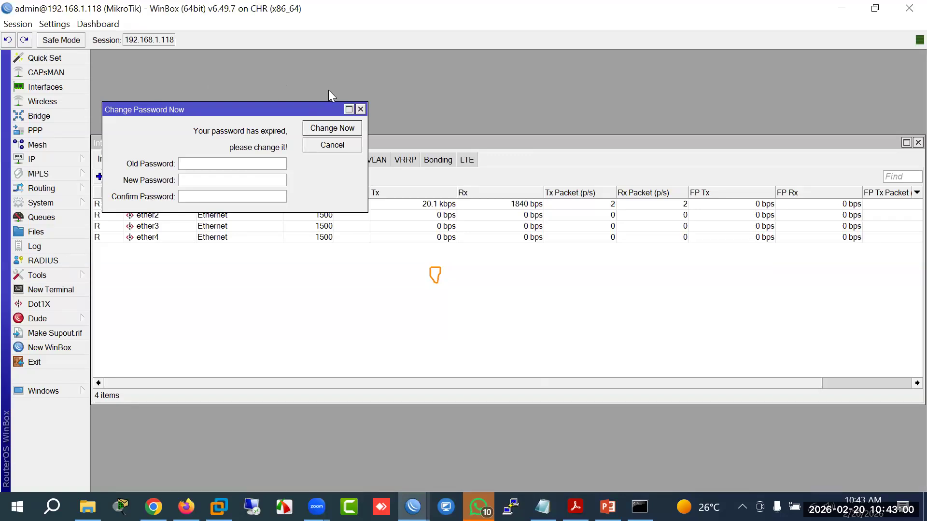
{"action": "left_click", "coordinate": [361, 109]}
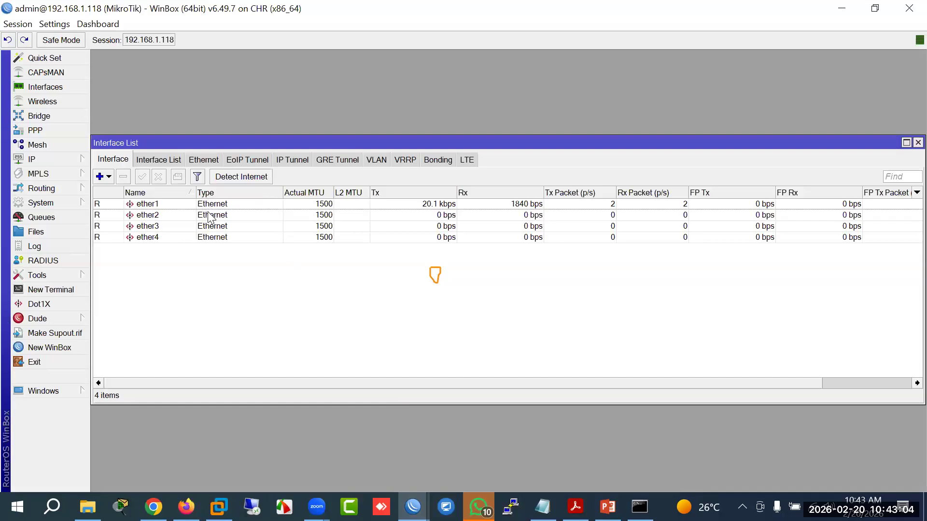
{"action": "mouse_move", "coordinate": [412, 507]}
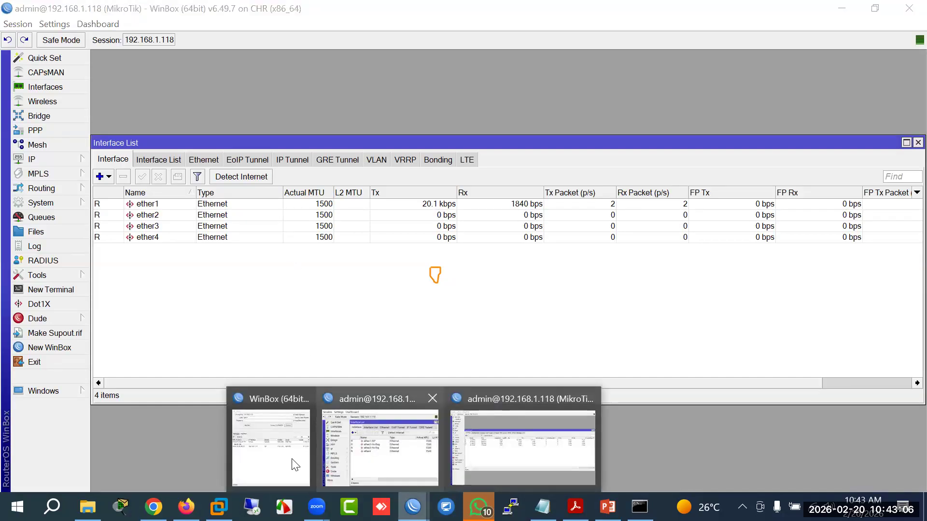
{"action": "left_click", "coordinate": [282, 467]}
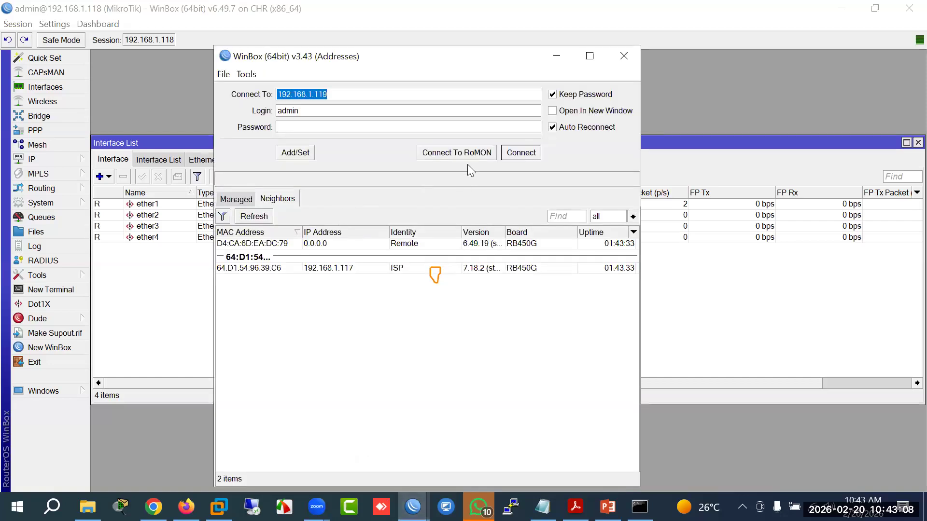
{"action": "left_click", "coordinate": [413, 507]}
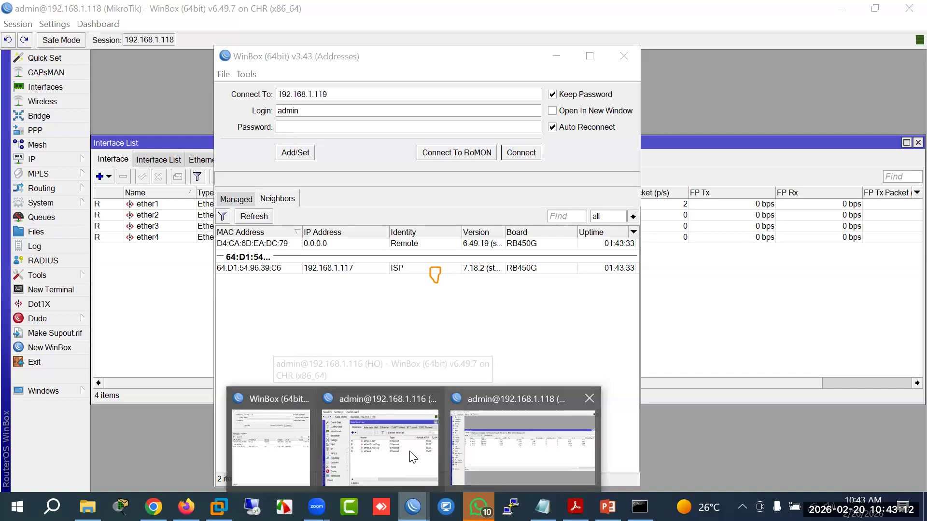
{"action": "left_click", "coordinate": [381, 435]}
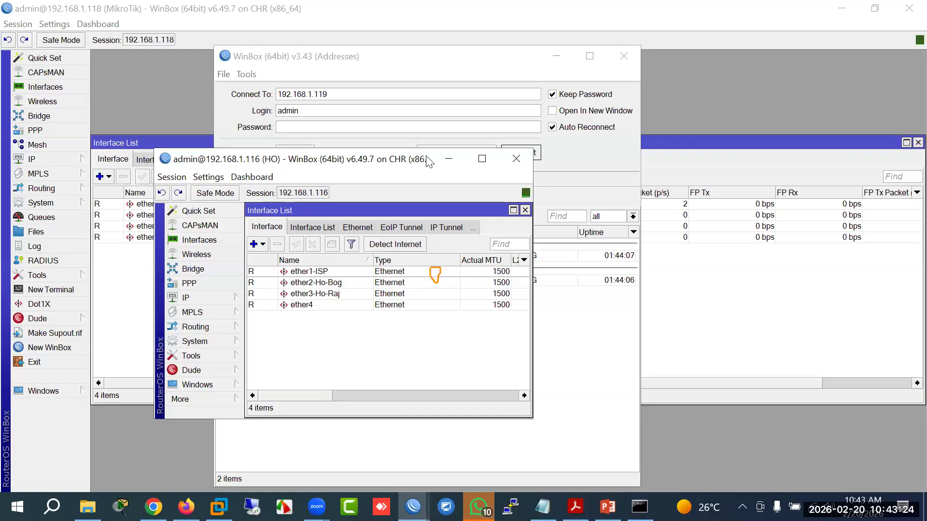
{"action": "left_click", "coordinate": [448, 158]}
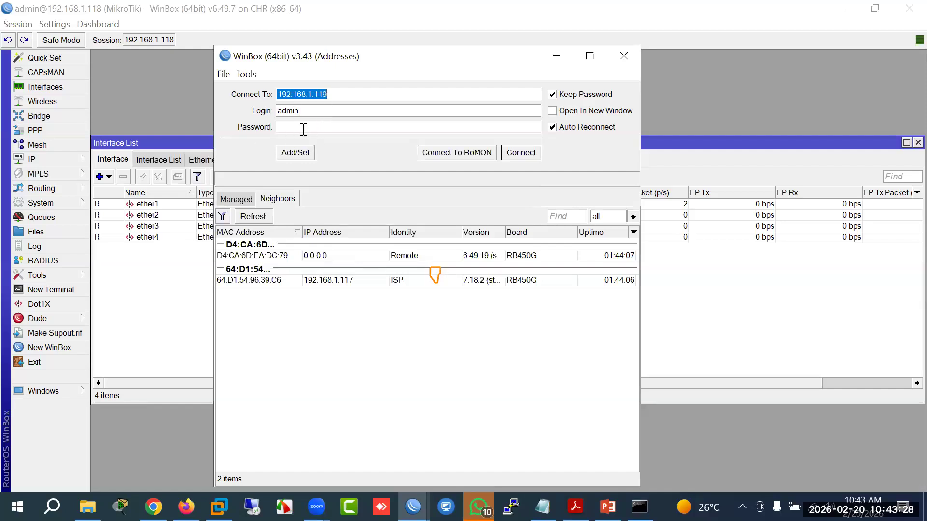
{"action": "left_click", "coordinate": [207, 73]}
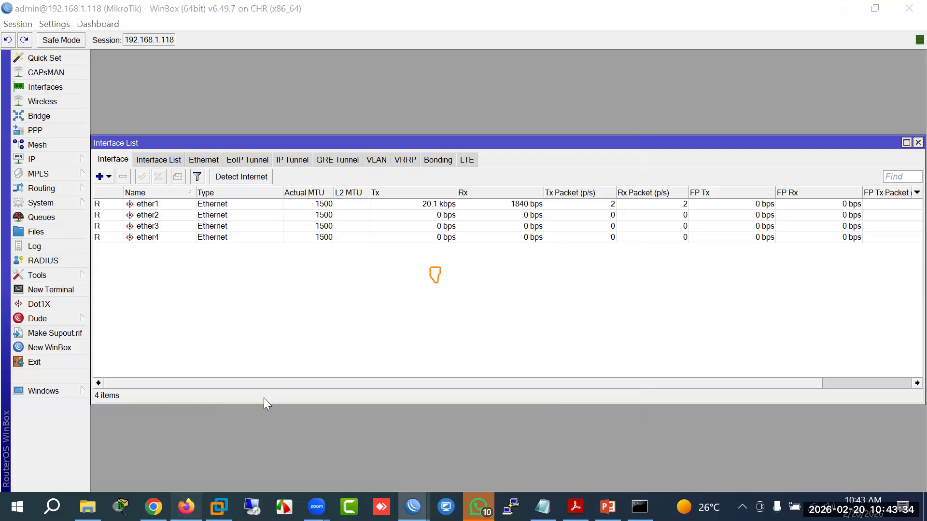
{"action": "left_click", "coordinate": [186, 507]}
{"action": "key", "text": "alt+Tab"}
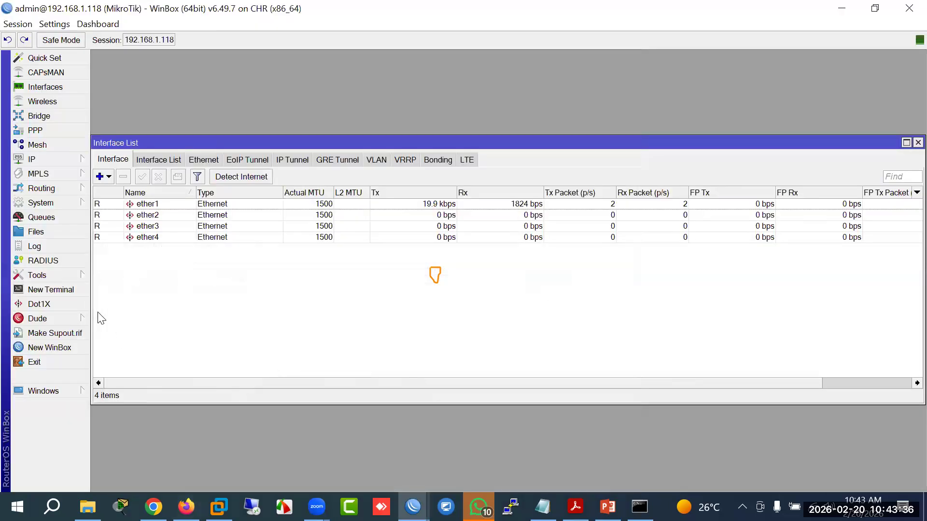
Step: Set the 192.168.1.118 router's identity to raj
{"action": "left_click", "coordinate": [68, 203]}
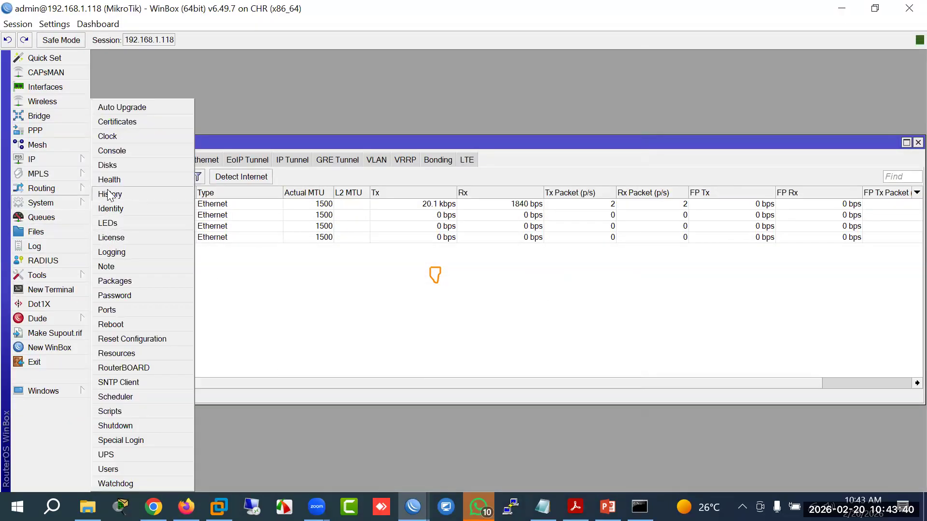
{"action": "left_click", "coordinate": [116, 208]}
{"action": "type", "text": "raj"}
{"action": "key", "text": "Return"}
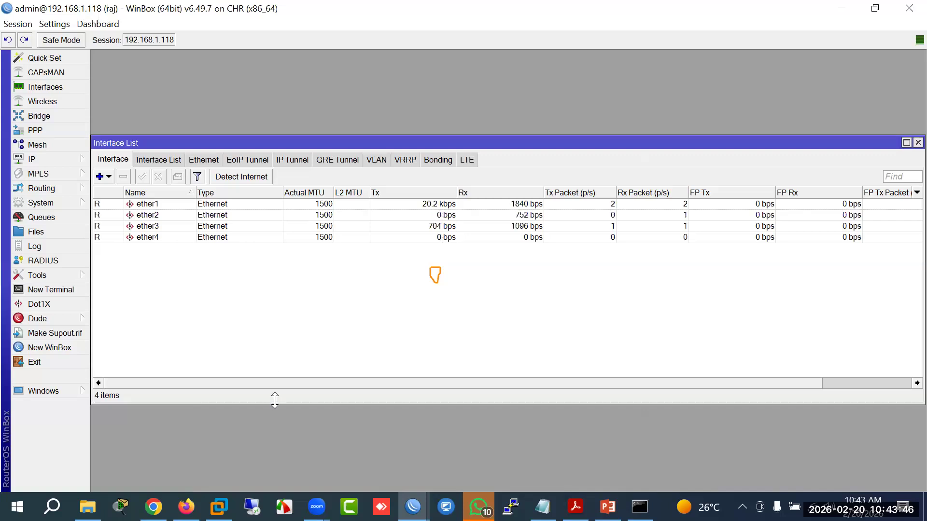
Step: Open a WinBox session to 192.168.1.119, skipping the expired-password change
{"action": "mouse_move", "coordinate": [413, 507]}
{"action": "left_click", "coordinate": [486, 470]}
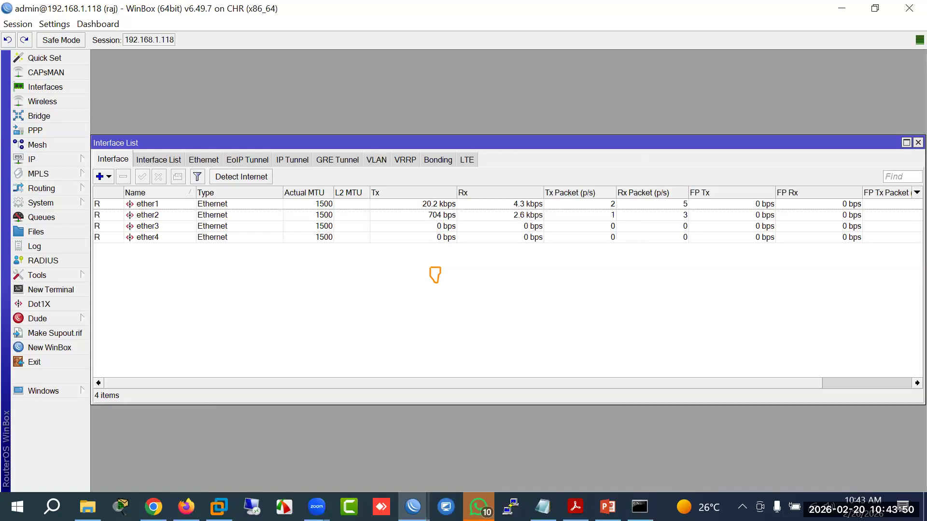
{"action": "left_click", "coordinate": [271, 444]}
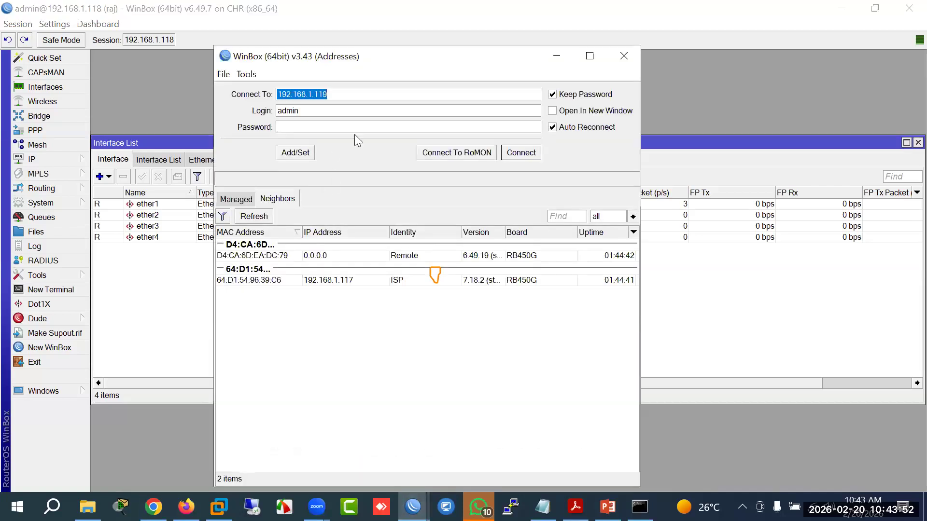
{"action": "left_click", "coordinate": [519, 153]}
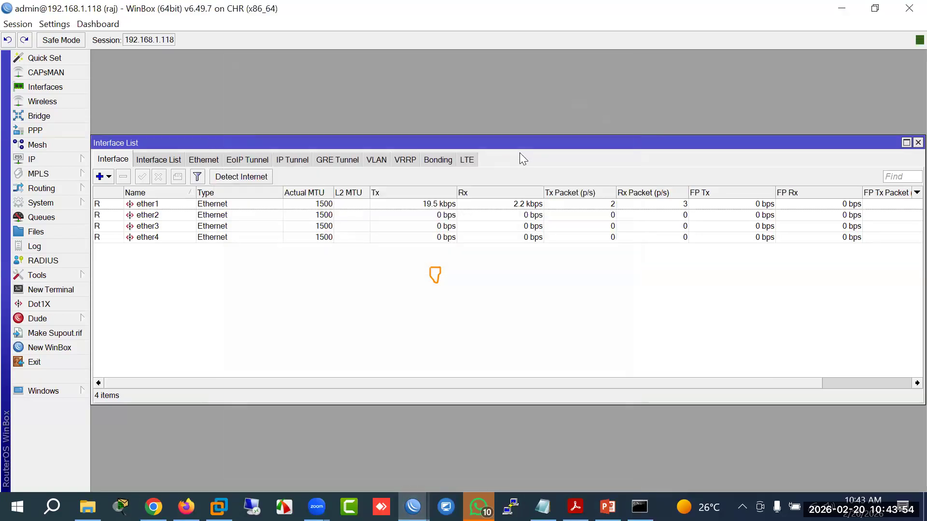
{"action": "left_click_drag", "start_coordinate": [415, 62], "coordinate": [414, 146]}
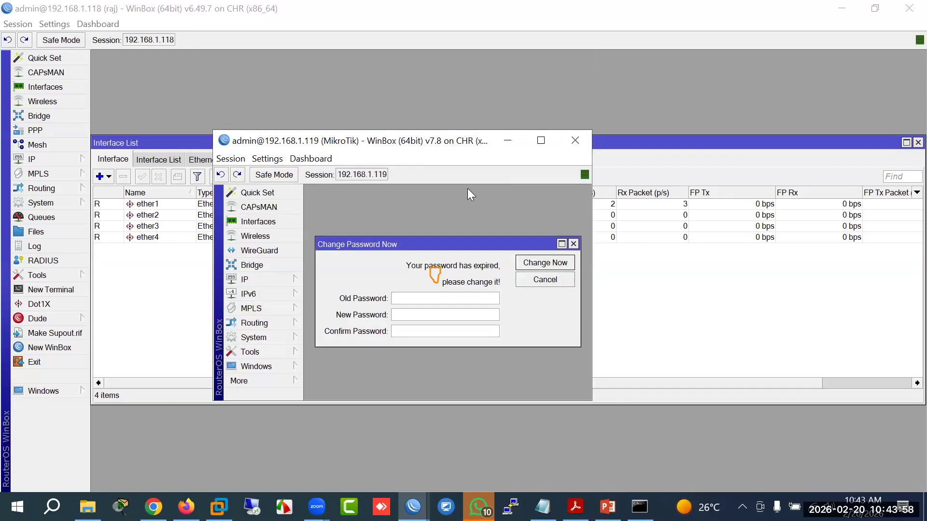
{"action": "left_click", "coordinate": [533, 281]}
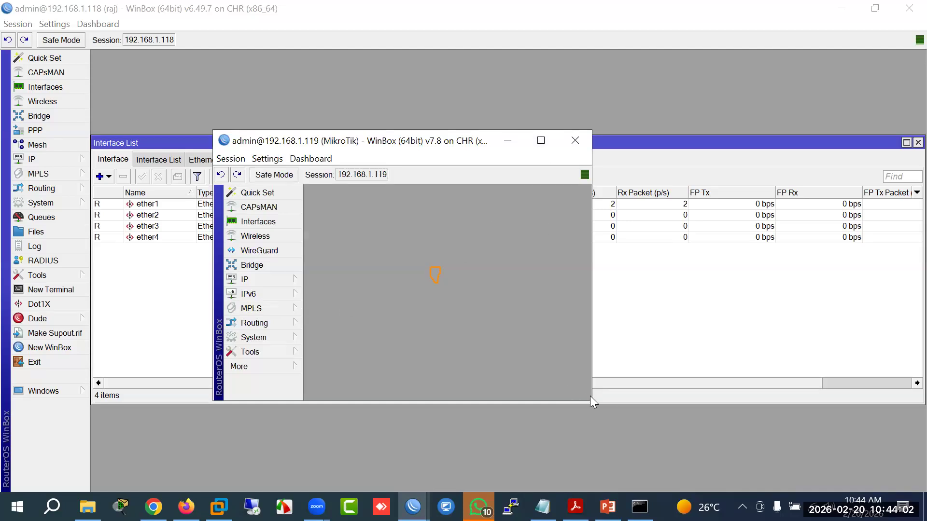
{"action": "left_click_drag", "start_coordinate": [592, 407], "coordinate": [666, 464]}
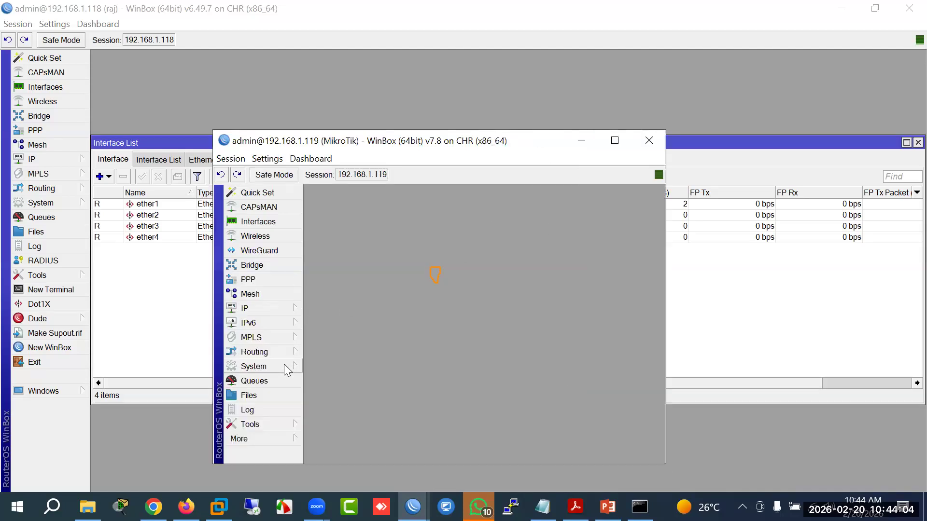
Step: Set the 192.168.1.119 router's identity to Bog
{"action": "left_click", "coordinate": [290, 367]}
{"action": "left_click", "coordinate": [324, 209]}
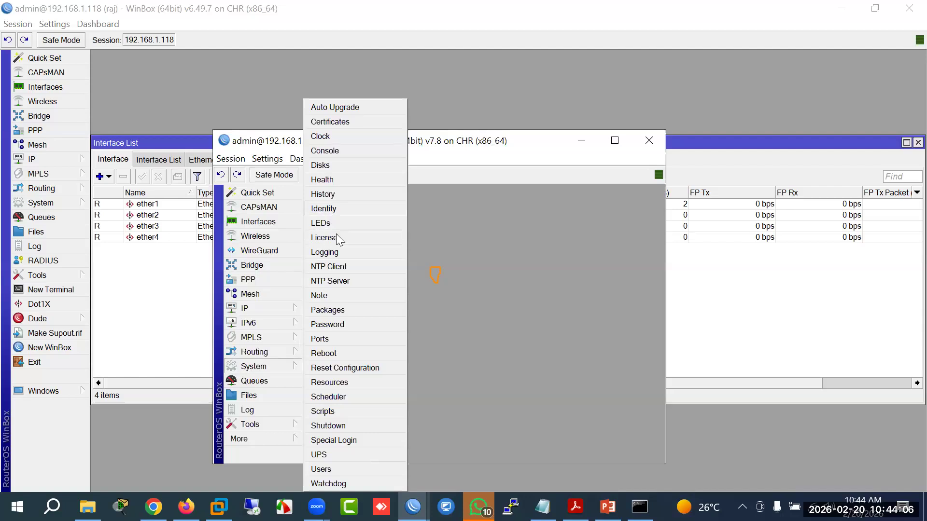
{"action": "type", "text": "Bog"}
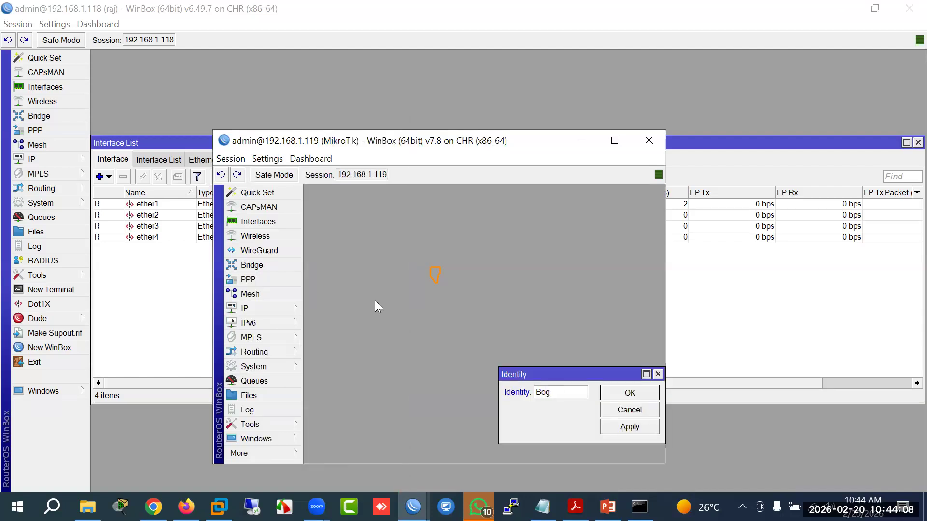
{"action": "left_click", "coordinate": [626, 397]}
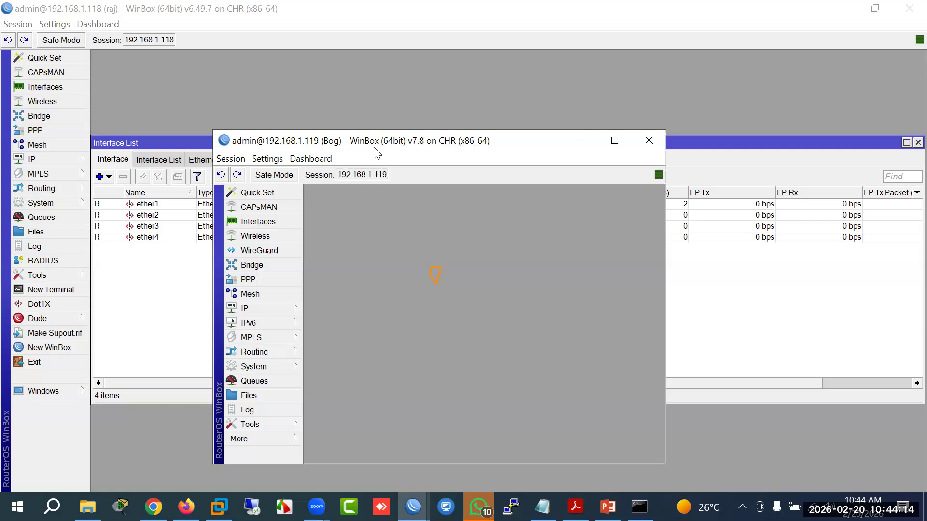
{"action": "left_click_drag", "start_coordinate": [388, 147], "coordinate": [401, 133]}
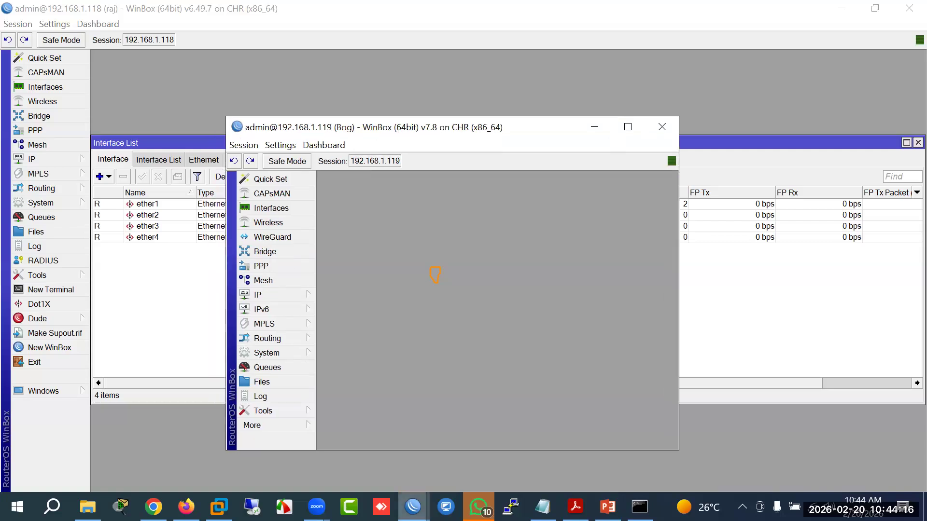
{"action": "mouse_move", "coordinate": [413, 507]}
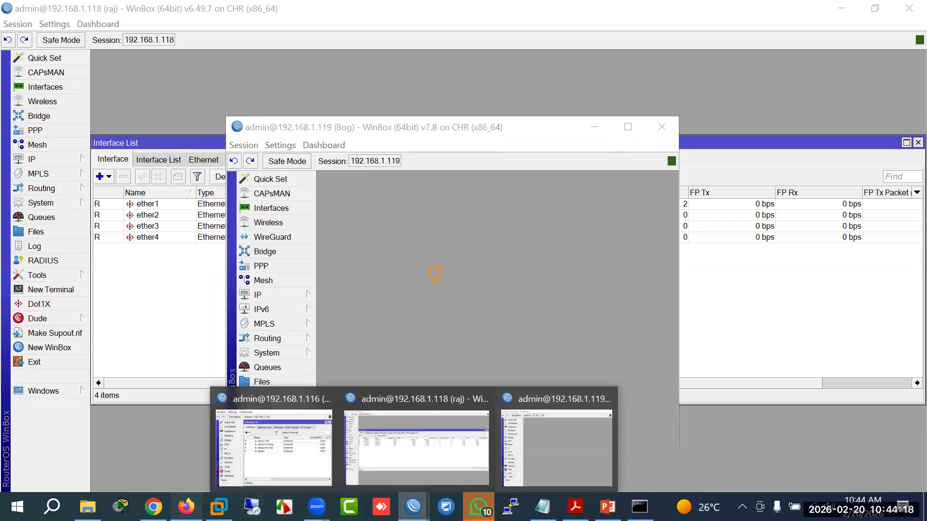
{"action": "left_click", "coordinate": [186, 507]}
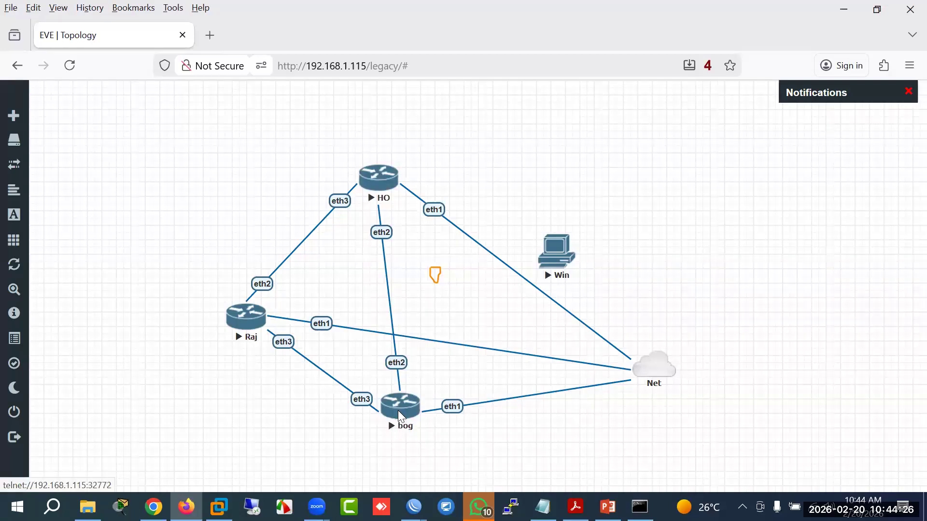
Step: Check HO's ether2-Ho-Bog and ether3-Ho-Raj interface names against the EVE-NG topology links
{"action": "mouse_move", "coordinate": [413, 506]}
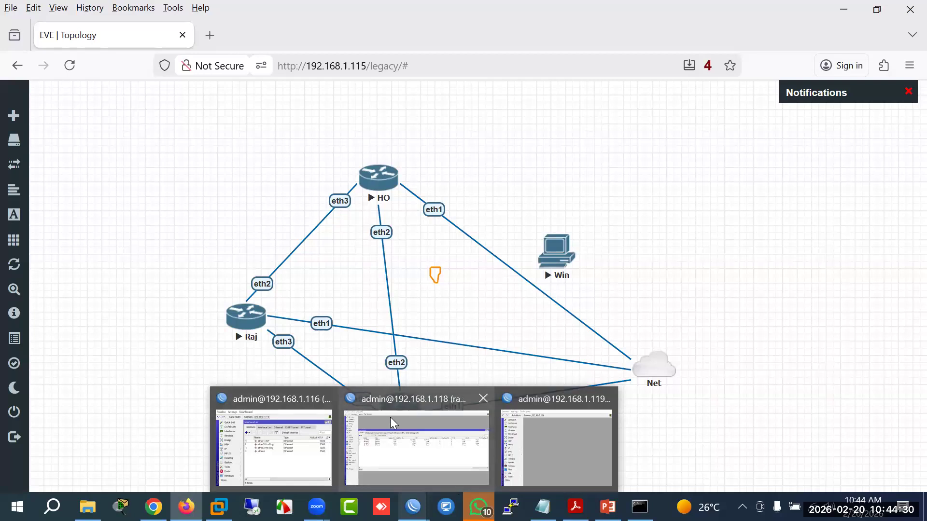
{"action": "left_click", "coordinate": [327, 389]}
{"action": "left_click", "coordinate": [323, 285]}
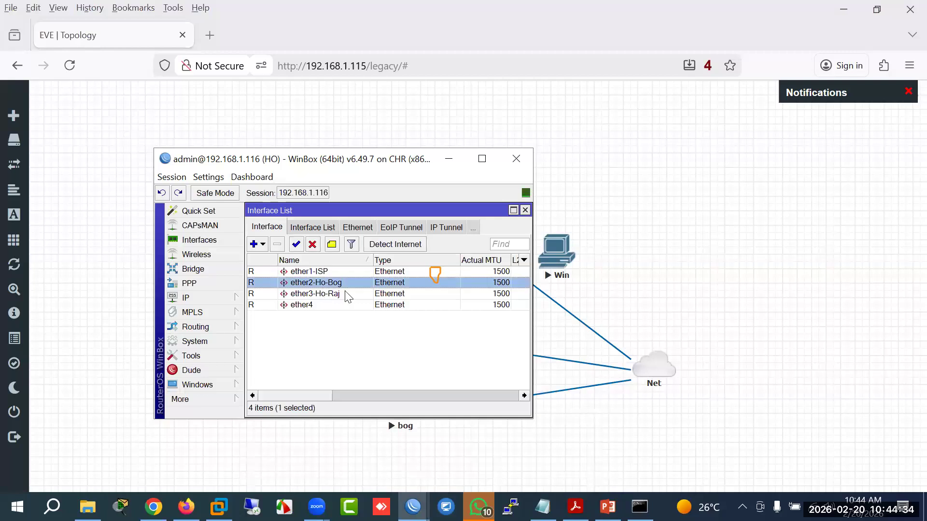
{"action": "left_click", "coordinate": [332, 295]}
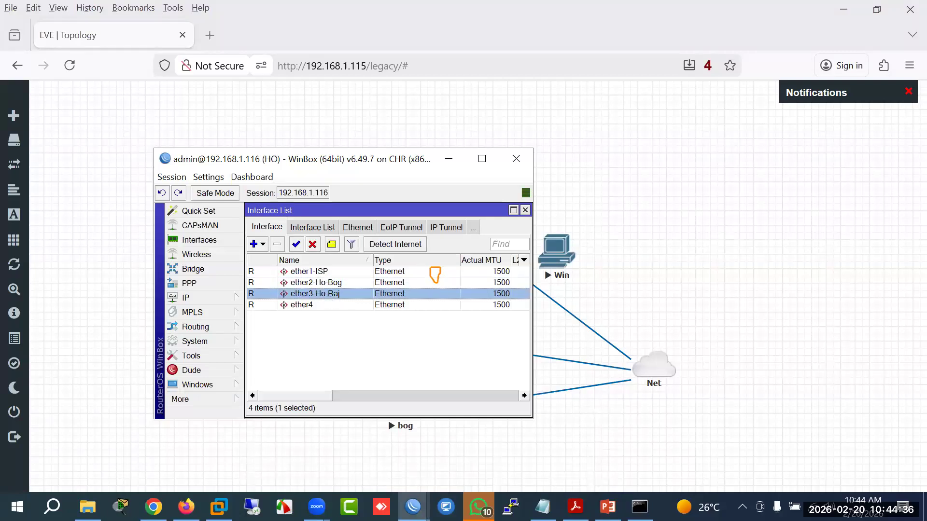
{"action": "left_click", "coordinate": [186, 506]}
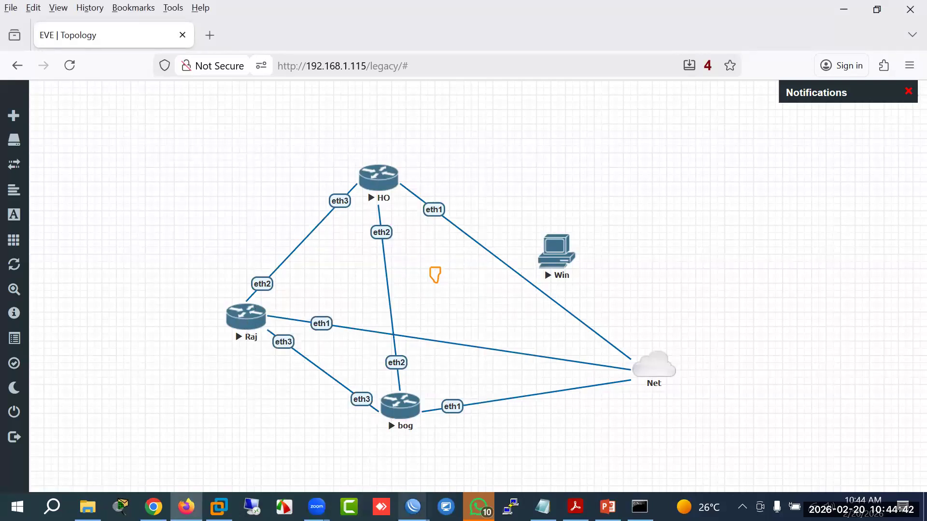
{"action": "mouse_move", "coordinate": [413, 507]}
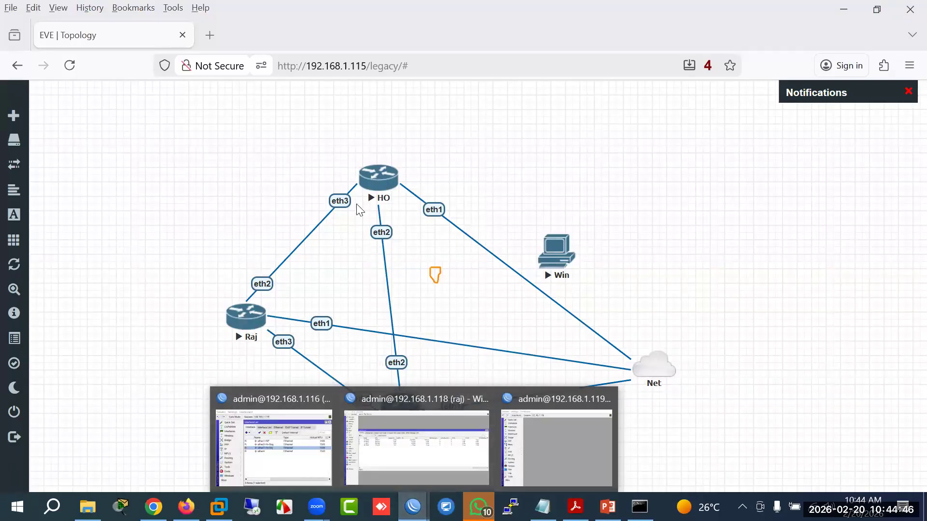
Step: Rename Raj's ether2 to ether2-Raj-Ho and cross-check the topology and HO's session
{"action": "left_click", "coordinate": [420, 458]}
{"action": "double_click", "coordinate": [155, 216]}
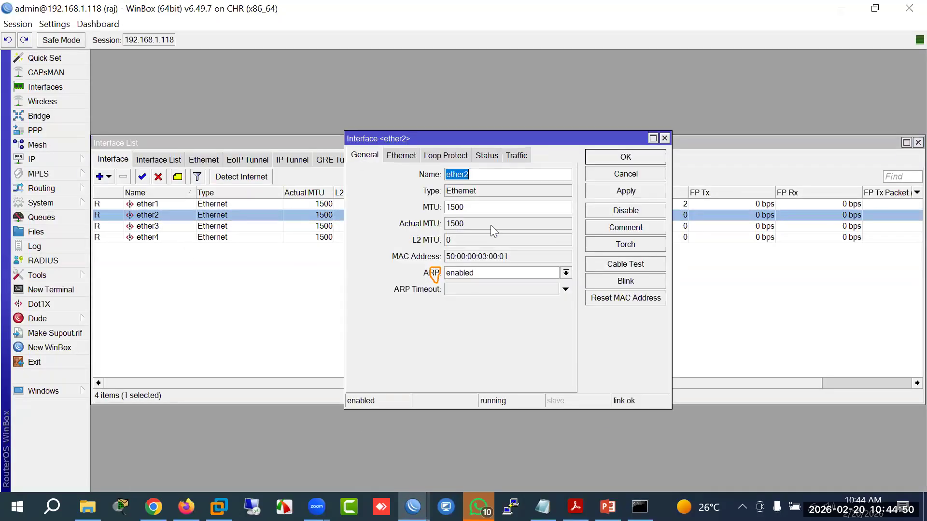
{"action": "left_click", "coordinate": [487, 176]}
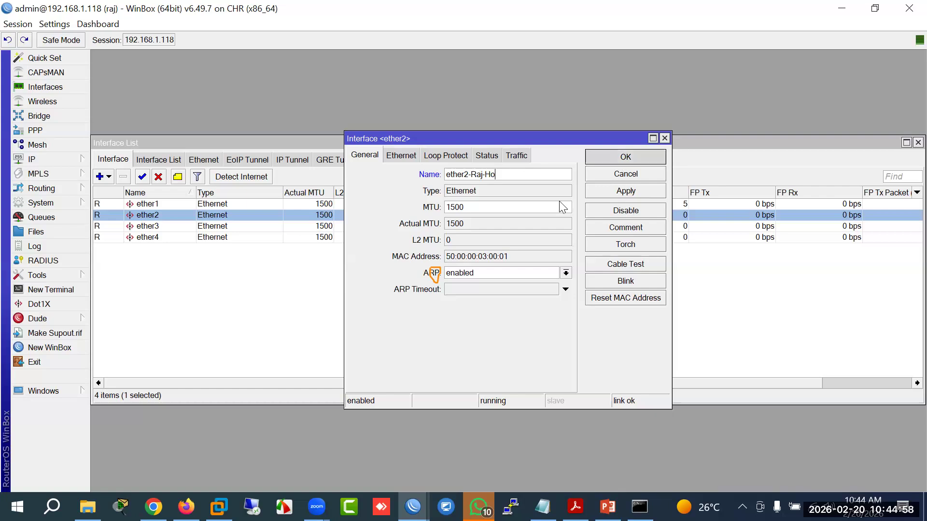
{"action": "key", "text": "Return"}
{"action": "left_click", "coordinate": [186, 506]}
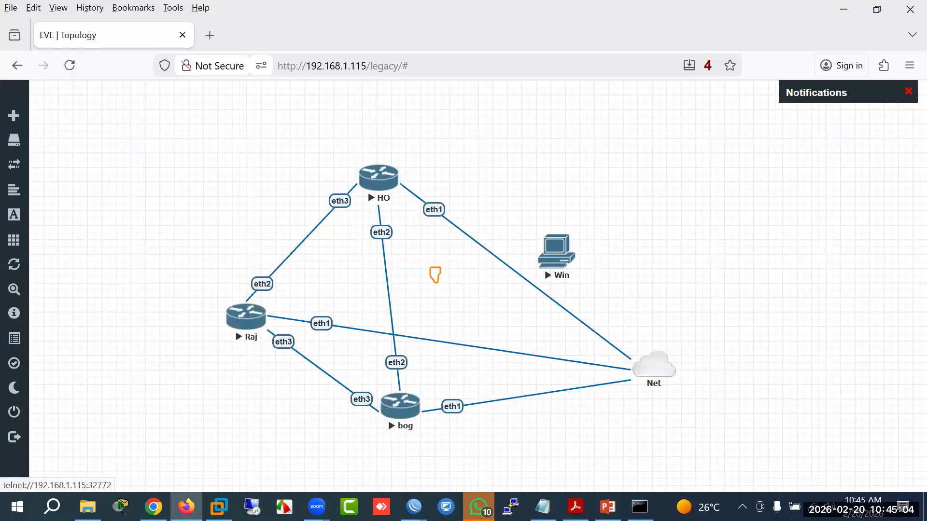
{"action": "mouse_move", "coordinate": [401, 489]}
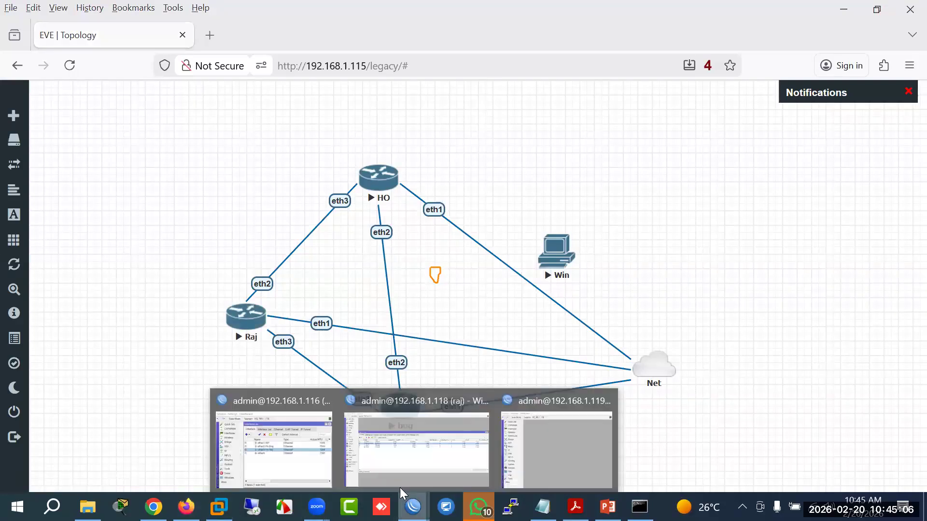
{"action": "left_click", "coordinate": [304, 466]}
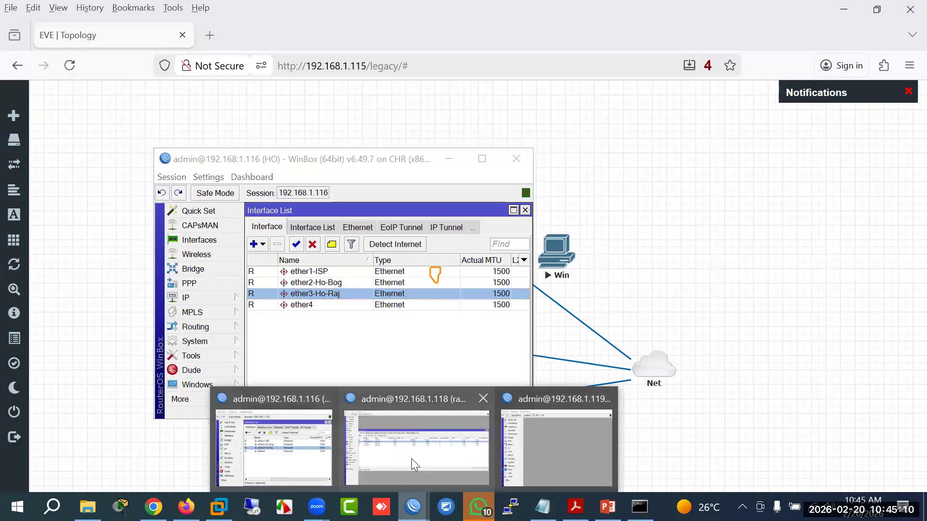
Step: Rename Raj's ether3 to ether3-Raj-Bog
{"action": "left_click", "coordinate": [411, 458]}
{"action": "double_click", "coordinate": [164, 226]}
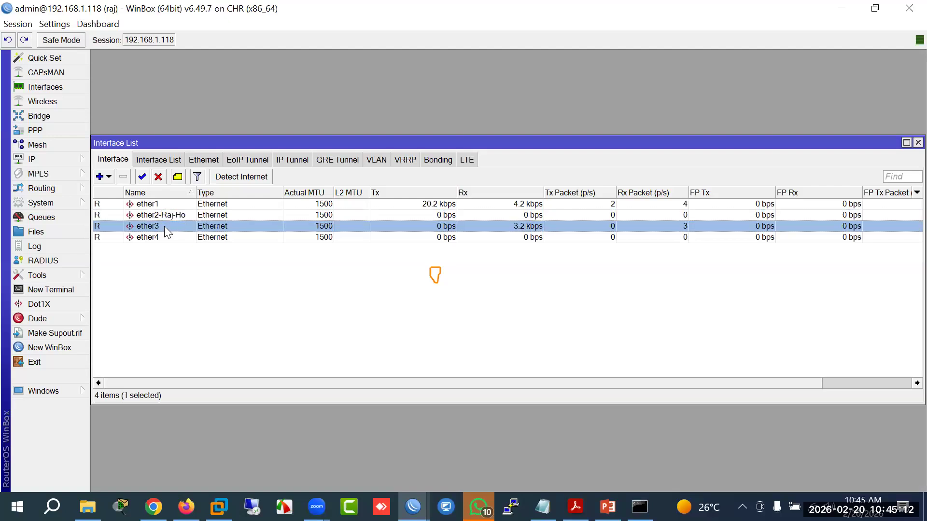
{"action": "left_click", "coordinate": [488, 177]}
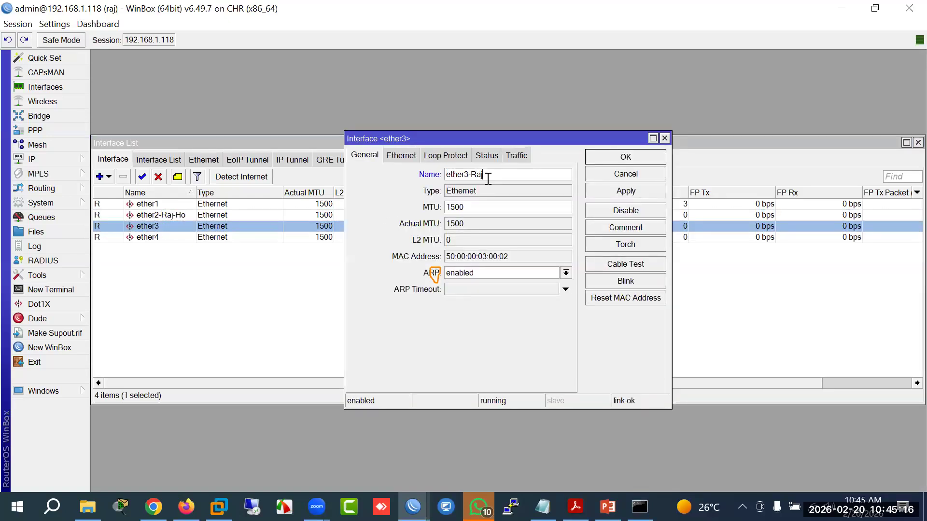
{"action": "type", "text": "-Raj-Ho"}
{"action": "key", "text": "Return"}
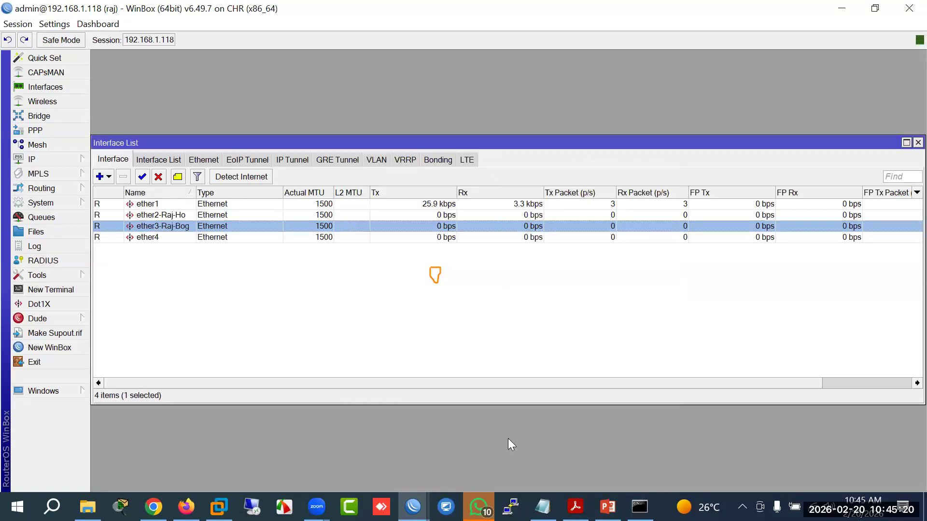
{"action": "mouse_move", "coordinate": [413, 506]}
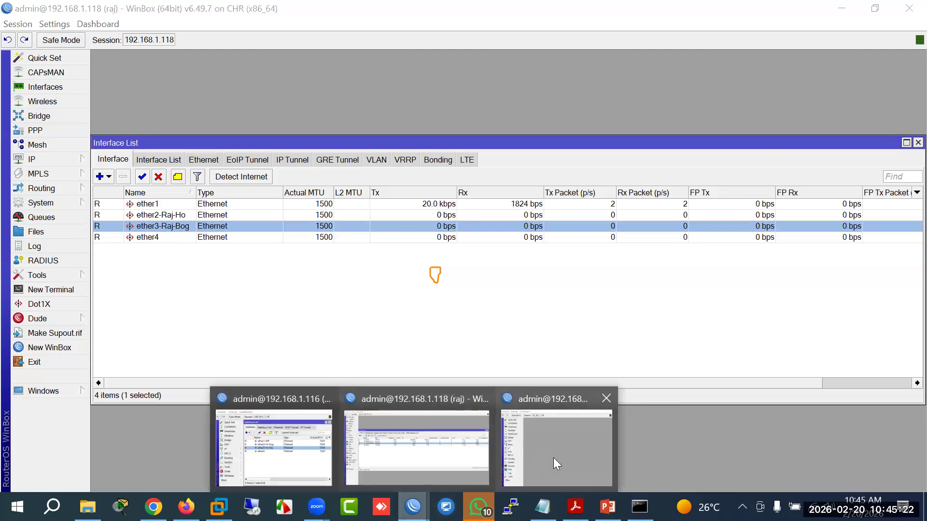
{"action": "left_click", "coordinate": [553, 457]}
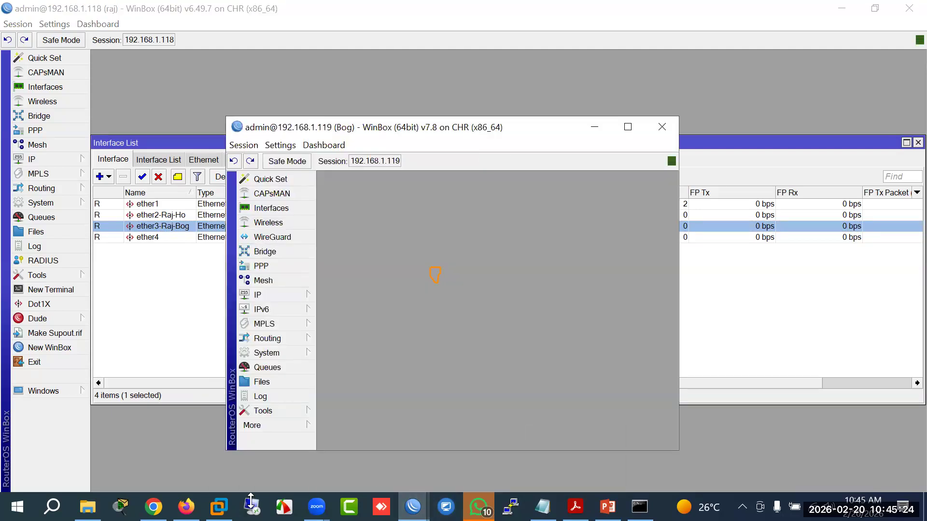
Step: Open Bog's interface list and rename ether2 to ether2-Bog-HO
{"action": "left_click", "coordinate": [186, 507]}
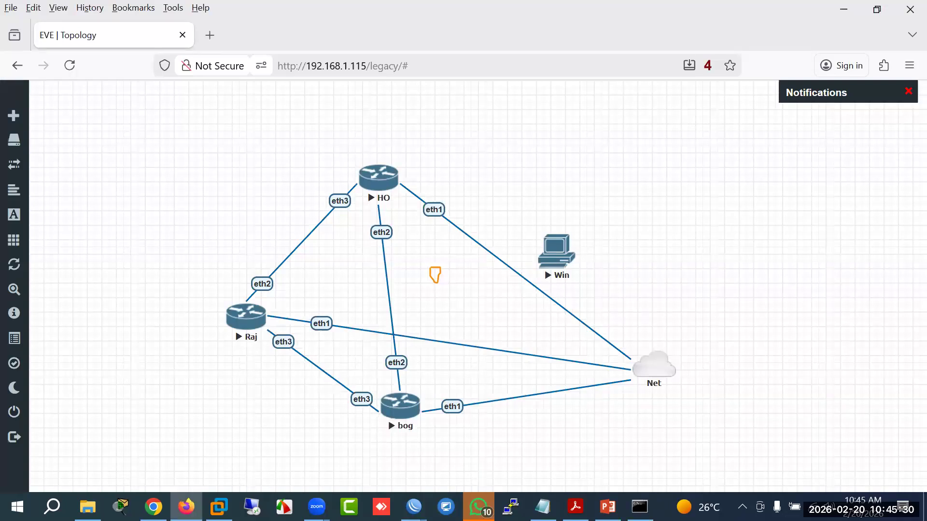
{"action": "mouse_move", "coordinate": [414, 506]}
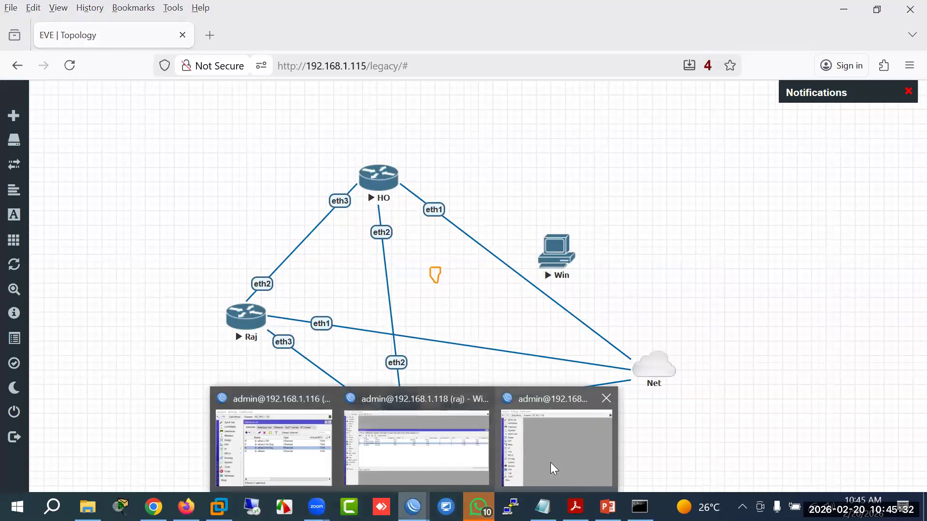
{"action": "left_click", "coordinate": [550, 462]}
{"action": "left_click", "coordinate": [285, 208]}
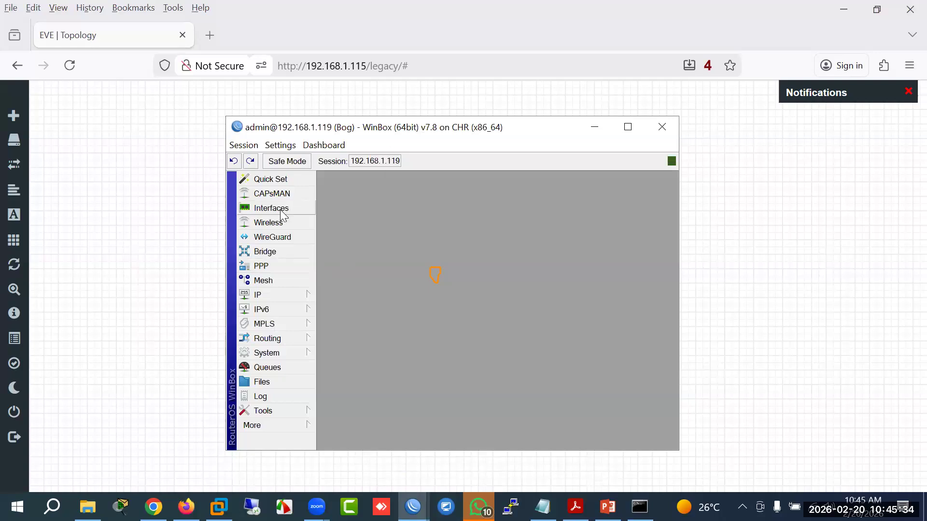
{"action": "double_click", "coordinate": [465, 260]}
{"action": "left_click", "coordinate": [491, 218]}
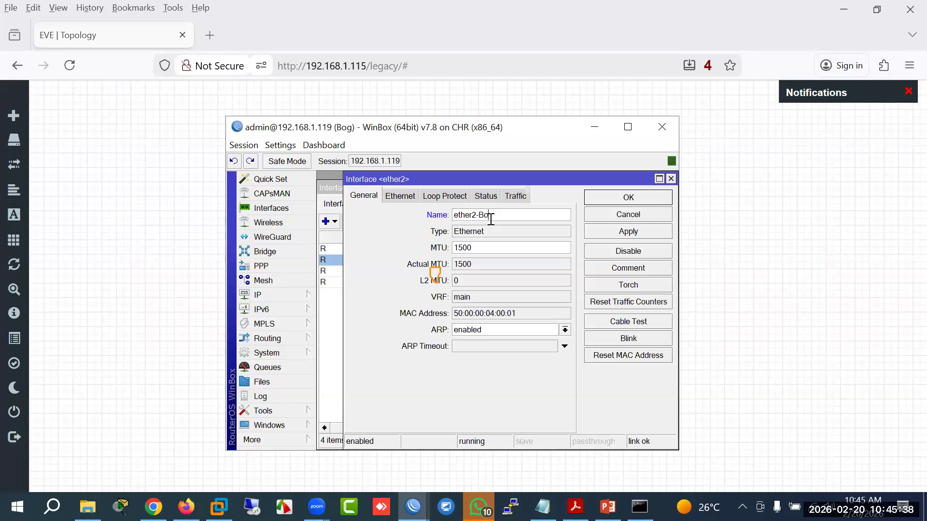
{"action": "type", "text": "-Bog-HO"}
{"action": "key", "text": "Return"}
Step: Rename Bog's ether3 to ether3-Bog-Raj
{"action": "left_click", "coordinate": [400, 274]}
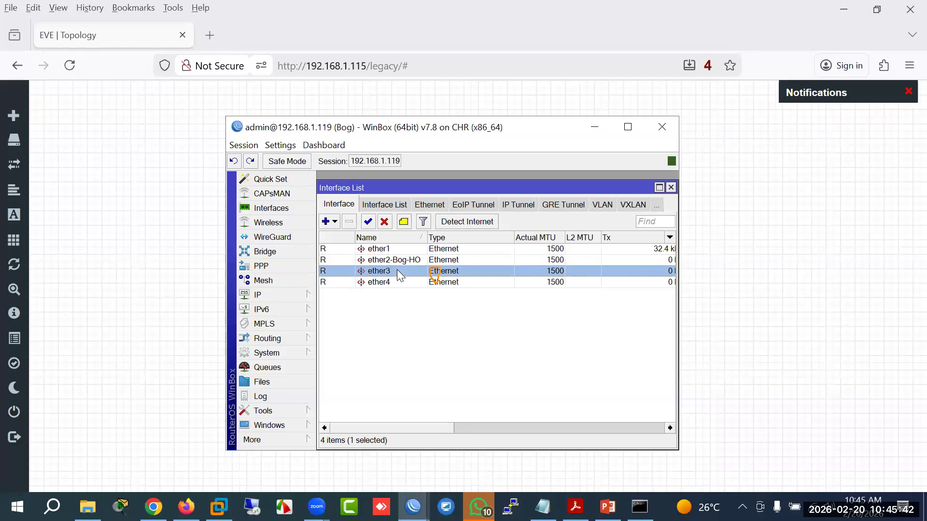
{"action": "double_click", "coordinate": [399, 272]}
{"action": "left_click", "coordinate": [486, 217]}
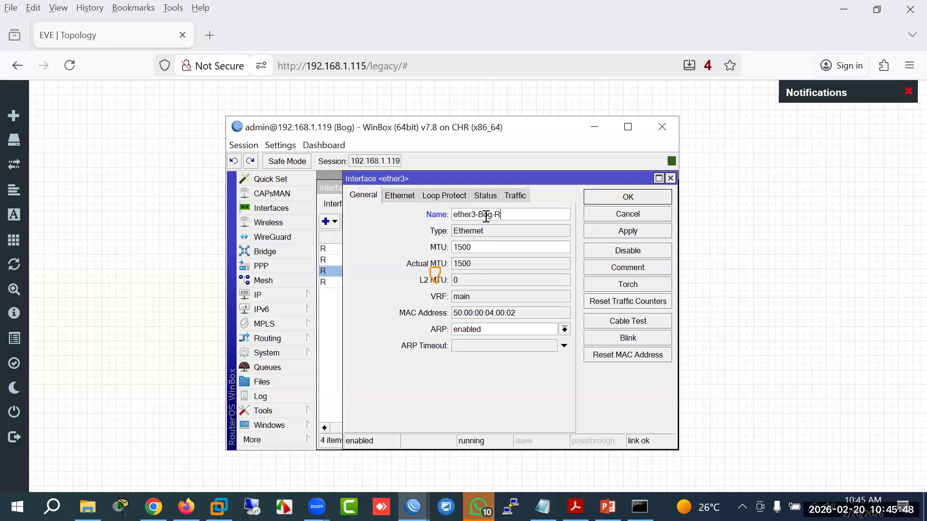
{"action": "type", "text": "-Bog-Raj"}
{"action": "key", "text": "Return"}
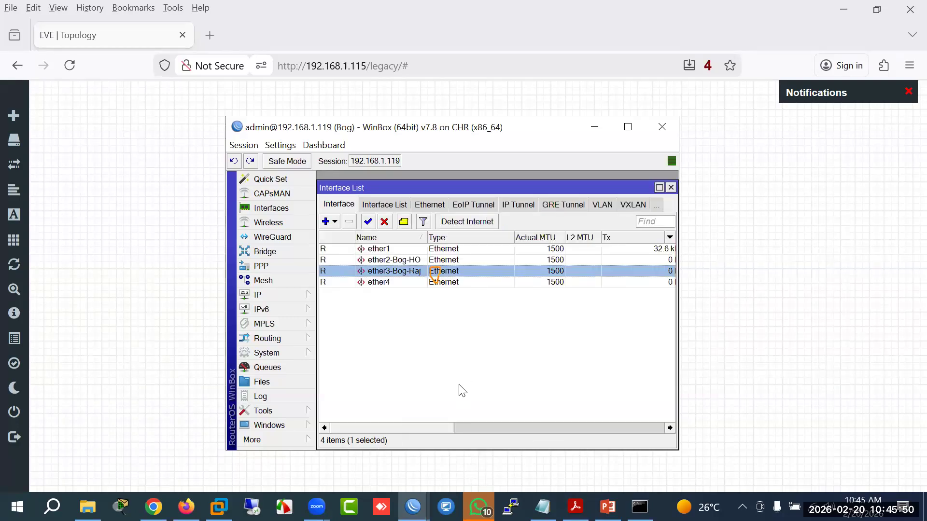
{"action": "left_click", "coordinate": [413, 506]}
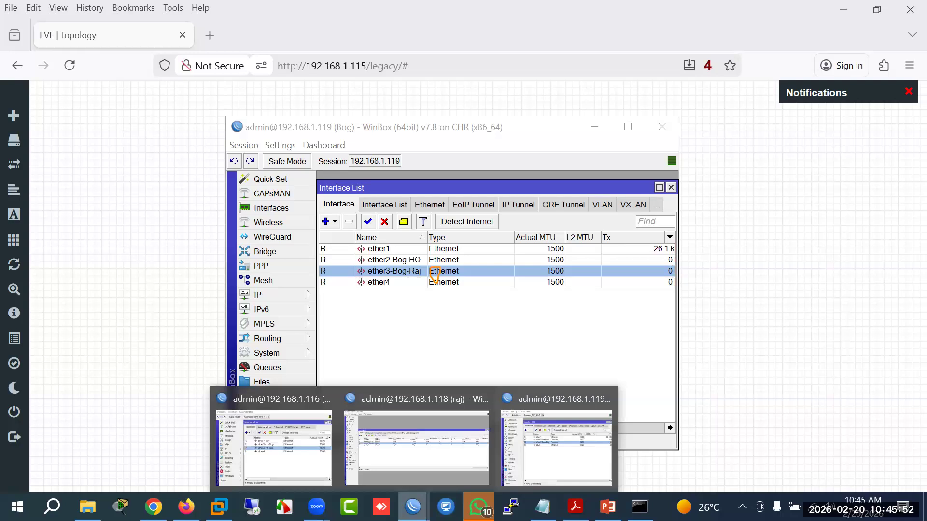
{"action": "left_click", "coordinate": [288, 469]}
{"action": "left_click", "coordinate": [186, 507]}
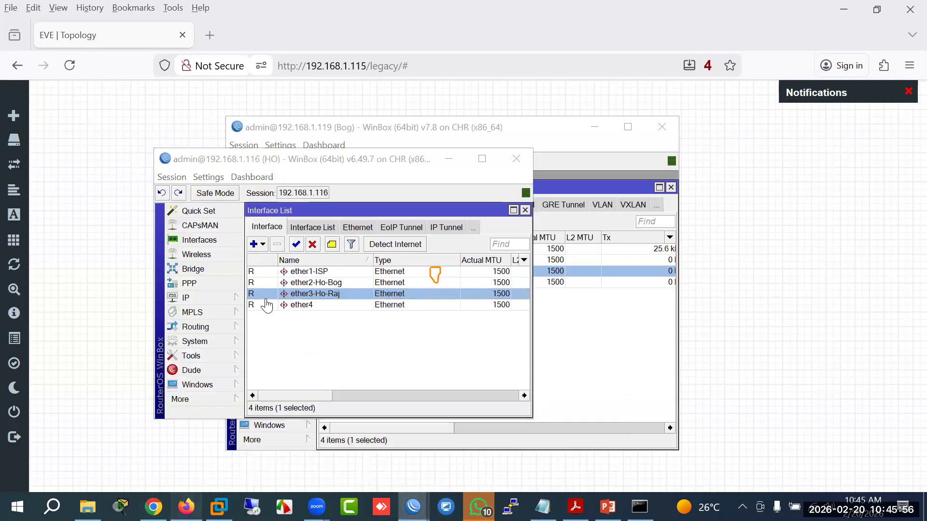
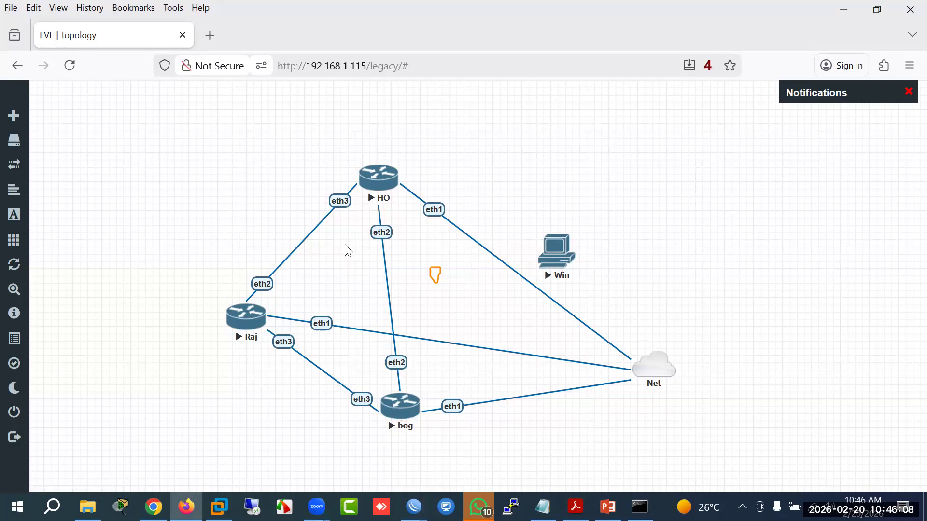
Step: Bring the HO router's WinBox window forward and make it taller
{"action": "double_click", "coordinate": [353, 200]}
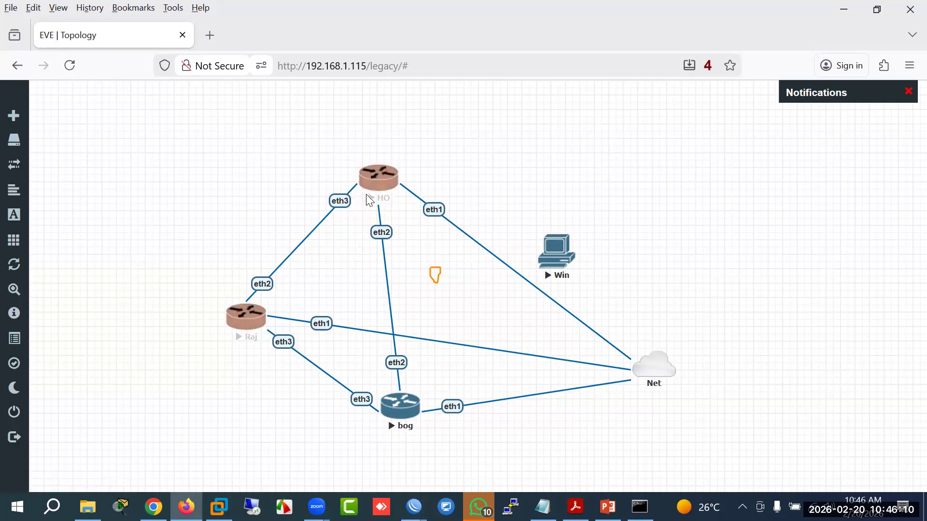
{"action": "left_click", "coordinate": [371, 224]}
{"action": "mouse_move", "coordinate": [413, 507]}
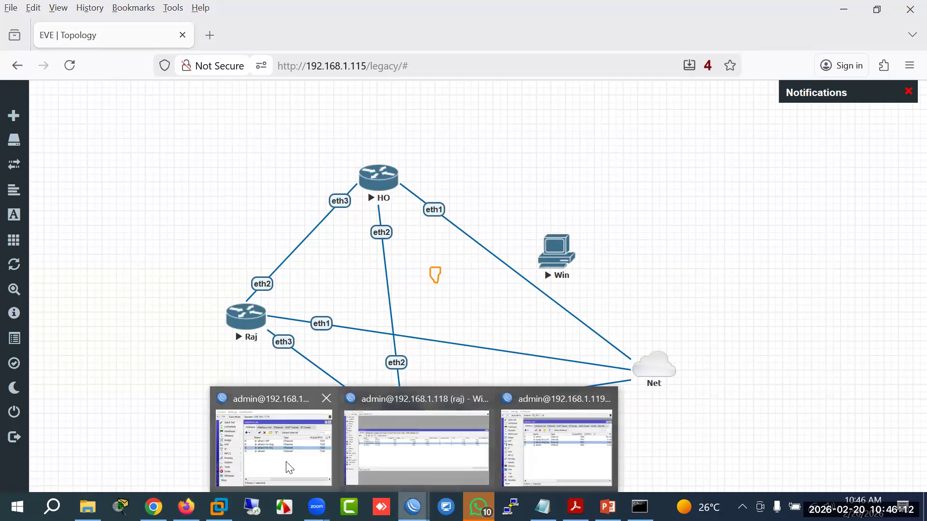
{"action": "left_click", "coordinate": [273, 437]}
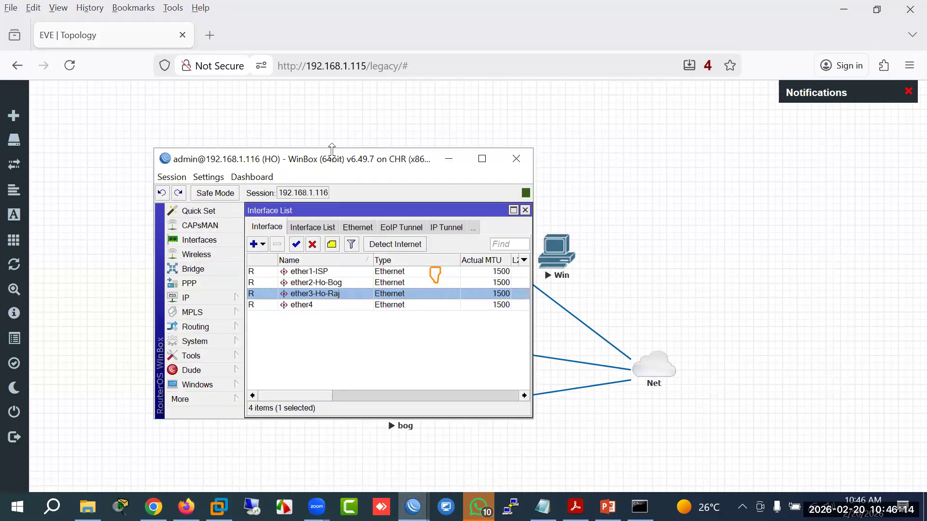
{"action": "left_click_drag", "start_coordinate": [331, 149], "coordinate": [332, 76]}
Step: Assign 1.1.1.1/30 to HO's ether2-Ho-Bog, copy the address, and switch to Bog
{"action": "left_click", "coordinate": [193, 239]}
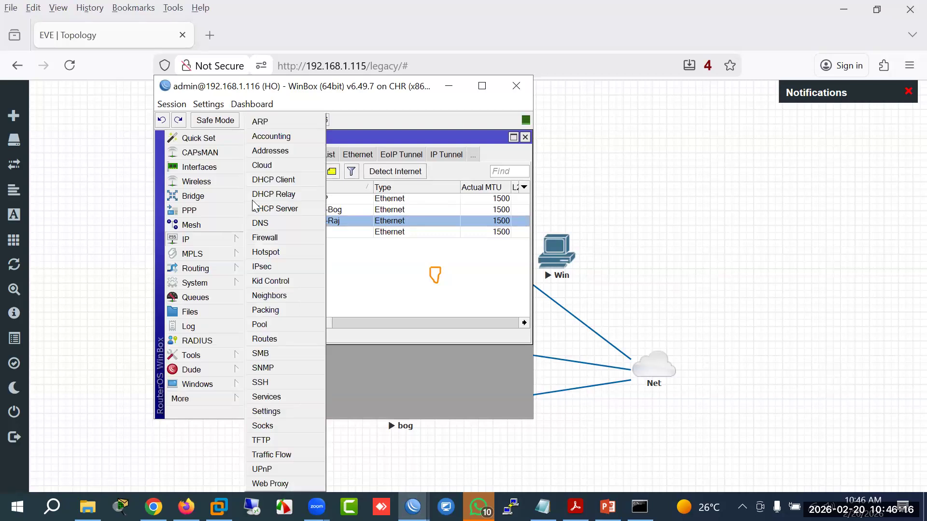
{"action": "left_click", "coordinate": [274, 152]}
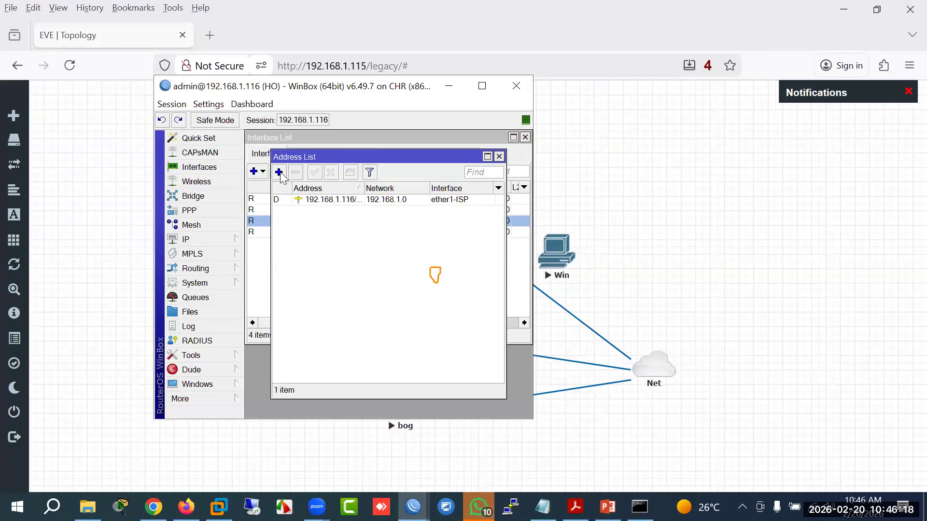
{"action": "left_click", "coordinate": [279, 172]}
{"action": "type", "text": "1.1.1.1/30"}
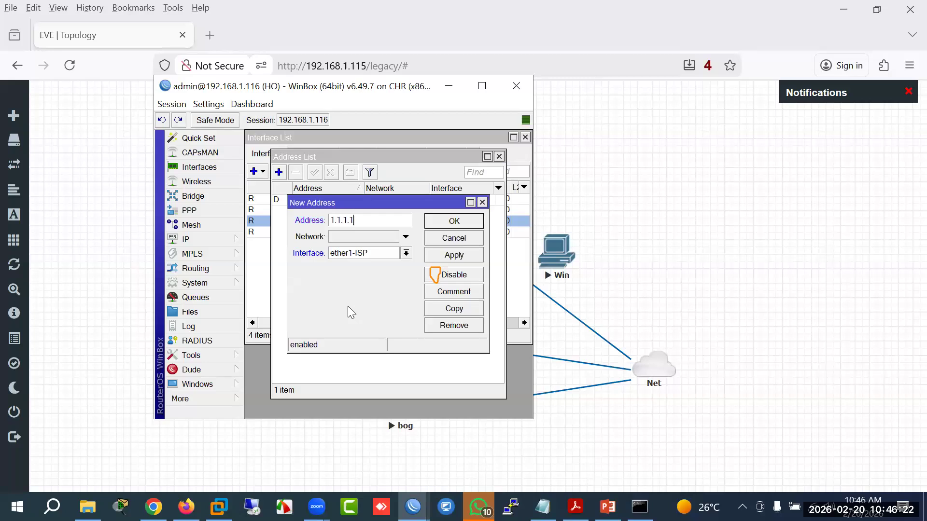
{"action": "left_click", "coordinate": [377, 253]}
{"action": "left_click", "coordinate": [371, 274]}
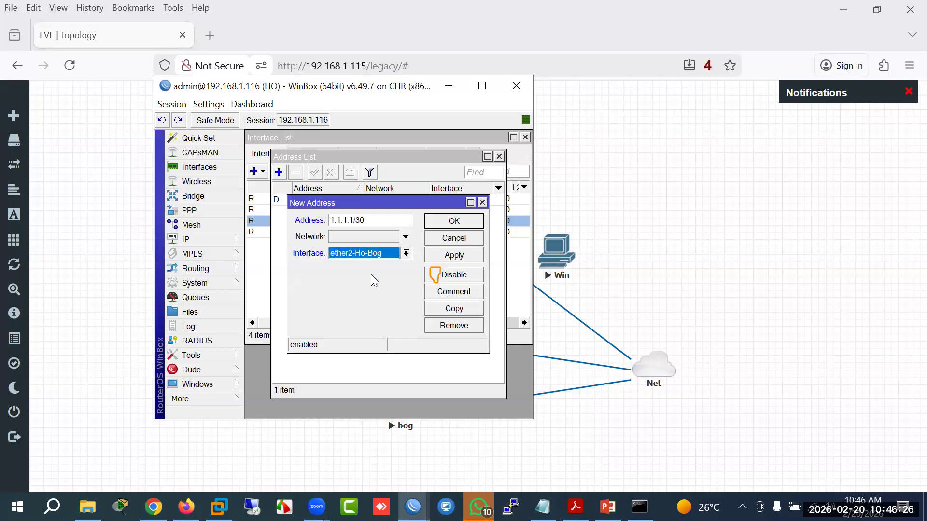
{"action": "left_click", "coordinate": [452, 256]}
{"action": "left_click_drag", "start_coordinate": [403, 219], "coordinate": [279, 220]}
{"action": "key", "text": "ctrl+c"}
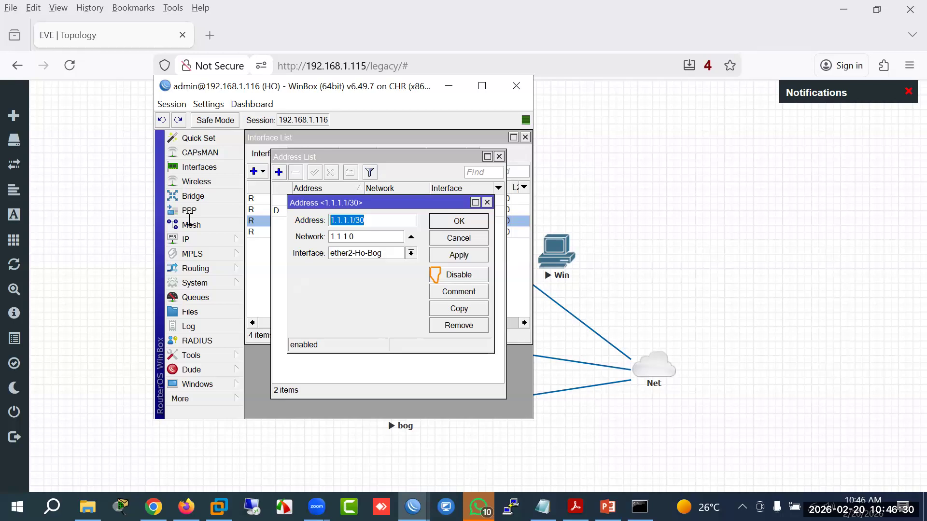
{"action": "left_click", "coordinate": [413, 507]}
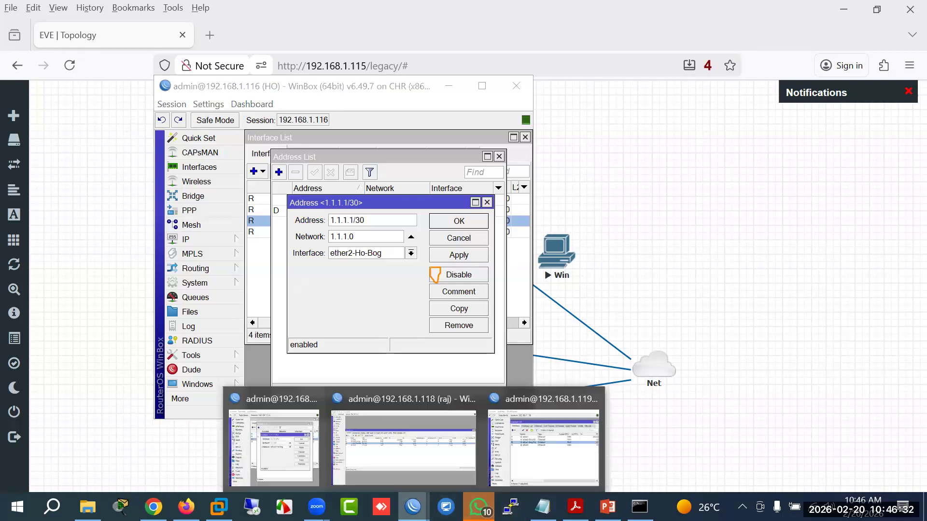
{"action": "left_click", "coordinate": [571, 457]}
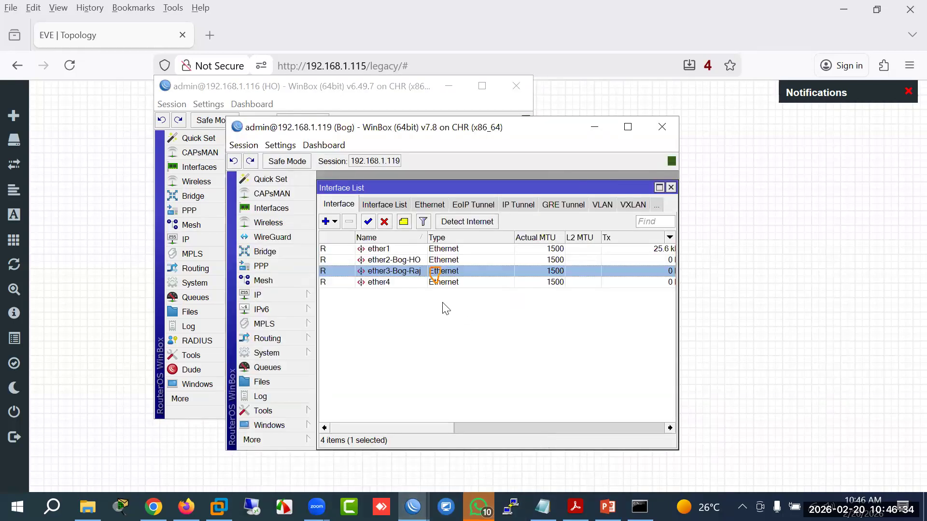
Step: Add 1.1.1.2/30 on Bog's ether2-Bog-HO by editing the pasted HO address
{"action": "left_click", "coordinate": [410, 264]}
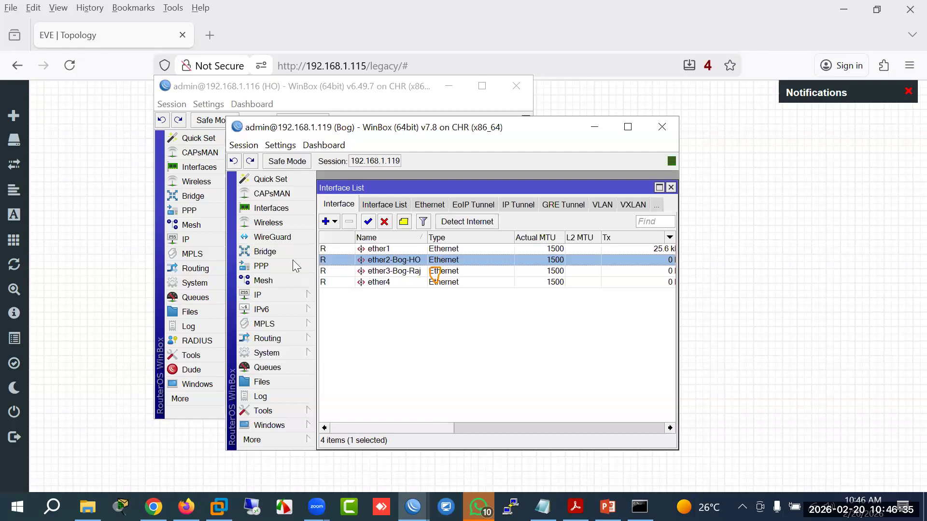
{"action": "left_click", "coordinate": [293, 298]}
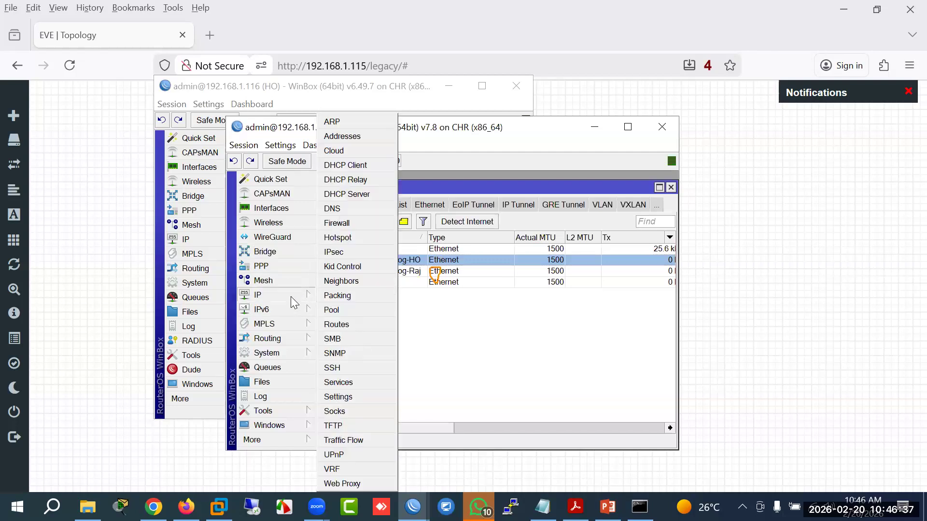
{"action": "left_click", "coordinate": [355, 137]}
{"action": "left_click", "coordinate": [451, 223]}
{"action": "key", "text": "ctrl+v"}
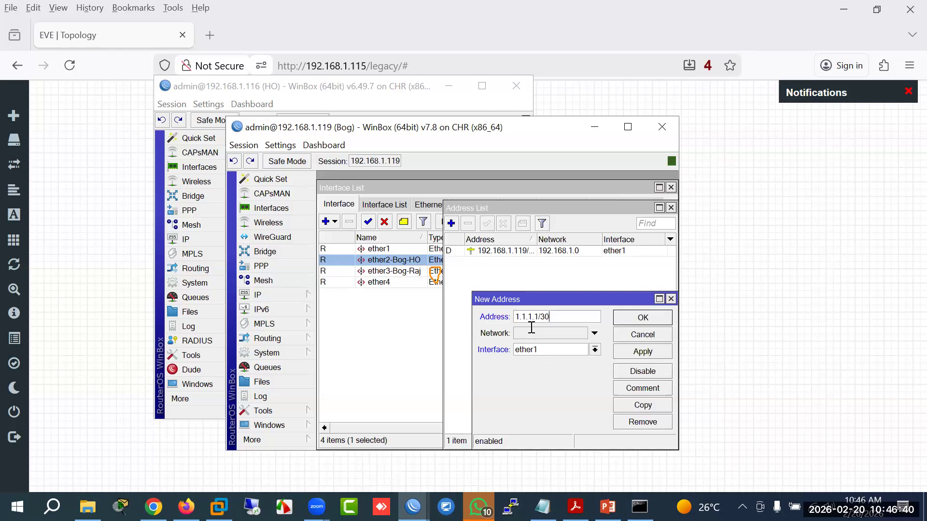
{"action": "key", "text": "BackSpace"}
{"action": "type", "text": "2"}
{"action": "left_click", "coordinate": [549, 348]}
{"action": "left_click", "coordinate": [552, 371]}
{"action": "left_click", "coordinate": [640, 319]}
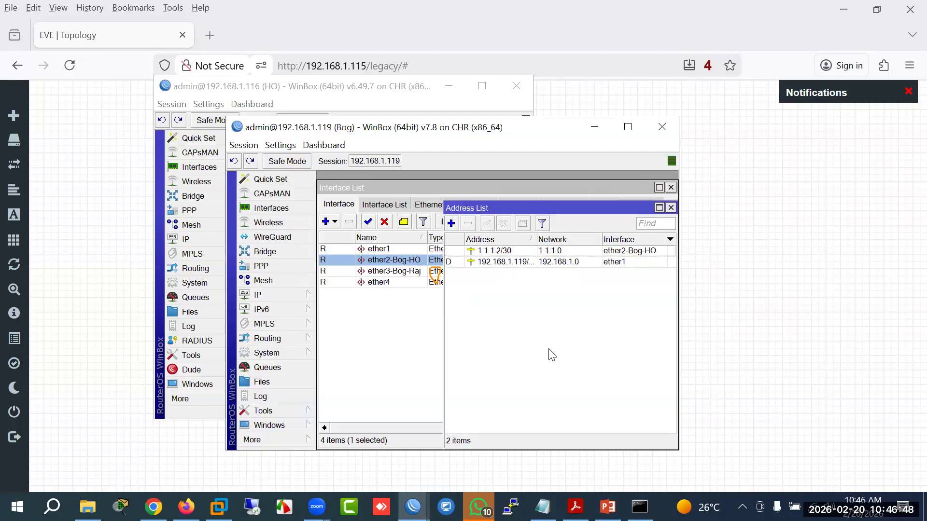
Step: Glance at the EVE topology, then bring HO's window back to the front
{"action": "left_click", "coordinate": [186, 507]}
{"action": "left_click", "coordinate": [186, 507]}
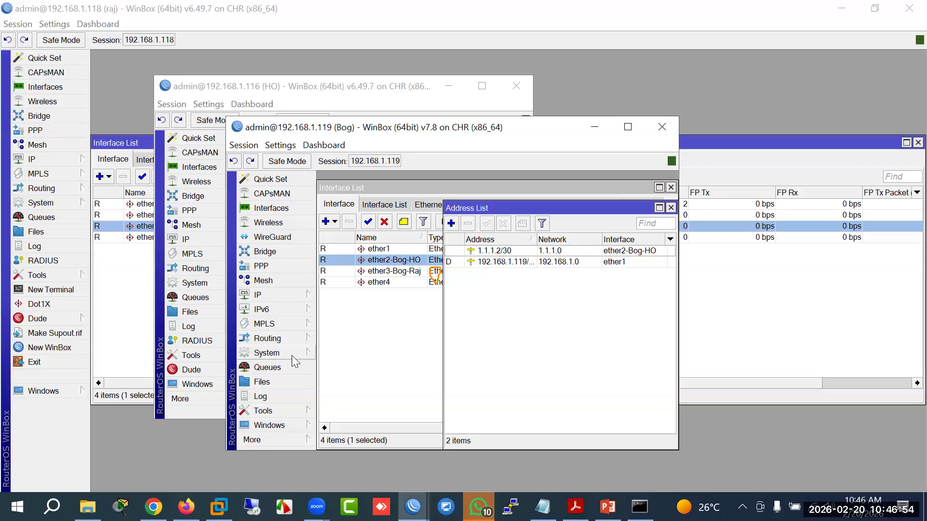
{"action": "left_click", "coordinate": [317, 86]}
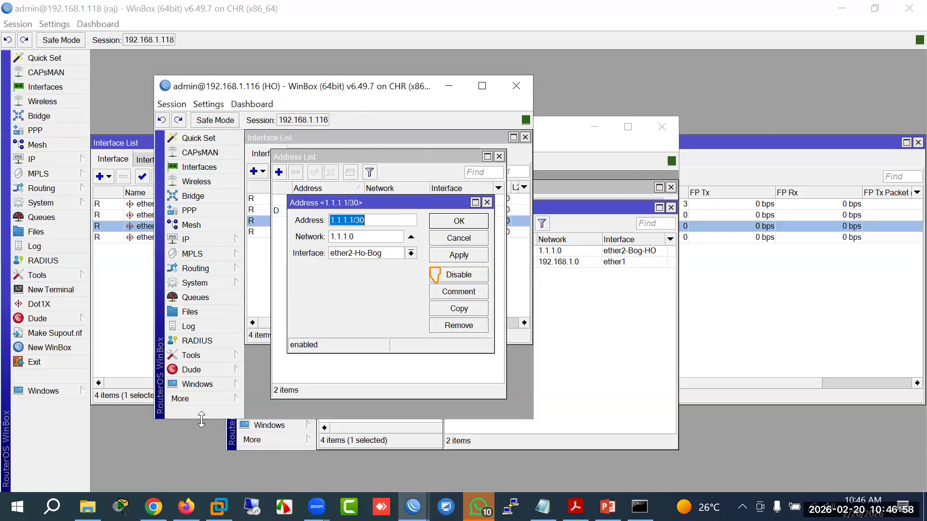
{"action": "double_click", "coordinate": [217, 419]}
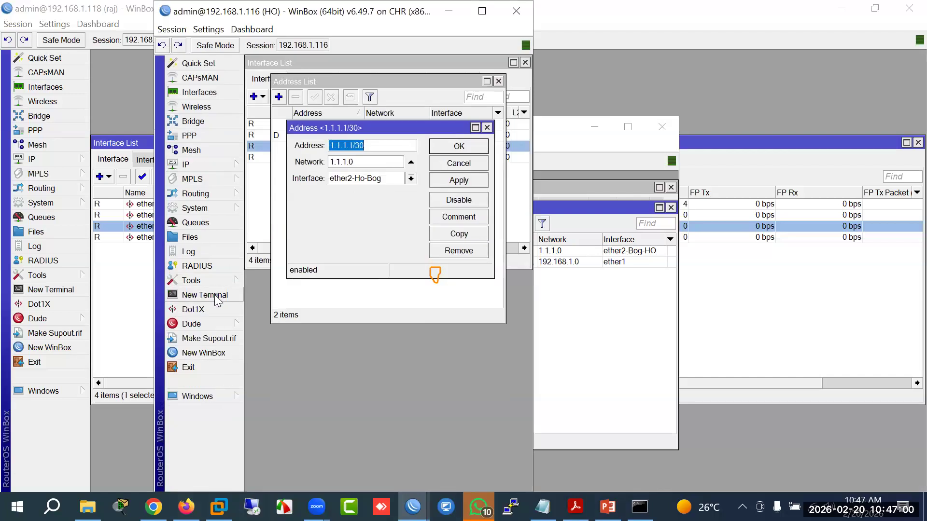
{"action": "left_click", "coordinate": [215, 295]}
{"action": "type", "text": "pi"}
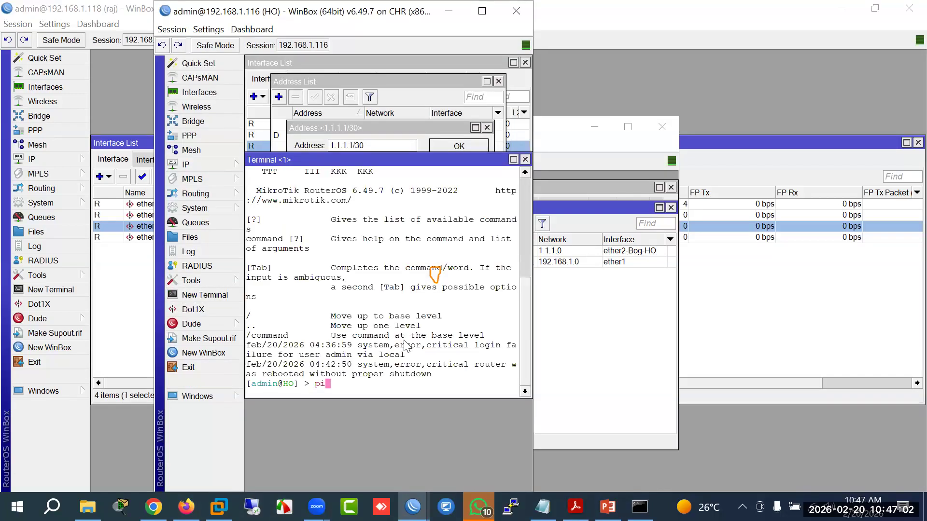
{"action": "type", "text": "ng 1.1.1.1"}
{"action": "key", "text": "Return"}
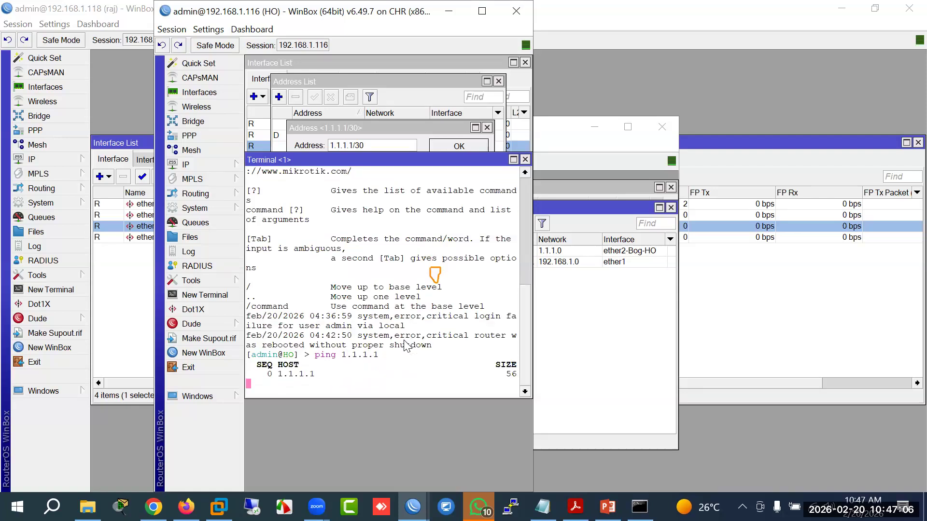
{"action": "key", "text": "ctrl+c"}
{"action": "key", "text": "Up"}
{"action": "key", "text": "BackSpace"}
{"action": "type", "text": "2"}
{"action": "key", "text": "Return"}
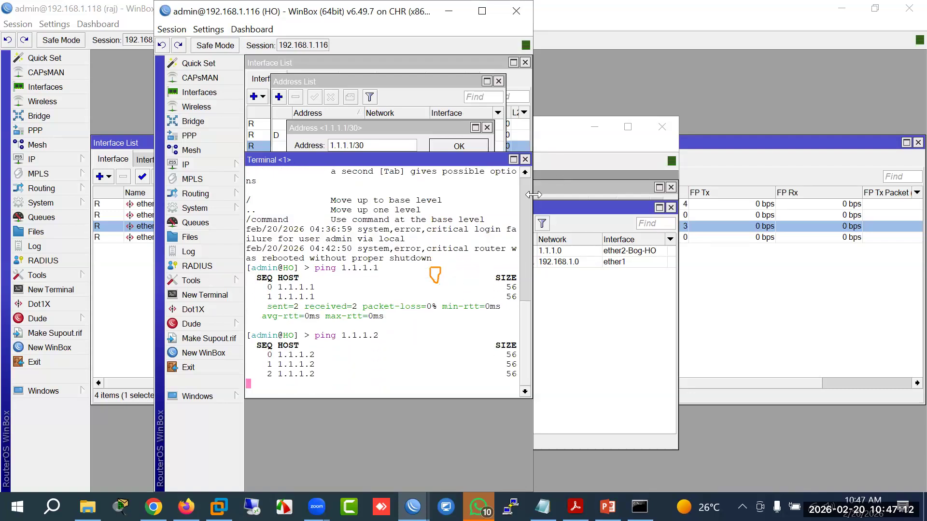
{"action": "left_click_drag", "start_coordinate": [533, 256], "coordinate": [655, 258]}
{"action": "left_click_drag", "start_coordinate": [528, 262], "coordinate": [651, 271]}
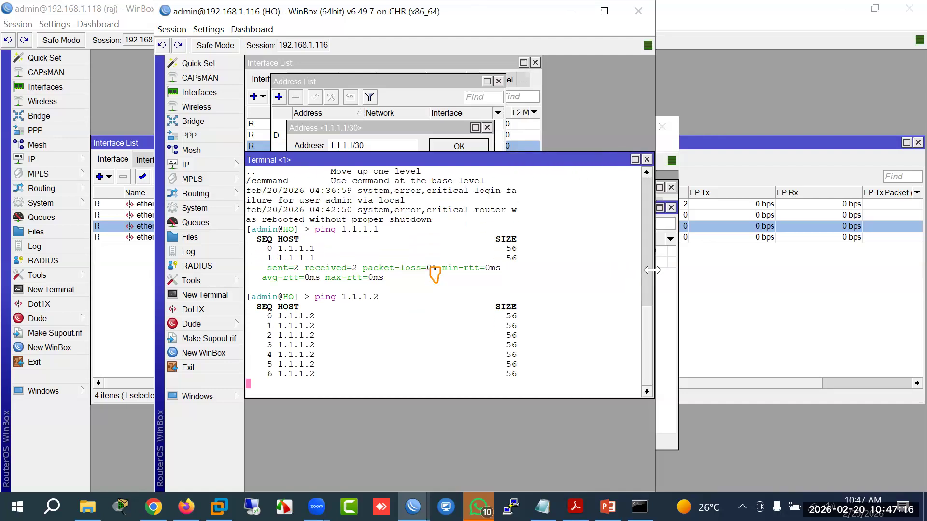
{"action": "key", "text": "ctrl+c"}
{"action": "key", "text": "Up"}
{"action": "key", "text": "Return"}
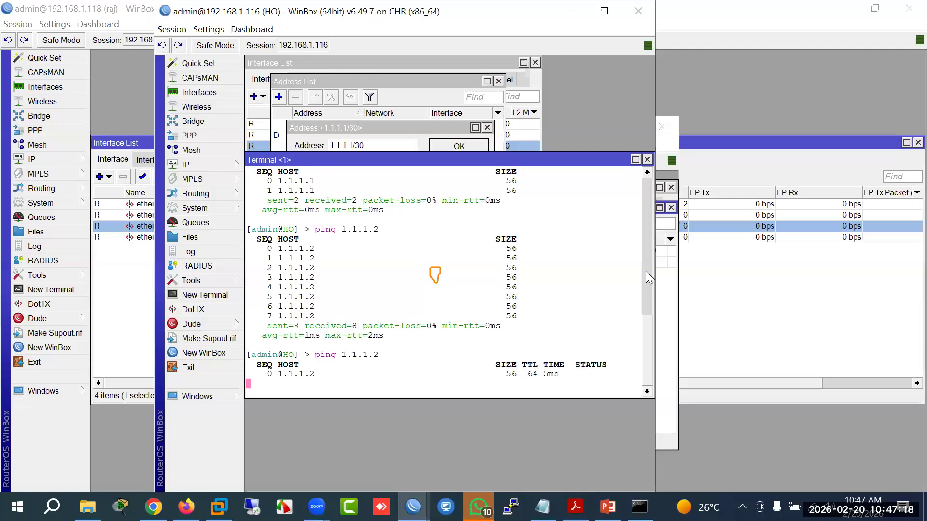
{"action": "key", "text": "ctrl+c"}
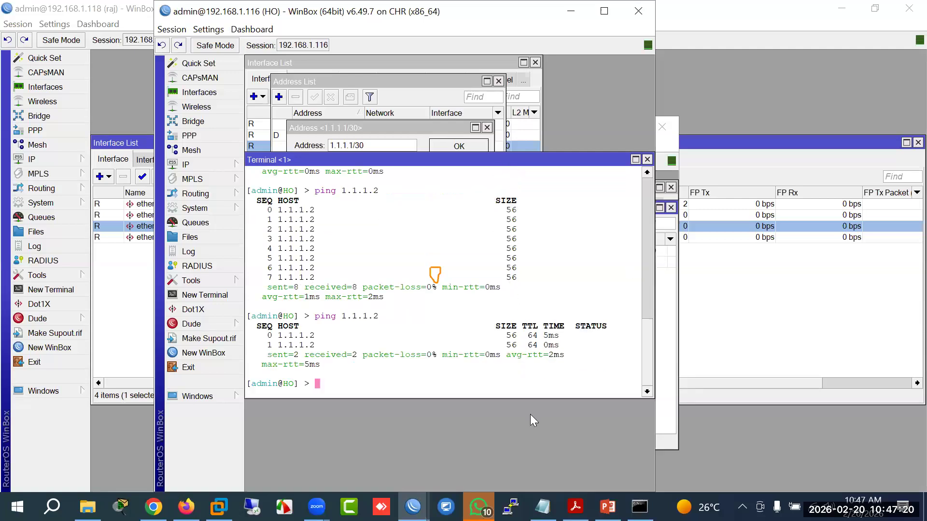
{"action": "left_click", "coordinate": [413, 507]}
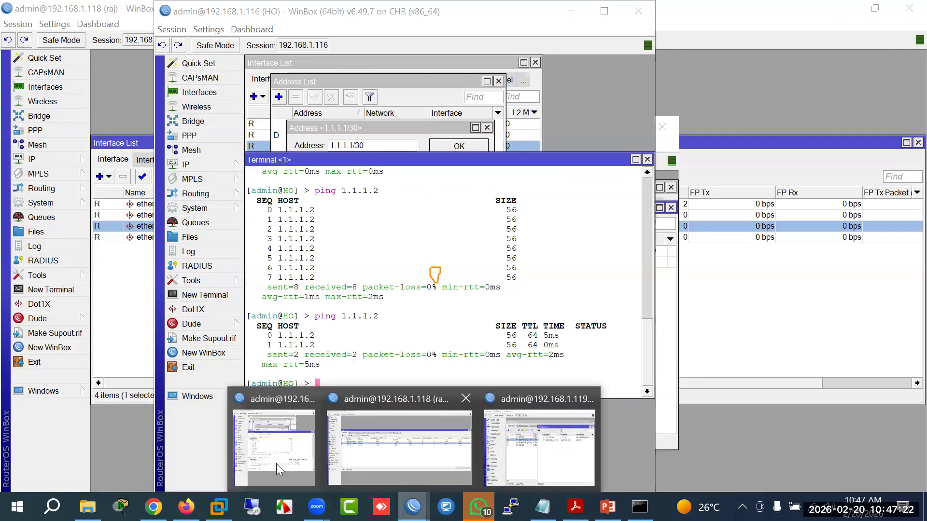
{"action": "left_click", "coordinate": [367, 485]}
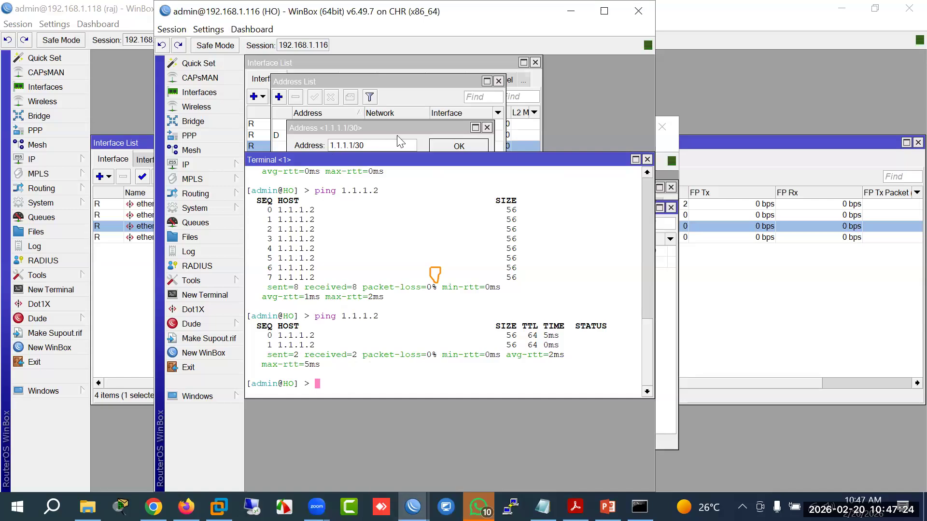
{"action": "left_click", "coordinate": [646, 160]}
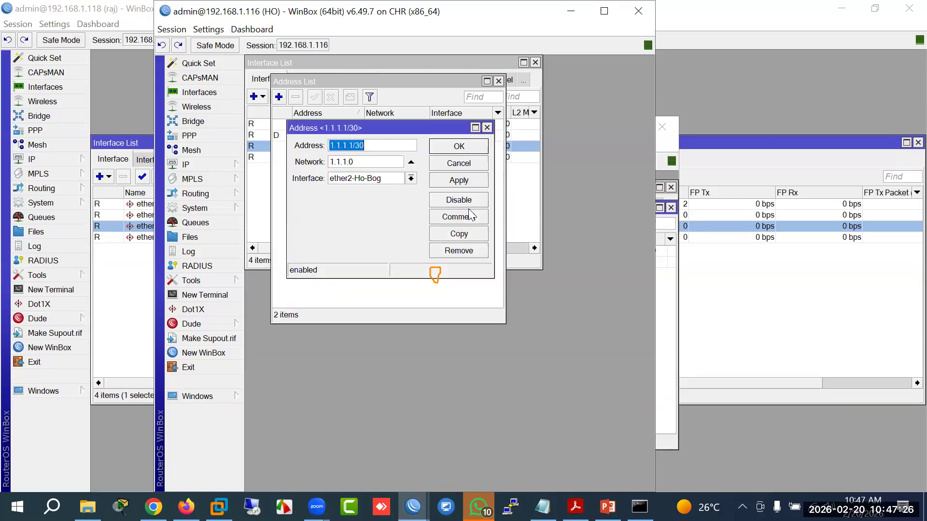
Step: Add 2.2.2.1/30 on HO's ether3-Ho-Raj, copy the address, then switch to raj
{"action": "left_click", "coordinate": [478, 164]}
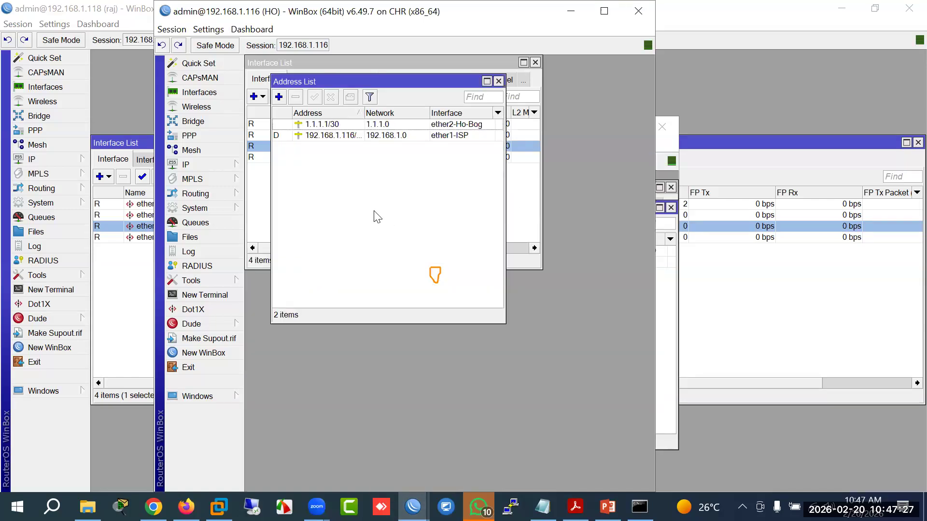
{"action": "left_click", "coordinate": [279, 96]}
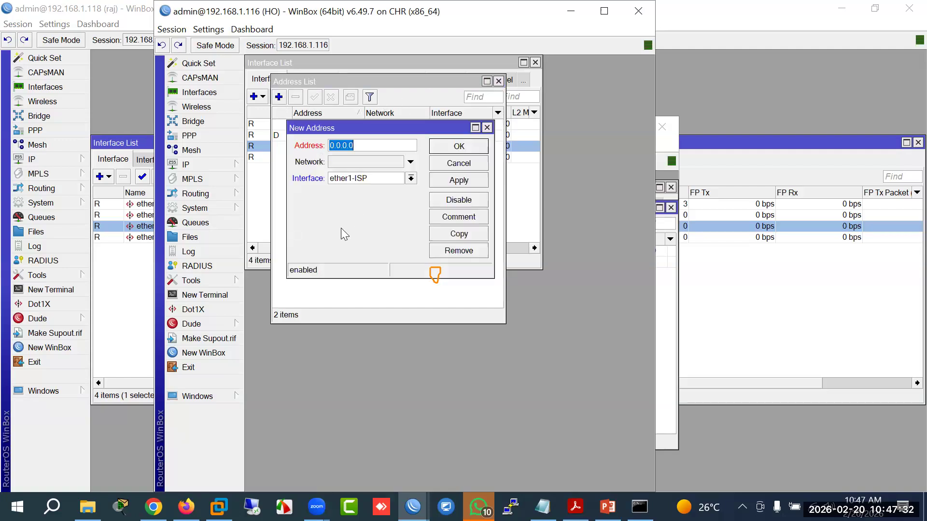
{"action": "type", "text": "2.2.2.1/30"}
{"action": "left_click", "coordinate": [369, 179]}
{"action": "left_click", "coordinate": [356, 209]}
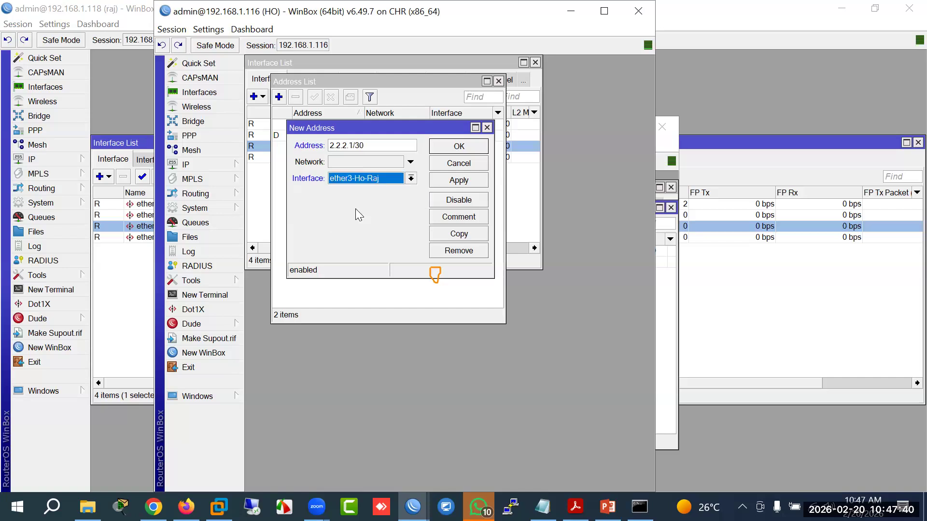
{"action": "left_click_drag", "start_coordinate": [382, 145], "coordinate": [329, 146]}
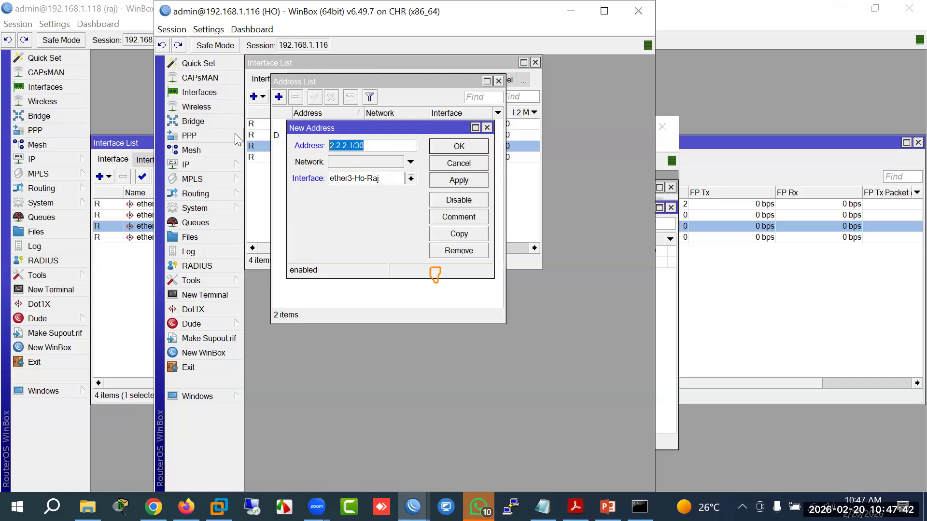
{"action": "left_click", "coordinate": [440, 147]}
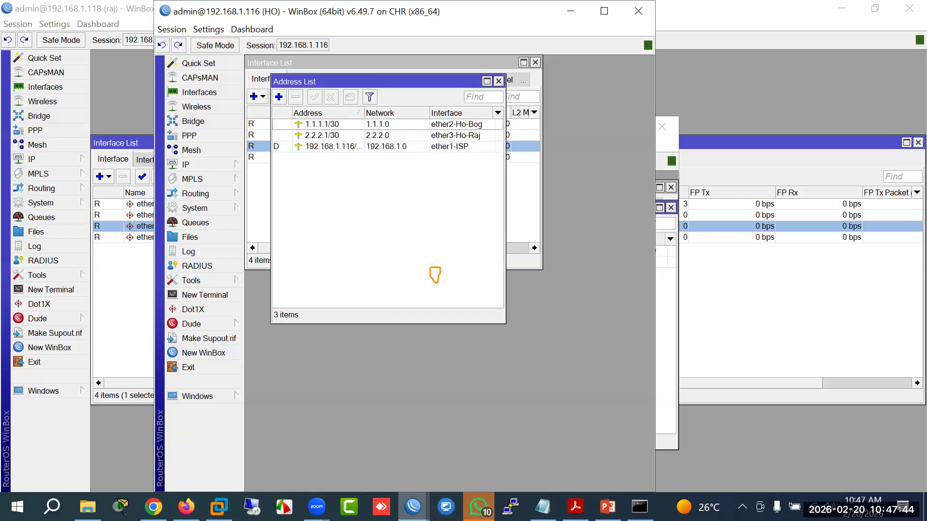
{"action": "left_click", "coordinate": [413, 507]}
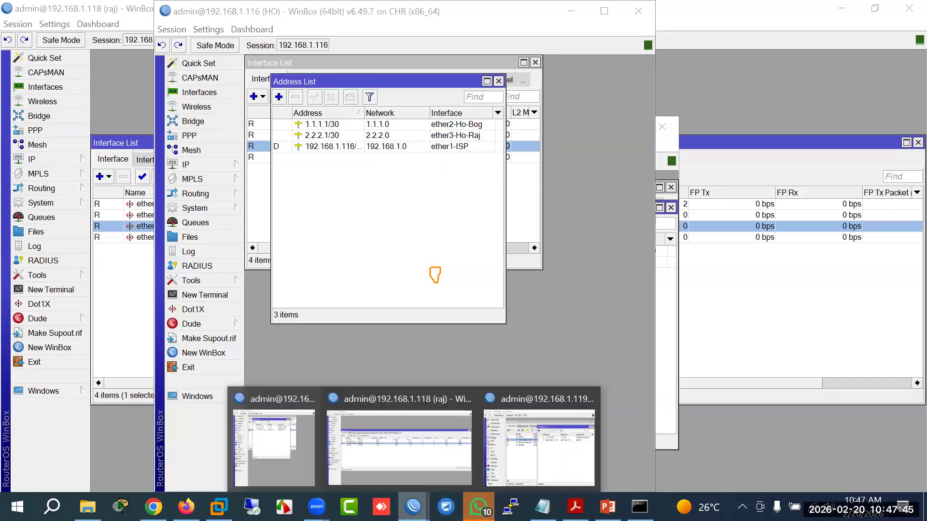
{"action": "left_click", "coordinate": [422, 447]}
Step: Add 2.2.2.2/30 on raj's ether2-Raj-Ho by editing the pasted HO address
{"action": "left_click", "coordinate": [172, 219]}
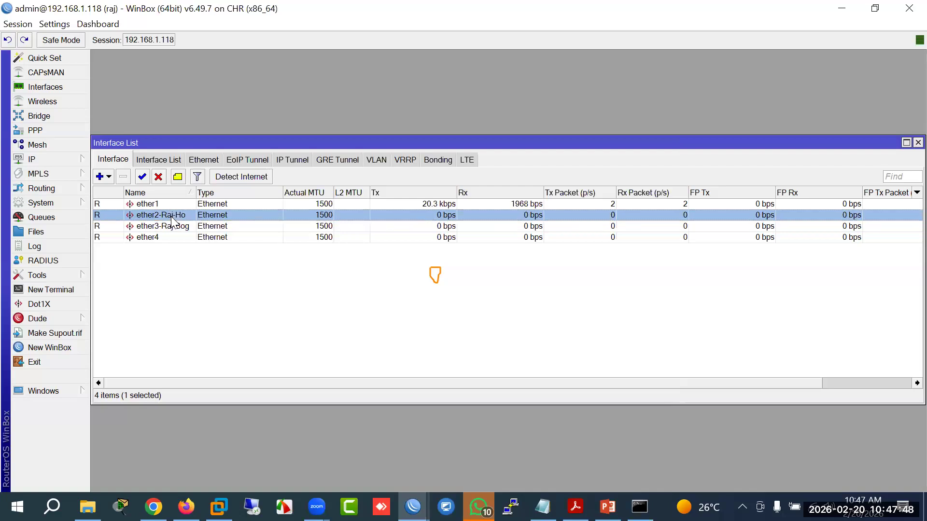
{"action": "left_click", "coordinate": [72, 160]}
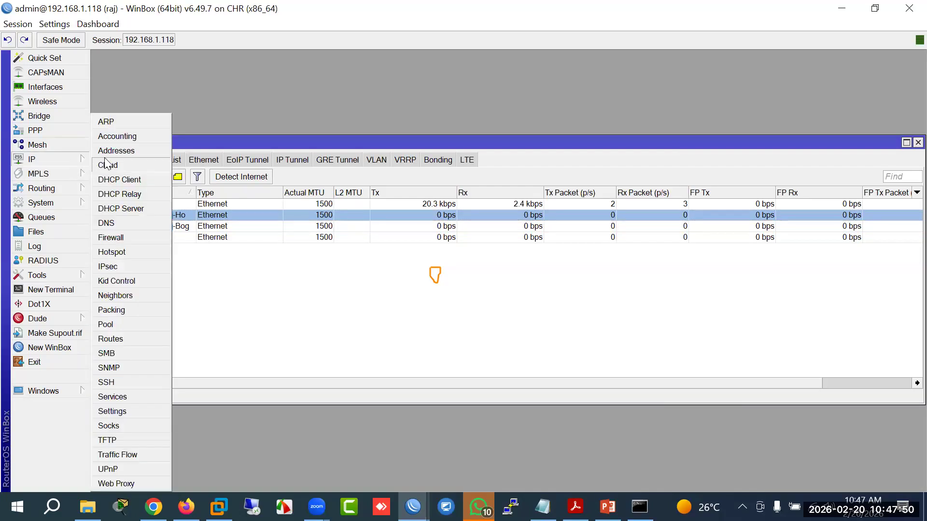
{"action": "left_click", "coordinate": [114, 151]}
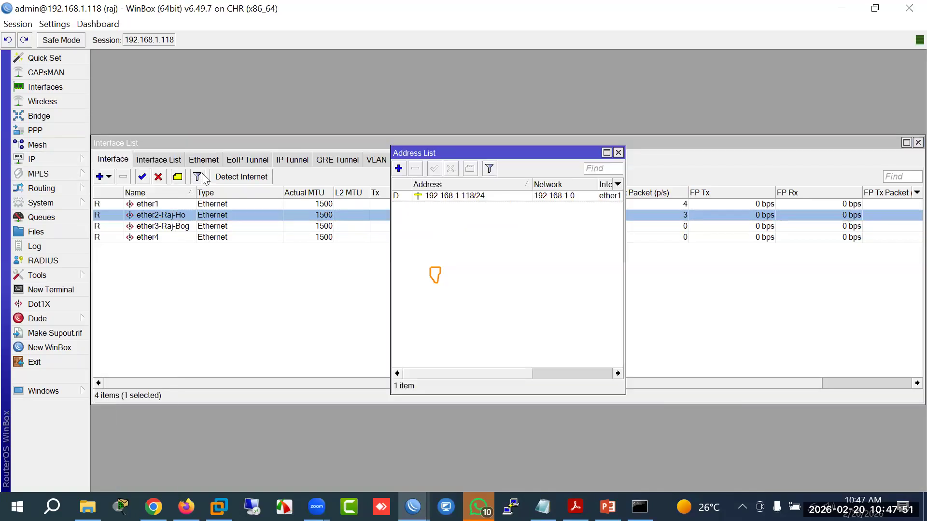
{"action": "left_click", "coordinate": [399, 168]}
{"action": "key", "text": "ctrl+v"}
{"action": "key", "text": "BackSpace"}
{"action": "type", "text": "2"}
{"action": "left_click", "coordinate": [482, 253]}
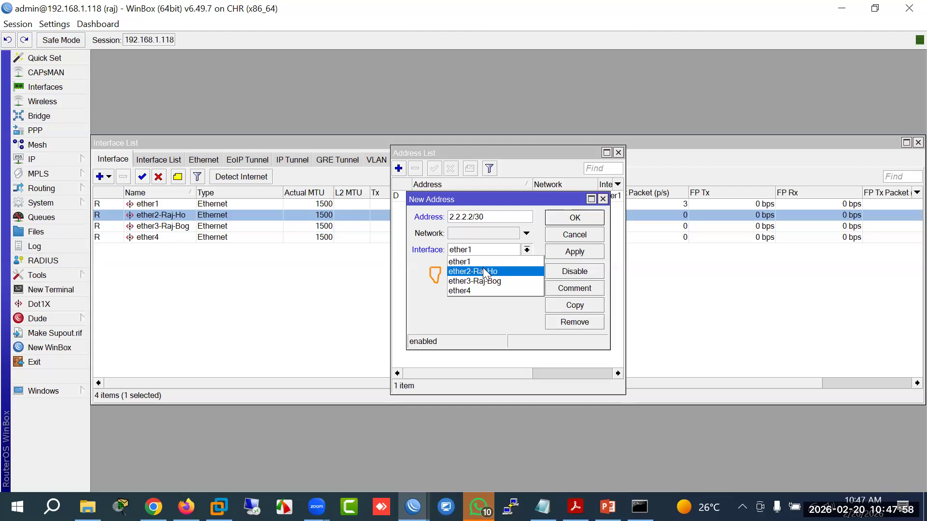
{"action": "left_click", "coordinate": [485, 271]}
{"action": "left_click", "coordinate": [587, 252]}
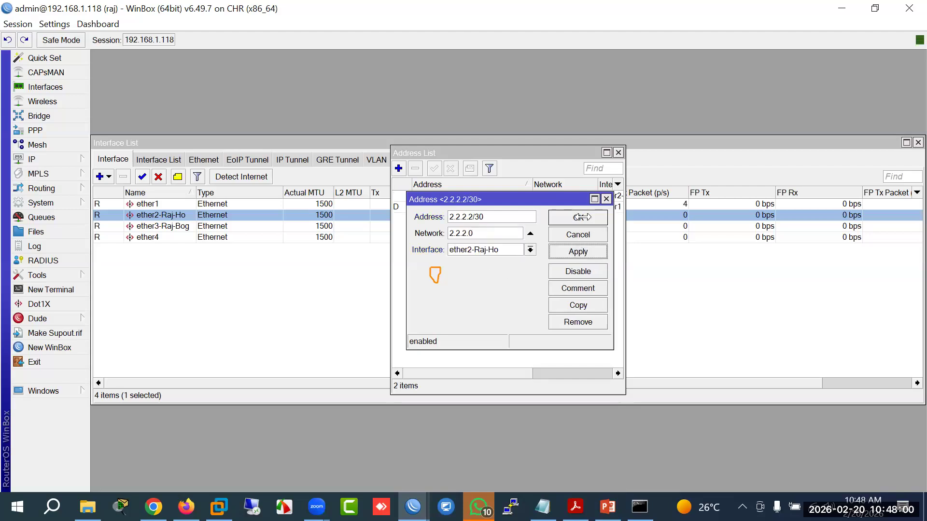
{"action": "left_click", "coordinate": [581, 217]}
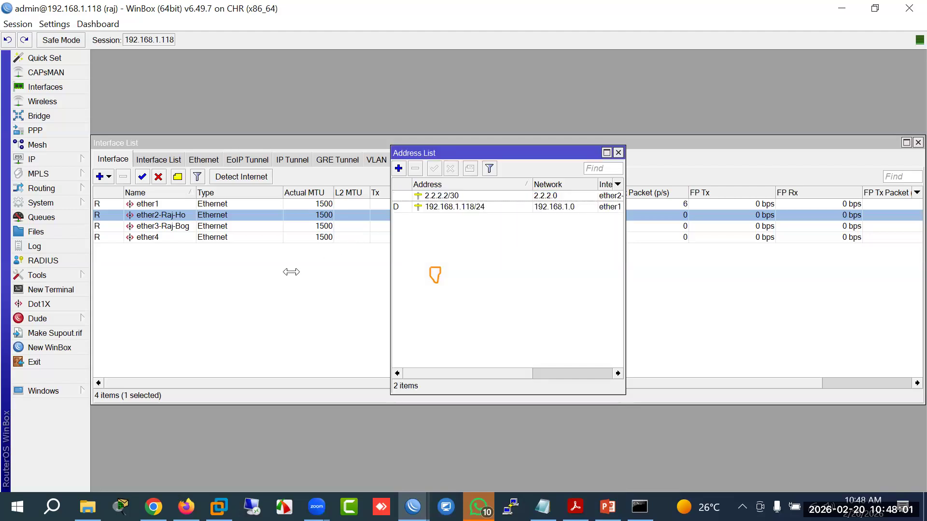
Step: Open a terminal on raj and set a new admin password
{"action": "left_click", "coordinate": [72, 289]}
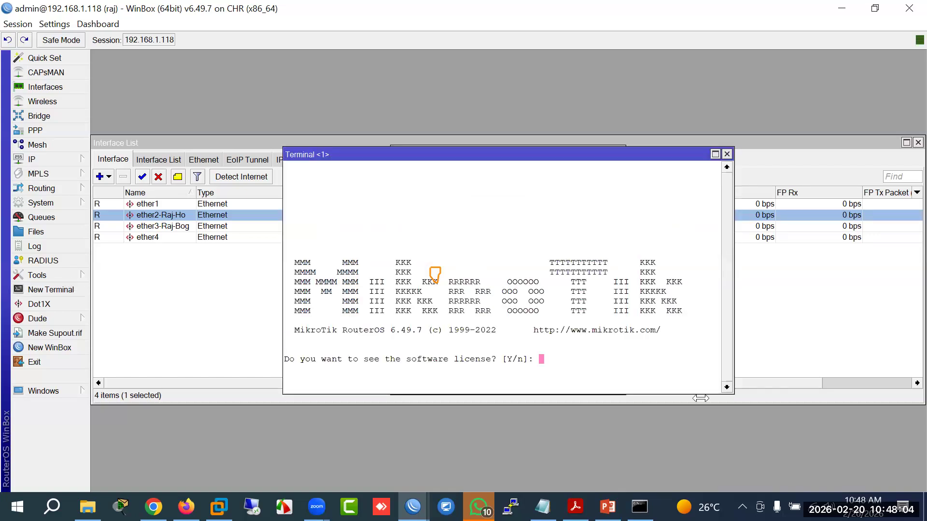
{"action": "type", "text": "n"}
{"action": "type", "text": "***"}
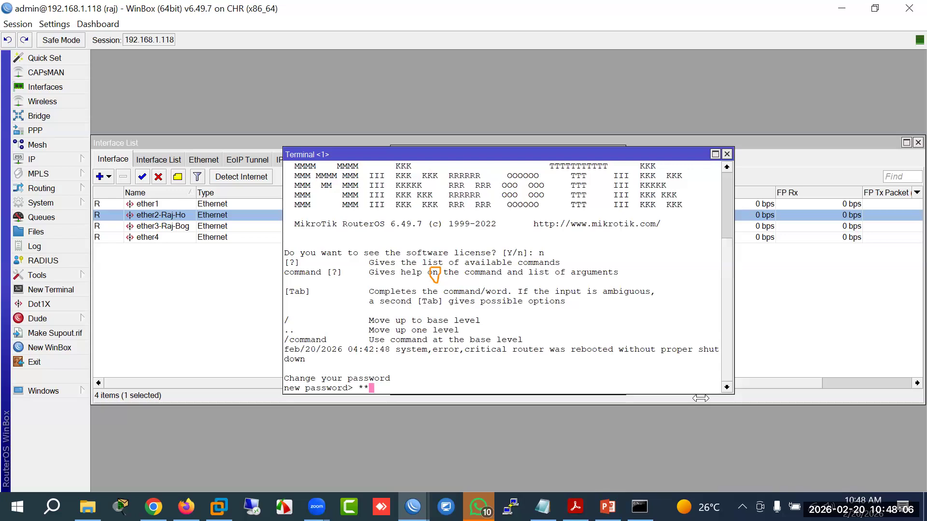
{"action": "type", "text": "*"}
{"action": "key", "text": "Return"}
{"action": "type", "text": "****"}
{"action": "key", "text": "Return"}
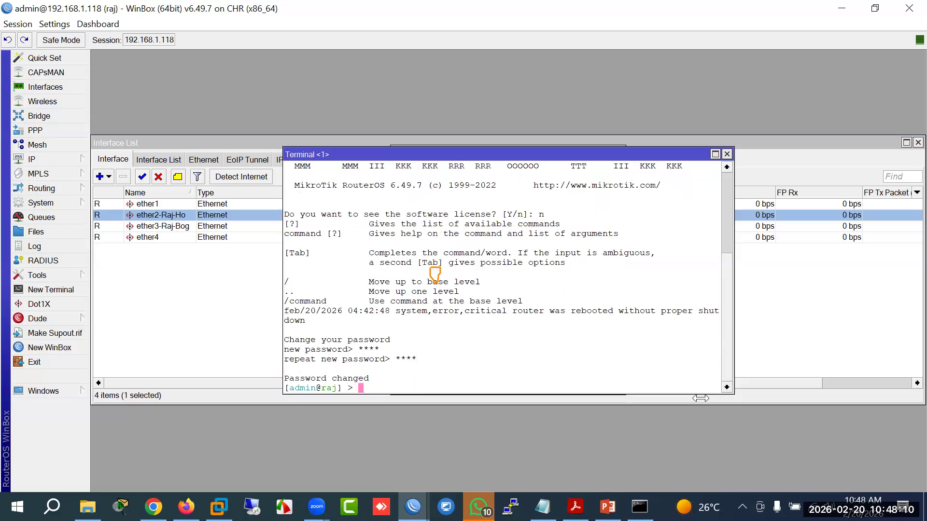
Step: Ping 2.2.2.2 and then HO at 2.2.2.1 from raj's terminal
{"action": "type", "text": "ping 2.2.2.2"}
{"action": "key", "text": "Return"}
{"action": "key", "text": "ctrl+c"}
{"action": "key", "text": "Up"}
{"action": "type", "text": "1"}
{"action": "key", "text": "Return"}
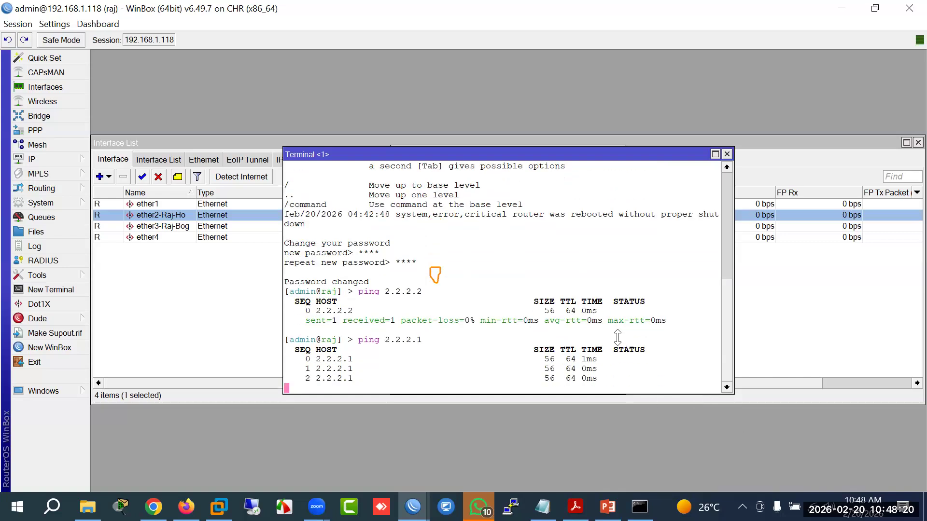
Step: Check the EVE lab topology, then return to raj's session
{"action": "mouse_move", "coordinate": [411, 505]}
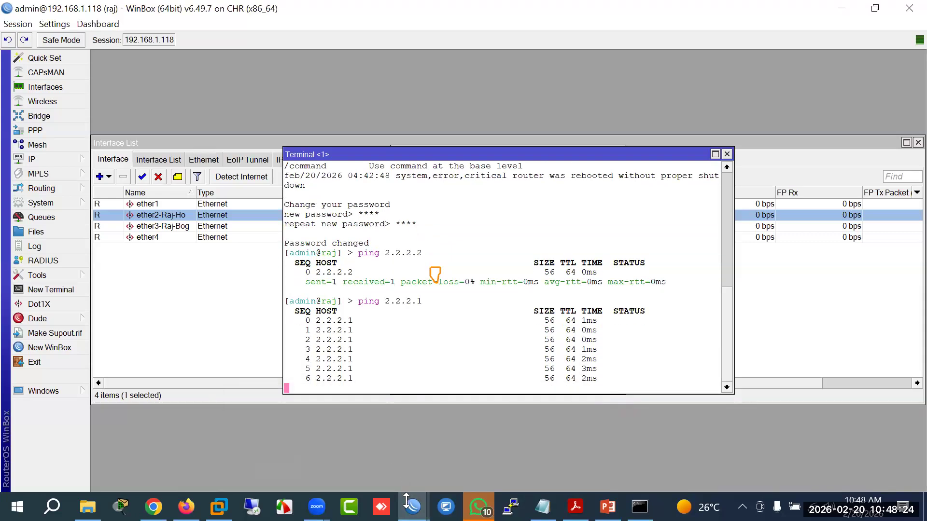
{"action": "left_click", "coordinate": [186, 507]}
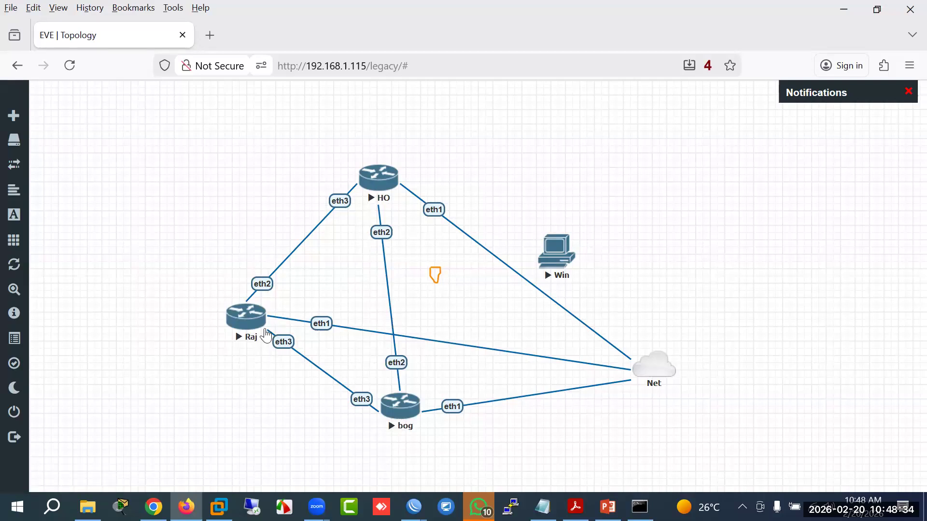
{"action": "mouse_move", "coordinate": [414, 507]}
{"action": "left_click", "coordinate": [390, 468]}
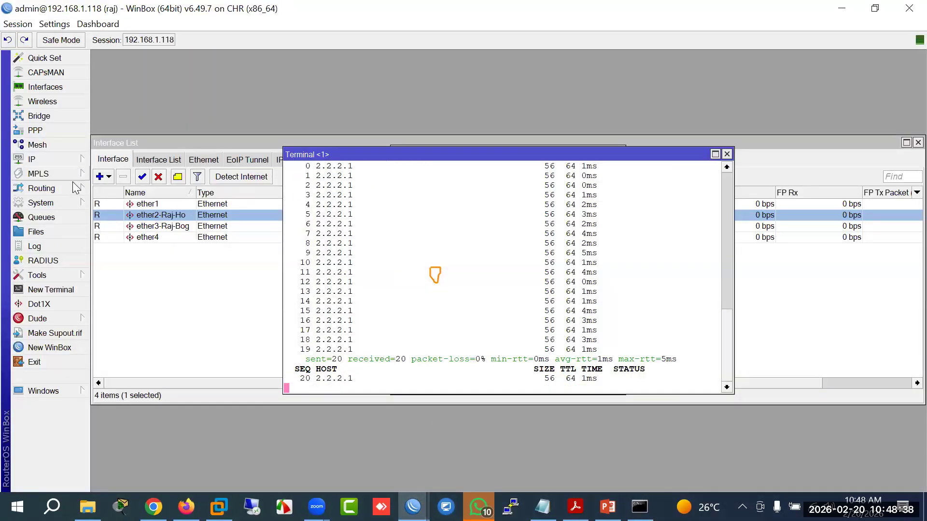
Step: Add 3.3.3.1/30 on raj's ether3-Raj-Bog and copy the address
{"action": "left_click", "coordinate": [44, 159]}
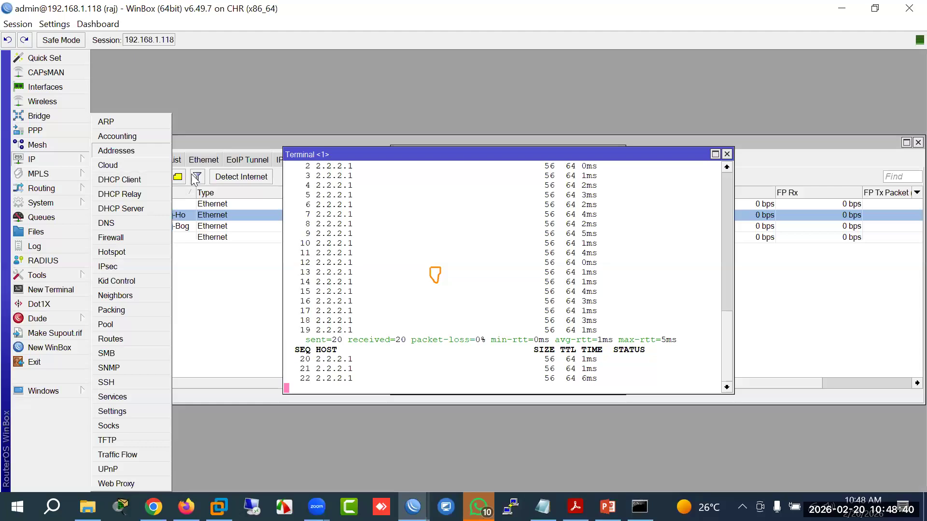
{"action": "left_click", "coordinate": [116, 151]}
{"action": "left_click", "coordinate": [398, 168]}
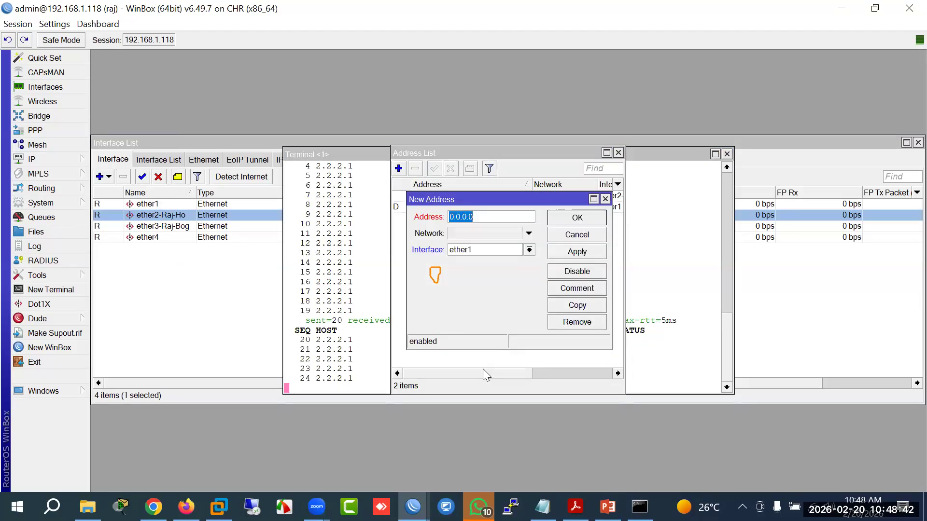
{"action": "type", "text": "3.3."}
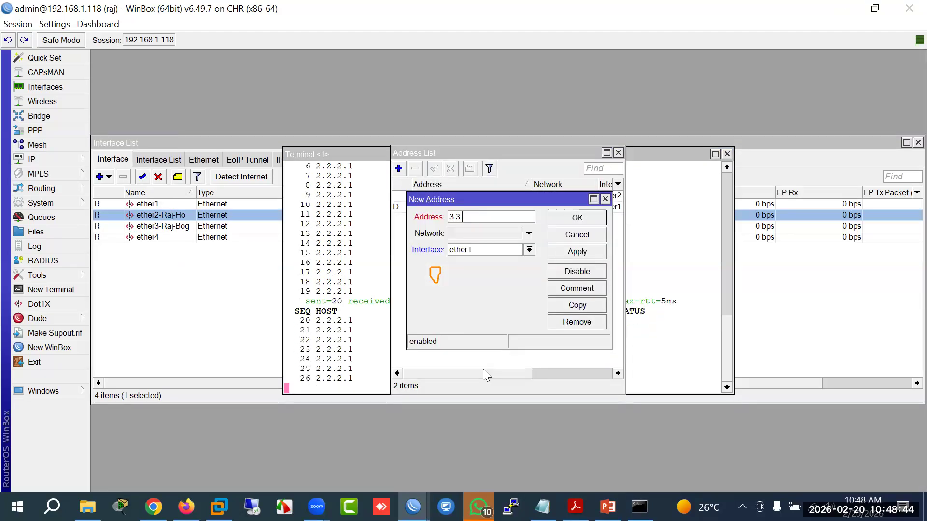
{"action": "type", "text": "3.1"}
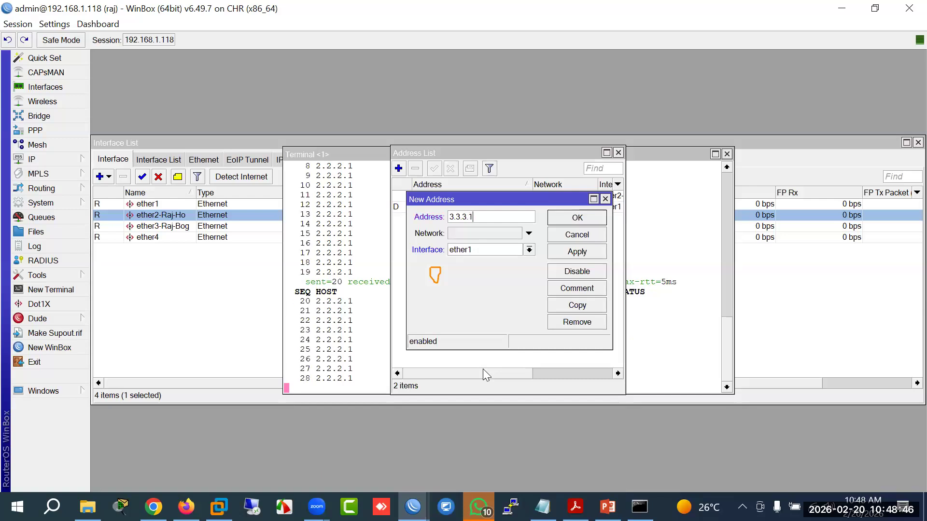
{"action": "type", "text": "/30"}
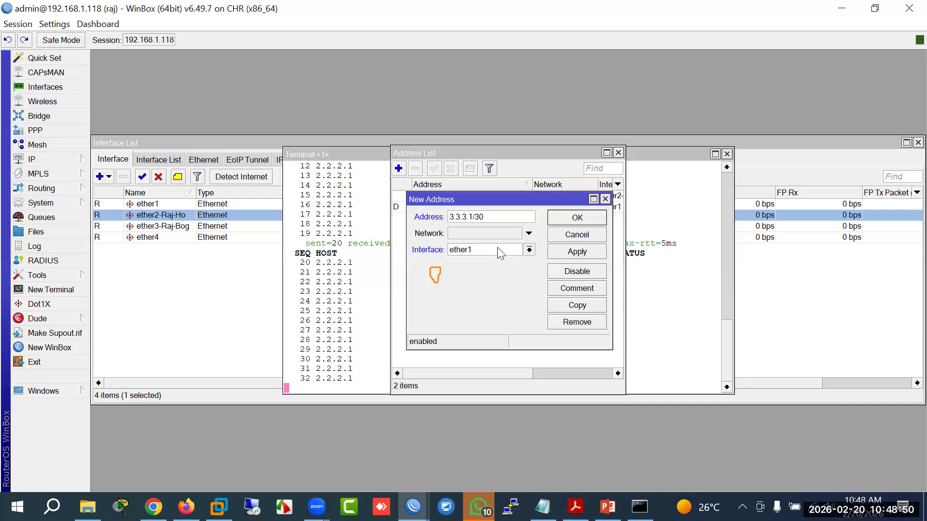
{"action": "left_click", "coordinate": [497, 250]}
{"action": "left_click", "coordinate": [501, 281]}
{"action": "left_click_drag", "start_coordinate": [503, 215], "coordinate": [429, 208]}
{"action": "left_click", "coordinate": [577, 218]}
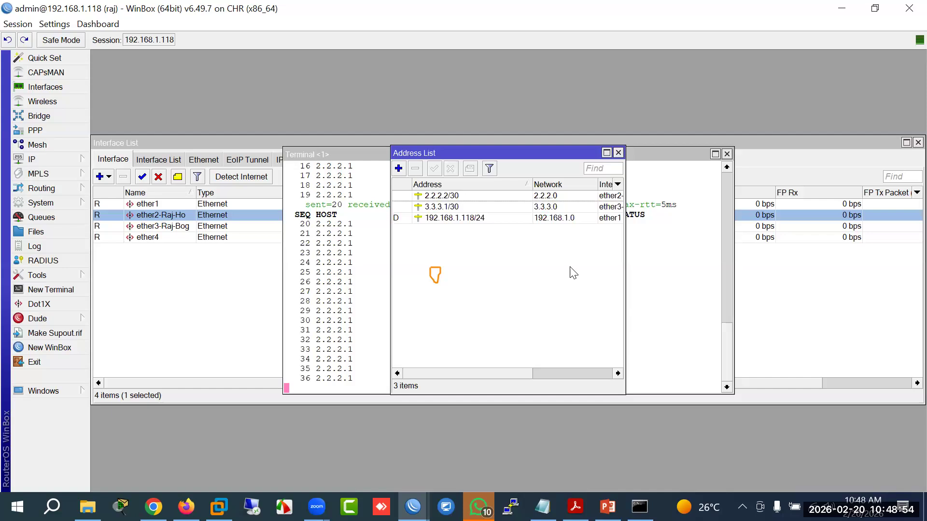
Step: On Bog, add 3.3.3.2/30 to ether3-Bog-Raj from the pasted address
{"action": "mouse_move", "coordinate": [412, 507]}
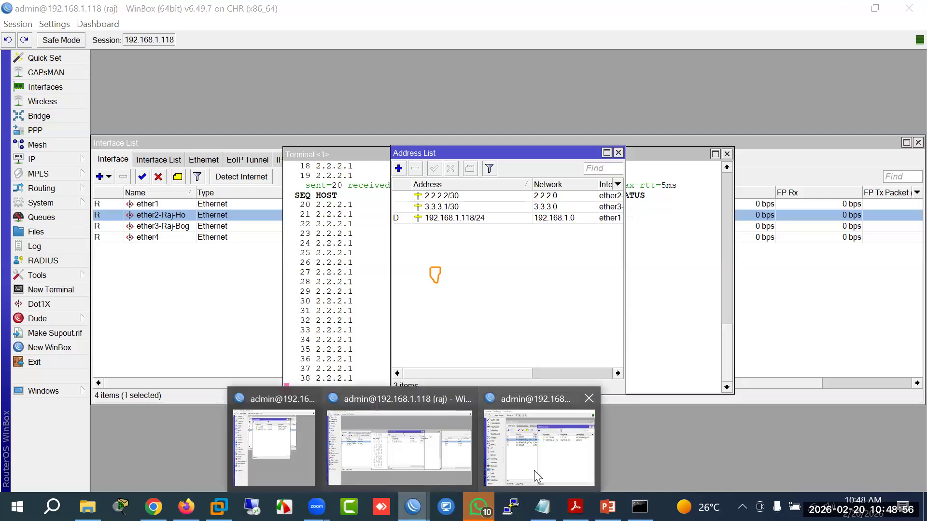
{"action": "left_click", "coordinate": [534, 471]}
{"action": "left_click", "coordinate": [451, 223]}
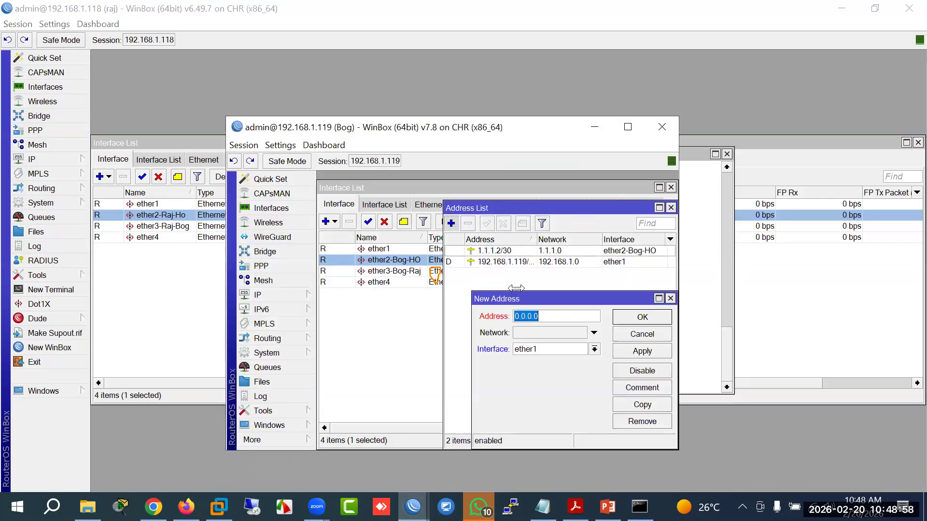
{"action": "key", "text": "ctrl+v"}
{"action": "left_click", "coordinate": [534, 316]}
{"action": "key", "text": "BackSpace"}
{"action": "type", "text": "2"}
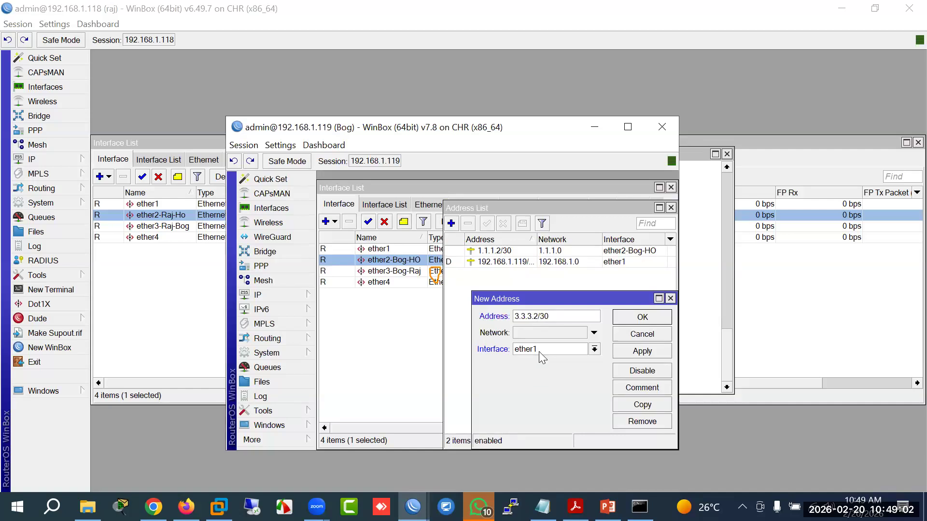
{"action": "left_click", "coordinate": [594, 348]}
{"action": "left_click", "coordinate": [548, 381]}
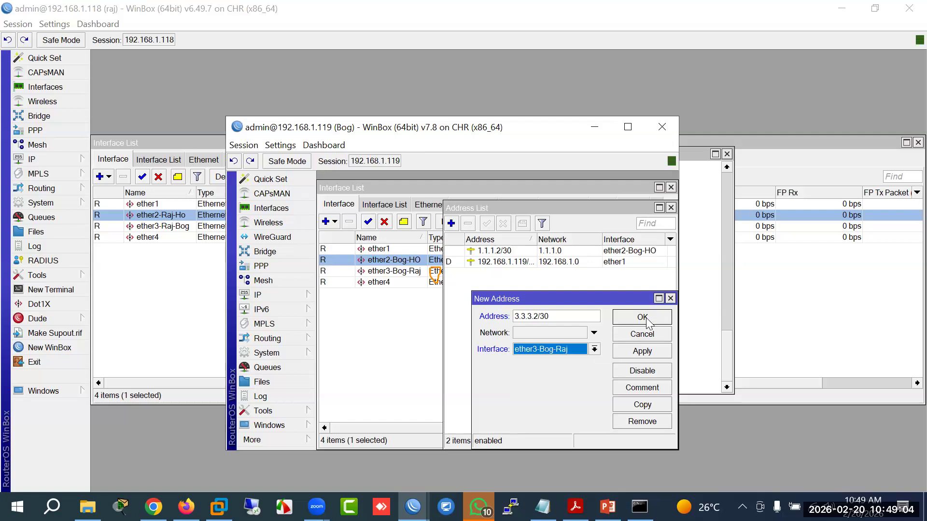
{"action": "left_click", "coordinate": [645, 317]}
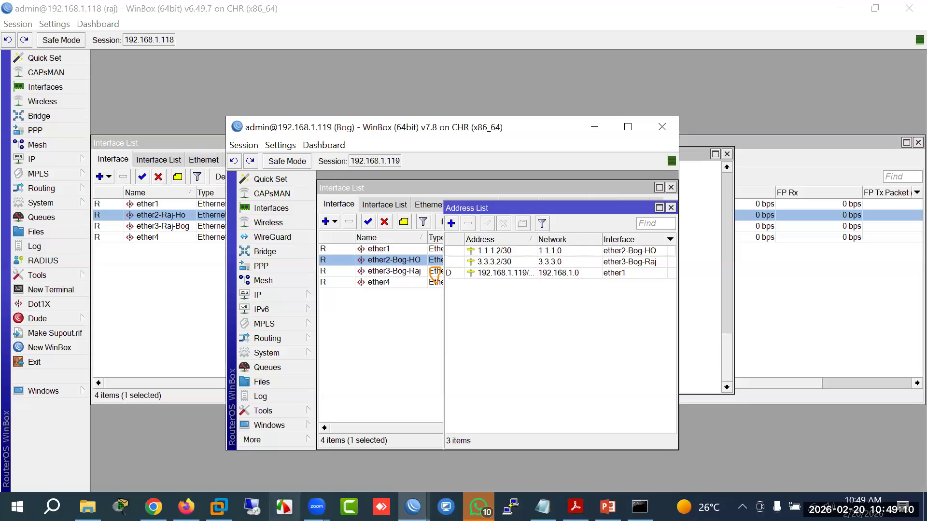
Step: Annotate the EVE topology links with costs 10, 20 and 5 and trace both HO–bog paths
{"action": "mouse_move", "coordinate": [187, 506]}
{"action": "left_click", "coordinate": [204, 466]}
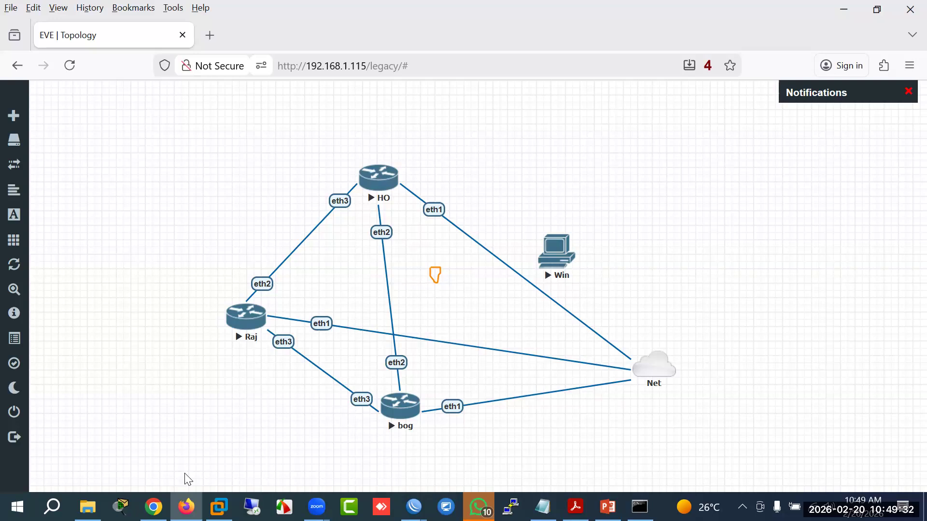
{"action": "left_click_drag", "start_coordinate": [246, 385], "coordinate": [259, 425]}
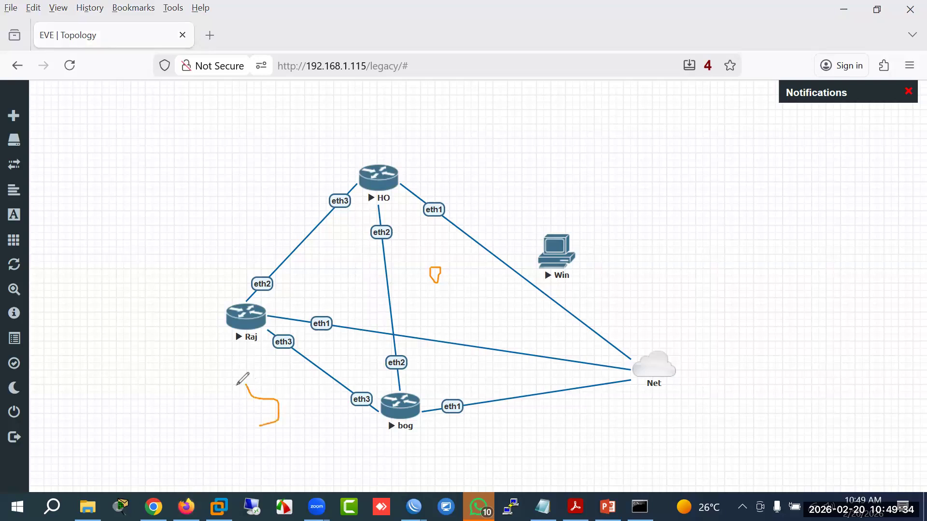
{"action": "left_click_drag", "start_coordinate": [245, 385], "coordinate": [309, 371]}
{"action": "mouse_move", "coordinate": [268, 210]}
{"action": "left_mouse_down"}
{"action": "mouse_move", "coordinate": [273, 229]}
{"action": "mouse_move", "coordinate": [291, 223]}
{"action": "left_mouse_up"}
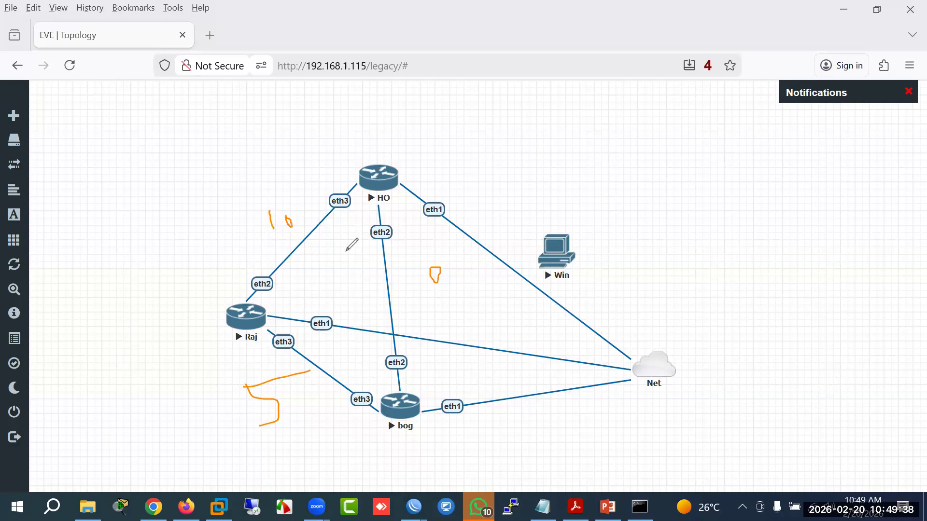
{"action": "mouse_move", "coordinate": [400, 263]}
{"action": "left_mouse_down"}
{"action": "mouse_move", "coordinate": [437, 276]}
{"action": "mouse_move", "coordinate": [435, 265]}
{"action": "left_mouse_up"}
{"action": "mouse_move", "coordinate": [404, 404]}
{"action": "left_mouse_down"}
{"action": "mouse_move", "coordinate": [423, 277]}
{"action": "mouse_move", "coordinate": [391, 193]}
{"action": "left_mouse_up"}
{"action": "mouse_move", "coordinate": [391, 396]}
{"action": "left_mouse_down"}
{"action": "mouse_move", "coordinate": [289, 345]}
{"action": "mouse_move", "coordinate": [302, 215]}
{"action": "mouse_move", "coordinate": [332, 208]}
{"action": "left_mouse_up"}
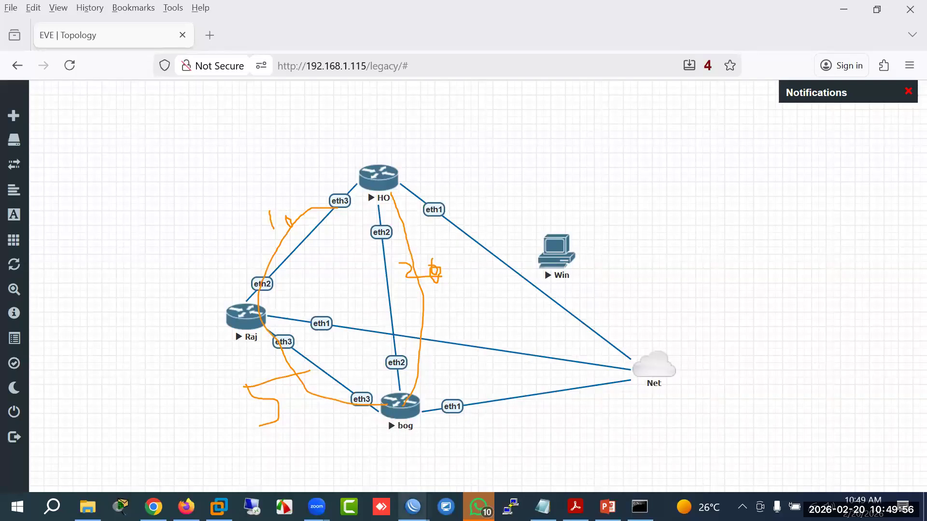
Step: Switch to HO, close its address list, and open Routing > OSPF showing 0 interfaces
{"action": "mouse_move", "coordinate": [413, 507]}
{"action": "left_click", "coordinate": [304, 462]}
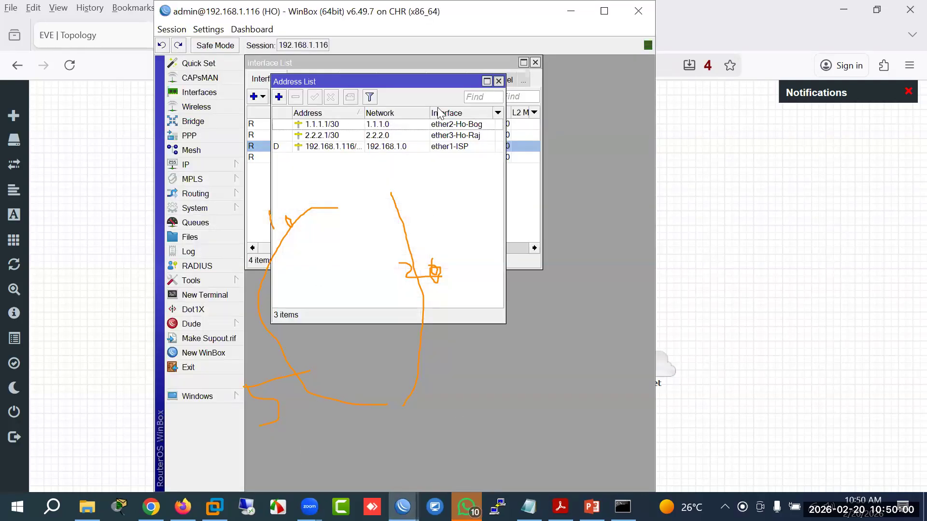
{"action": "left_click", "coordinate": [499, 81]}
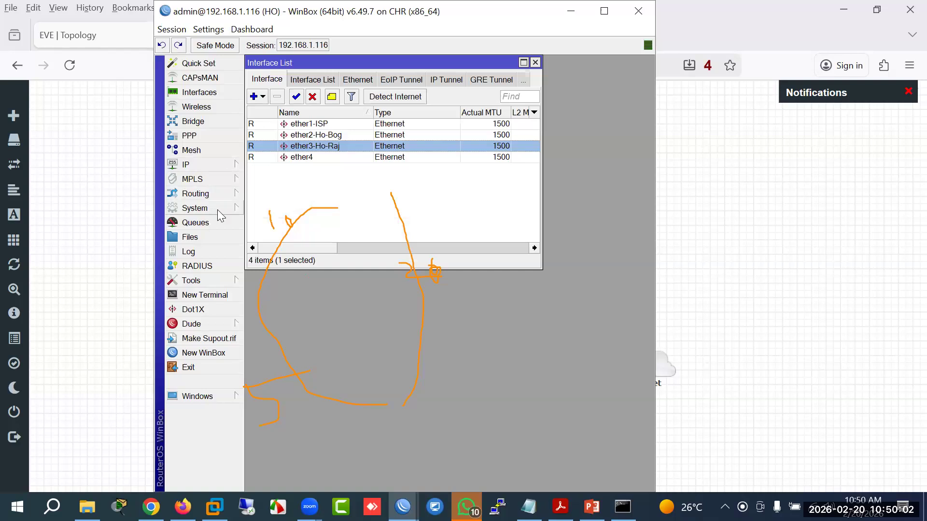
{"action": "mouse_move", "coordinate": [211, 196]}
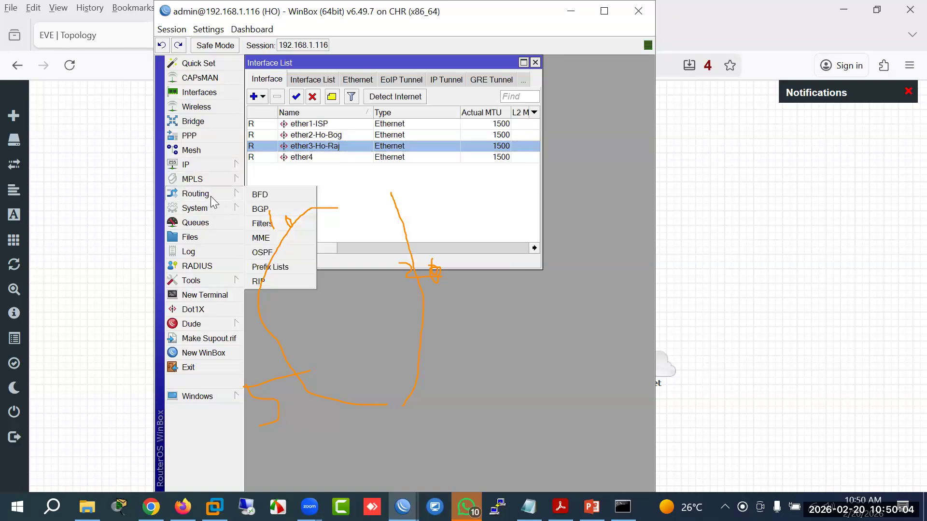
{"action": "left_click", "coordinate": [260, 253]}
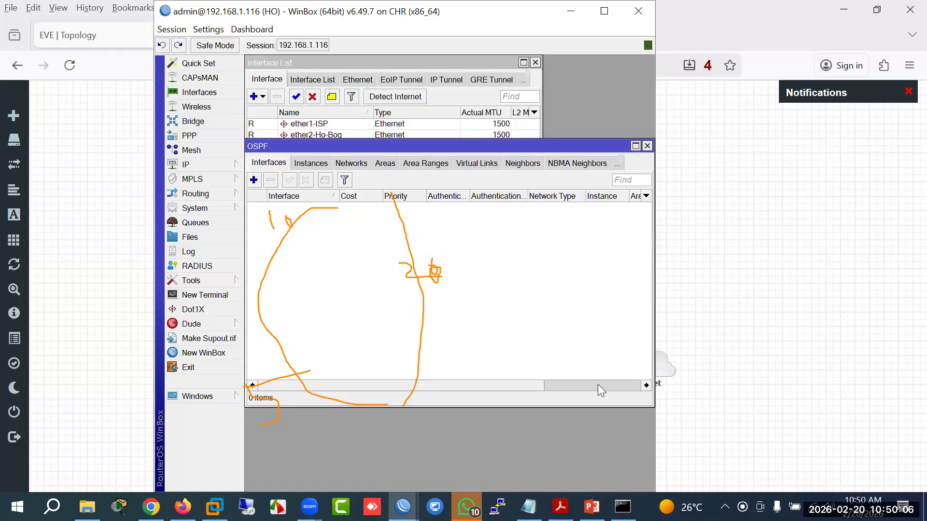
{"action": "left_click", "coordinate": [907, 206]}
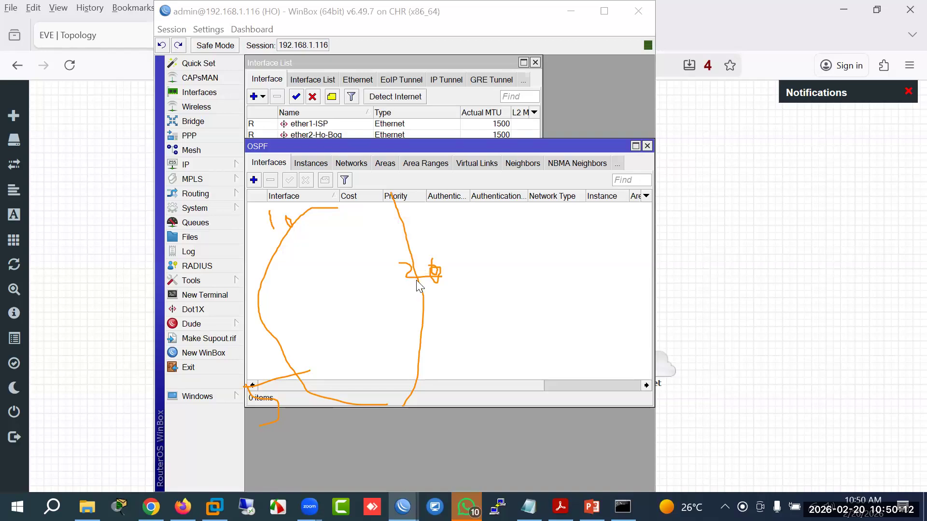
{"action": "left_click_drag", "start_coordinate": [424, 270], "coordinate": [326, 242]}
{"action": "mouse_move", "coordinate": [287, 214]}
{"action": "left_mouse_down"}
{"action": "mouse_move", "coordinate": [275, 238]}
{"action": "mouse_move", "coordinate": [285, 265]}
{"action": "mouse_move", "coordinate": [259, 389]}
{"action": "mouse_move", "coordinate": [459, 291]}
{"action": "mouse_move", "coordinate": [432, 269]}
{"action": "mouse_move", "coordinate": [441, 267]}
{"action": "left_mouse_up"}
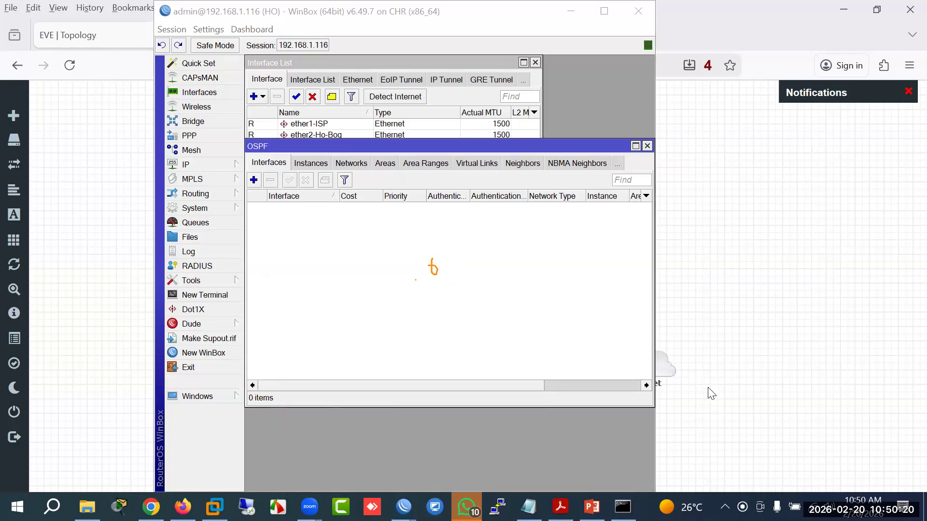
Step: Add ether2-Ho-Bog to HO's OSPF interfaces with cost 20
{"action": "left_click", "coordinate": [254, 181]}
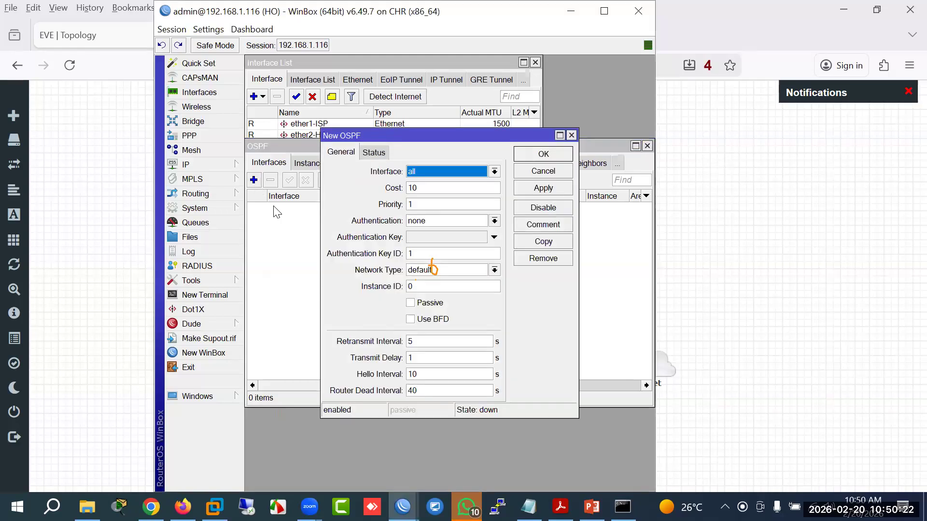
{"action": "left_click", "coordinate": [494, 172]}
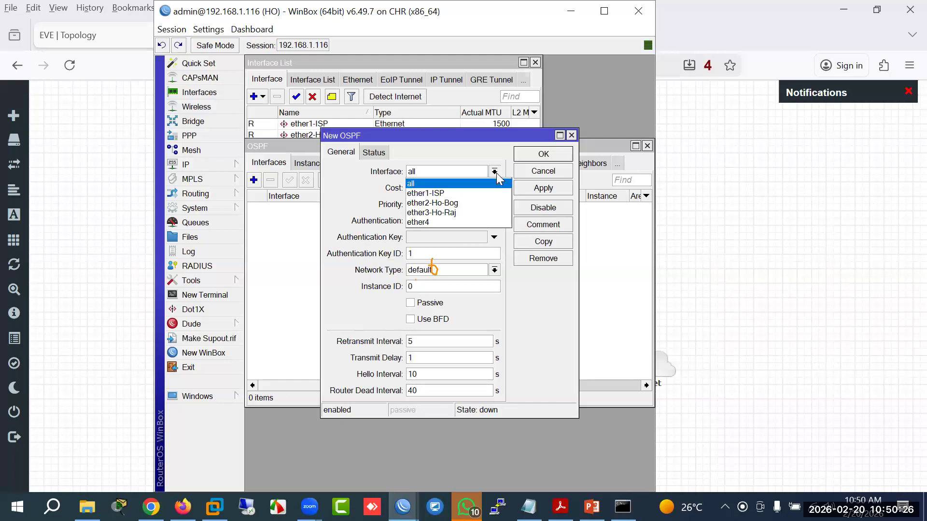
{"action": "left_click", "coordinate": [474, 200]}
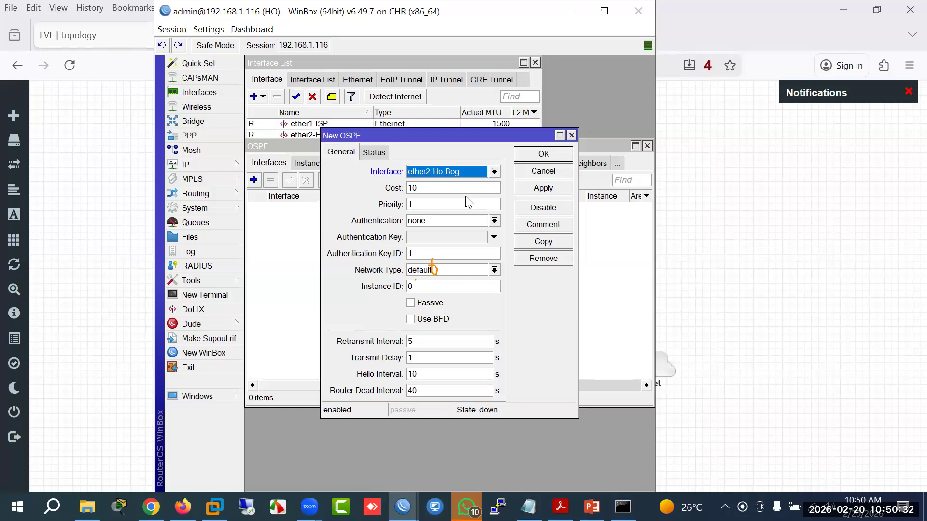
{"action": "key", "text": "Tab"}
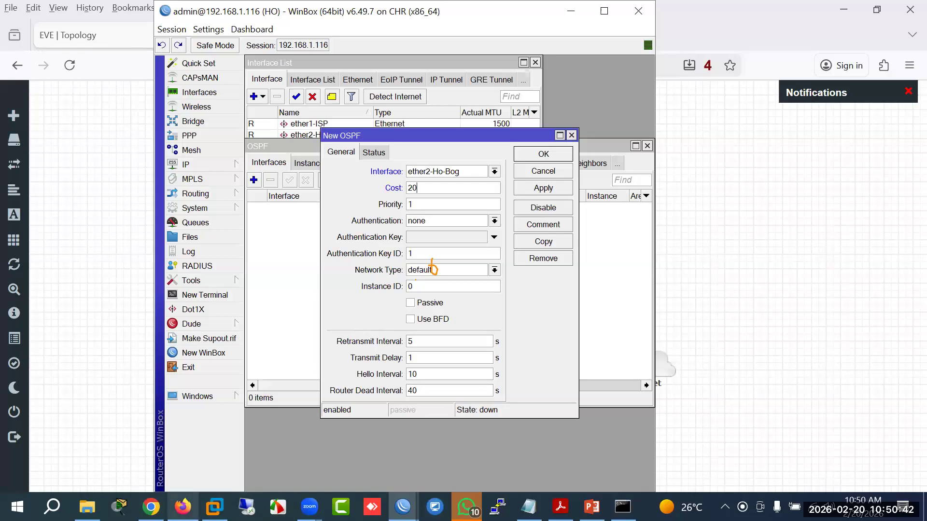
{"action": "left_click", "coordinate": [183, 507]}
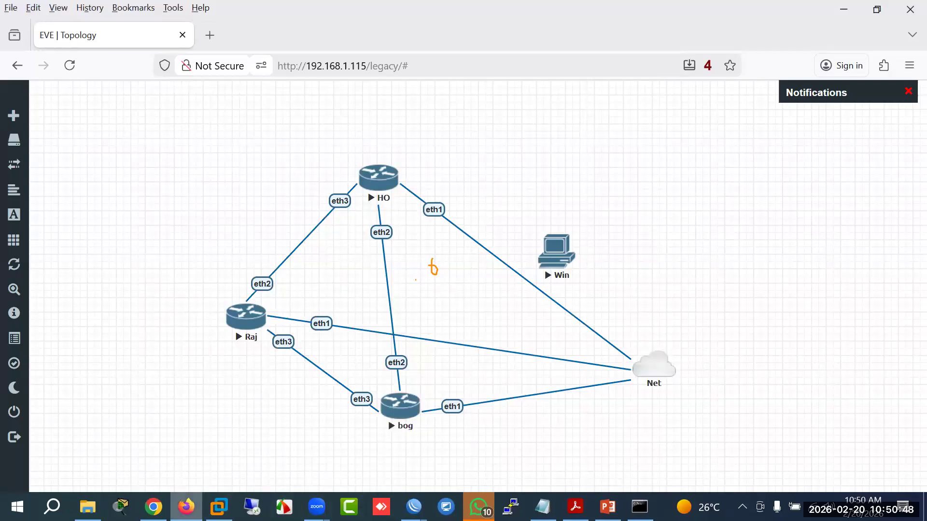
{"action": "left_click", "coordinate": [186, 507]}
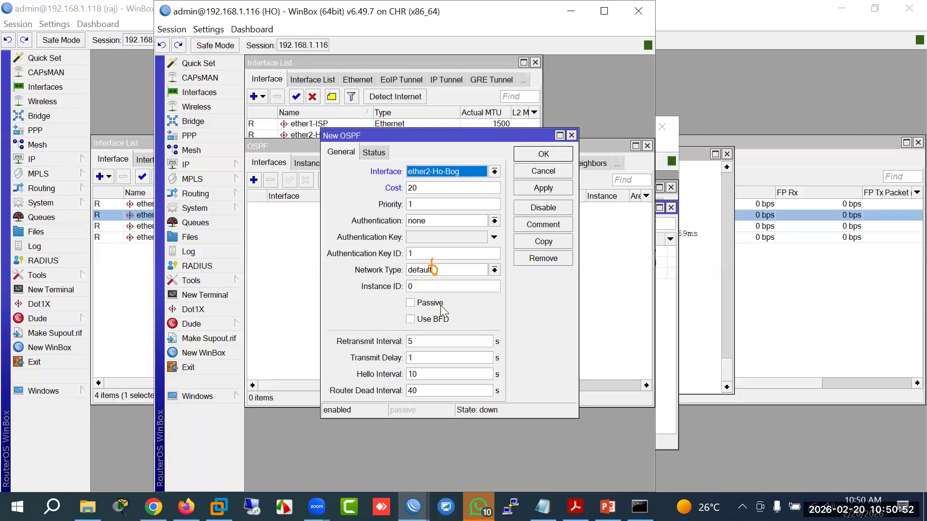
{"action": "left_click", "coordinate": [545, 188]}
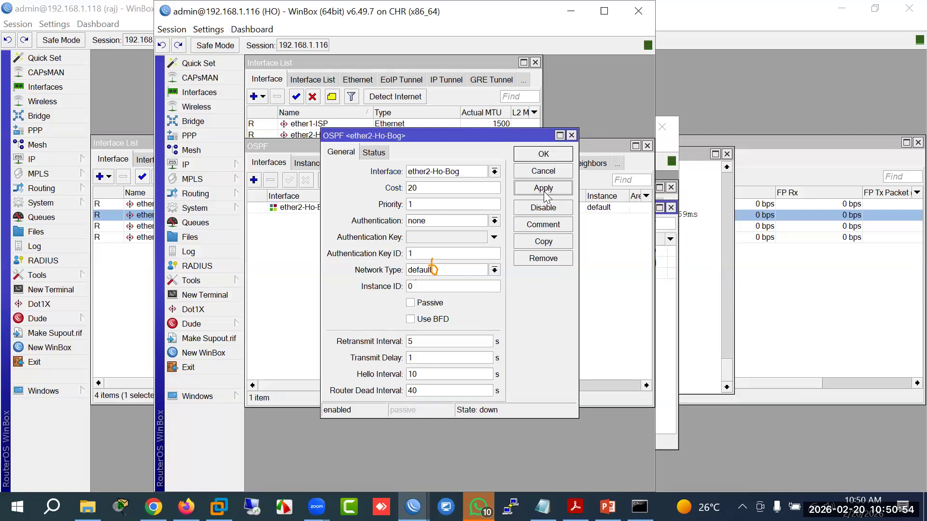
{"action": "left_click", "coordinate": [544, 154]}
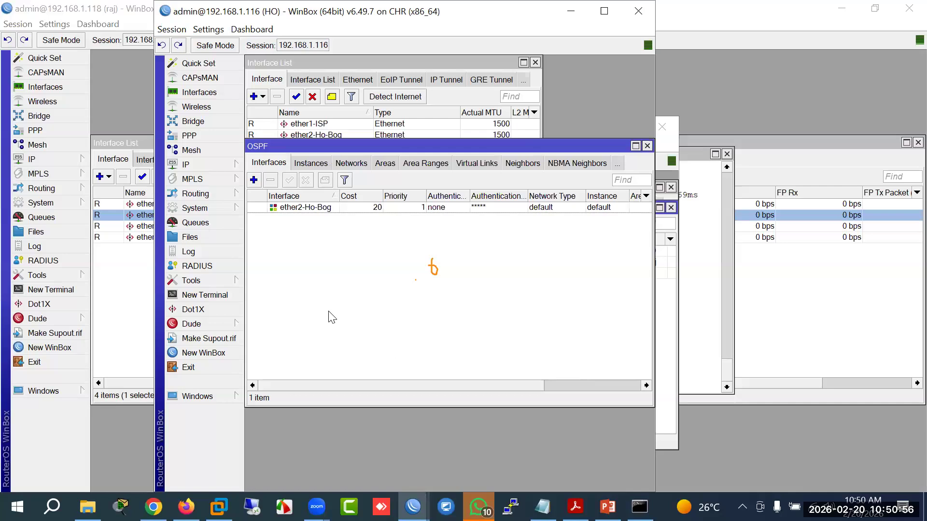
Step: Add ether3-Ho-Raj as a second OSPF interface on HO
{"action": "left_click", "coordinate": [254, 180]}
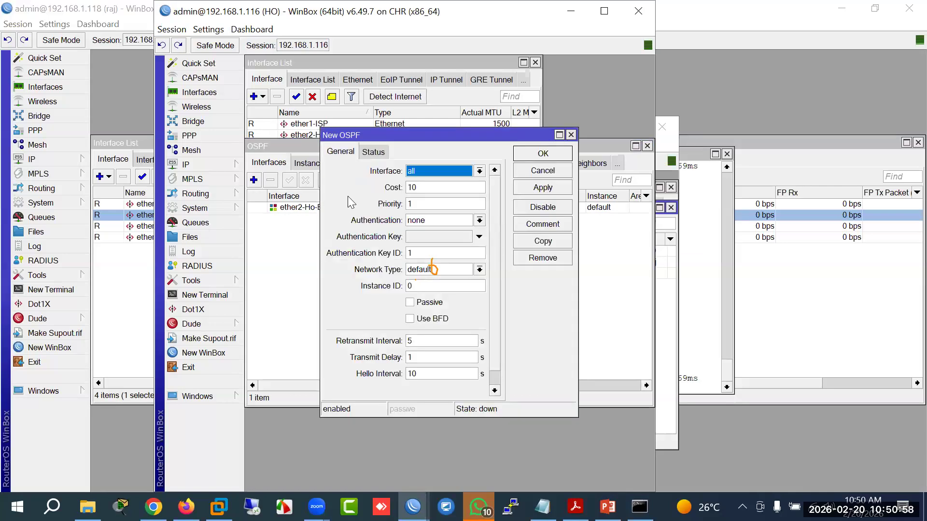
{"action": "left_click", "coordinate": [479, 171]}
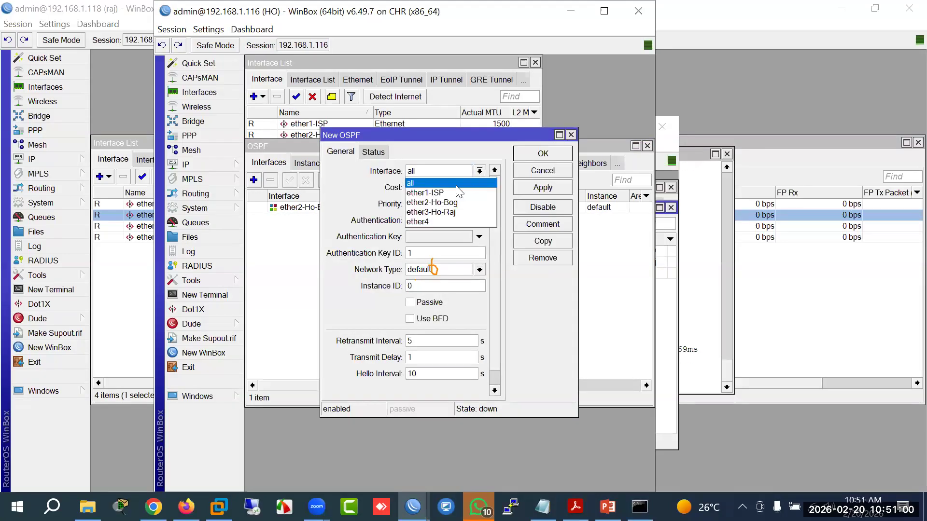
{"action": "left_click", "coordinate": [449, 213]}
{"action": "key", "text": "Tab"}
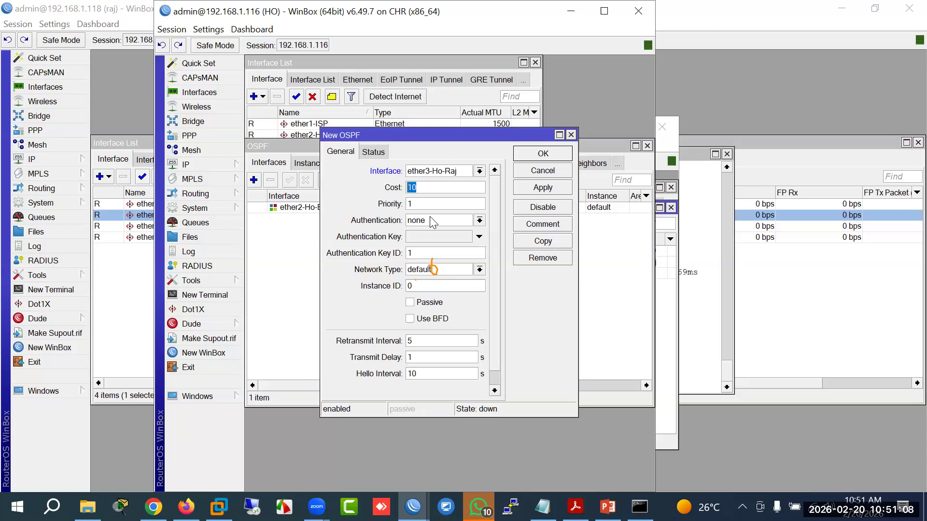
{"action": "left_click", "coordinate": [186, 507]}
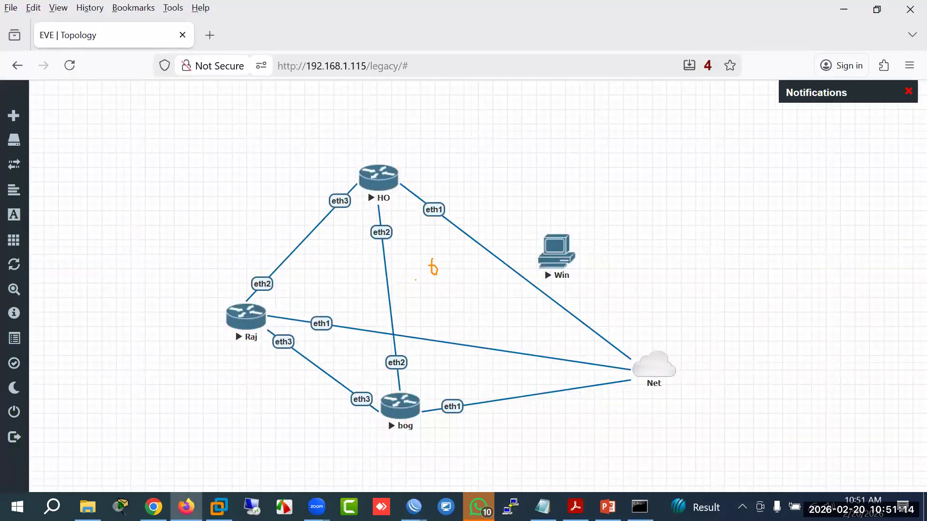
{"action": "key", "text": "alt+Tab"}
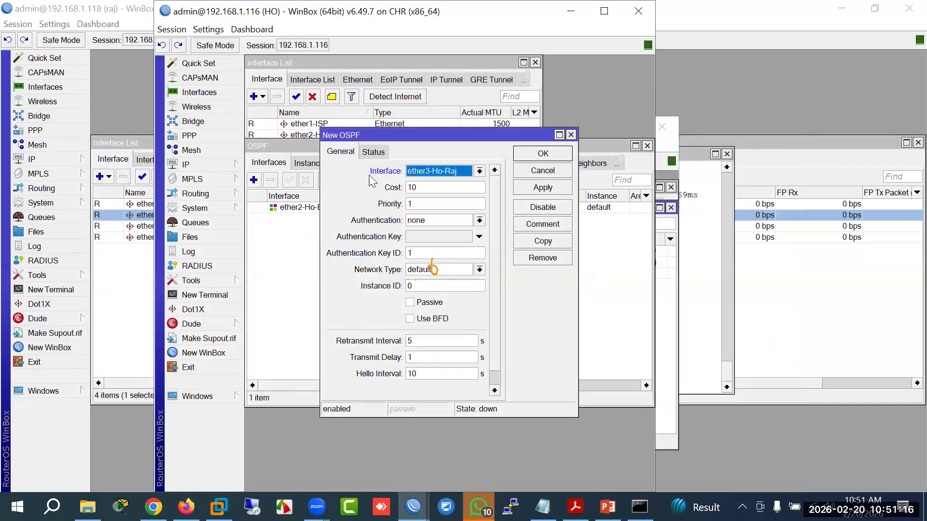
{"action": "left_click", "coordinate": [560, 156]}
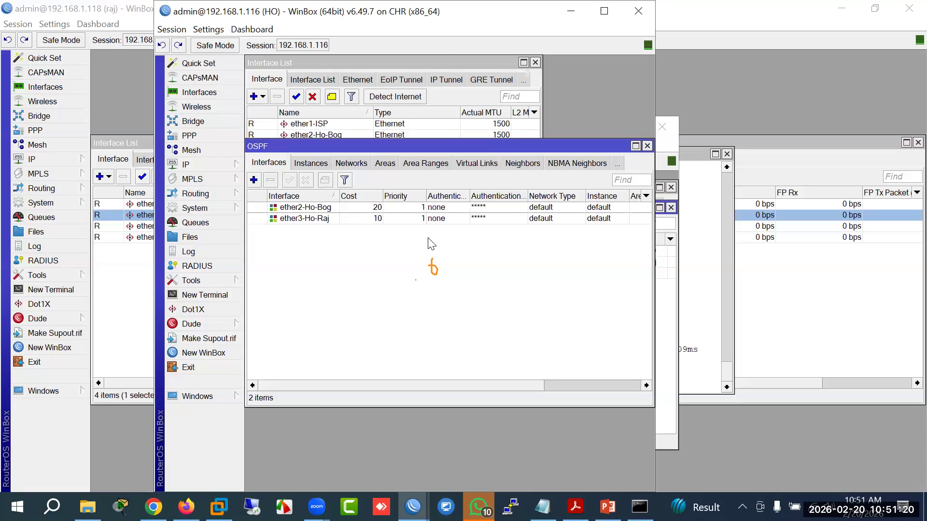
Step: Open the OSPF Networks view and check HO's 1.1.1.1/30 address details
{"action": "left_click", "coordinate": [353, 164]}
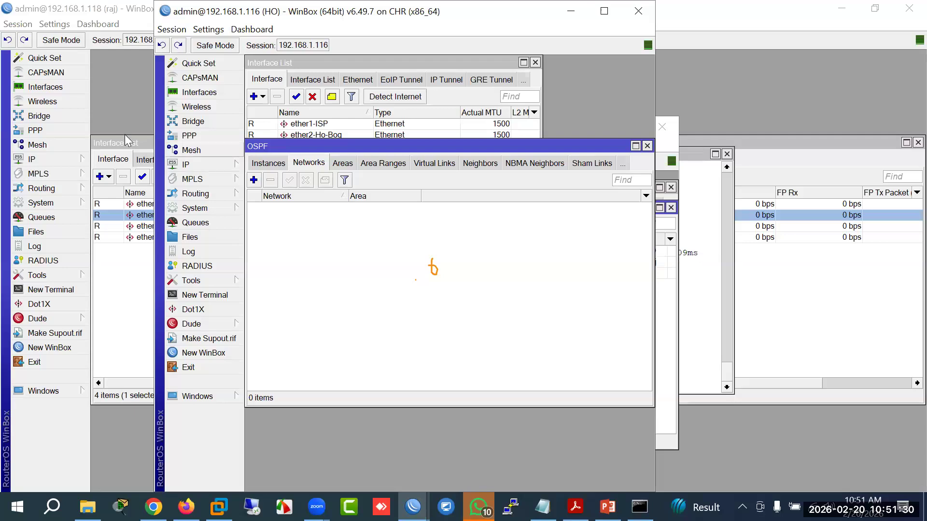
{"action": "left_click", "coordinate": [219, 166]}
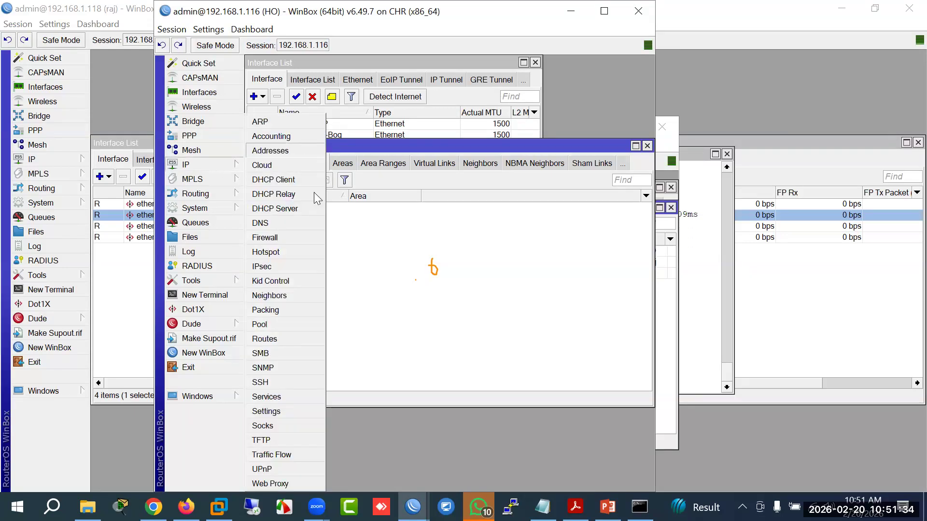
{"action": "left_click", "coordinate": [301, 152]}
{"action": "double_click", "coordinate": [322, 124]}
{"action": "key", "text": "ctrl+c"}
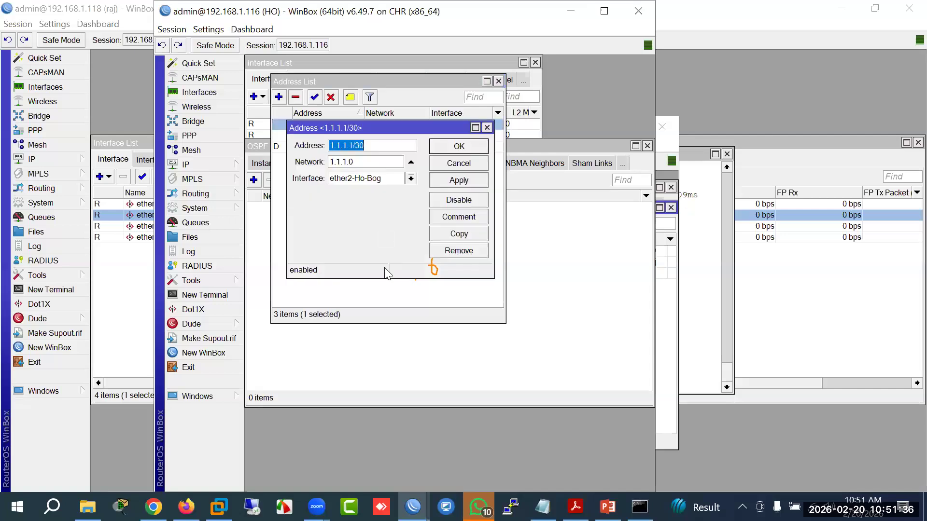
{"action": "left_click", "coordinate": [459, 163]}
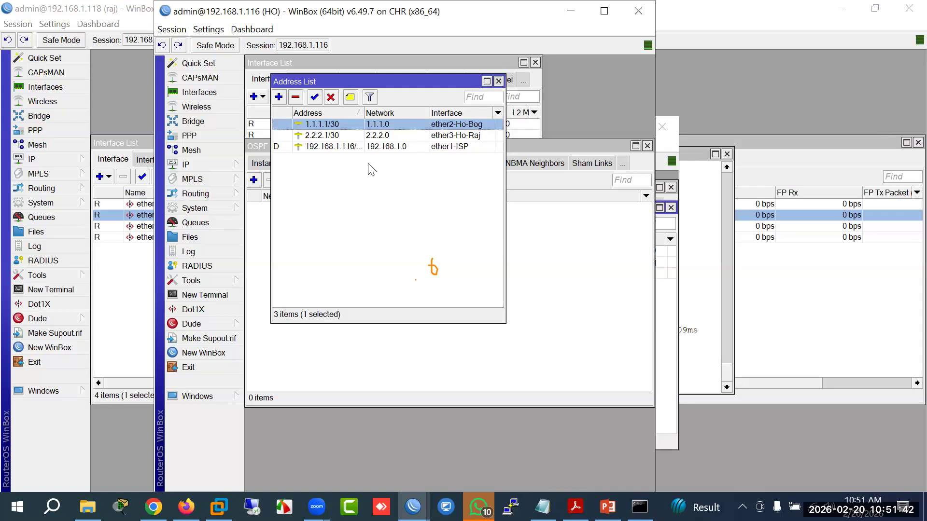
{"action": "left_click", "coordinate": [499, 81]}
Step: Add OSPF network 1.1.1.0/30 in the backbone area
{"action": "left_click", "coordinate": [254, 180]}
{"action": "key", "text": "ctrl+v"}
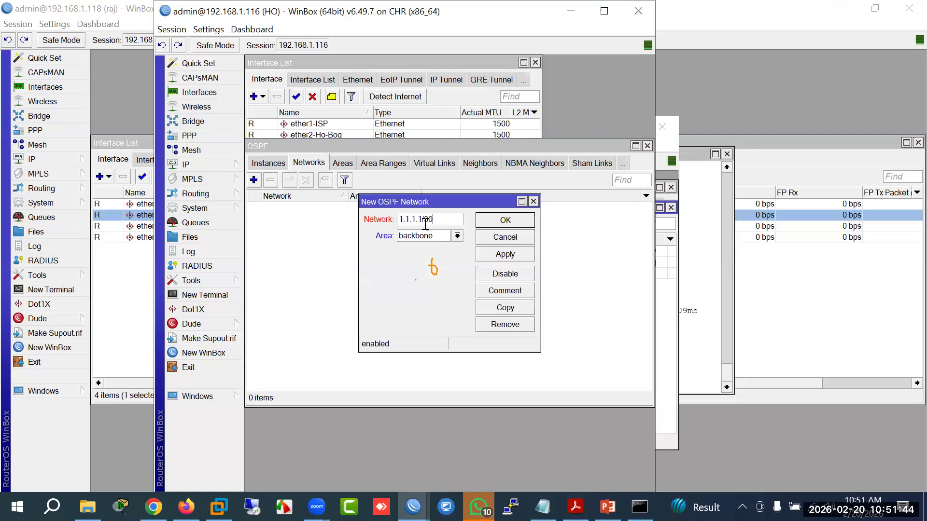
{"action": "left_click", "coordinate": [426, 218]}
{"action": "key", "text": "BackSpace"}
{"action": "type", "text": "0"}
{"action": "left_click", "coordinate": [517, 255]}
Step: Copy the entry to add OSPF network 2.2.2.0/30 in the backbone area
{"action": "left_click", "coordinate": [515, 308]}
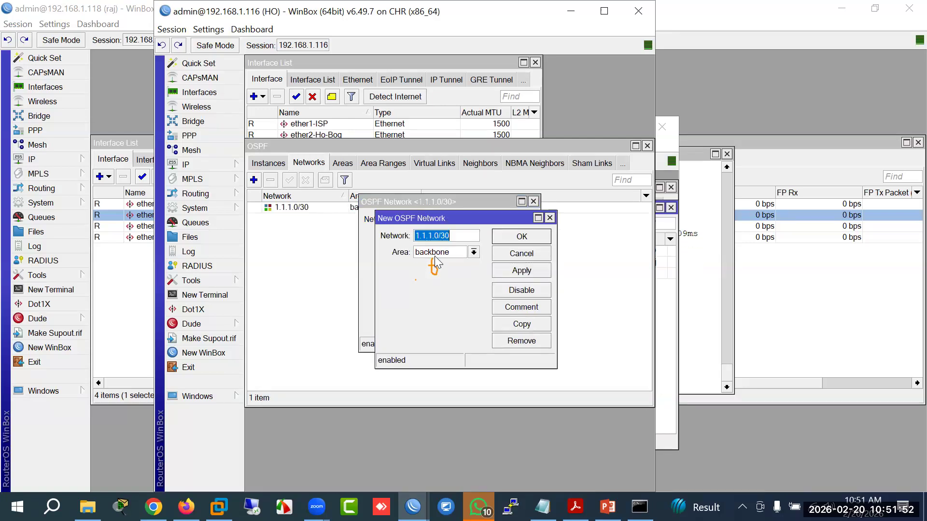
{"action": "left_click_drag", "start_coordinate": [432, 236], "coordinate": [341, 191]}
{"action": "key", "text": "BackSpace"}
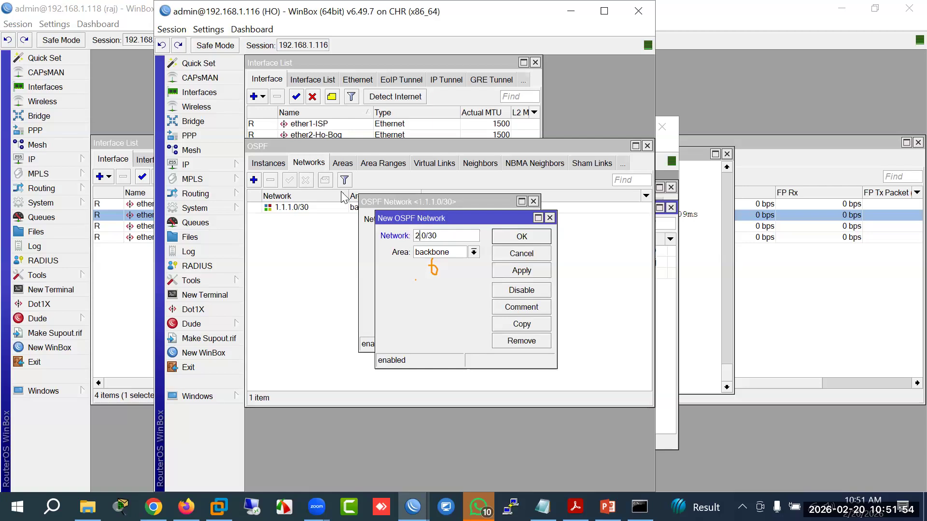
{"action": "type", "text": "2"}
{"action": "type", "text": ".2.2"}
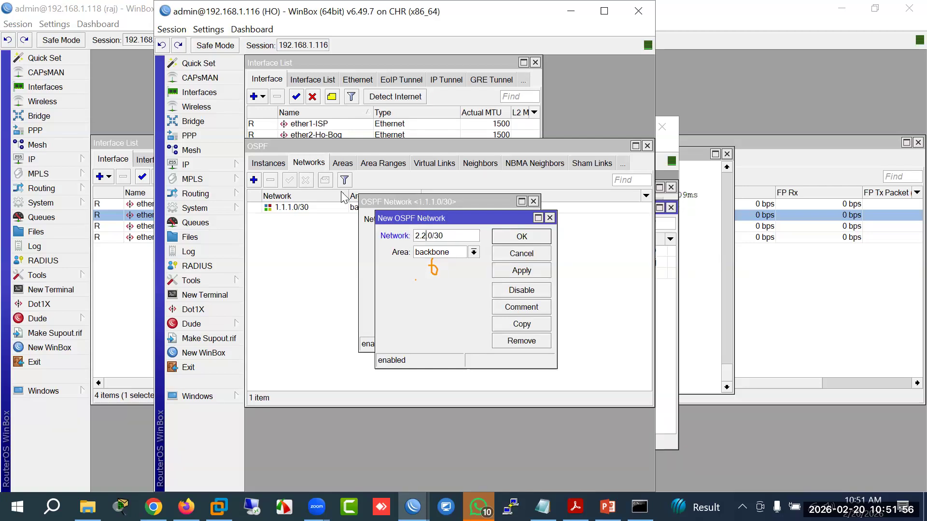
{"action": "key", "text": "Return"}
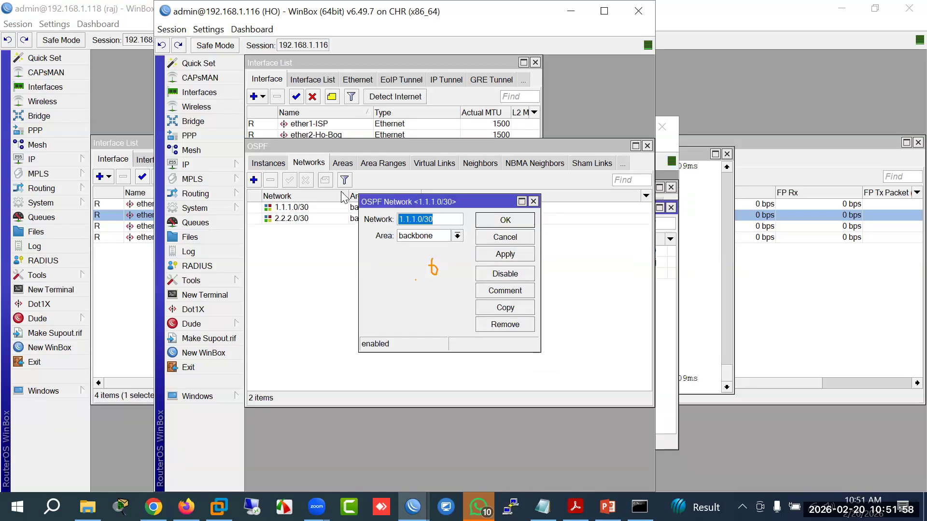
{"action": "left_click", "coordinate": [507, 220]}
Step: Check HO's OSPF neighbors list, then bring up raj's session
{"action": "left_click", "coordinate": [483, 169]}
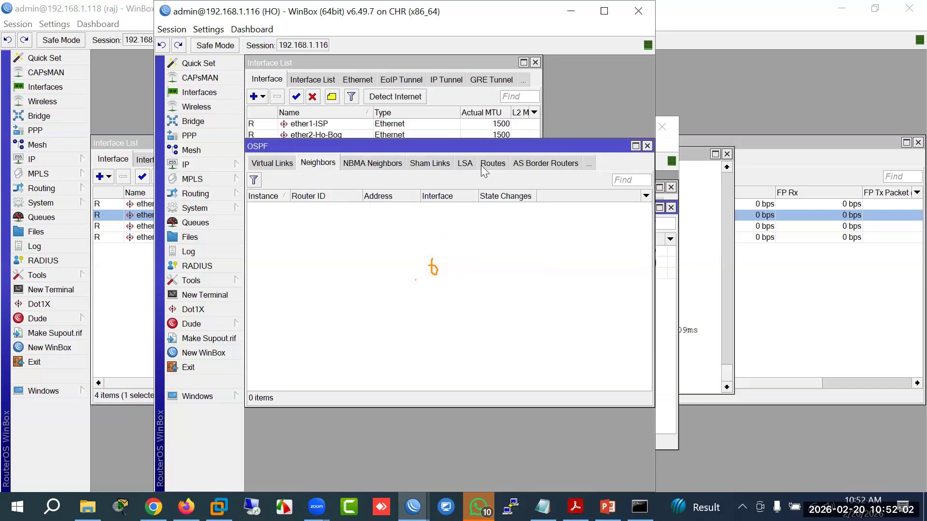
{"action": "left_click_drag", "start_coordinate": [640, 143], "coordinate": [691, 150]}
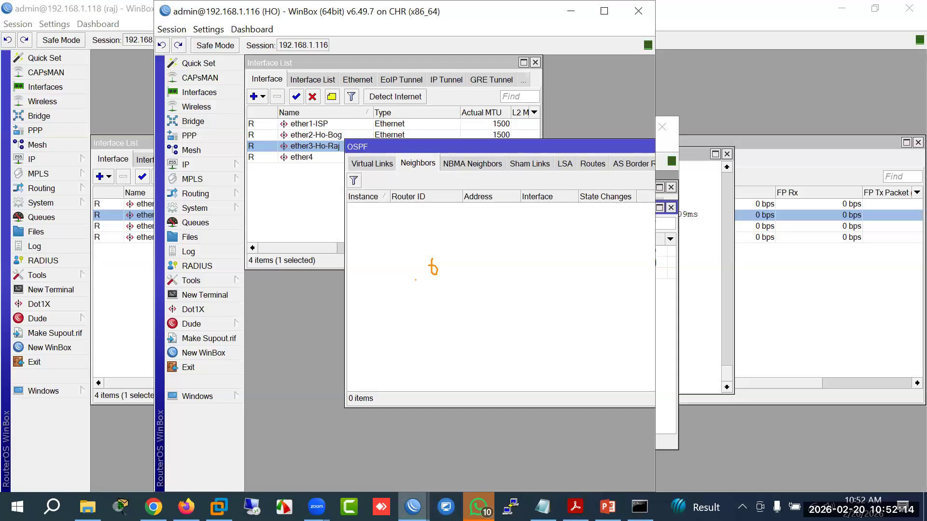
{"action": "left_click", "coordinate": [412, 507]}
{"action": "left_click", "coordinate": [396, 448]}
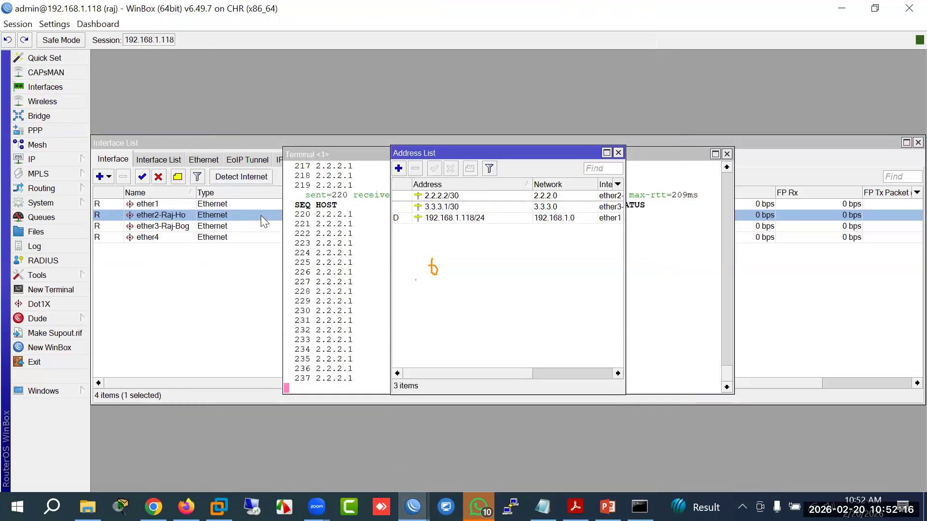
Step: Add ether2-Raj-Ho as an OSPF interface on raj, keeping cost 10
{"action": "left_click", "coordinate": [72, 160]}
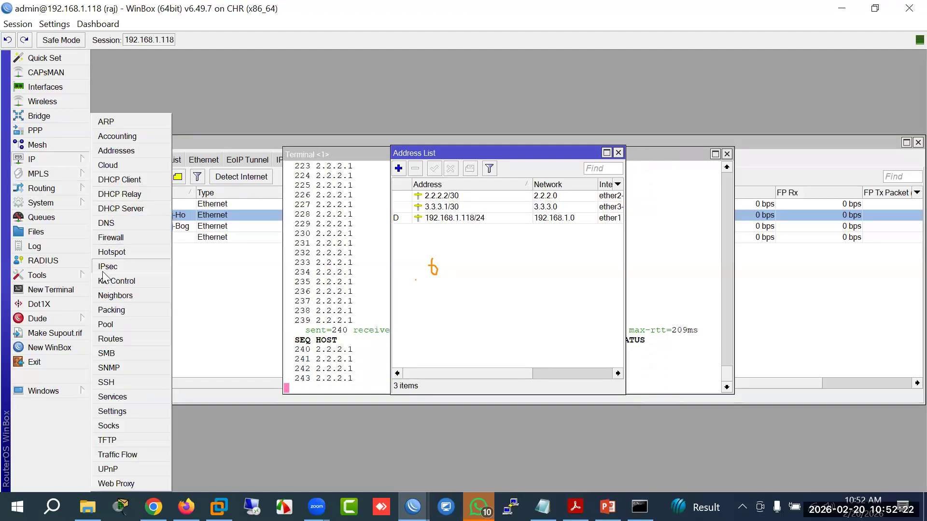
{"action": "mouse_move", "coordinate": [72, 188]}
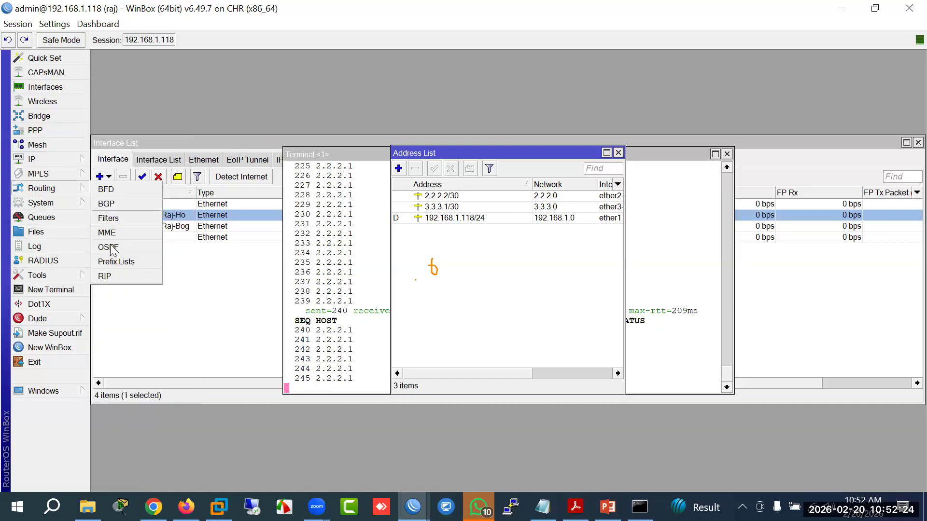
{"action": "left_click", "coordinate": [108, 247]}
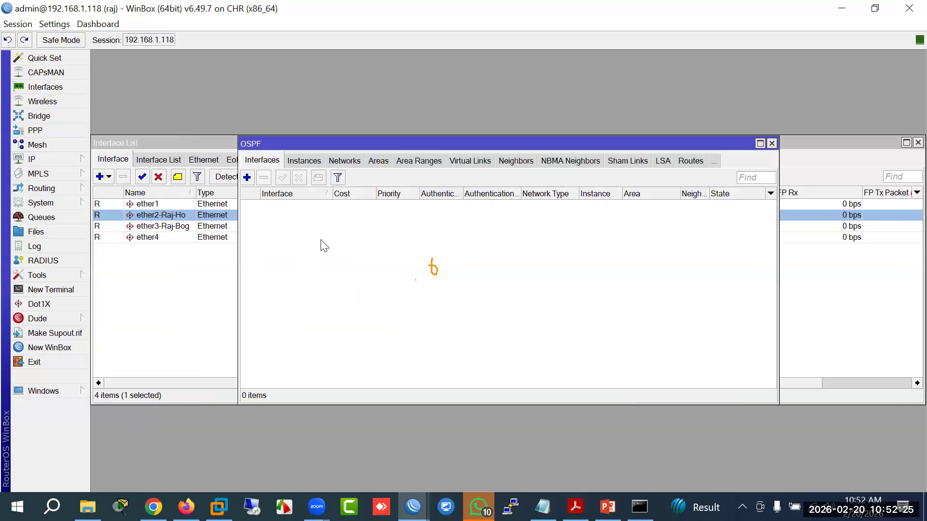
{"action": "left_click", "coordinate": [247, 177]}
{"action": "left_click", "coordinate": [502, 169]}
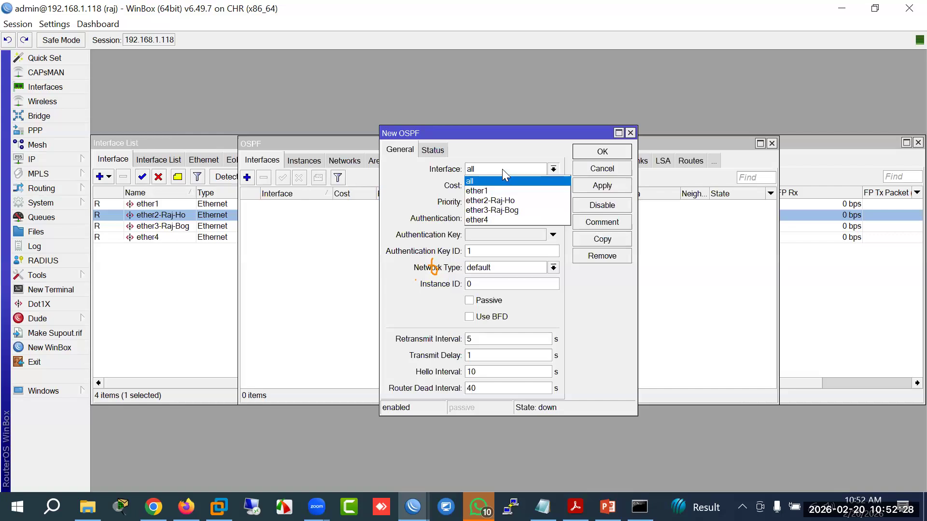
{"action": "left_click", "coordinate": [501, 200]}
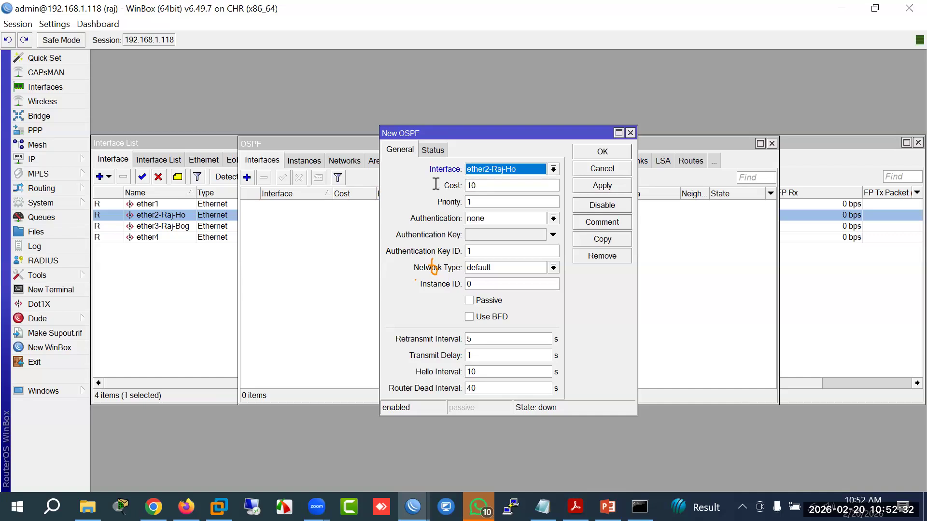
{"action": "key", "text": "Tab"}
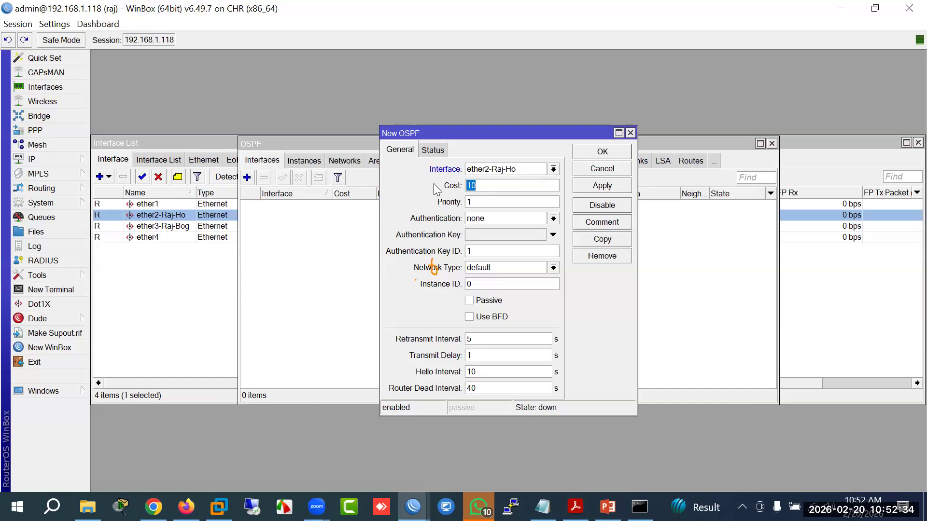
{"action": "left_click", "coordinate": [186, 507]}
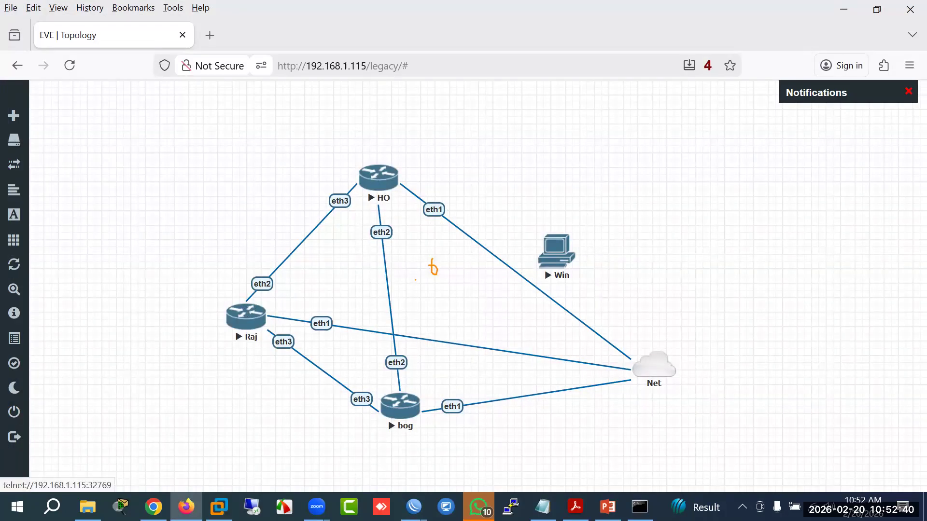
{"action": "left_click", "coordinate": [413, 507]}
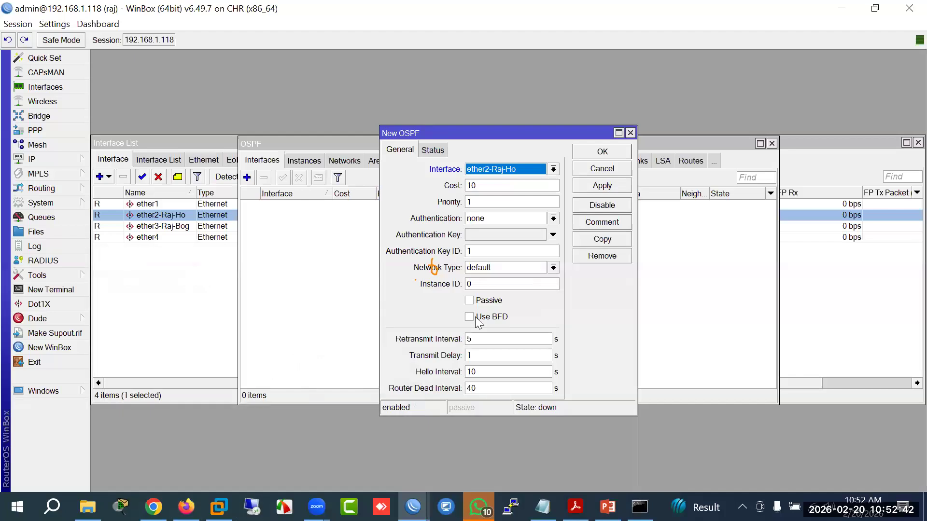
{"action": "left_click", "coordinate": [608, 152]}
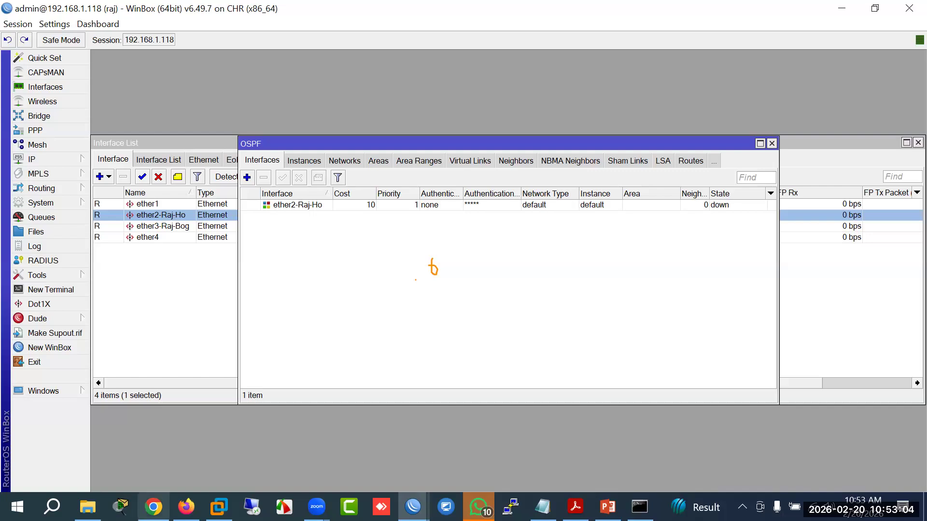
{"action": "left_click", "coordinate": [186, 506]}
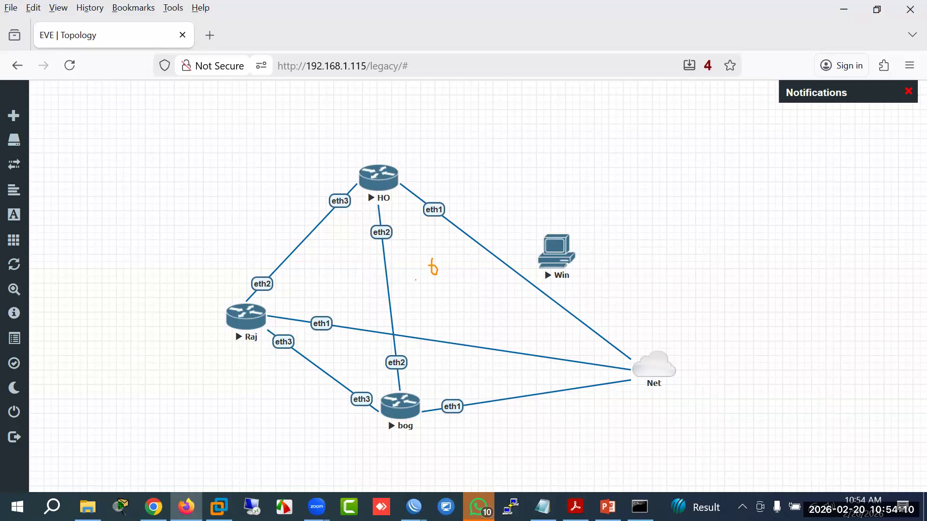
{"action": "mouse_move", "coordinate": [413, 506]}
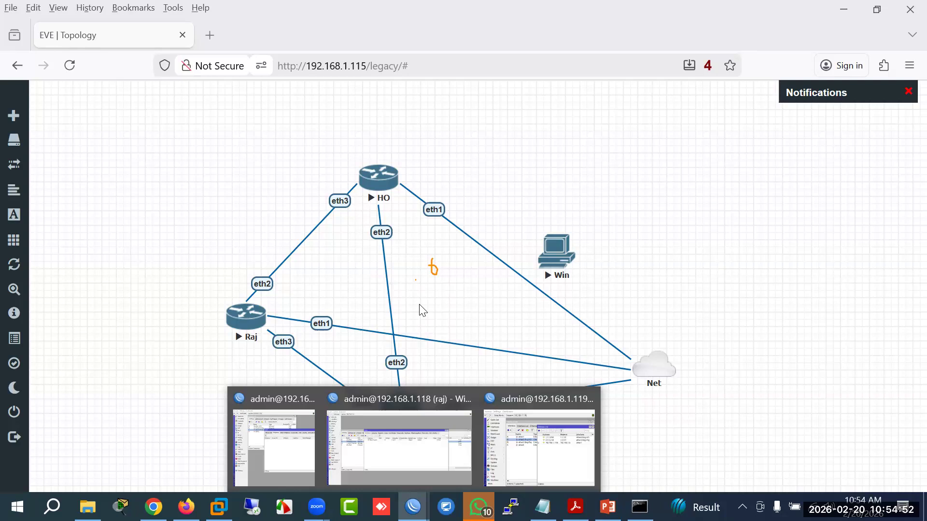
{"action": "left_click", "coordinate": [399, 458]}
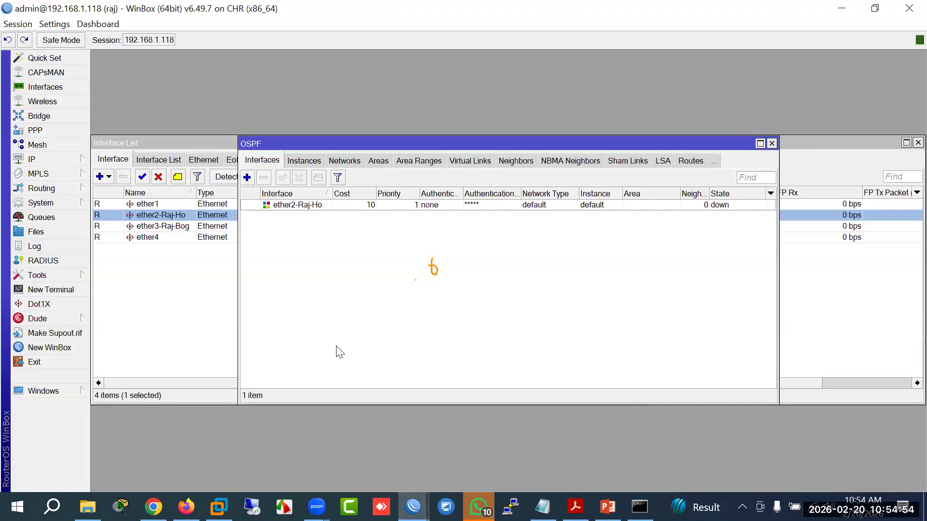
Step: Check the 2.2.2.2/30 entry in raj's IP address list
{"action": "left_click", "coordinate": [52, 155]}
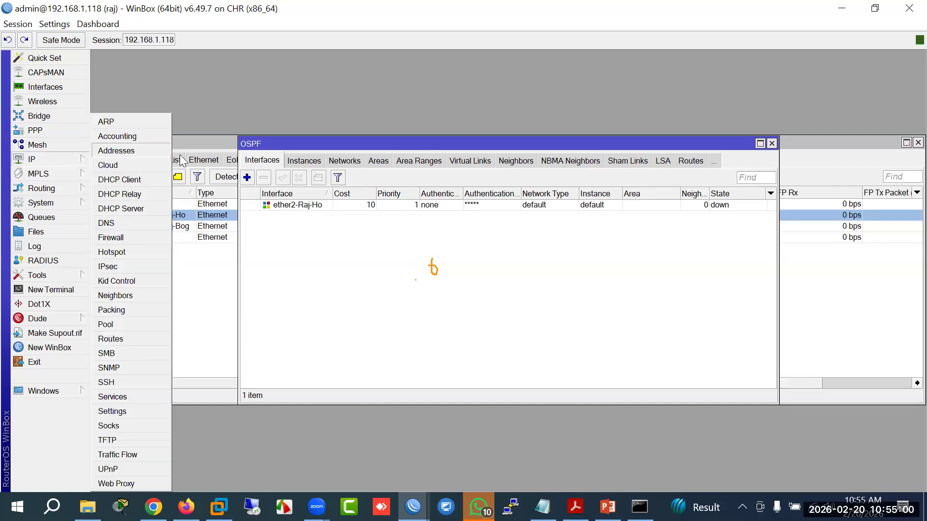
{"action": "left_click", "coordinate": [116, 150]}
{"action": "left_click", "coordinate": [441, 195]}
{"action": "double_click", "coordinate": [441, 196]}
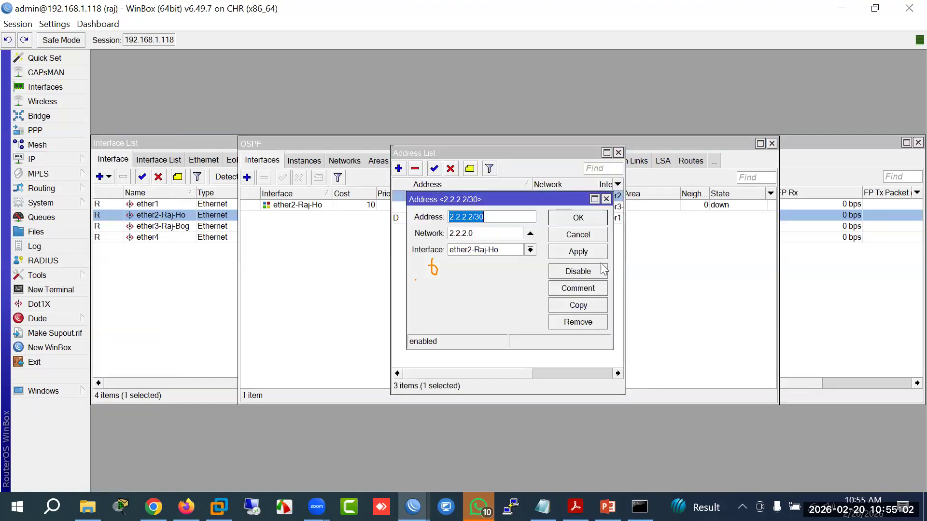
{"action": "left_click", "coordinate": [586, 235]}
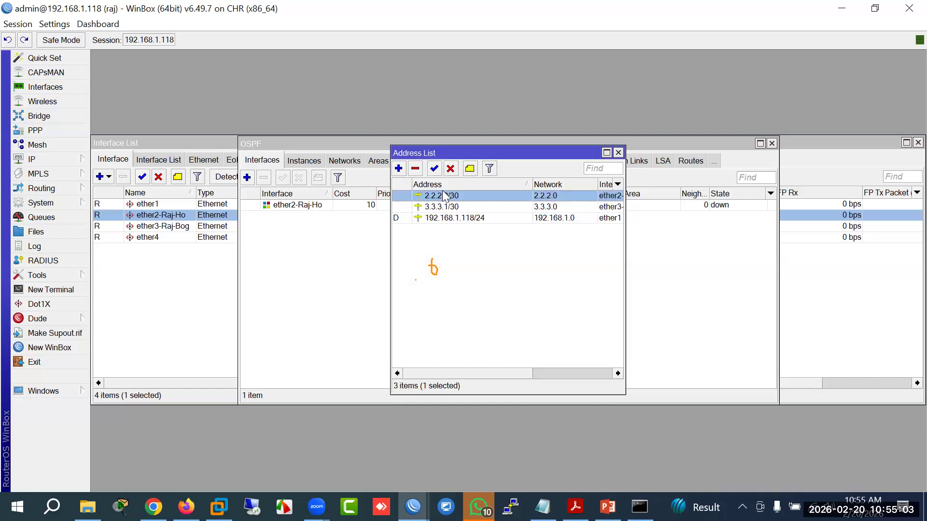
Step: Add OSPF network 2.2.2.0/30 in the backbone area from the copied address
{"action": "left_click", "coordinate": [365, 206]}
{"action": "left_click", "coordinate": [344, 161]}
{"action": "left_click", "coordinate": [247, 177]}
{"action": "type", "text": "2.2.2.2/30"}
{"action": "key", "text": "Left"}
{"action": "key", "text": "Left"}
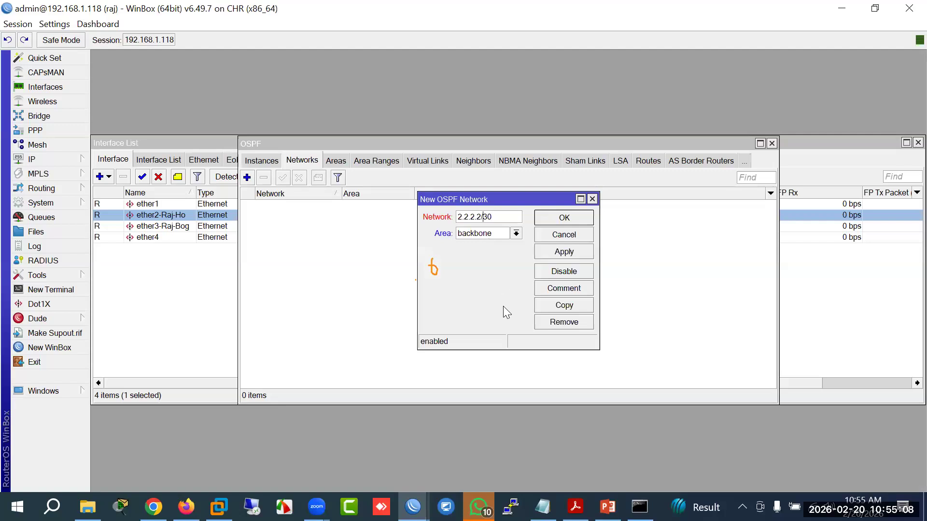
{"action": "key", "text": "BackSpace"}
{"action": "type", "text": "0"}
{"action": "key", "text": "Return"}
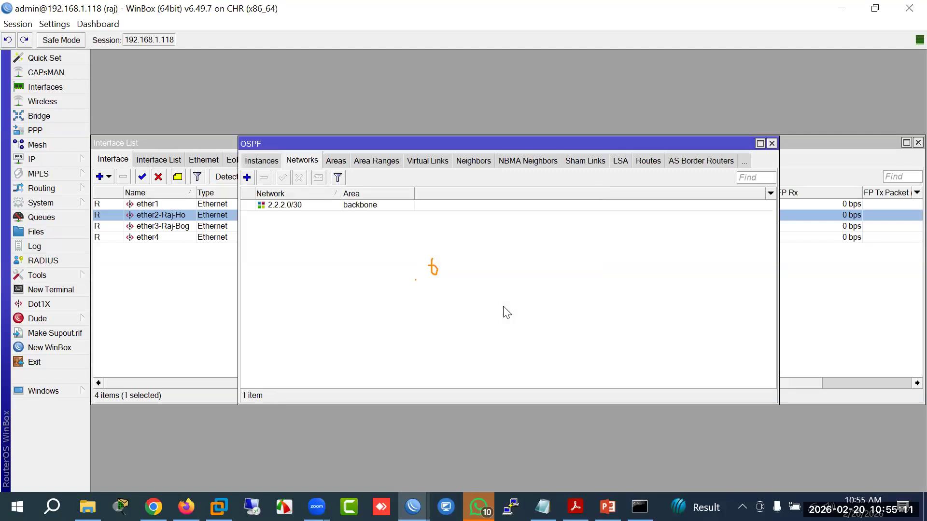
Step: Add OSPF network 3.3.3.0/30 in the backbone area
{"action": "left_click", "coordinate": [246, 177]}
{"action": "type", "text": "2.2.2.0/30"}
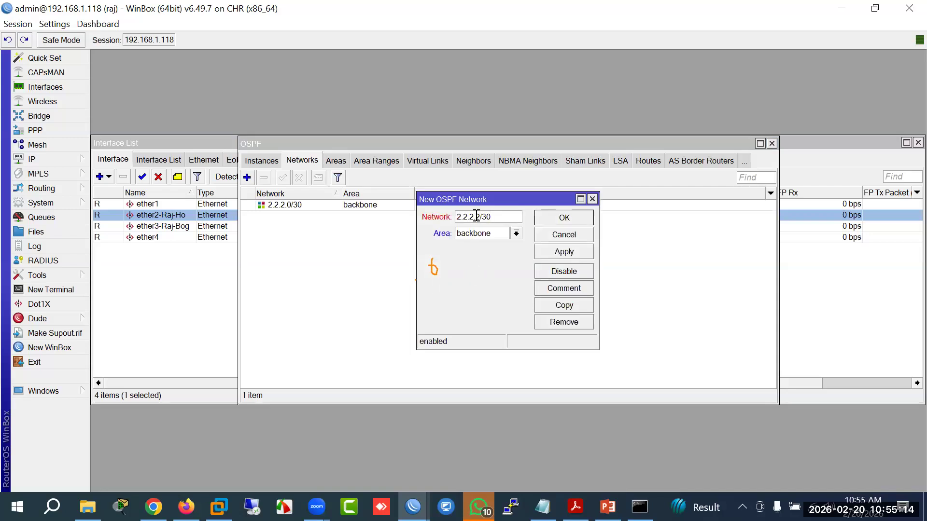
{"action": "left_click_drag", "start_coordinate": [479, 216], "coordinate": [374, 213]}
{"action": "type", "text": "3"}
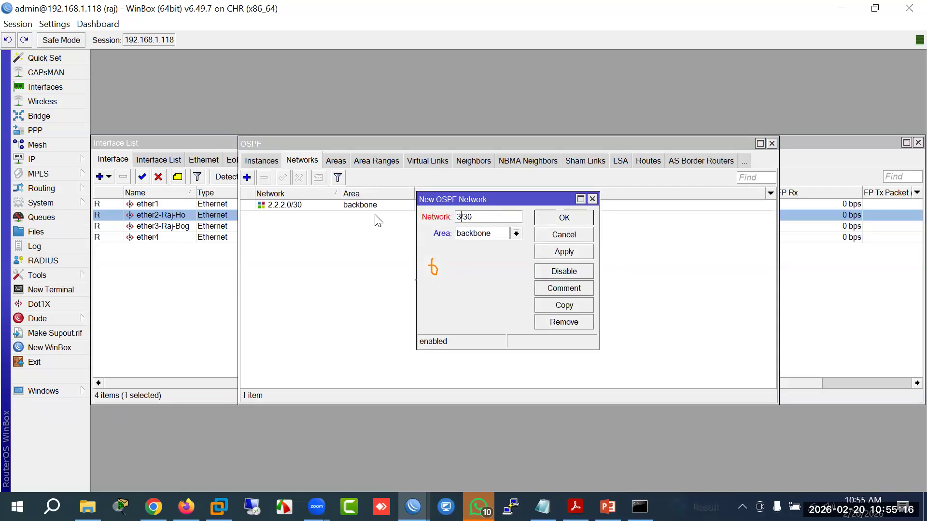
{"action": "type", "text": ".3.3.0"}
{"action": "key", "text": "Return"}
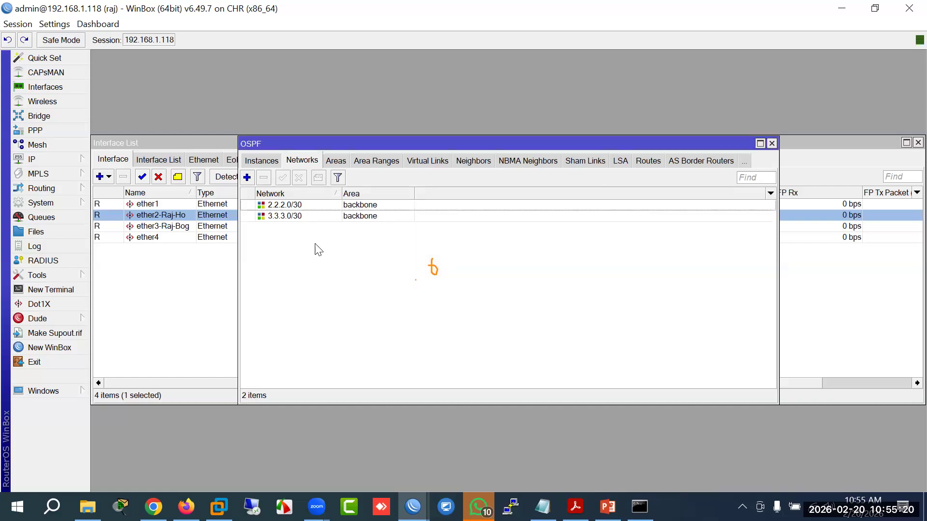
Step: Compare raj's OSPF neighbour 1.1.1.1 with HO's neighbour 2.2.2.2
{"action": "left_click", "coordinate": [484, 165]}
{"action": "left_click", "coordinate": [299, 204]}
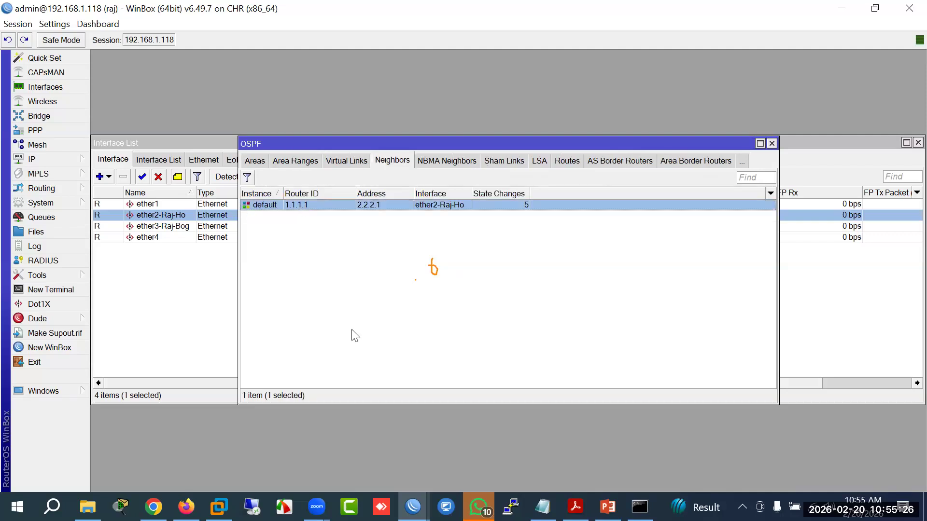
{"action": "left_click", "coordinate": [413, 507]}
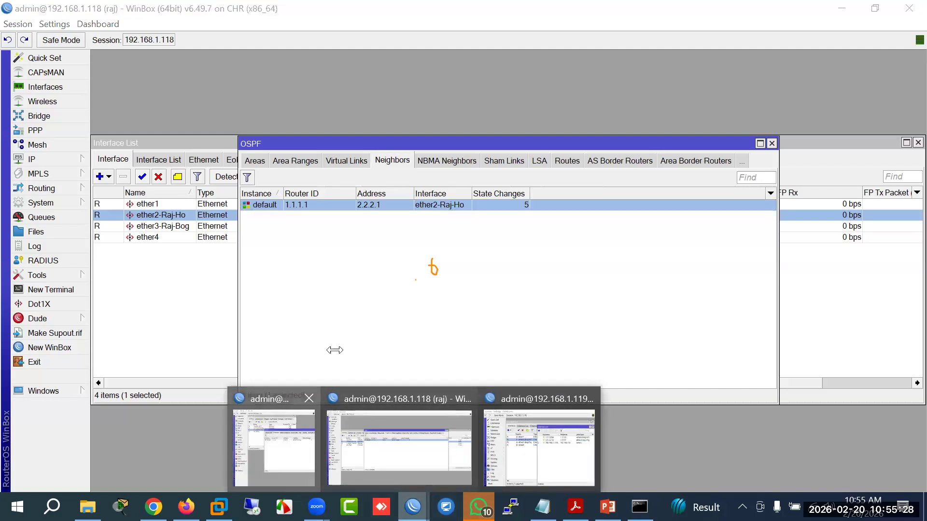
{"action": "left_click", "coordinate": [291, 461]}
{"action": "left_click", "coordinate": [421, 206]}
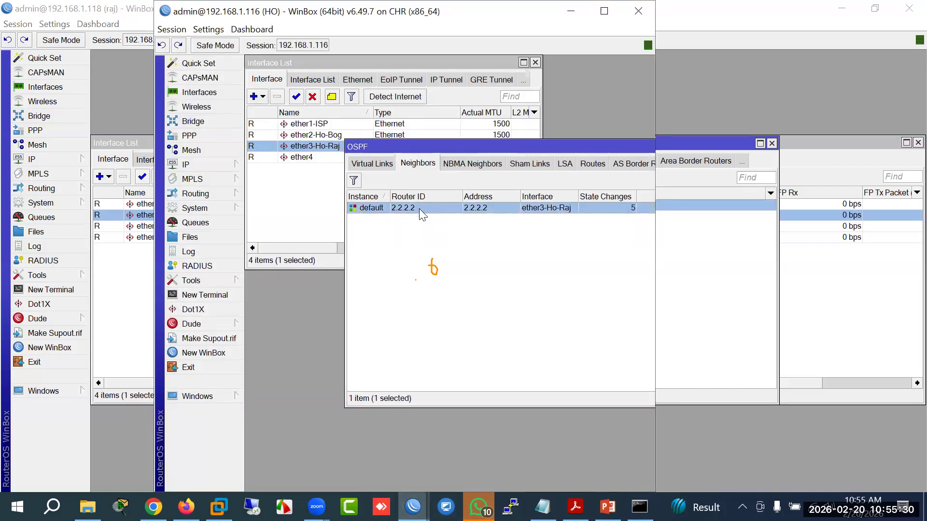
{"action": "left_click", "coordinate": [412, 506]}
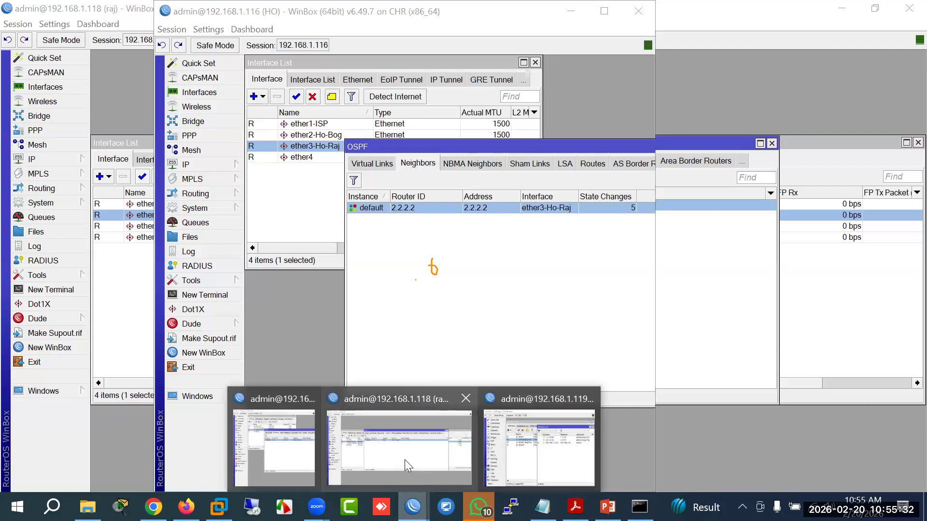
{"action": "left_click", "coordinate": [398, 454]}
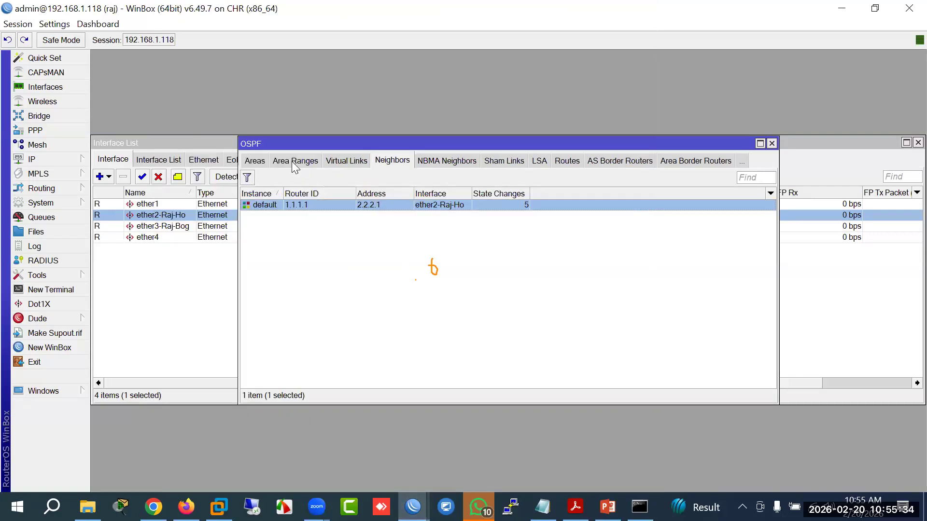
Step: Review raj's OSPF areas, networks and the ether2-Raj-Ho and ether3-Raj-Bog interfaces
{"action": "left_click", "coordinate": [256, 162]}
{"action": "left_click", "coordinate": [256, 162]}
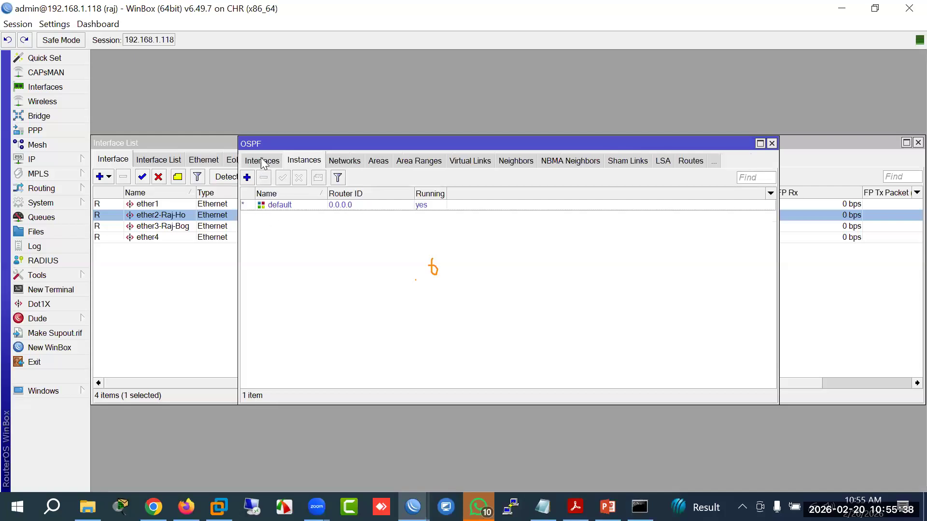
{"action": "left_click", "coordinate": [262, 161]}
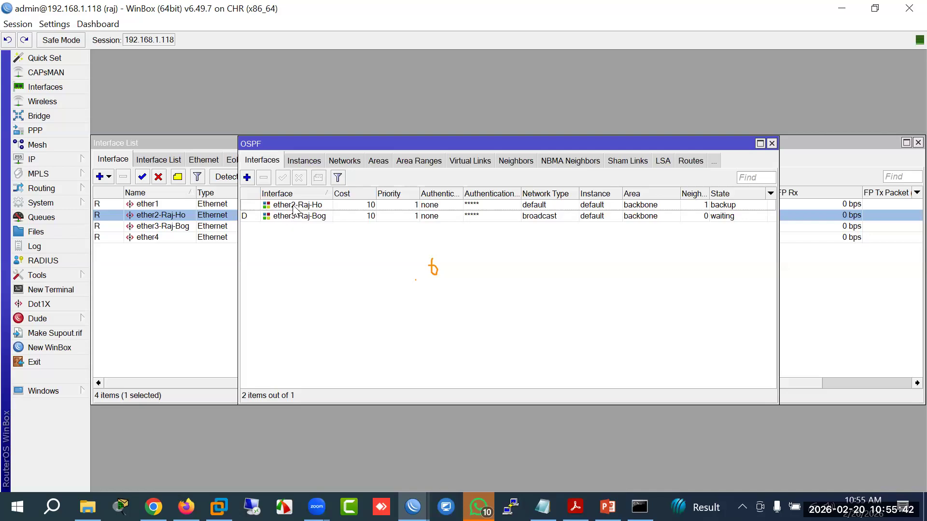
{"action": "left_click", "coordinate": [309, 219]}
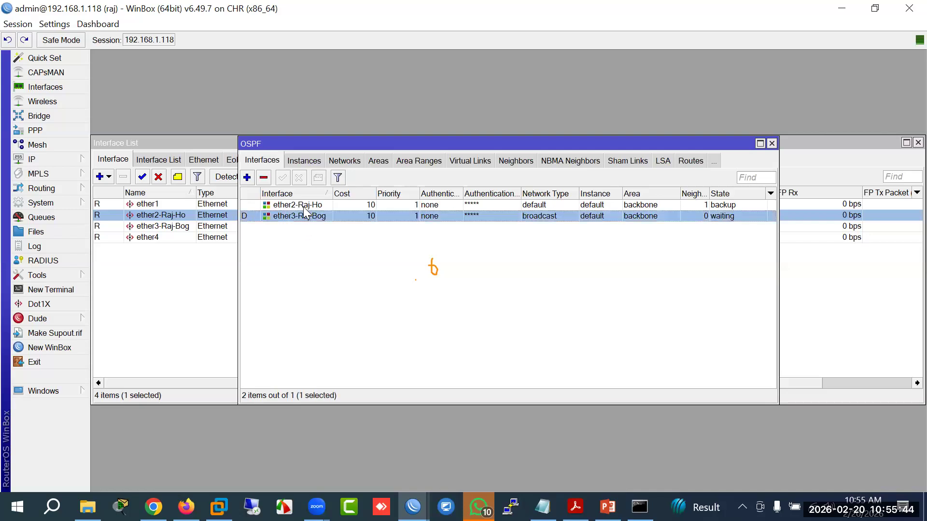
{"action": "left_click", "coordinate": [303, 207]}
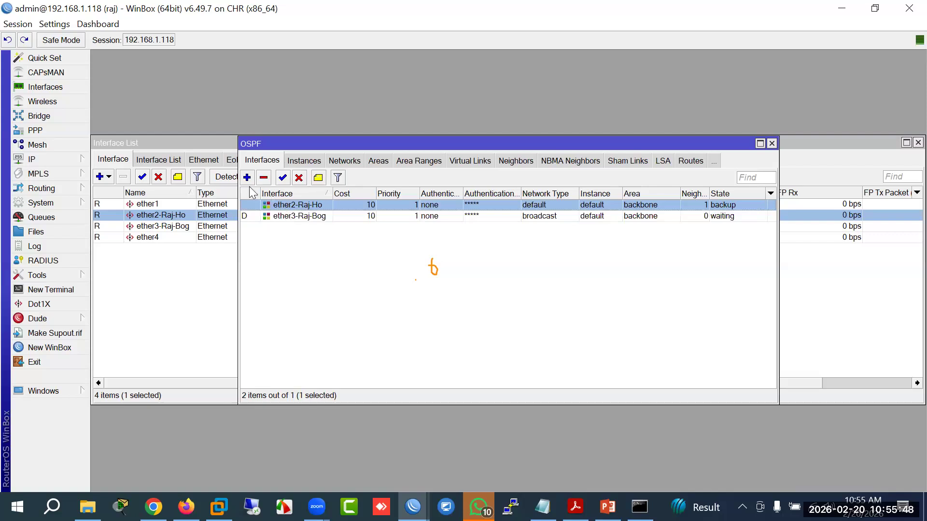
{"action": "left_click", "coordinate": [304, 220]}
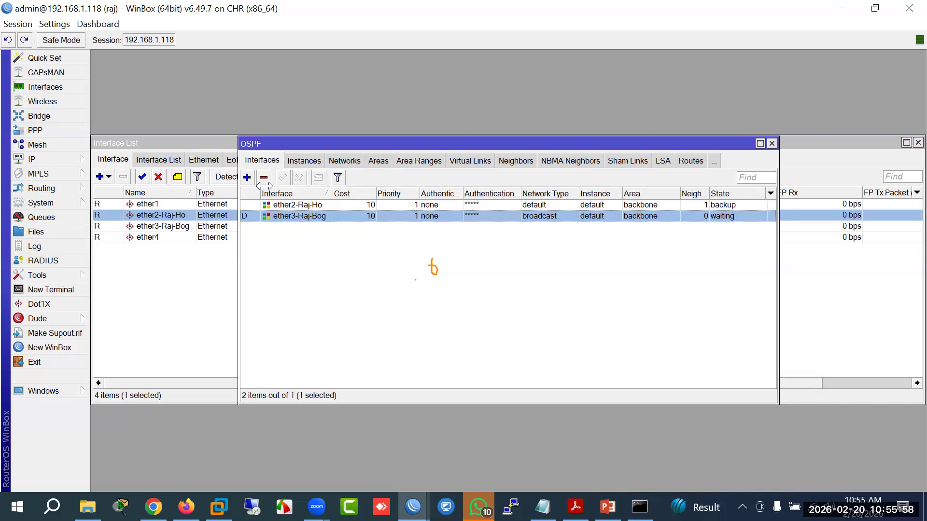
Step: Inspect the settings of raj's dynamic ether3-Raj-Bog OSPF interface
{"action": "left_click", "coordinate": [296, 204]}
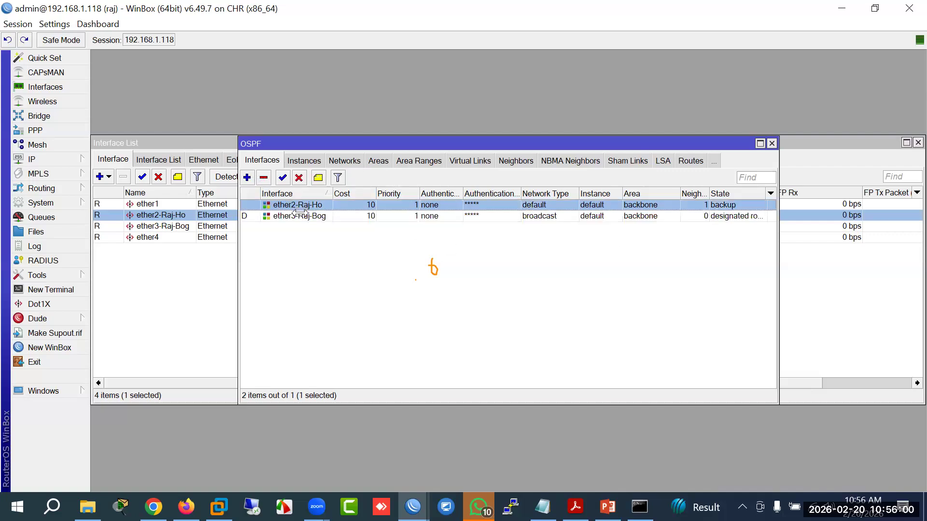
{"action": "double_click", "coordinate": [272, 219]}
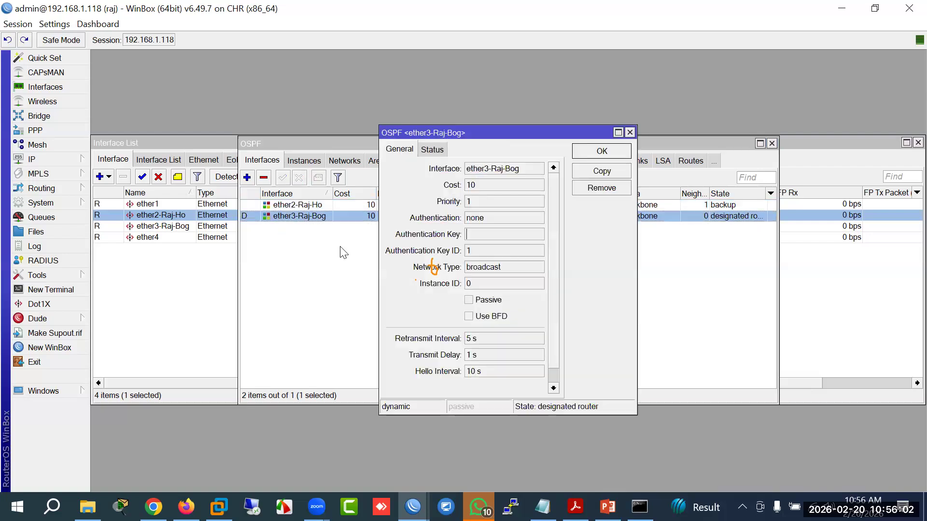
{"action": "left_click", "coordinate": [629, 133]}
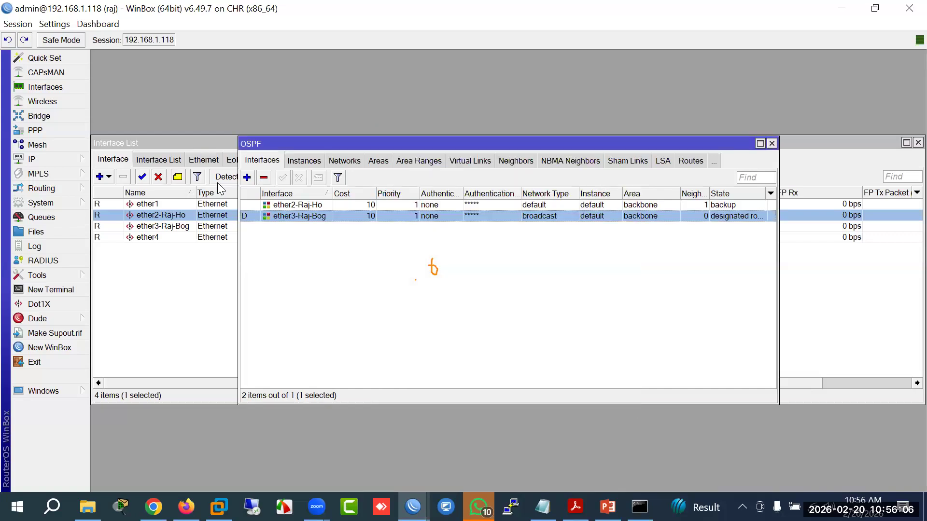
Step: Add an OSPF interface entry for ether3-Raj-Bog with cost 5
{"action": "left_click", "coordinate": [247, 178]}
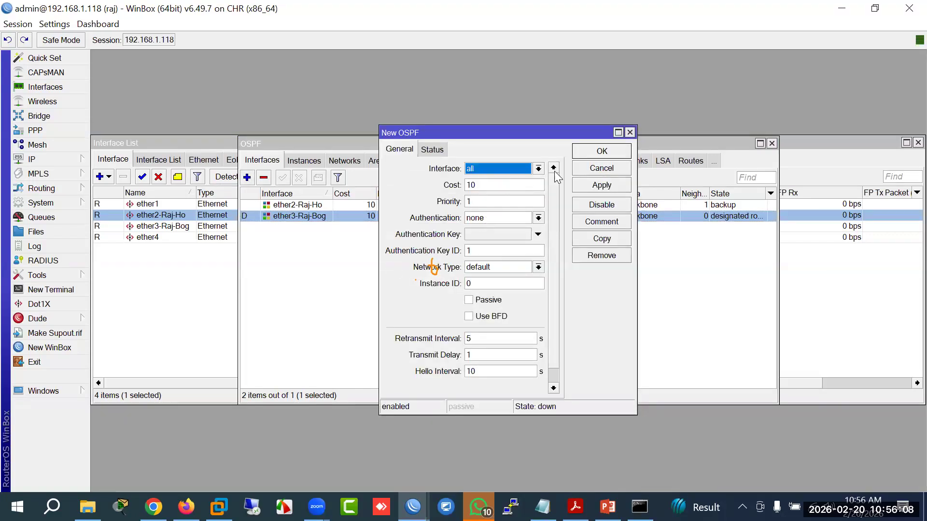
{"action": "left_click", "coordinate": [538, 169]}
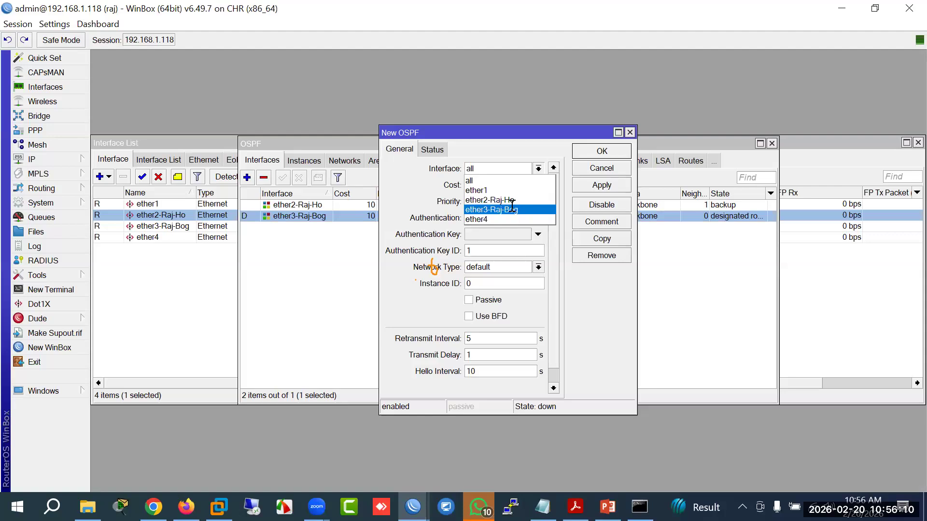
{"action": "left_click", "coordinate": [512, 207]}
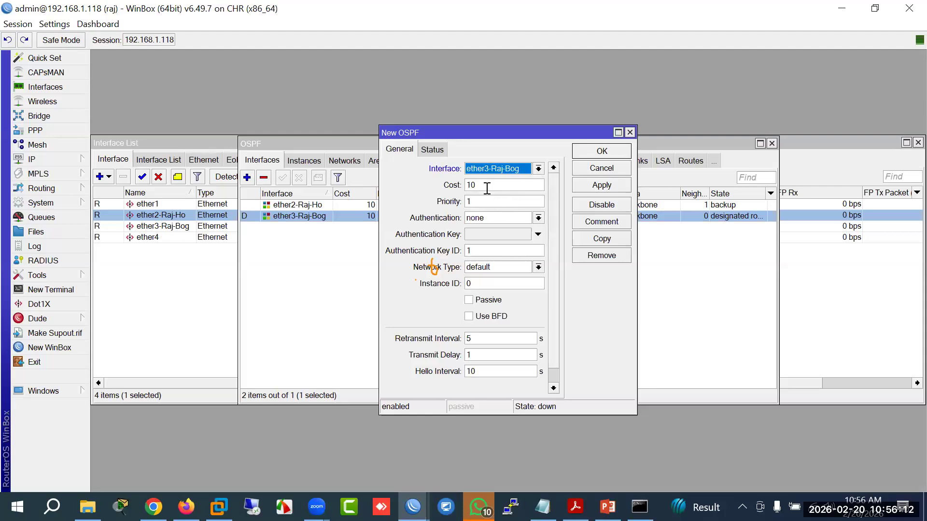
{"action": "left_click_drag", "start_coordinate": [487, 188], "coordinate": [413, 181]}
{"action": "type", "text": "5"}
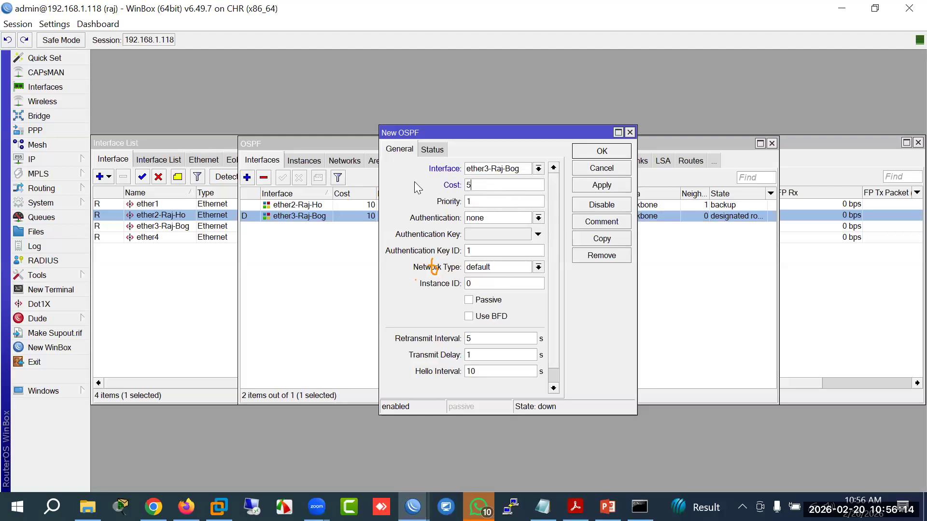
{"action": "left_click", "coordinate": [602, 151]}
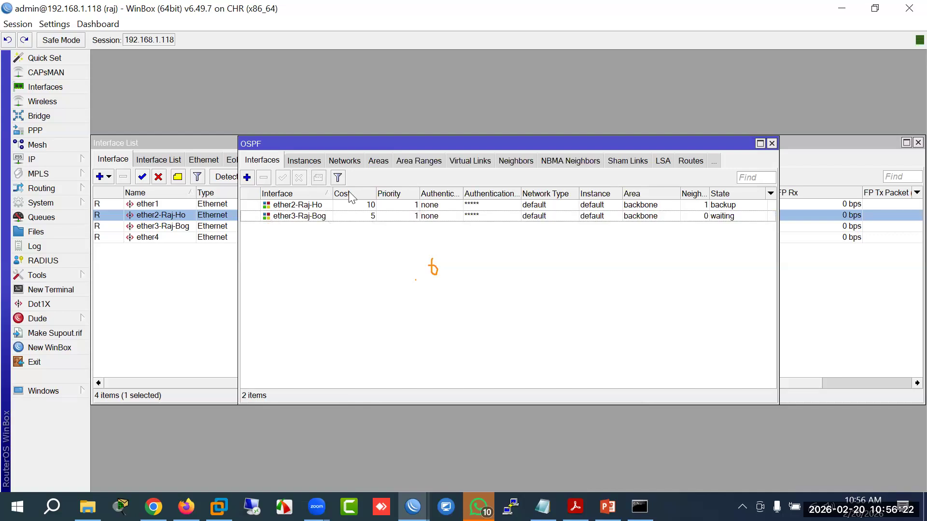
Step: Switch to the Bog router's window, maximise it and open Routing > OSPF
{"action": "left_click", "coordinate": [413, 507]}
{"action": "left_click", "coordinate": [459, 439]}
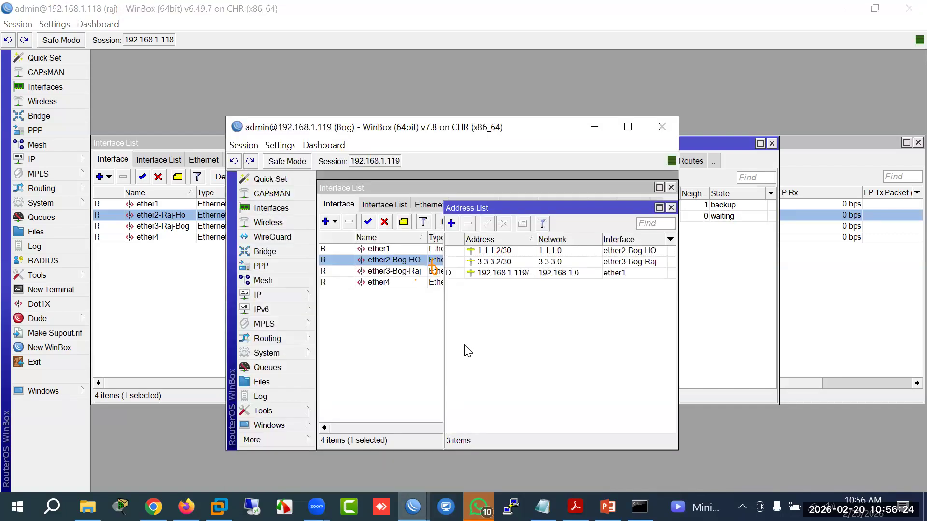
{"action": "double_click", "coordinate": [482, 129]}
{"action": "left_click", "coordinate": [70, 175]}
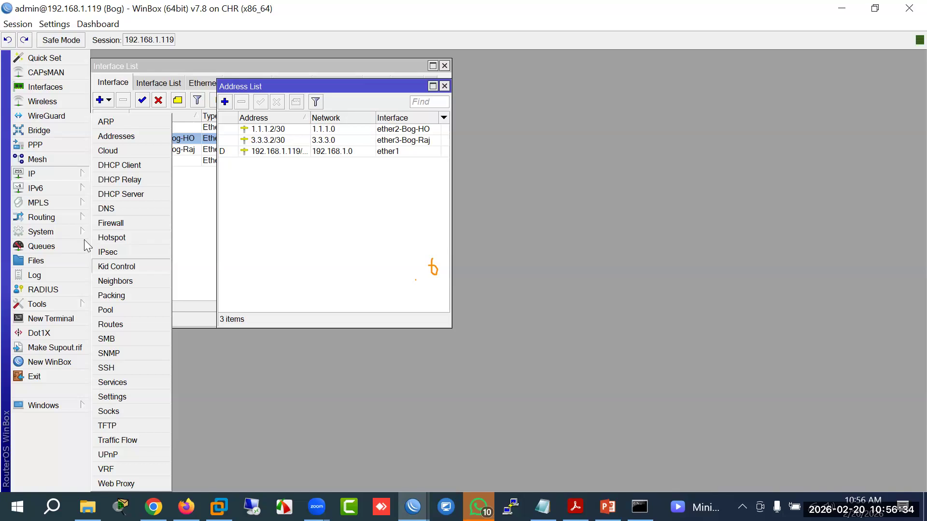
{"action": "left_click", "coordinate": [62, 219]}
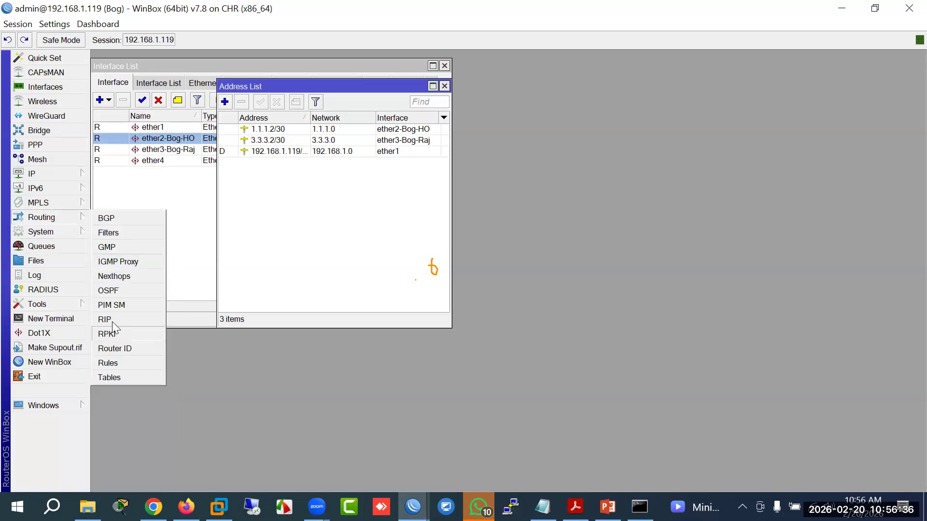
{"action": "left_click", "coordinate": [113, 291]}
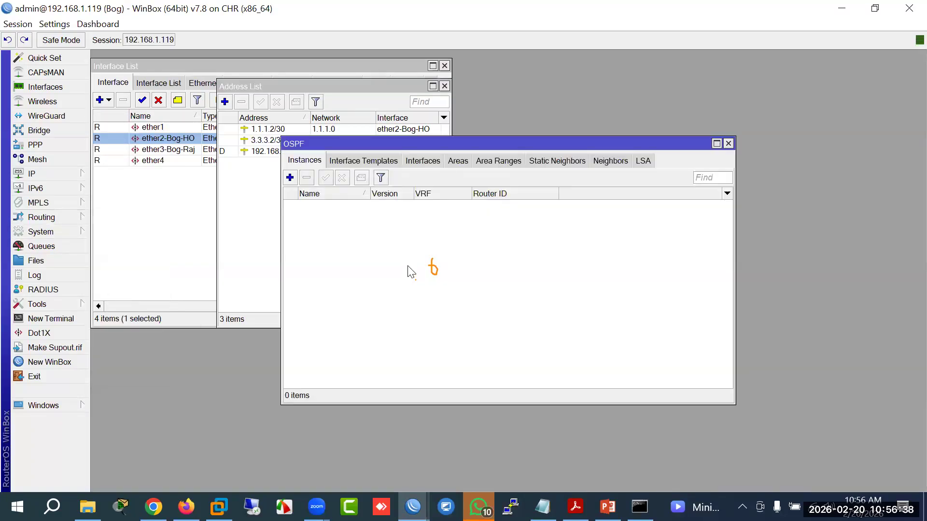
Step: Start a new OSPF interface template on Bog with interface ether2-Bog-HO
{"action": "left_click", "coordinate": [349, 159]}
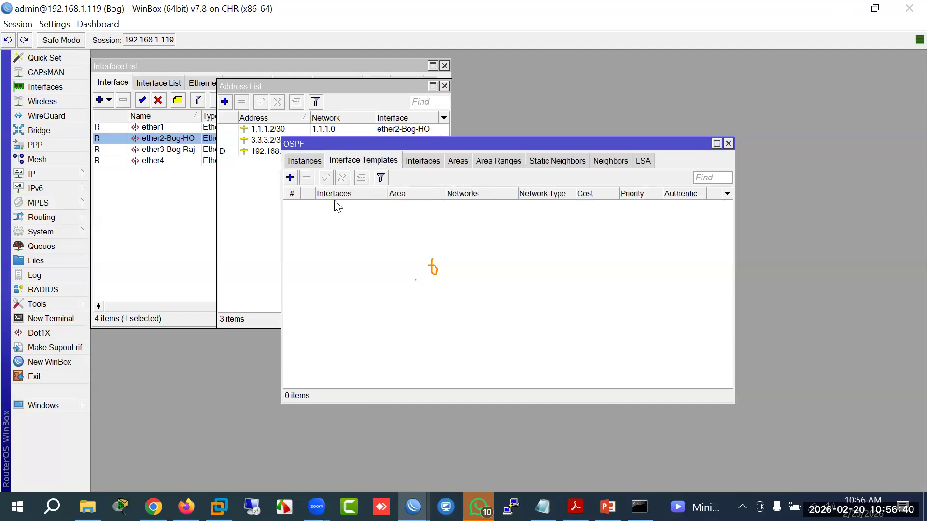
{"action": "left_click", "coordinate": [290, 177]}
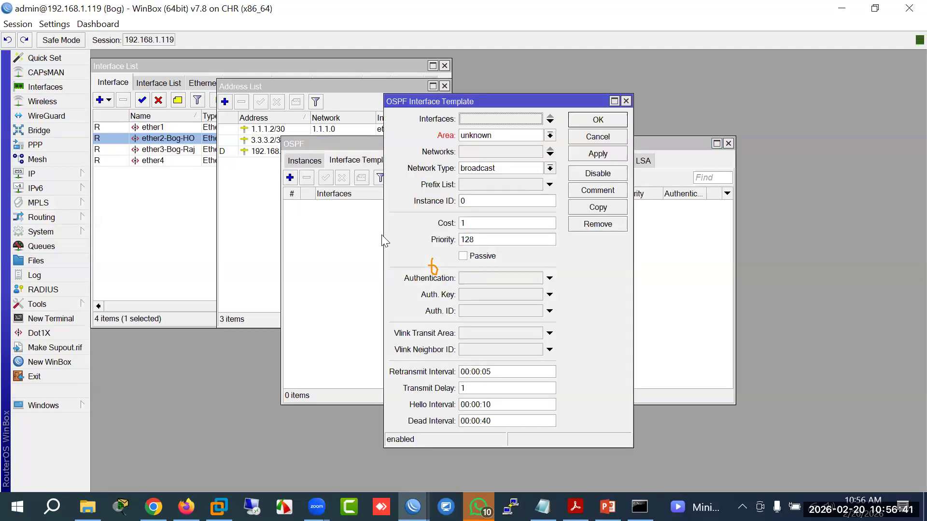
{"action": "left_click", "coordinate": [550, 136]}
{"action": "left_click", "coordinate": [505, 137]}
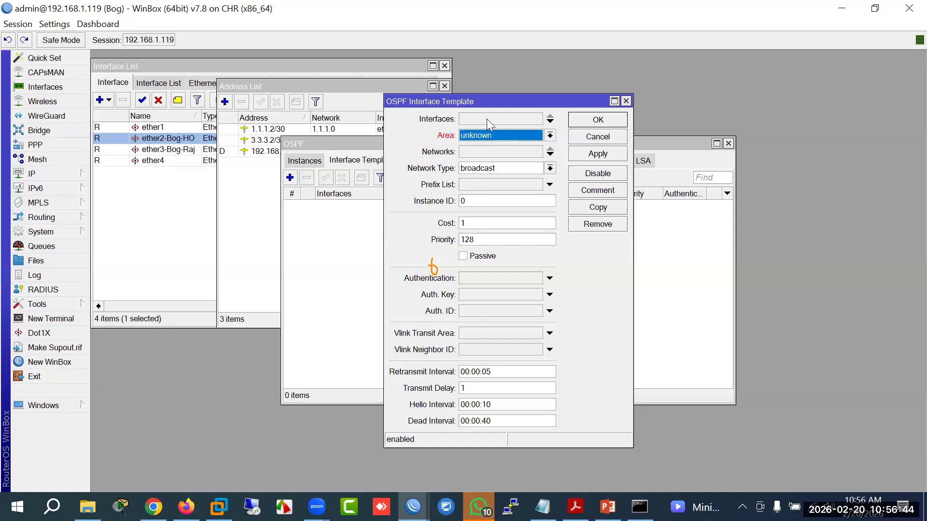
{"action": "left_click", "coordinate": [486, 118]}
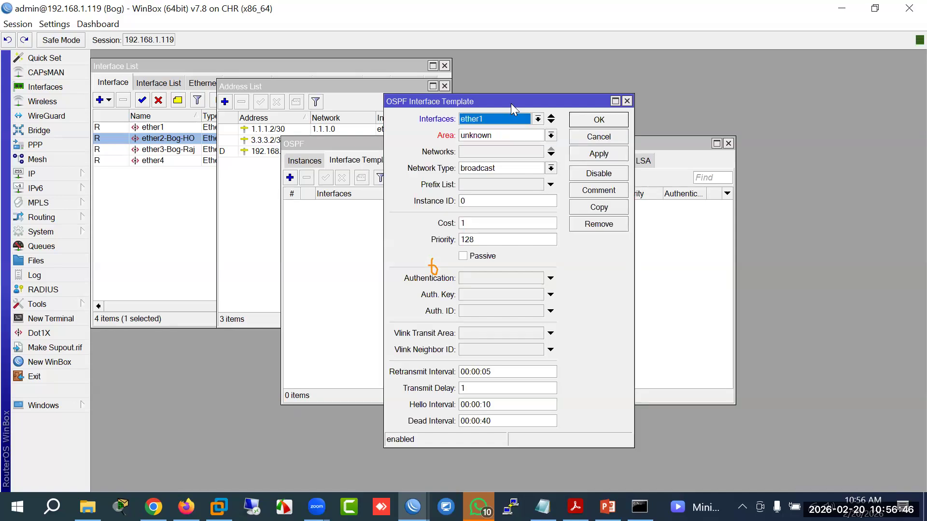
{"action": "left_click", "coordinate": [537, 119]}
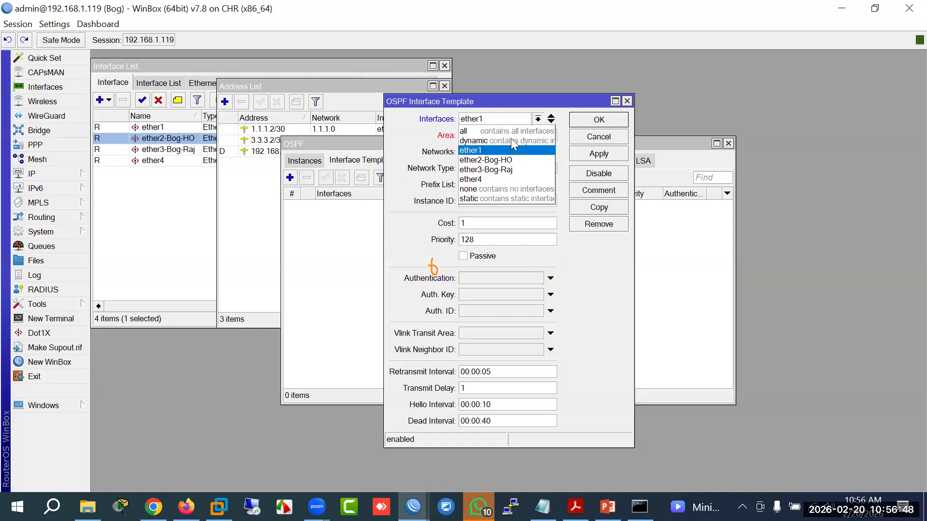
{"action": "left_click", "coordinate": [486, 159]}
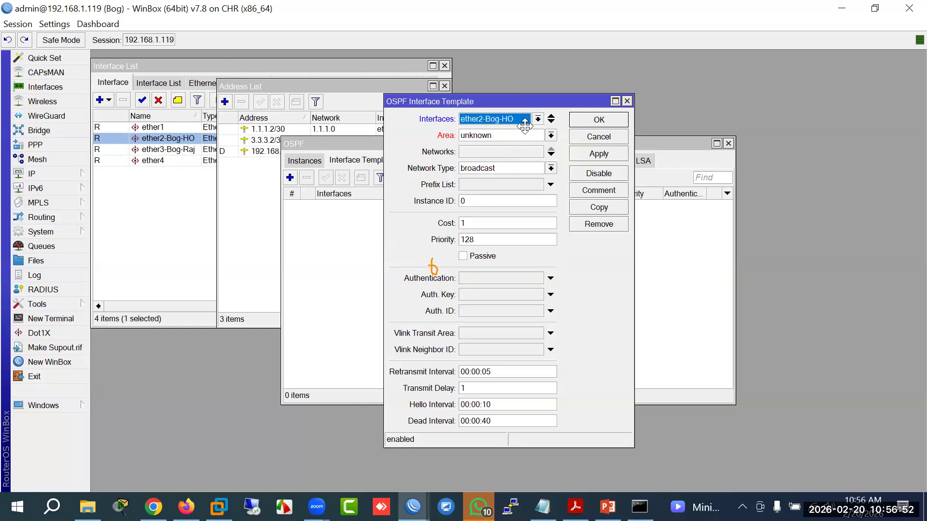
{"action": "left_click_drag", "start_coordinate": [529, 106], "coordinate": [505, 162]}
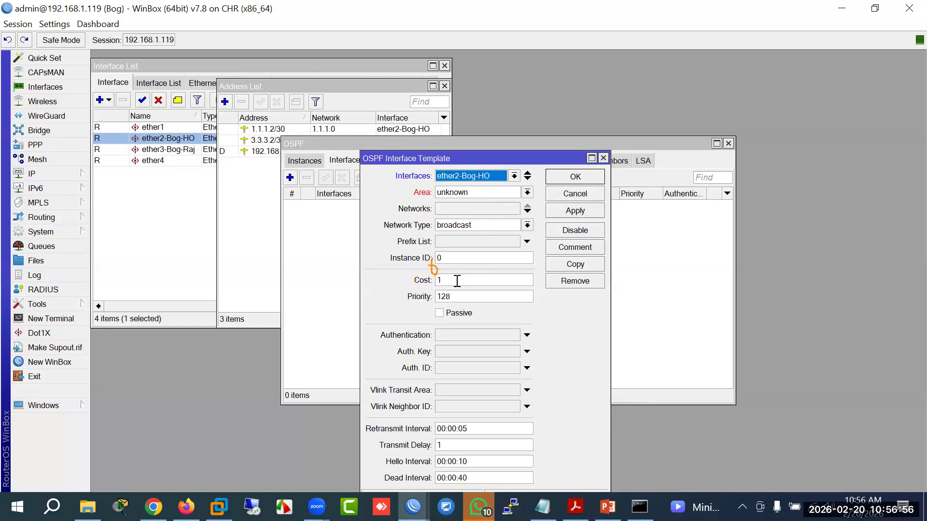
{"action": "left_click", "coordinate": [457, 280]}
Step: Check the cost on raj's ether2-Raj-Ho OSPF interface for comparison
{"action": "left_click", "coordinate": [413, 507]}
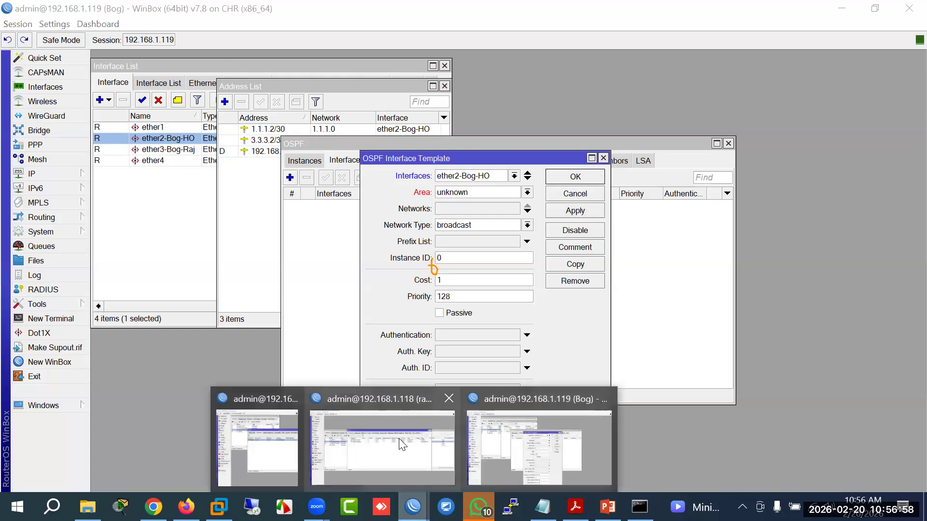
{"action": "left_click", "coordinate": [383, 439]}
{"action": "double_click", "coordinate": [289, 206]}
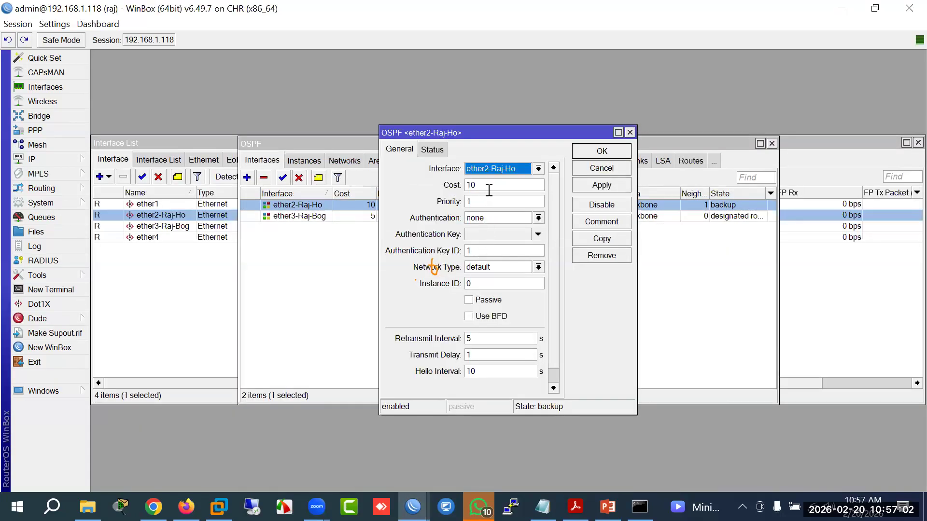
{"action": "key", "text": "Tab"}
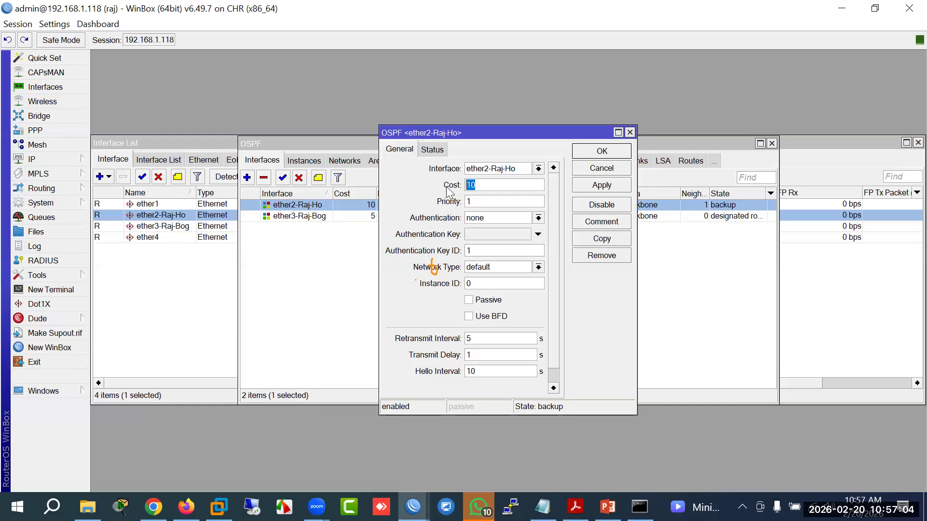
{"action": "left_click", "coordinate": [413, 506]}
{"action": "left_click", "coordinate": [534, 458]}
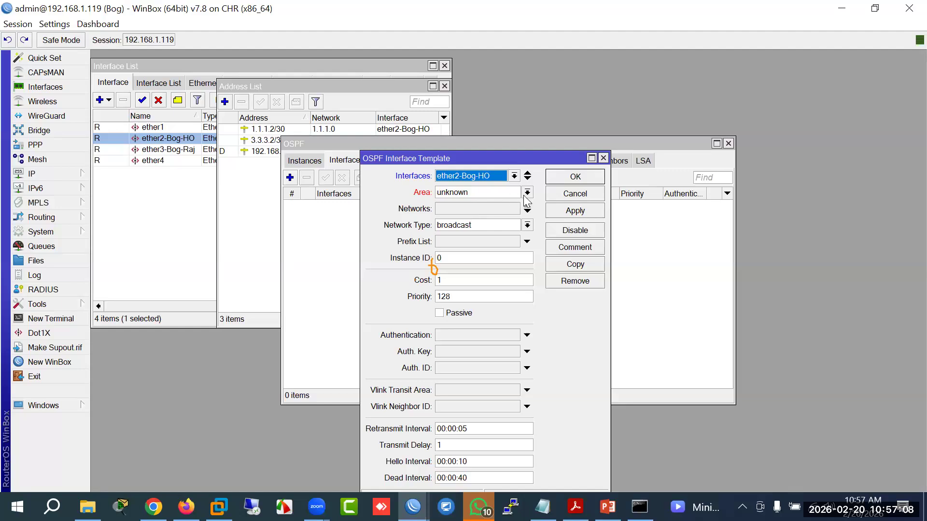
Step: Cancel the unfinished Bog interface template and go to the OSPF areas list
{"action": "key", "text": "Tab"}
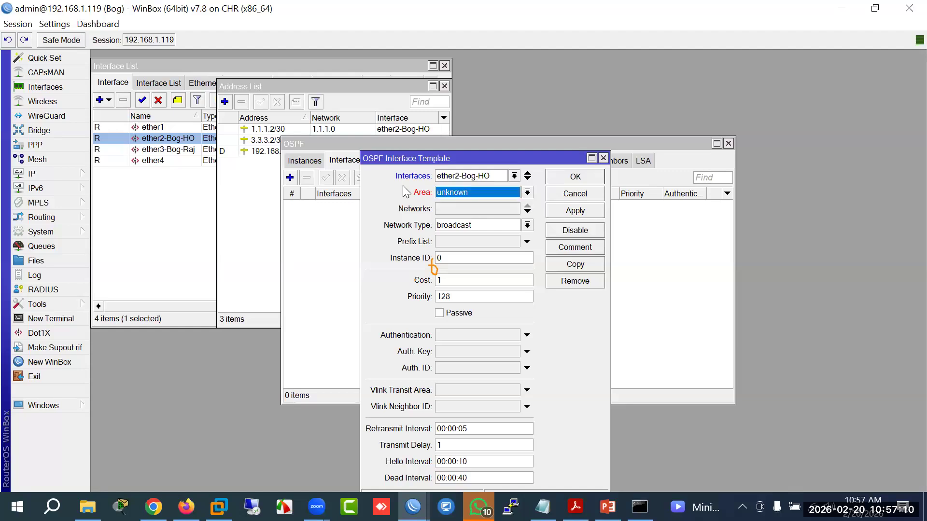
{"action": "left_click", "coordinate": [569, 195]}
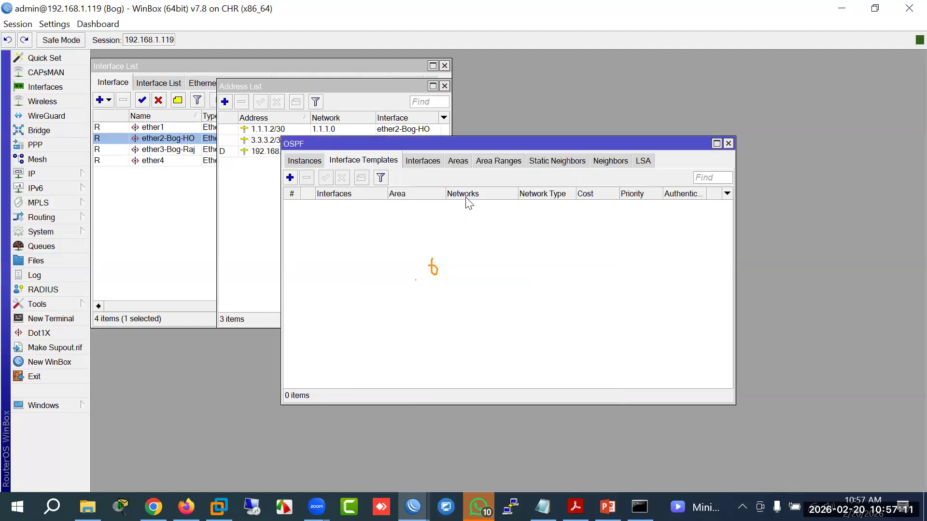
{"action": "left_click", "coordinate": [464, 163]}
Step: Try a new OSPF area on Bog, then discard it since no instance exists
{"action": "left_click", "coordinate": [290, 178]}
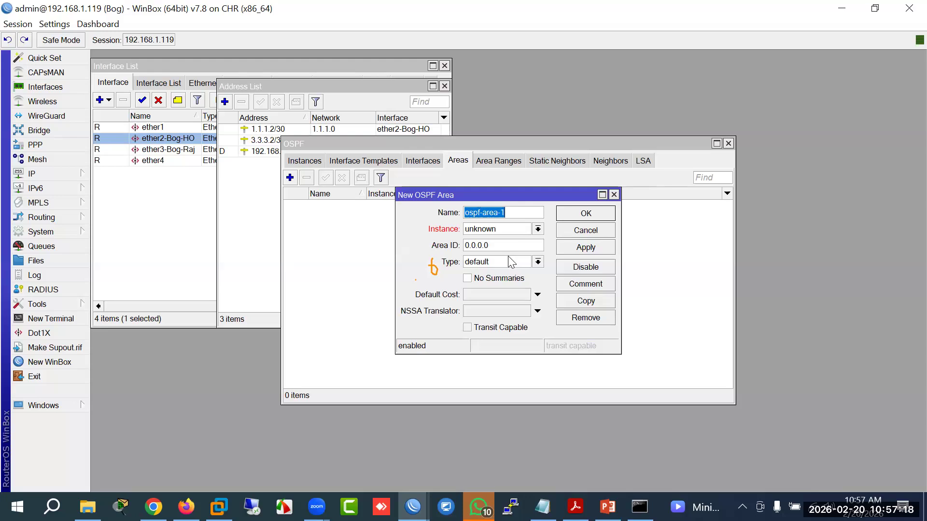
{"action": "left_click", "coordinate": [541, 231]}
{"action": "left_click", "coordinate": [542, 230]}
{"action": "left_click", "coordinate": [569, 232]}
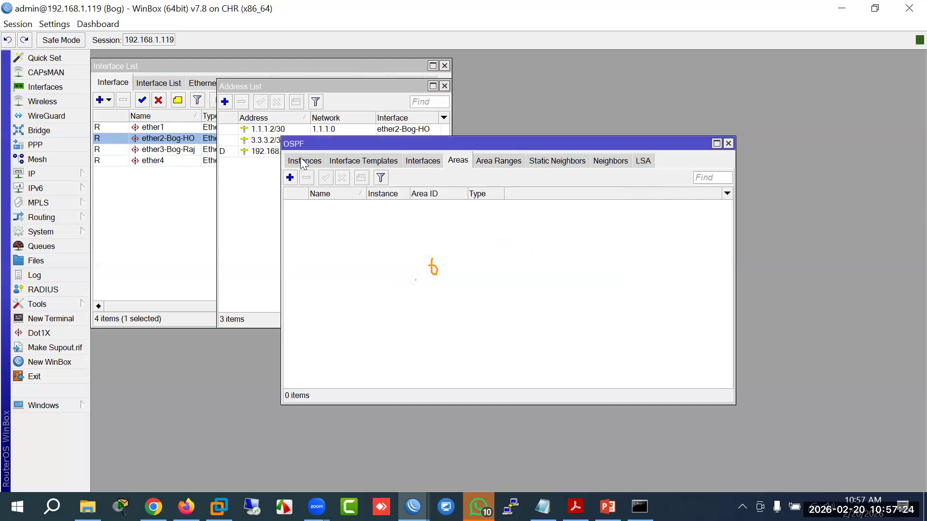
Step: Create OSPF instance Bog-HO with routing table main
{"action": "left_click", "coordinate": [303, 161]}
{"action": "left_click", "coordinate": [289, 178]}
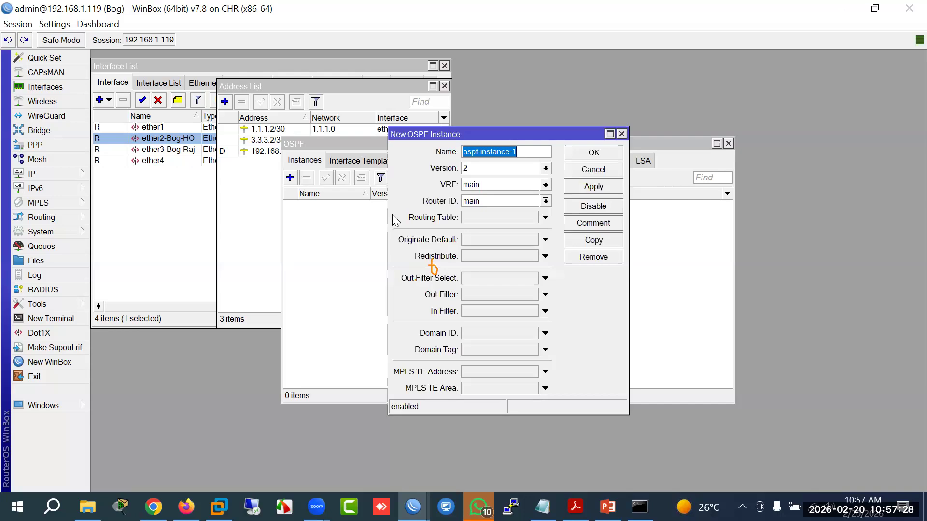
{"action": "type", "text": "Bog-HO"}
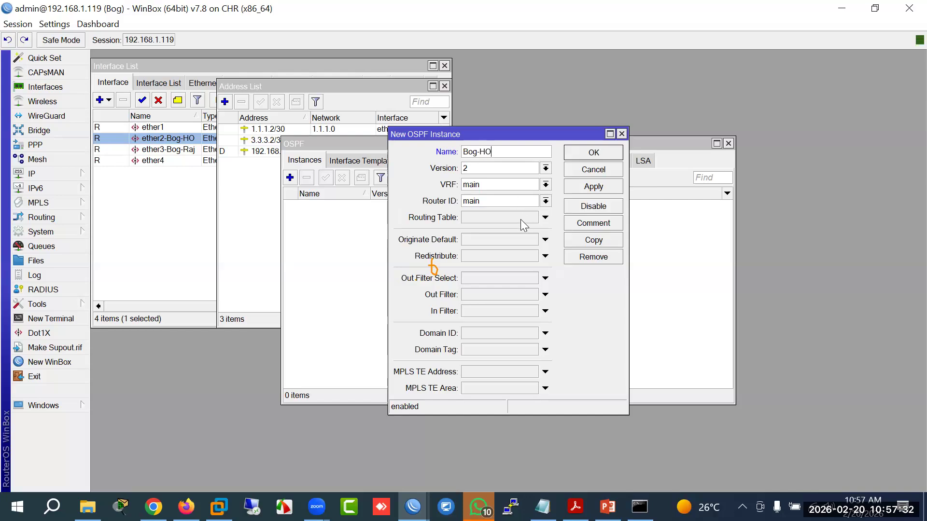
{"action": "left_click", "coordinate": [478, 218]}
{"action": "left_click", "coordinate": [598, 153]}
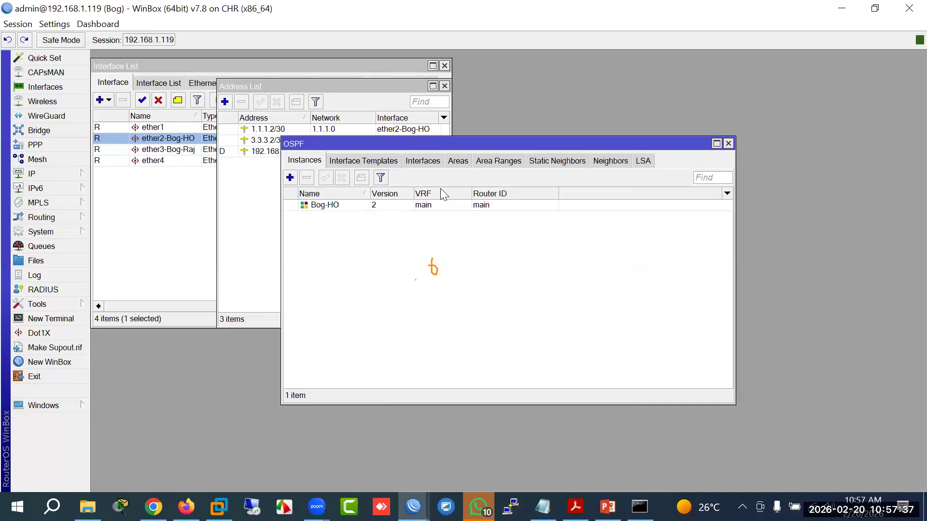
Step: Create area Bog-HO with default cost 20; the default-cost setting is rejected
{"action": "left_click", "coordinate": [453, 163]}
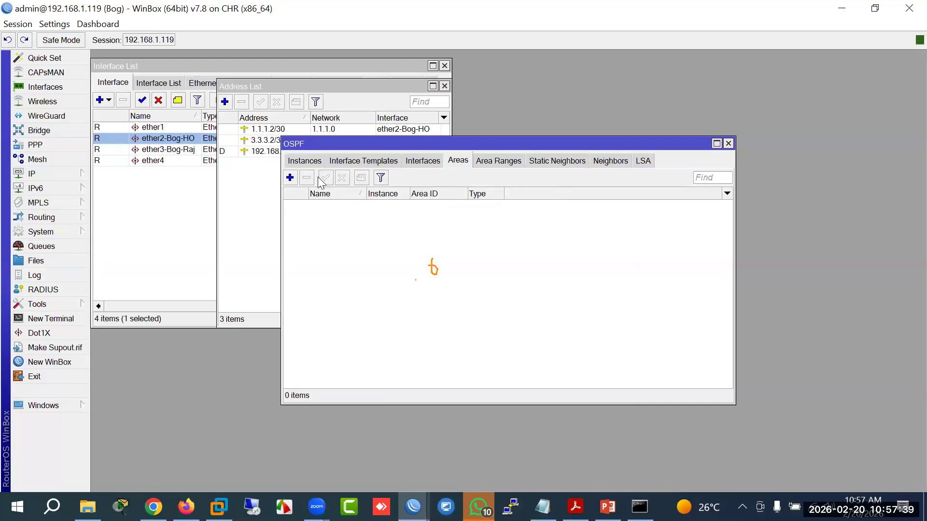
{"action": "left_click", "coordinate": [290, 178]}
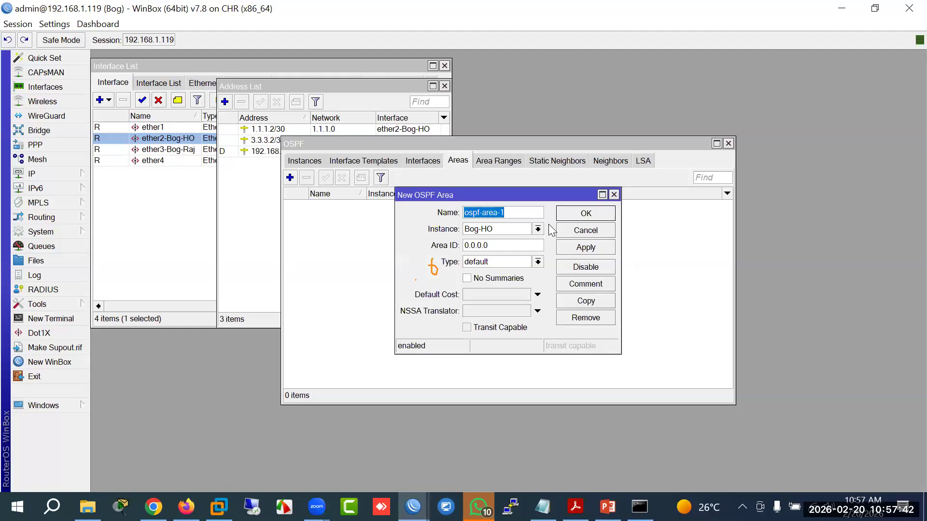
{"action": "type", "text": "Bog-HO"}
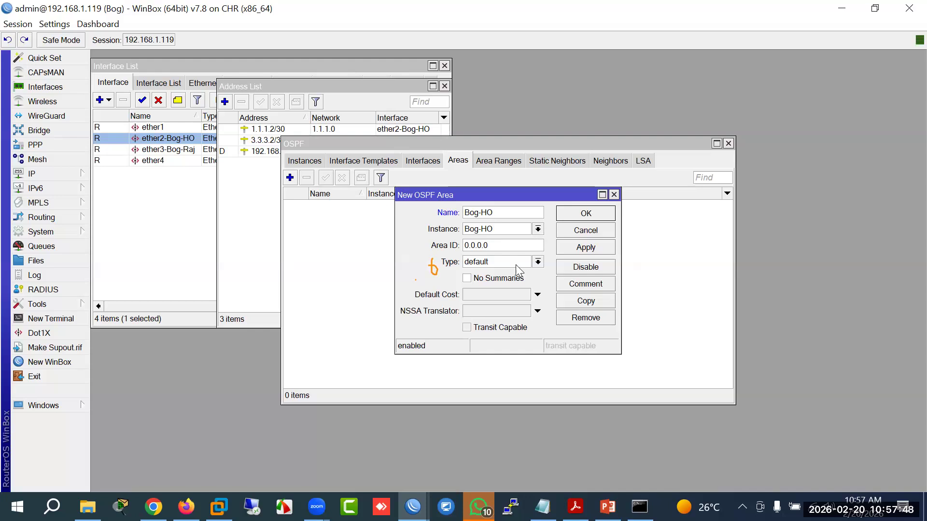
{"action": "left_click", "coordinate": [489, 293]}
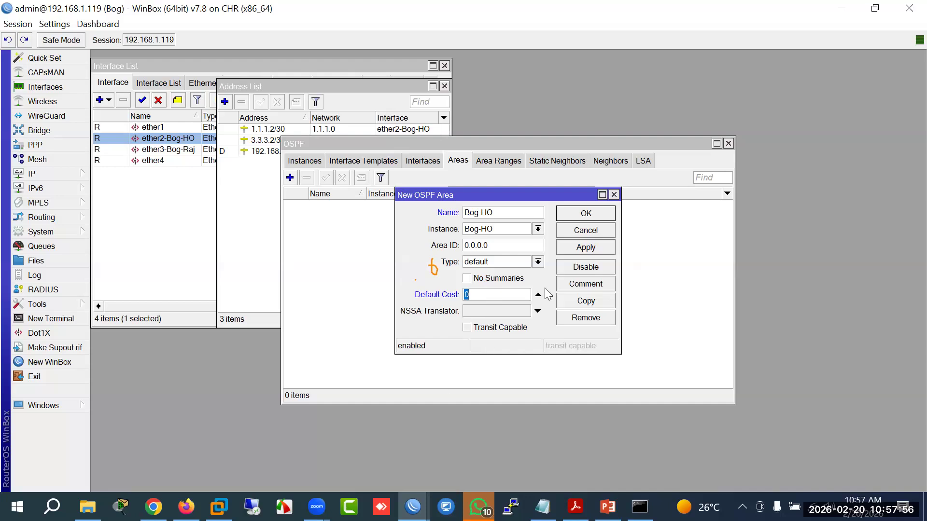
{"action": "left_click", "coordinate": [594, 215]}
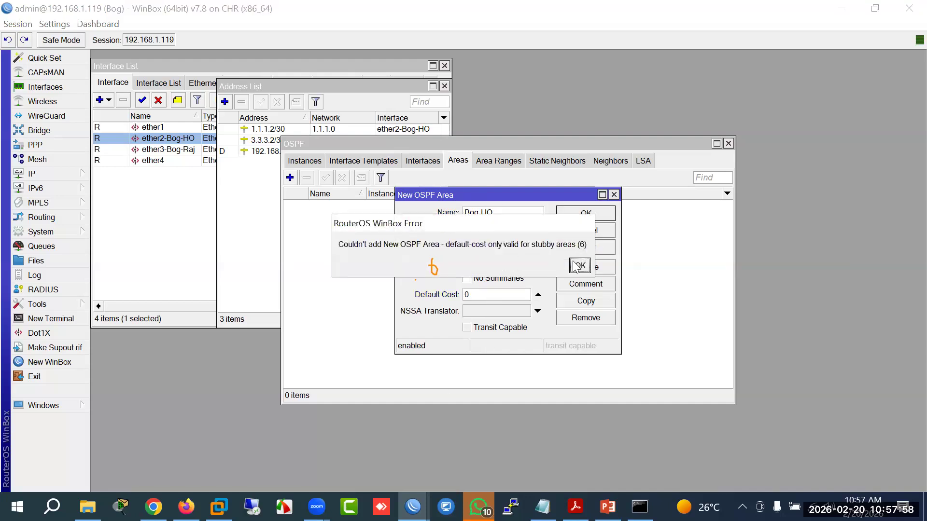
{"action": "left_click", "coordinate": [579, 266]}
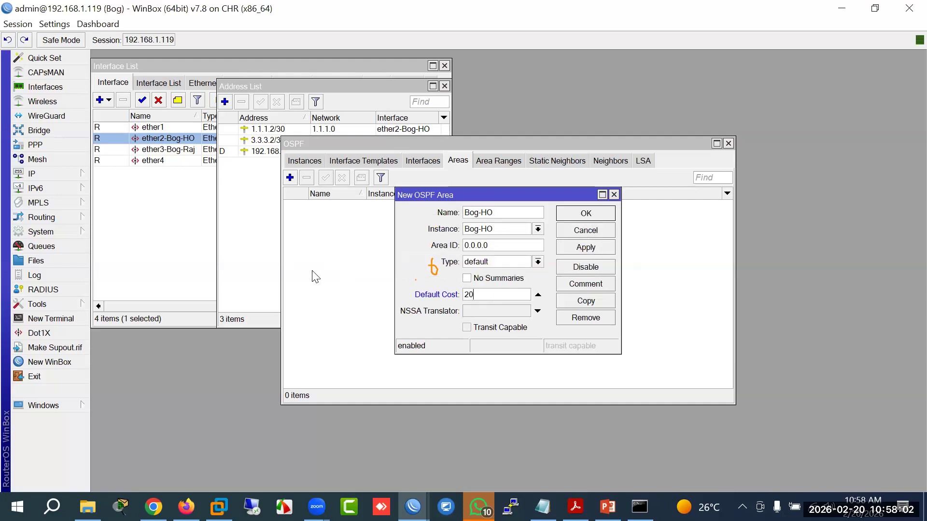
{"action": "left_click", "coordinate": [561, 248]}
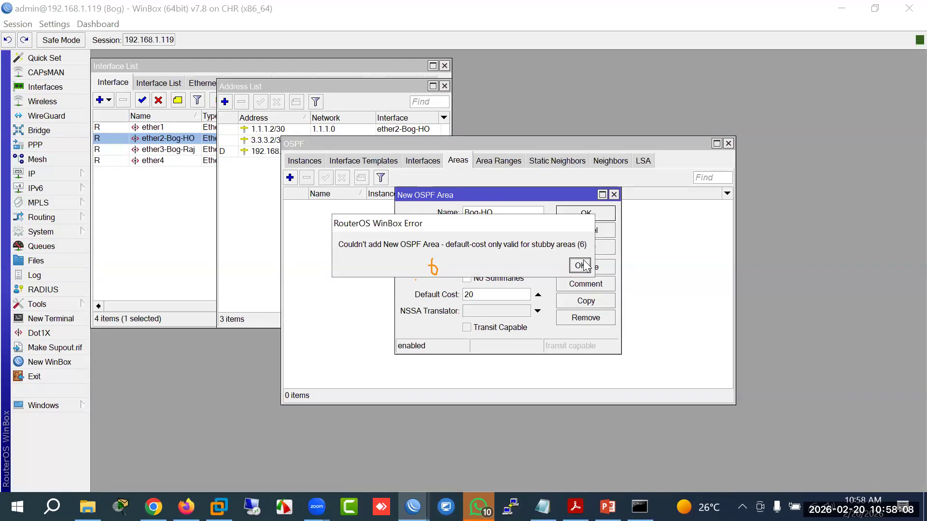
{"action": "left_click", "coordinate": [580, 265]}
Step: Retry the Bog-HO area as type stub; rejected because backbone cannot be stubby
{"action": "left_click", "coordinate": [537, 263]}
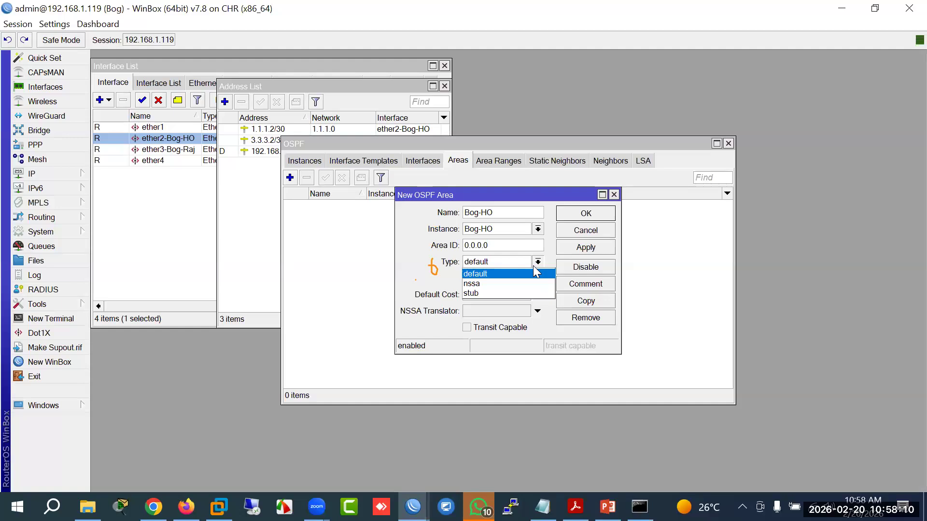
{"action": "left_click", "coordinate": [502, 293]}
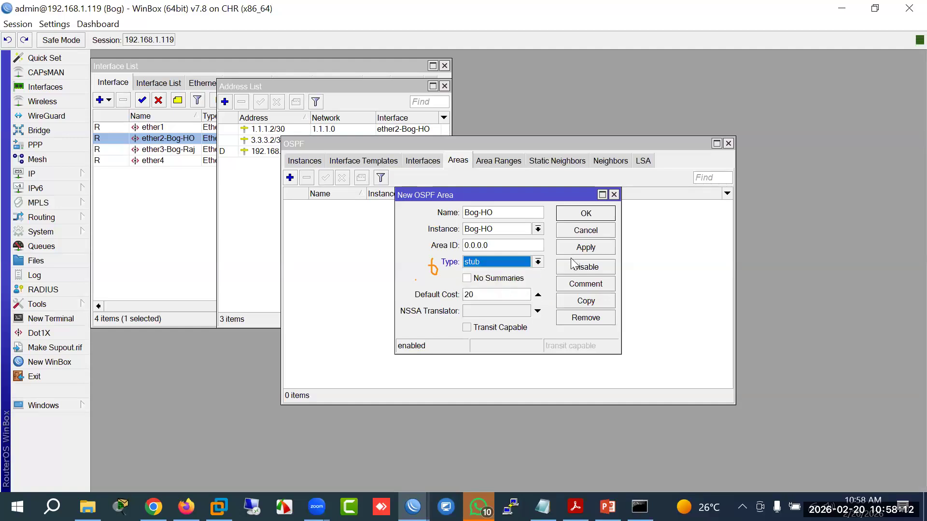
{"action": "left_click", "coordinate": [576, 249]}
{"action": "left_click", "coordinate": [571, 265]}
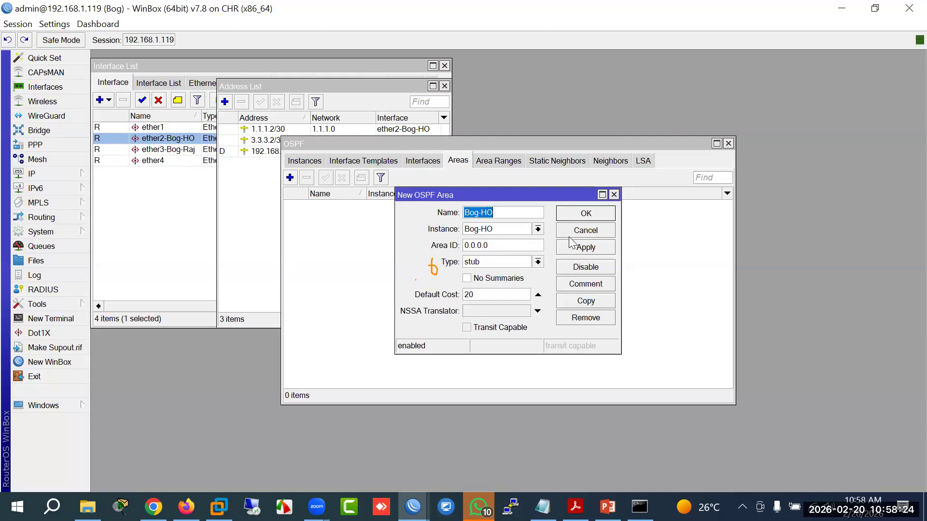
Step: Drop the rejected area and start an interface template for ether2-Bog-HO
{"action": "left_click", "coordinate": [584, 231]}
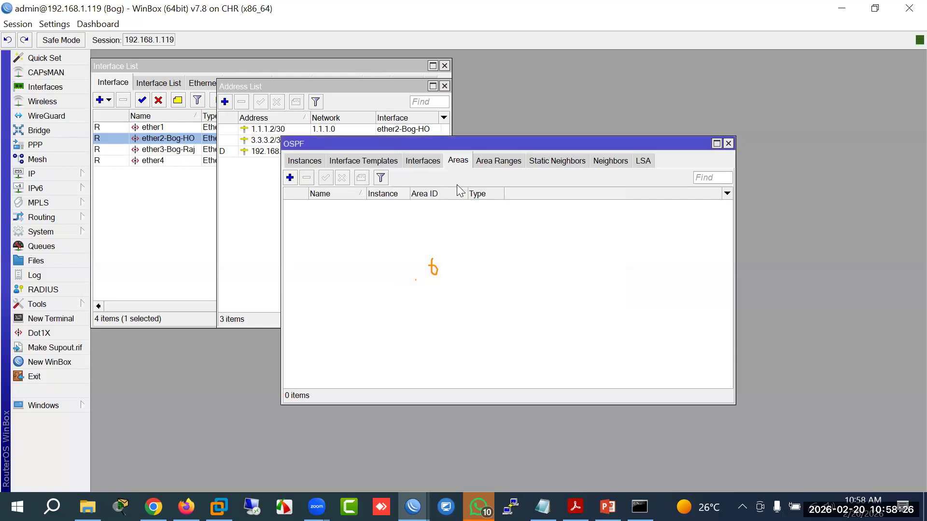
{"action": "left_click", "coordinate": [429, 161]}
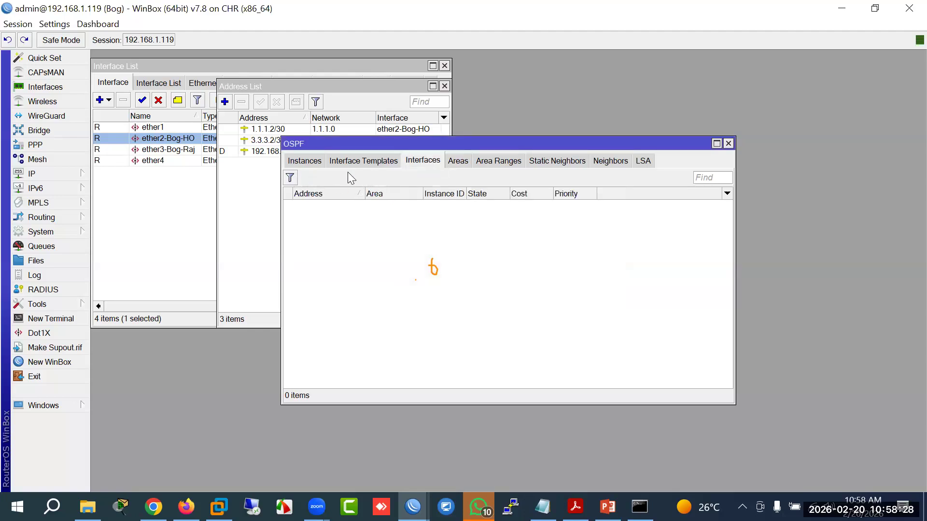
{"action": "left_click", "coordinate": [362, 163]}
{"action": "left_click", "coordinate": [290, 177]}
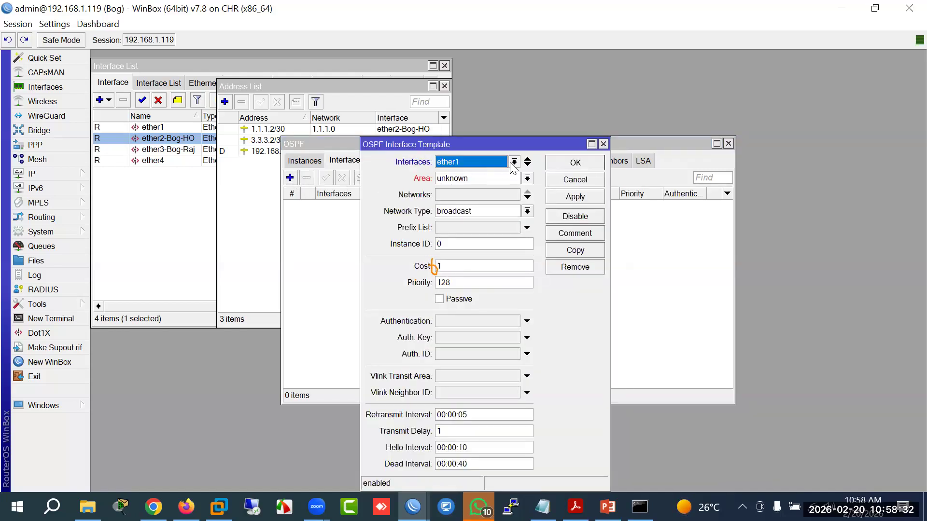
{"action": "left_click", "coordinate": [514, 162]}
{"action": "left_click", "coordinate": [499, 208]}
Step: Cancel the template after checking its area, and start a new OSPF area
{"action": "left_click", "coordinate": [526, 179]}
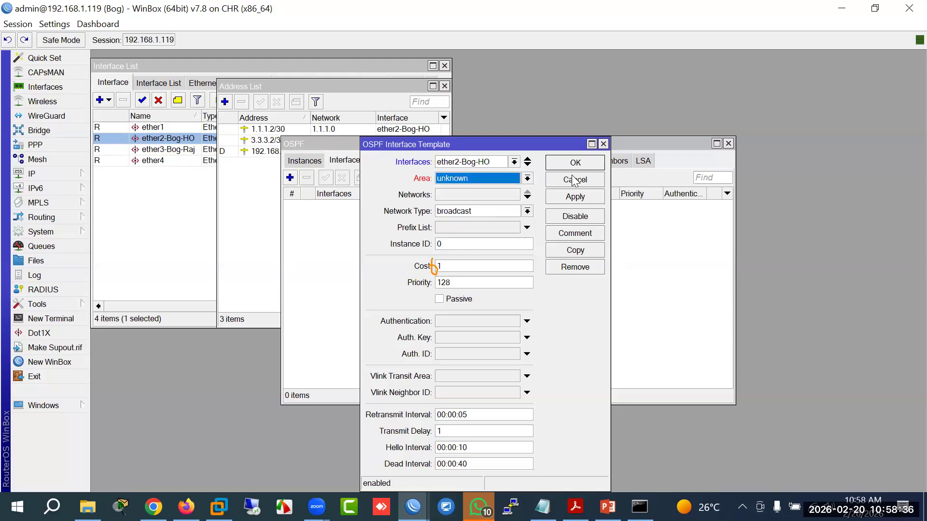
{"action": "left_click", "coordinate": [574, 179]}
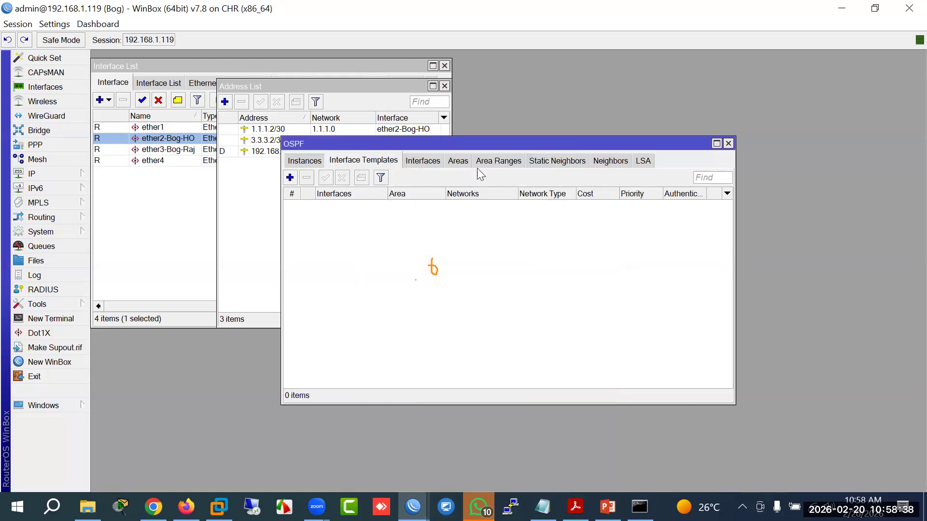
{"action": "left_click", "coordinate": [457, 161]}
{"action": "left_click", "coordinate": [290, 178]}
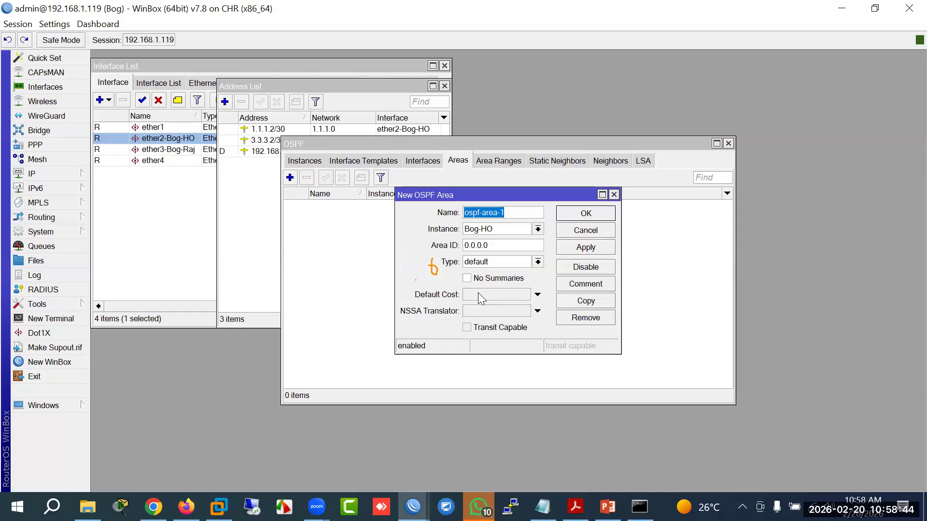
Step: Apply a default cost on Bog's new area and compare with raj's OSPF areas
{"action": "left_click", "coordinate": [487, 295]}
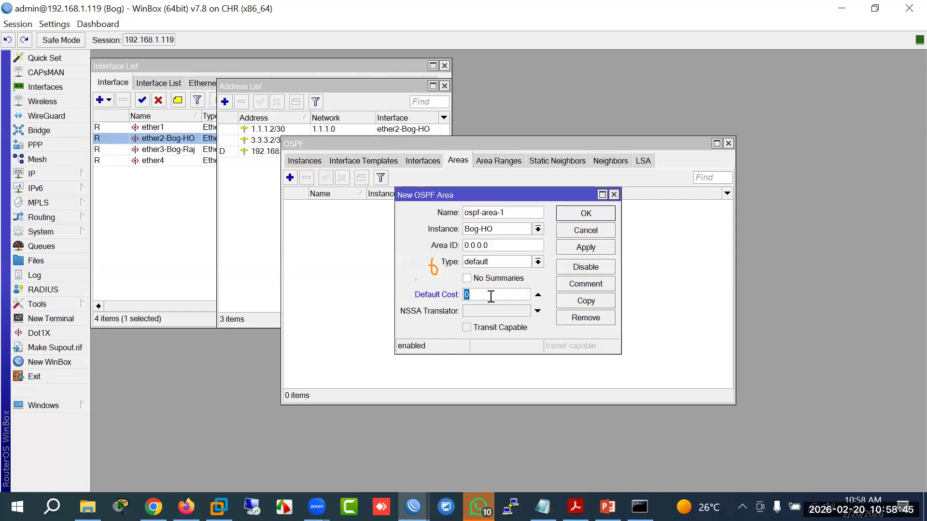
{"action": "left_click", "coordinate": [580, 249]}
{"action": "key", "text": "alt+Tab"}
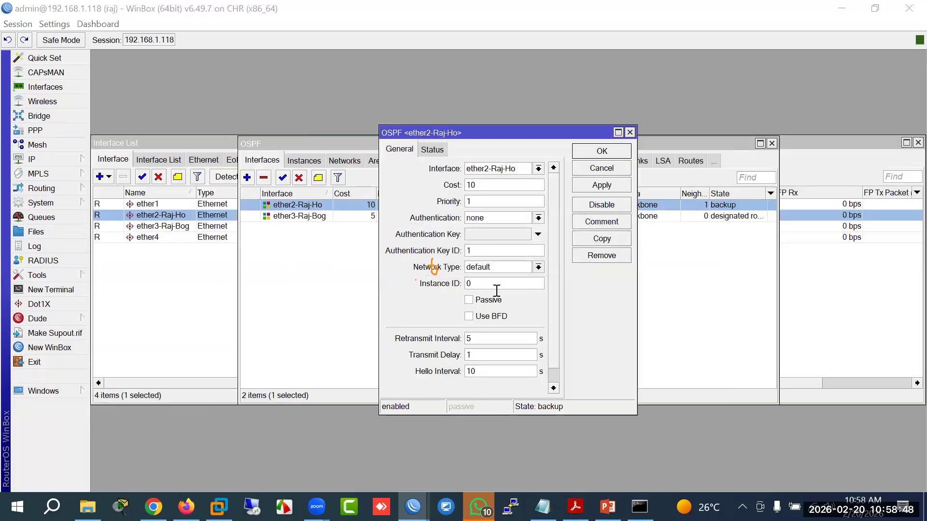
{"action": "left_click", "coordinate": [347, 274]}
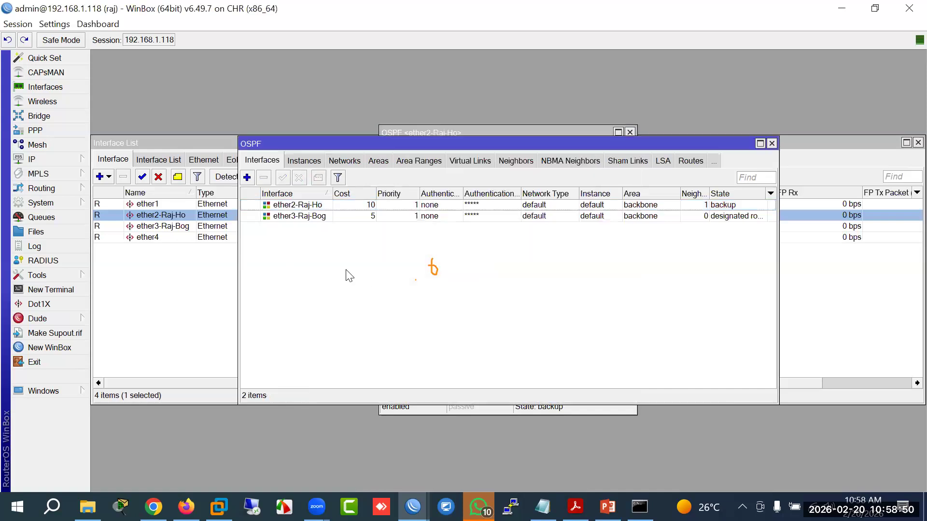
{"action": "left_click", "coordinate": [386, 168]}
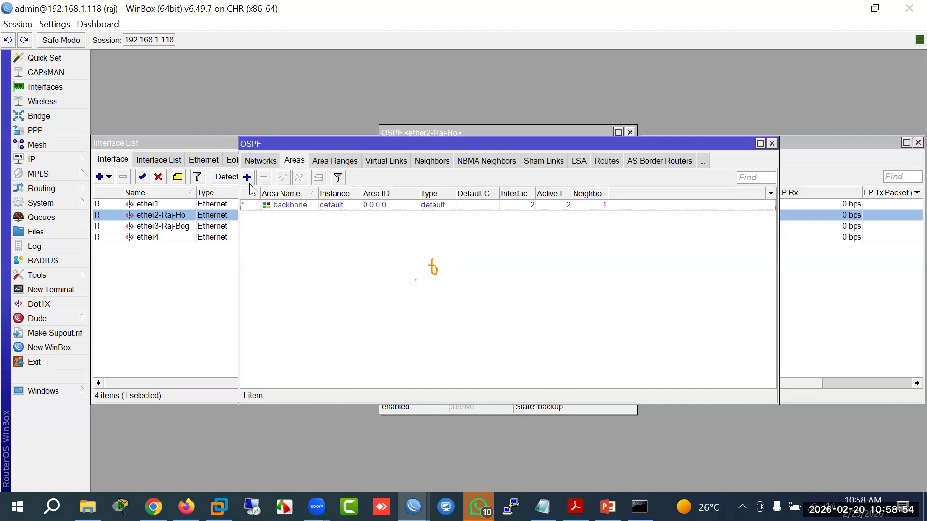
{"action": "mouse_move", "coordinate": [412, 507]}
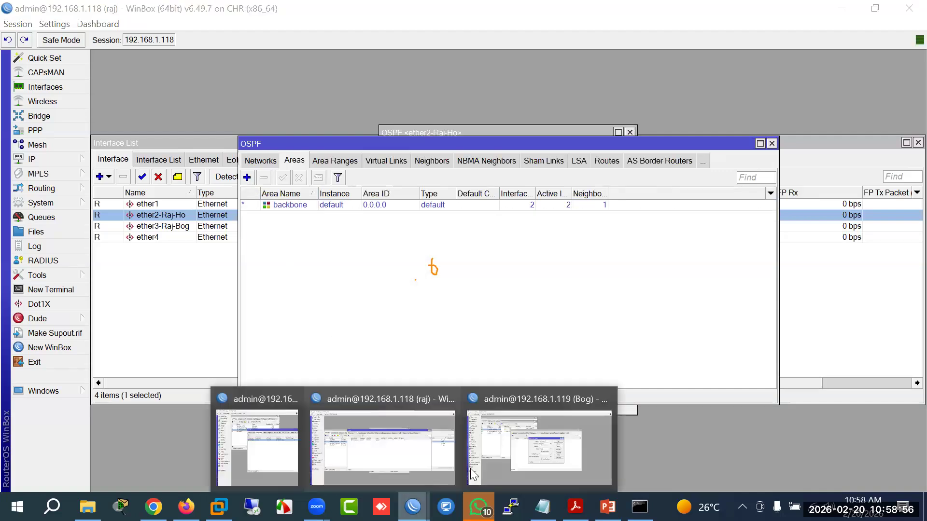
{"action": "left_click", "coordinate": [473, 474]}
Step: Retry the area with default cost 10, then 6; both are rejected
{"action": "left_click_drag", "start_coordinate": [486, 295], "coordinate": [392, 268]}
{"action": "type", "text": "10"}
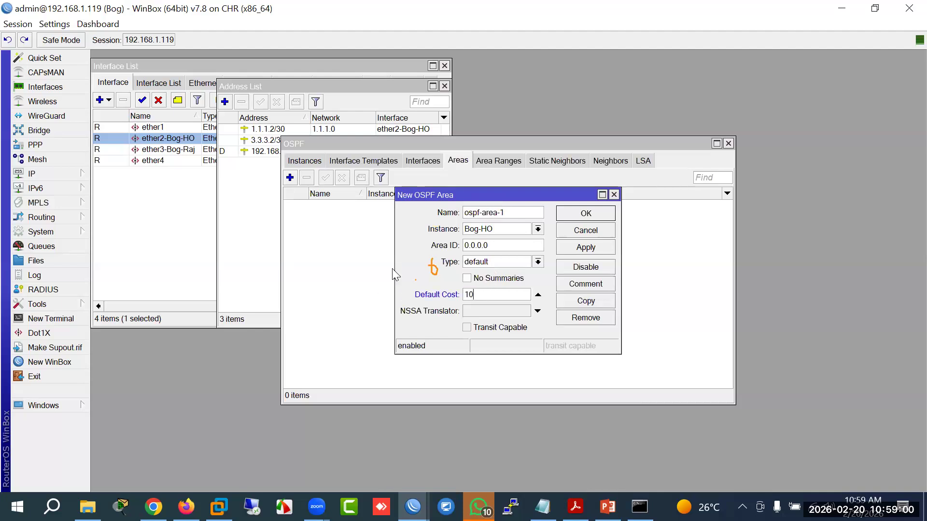
{"action": "left_click", "coordinate": [582, 247]}
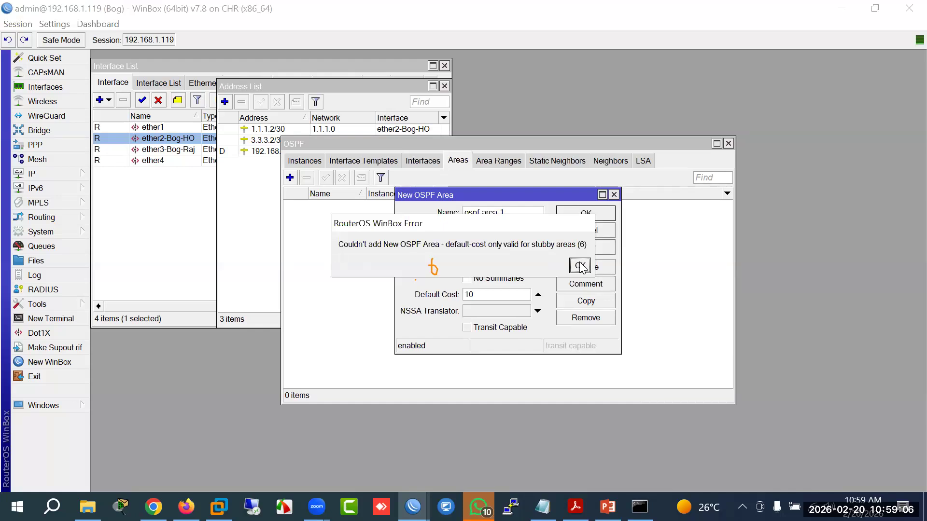
{"action": "left_click", "coordinate": [581, 266]}
{"action": "left_click_drag", "start_coordinate": [490, 292], "coordinate": [420, 289]}
{"action": "type", "text": "6"}
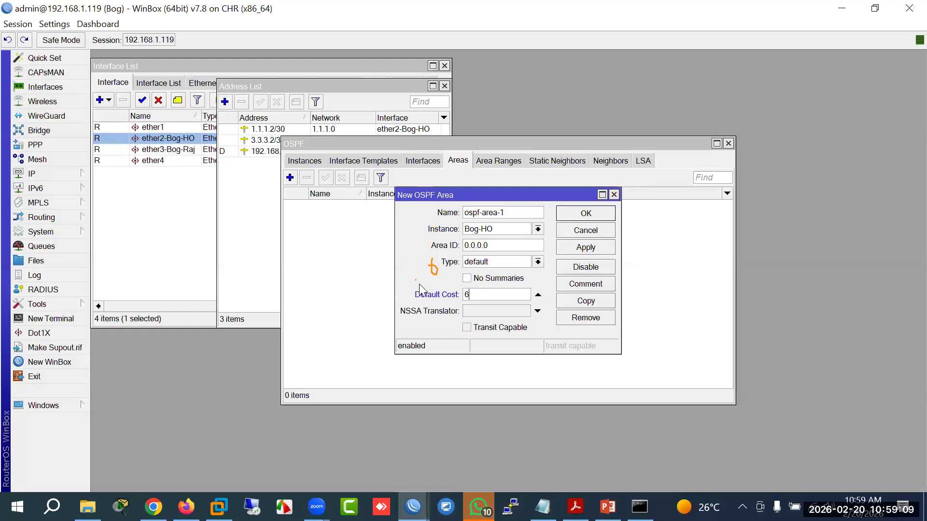
{"action": "left_click", "coordinate": [581, 252]}
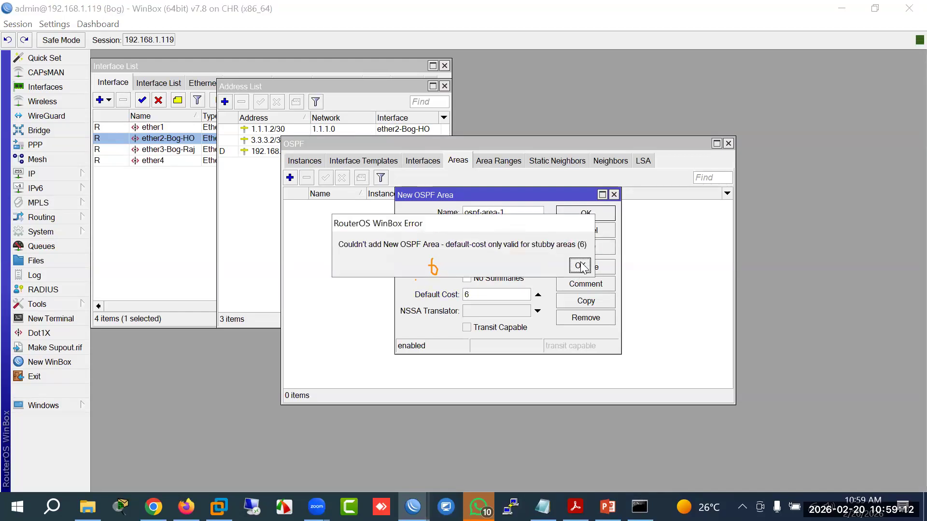
{"action": "left_click", "coordinate": [580, 266]}
Step: Save a new area ospf-area-1 (0.0.0.0, instance Bog-HO) with default settings
{"action": "left_click", "coordinate": [582, 231]}
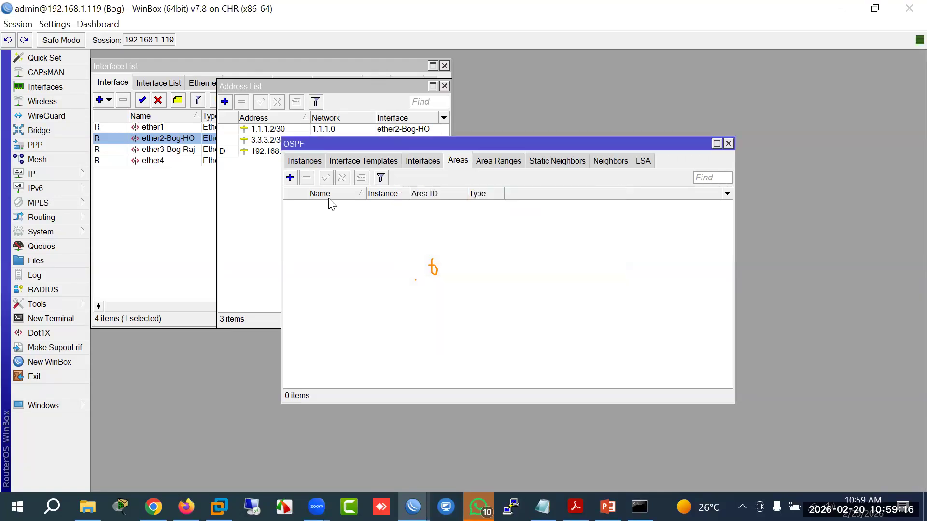
{"action": "left_click", "coordinate": [289, 178]}
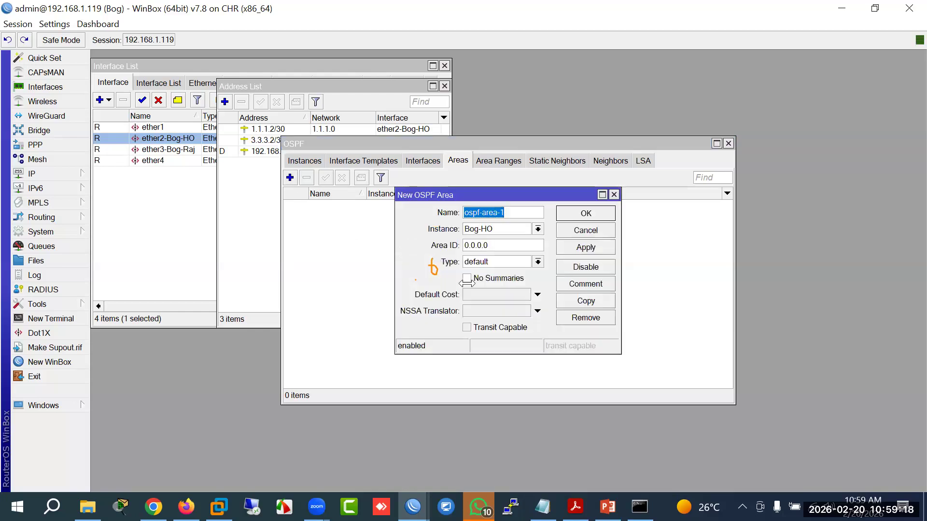
{"action": "left_click", "coordinate": [579, 250]}
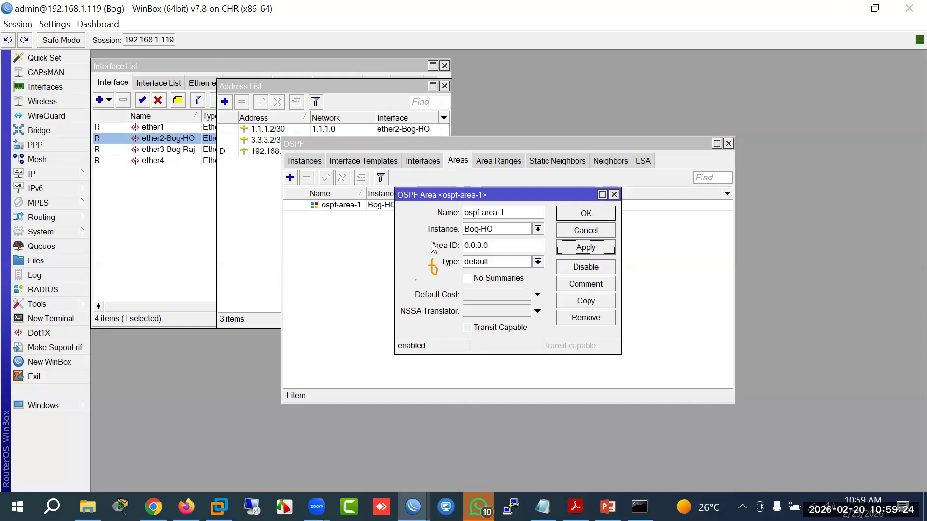
{"action": "left_click", "coordinate": [585, 213]}
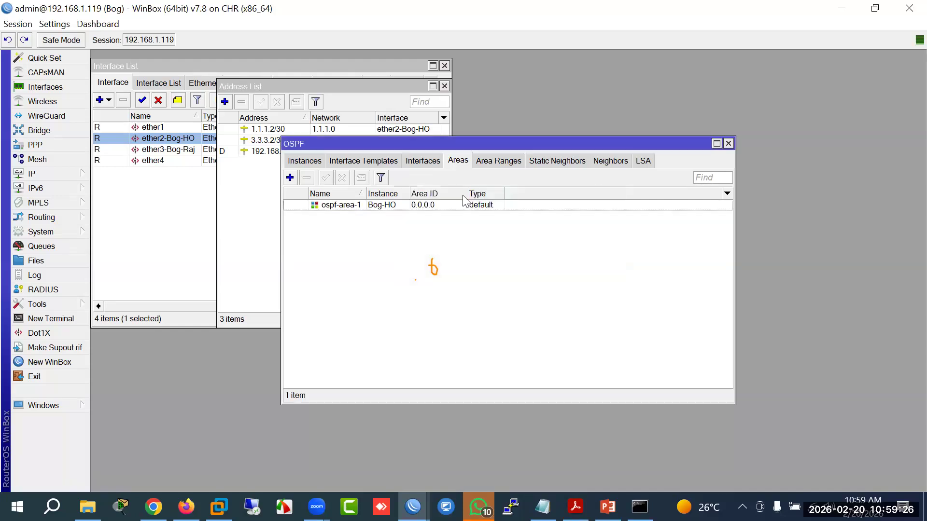
Step: Review Bog's OSPF instances, interface templates and interfaces
{"action": "left_click", "coordinate": [305, 160]}
{"action": "left_click", "coordinate": [314, 206]}
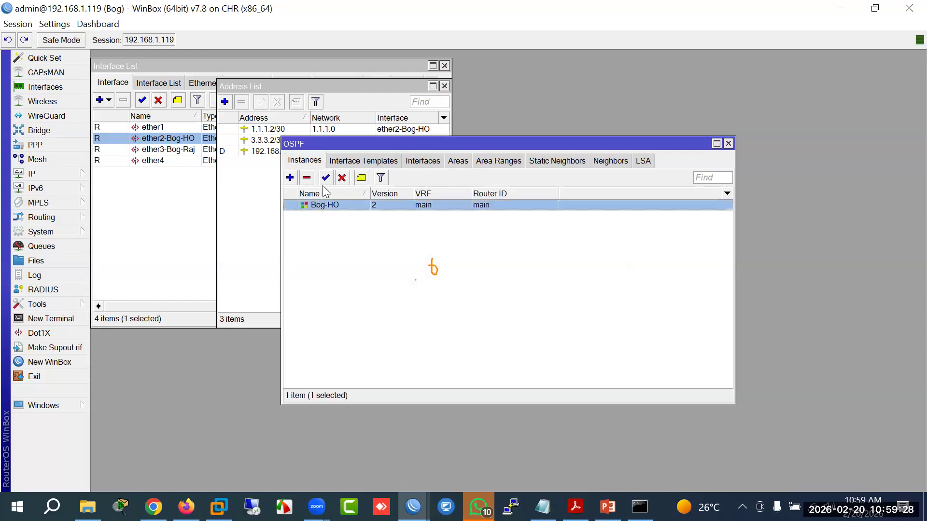
{"action": "left_click", "coordinate": [360, 162]}
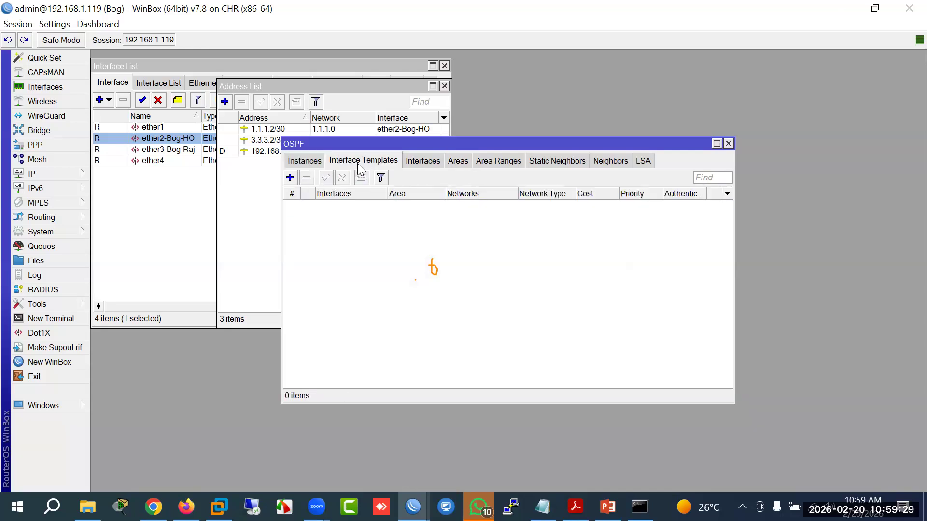
{"action": "left_click", "coordinate": [410, 161]}
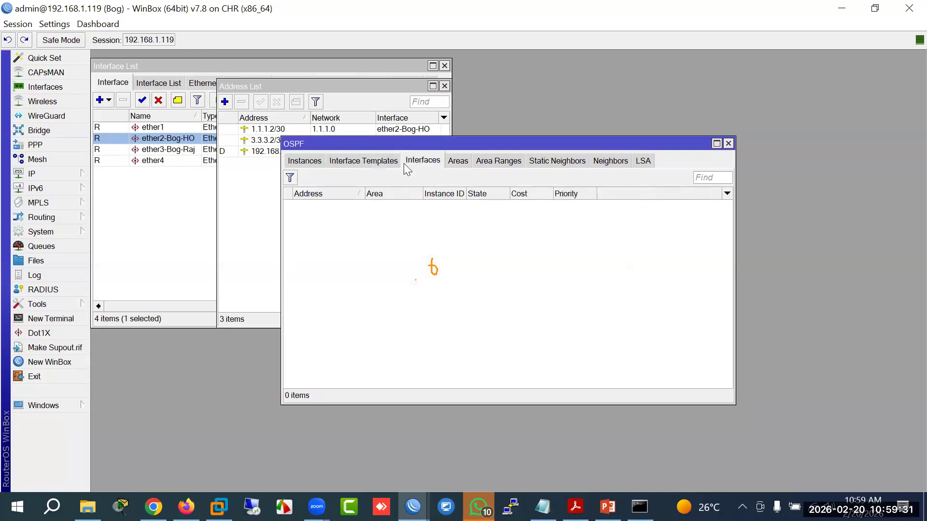
Step: Add an OSPF interface template for ether2-Bog-HO with cost 20
{"action": "left_click", "coordinate": [358, 160]}
{"action": "left_click", "coordinate": [290, 178]}
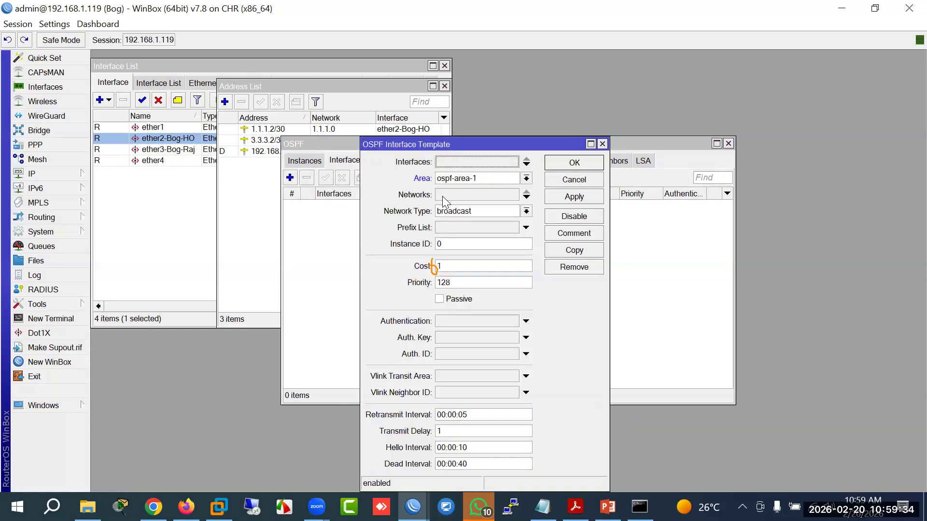
{"action": "left_click", "coordinate": [489, 166]}
{"action": "left_click", "coordinate": [514, 162]}
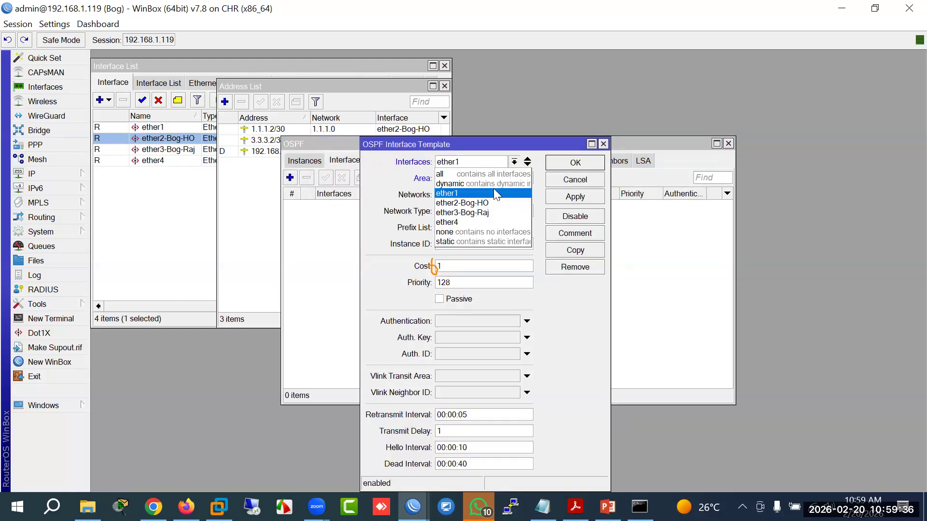
{"action": "left_click", "coordinate": [487, 197]}
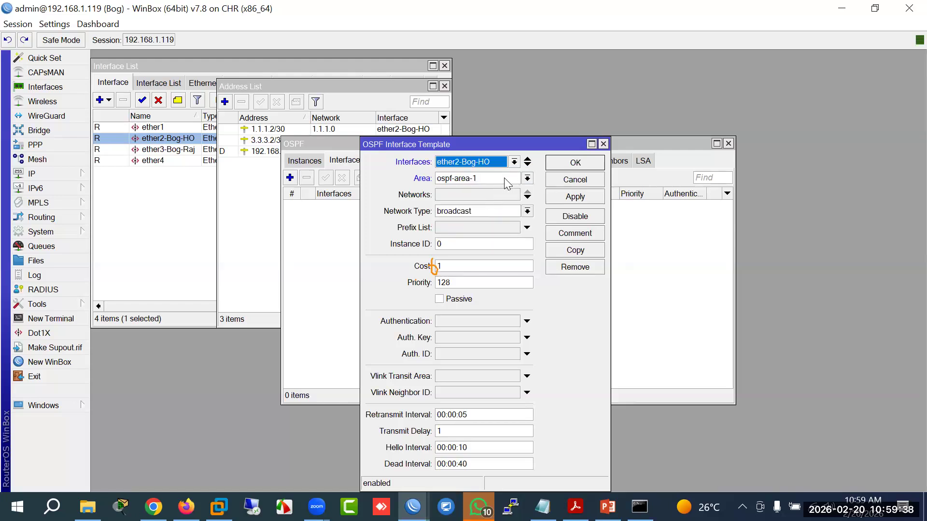
{"action": "double_click", "coordinate": [459, 267]}
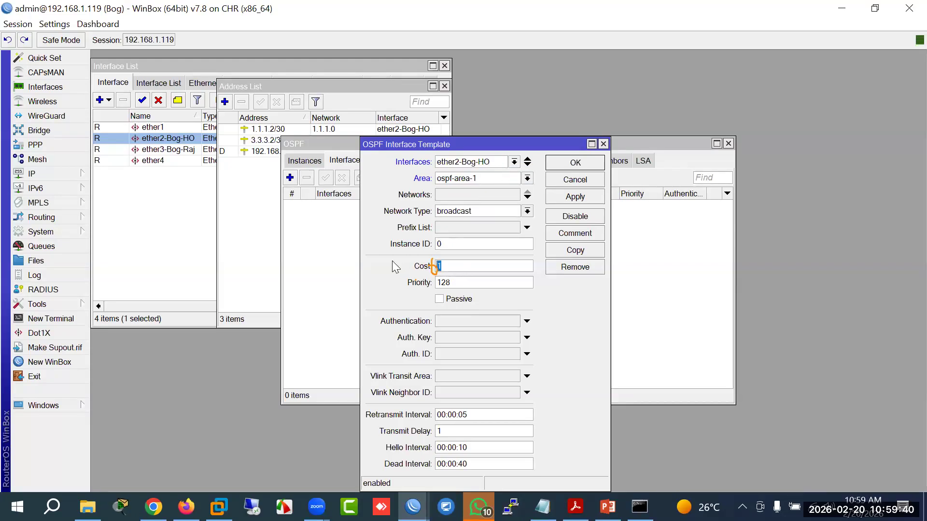
{"action": "type", "text": "20"}
{"action": "left_click", "coordinate": [585, 197]}
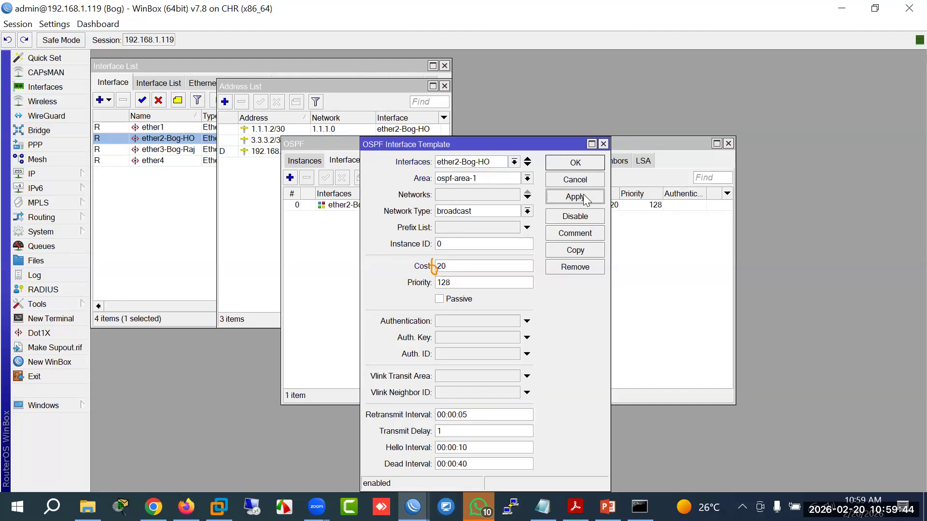
{"action": "left_click", "coordinate": [574, 163]}
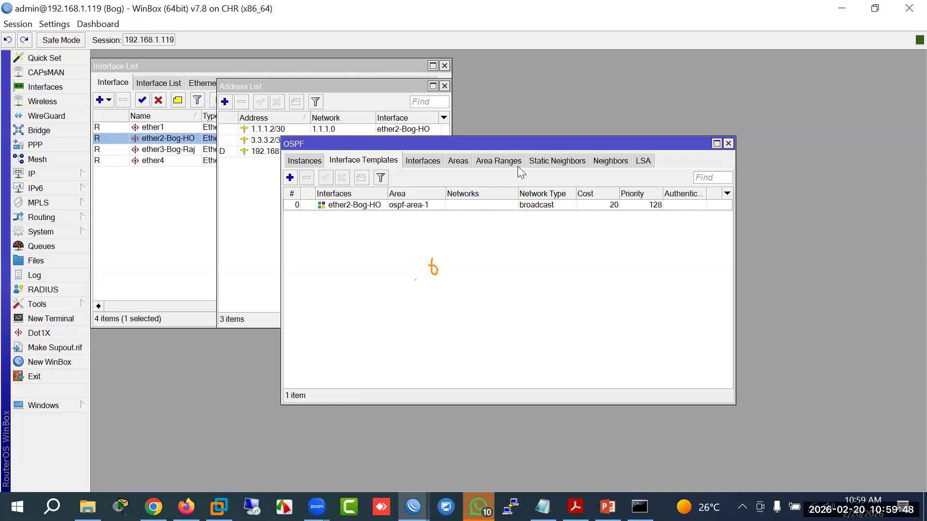
Step: Check the OSPF neighbors and interfaces, then open the ospf-area-1 settings
{"action": "left_click", "coordinate": [607, 162]}
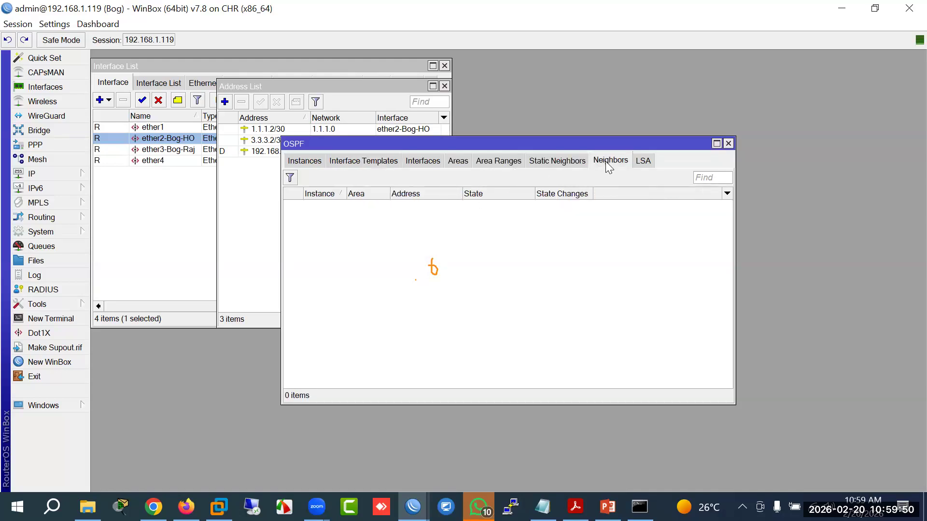
{"action": "left_click", "coordinate": [419, 162]}
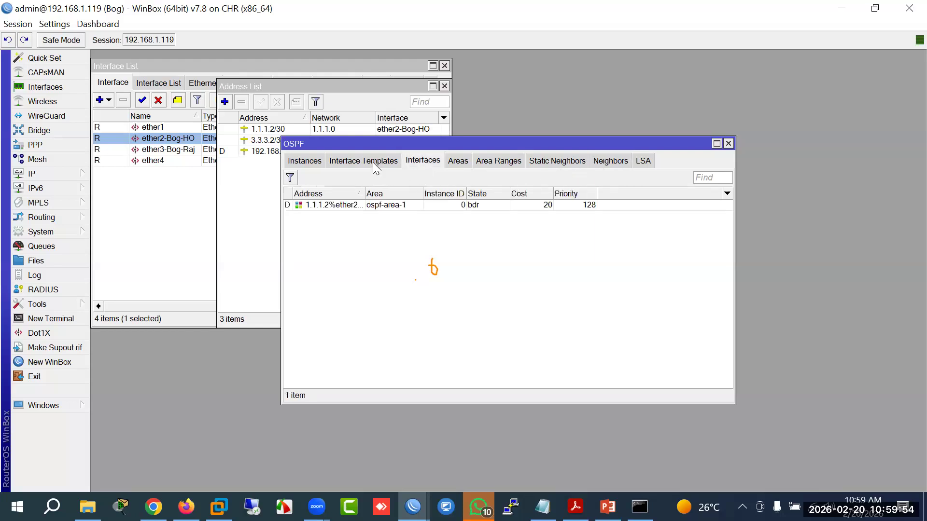
{"action": "left_click", "coordinate": [454, 164]}
{"action": "double_click", "coordinate": [367, 205]}
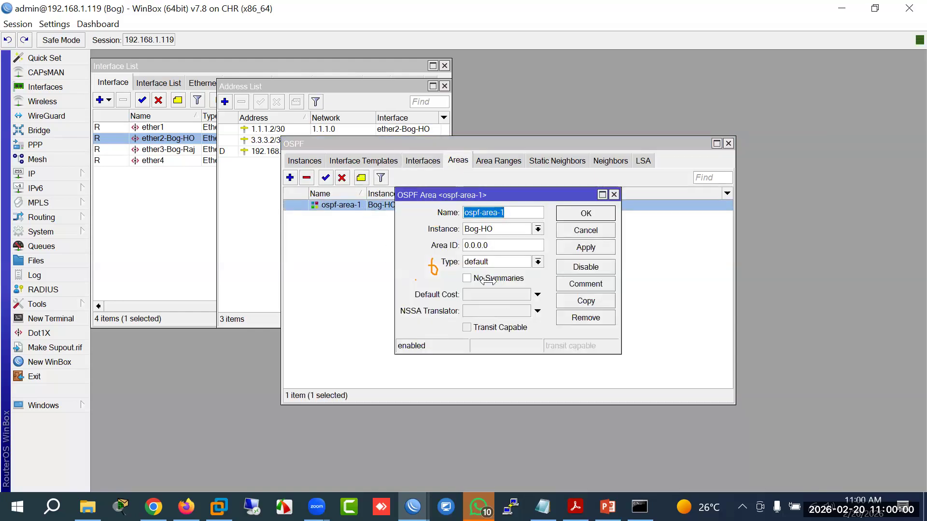
Step: Close the area settings unchanged and reopen the ether2-Bog-HO interface template
{"action": "left_click", "coordinate": [580, 230]}
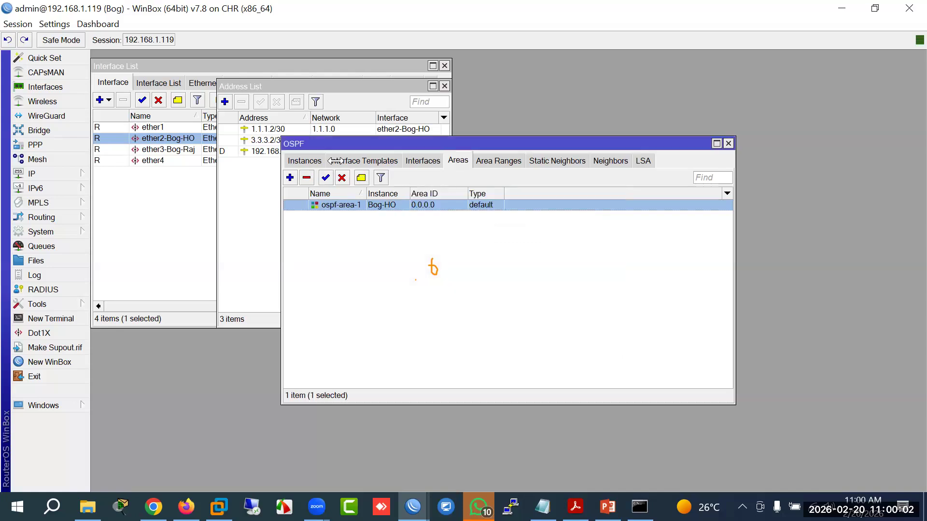
{"action": "left_click", "coordinate": [338, 161]}
{"action": "double_click", "coordinate": [338, 205]}
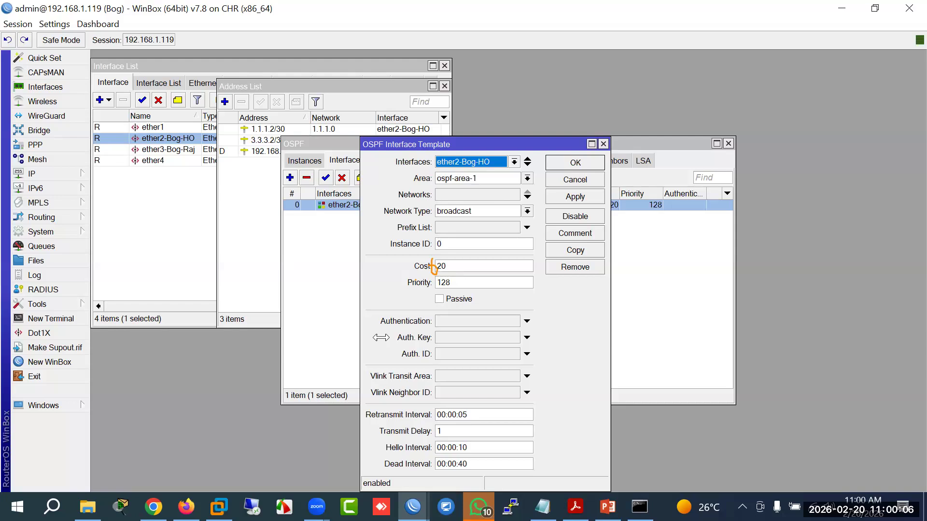
Step: Select the template's Networks field, then bring up the EVE-NG lab topology in Firefox
{"action": "left_click", "coordinate": [494, 195]}
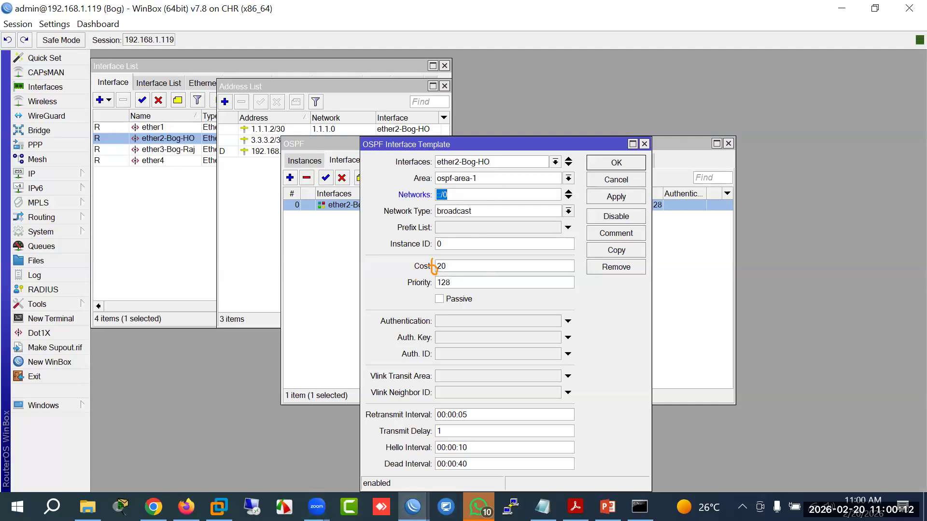
{"action": "left_click", "coordinate": [412, 507]}
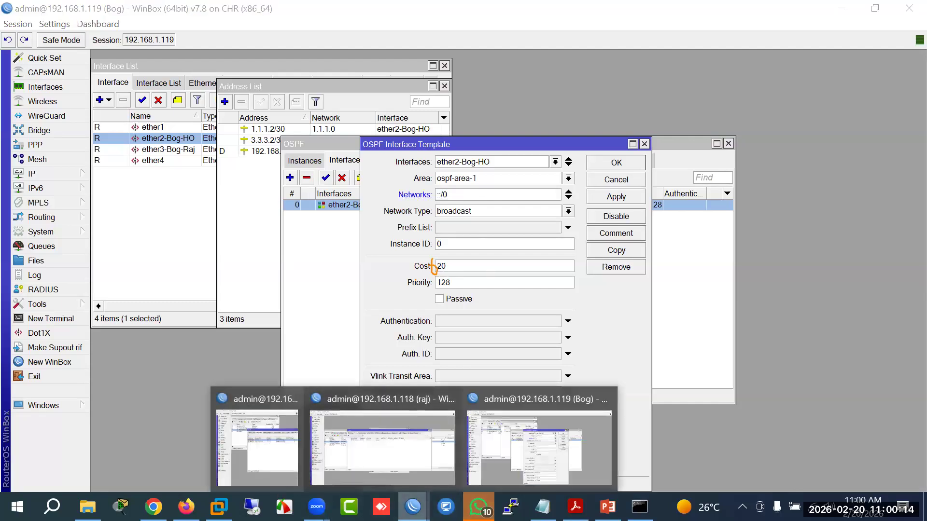
{"action": "left_click", "coordinate": [186, 507]}
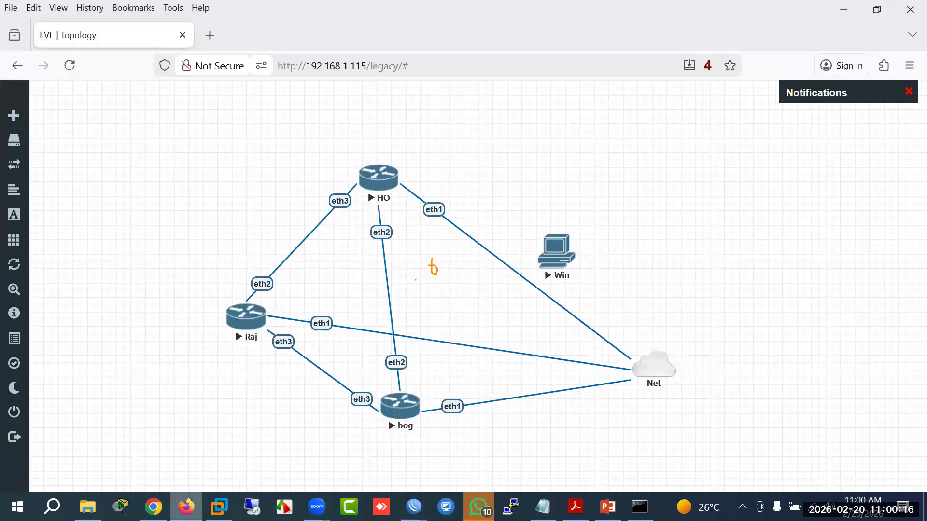
Step: Return to Bog's WinBox session and review its IP address list
{"action": "key", "text": "alt+Tab"}
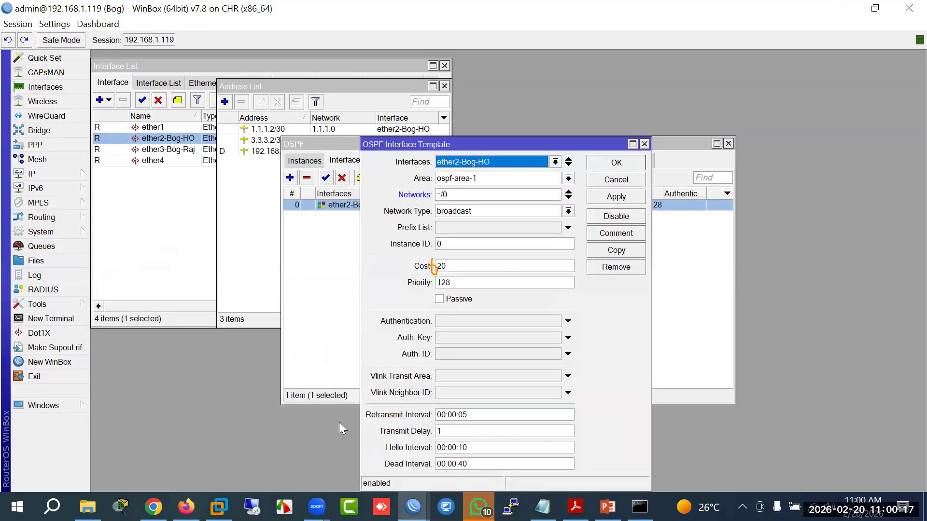
{"action": "left_click", "coordinate": [47, 174]}
{"action": "left_click", "coordinate": [116, 134]}
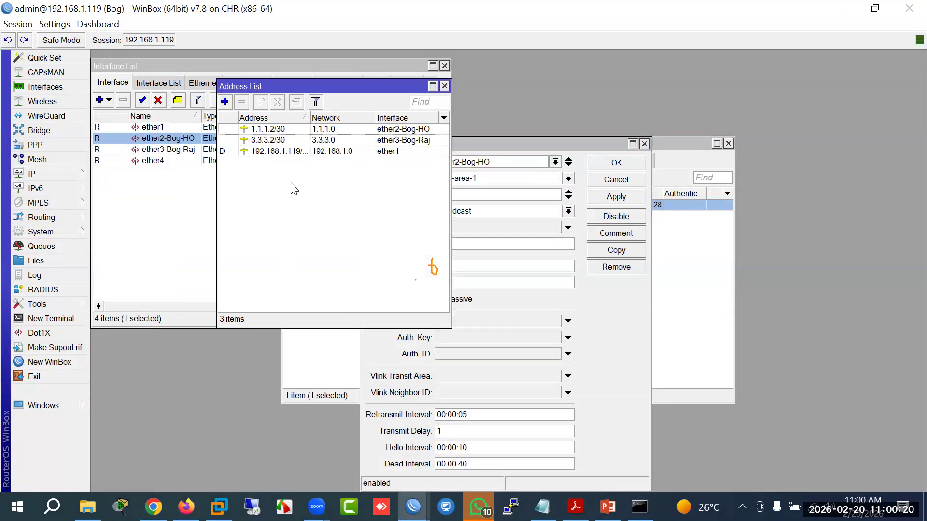
Step: Set the ether2-Bog-HO template network to 1.1.1.0/30 and confirm neighbor 1.1.1.1 is Full
{"action": "left_click", "coordinate": [489, 193]}
{"action": "key", "text": "ctrl+a"}
{"action": "type", "text": "1.1.1.0/30"}
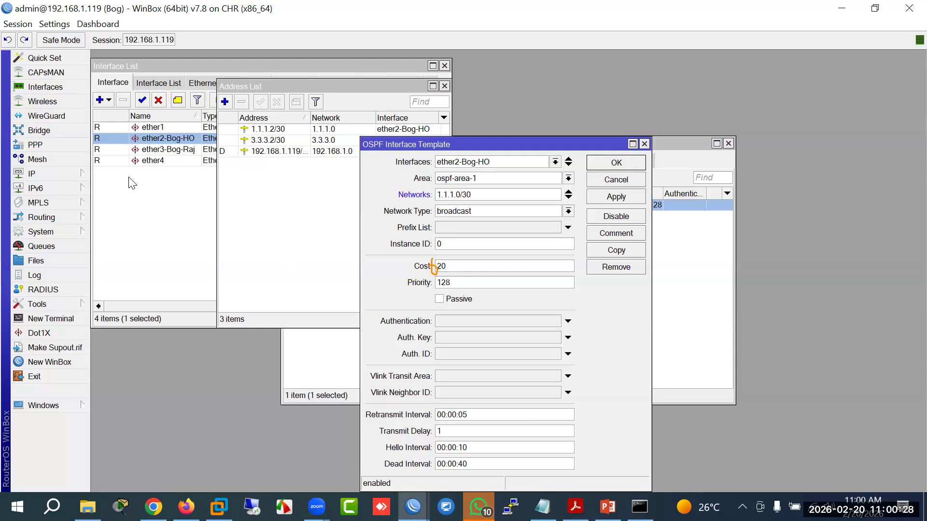
{"action": "left_click", "coordinate": [605, 197]}
{"action": "left_click", "coordinate": [609, 165]}
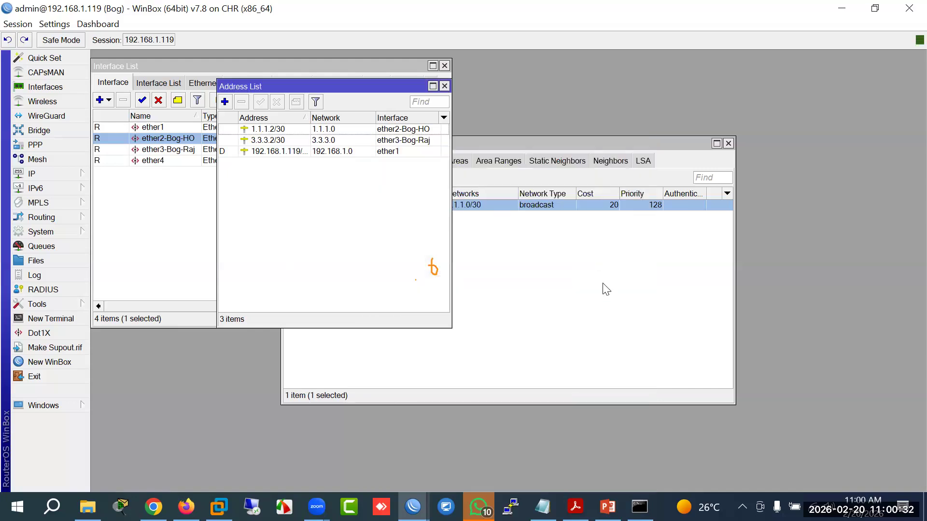
{"action": "left_click", "coordinate": [611, 161]}
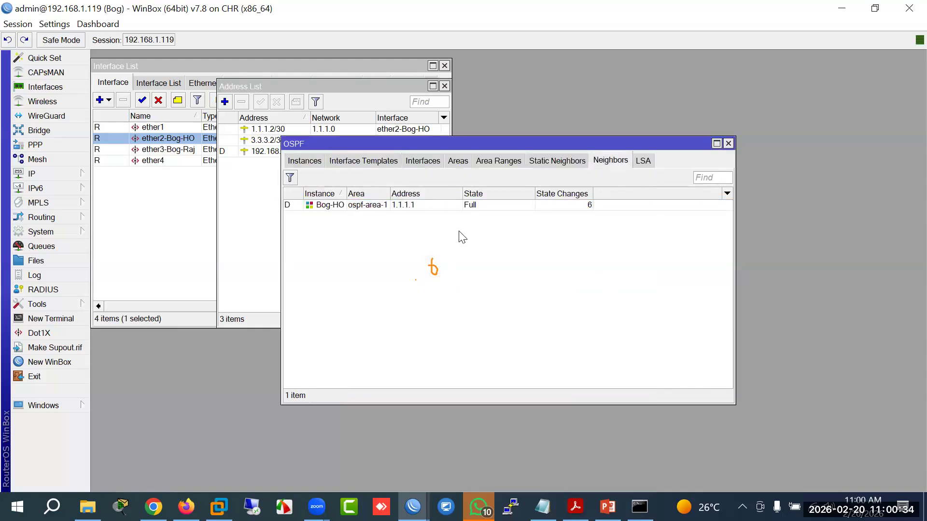
{"action": "left_click", "coordinate": [362, 207]}
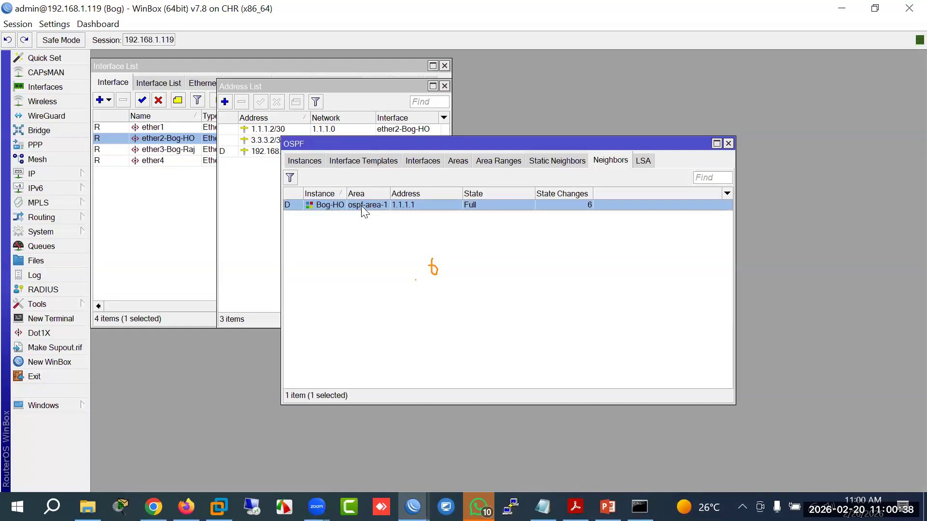
Step: View the OSPF interfaces and areas lists with widened name columns
{"action": "left_click", "coordinate": [431, 169]}
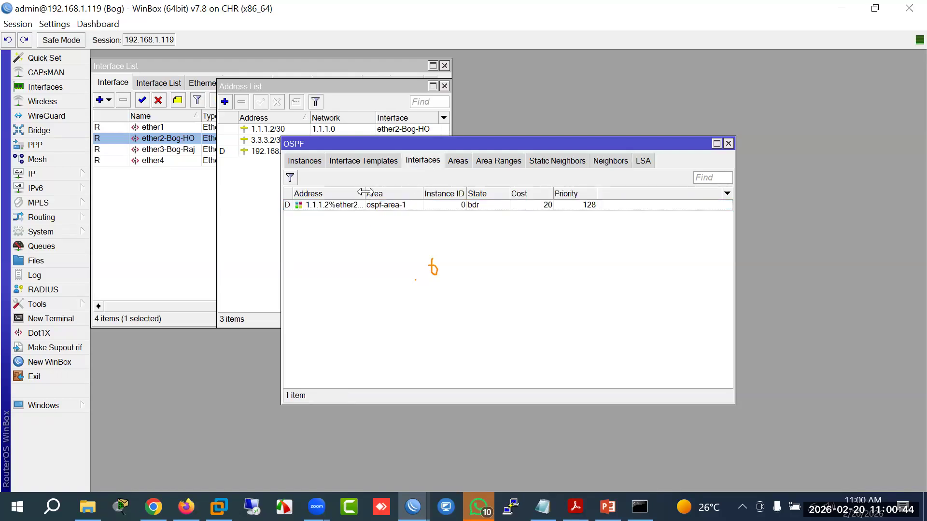
{"action": "left_click_drag", "start_coordinate": [365, 193], "coordinate": [420, 199]}
{"action": "left_click", "coordinate": [459, 161]}
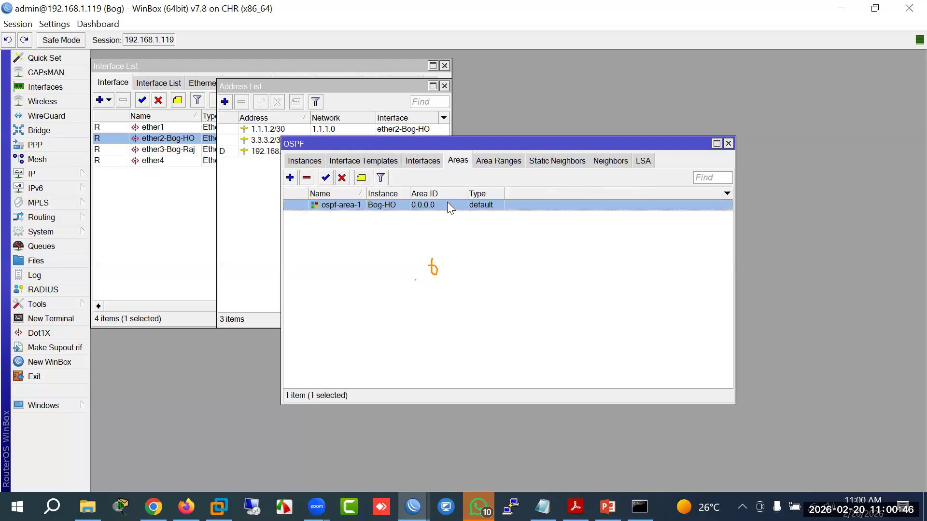
{"action": "left_click_drag", "start_coordinate": [365, 193], "coordinate": [413, 194]}
Step: Start a new OSPF area, check the available instances (only Bog-HO), and cancel it
{"action": "left_click", "coordinate": [289, 177]}
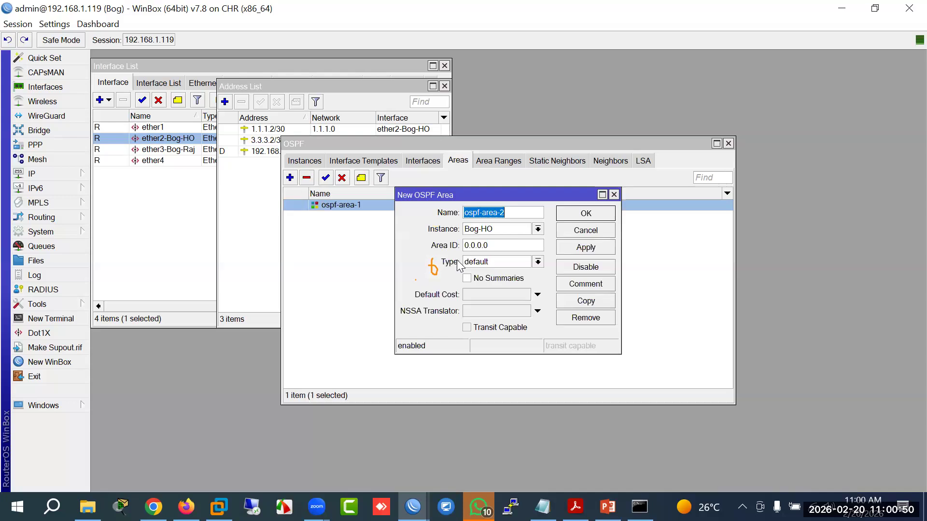
{"action": "left_click", "coordinate": [537, 229]}
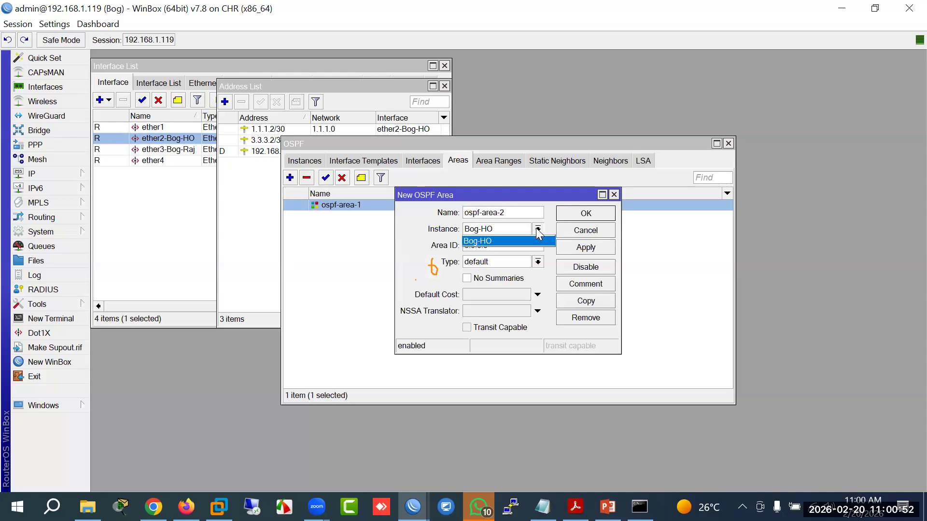
{"action": "left_click", "coordinate": [537, 229]}
{"action": "left_click", "coordinate": [587, 231]}
Step: Create a second OSPF instance named Bog-raj
{"action": "left_click", "coordinate": [305, 160]}
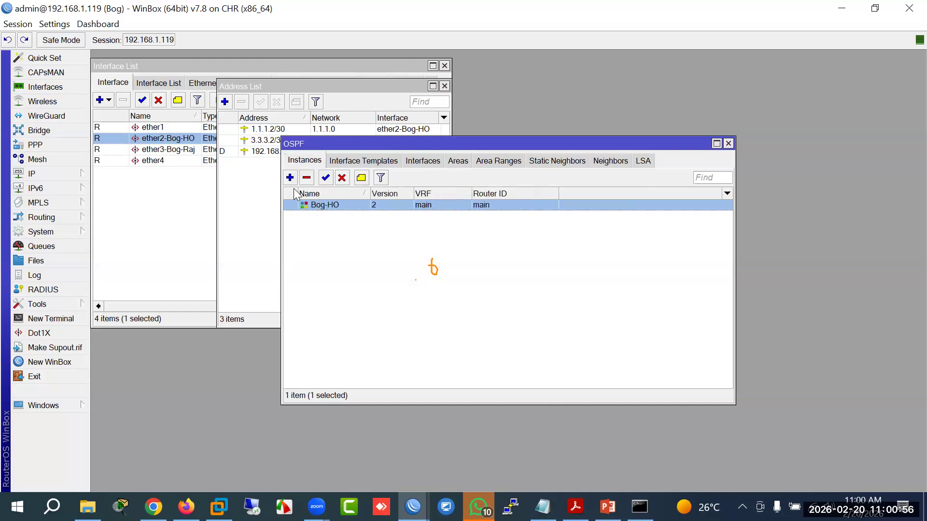
{"action": "left_click", "coordinate": [290, 177]}
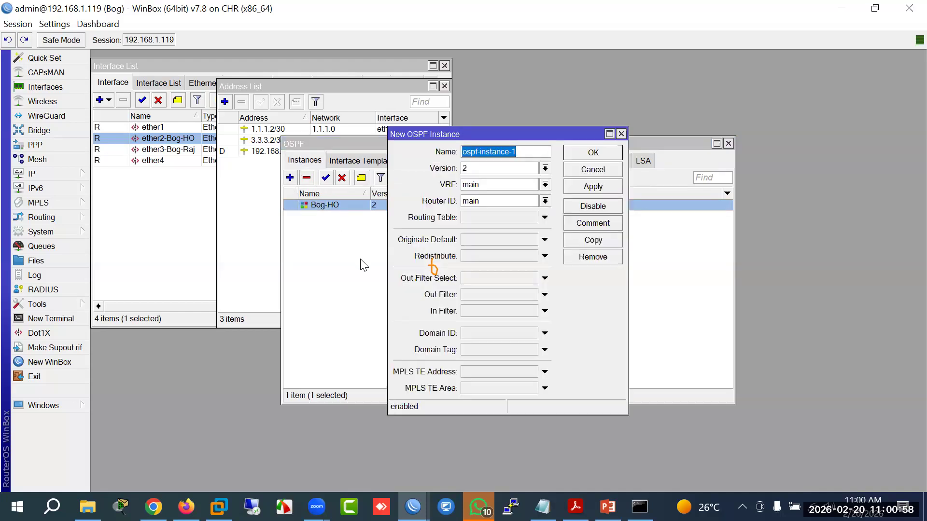
{"action": "type", "text": "Raj-"}
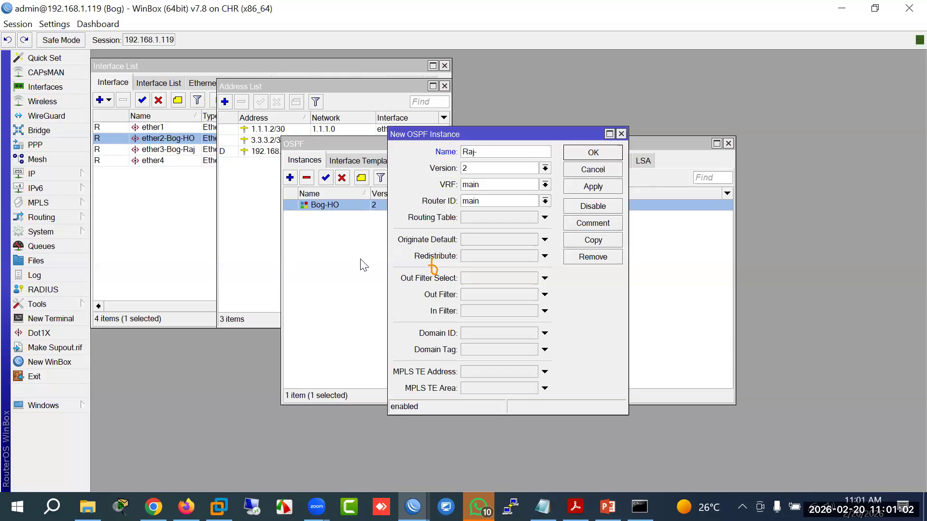
{"action": "type", "text": "Bog-raj"}
{"action": "left_click", "coordinate": [593, 153]}
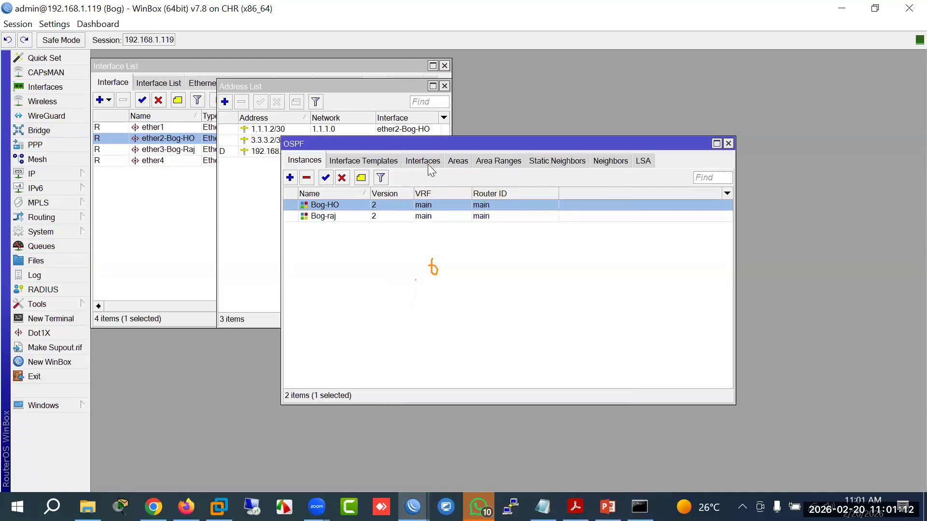
Step: Add area ospf-area-2 assigned to the Bog-raj instance
{"action": "left_click", "coordinate": [457, 160]}
{"action": "left_click", "coordinate": [289, 178]}
{"action": "left_click", "coordinate": [537, 229]}
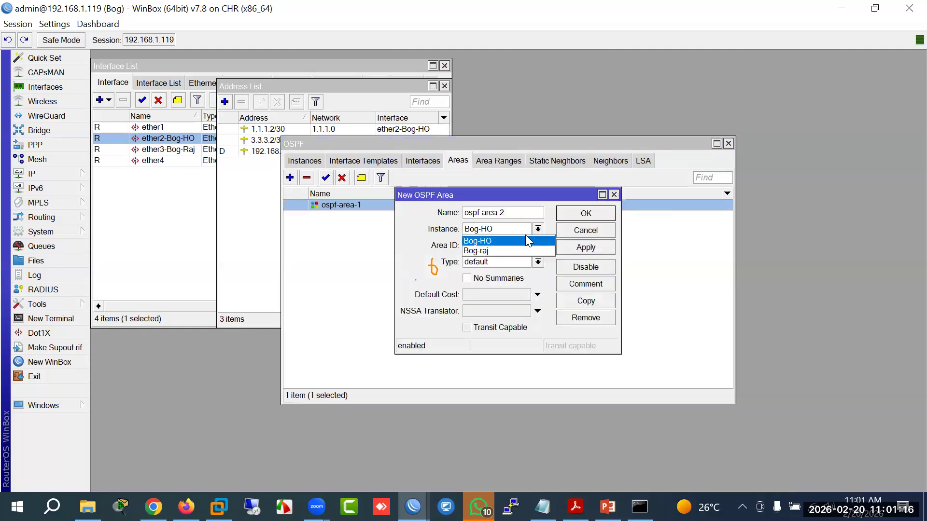
{"action": "left_click", "coordinate": [506, 250]}
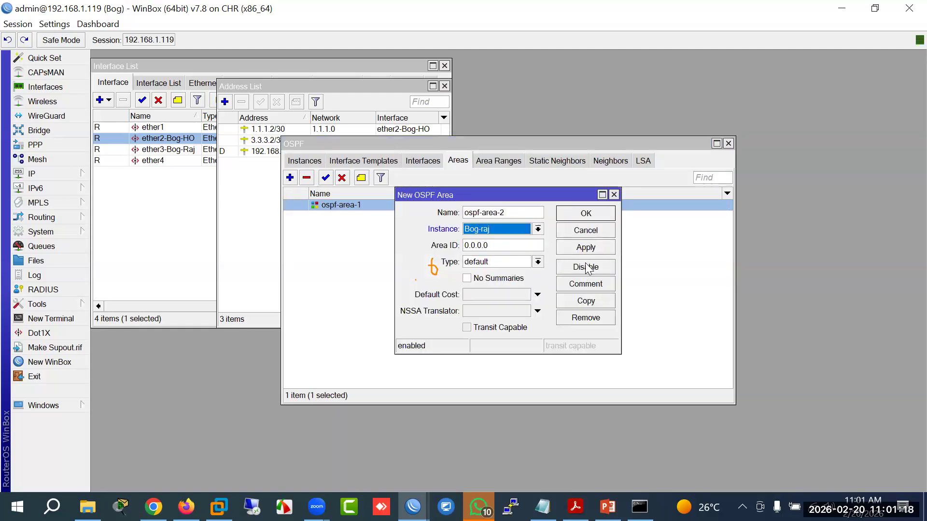
{"action": "left_click", "coordinate": [582, 247]}
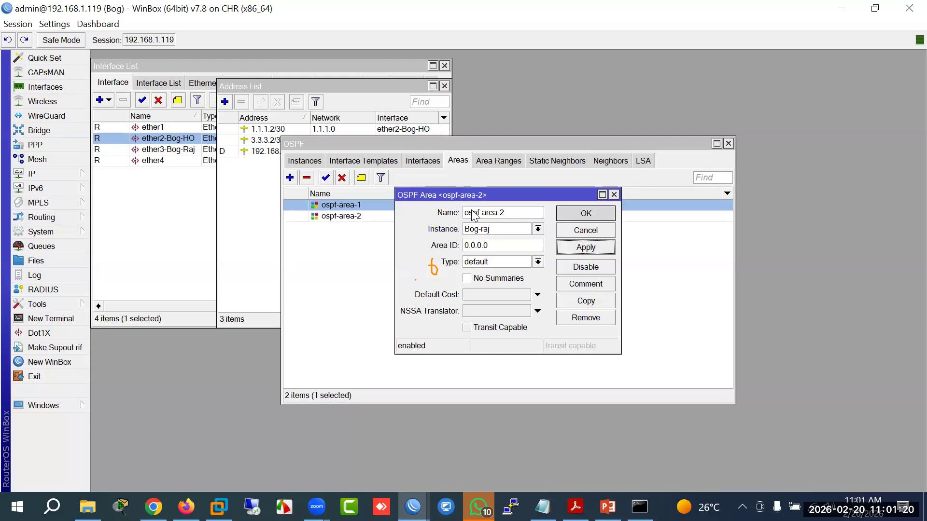
{"action": "key", "text": "Return"}
{"action": "left_click", "coordinate": [363, 160]}
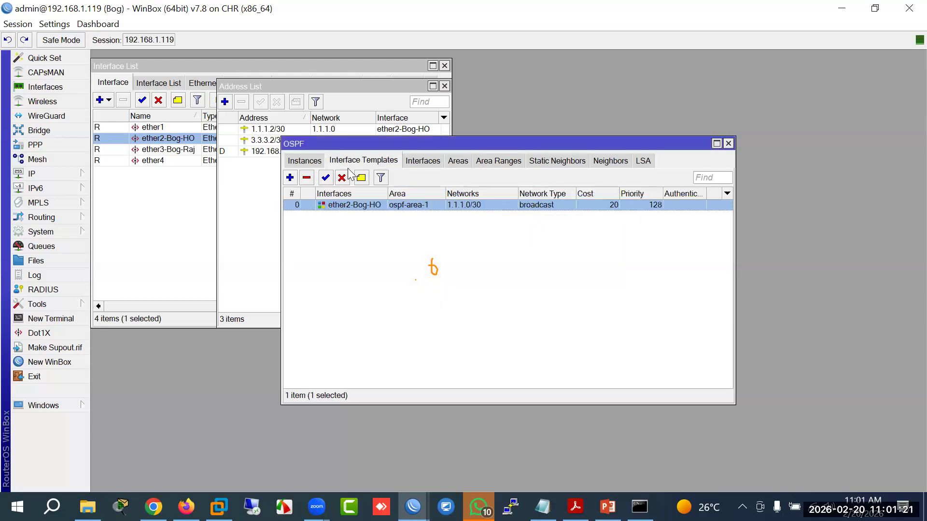
Step: Start a template for ether3-Bog-Raj in ospf-area-2 with cost 5
{"action": "double_click", "coordinate": [449, 203]}
{"action": "left_click", "coordinate": [568, 178]}
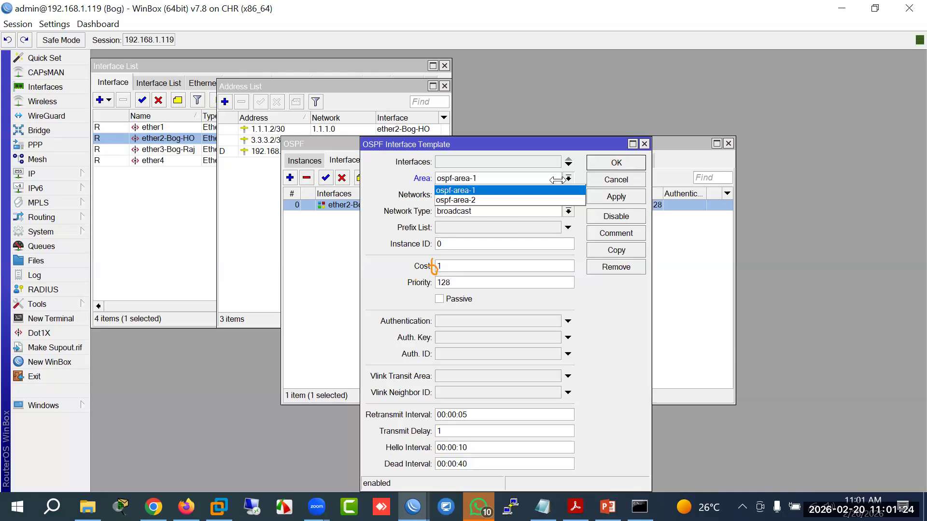
{"action": "left_click", "coordinate": [502, 200]}
{"action": "left_click", "coordinate": [548, 163]}
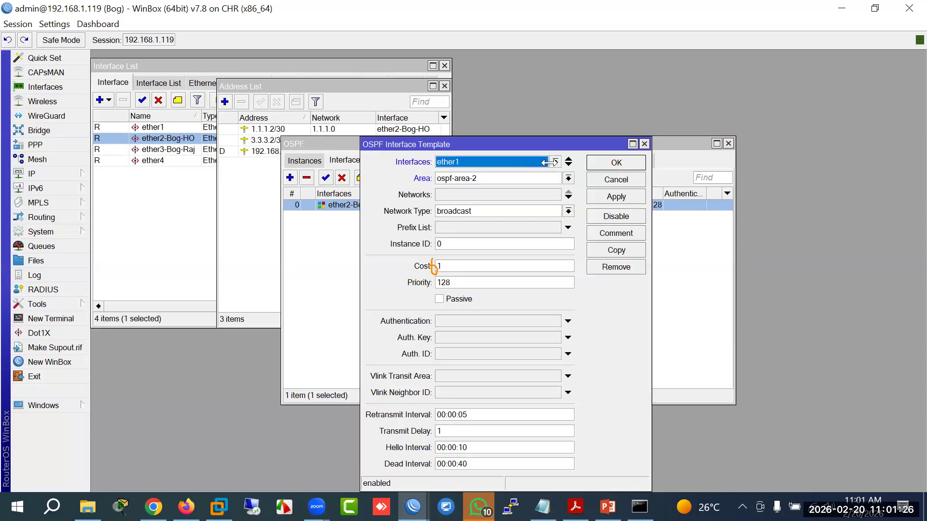
{"action": "left_click", "coordinate": [553, 163]}
{"action": "left_click", "coordinate": [466, 210]}
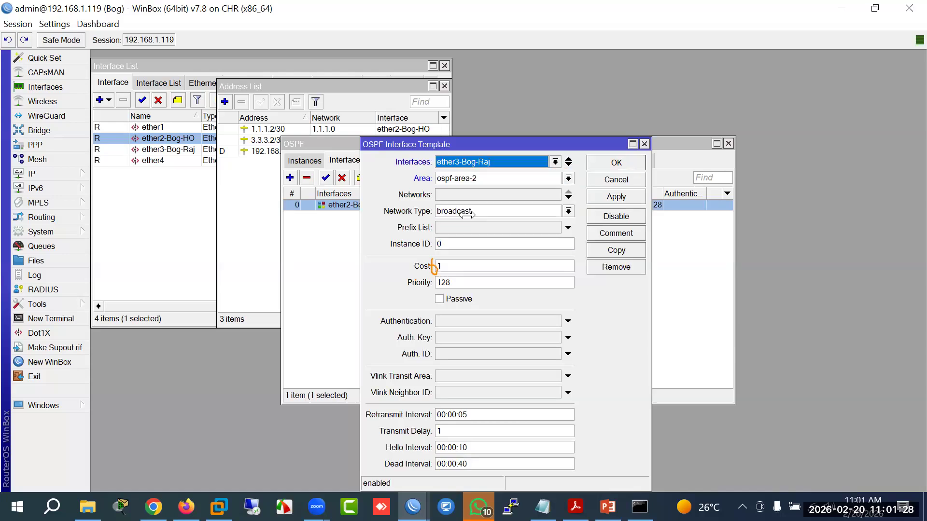
{"action": "left_click", "coordinate": [462, 265]}
{"action": "type", "text": "5"}
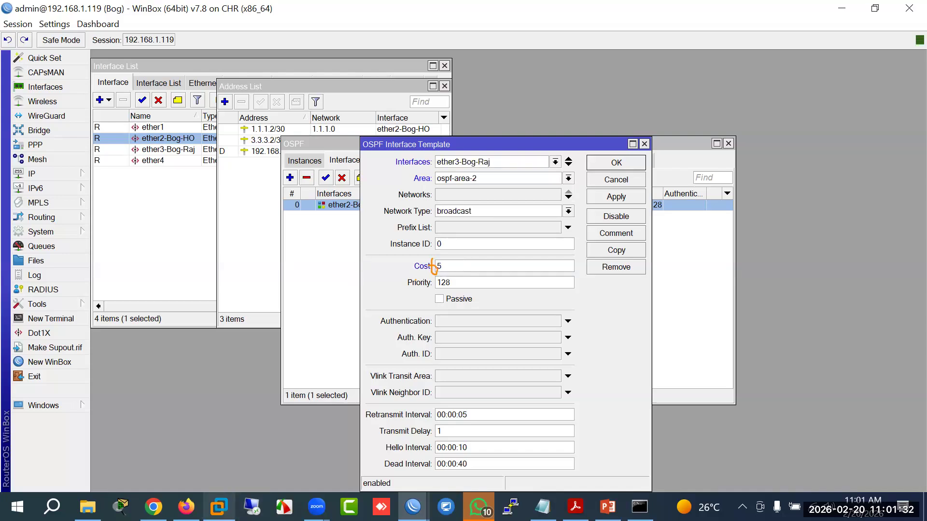
Step: Check the EVE-NG topology and Bog's IP address list for the Raj link subnet
{"action": "left_click", "coordinate": [186, 507]}
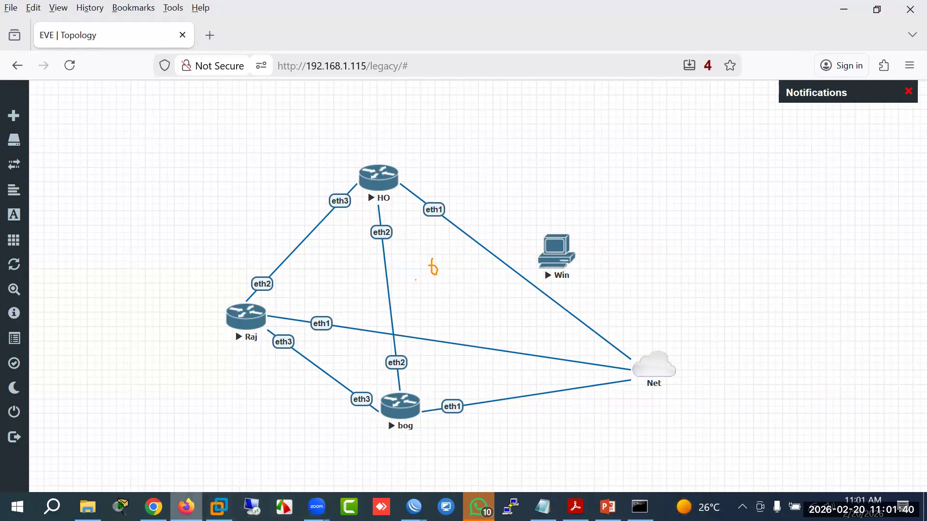
{"action": "left_click", "coordinate": [413, 506]}
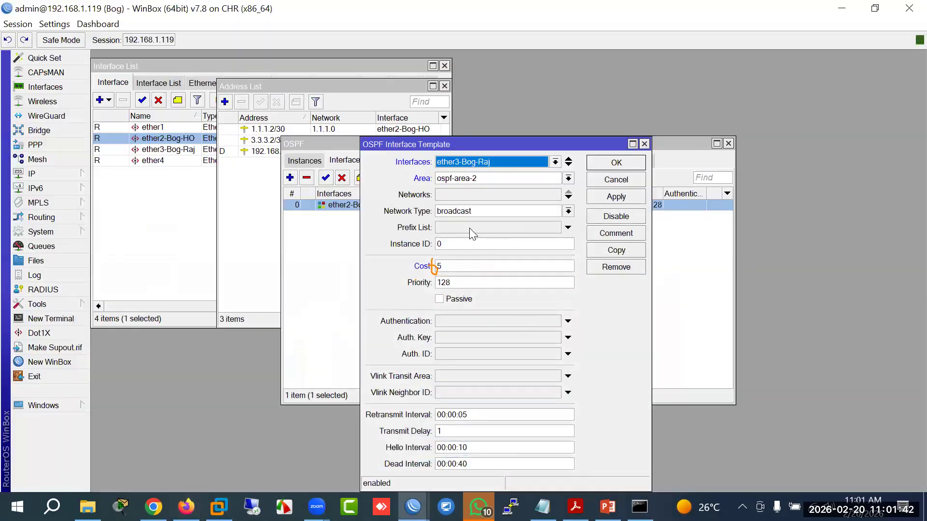
{"action": "left_click", "coordinate": [456, 194]}
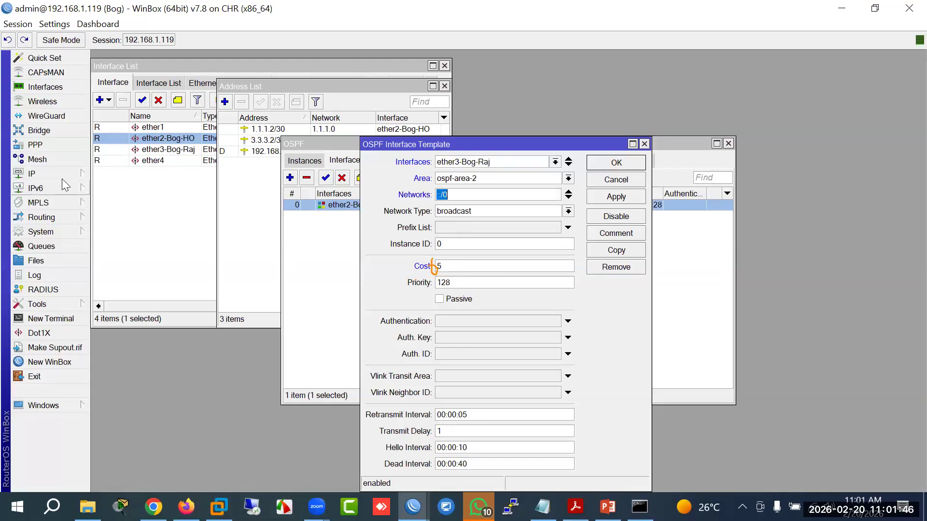
{"action": "left_click", "coordinate": [77, 176]}
{"action": "left_click", "coordinate": [118, 136]}
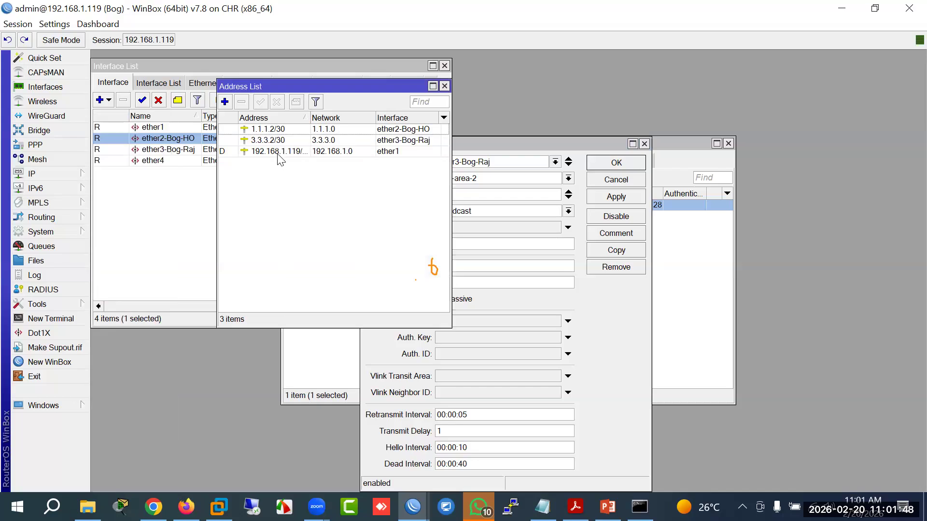
Step: Set the template network to 3.3.3.0/30, save it, and confirm both neighbors are Full
{"action": "left_click", "coordinate": [479, 195]}
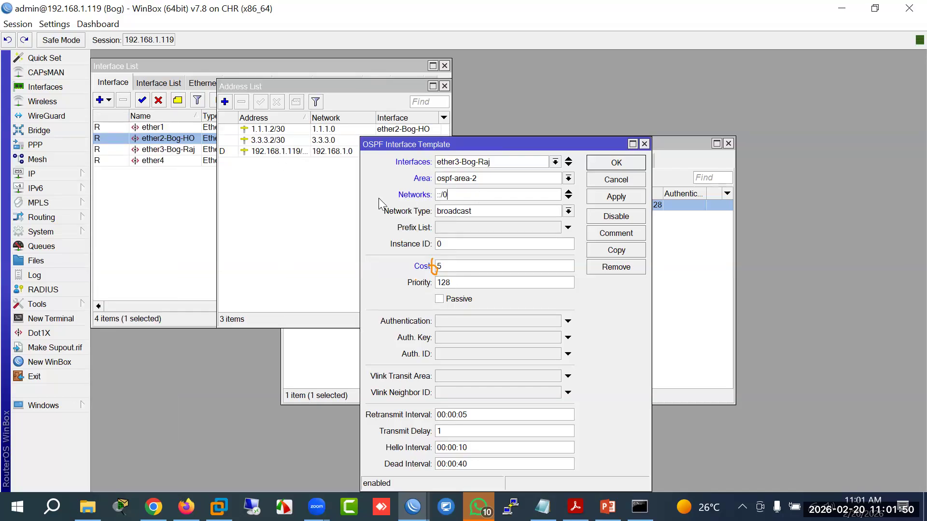
{"action": "type", "text": "3"}
{"action": "type", "text": "0/30"}
{"action": "left_click", "coordinate": [603, 163]}
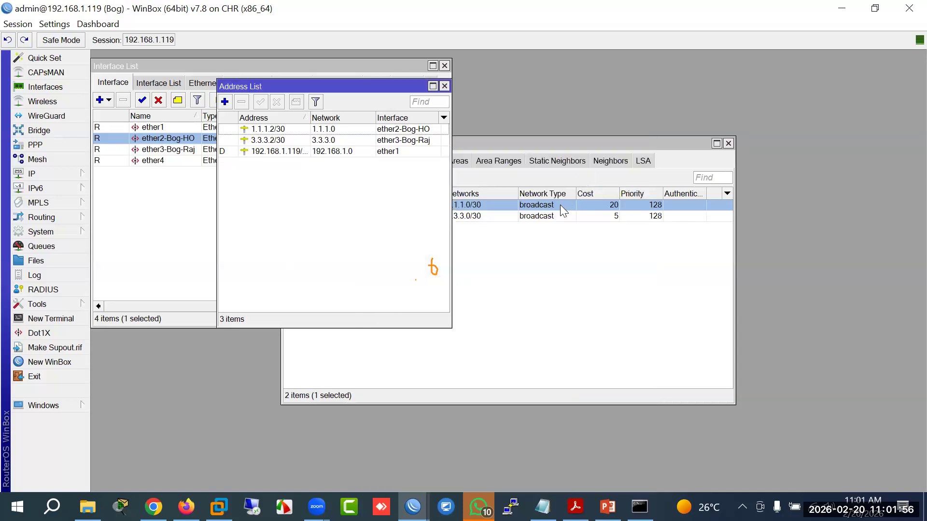
{"action": "left_click", "coordinate": [530, 147]}
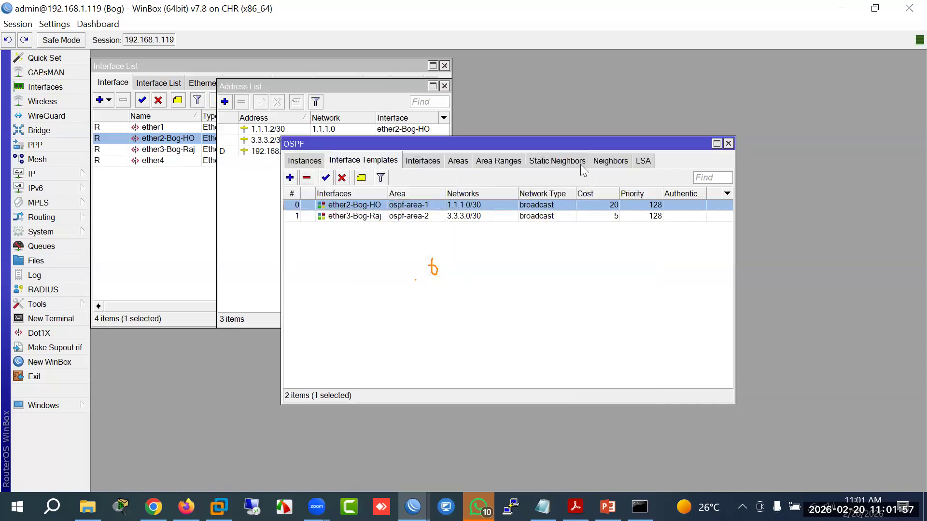
{"action": "left_click", "coordinate": [608, 162]}
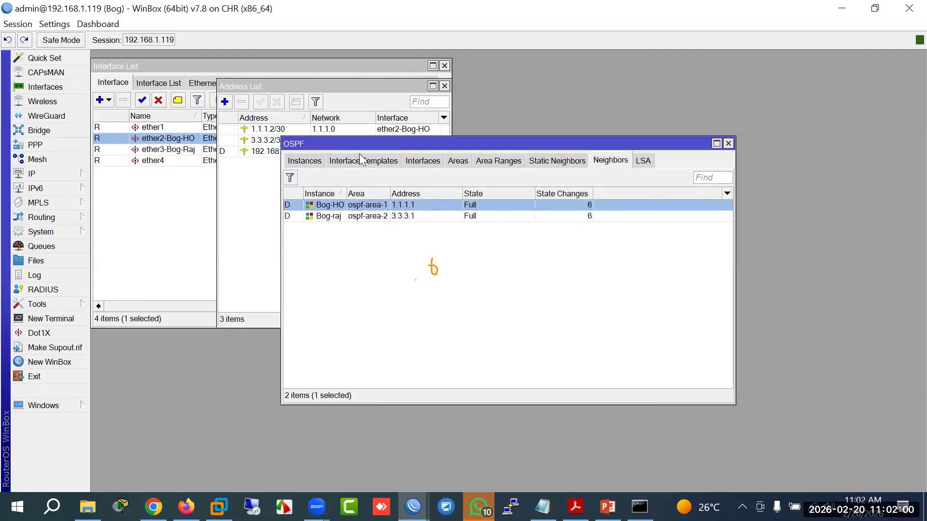
Step: Open a terminal on Bog, decline the license prompt, and set a new admin password
{"action": "left_click_drag", "start_coordinate": [364, 145], "coordinate": [368, 242]}
{"action": "left_click", "coordinate": [64, 321]}
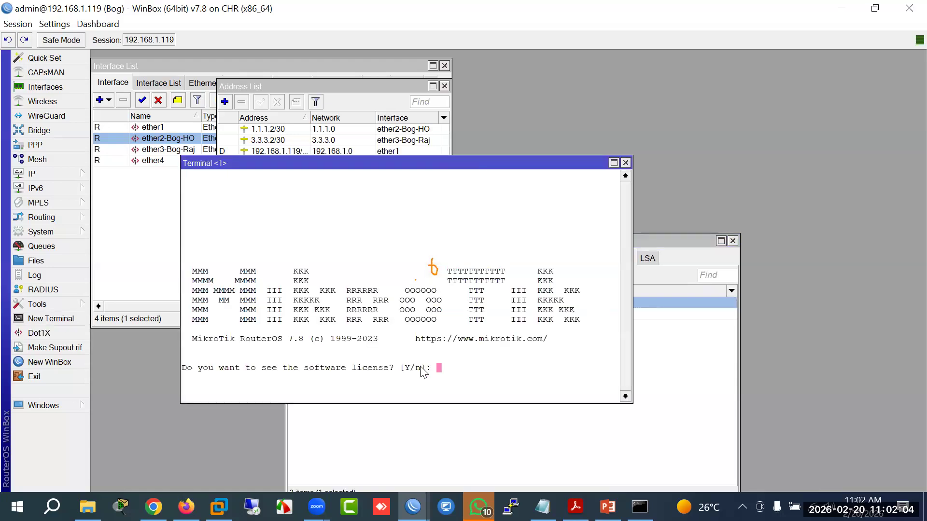
{"action": "type", "text": "n"}
{"action": "key", "text": "Return"}
{"action": "type", "text": "****"}
{"action": "key", "text": "Return"}
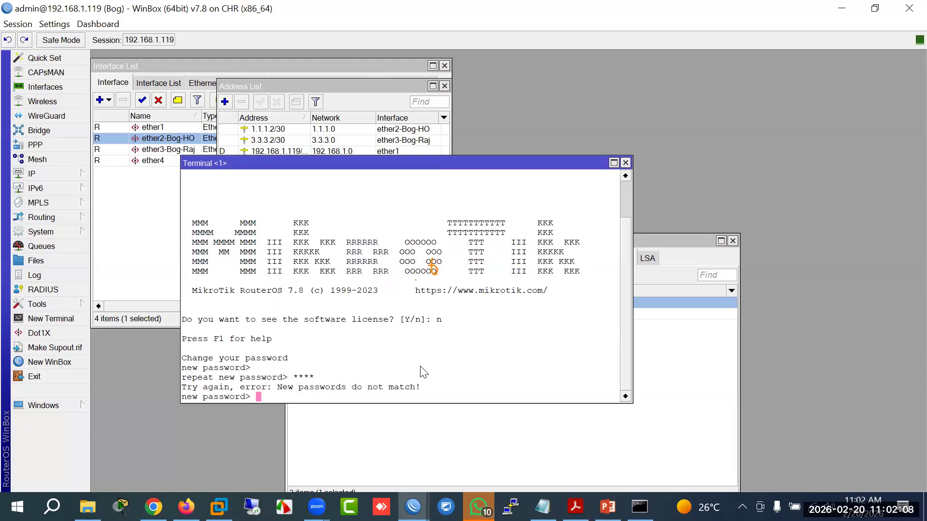
{"action": "type", "text": "****"}
{"action": "key", "text": "Return"}
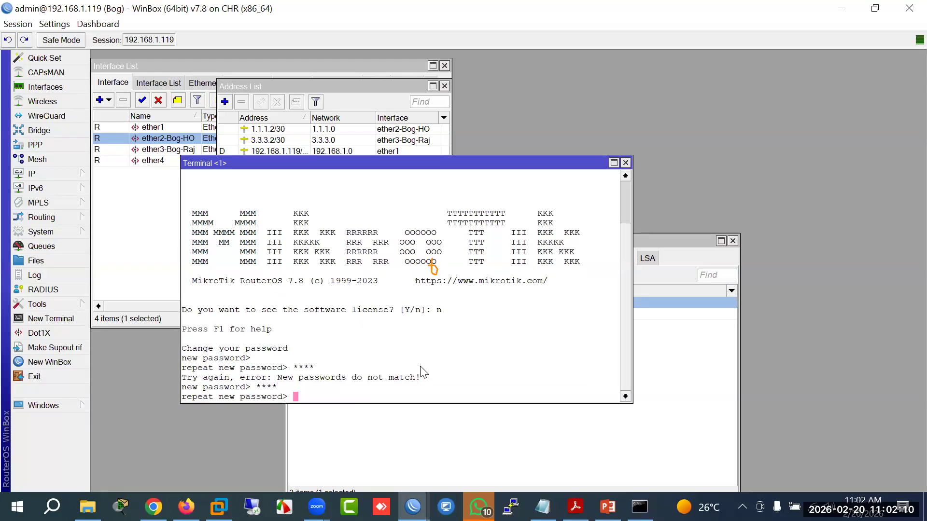
{"action": "type", "text": "****"}
{"action": "key", "text": "Return"}
Step: Type 'tool traceroute' at the prompt, then view the EVE-NG topology
{"action": "type", "text": "tool/"}
{"action": "key", "text": "BackSpace"}
{"action": "type", "text": "tr"}
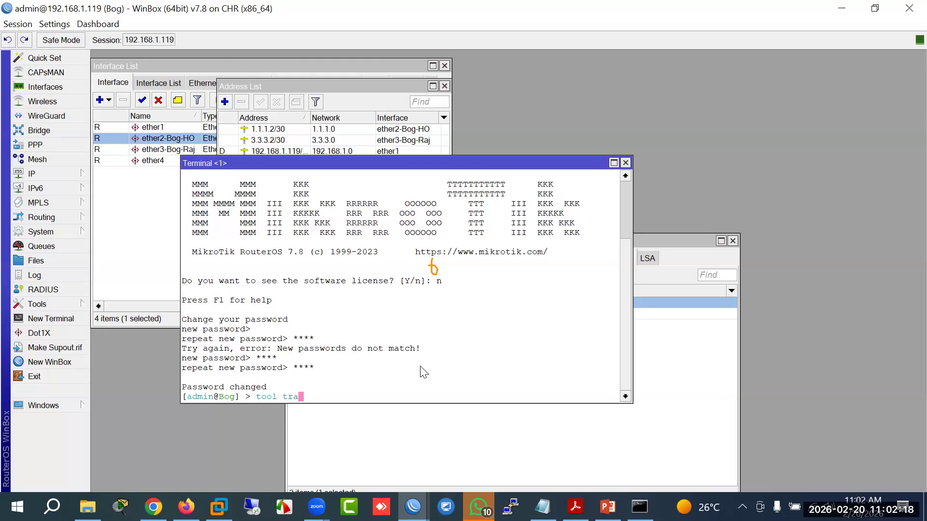
{"action": "type", "text": "a"}
{"action": "key", "text": "Tab"}
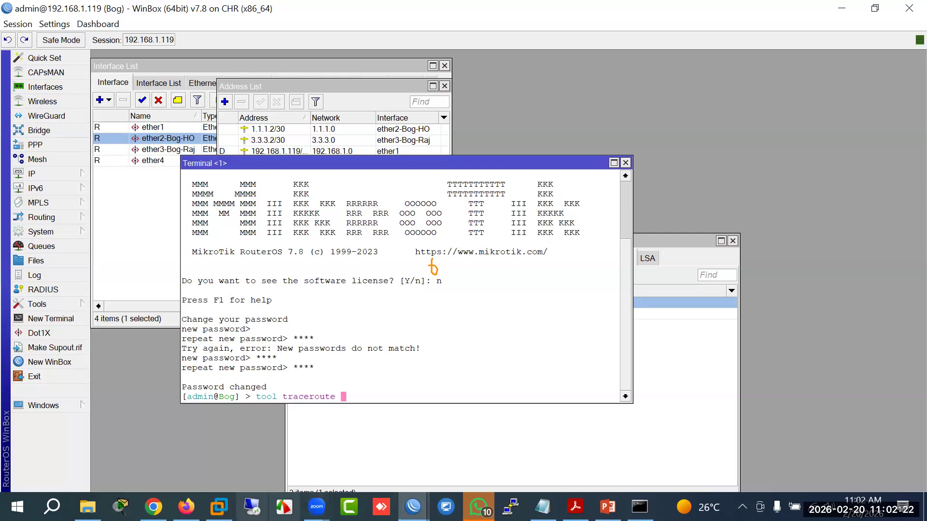
{"action": "left_click", "coordinate": [185, 507]}
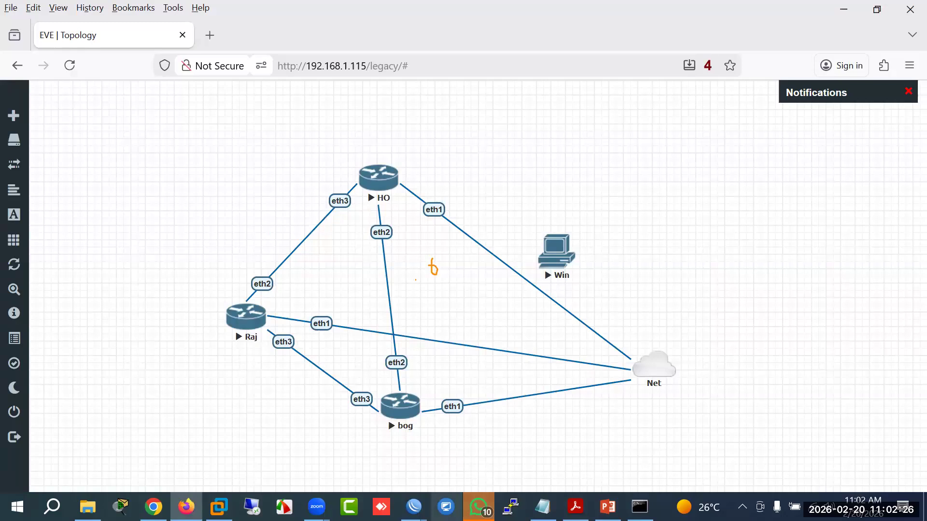
{"action": "mouse_move", "coordinate": [413, 506]}
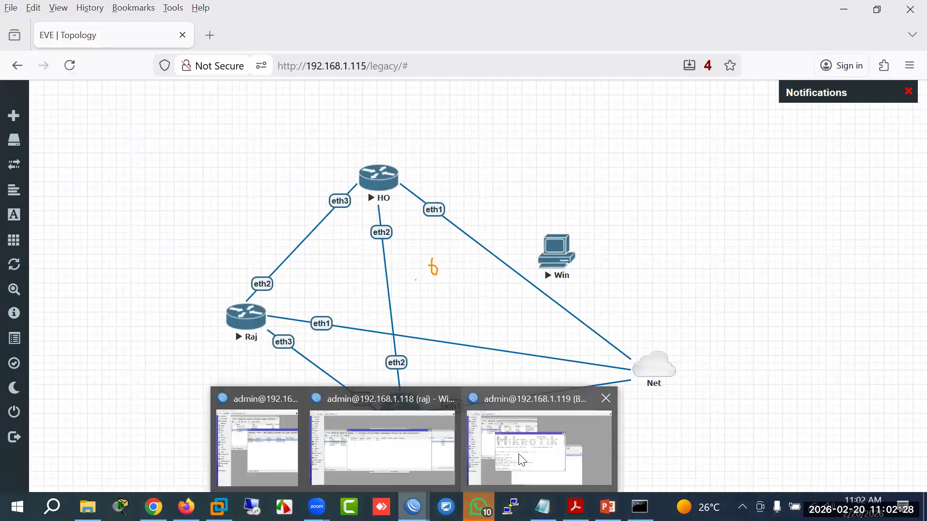
{"action": "left_click", "coordinate": [275, 451]}
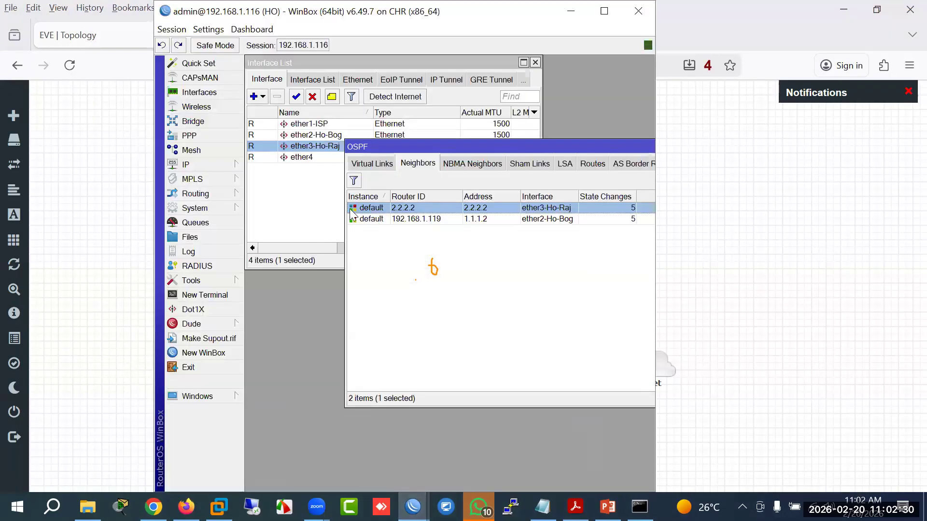
{"action": "left_click", "coordinate": [213, 165]}
{"action": "left_click", "coordinate": [301, 151]}
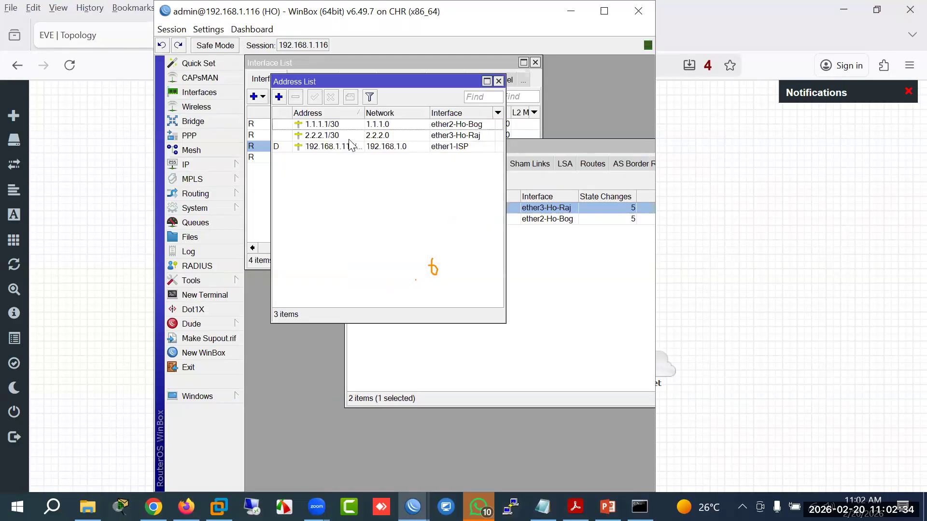
{"action": "left_click", "coordinate": [315, 137]}
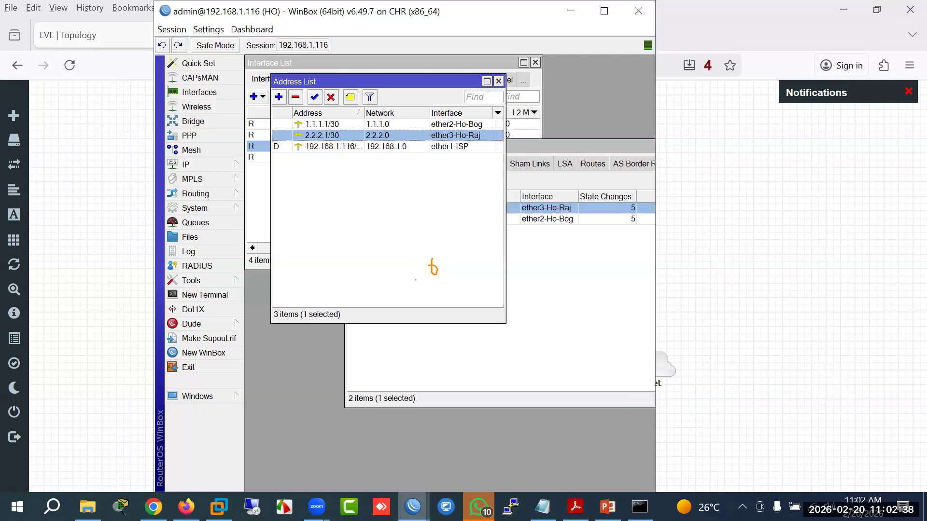
{"action": "mouse_move", "coordinate": [413, 507]}
{"action": "left_click", "coordinate": [405, 424]}
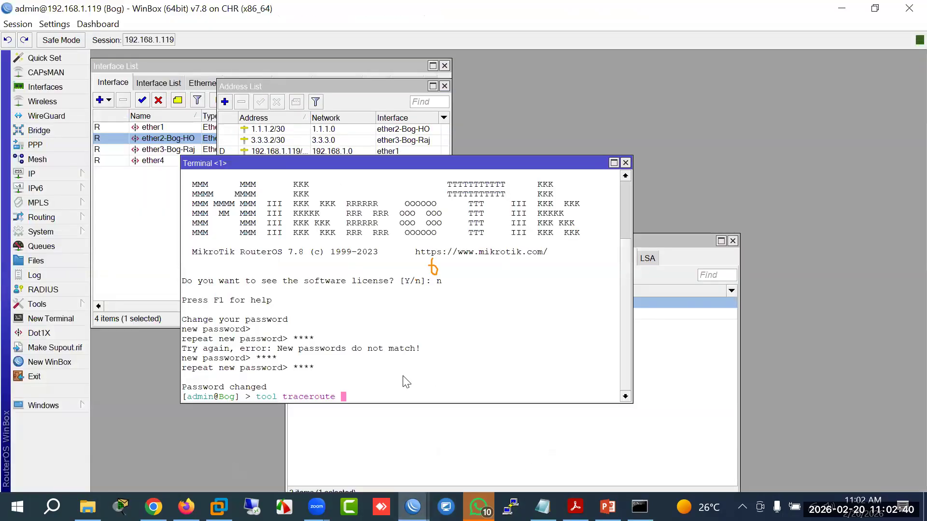
Step: Traceroute from Bog to 1.1.1.1, reached directly, then stop it
{"action": "type", "text": "1.1.1.1"}
{"action": "key", "text": "Return"}
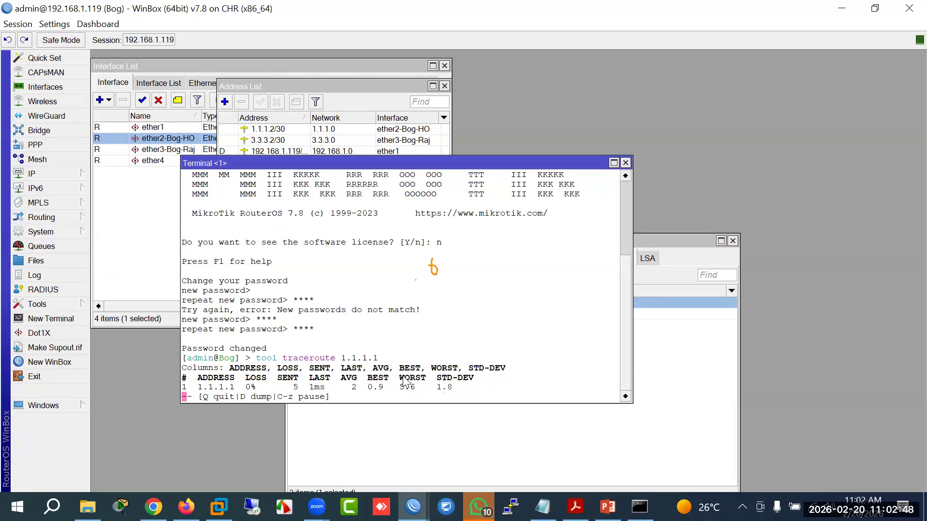
{"action": "key", "text": "q"}
Step: Traceroute to 2.2.2.1, reached via 3.3.3.1, then view the EVE-NG topology
{"action": "key", "text": "Up"}
{"action": "key", "text": "BackSpace"}
{"action": "key", "text": "BackSpace"}
{"action": "key", "text": "BackSpace"}
{"action": "key", "text": "BackSpace"}
{"action": "key", "text": "BackSpace"}
{"action": "key", "text": "BackSpace"}
{"action": "key", "text": "BackSpace"}
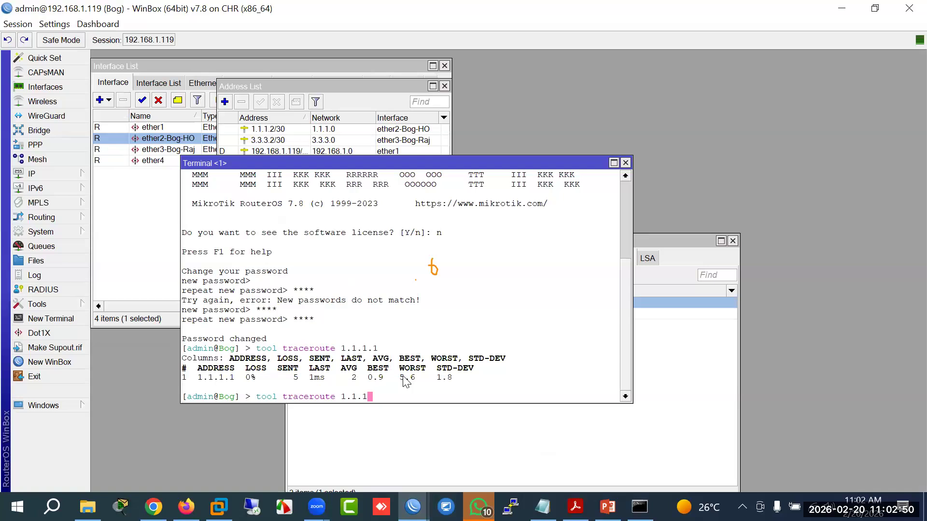
{"action": "type", "text": "2.2.2.1"}
{"action": "key", "text": "Return"}
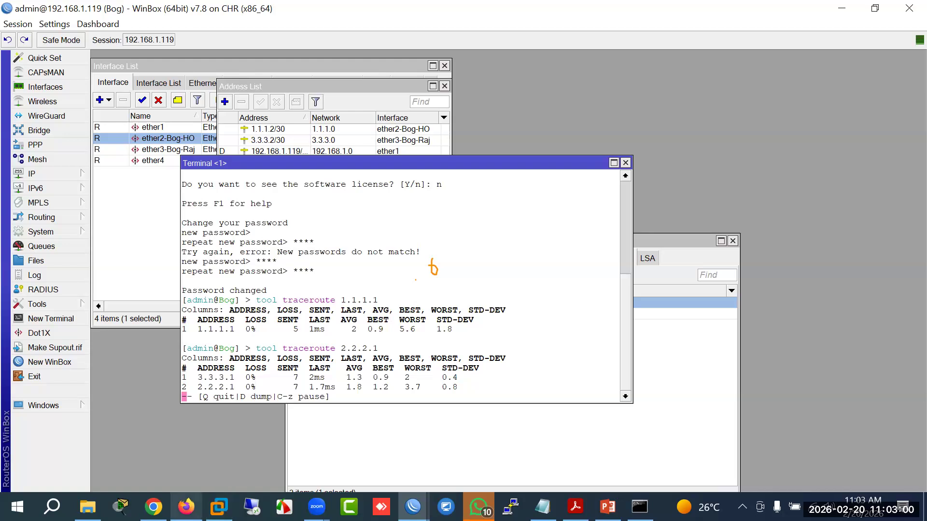
{"action": "left_click", "coordinate": [318, 437]}
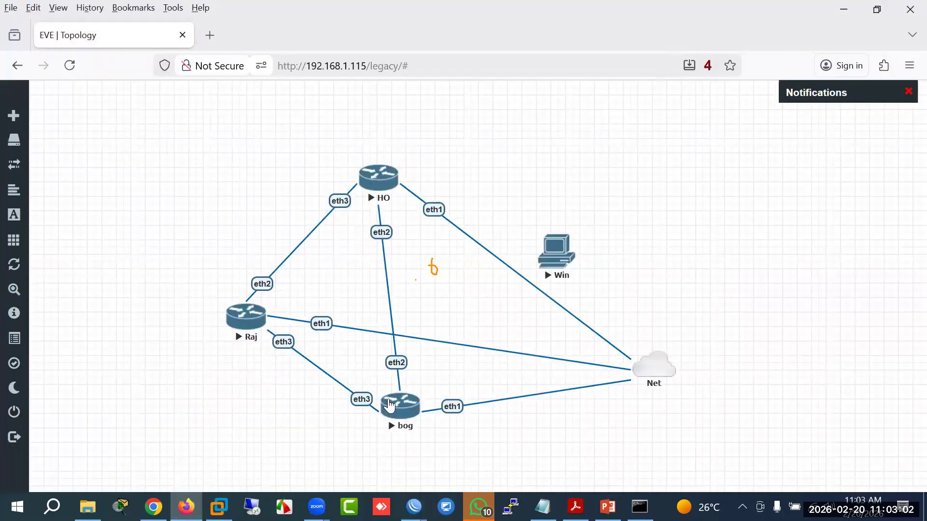
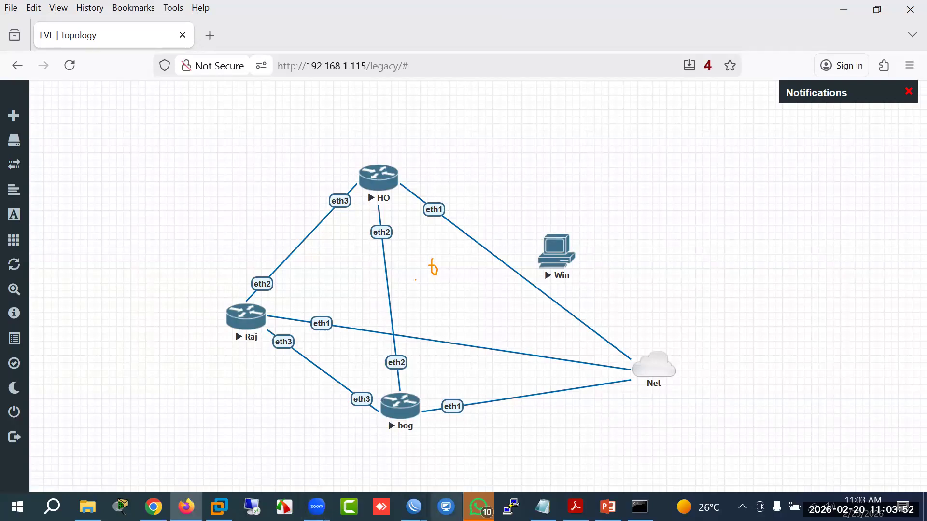
Step: Highlight the 3.3.3.1 hop in Bog's traceroute to 2.2.2.1, then check the EVE-NG topology
{"action": "mouse_move", "coordinate": [414, 507]}
{"action": "left_click", "coordinate": [508, 465]}
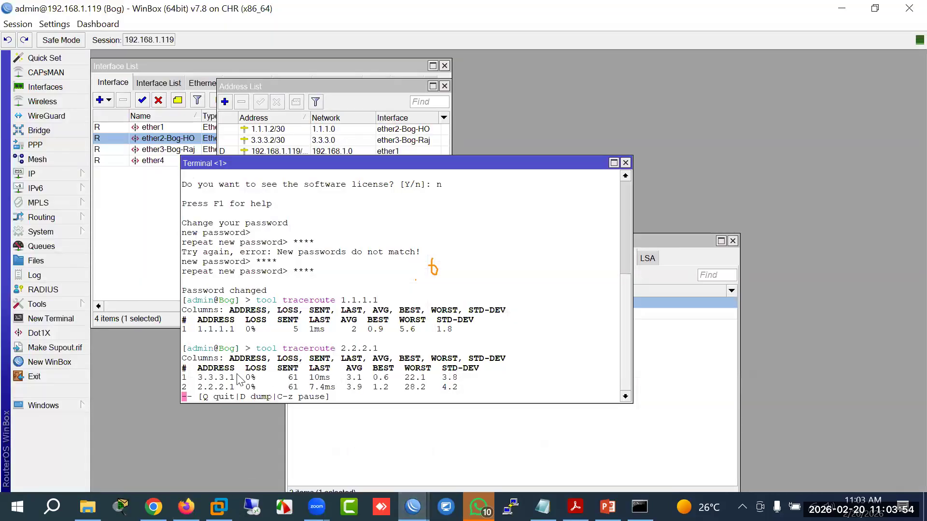
{"action": "left_click_drag", "start_coordinate": [231, 378], "coordinate": [198, 382]}
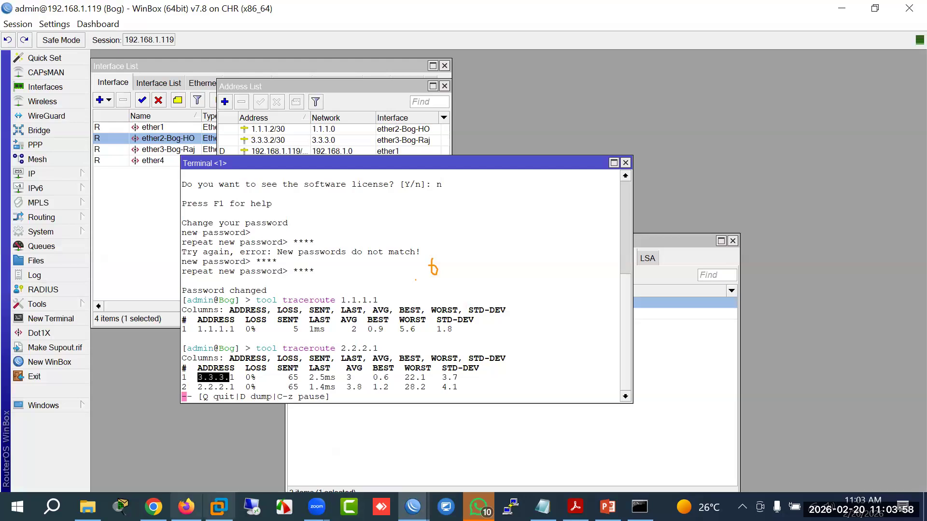
{"action": "left_click", "coordinate": [186, 506]}
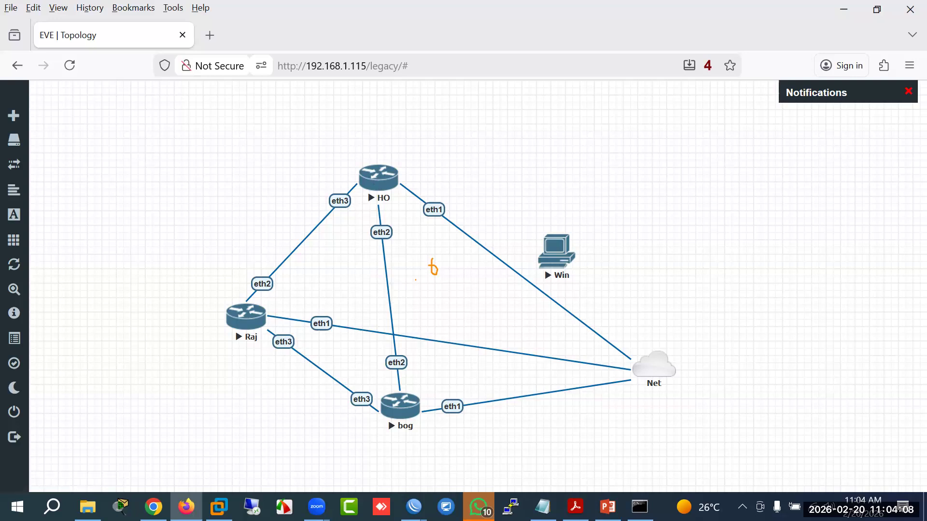
Step: Back in Bog's terminal, highlight the 3.3.3.1 and 2.2.2.1 traceroute hop rows
{"action": "mouse_move", "coordinate": [413, 506]}
{"action": "left_click", "coordinate": [536, 472]}
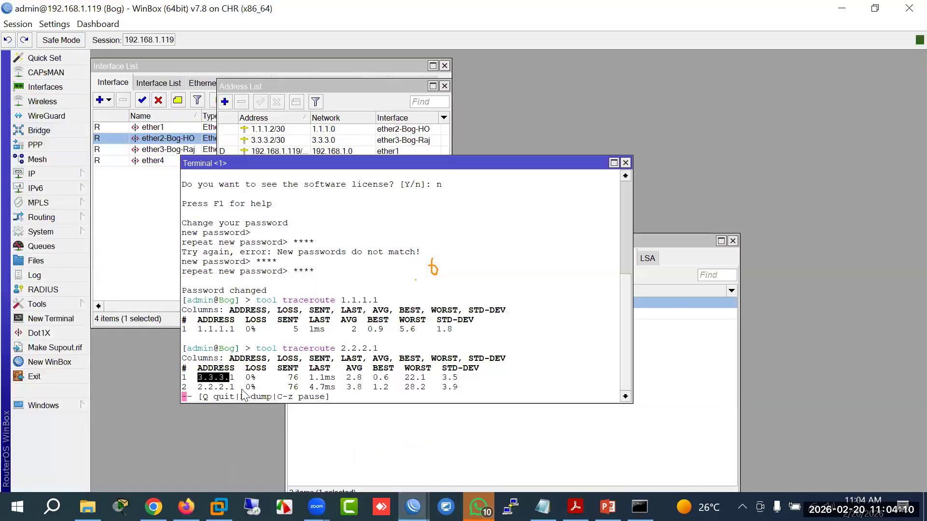
{"action": "left_click_drag", "start_coordinate": [226, 389], "coordinate": [182, 378]}
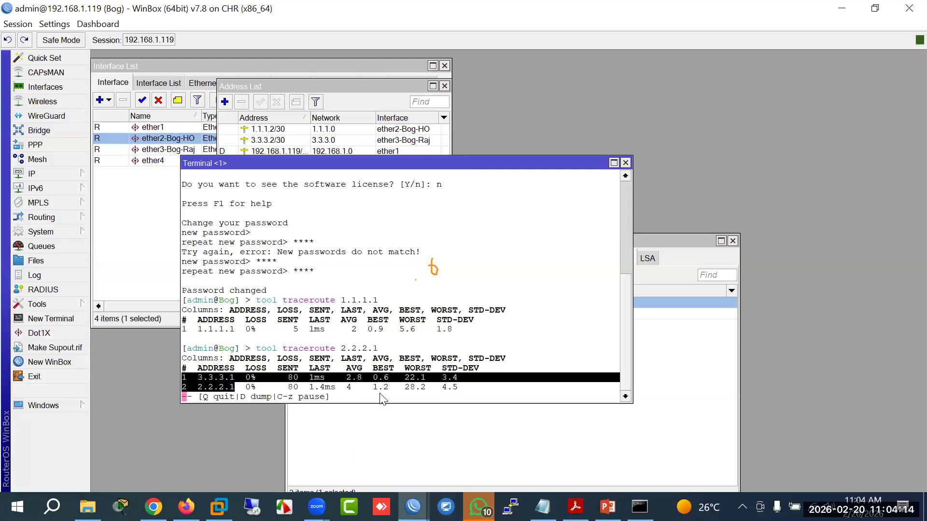
{"action": "left_click_drag", "start_coordinate": [236, 389], "coordinate": [182, 376]}
{"action": "left_click", "coordinate": [207, 379]}
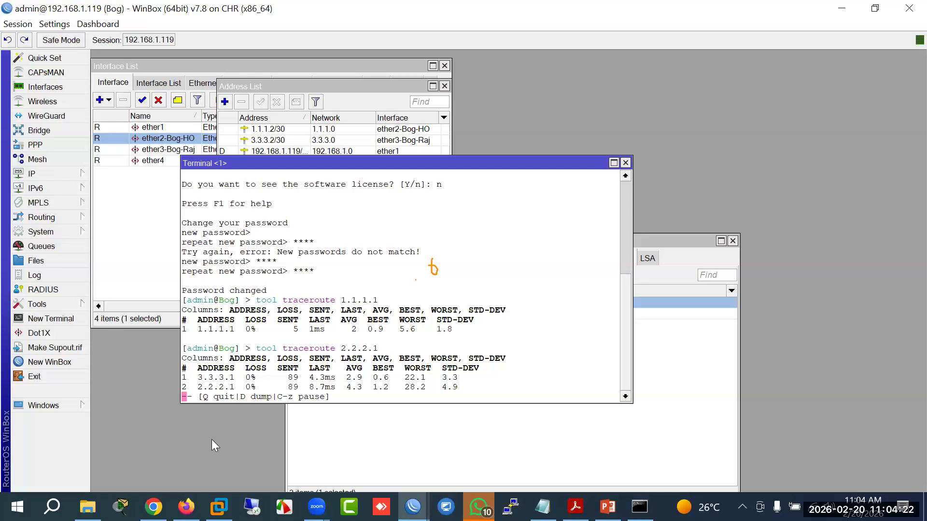
{"action": "left_click_drag", "start_coordinate": [245, 388], "coordinate": [195, 378]}
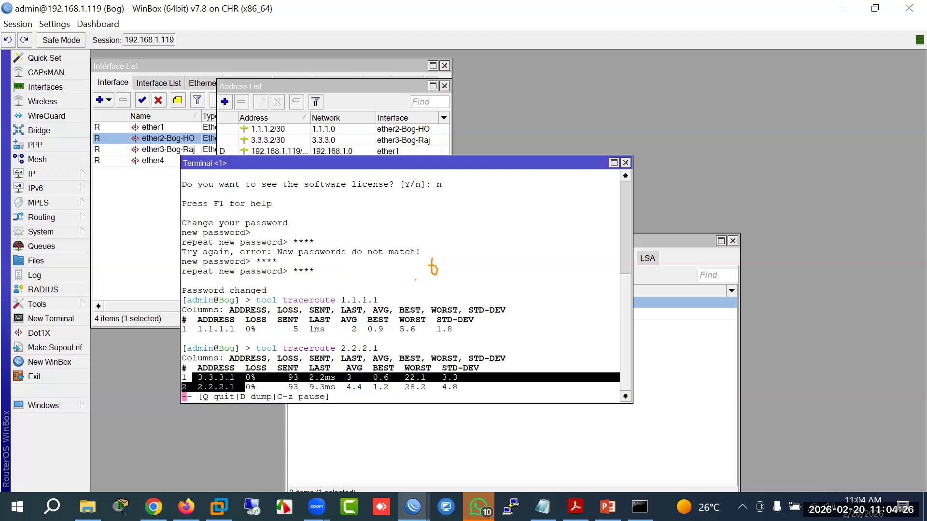
{"action": "left_click", "coordinate": [413, 507]}
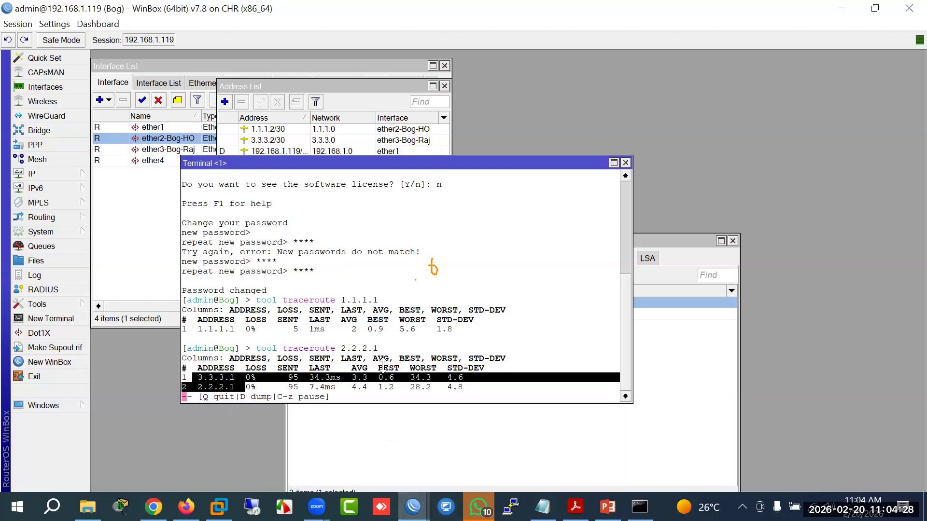
{"action": "left_click", "coordinate": [60, 175]}
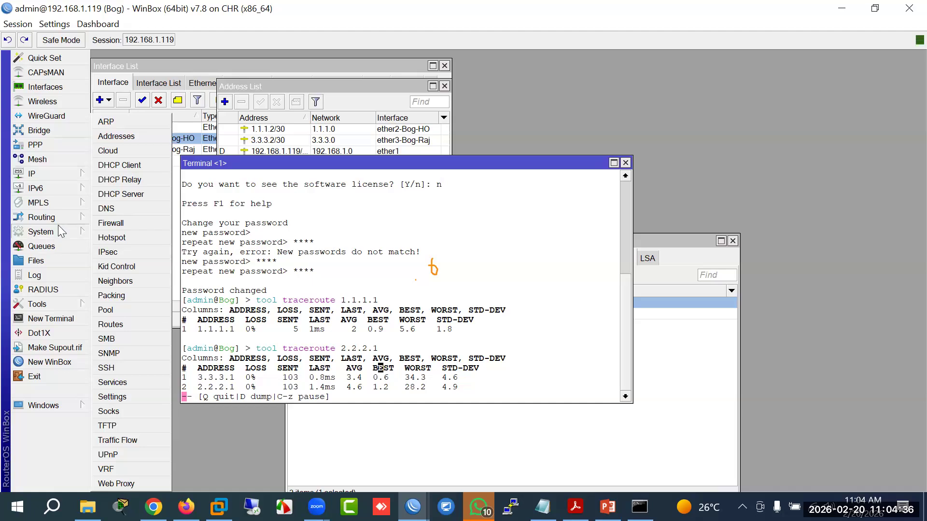
Step: Change Bog's ether2-Bog-HO OSPF interface template cost from 20 to 8
{"action": "mouse_move", "coordinate": [60, 218]}
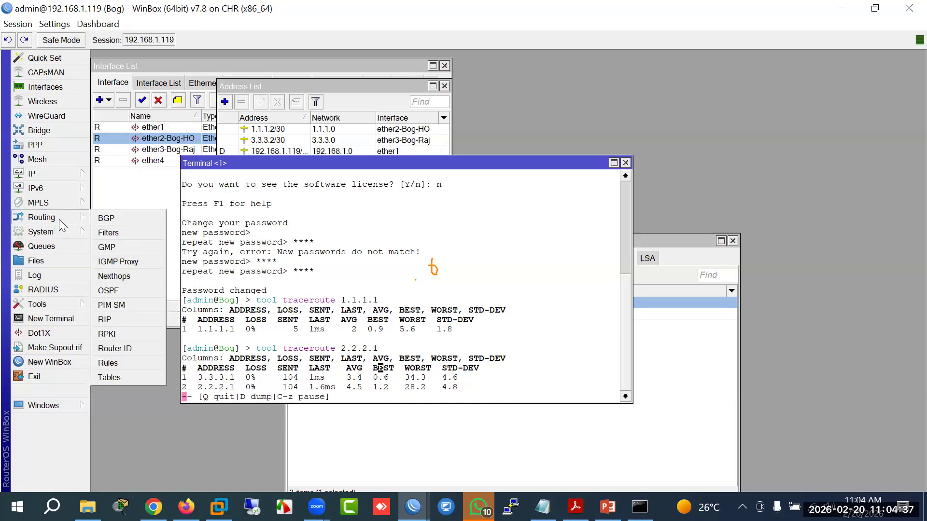
{"action": "left_click", "coordinate": [113, 292]}
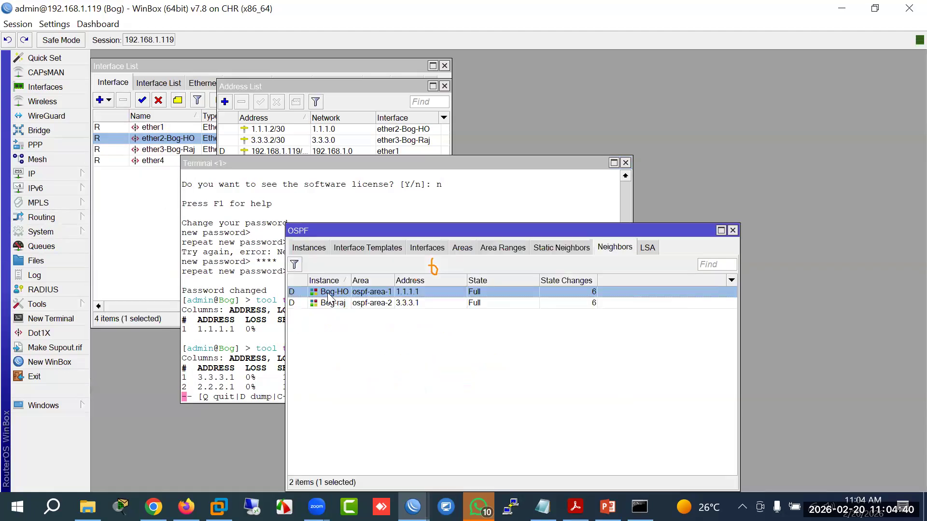
{"action": "left_click", "coordinate": [317, 249]}
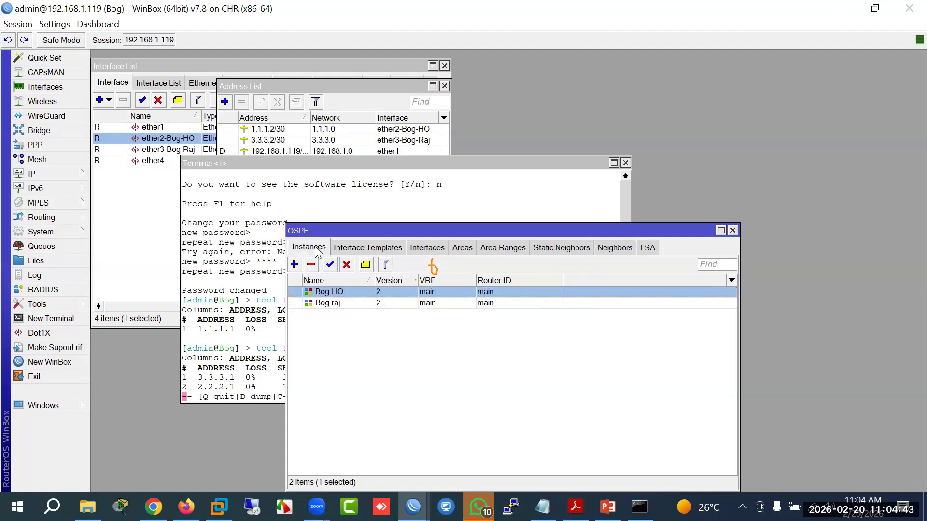
{"action": "left_click", "coordinate": [349, 249]}
{"action": "double_click", "coordinate": [349, 294]}
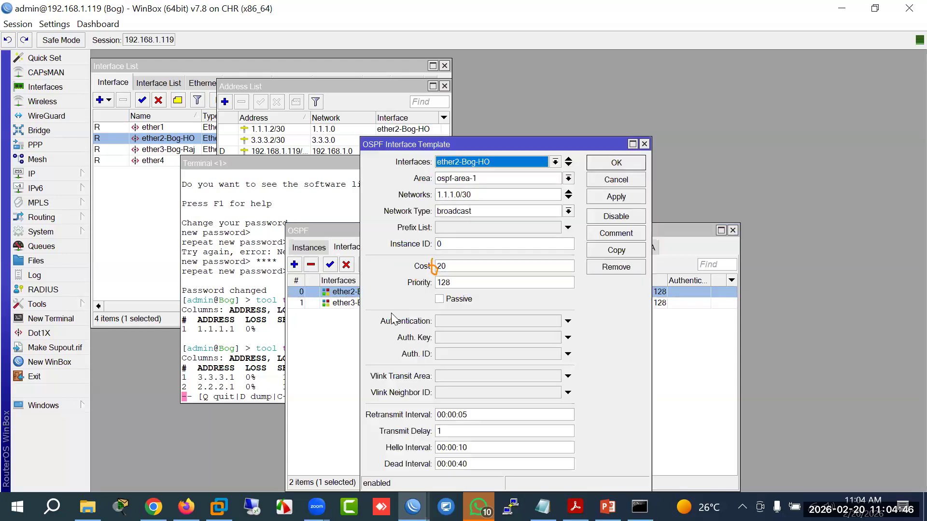
{"action": "double_click", "coordinate": [452, 269]}
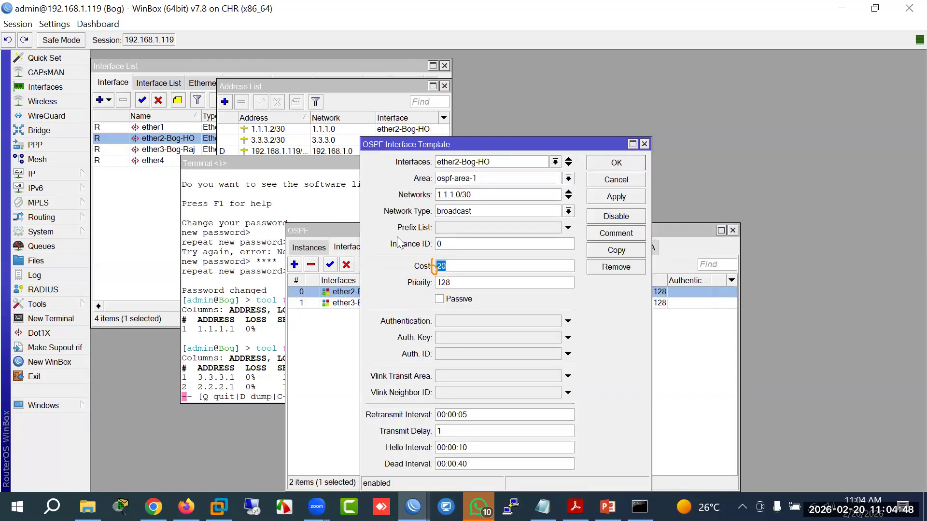
{"action": "type", "text": "8"}
{"action": "left_click", "coordinate": [616, 163]}
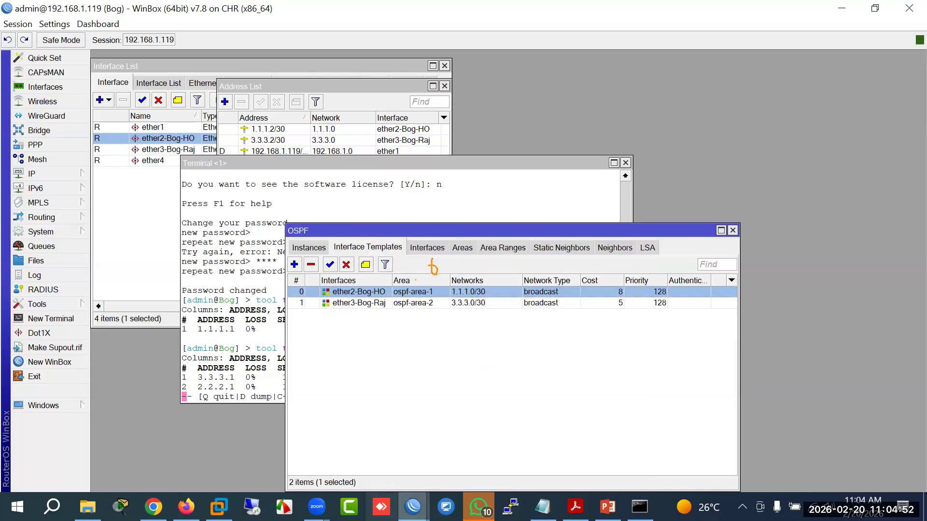
{"action": "mouse_move", "coordinate": [413, 507]}
{"action": "left_click", "coordinate": [288, 459]}
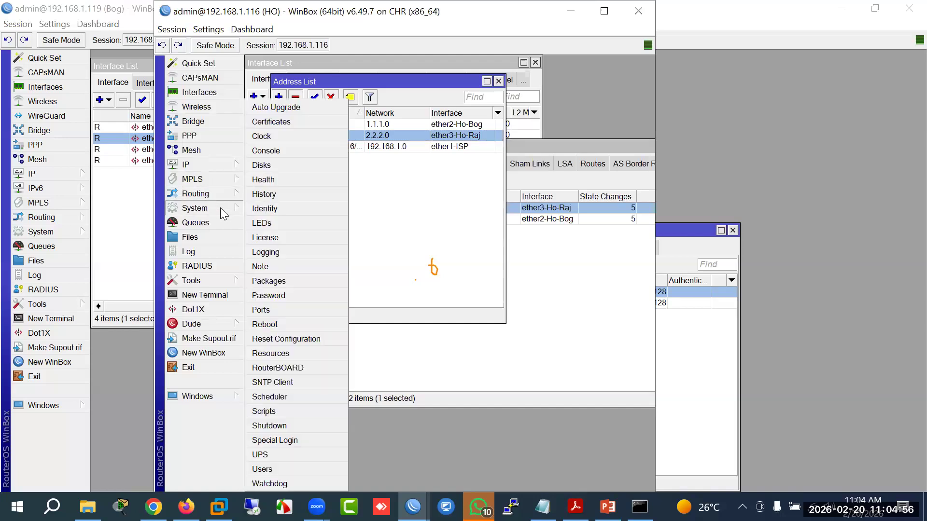
Step: Review HO's OSPF neighbors, areas, networks 1.1.1.0/30 and 2.2.2.0/30, instances and interfaces
{"action": "mouse_move", "coordinate": [226, 194]}
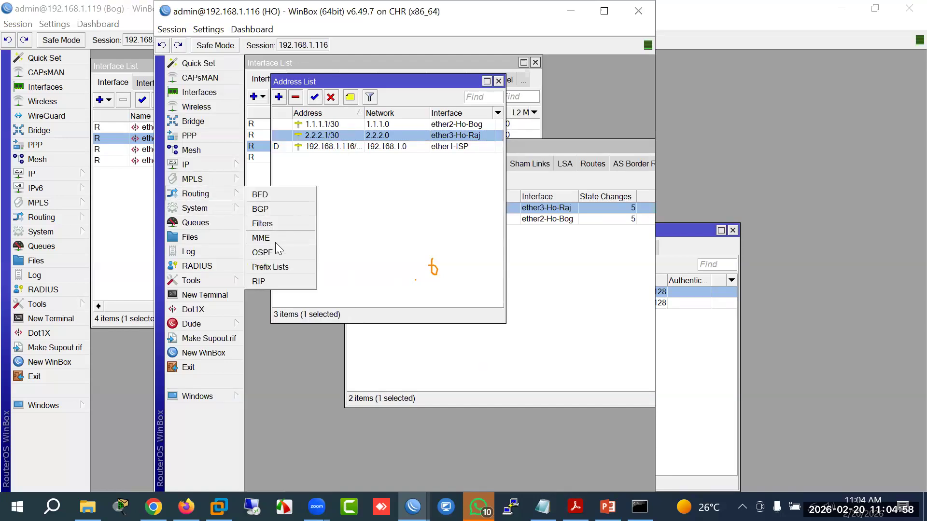
{"action": "left_click", "coordinate": [271, 251]}
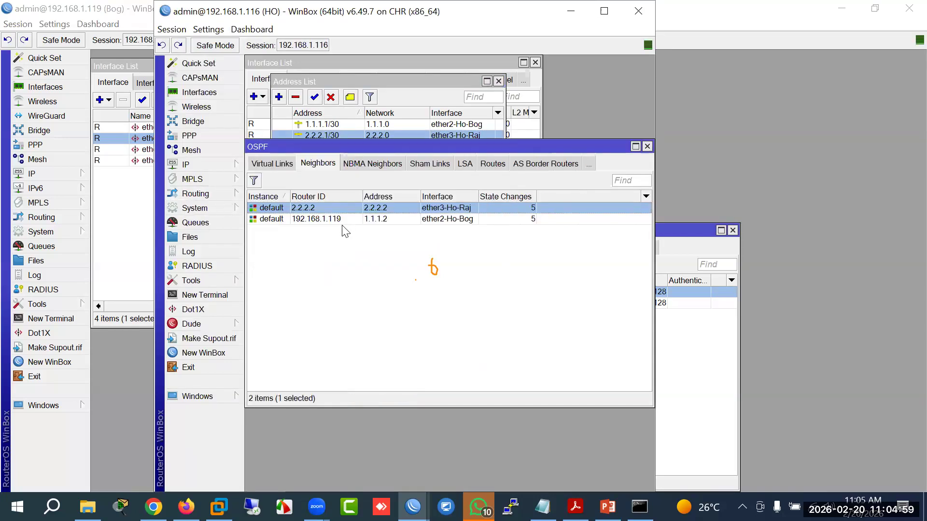
{"action": "left_click", "coordinate": [273, 219]}
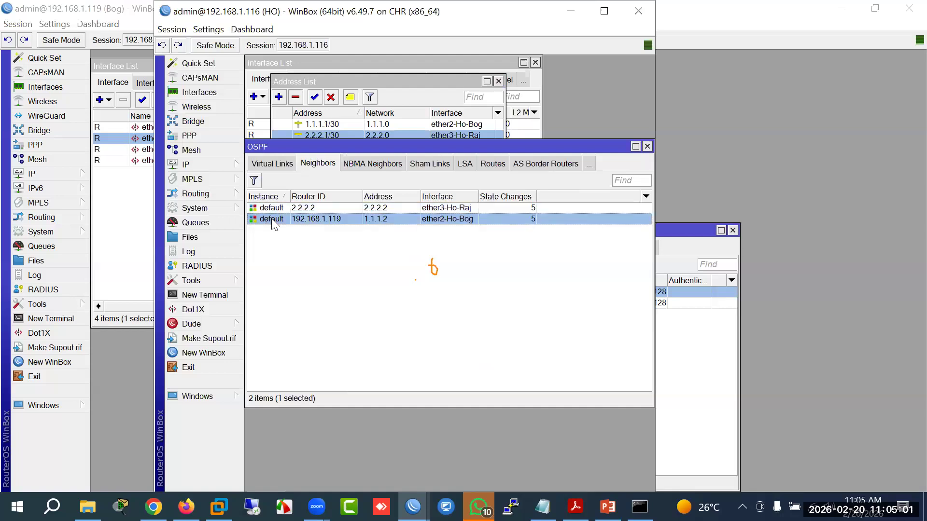
{"action": "left_click", "coordinate": [278, 164]}
{"action": "left_click", "coordinate": [272, 165]}
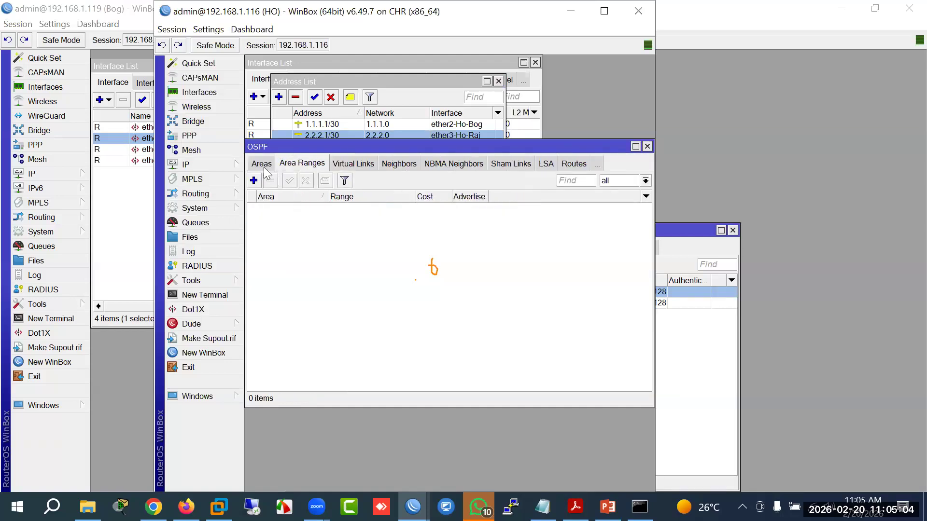
{"action": "left_click", "coordinate": [265, 164]}
{"action": "left_click", "coordinate": [264, 167]}
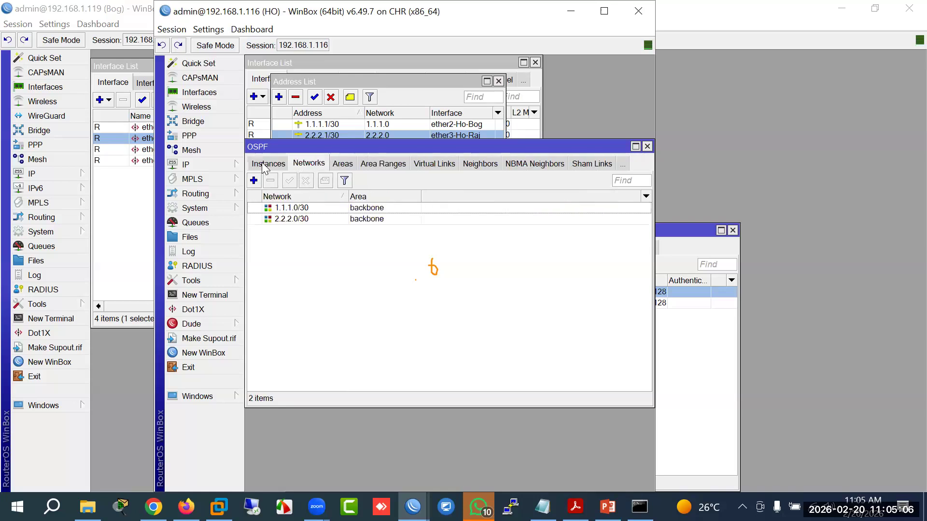
{"action": "left_click", "coordinate": [260, 165]}
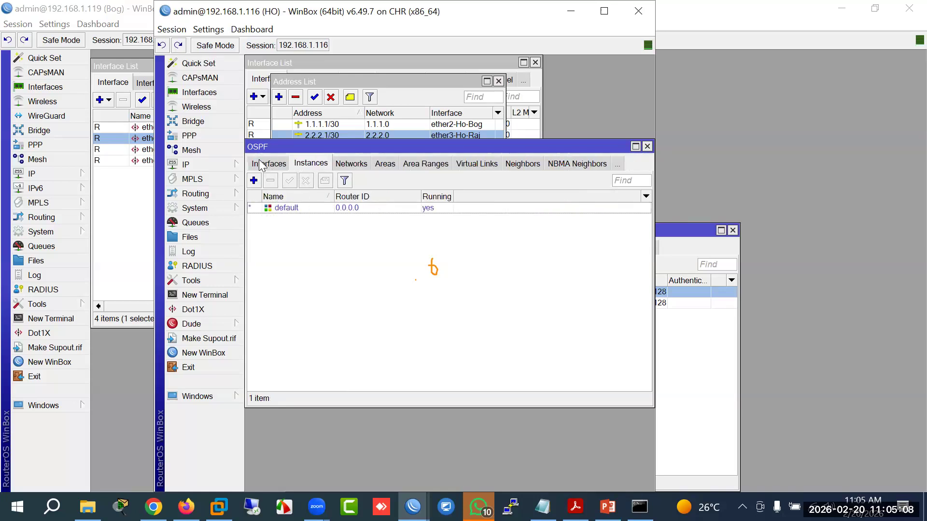
{"action": "left_click", "coordinate": [265, 164]}
Step: Change HO's ether2-Ho-Bog OSPF interface cost from 20 to 8
{"action": "double_click", "coordinate": [302, 208]}
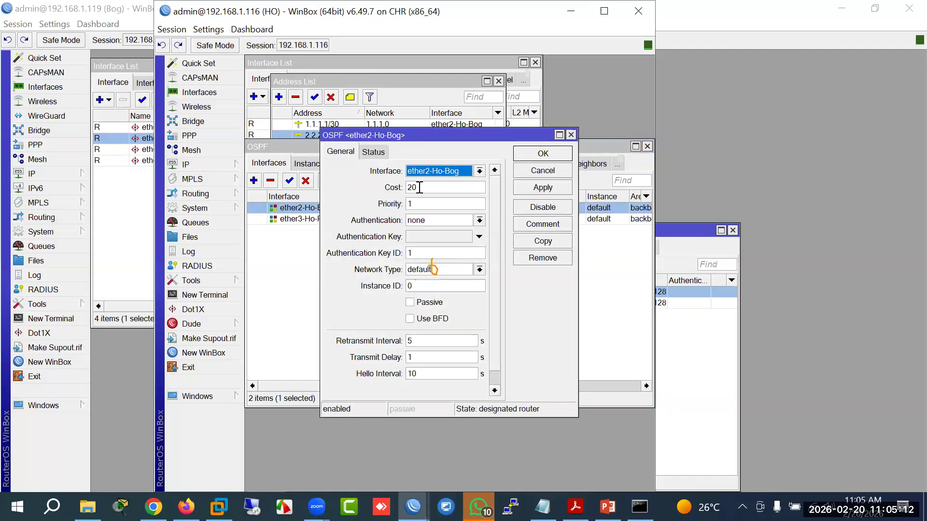
{"action": "left_click_drag", "start_coordinate": [419, 188], "coordinate": [394, 165]}
{"action": "type", "text": "8"}
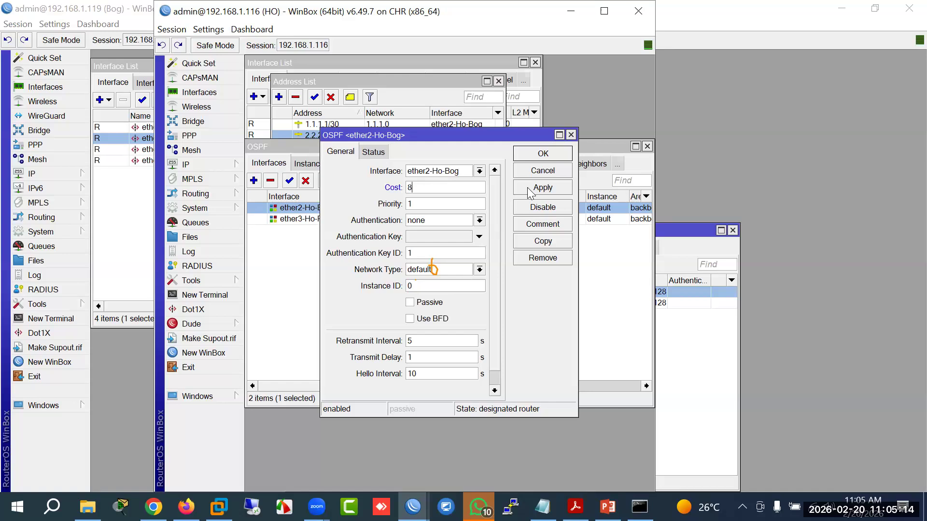
{"action": "left_click", "coordinate": [542, 155]}
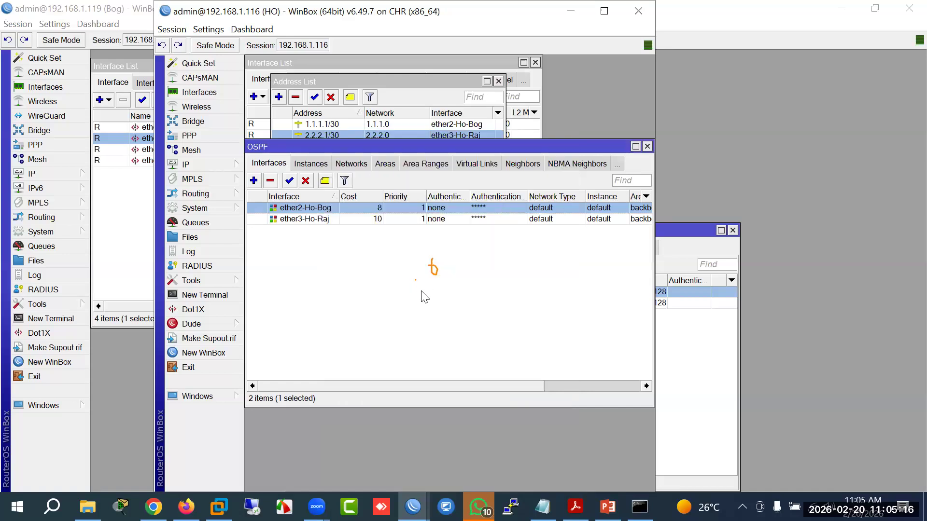
{"action": "left_click_drag", "start_coordinate": [498, 386], "coordinate": [441, 390]}
Step: Check the OSPF neighbors on Bog and raj, including neighbor 192.168.1.119
{"action": "mouse_move", "coordinate": [413, 506]}
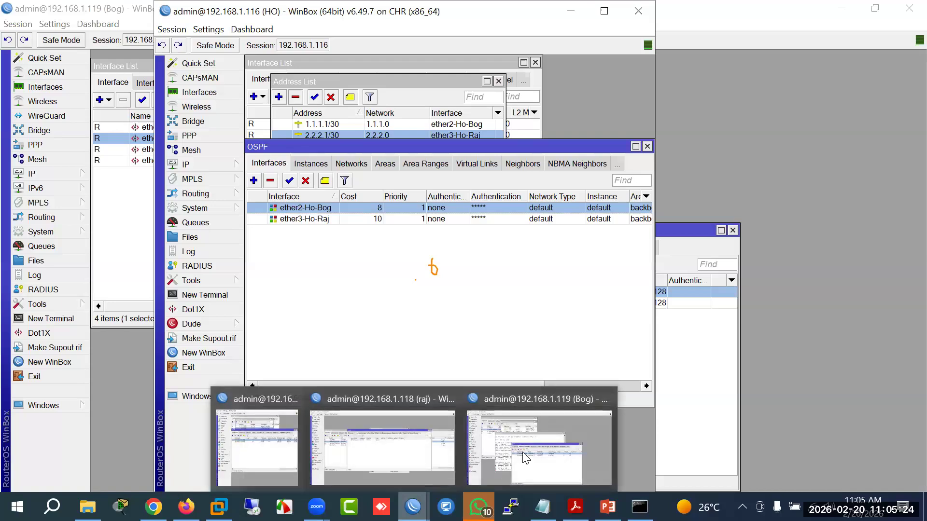
{"action": "left_click", "coordinate": [504, 428]}
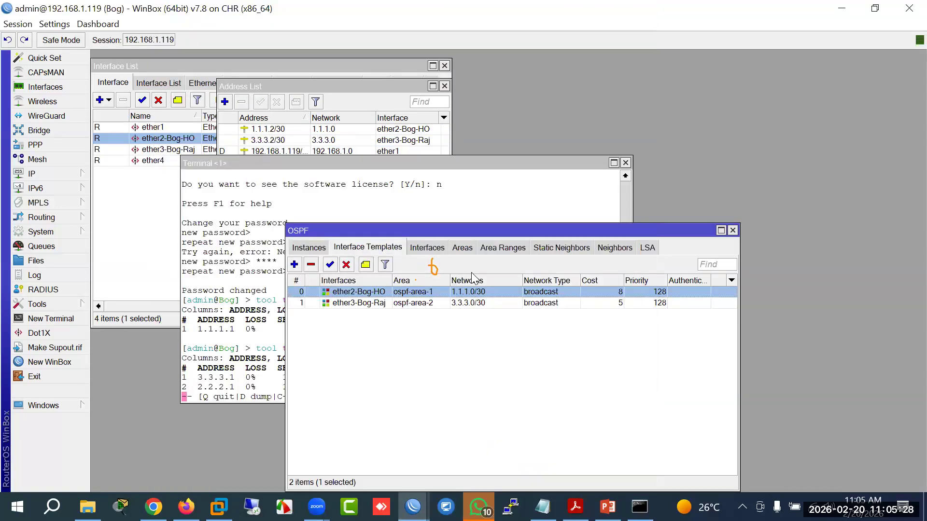
{"action": "left_click", "coordinate": [612, 247]}
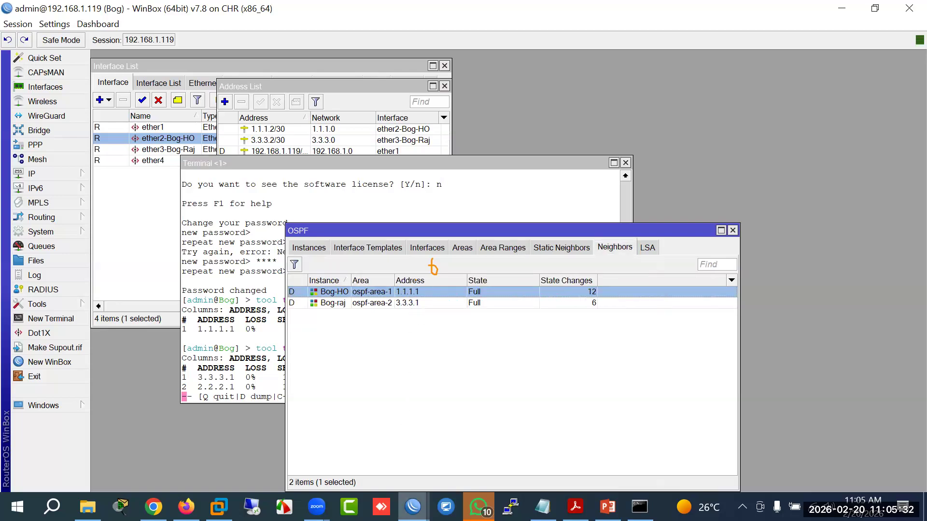
{"action": "left_click", "coordinate": [413, 507]}
{"action": "left_click", "coordinate": [392, 454]}
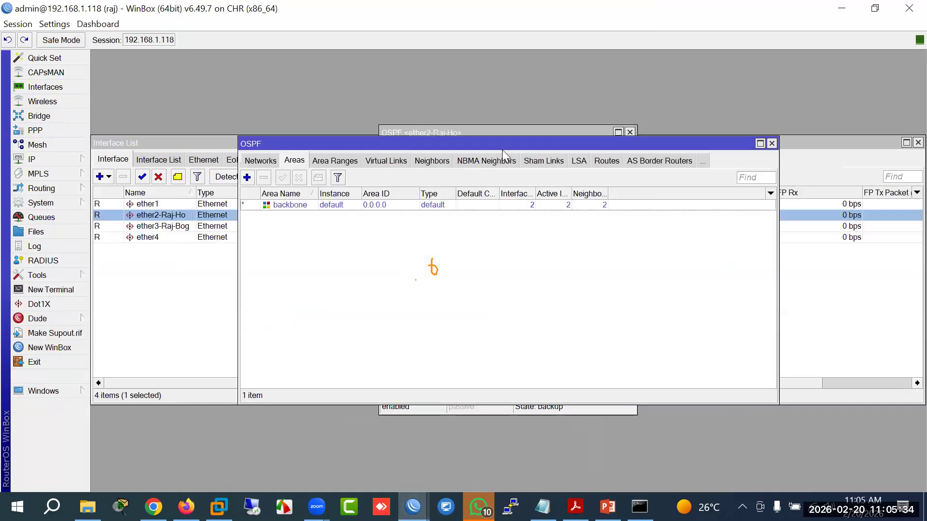
{"action": "left_click", "coordinate": [431, 162]}
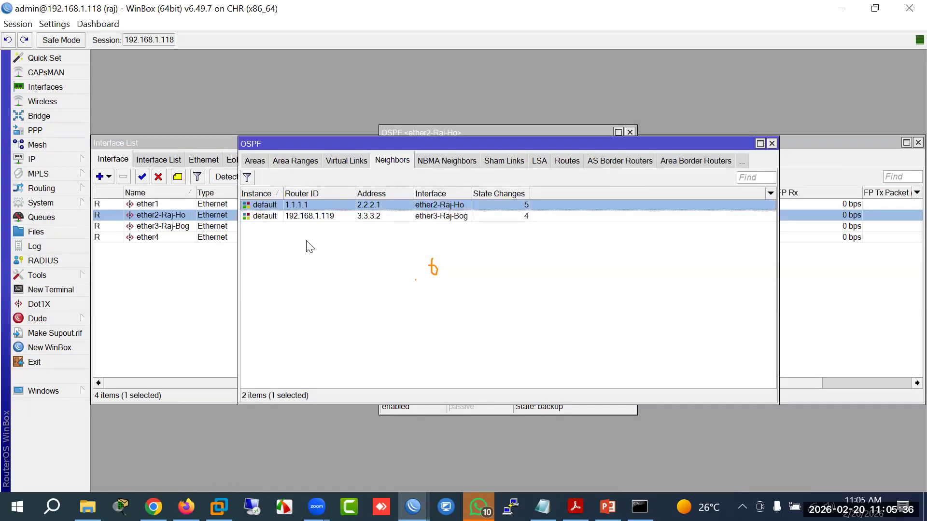
{"action": "left_click", "coordinate": [311, 216]}
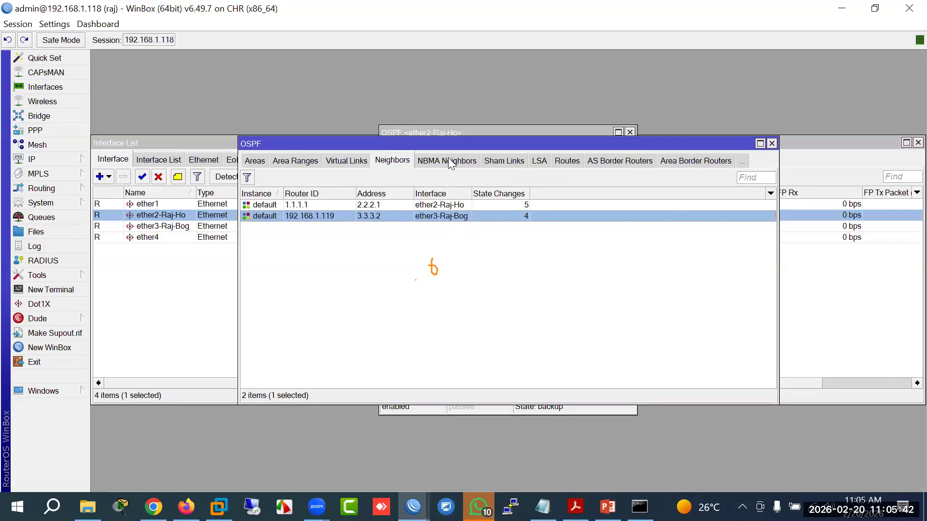
{"action": "left_click_drag", "start_coordinate": [451, 145], "coordinate": [426, 240]}
{"action": "left_click", "coordinate": [371, 169]}
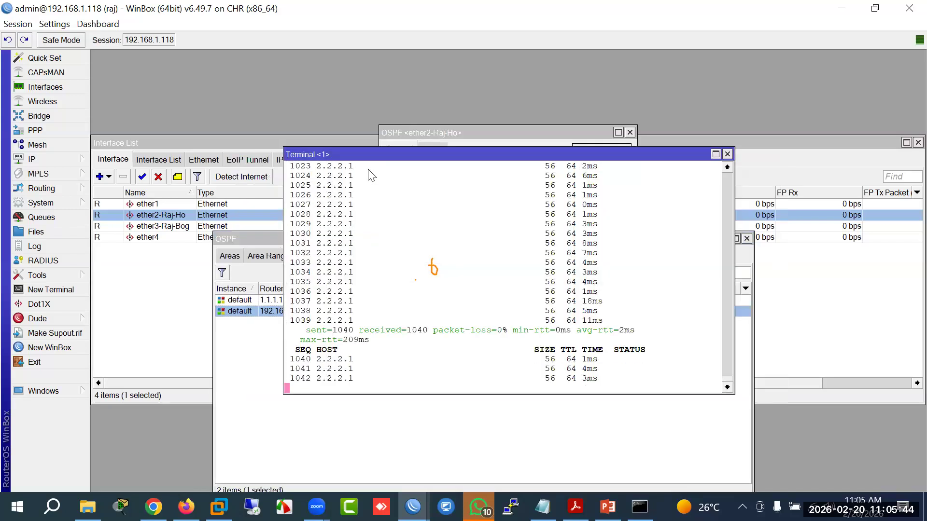
{"action": "left_click_drag", "start_coordinate": [378, 153], "coordinate": [318, 157]}
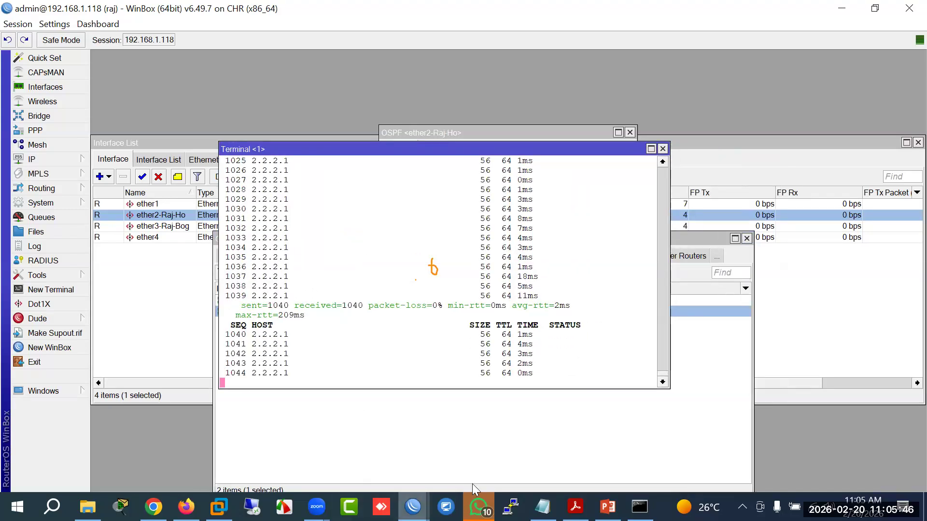
Step: In Bog's terminal, stop and rerun the traceroute to 2.2.2.1, still via 3.3.3.1
{"action": "left_click", "coordinate": [414, 507]}
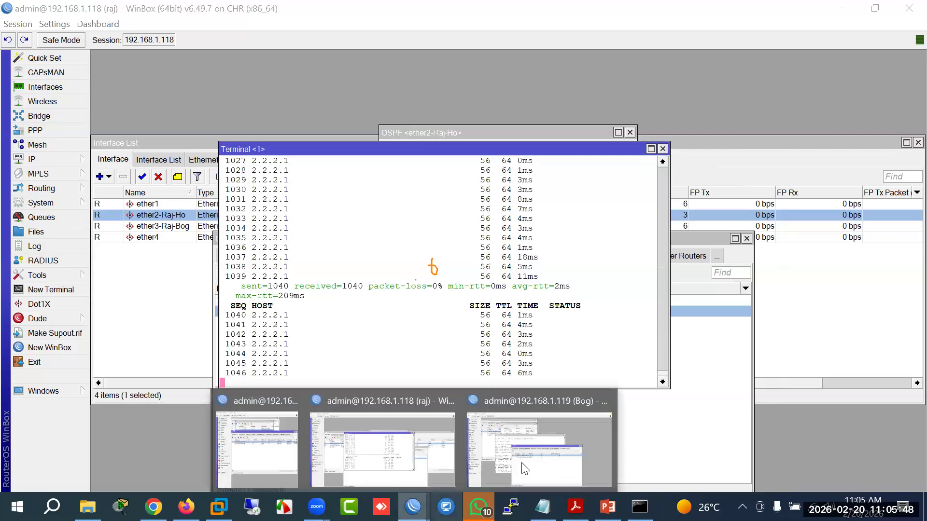
{"action": "left_click", "coordinate": [523, 468]}
{"action": "left_click", "coordinate": [246, 367]}
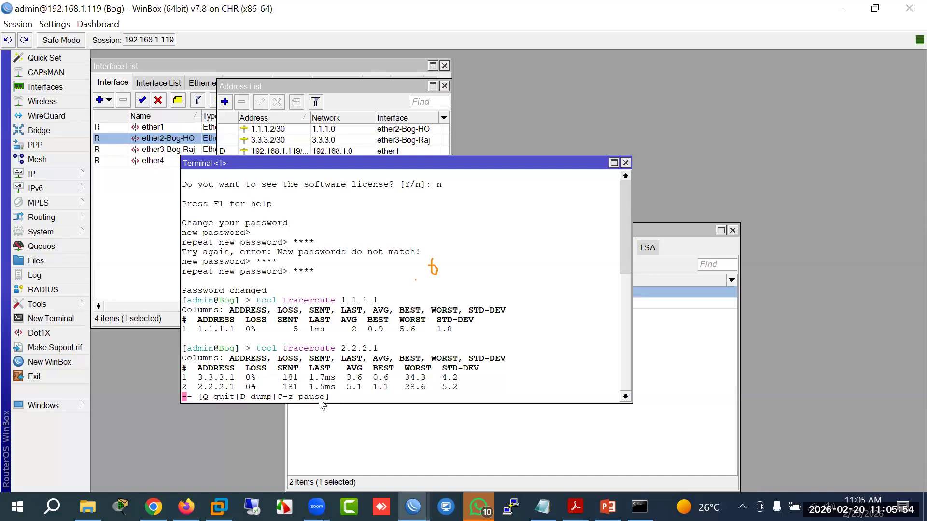
{"action": "key", "text": "q"}
{"action": "key", "text": "Up"}
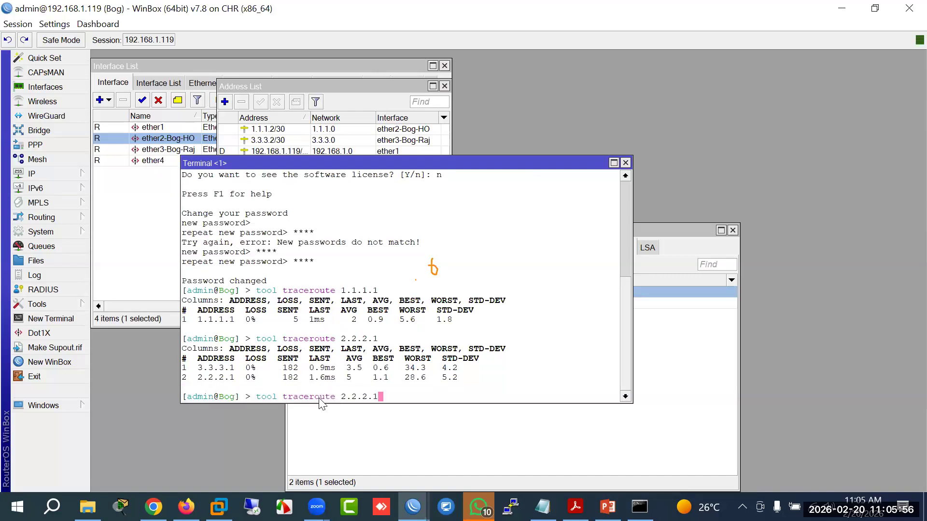
{"action": "key", "text": "Return"}
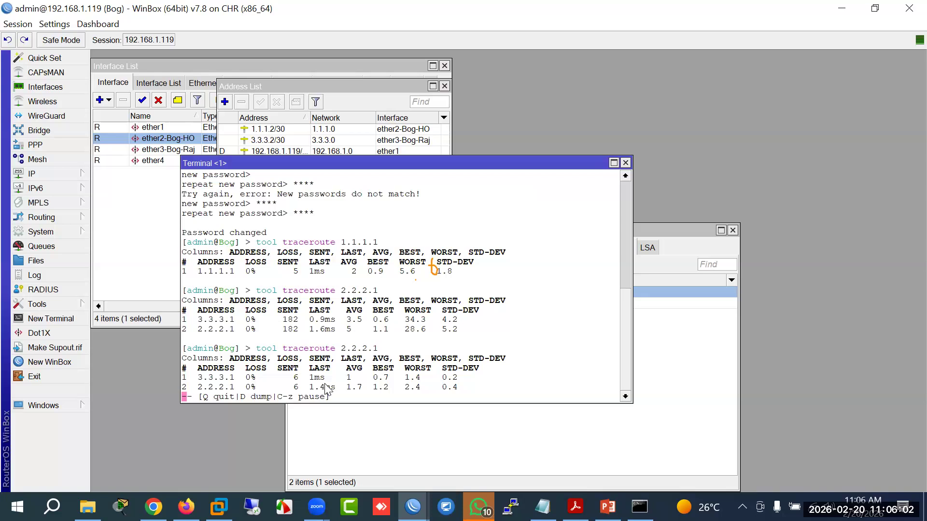
{"action": "left_click", "coordinate": [58, 173]}
Step: Inspect Bog's OSPF neighbor 1.1.1.1 and list the Bog-HO and Bog-raj instances
{"action": "left_click", "coordinate": [48, 231]}
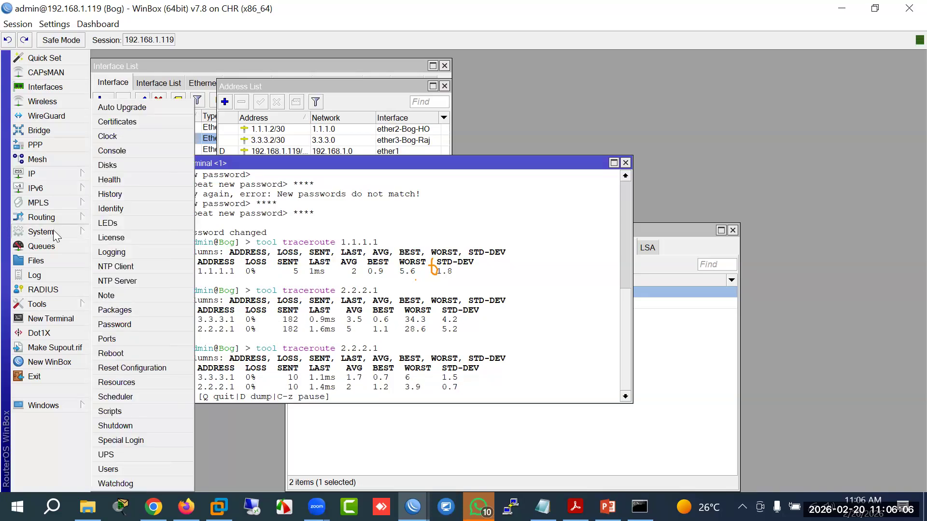
{"action": "left_click", "coordinate": [54, 218]}
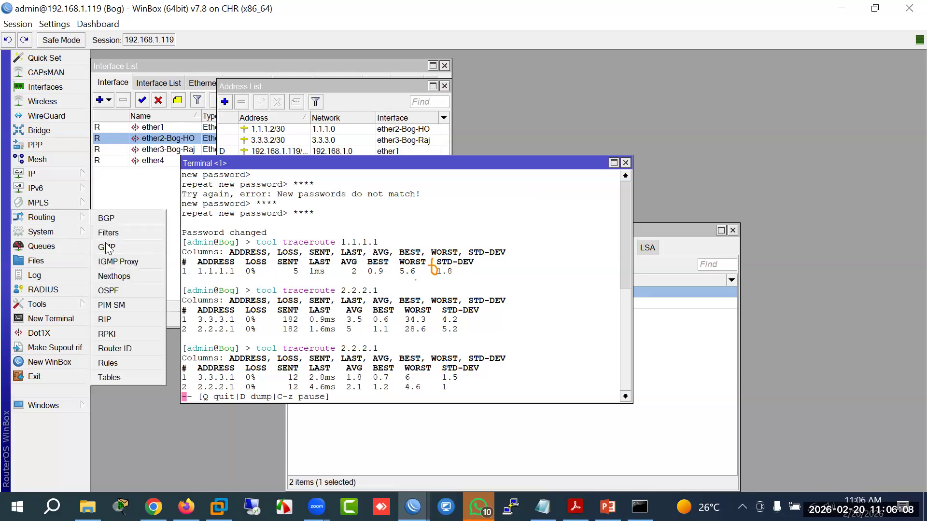
{"action": "left_click", "coordinate": [109, 291]}
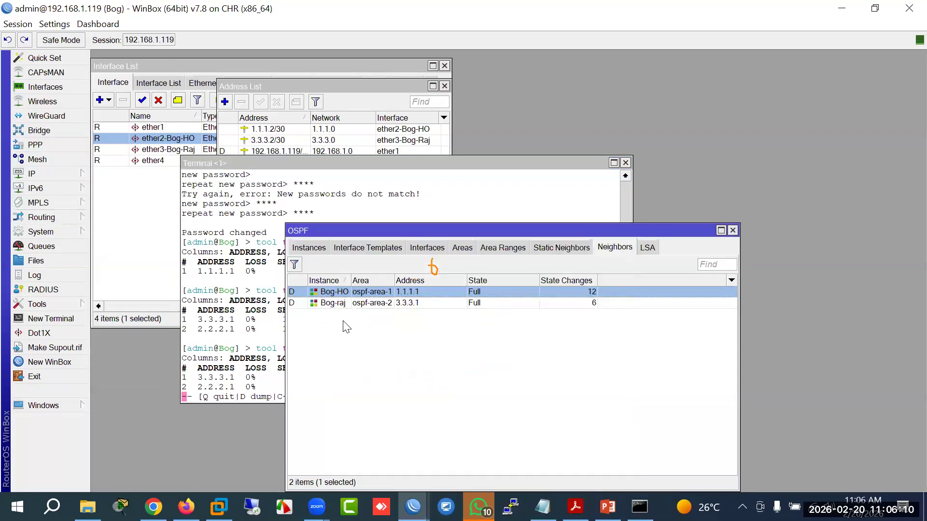
{"action": "double_click", "coordinate": [333, 292]}
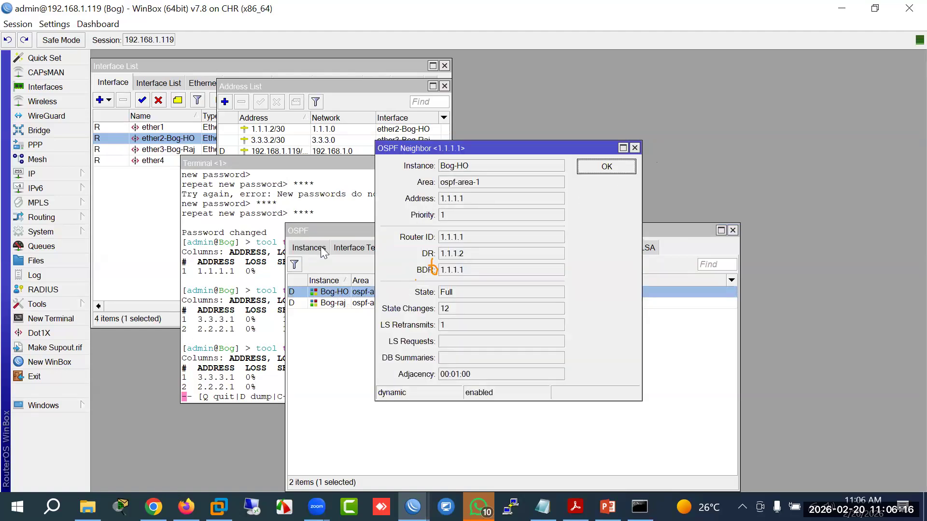
{"action": "left_click", "coordinate": [606, 166]}
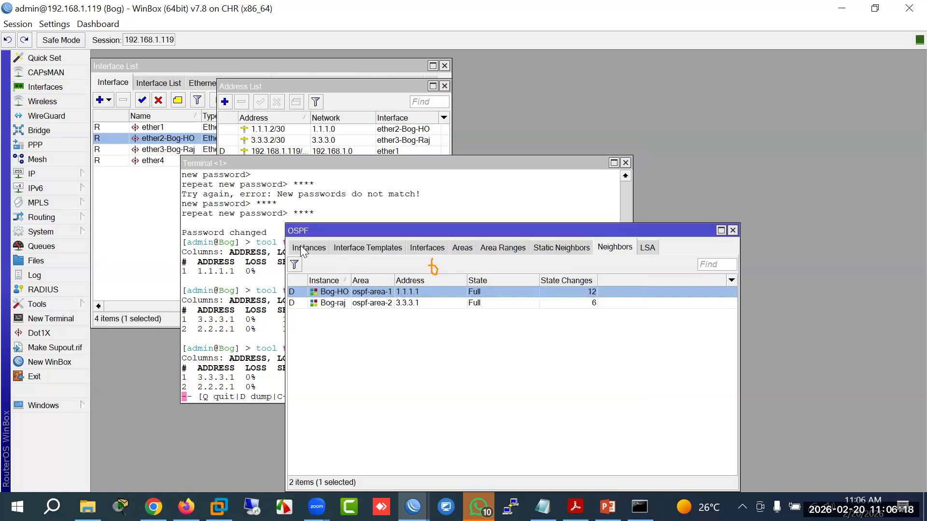
{"action": "left_click", "coordinate": [303, 250]}
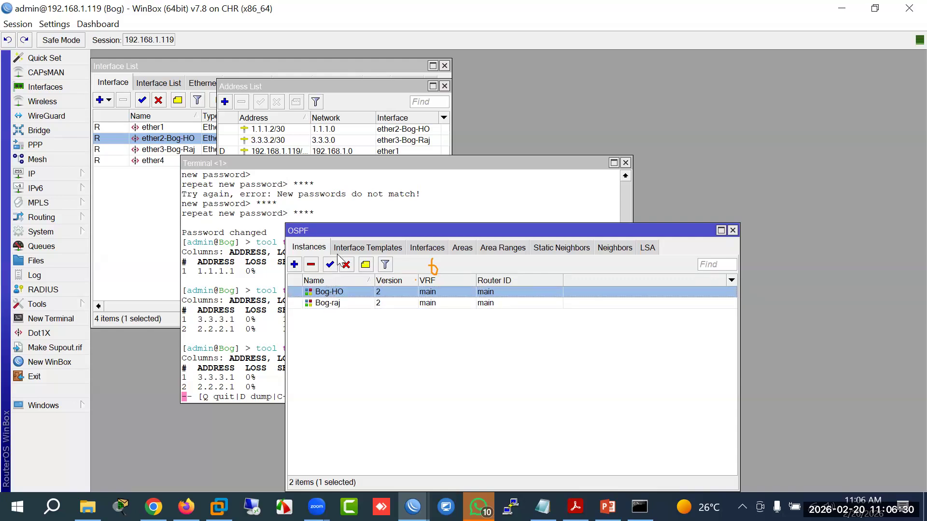
Step: Review the Bog-HO instance and the ether2-Bog-HO template, confirming its cost of 8
{"action": "double_click", "coordinate": [324, 292]}
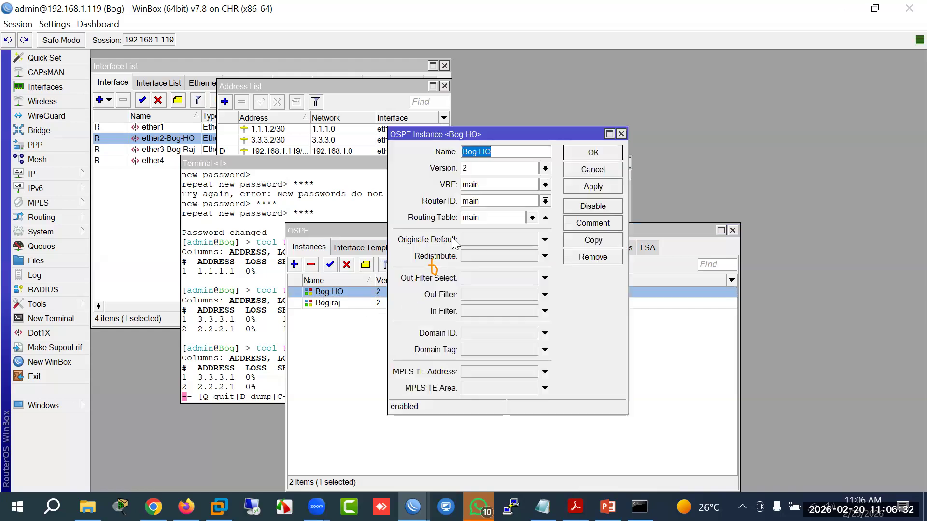
{"action": "left_click", "coordinate": [586, 174]}
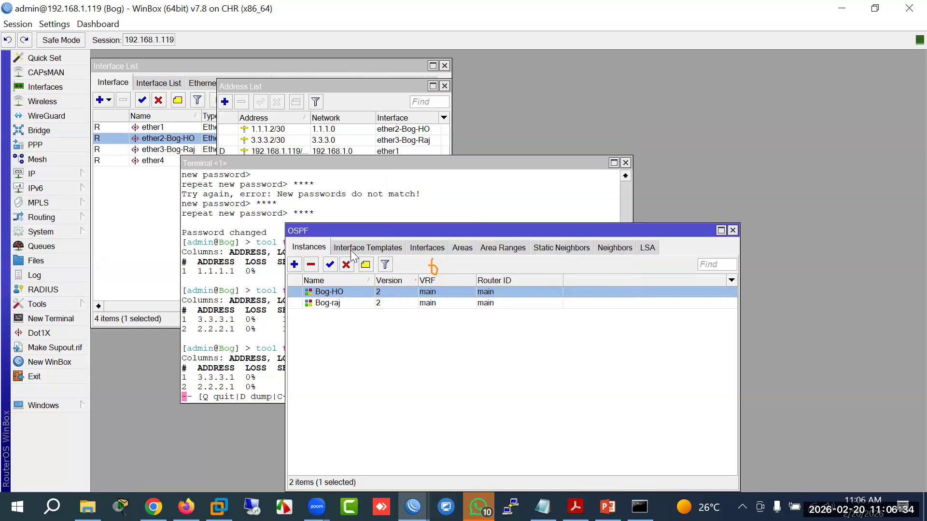
{"action": "left_click", "coordinate": [355, 248]}
{"action": "double_click", "coordinate": [340, 292]}
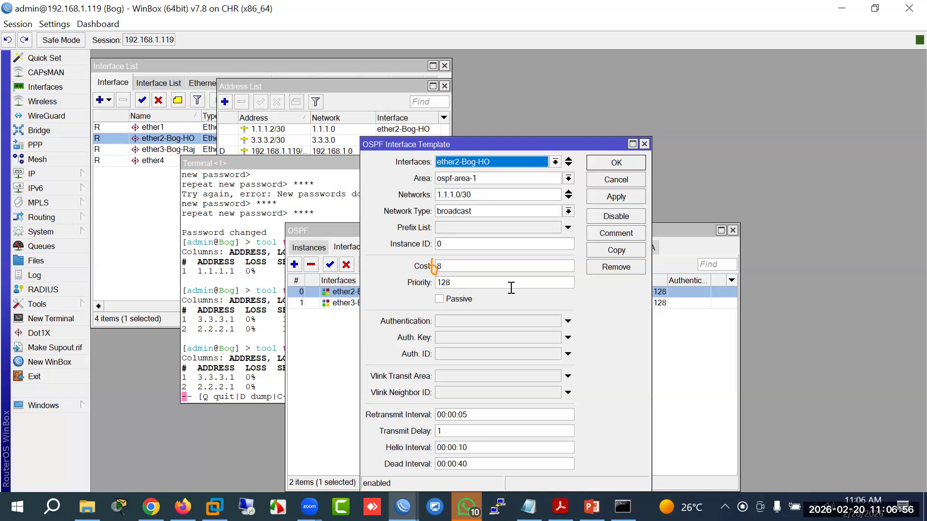
{"action": "double_click", "coordinate": [482, 266]}
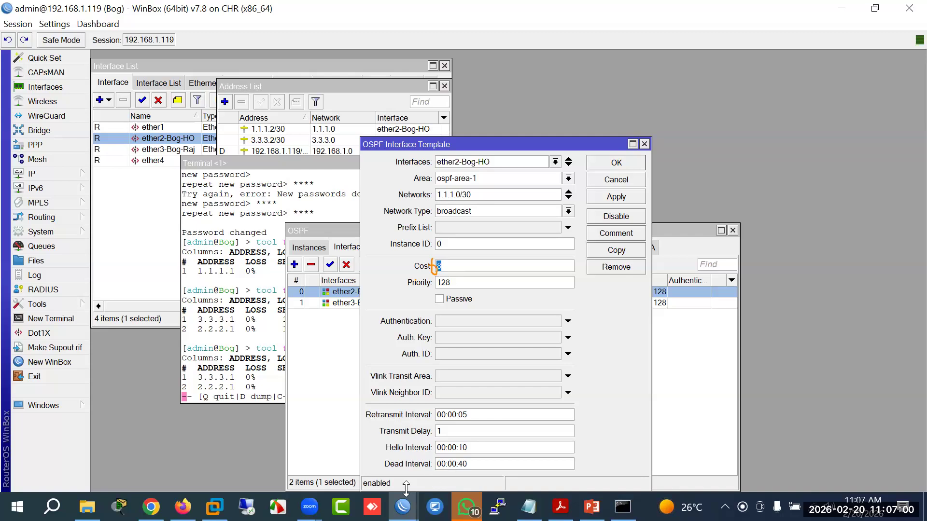
{"action": "left_click", "coordinate": [403, 506]}
{"action": "left_click", "coordinate": [640, 427]}
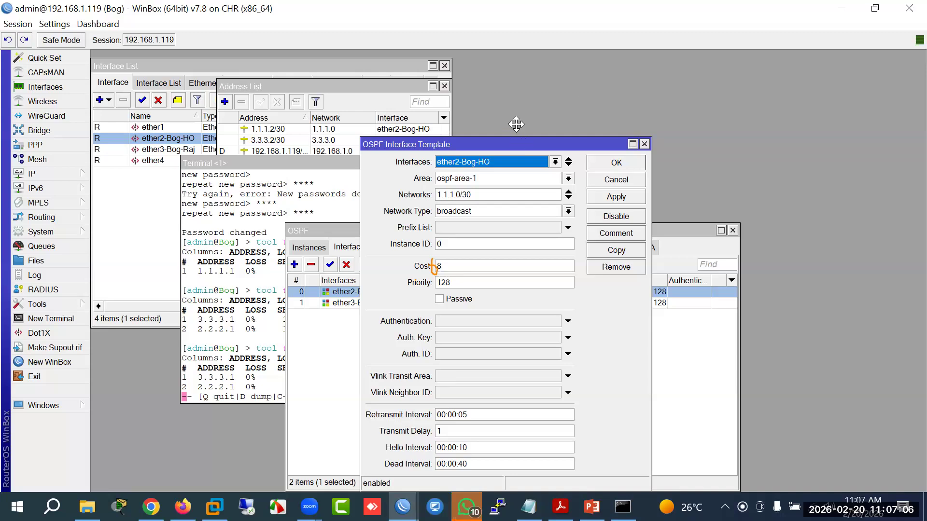
{"action": "left_click_drag", "start_coordinate": [517, 144], "coordinate": [515, 104]}
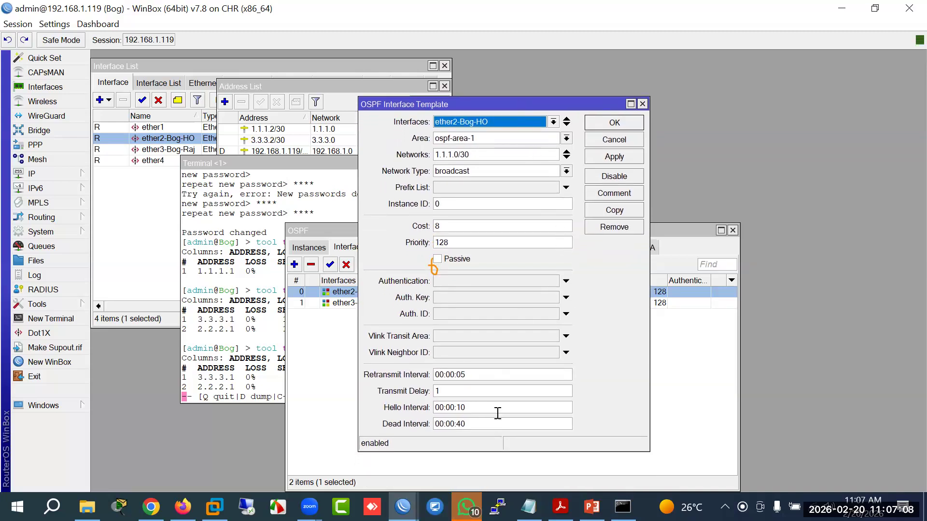
Step: Check the ether3-Bog-Raj template at cost 5, then close both template dialogs
{"action": "left_click", "coordinate": [403, 505]}
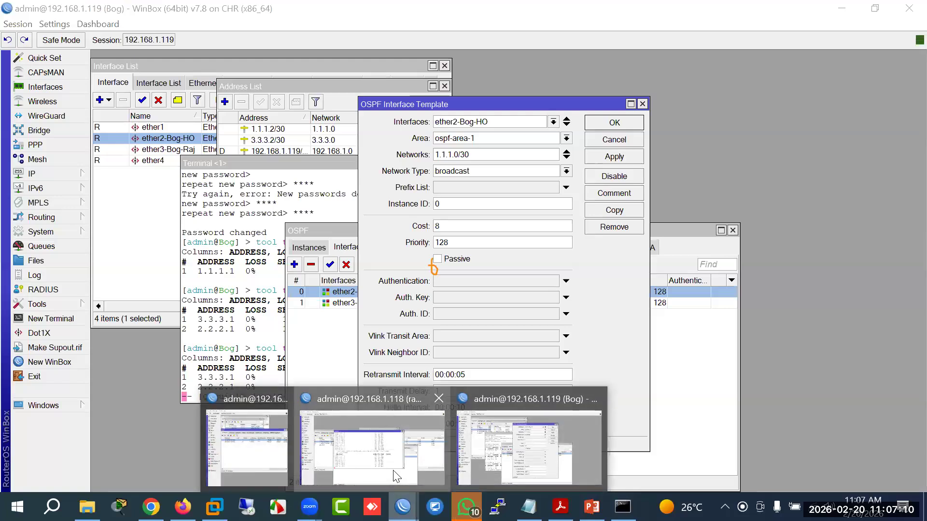
{"action": "left_click", "coordinate": [397, 477]}
{"action": "left_click", "coordinate": [51, 157]}
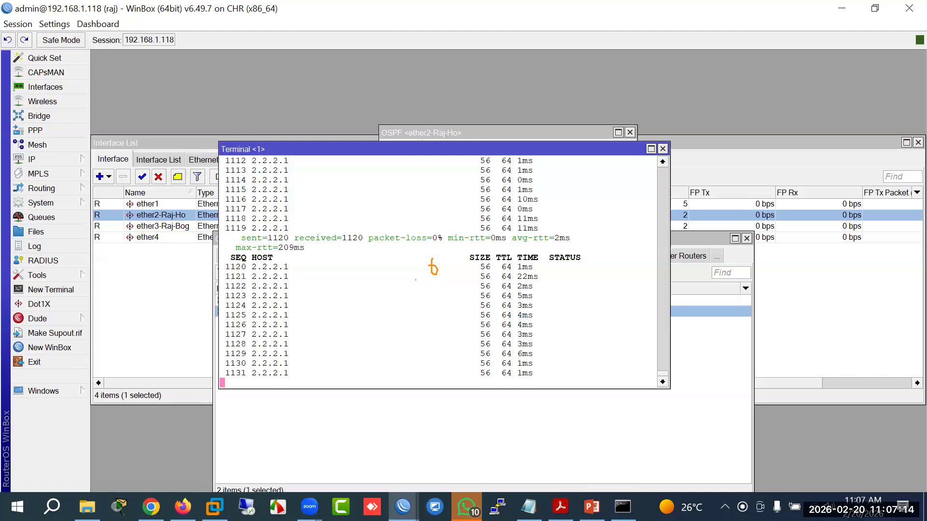
{"action": "left_click", "coordinate": [404, 506]}
{"action": "left_click", "coordinate": [538, 455]}
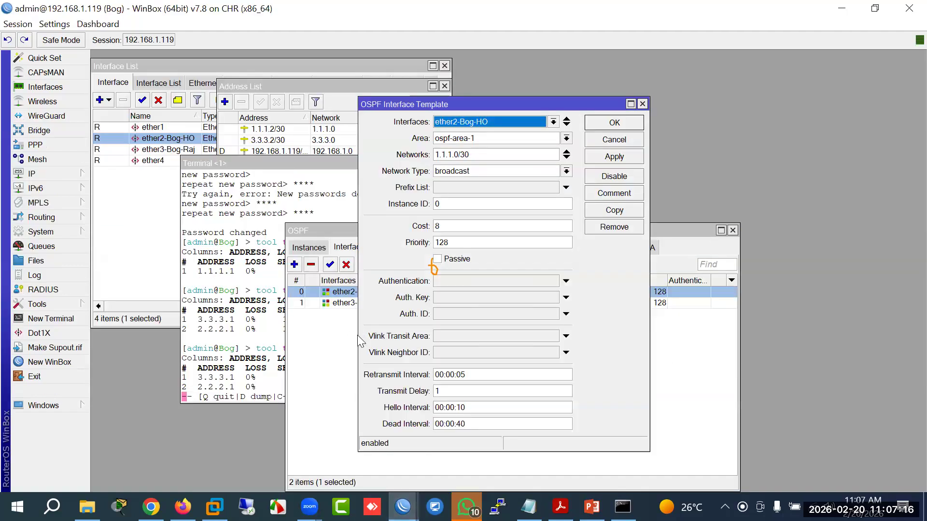
{"action": "double_click", "coordinate": [341, 303]}
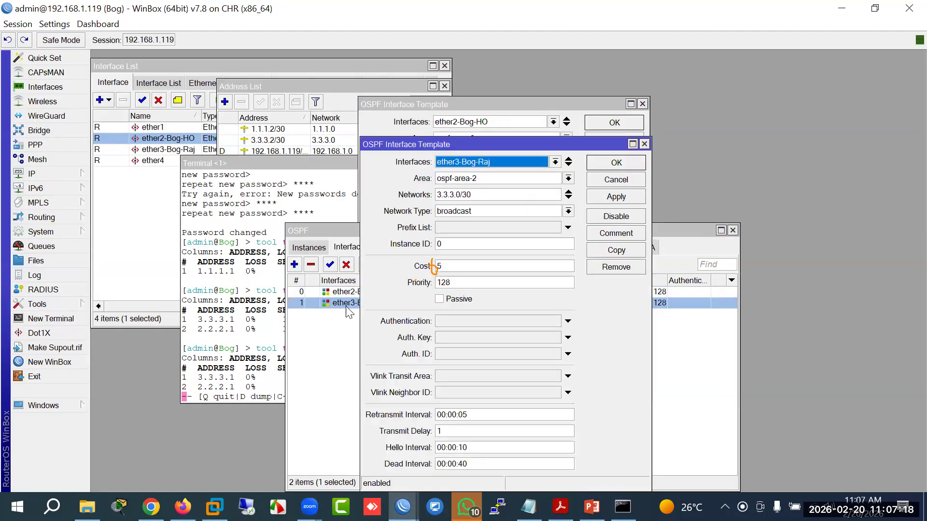
{"action": "left_click", "coordinate": [612, 180]}
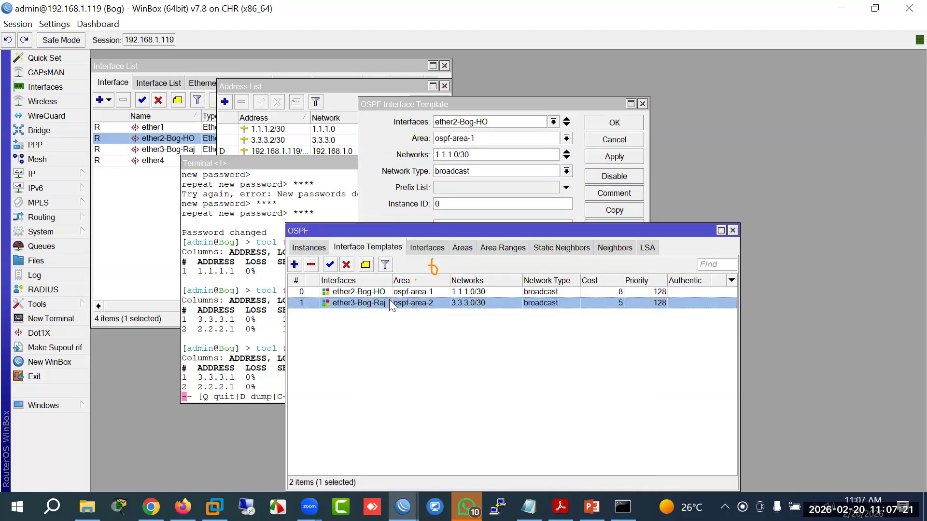
{"action": "double_click", "coordinate": [359, 292]}
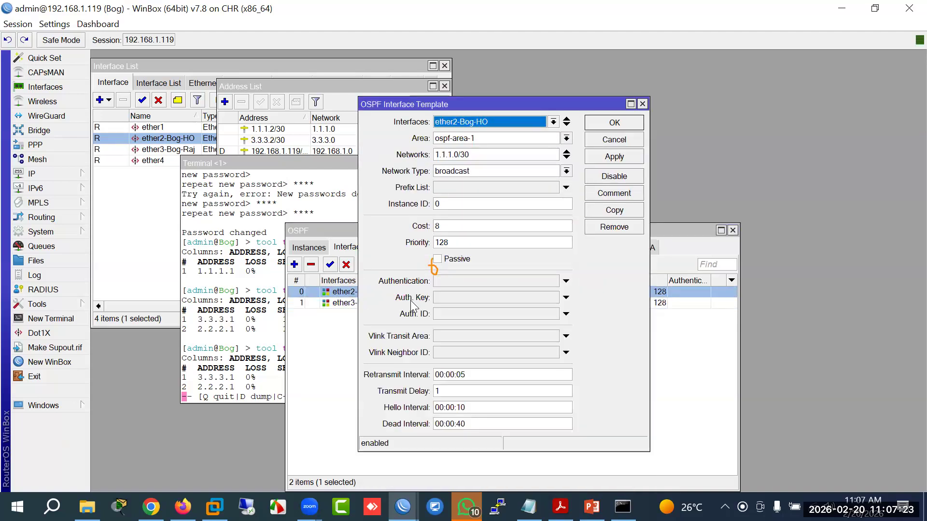
{"action": "left_click", "coordinate": [632, 137]}
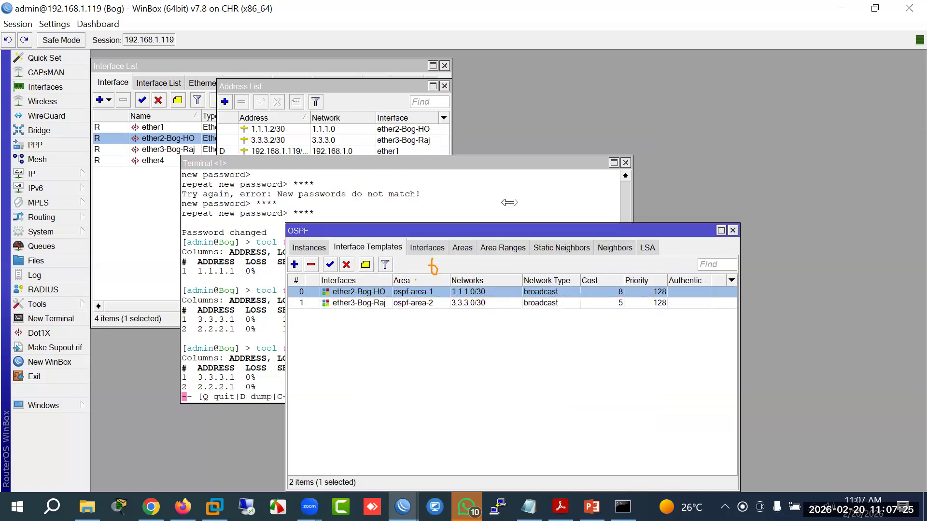
Step: Set ether3-Bog-Raj's OSPF template cost from 5 to 30 and open a new terminal
{"action": "double_click", "coordinate": [364, 302]}
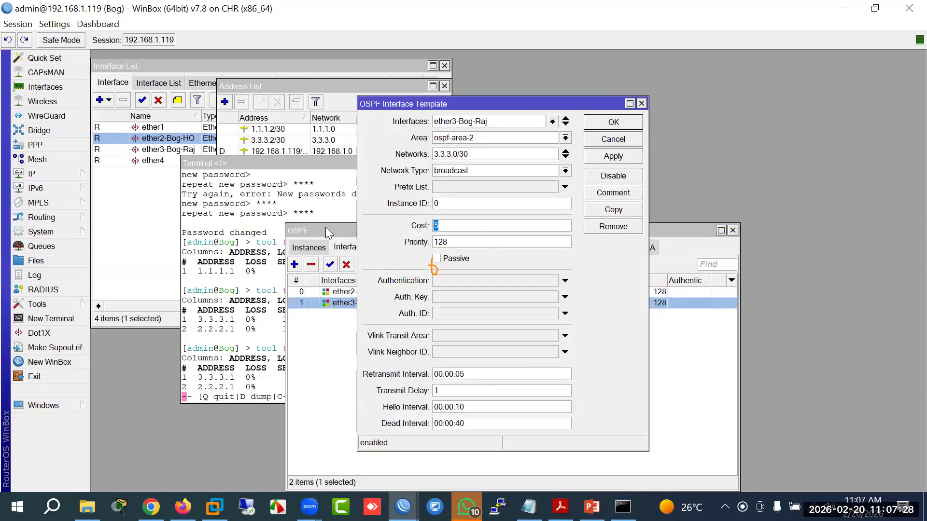
{"action": "type", "text": "6"}
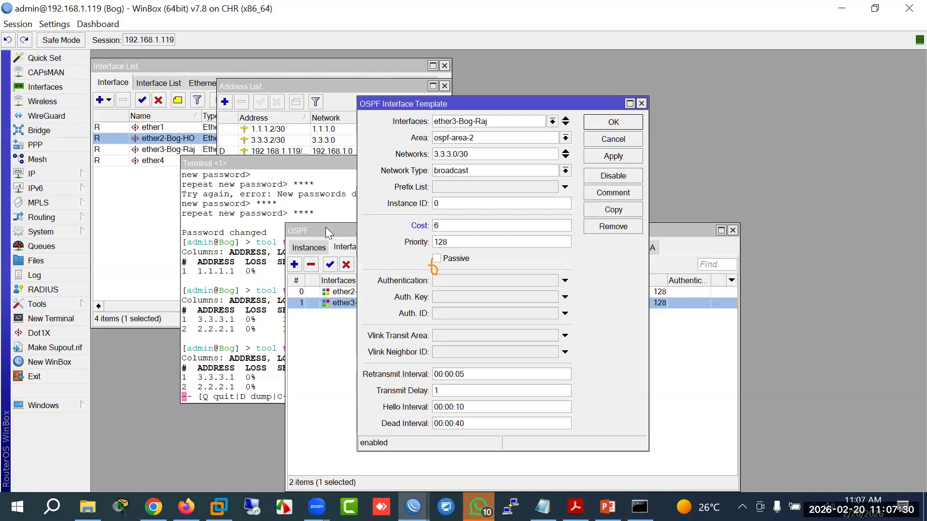
{"action": "key", "text": "BackSpace"}
{"action": "type", "text": "30"}
{"action": "left_click", "coordinate": [607, 124]}
{"action": "left_click", "coordinate": [51, 319]}
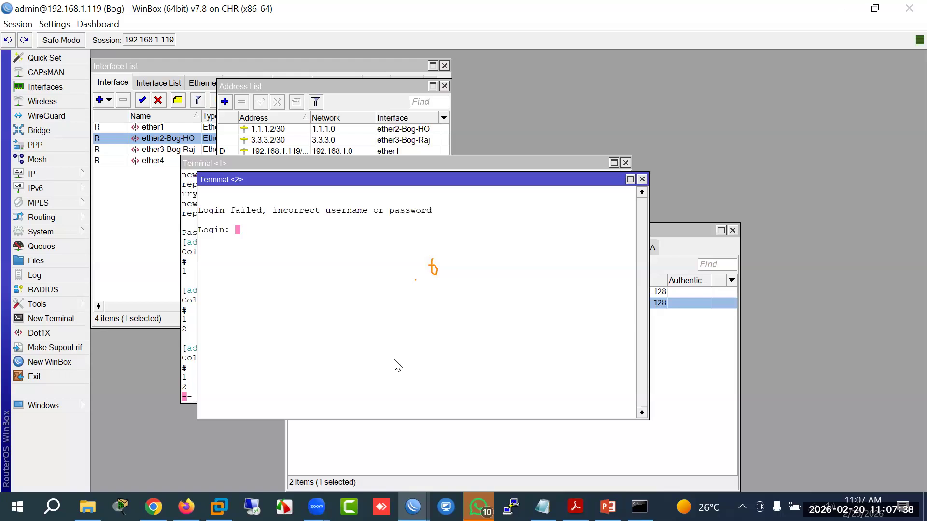
Step: Replace the failed-login terminal with a new one and log in as admin
{"action": "left_click", "coordinate": [642, 180]}
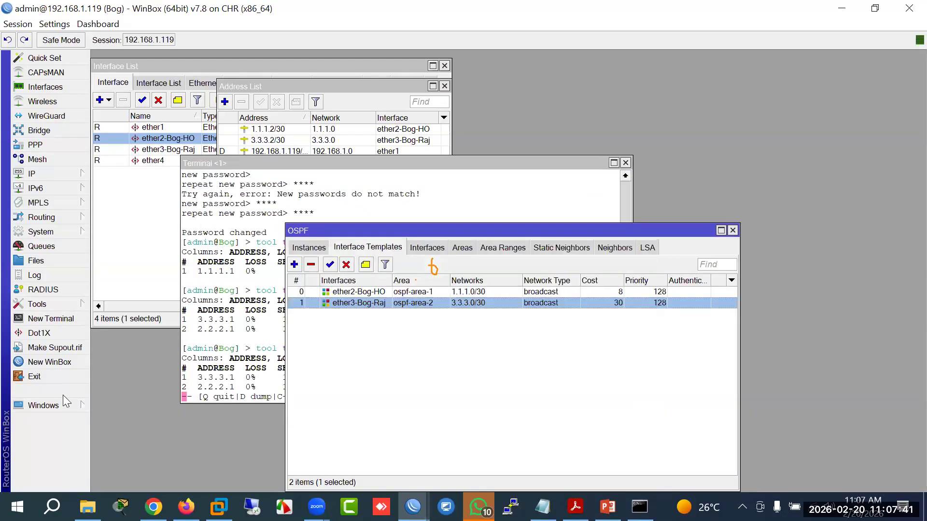
{"action": "left_click", "coordinate": [51, 319]}
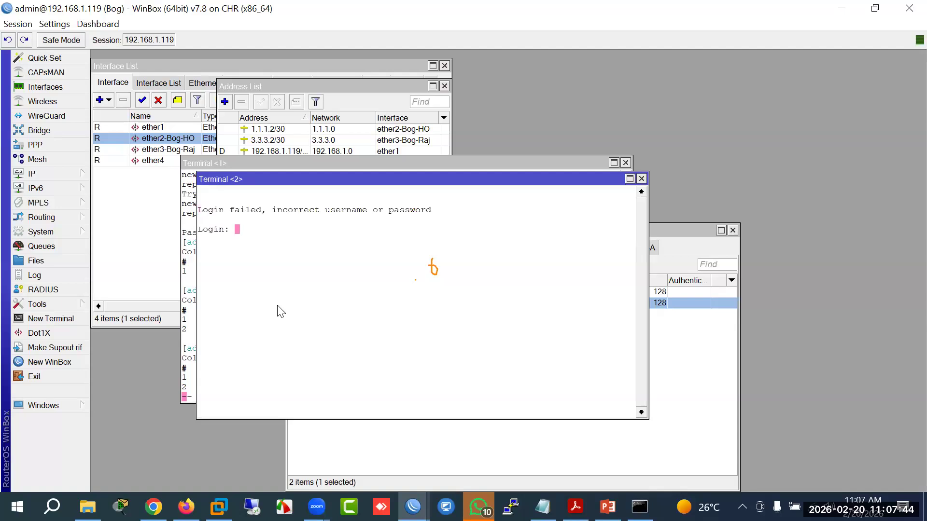
{"action": "type", "text": "admin"}
{"action": "key", "text": "Return"}
{"action": "key", "text": "Return"}
Step: Traceroute from Bog to 20.20.20.1 and highlight the first hop 192.168.1.254
{"action": "type", "text": "pi"}
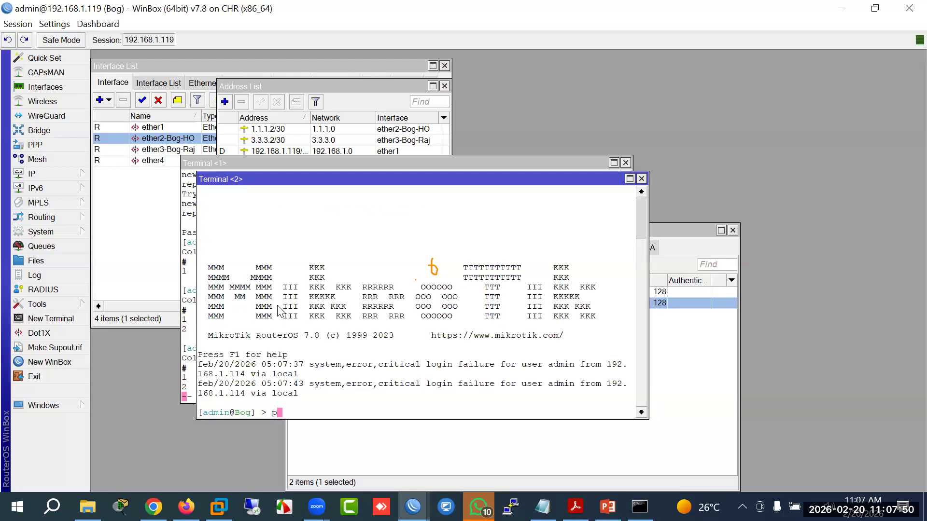
{"action": "key", "text": "BackSpace"}
{"action": "key", "text": "BackSpace"}
{"action": "type", "text": "tool/tra"}
{"action": "key", "text": "Tab"}
{"action": "type", "text": "20.2"}
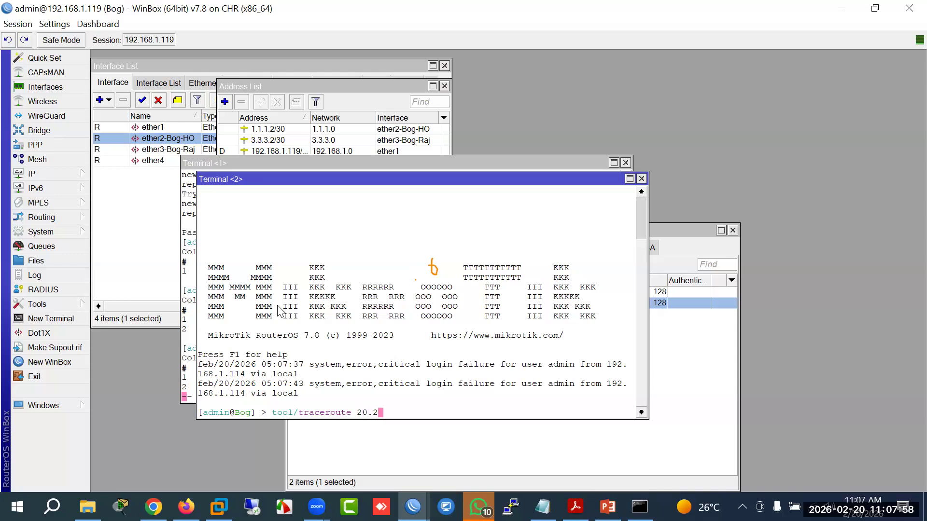
{"action": "type", "text": "0.20.1"}
{"action": "key", "text": "Return"}
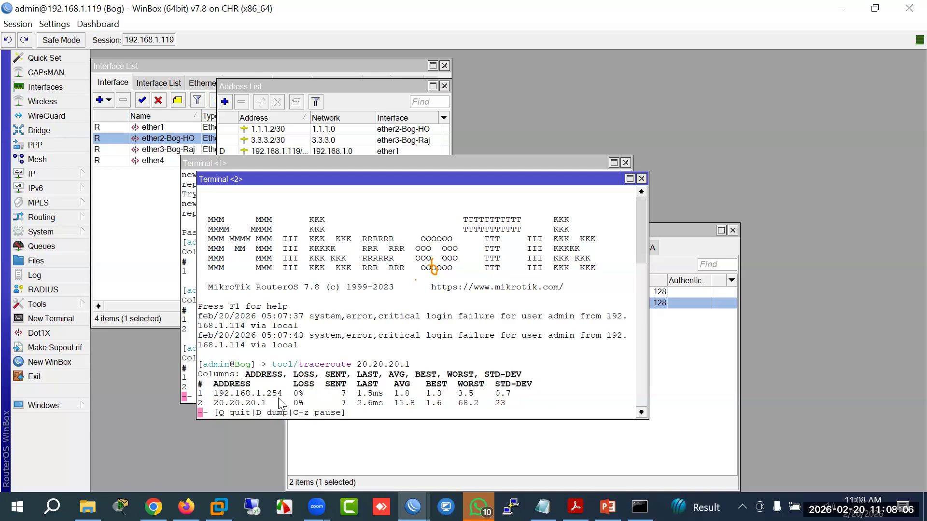
{"action": "left_click_drag", "start_coordinate": [279, 394], "coordinate": [212, 396]}
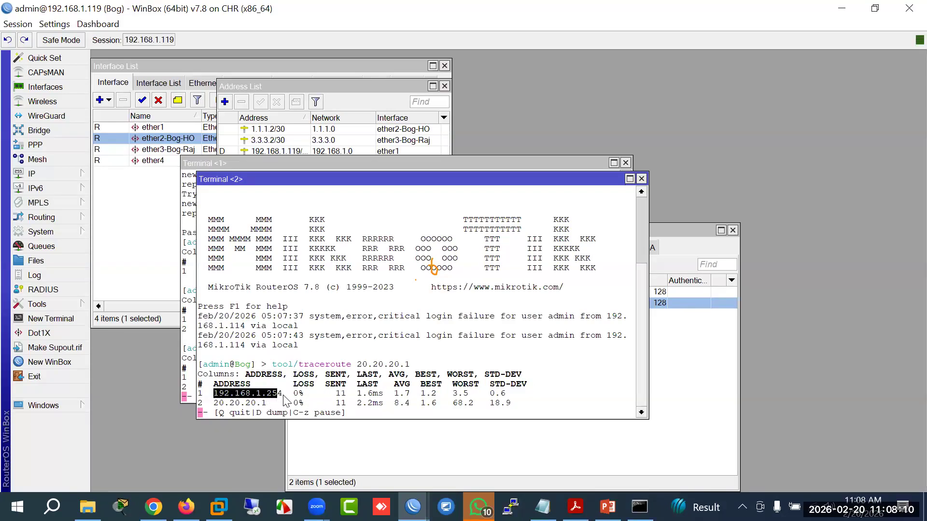
{"action": "left_click_drag", "start_coordinate": [282, 394], "coordinate": [217, 399]}
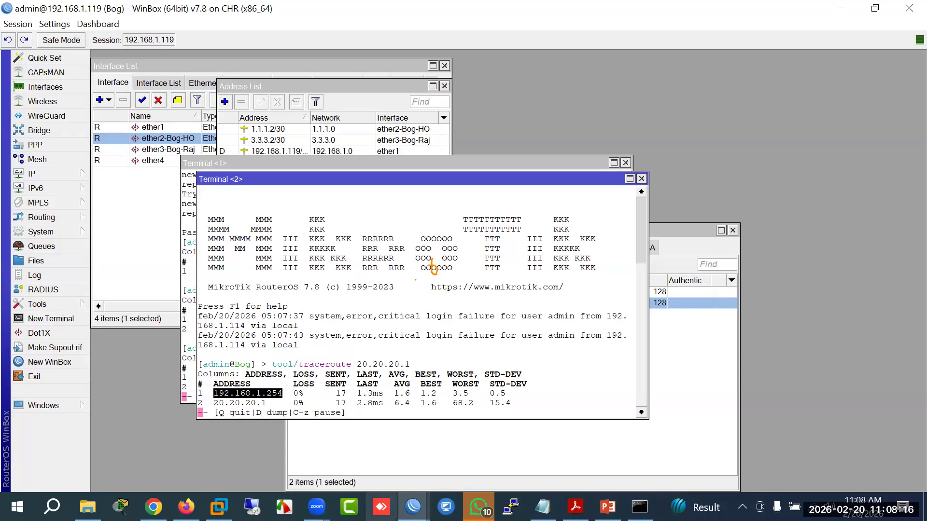
{"action": "mouse_move", "coordinate": [412, 506]}
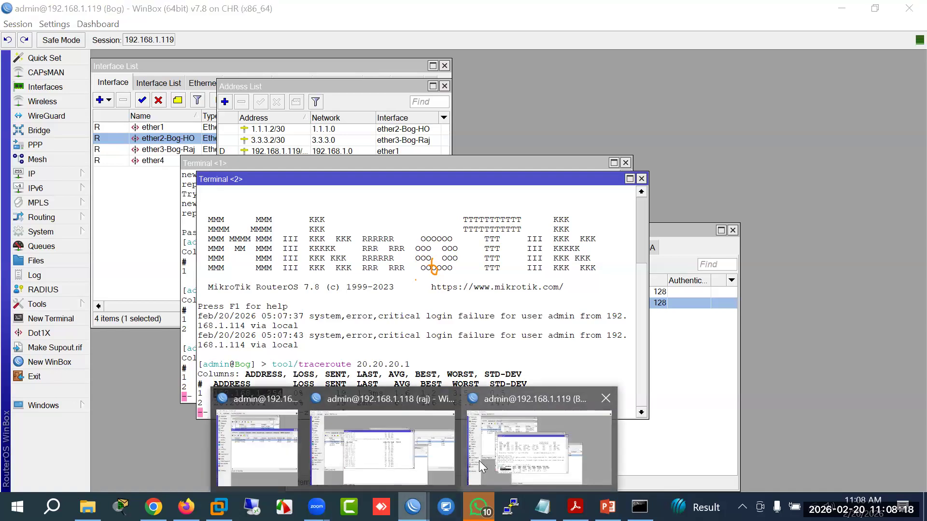
{"action": "left_click", "coordinate": [424, 460]}
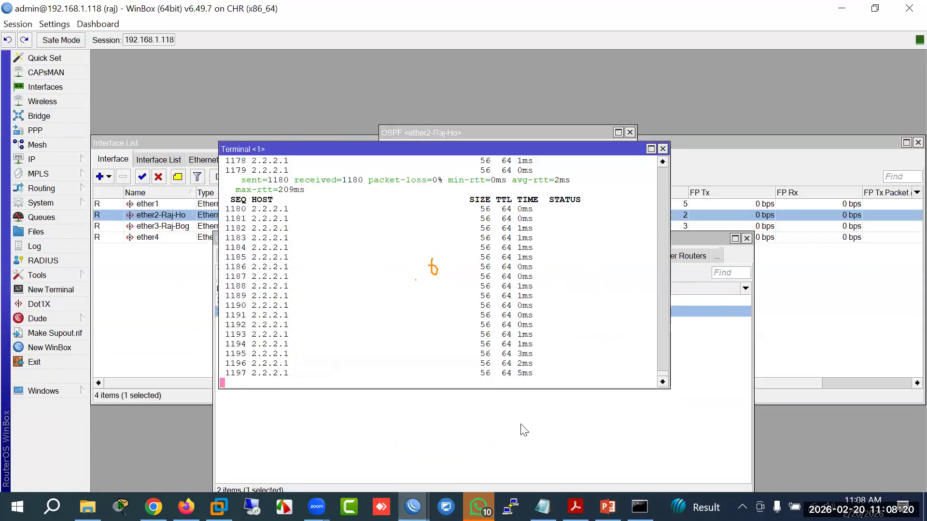